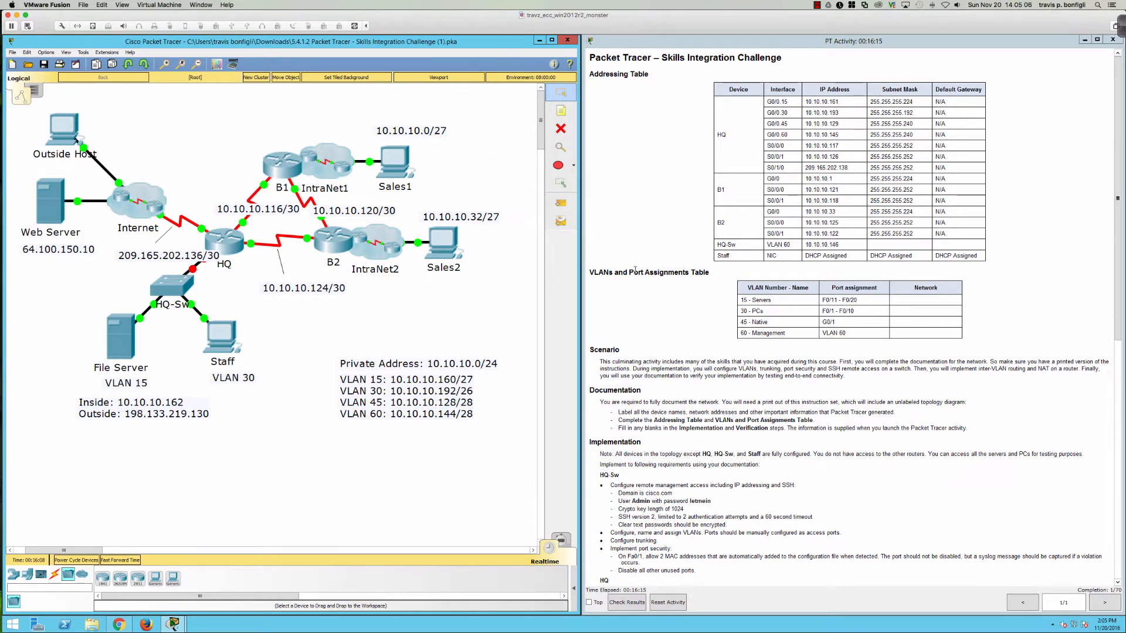
Step: Scroll through the lab instructions and review the implementation requirements
{"action": "scroll", "coordinate": [639, 268], "scroll_direction": "down", "scroll_amount": 3}
{"action": "scroll", "coordinate": [639, 267], "scroll_direction": "down", "scroll_amount": 3}
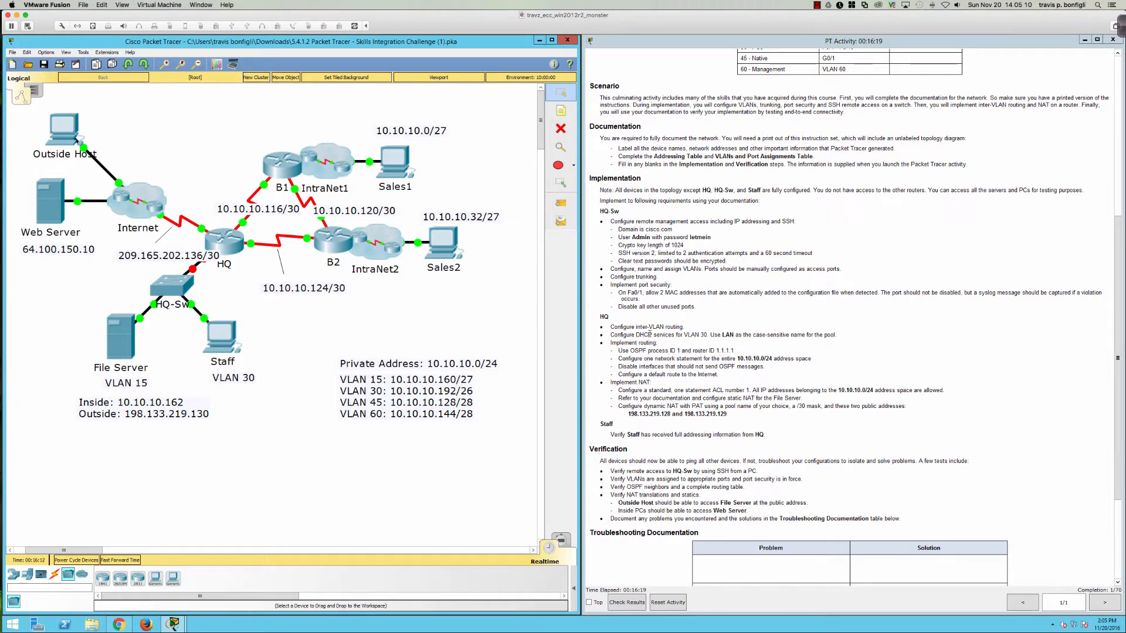
{"action": "scroll", "coordinate": [649, 334], "scroll_direction": "up", "scroll_amount": 4}
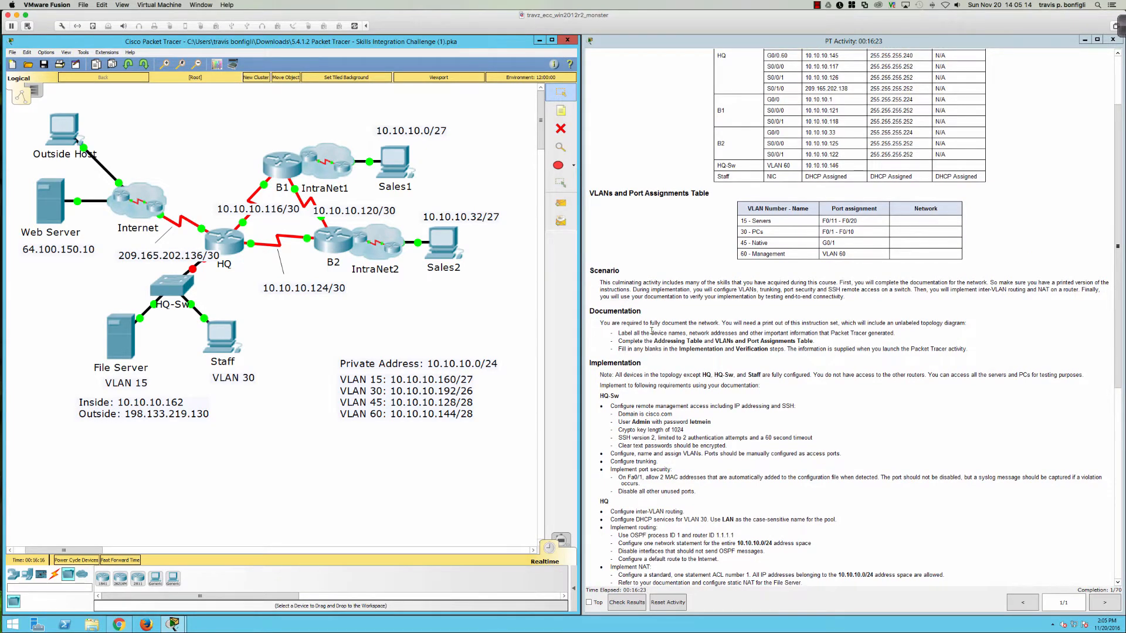
{"action": "scroll", "coordinate": [662, 340], "scroll_direction": "up", "scroll_amount": 1}
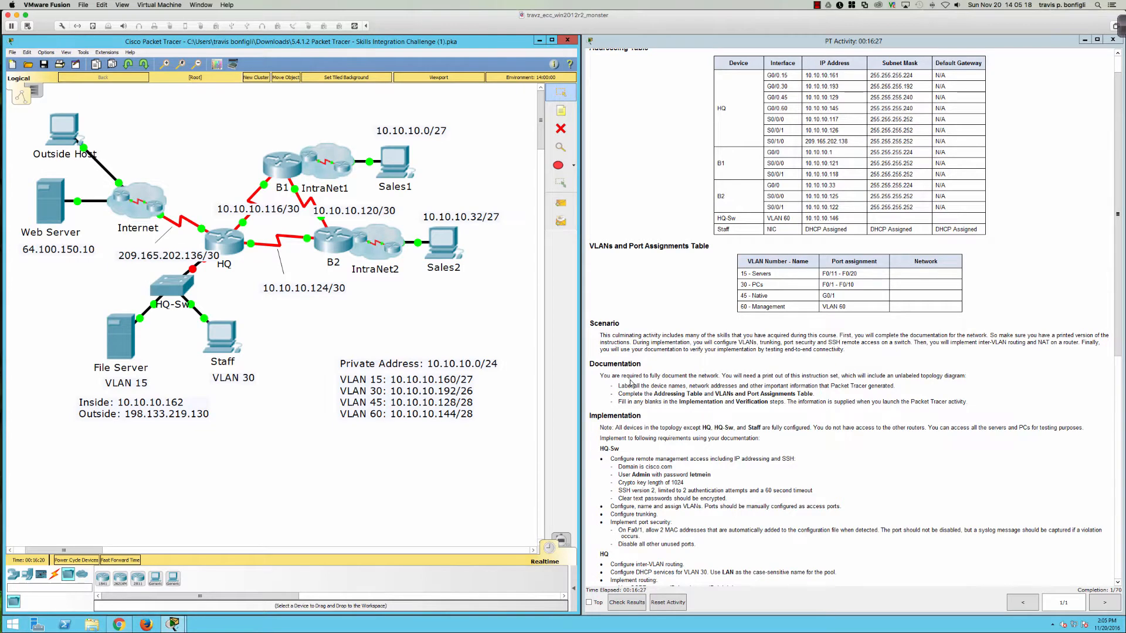
{"action": "scroll", "coordinate": [630, 382], "scroll_direction": "down", "scroll_amount": 2}
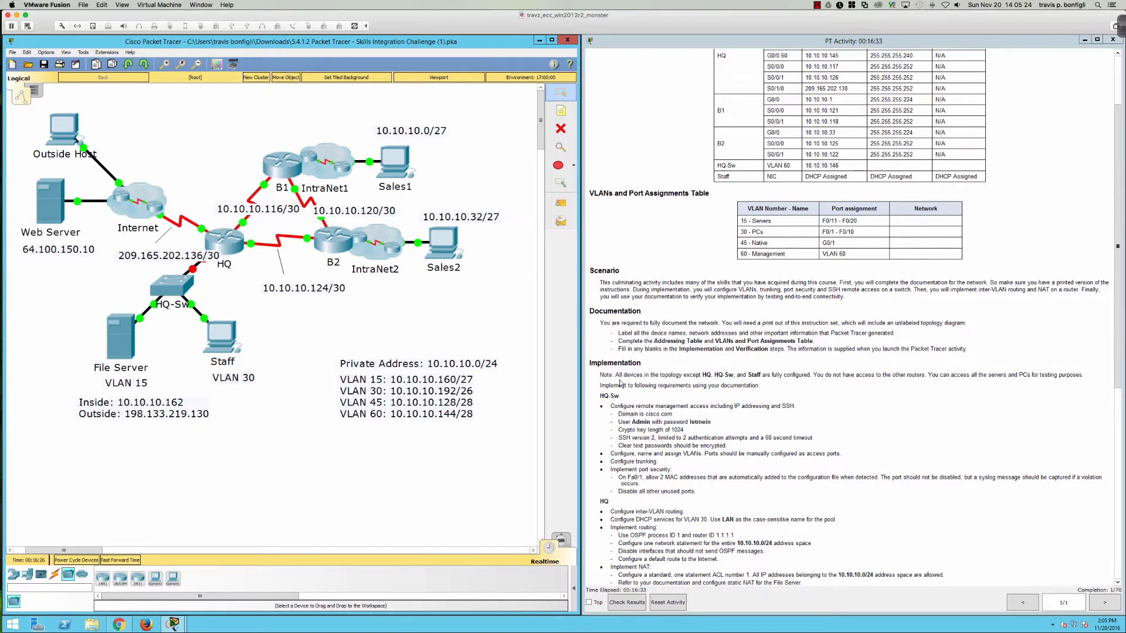
{"action": "left_click_drag", "start_coordinate": [603, 390], "coordinate": [715, 400]}
{"action": "left_click", "coordinate": [714, 400]}
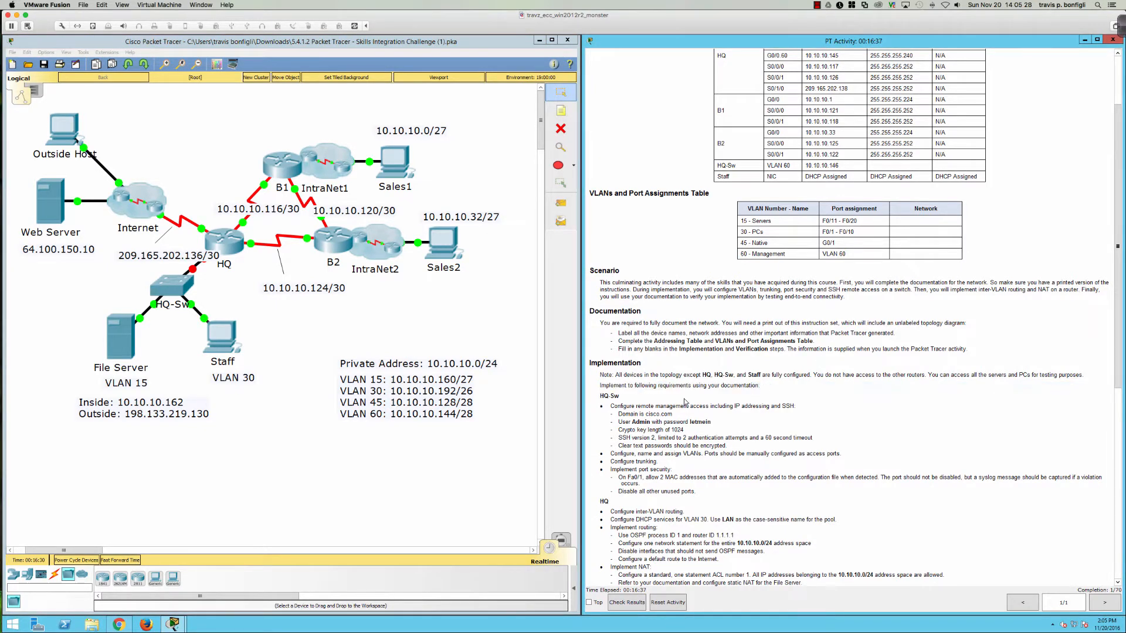
{"action": "scroll", "coordinate": [683, 400], "scroll_direction": "down", "scroll_amount": 2}
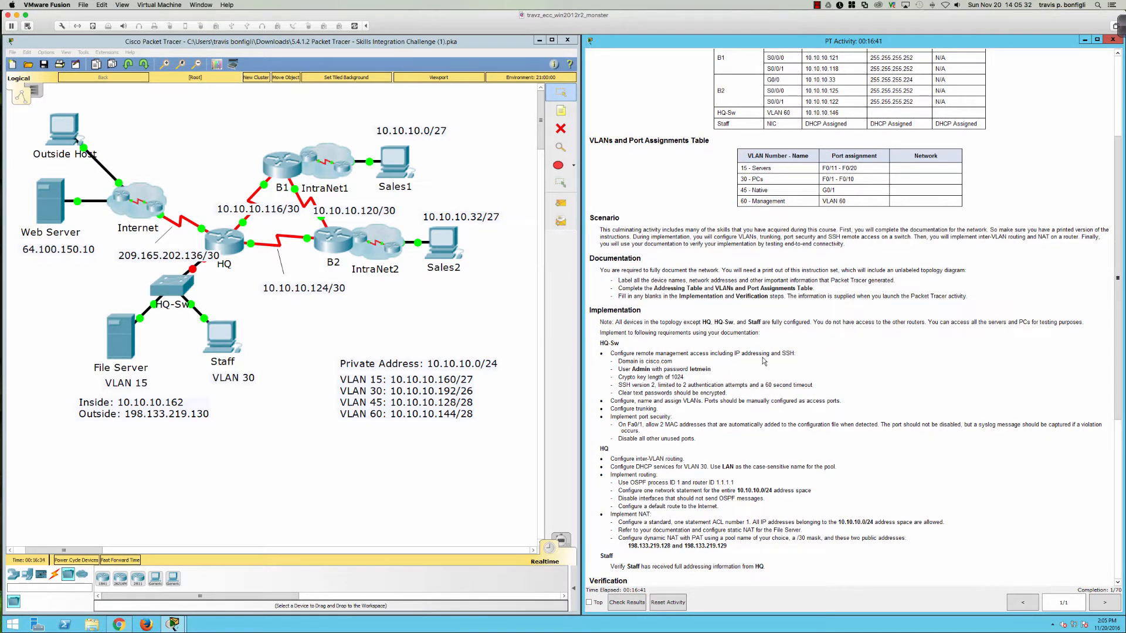
Step: Open HQ-Sw's device window, reposition and widen it, and show its CLI
{"action": "left_click", "coordinate": [223, 240]}
{"action": "left_click", "coordinate": [169, 287]}
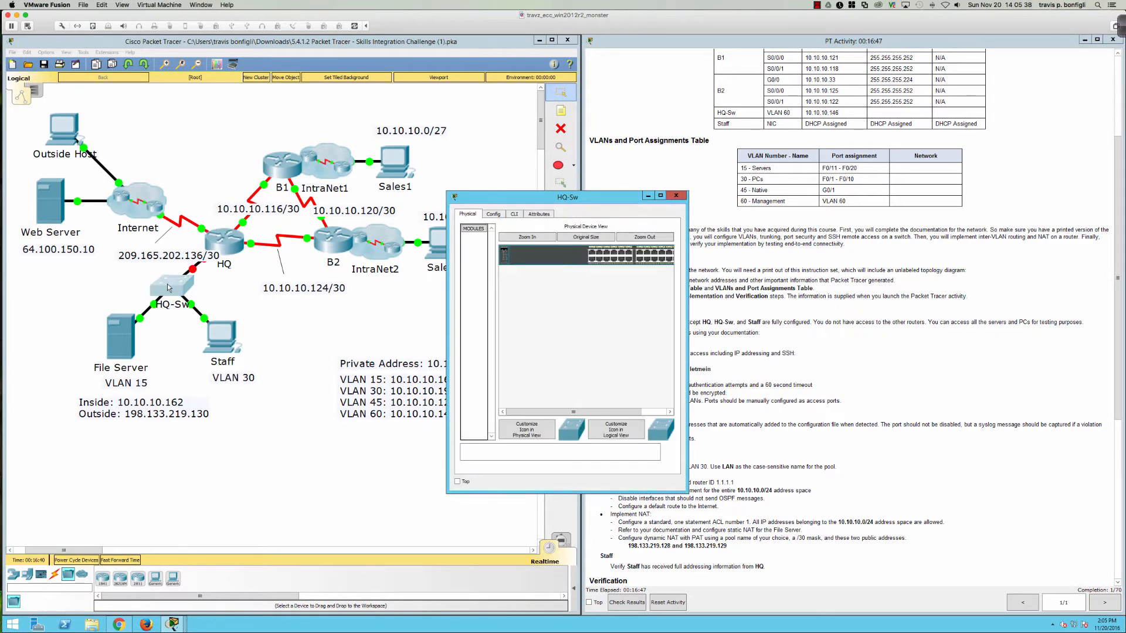
{"action": "left_click_drag", "start_coordinate": [517, 197], "coordinate": [83, 318]}
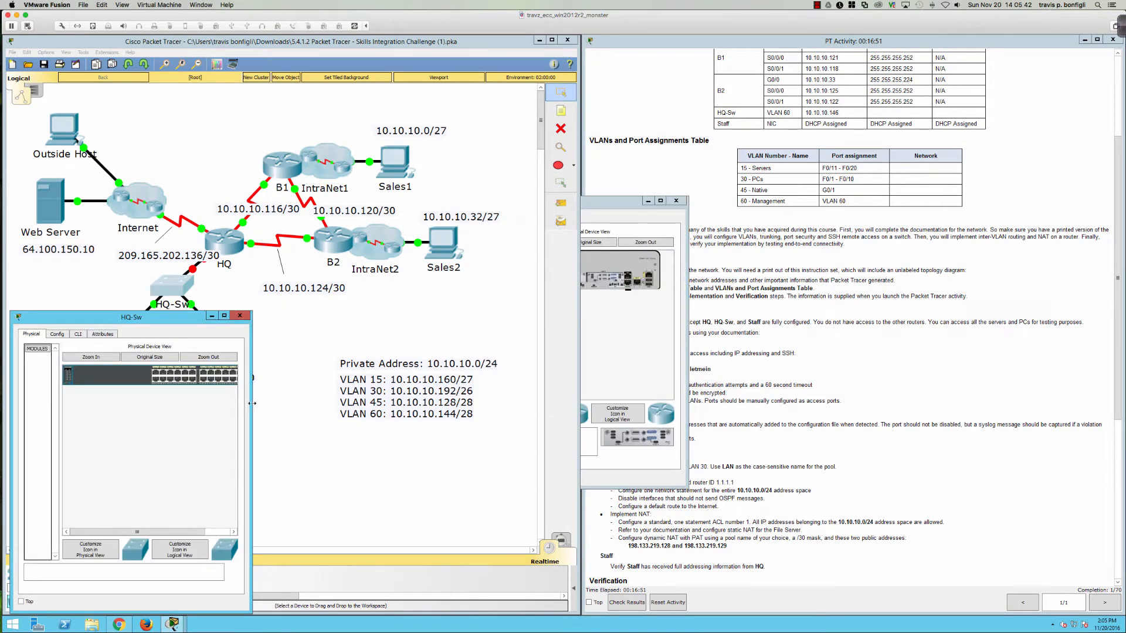
{"action": "left_click_drag", "start_coordinate": [396, 403], "coordinate": [589, 405]}
{"action": "left_click", "coordinate": [78, 334]}
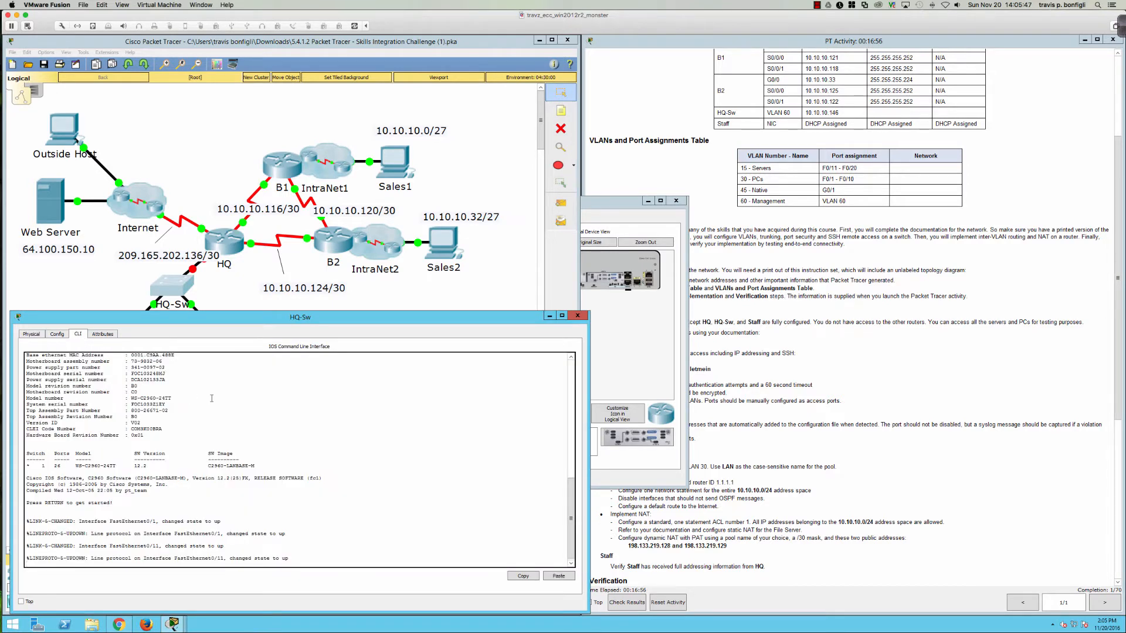
Step: Set the CLI font size to 20 in Preferences and apply it
{"action": "left_click", "coordinate": [43, 53]}
{"action": "left_click", "coordinate": [65, 62]}
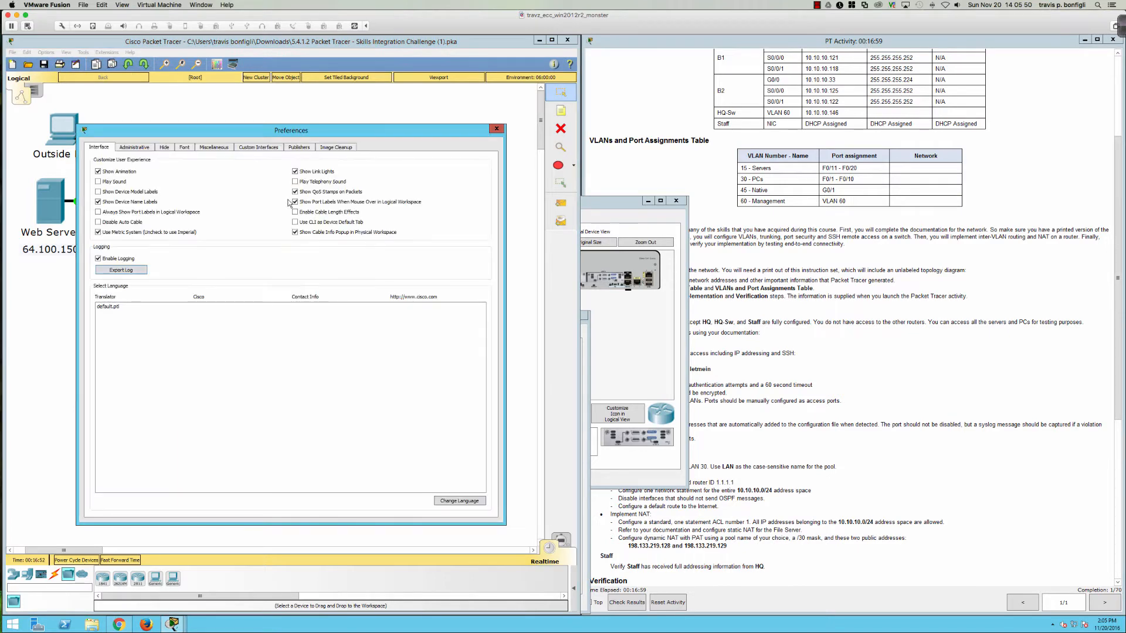
{"action": "left_click", "coordinate": [184, 148]}
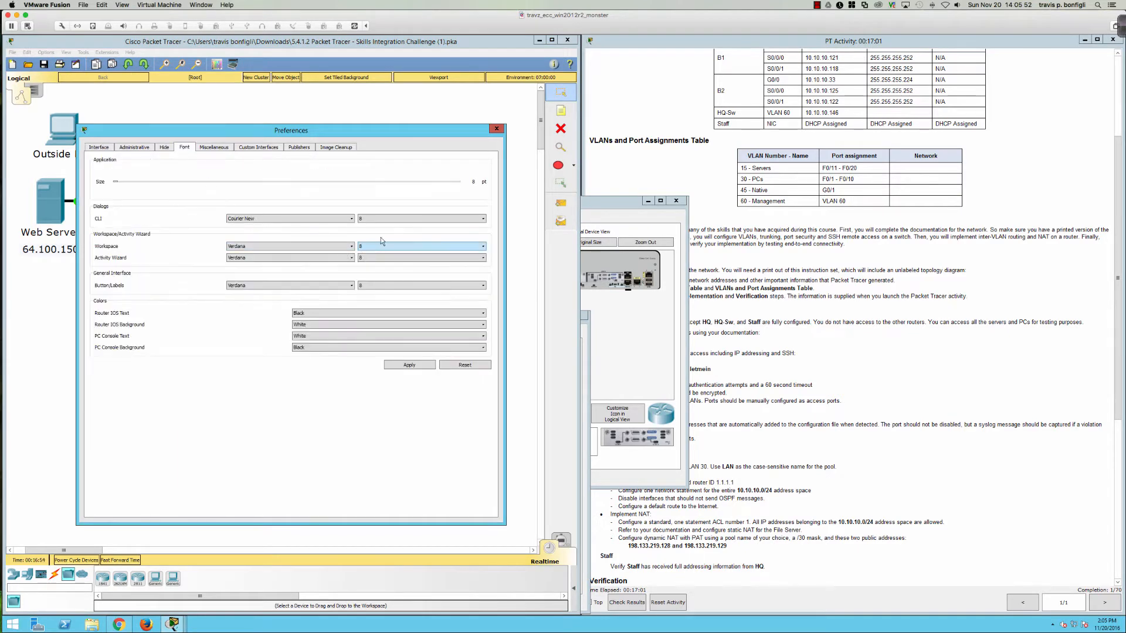
{"action": "left_click", "coordinate": [392, 223]}
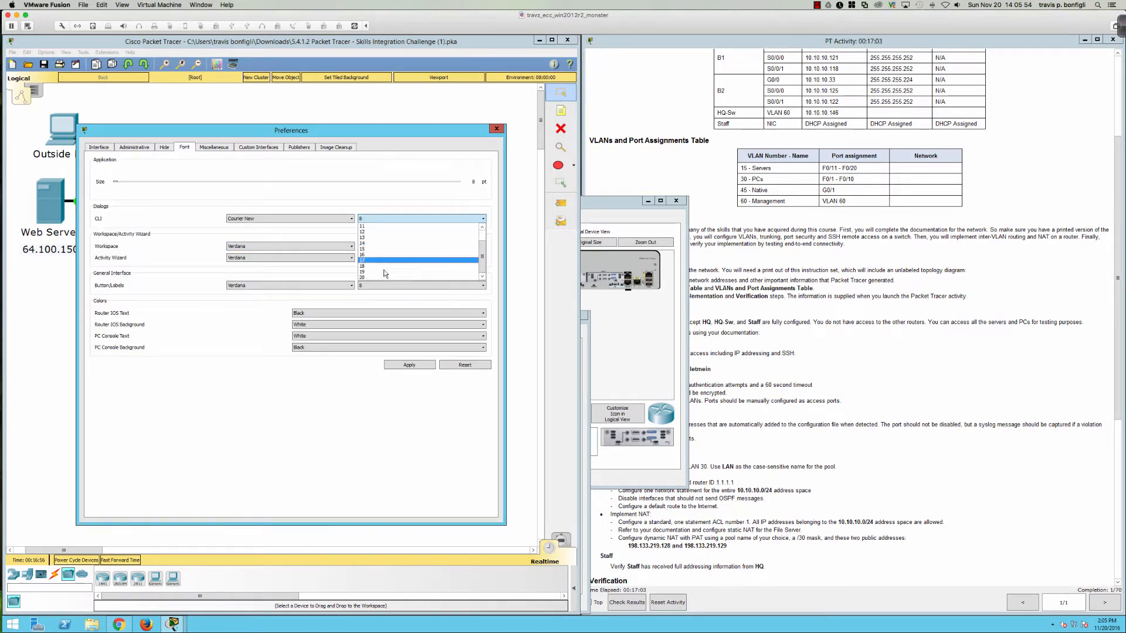
{"action": "left_click", "coordinate": [373, 277]}
{"action": "left_click", "coordinate": [423, 367]}
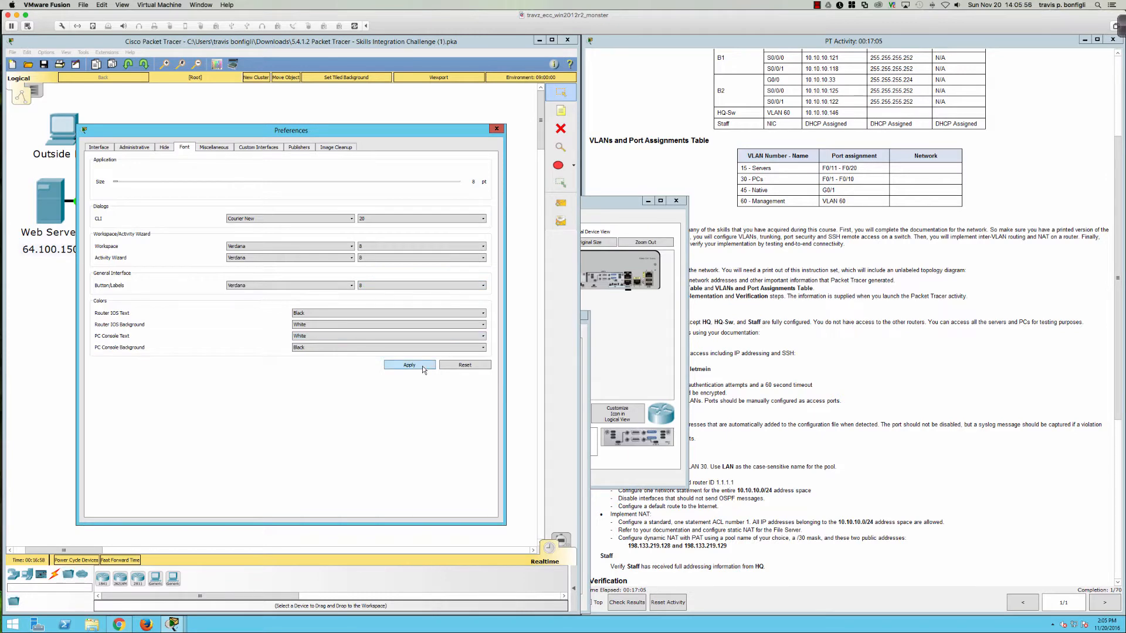
{"action": "left_click", "coordinate": [496, 128]}
Step: Arrange the HQ-Sw CLI window, then enter privileged and global configuration mode
{"action": "left_click", "coordinate": [166, 283]}
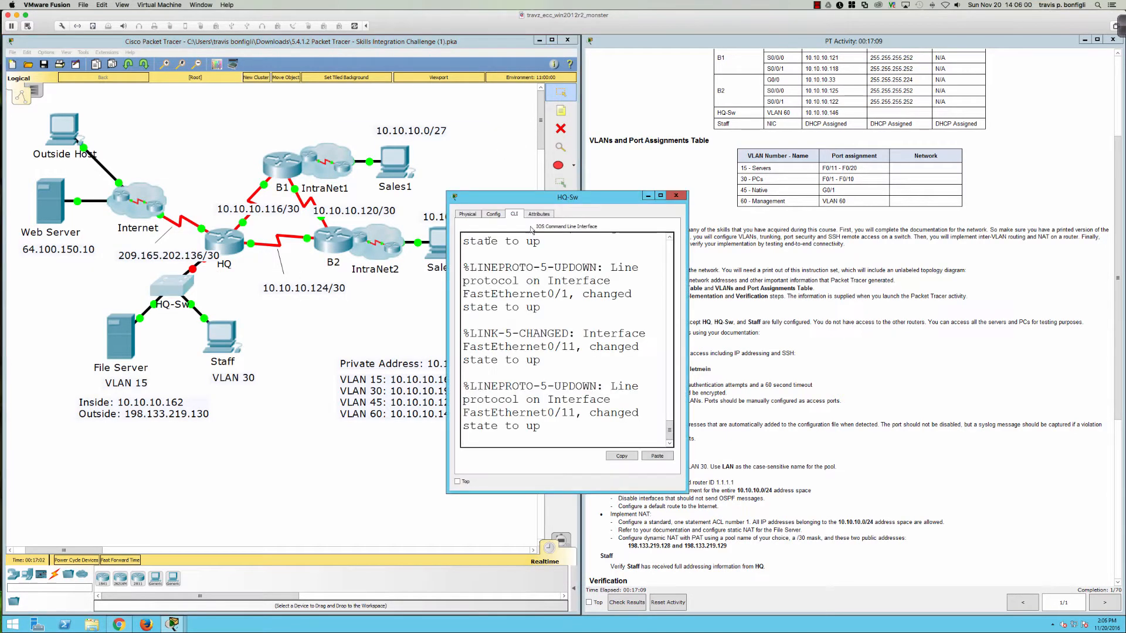
{"action": "left_click_drag", "start_coordinate": [588, 196], "coordinate": [146, 316]}
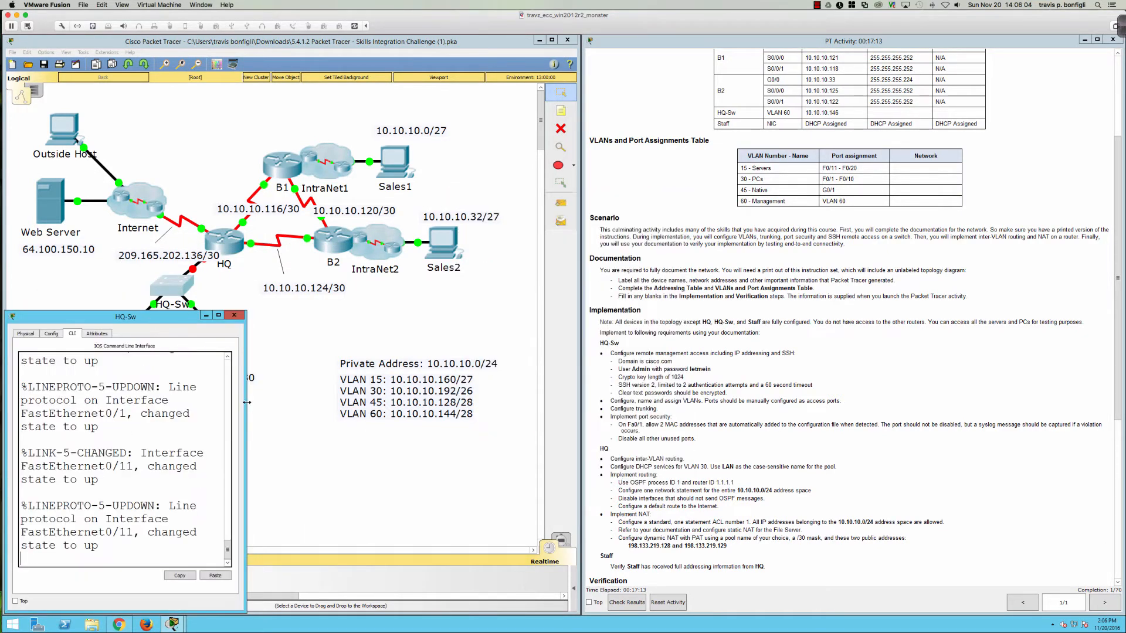
{"action": "left_click_drag", "start_coordinate": [247, 402], "coordinate": [590, 400]}
{"action": "left_click", "coordinate": [451, 427]}
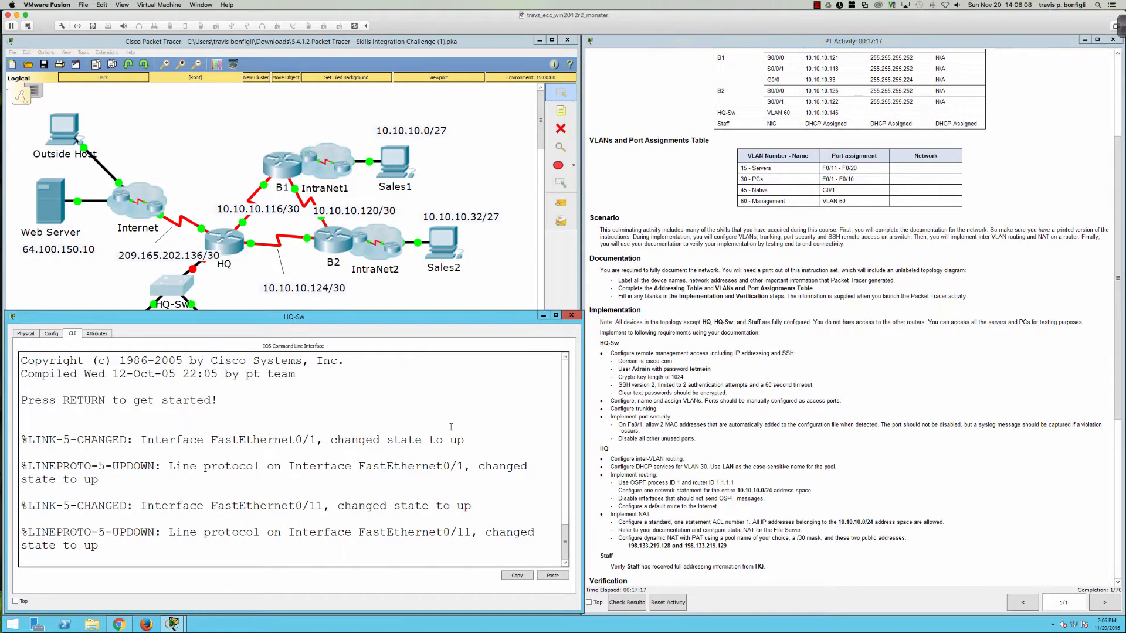
{"action": "key", "text": "Return"}
{"action": "key", "text": "Return"}
{"action": "key", "text": "Return"}
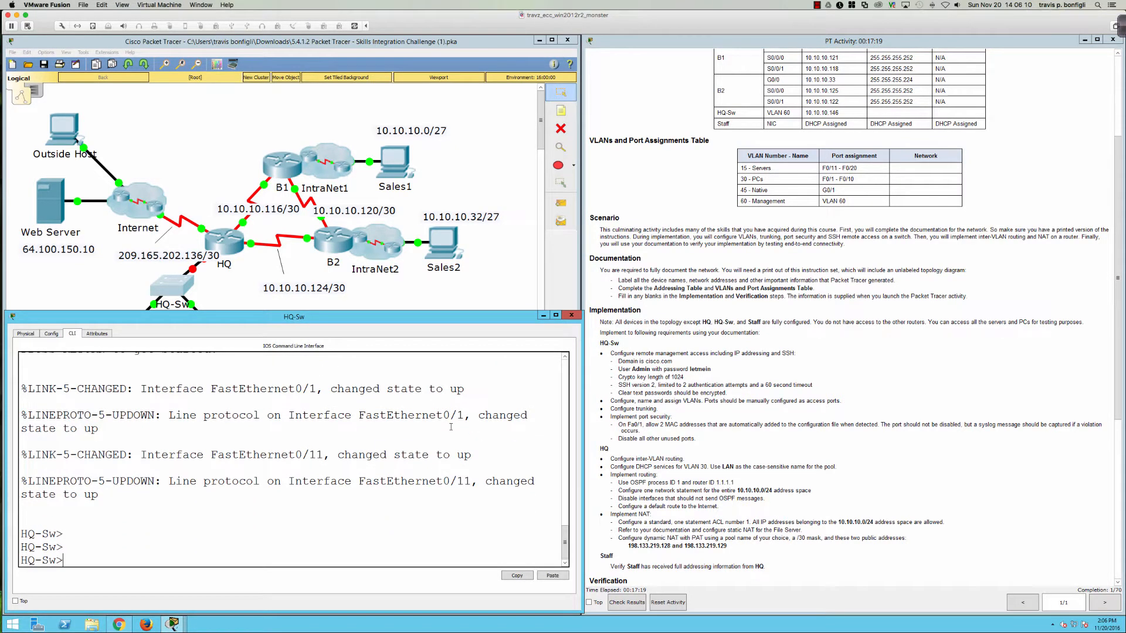
{"action": "key", "text": "Return"}
{"action": "key", "text": "Return"}
{"action": "type", "text": "en"}
{"action": "key", "text": "Return"}
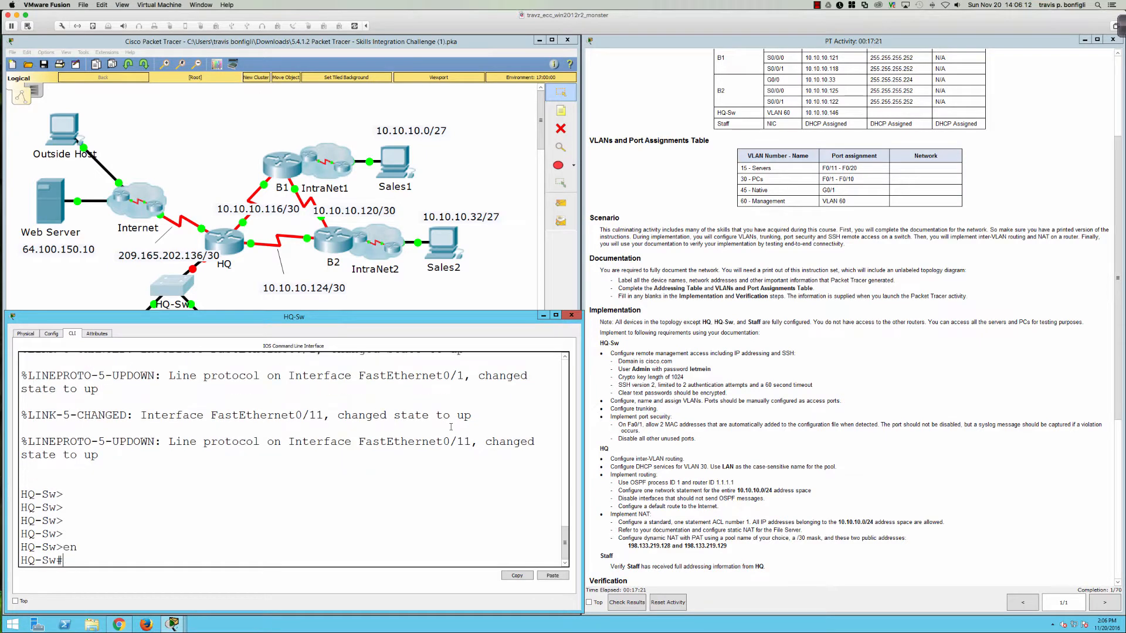
{"action": "type", "text": "conf t"}
{"action": "key", "text": "Return"}
{"action": "key", "text": "Return"}
{"action": "key", "text": "Return"}
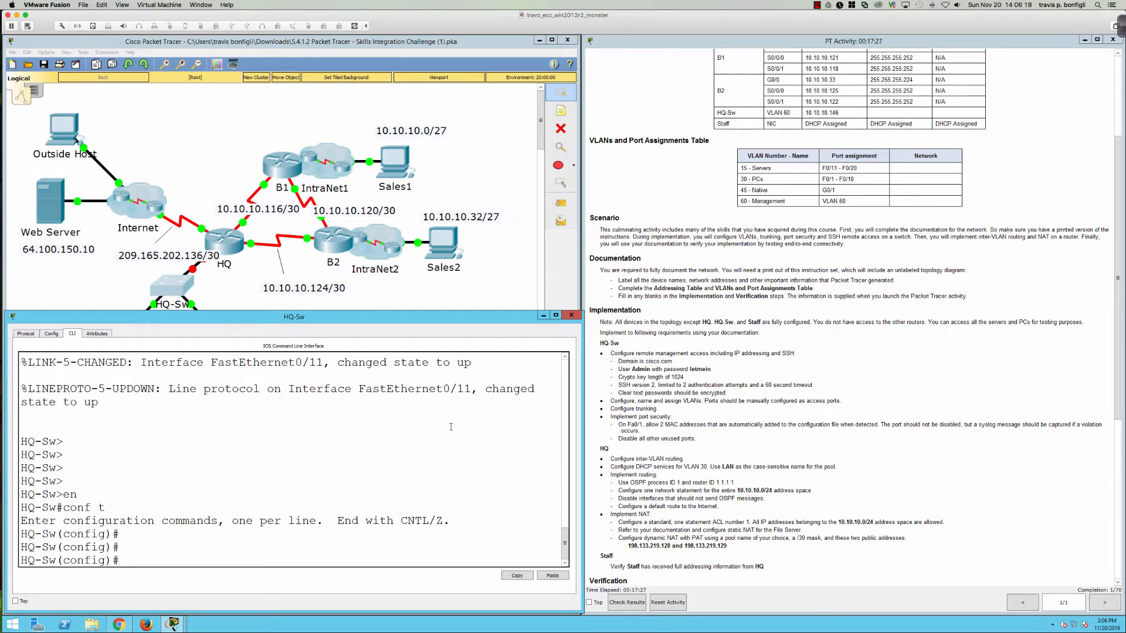
Step: Set the IP domain name to cisco.com with ip domain-name
{"action": "type", "text": "ip domain-n"}
{"action": "key", "text": "Tab"}
{"action": "type", "text": "cisco.com"}
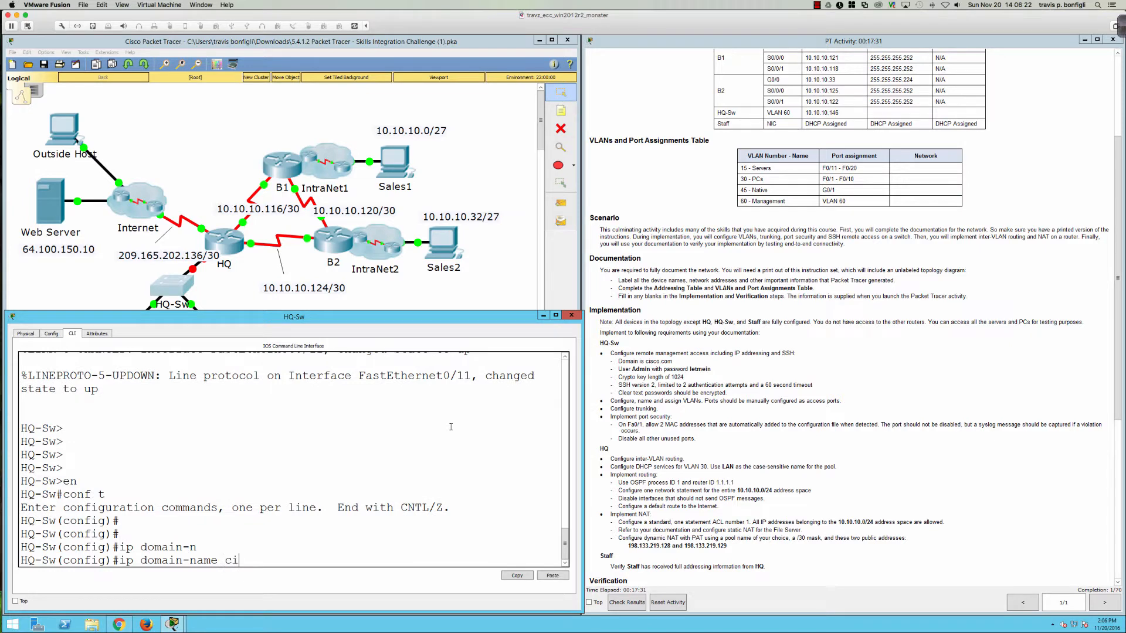
{"action": "key", "text": "Return"}
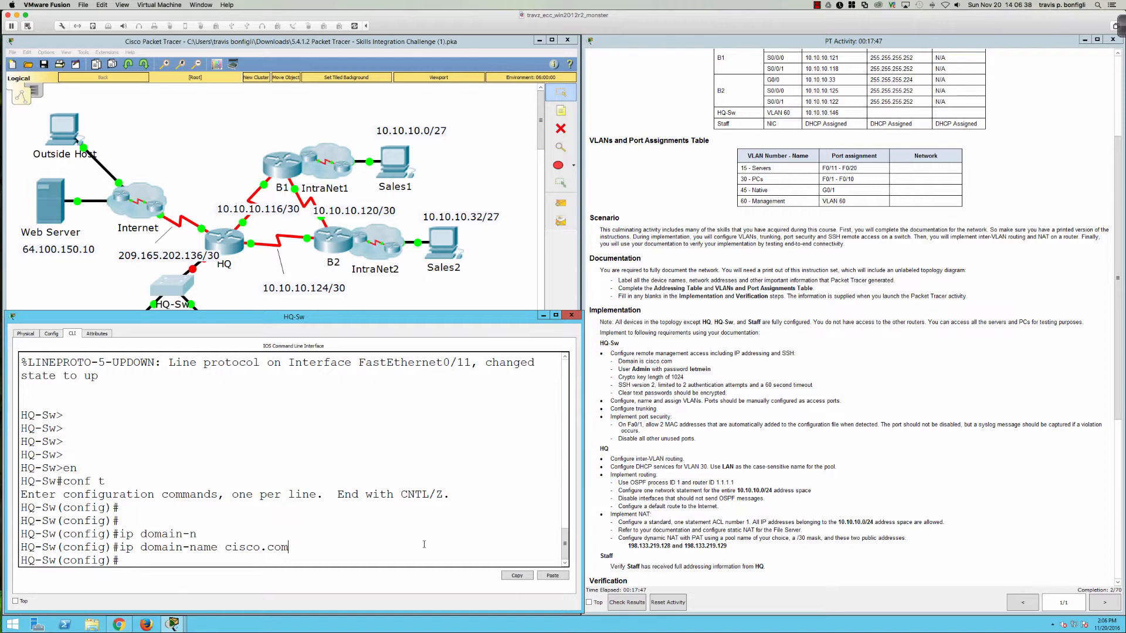
Step: Create the local user Admin with an encrypted secret password
{"action": "type", "text": "user"}
{"action": "key", "text": "Tab"}
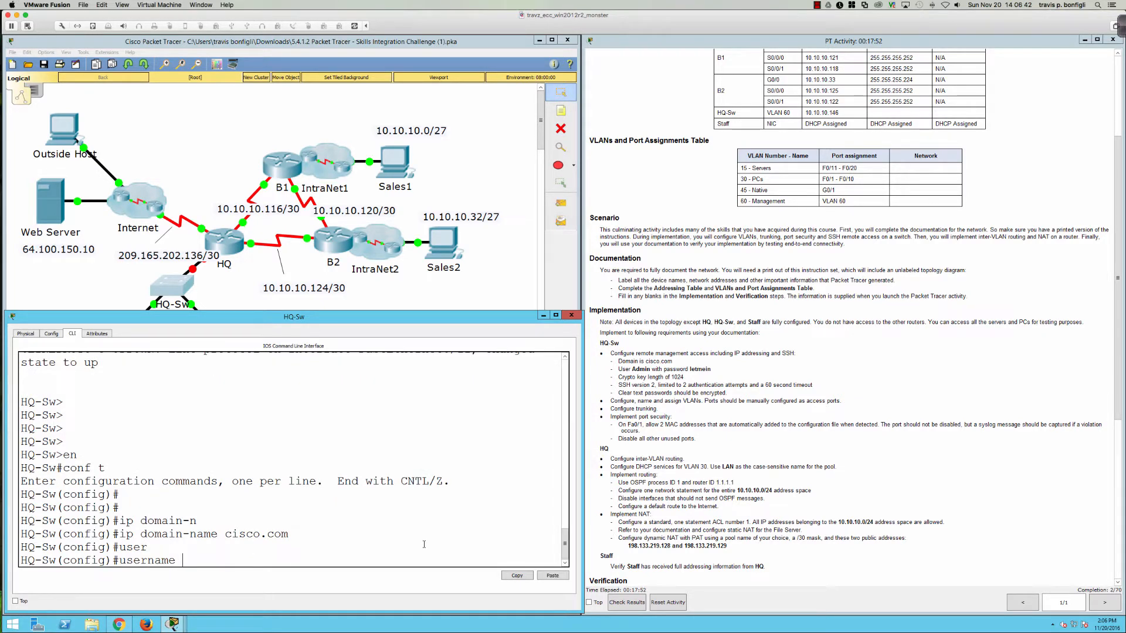
{"action": "type", "text": "Admin pa"}
{"action": "key", "text": "Tab"}
{"action": "key", "text": "BackSpace"}
{"action": "key", "text": "BackSpace"}
{"action": "key", "text": "BackSpace"}
{"action": "key", "text": "BackSpace"}
{"action": "key", "text": "BackSpace"}
{"action": "key", "text": "BackSpace"}
{"action": "key", "text": "BackSpace"}
{"action": "key", "text": "BackSpace"}
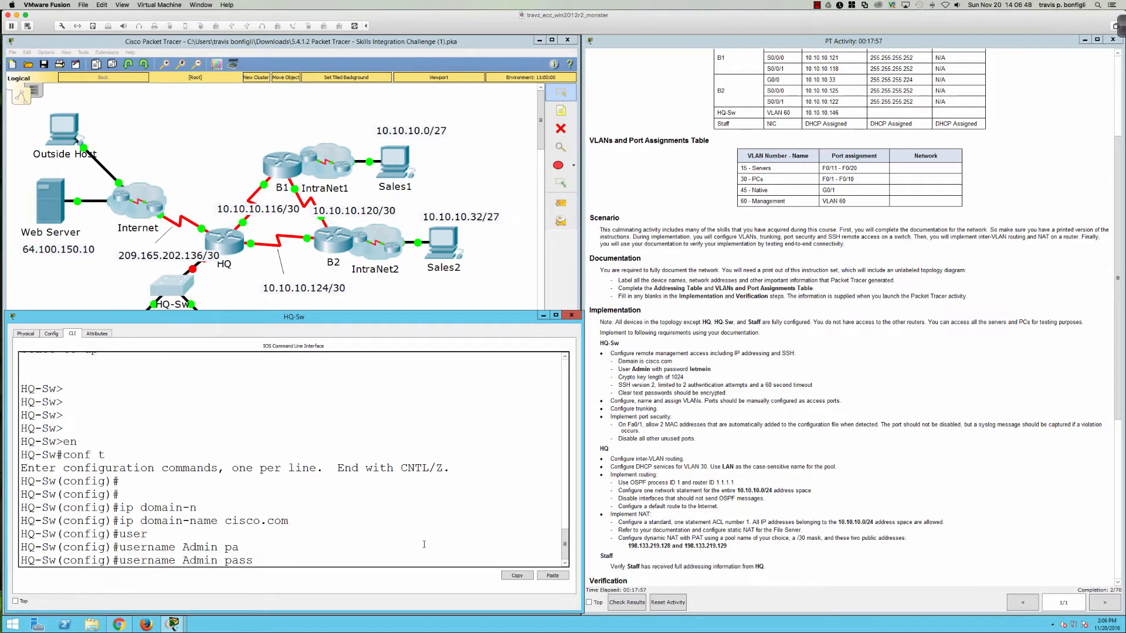
{"action": "type", "text": "se"}
{"action": "key", "text": "Tab"}
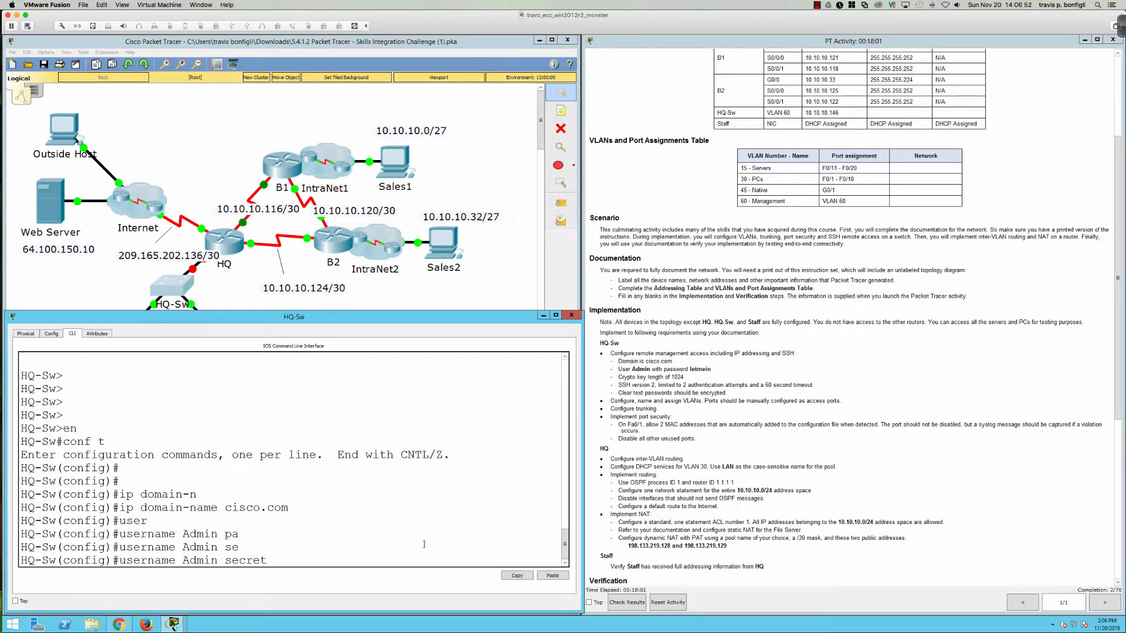
{"action": "type", "text": "letmein"}
{"action": "key", "text": "Return"}
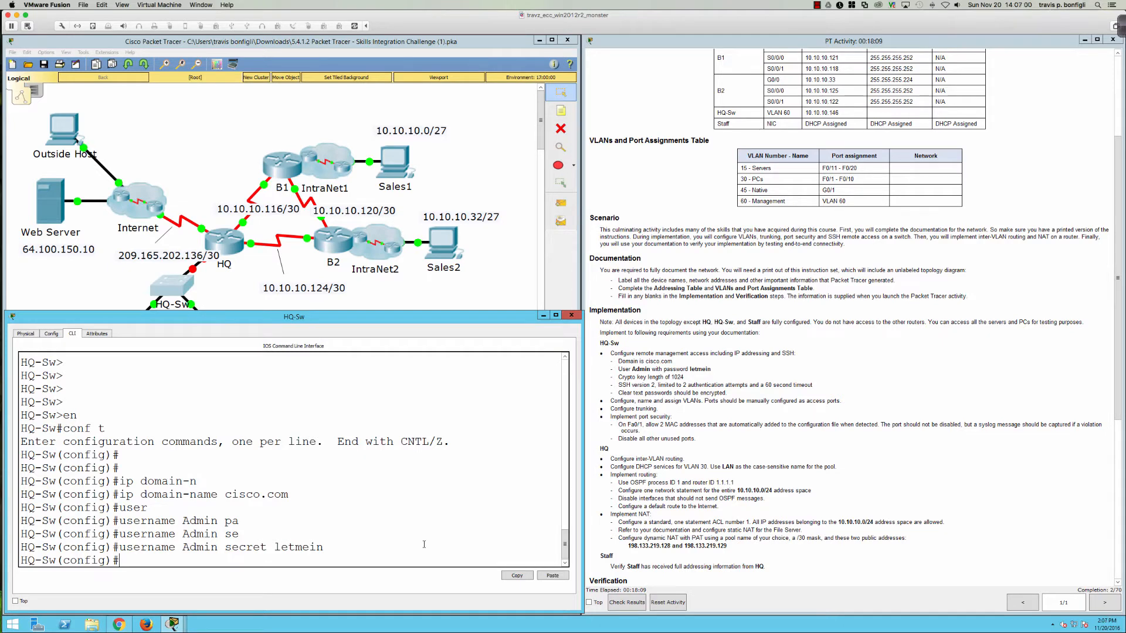
Step: Remove the secret-based Admin user and recreate it with a plain password
{"action": "key", "text": "Up"}
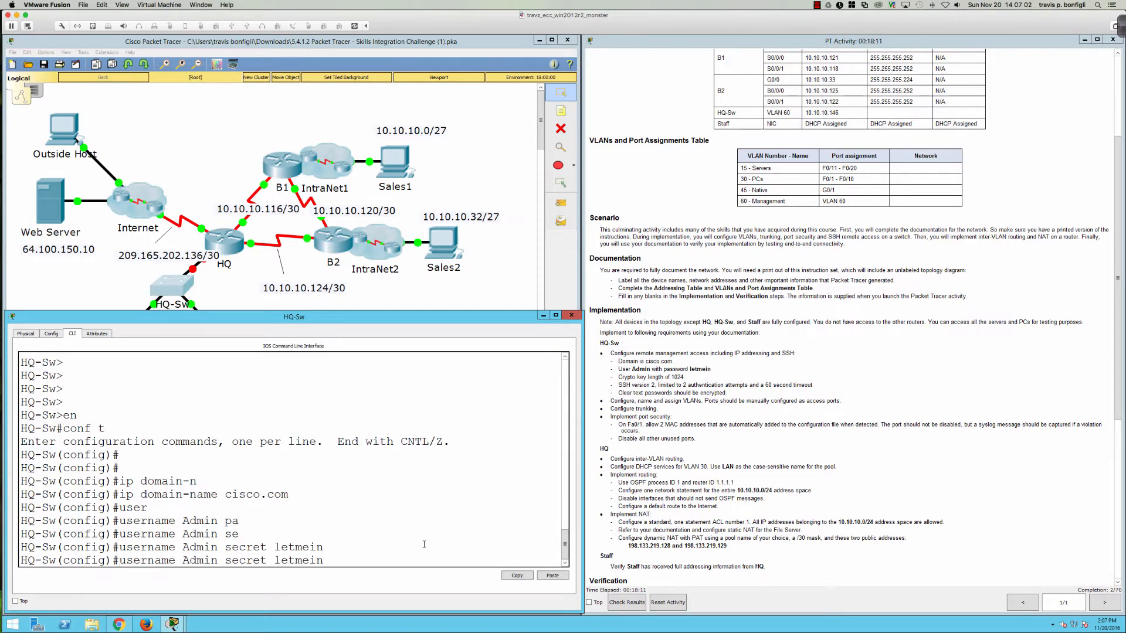
{"action": "type", "text": "no"}
{"action": "key", "text": "Return"}
{"action": "type", "text": "user"}
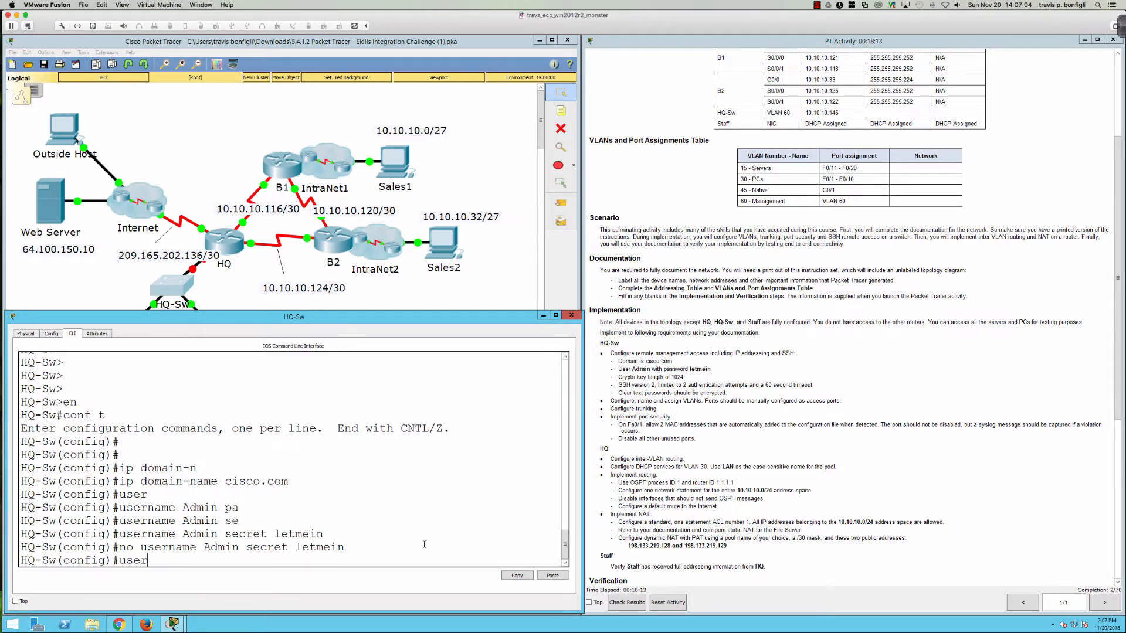
{"action": "key", "text": "Return"}
{"action": "type", "text": "username Admin pa"}
{"action": "type", "text": "s"}
{"action": "key", "text": "Tab"}
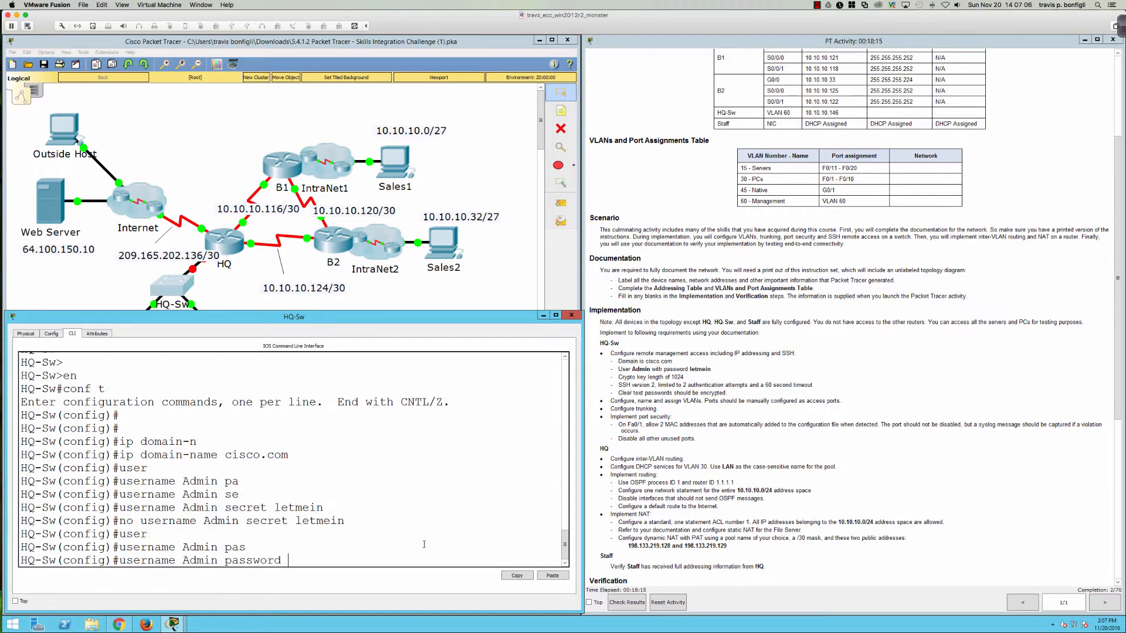
{"action": "type", "text": "letmein"}
{"action": "key", "text": "Return"}
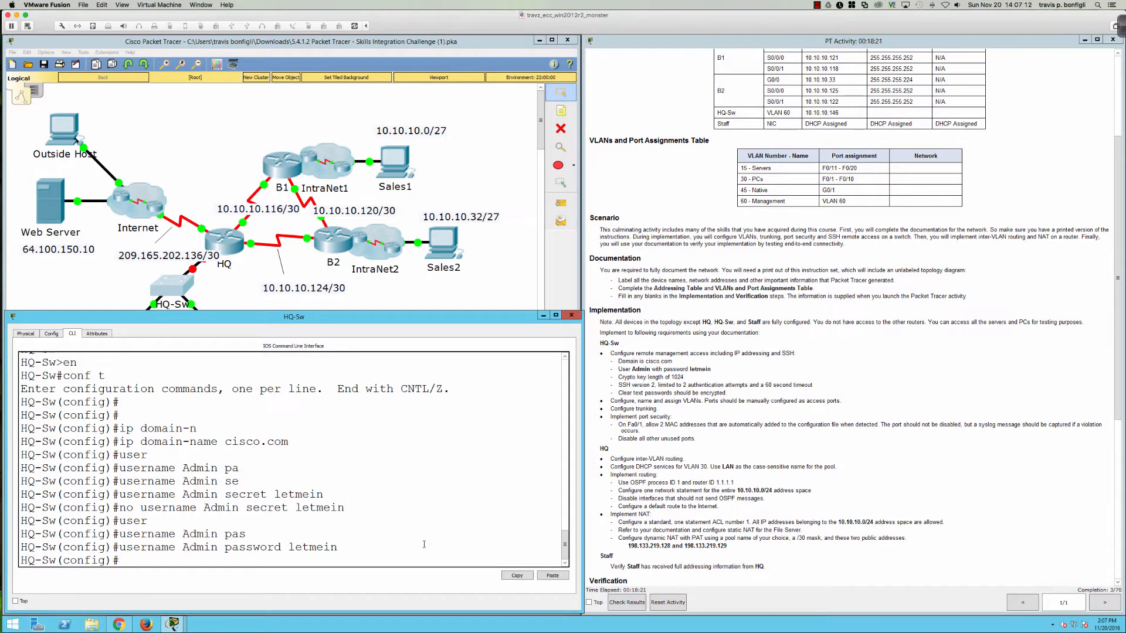
{"action": "key", "text": "Return"}
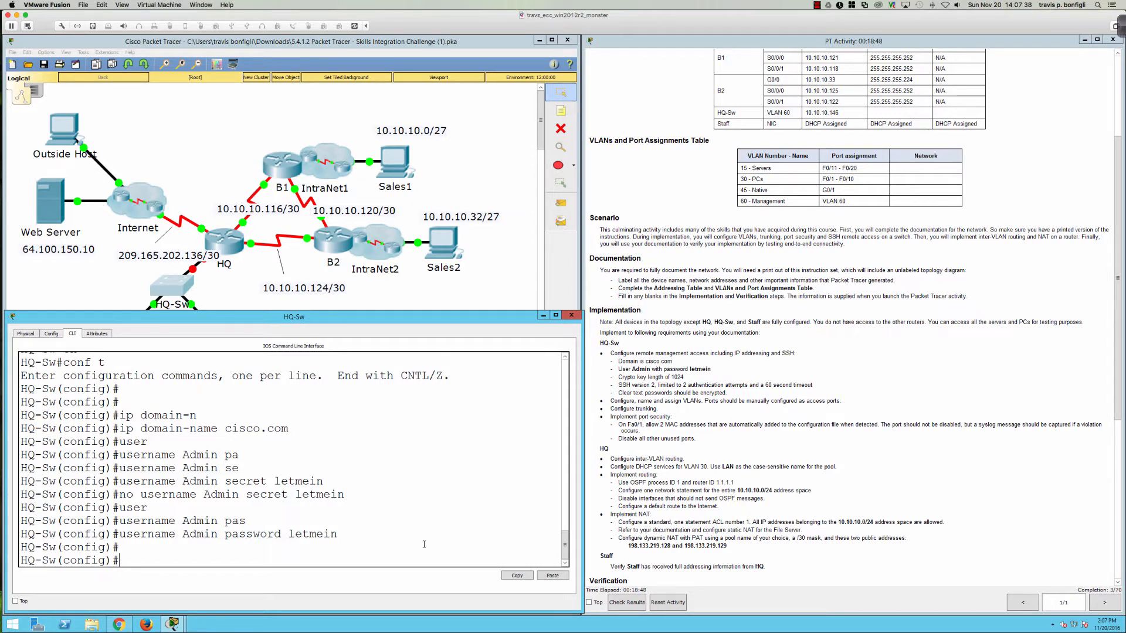
Step: Run crypto key generate rsa with a 1024-bit modulus, then list the ip ssh options
{"action": "type", "text": "cryp"}
{"action": "key", "text": "Tab"}
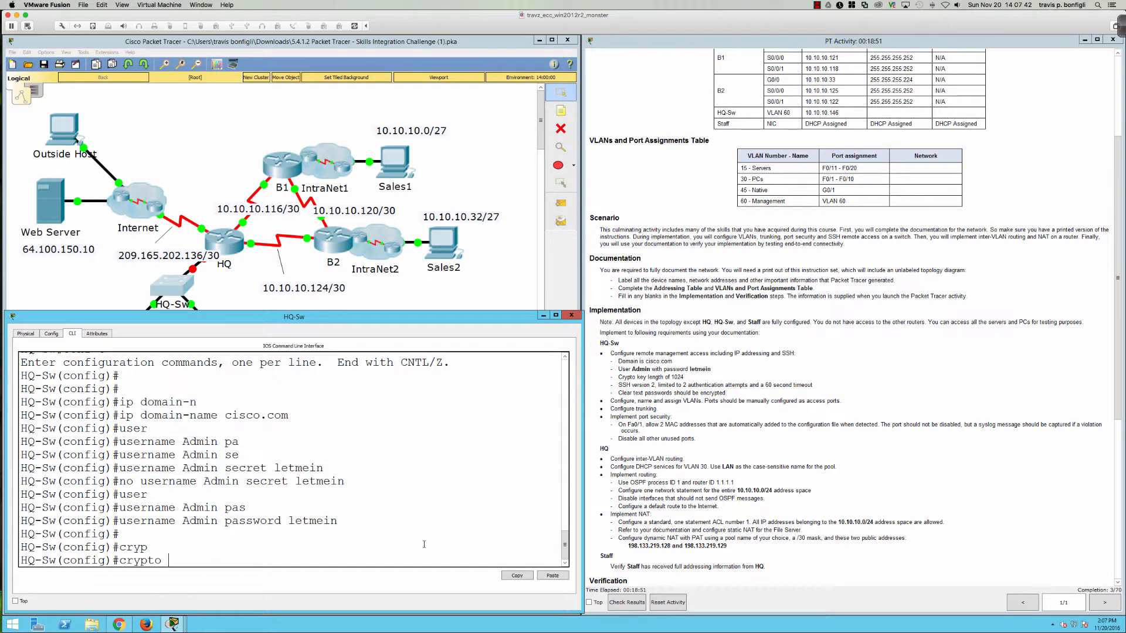
{"action": "key", "text": "BackSpace"}
{"action": "key", "text": "BackSpace"}
{"action": "key", "text": "BackSpace"}
{"action": "key", "text": "BackSpace"}
{"action": "key", "text": "BackSpace"}
{"action": "key", "text": "BackSpace"}
{"action": "key", "text": "BackSpace"}
{"action": "type", "text": "cryp"}
{"action": "key", "text": "Tab"}
{"action": "type", "text": "ke"}
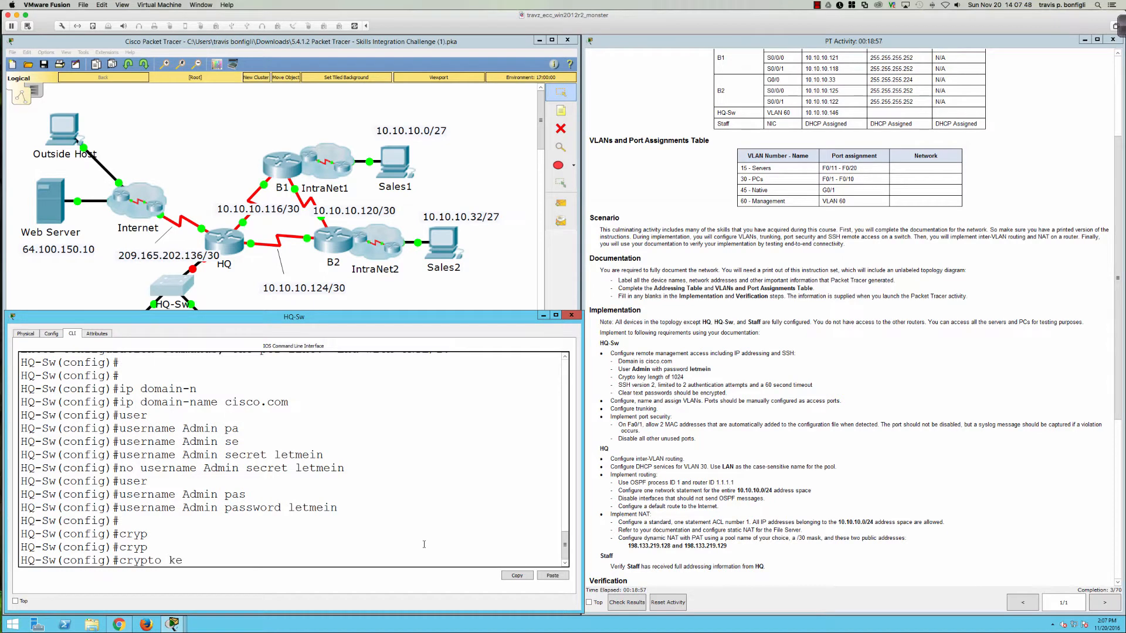
{"action": "key", "text": "Tab"}
{"action": "type", "text": "gen"}
{"action": "type", "text": "rate r"}
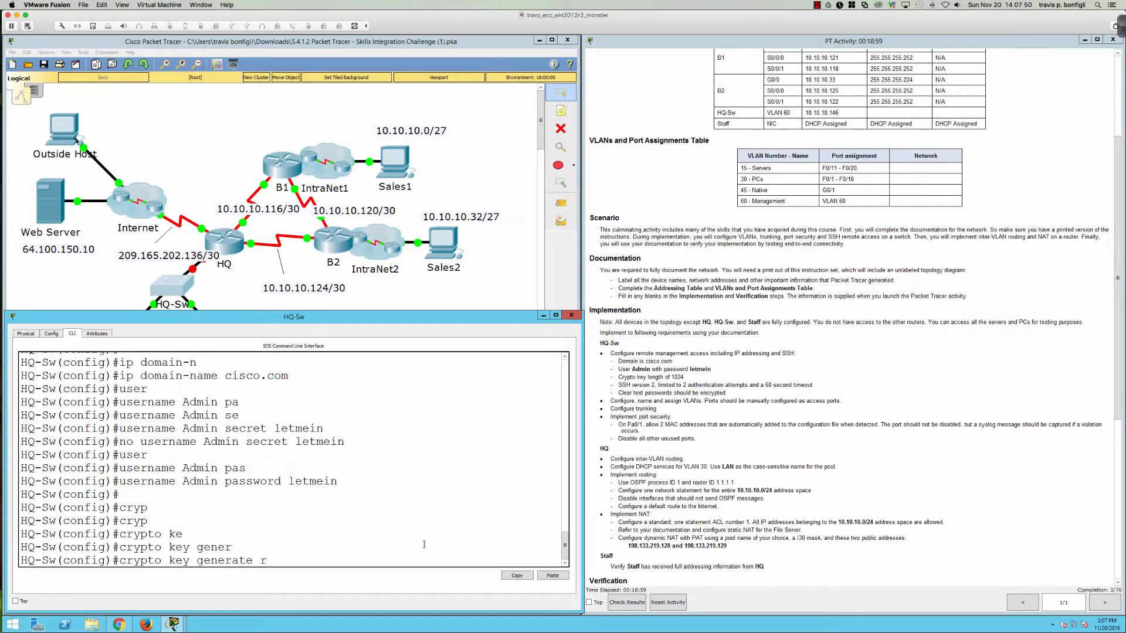
{"action": "key", "text": "Tab"}
{"action": "type", "text": "?"}
{"action": "key", "text": "Return"}
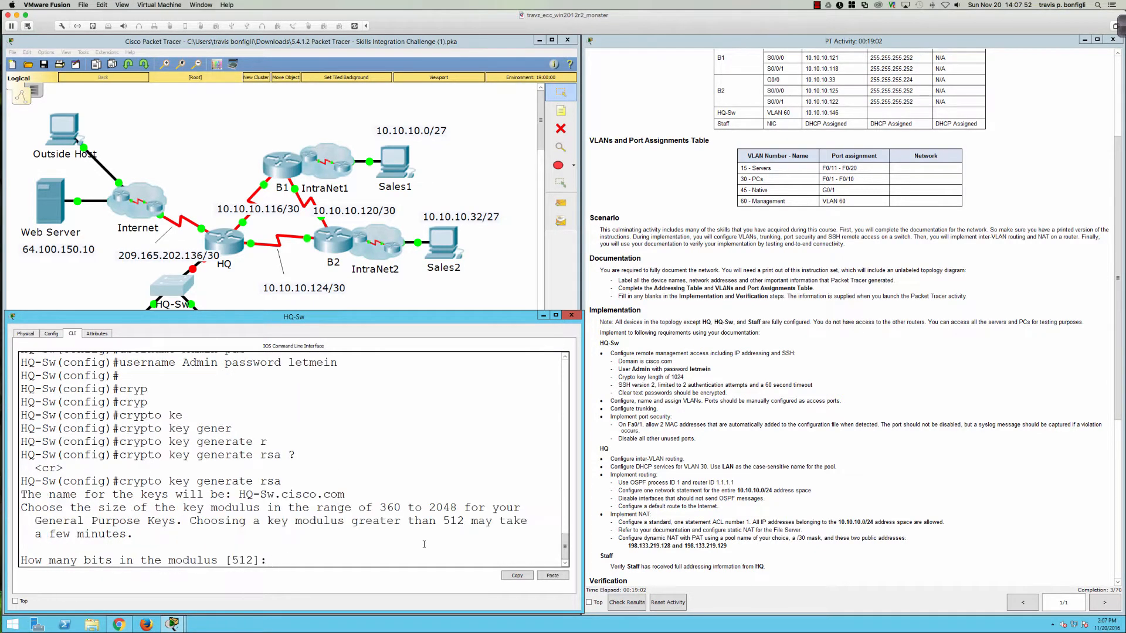
{"action": "type", "text": "1024"}
{"action": "key", "text": "Return"}
{"action": "key", "text": "Return"}
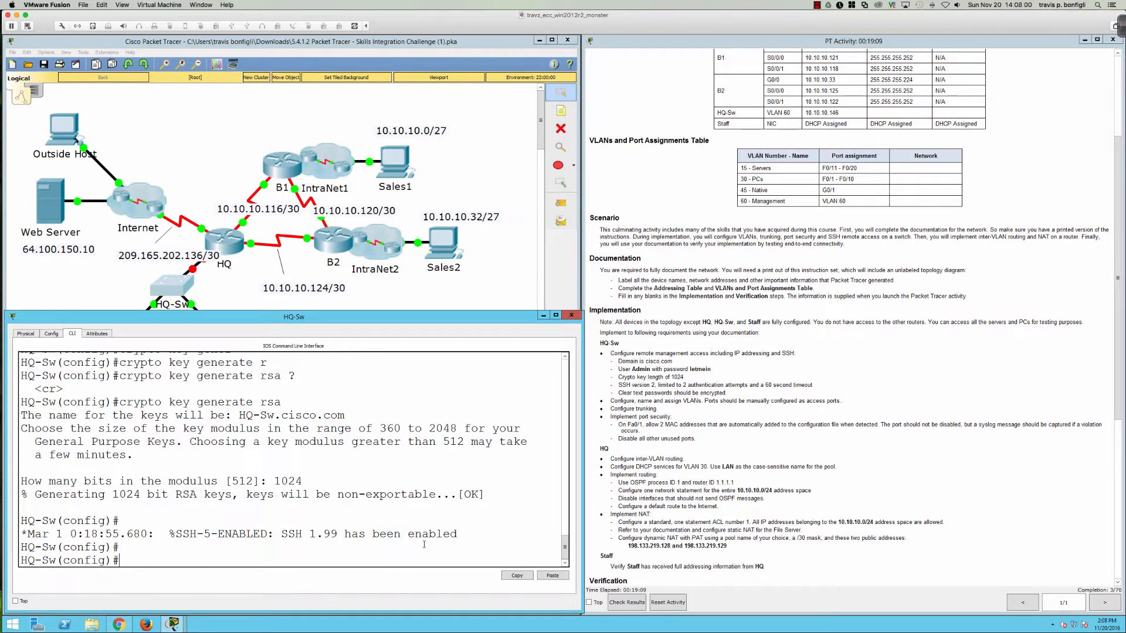
{"action": "type", "text": "ip ssh ?"}
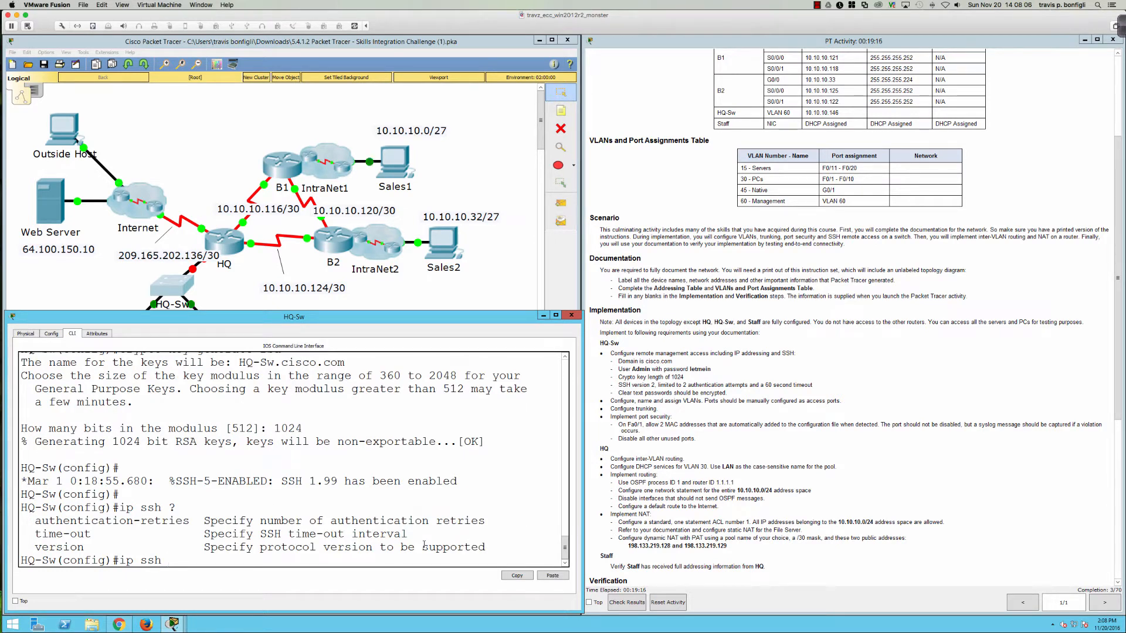
Step: Set the SSH version to 2
{"action": "type", "text": "ver"}
{"action": "key", "text": "Tab"}
{"action": "type", "text": "2"}
{"action": "key", "text": "Return"}
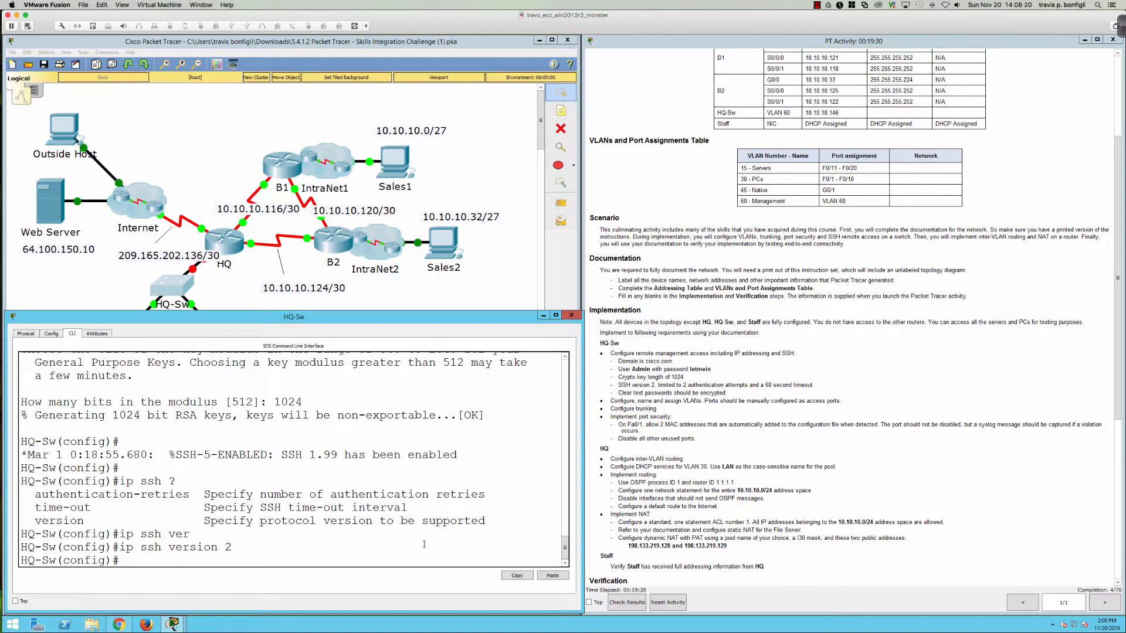
Step: Set SSH authentication retries to 2
{"action": "type", "text": "ip a"}
{"action": "key", "text": "BackSpace"}
{"action": "type", "text": "ssh"}
{"action": "key", "text": "Tab"}
{"action": "type", "text": "au"}
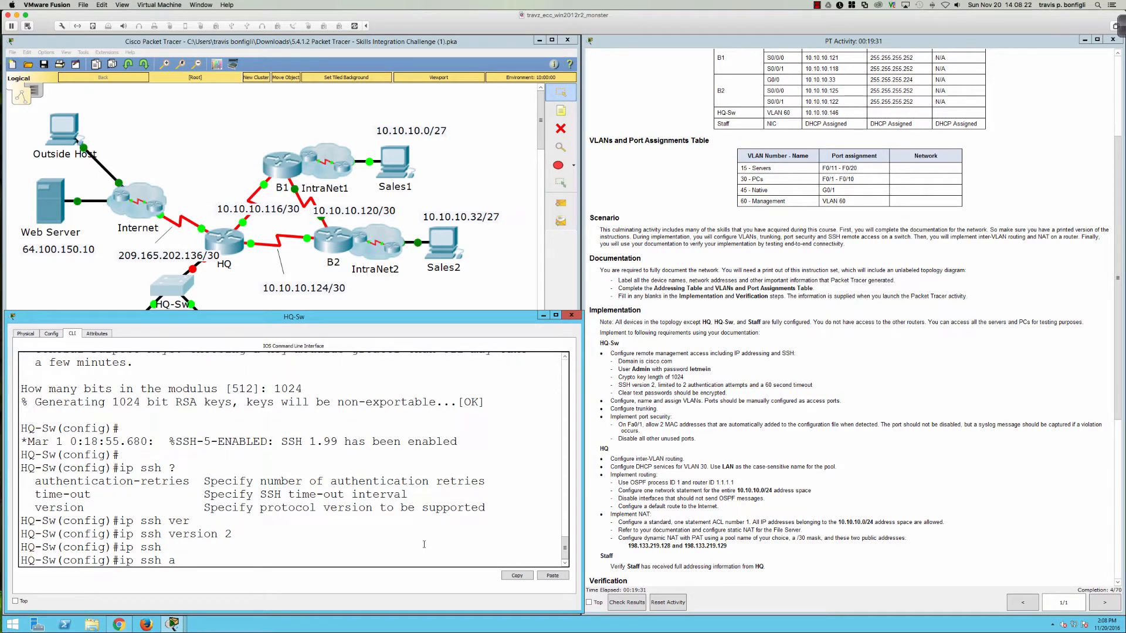
{"action": "key", "text": "Tab"}
{"action": "type", "text": "?"}
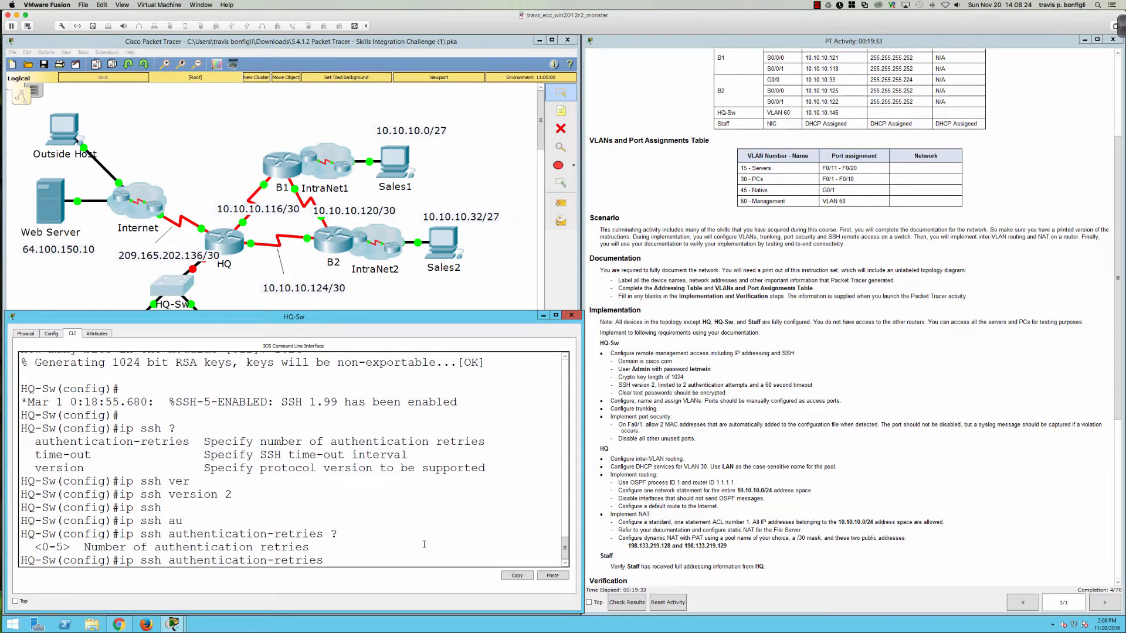
{"action": "type", "text": "2"}
{"action": "key", "text": "Return"}
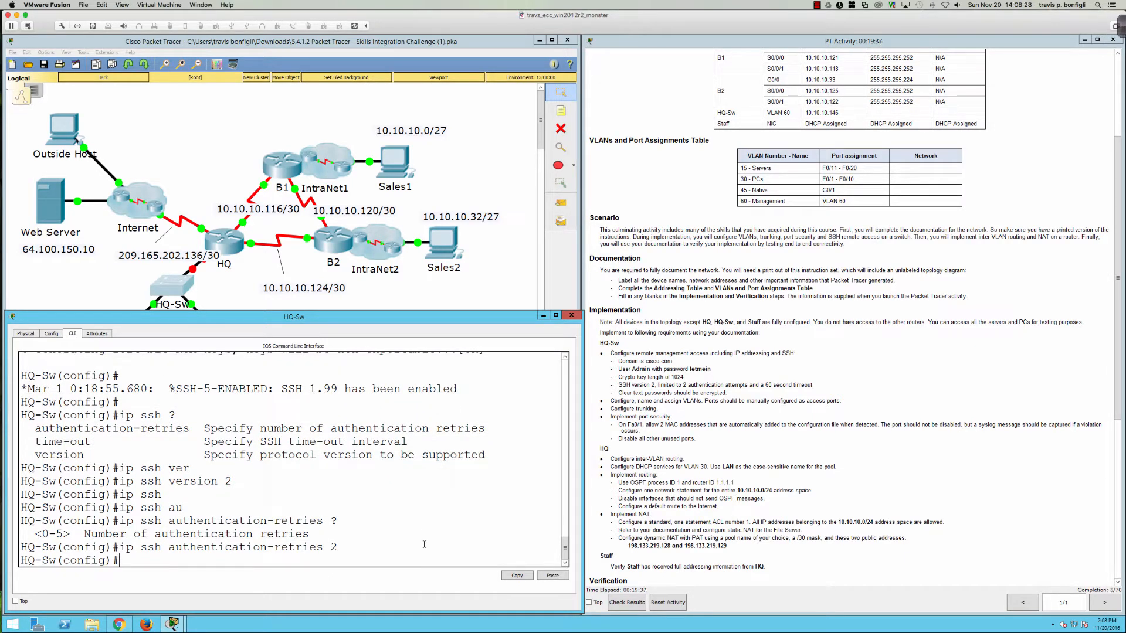
Step: Set the SSH time-out to 60 seconds
{"action": "type", "text": "ip ssh ti"}
{"action": "key", "text": "Tab"}
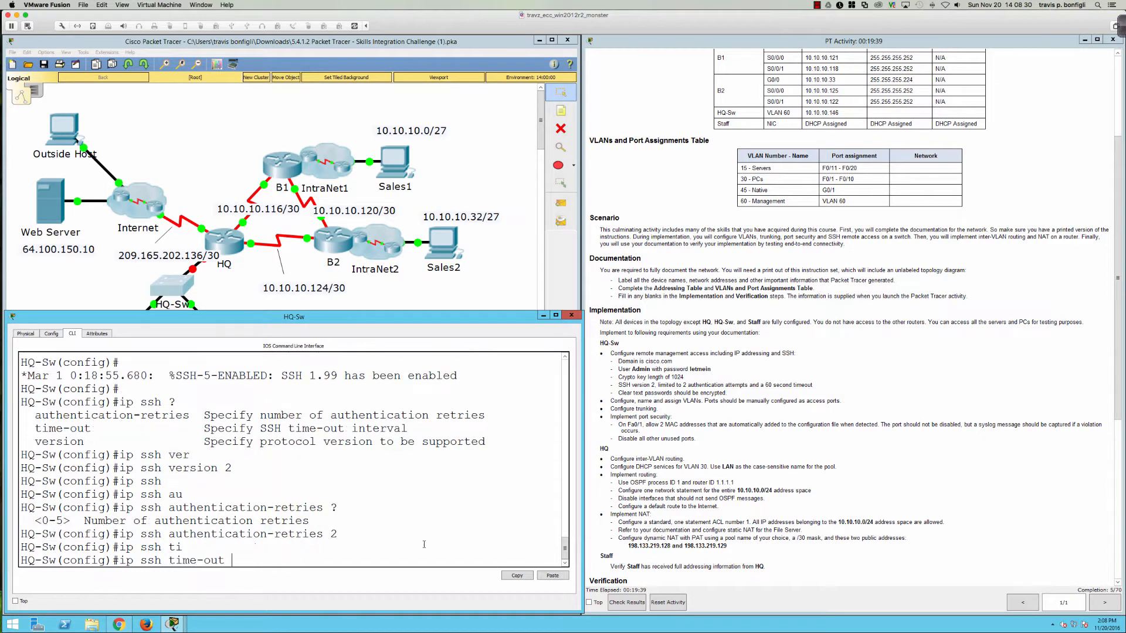
{"action": "type", "text": "?"}
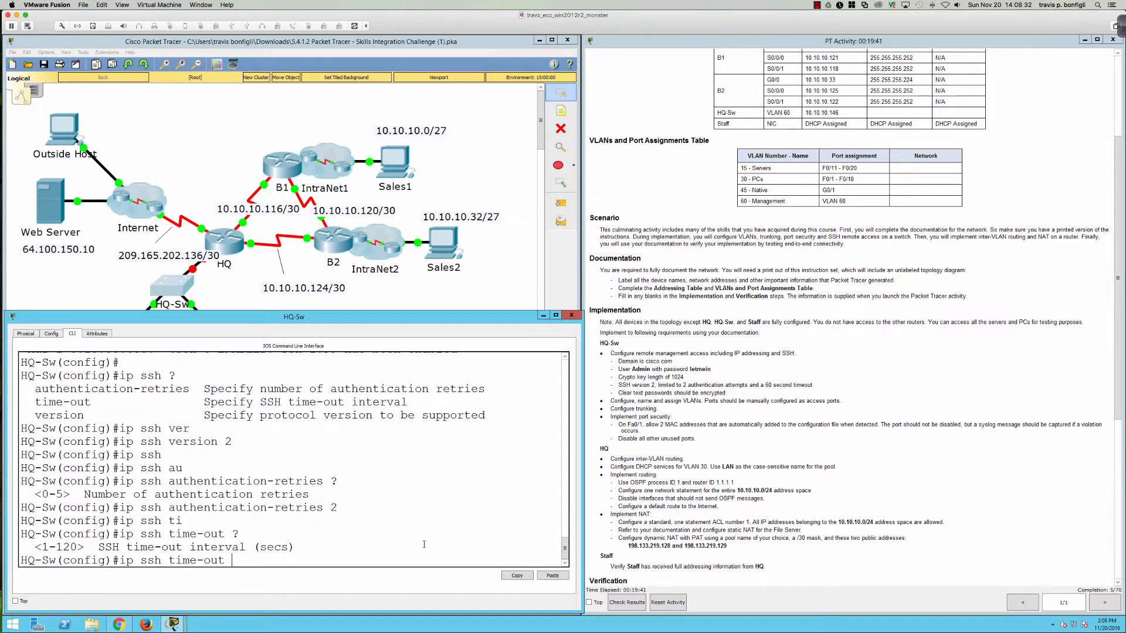
{"action": "type", "text": "60"}
{"action": "key", "text": "Return"}
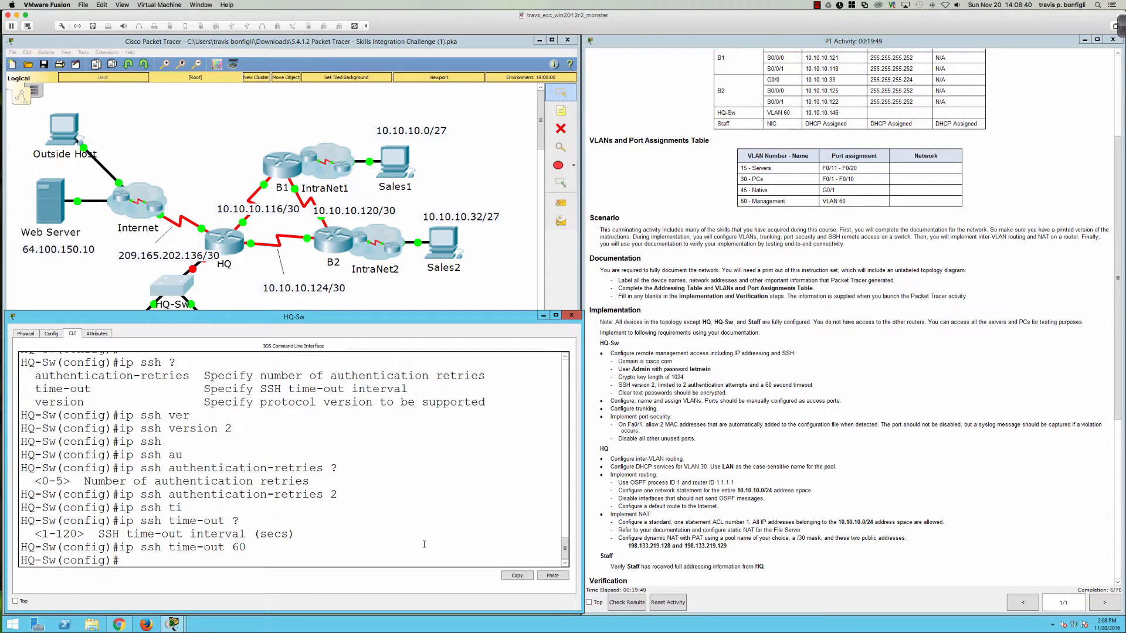
Step: Show the running configuration with do sh run and highlight the Admin user's plain-text password line
{"action": "type", "text": "do sh ru"}
{"action": "key", "text": "Return"}
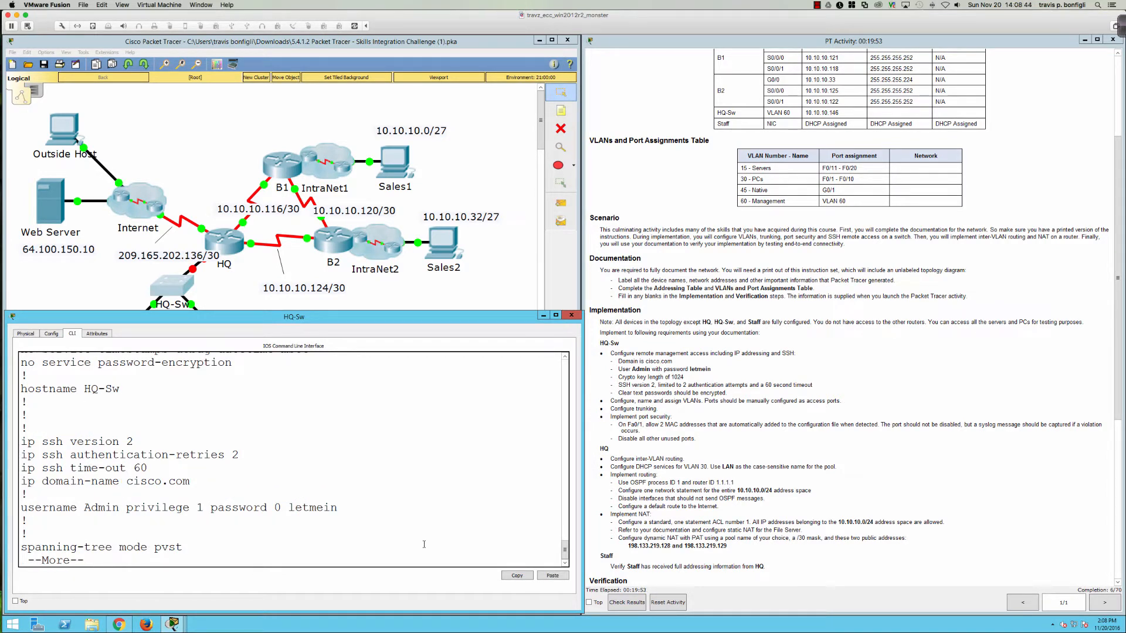
{"action": "key", "text": "q"}
{"action": "left_click_drag", "start_coordinate": [340, 495], "coordinate": [22, 496]}
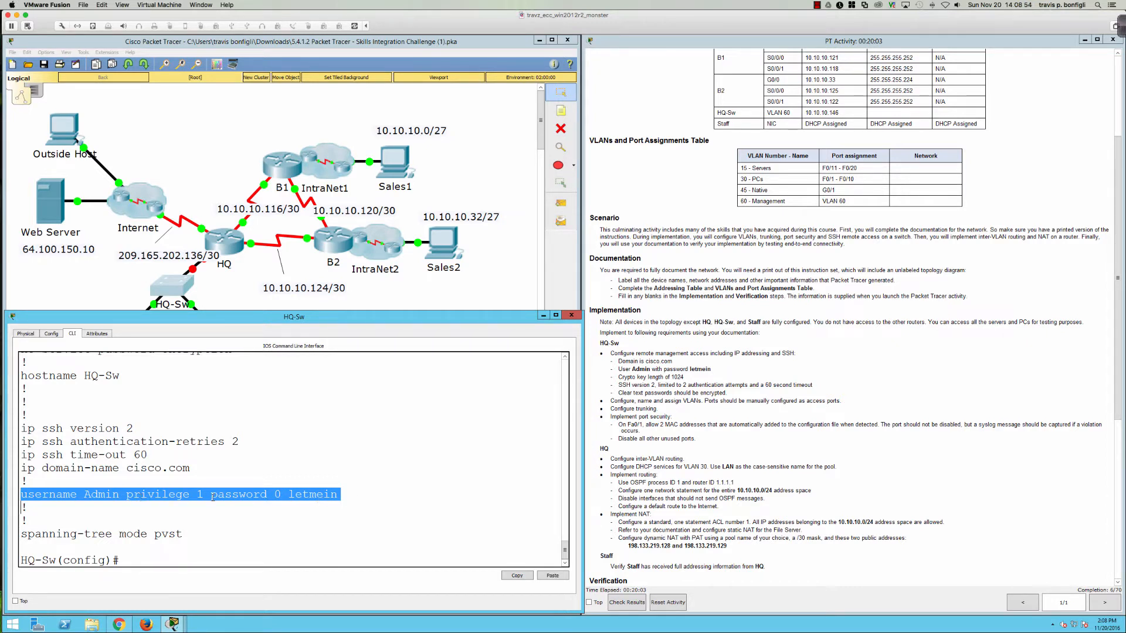
{"action": "left_click", "coordinate": [268, 496]}
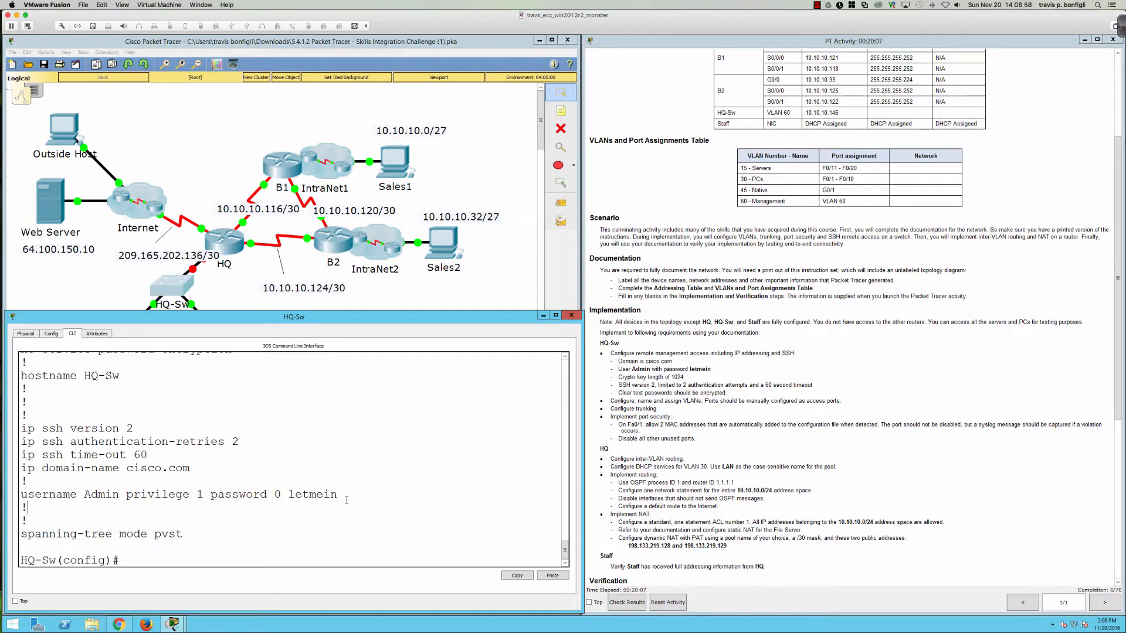
{"action": "left_click_drag", "start_coordinate": [338, 496], "coordinate": [287, 495]}
{"action": "left_click", "coordinate": [370, 508]}
Step: Enable service password-encryption and redisplay the running configuration with do sh run
{"action": "type", "text": "ser"}
{"action": "key", "text": "Tab"}
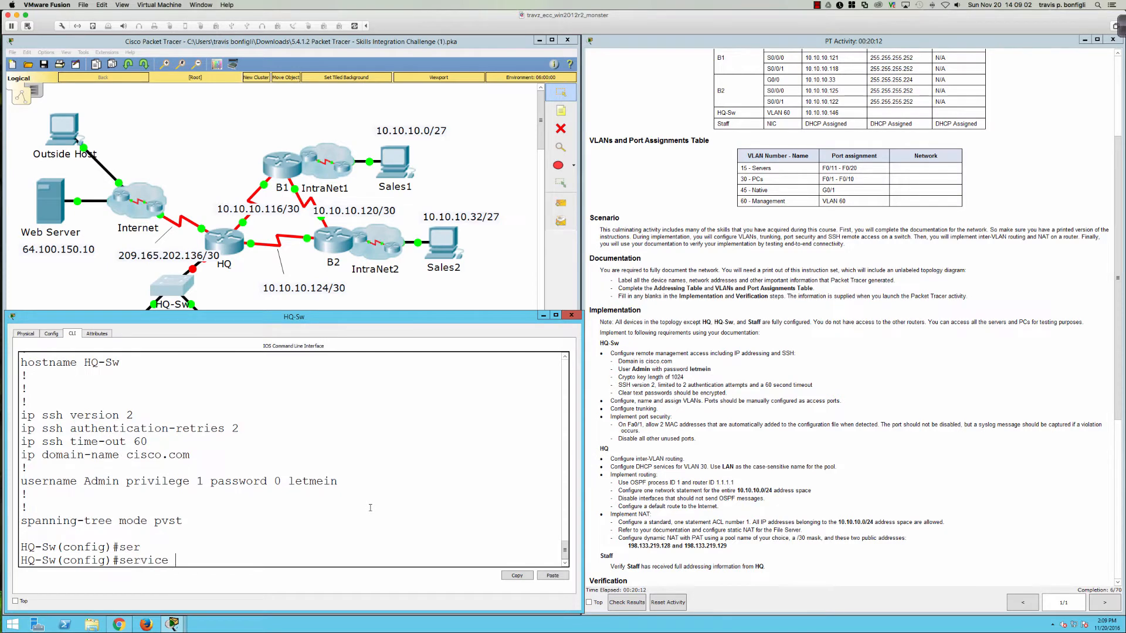
{"action": "type", "text": "pas"}
{"action": "key", "text": "Tab"}
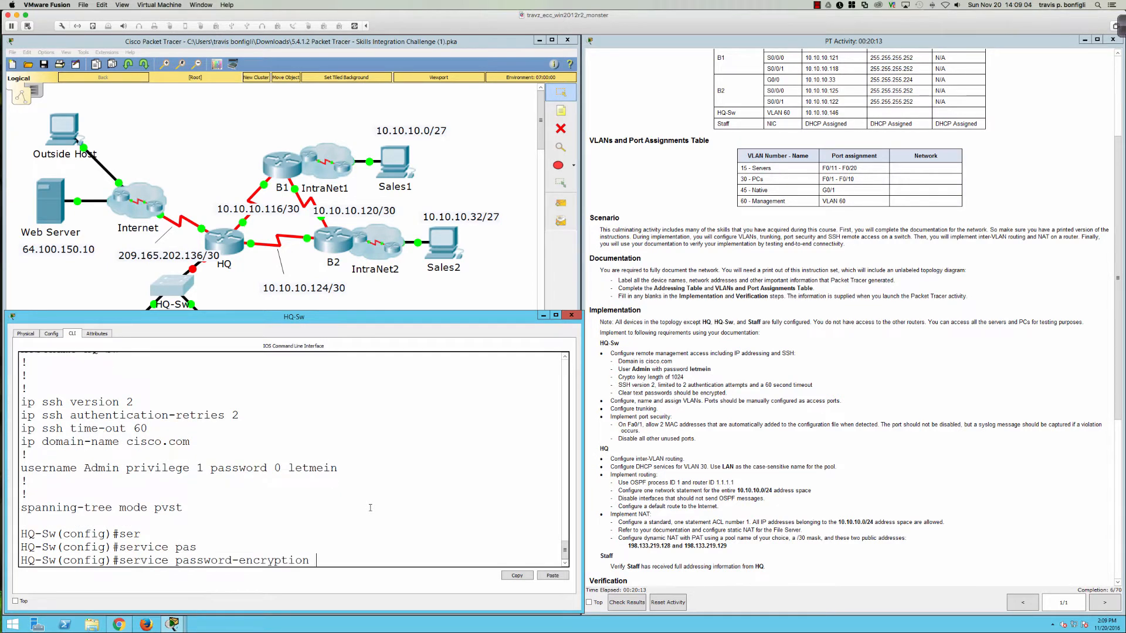
{"action": "type", "text": "?"}
{"action": "key", "text": "Return"}
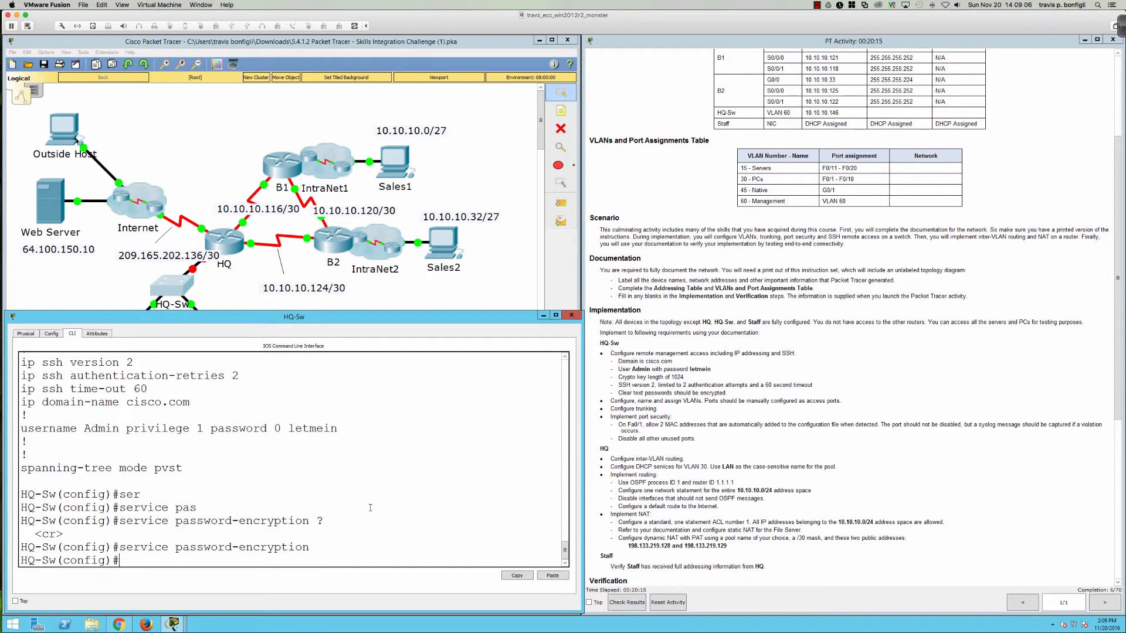
{"action": "type", "text": "do sh run"}
{"action": "key", "text": "Return"}
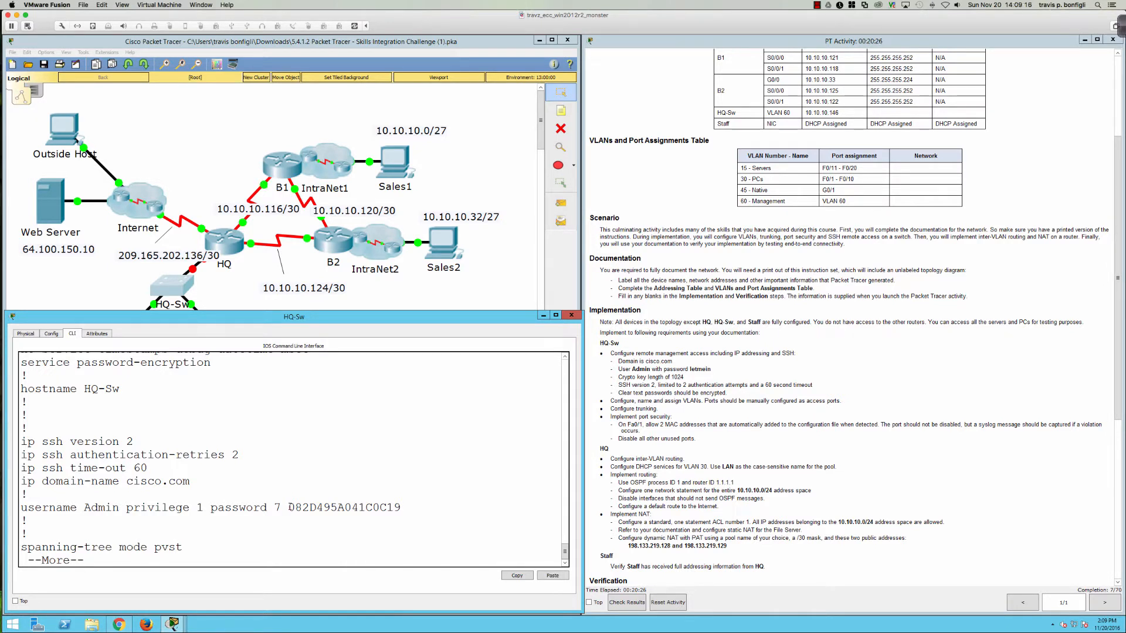
Step: Highlight the Admin user's type 7 password hash, then move the console window to the top
{"action": "double_click", "coordinate": [332, 507]}
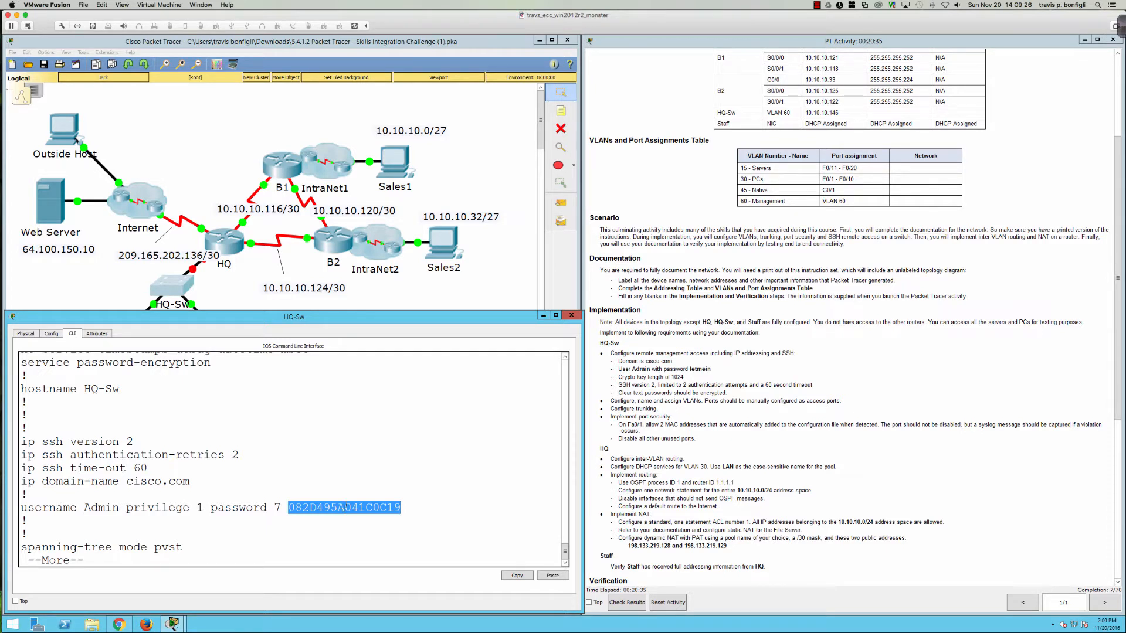
{"action": "left_click", "coordinate": [401, 508]}
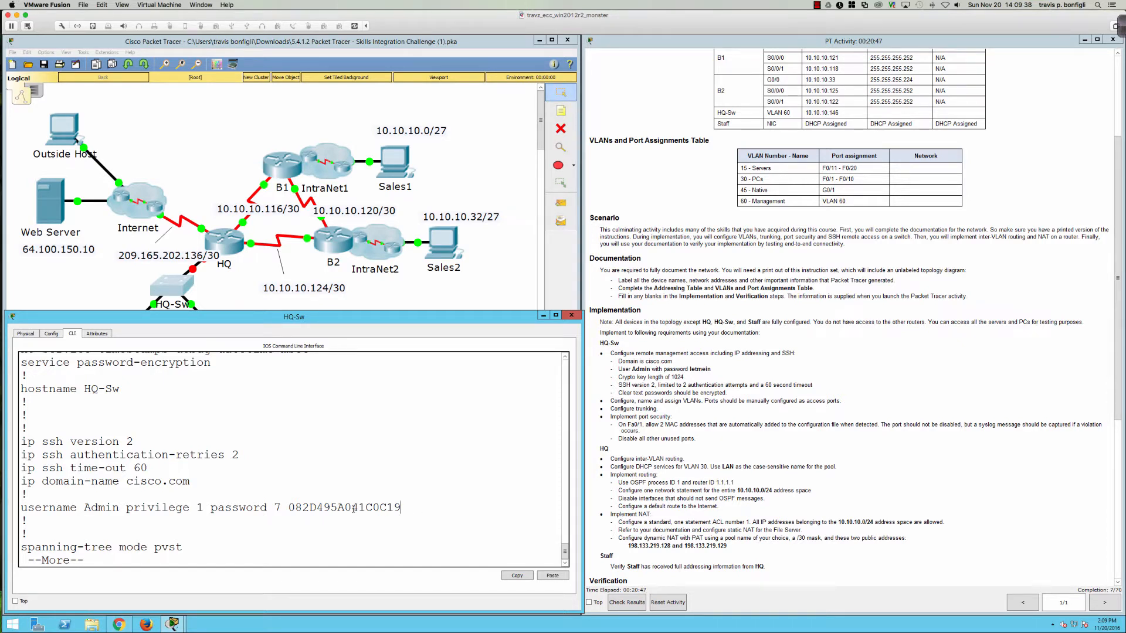
{"action": "double_click", "coordinate": [326, 507]}
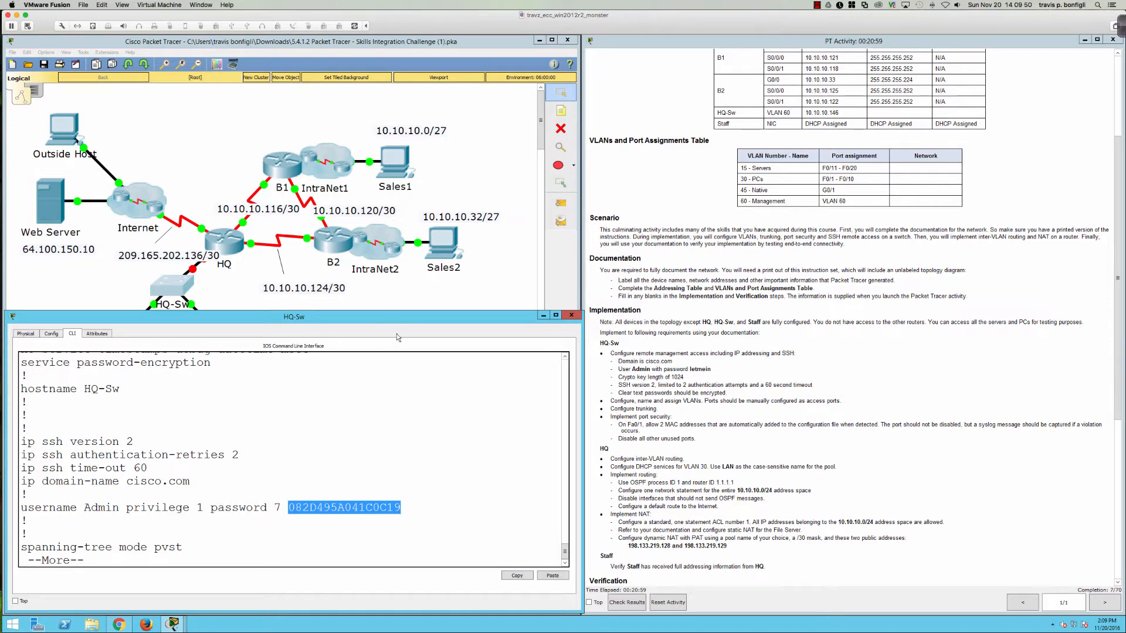
{"action": "left_click_drag", "start_coordinate": [393, 318], "coordinate": [390, 43]}
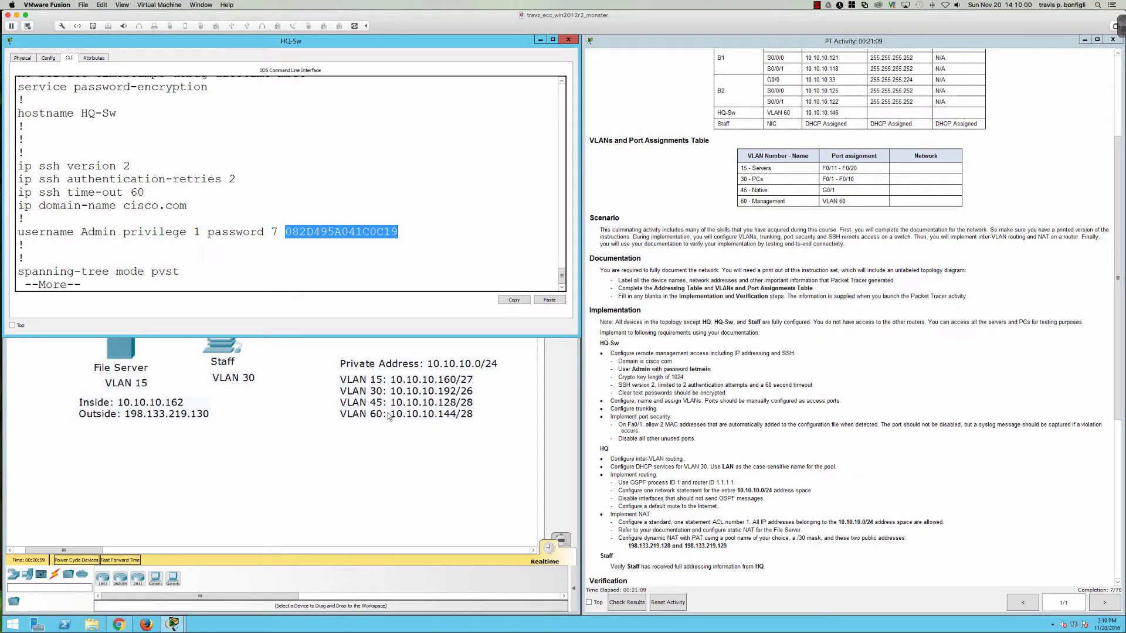
Step: Move the console window aside to reveal the VLAN address notes, including VLAN 60 at 10.10.10.144/28
{"action": "left_click_drag", "start_coordinate": [366, 41], "coordinate": [706, 310]}
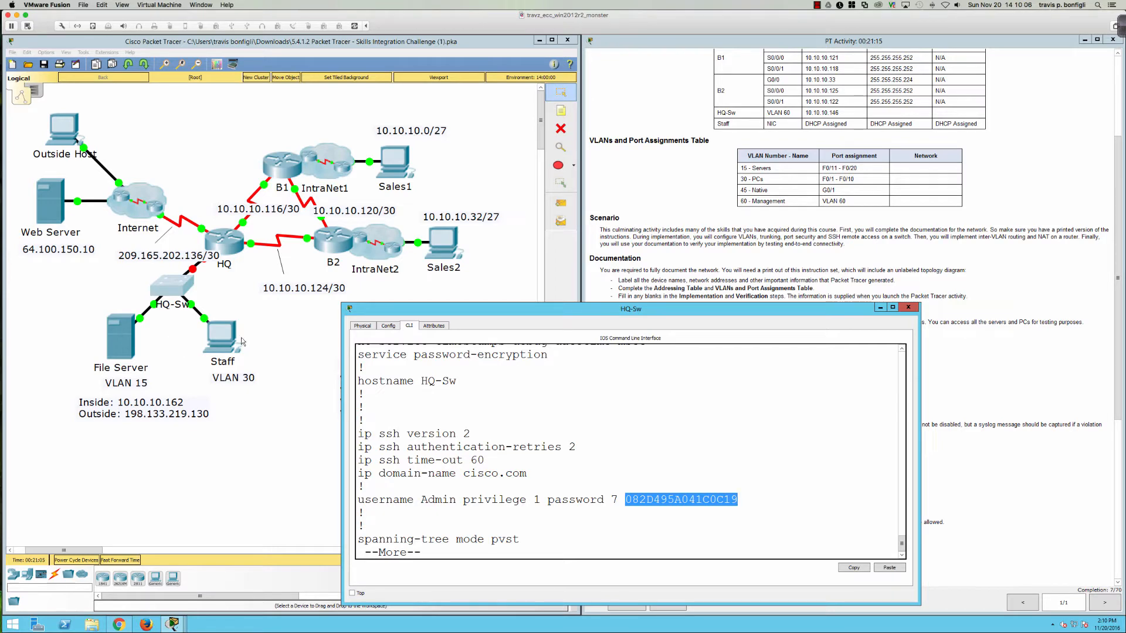
{"action": "left_click_drag", "start_coordinate": [492, 312], "coordinate": [152, 316]}
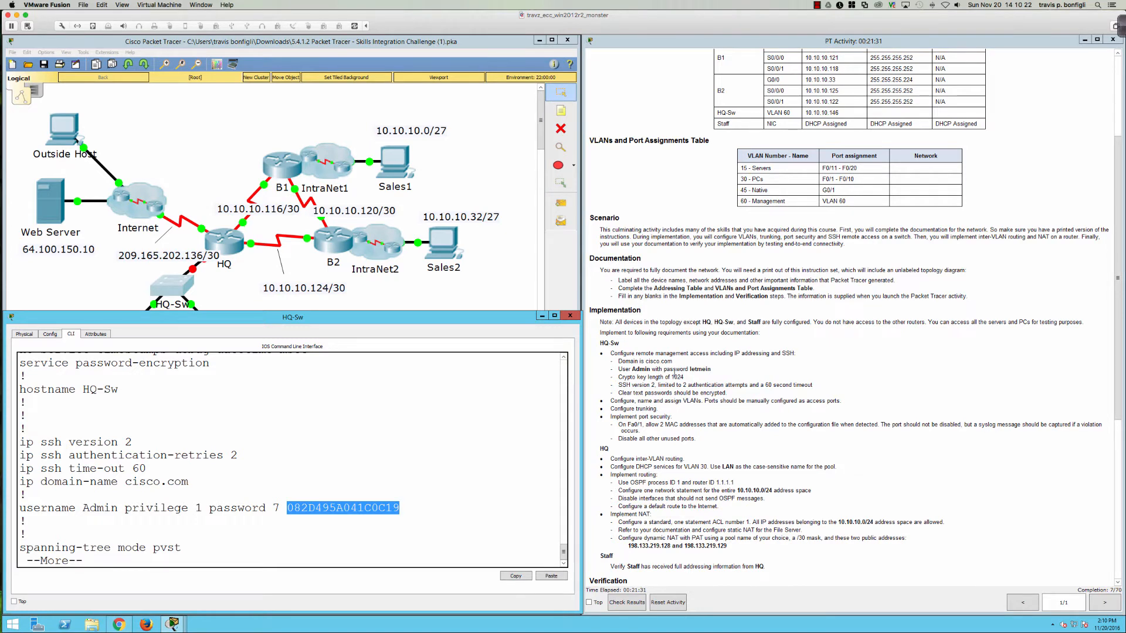
{"action": "scroll", "coordinate": [674, 375], "scroll_direction": "up", "scroll_amount": 3}
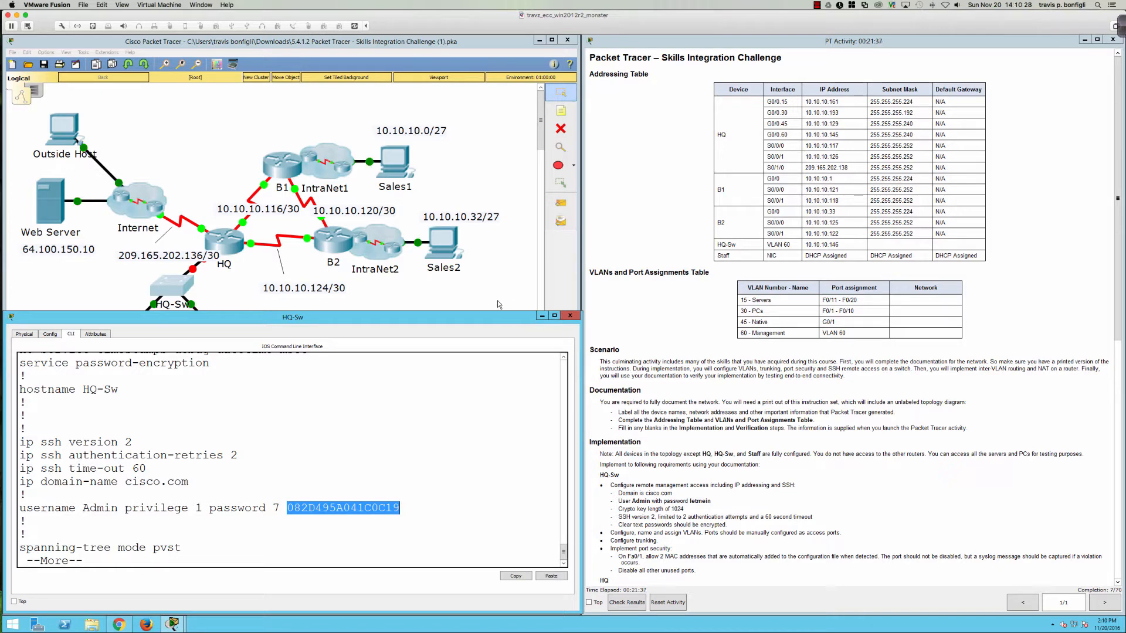
Step: Toggle the HQ-Sw terminal between full-screen and windowed, place it near the top, and continue the listing
{"action": "double_click", "coordinate": [490, 322]}
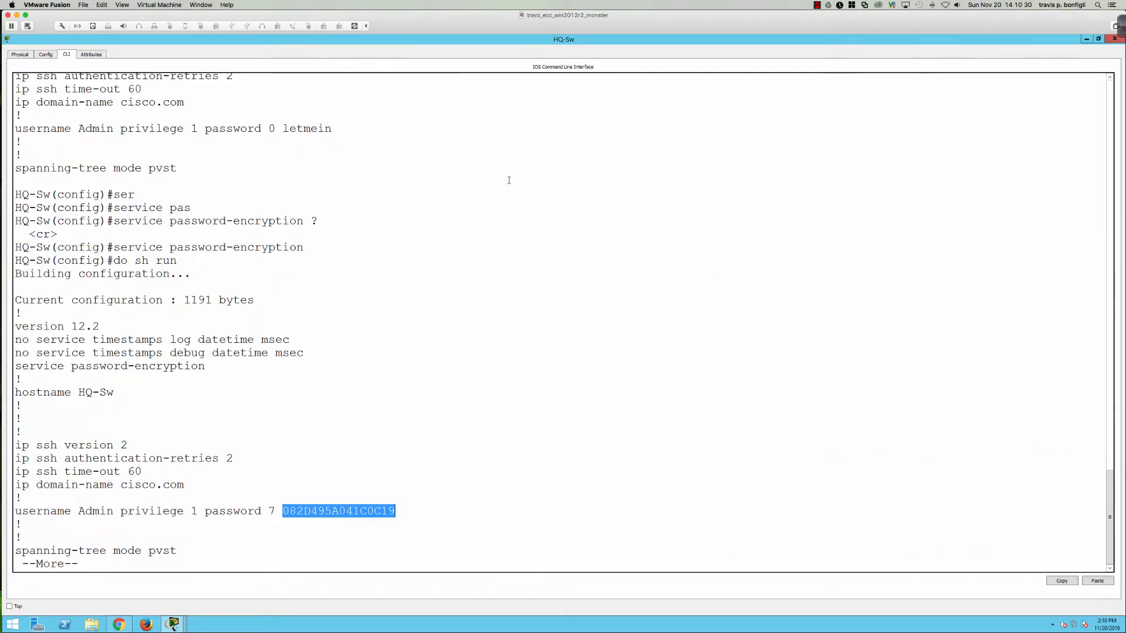
{"action": "double_click", "coordinate": [297, 40]}
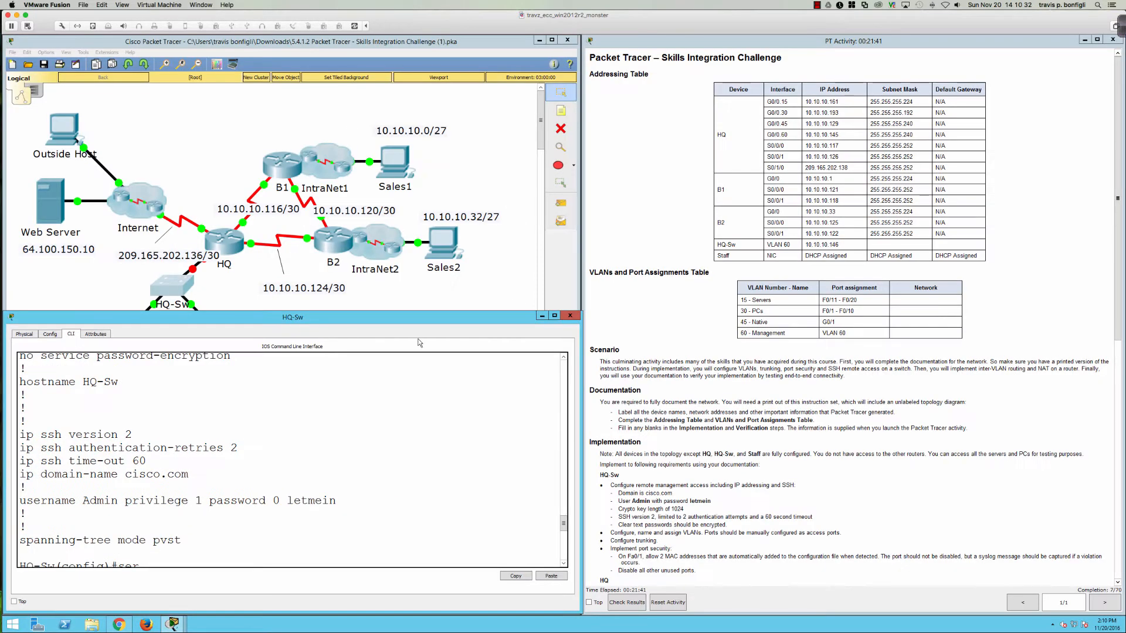
{"action": "left_click_drag", "start_coordinate": [409, 321], "coordinate": [413, 155]}
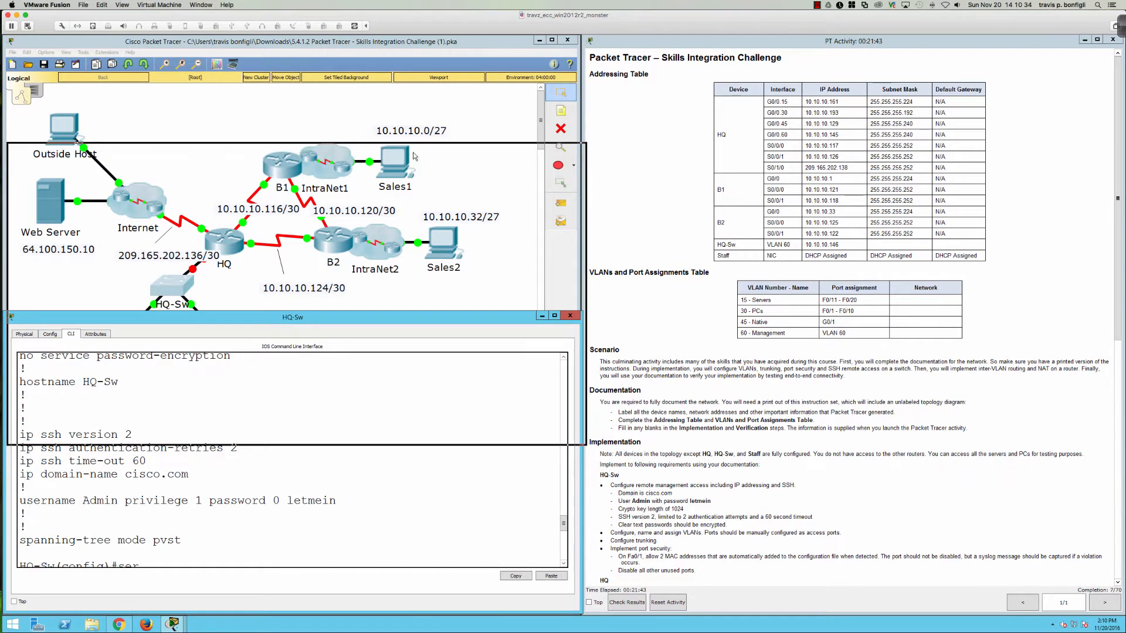
{"action": "double_click", "coordinate": [419, 148]}
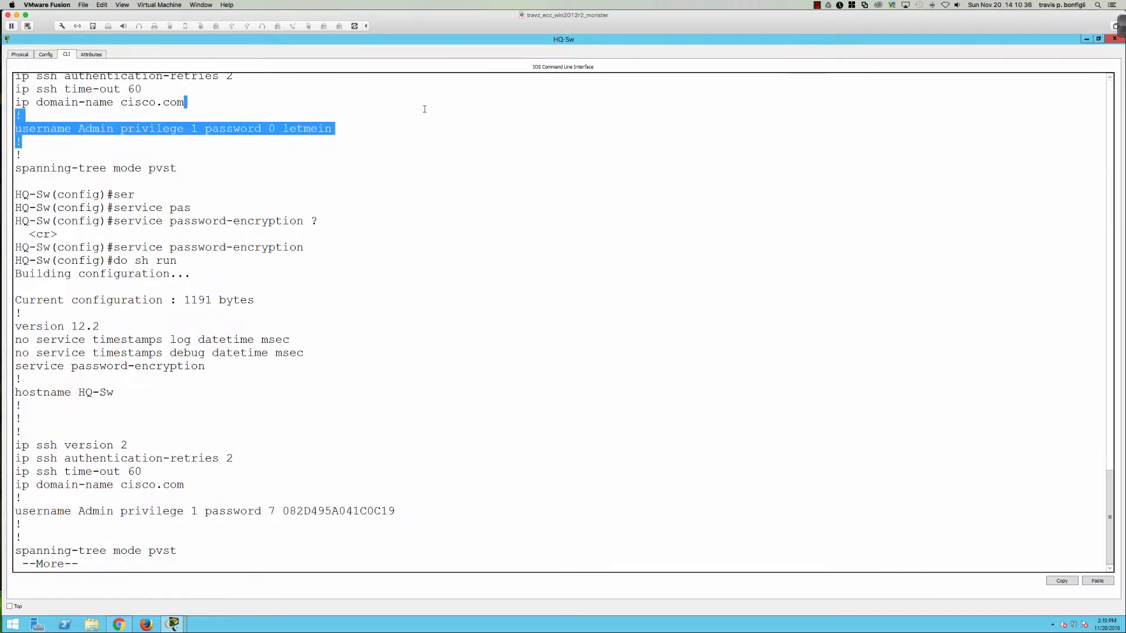
{"action": "double_click", "coordinate": [390, 39]}
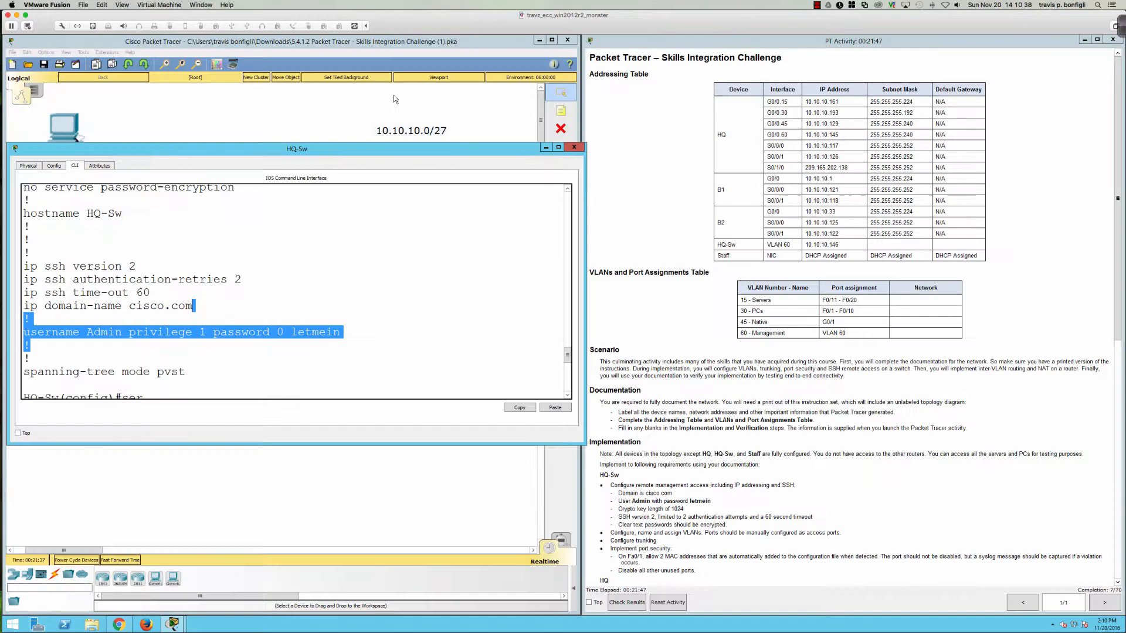
{"action": "double_click", "coordinate": [393, 146]}
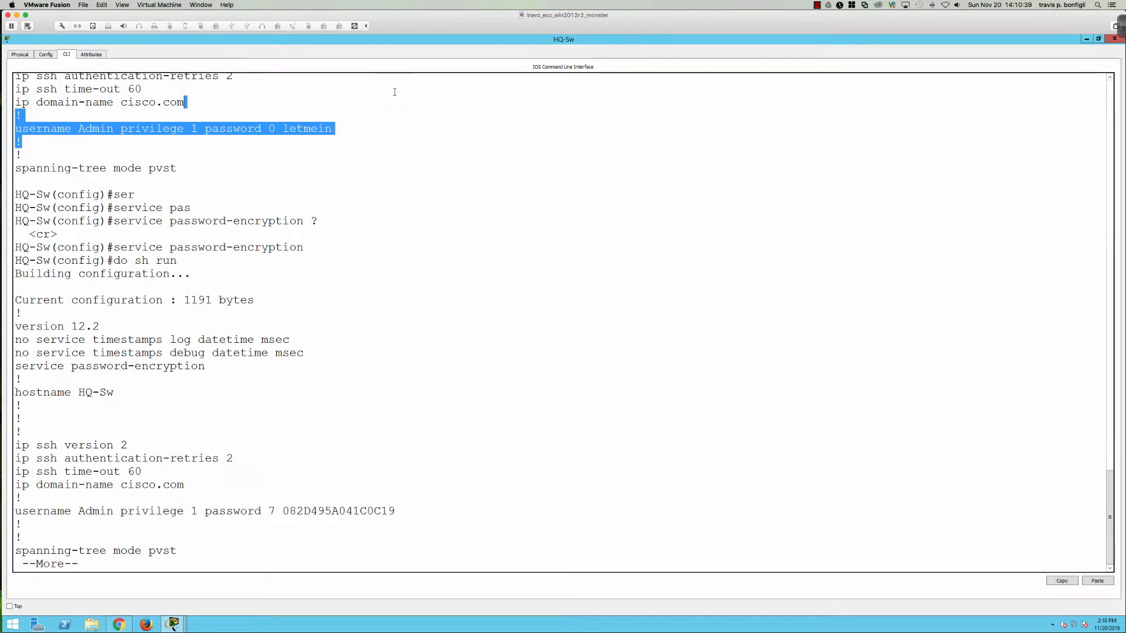
{"action": "double_click", "coordinate": [377, 39]}
{"action": "double_click", "coordinate": [348, 149]}
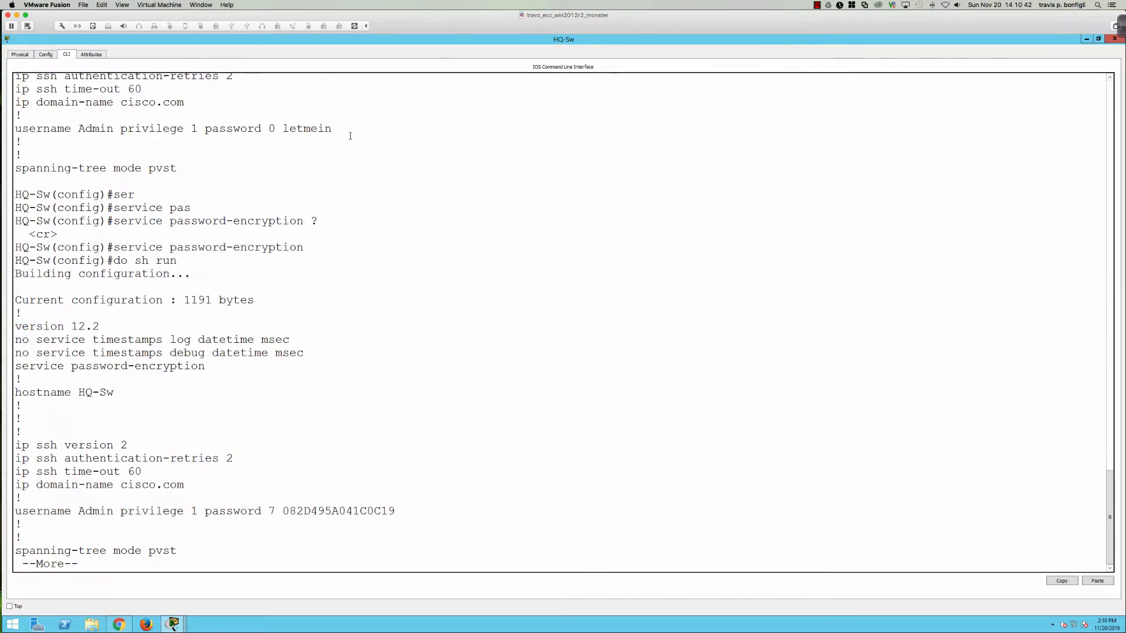
{"action": "double_click", "coordinate": [315, 43]}
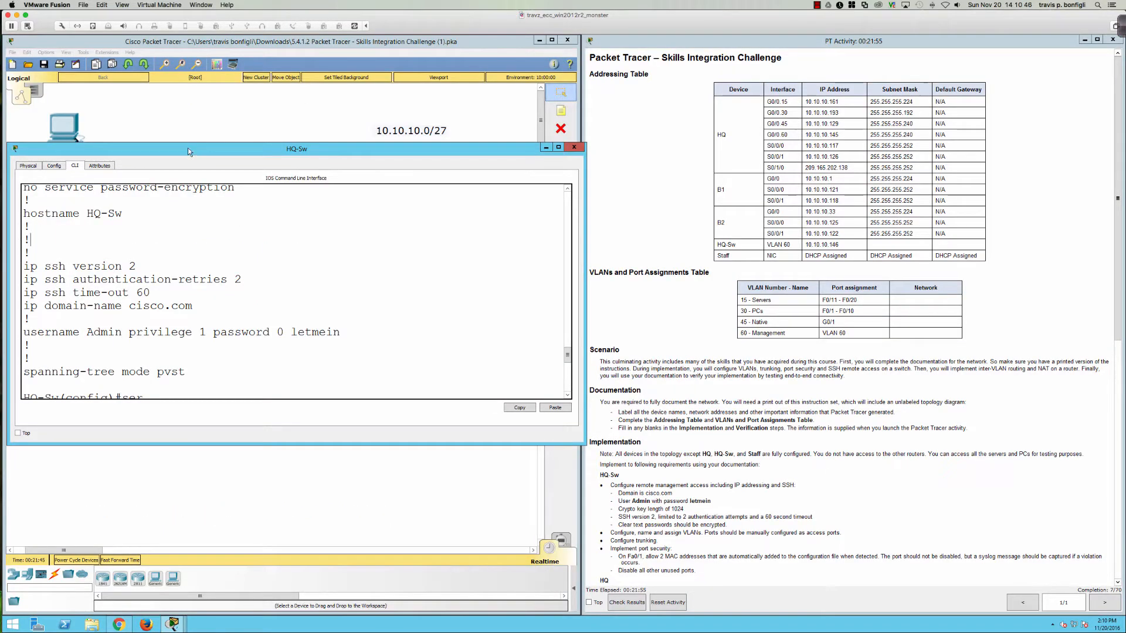
{"action": "left_click_drag", "start_coordinate": [187, 148], "coordinate": [199, 41]}
{"action": "key", "text": "Return"}
{"action": "key", "text": "Return"}
{"action": "key", "text": "Return"}
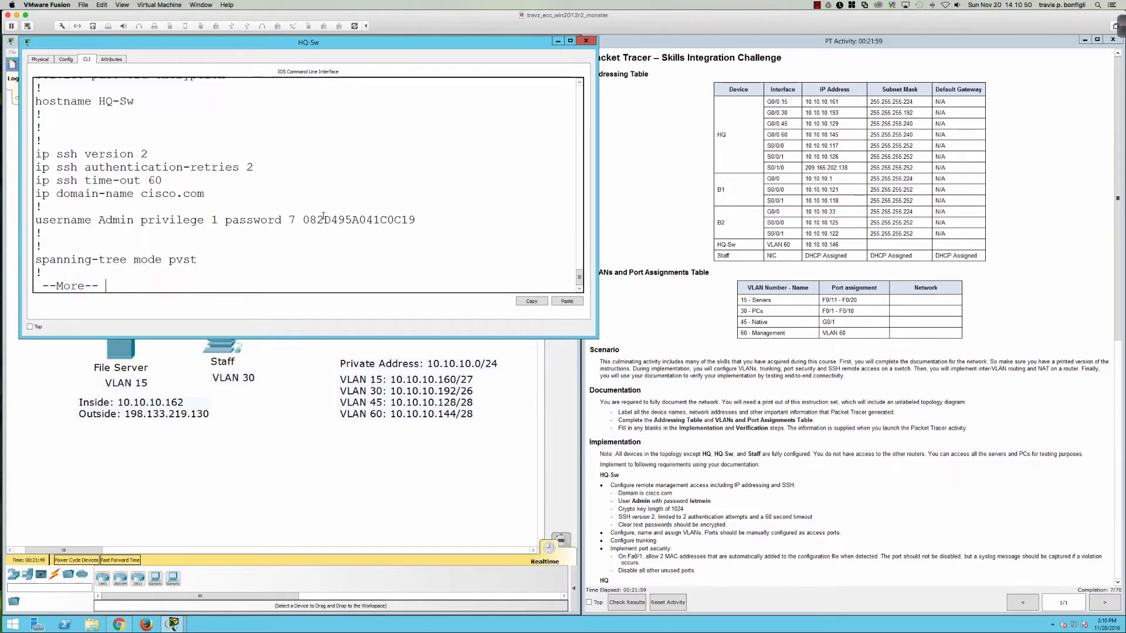
Step: Quit paging, run do sh vlan brief, and enlarge the terminal to read the VLAN list
{"action": "type", "text": "qdo sh vlan br"}
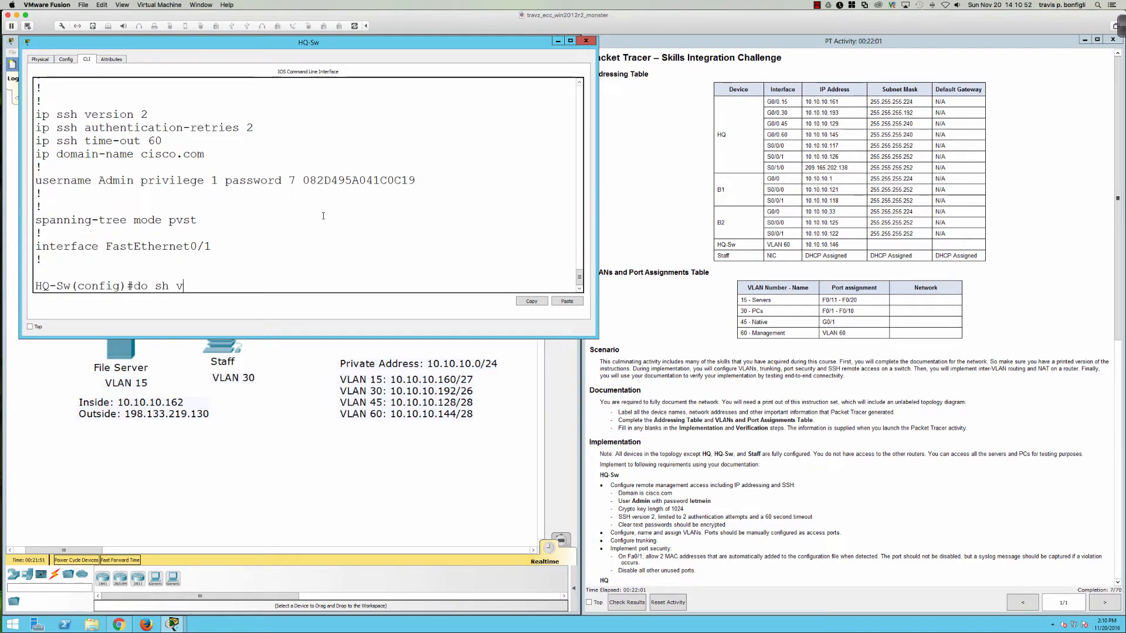
{"action": "type", "text": "ief"}
{"action": "key", "text": "Return"}
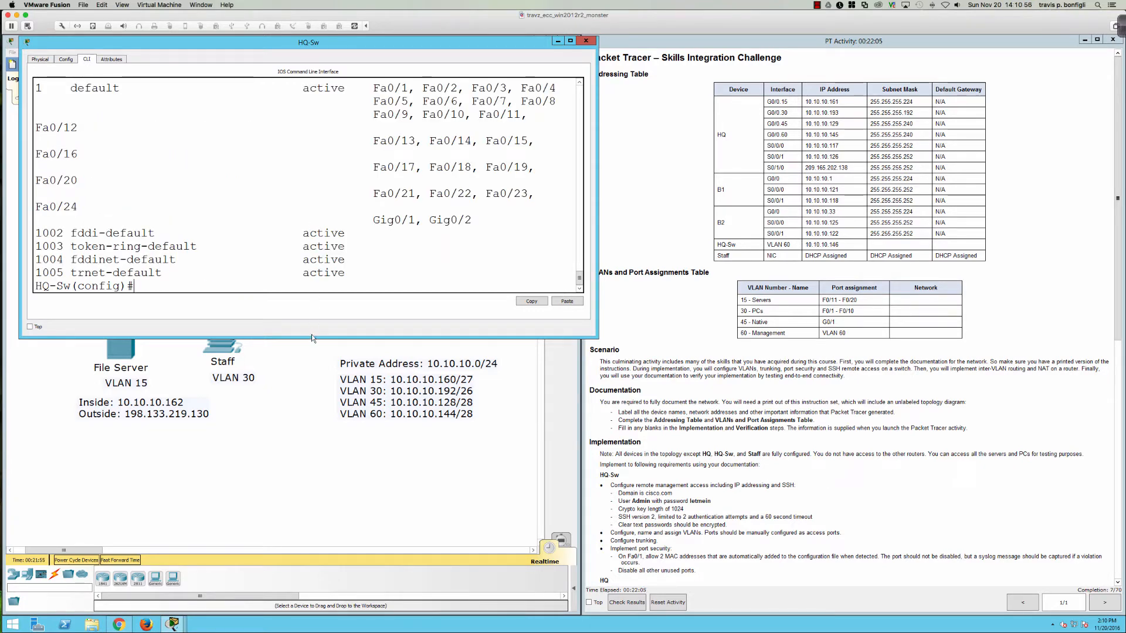
{"action": "left_click_drag", "start_coordinate": [311, 338], "coordinate": [312, 356]}
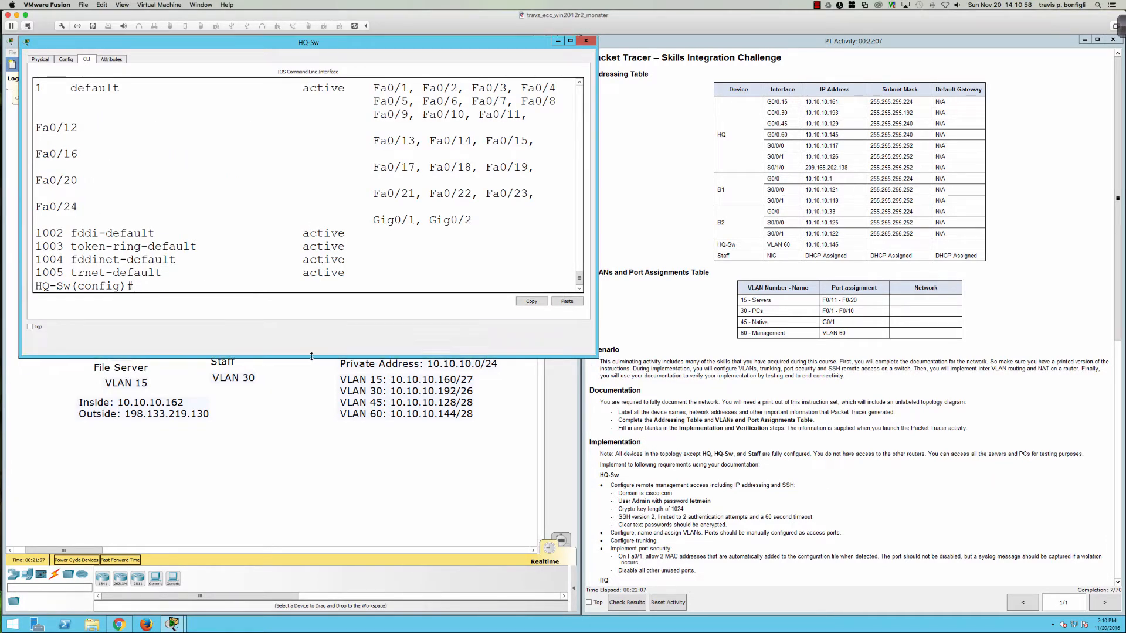
{"action": "scroll", "coordinate": [319, 265], "scroll_direction": "up", "scroll_amount": 1}
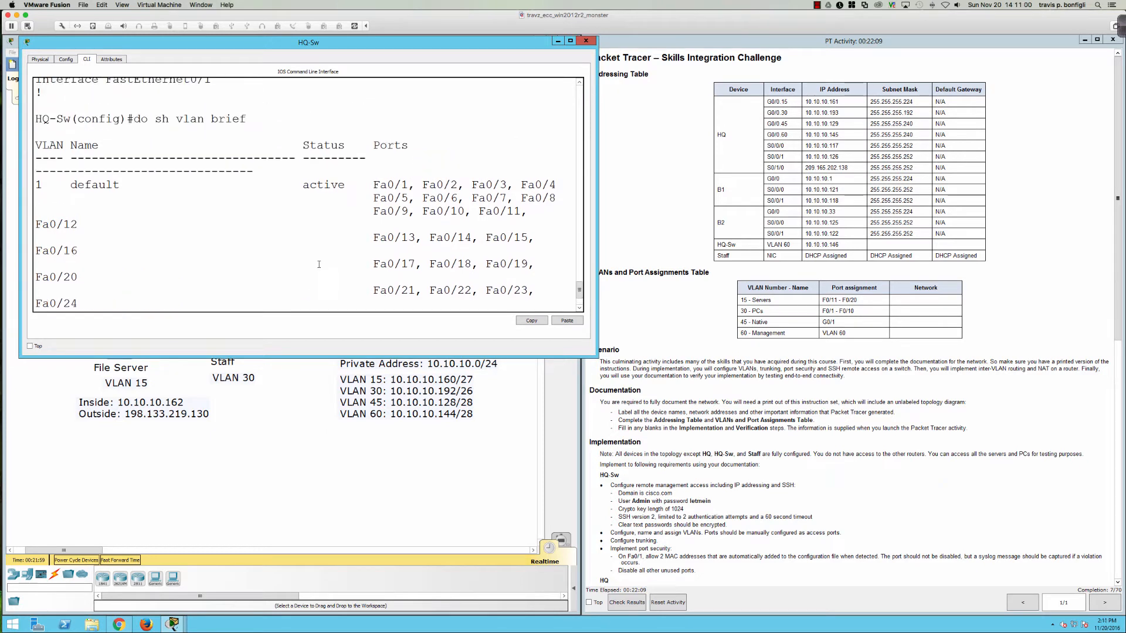
{"action": "scroll", "coordinate": [318, 264], "scroll_direction": "down", "scroll_amount": 1}
{"action": "scroll", "coordinate": [319, 264], "scroll_direction": "down", "scroll_amount": 2}
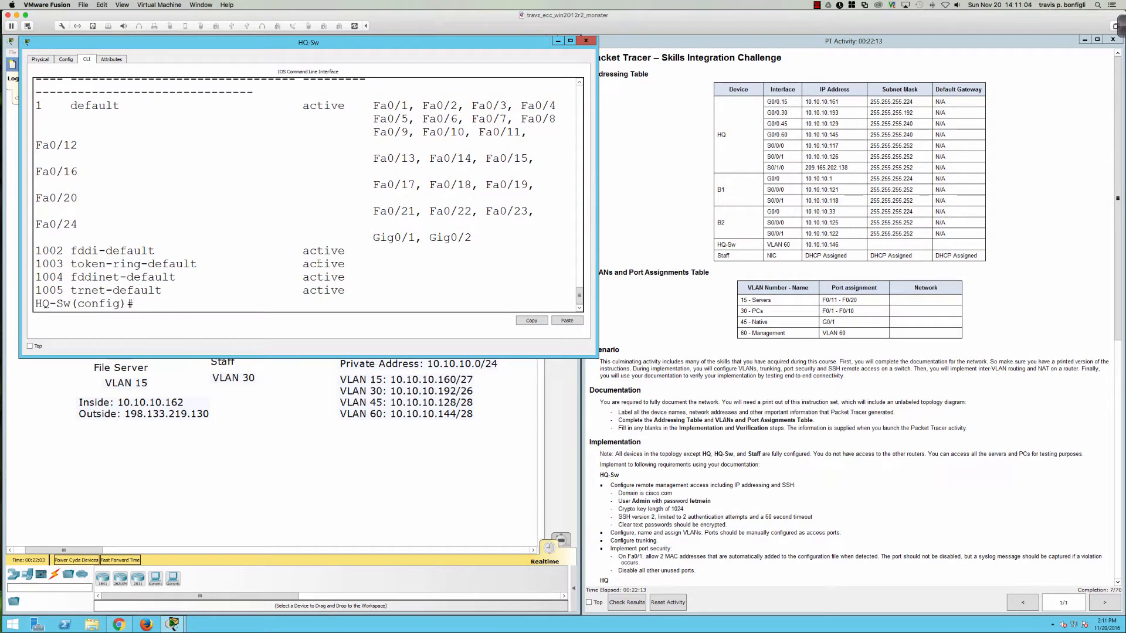
Step: Create VLAN 15 named Servers and VLAN 30 named PCs on HQ-Sw
{"action": "type", "text": "vlan 15"}
{"action": "key", "text": "Return"}
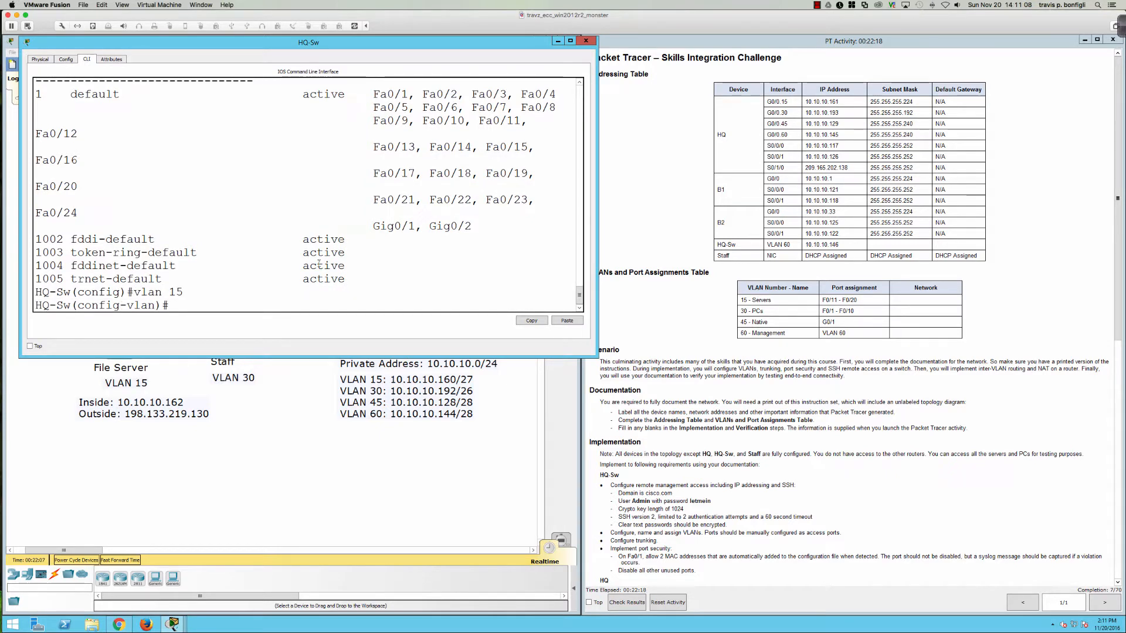
{"action": "type", "text": "name Serv"}
{"action": "type", "text": "ers"}
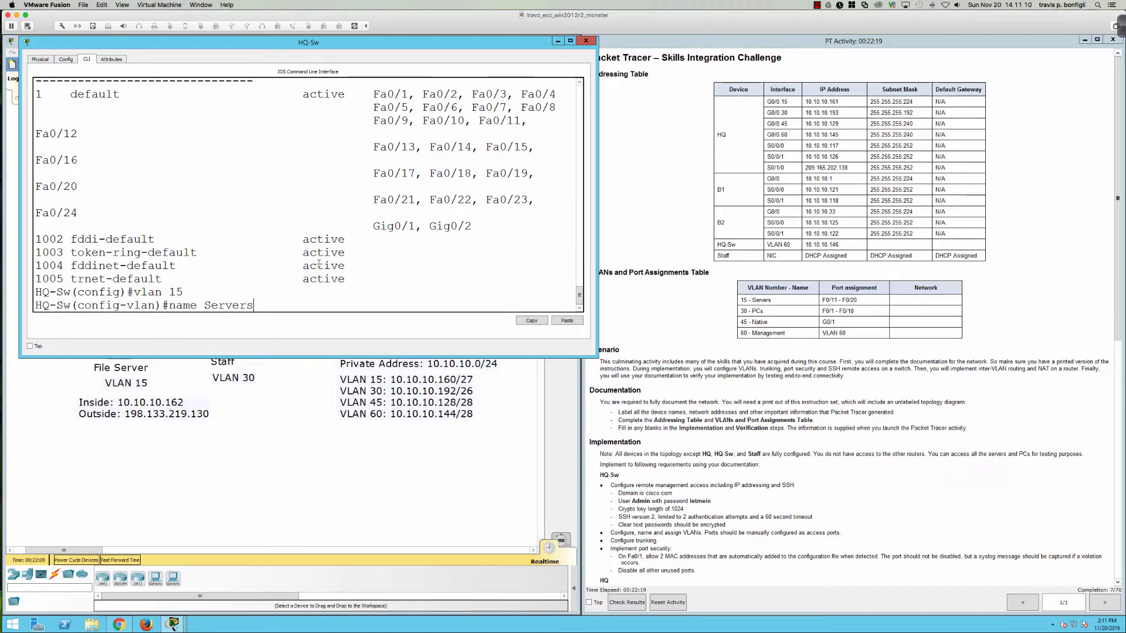
{"action": "key", "text": "Return"}
{"action": "type", "text": "vlan "}
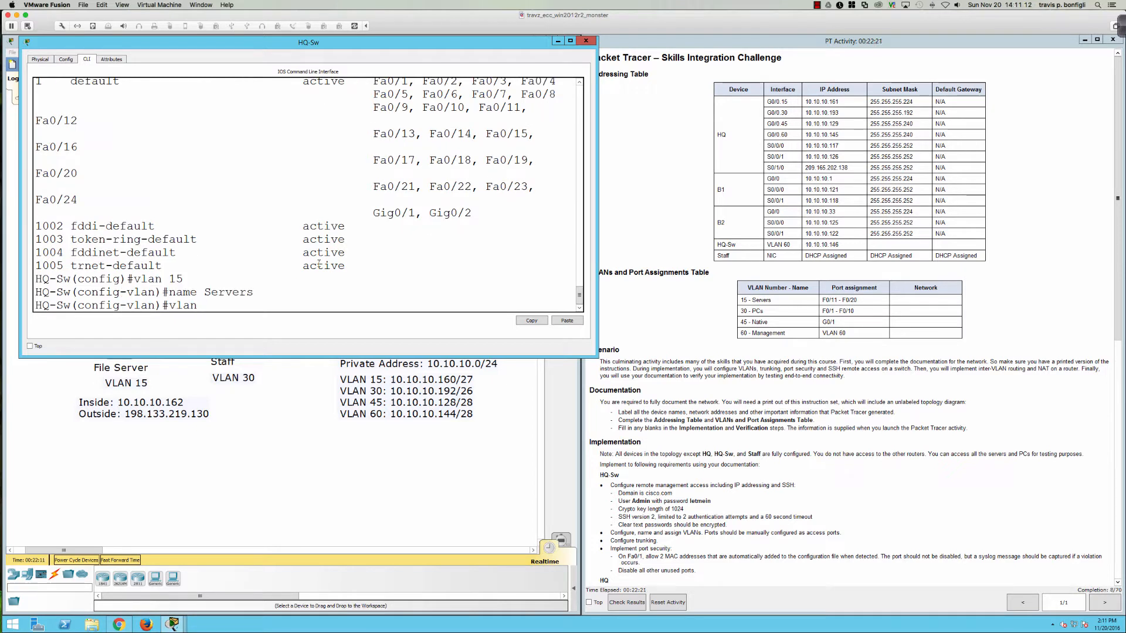
{"action": "type", "text": "30"}
{"action": "key", "text": "Return"}
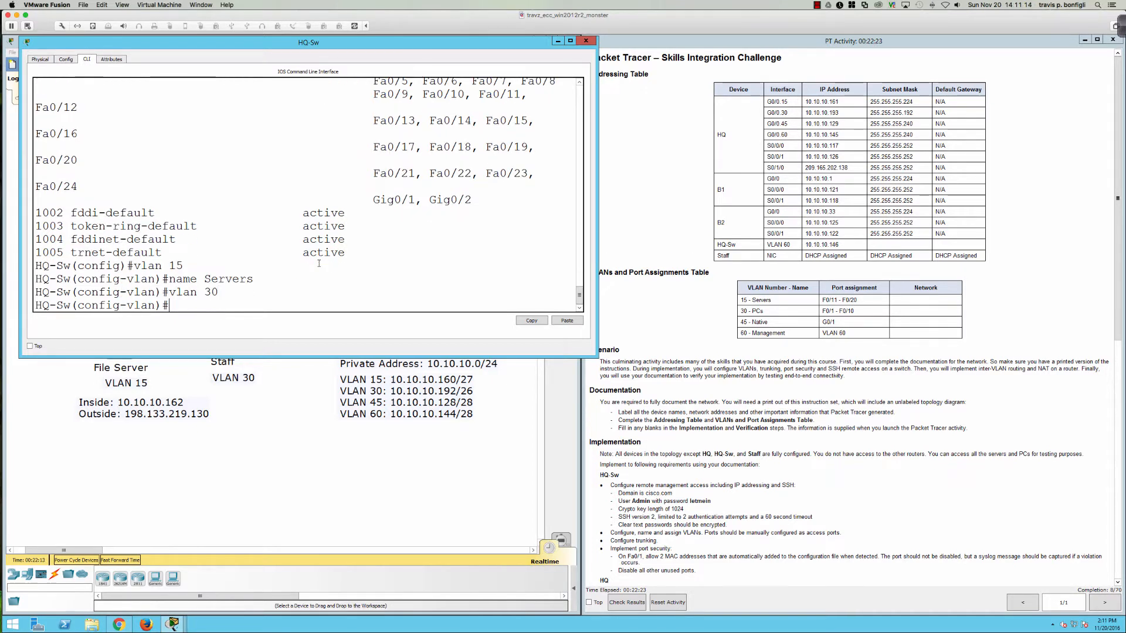
{"action": "type", "text": "name PCs"}
{"action": "key", "text": "Return"}
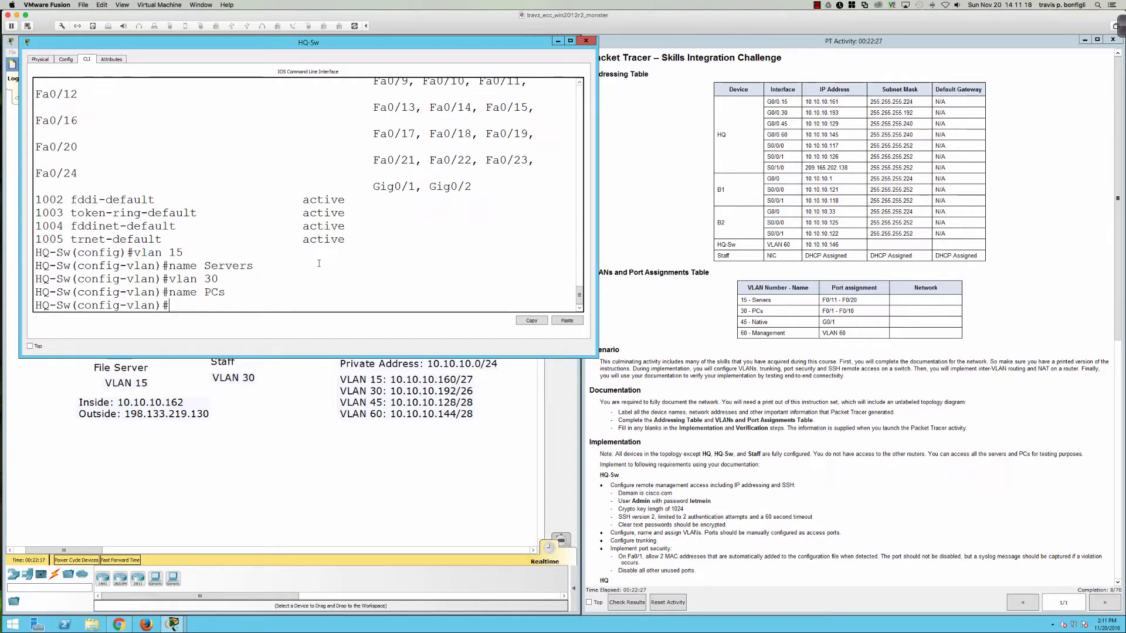
Step: Create VLAN 45 named Native and VLAN 60 named Management
{"action": "type", "text": "name"}
{"action": "key", "text": "BackSpace"}
{"action": "key", "text": "BackSpace"}
{"action": "type", "text": "vlan 45"}
{"action": "key", "text": "Return"}
{"action": "type", "text": "name"}
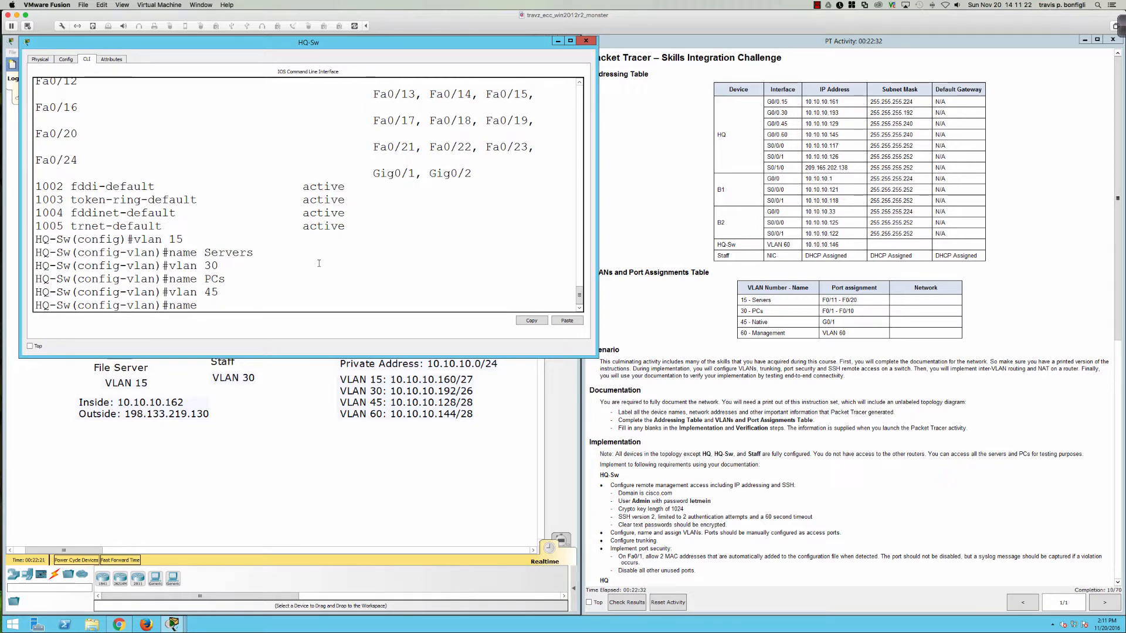
{"action": "type", "text": " Native"}
{"action": "key", "text": "Return"}
{"action": "type", "text": "vlan "}
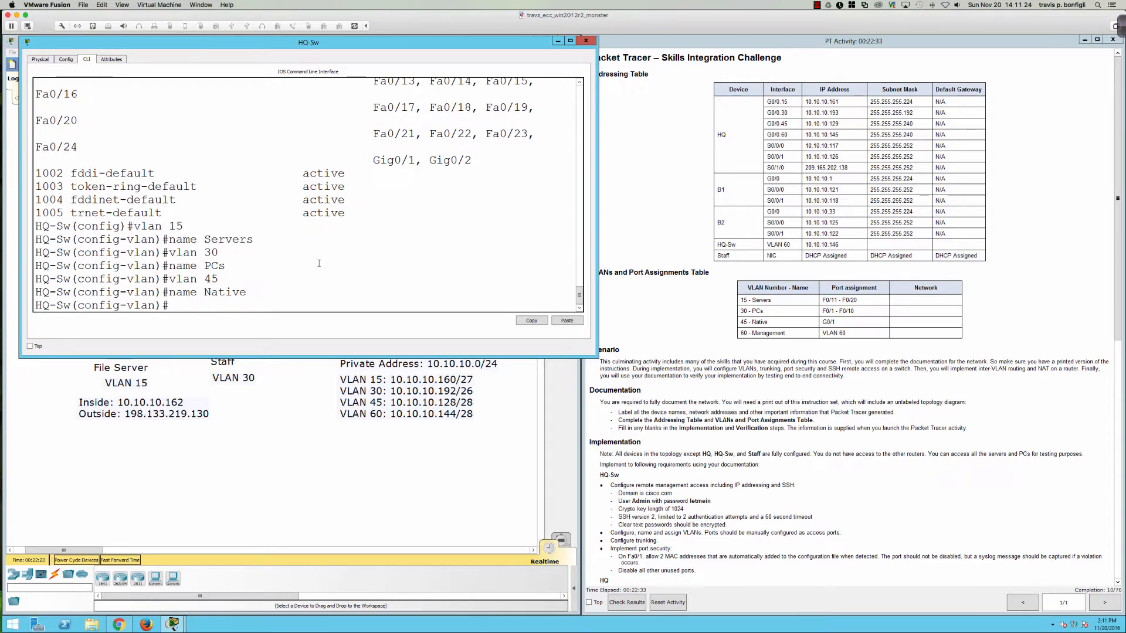
{"action": "type", "text": "60"}
{"action": "key", "text": "Return"}
{"action": "type", "text": "name Man"}
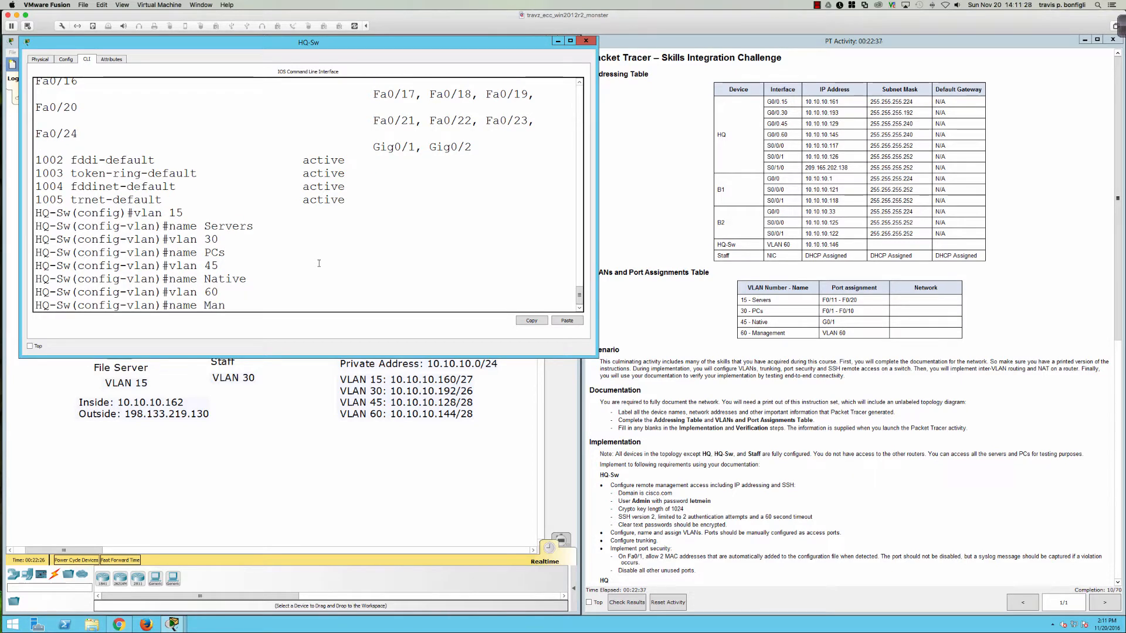
{"action": "type", "text": "agement"}
{"action": "key", "text": "Return"}
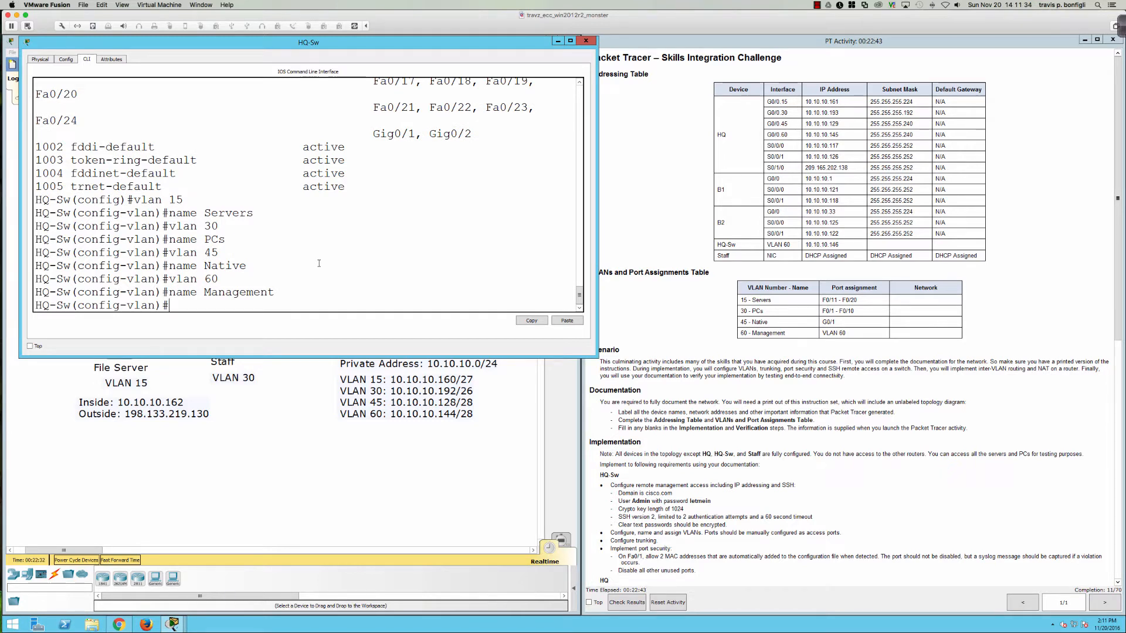
{"action": "key", "text": "Return"}
{"action": "key", "text": "Return"}
{"action": "key", "text": "Return"}
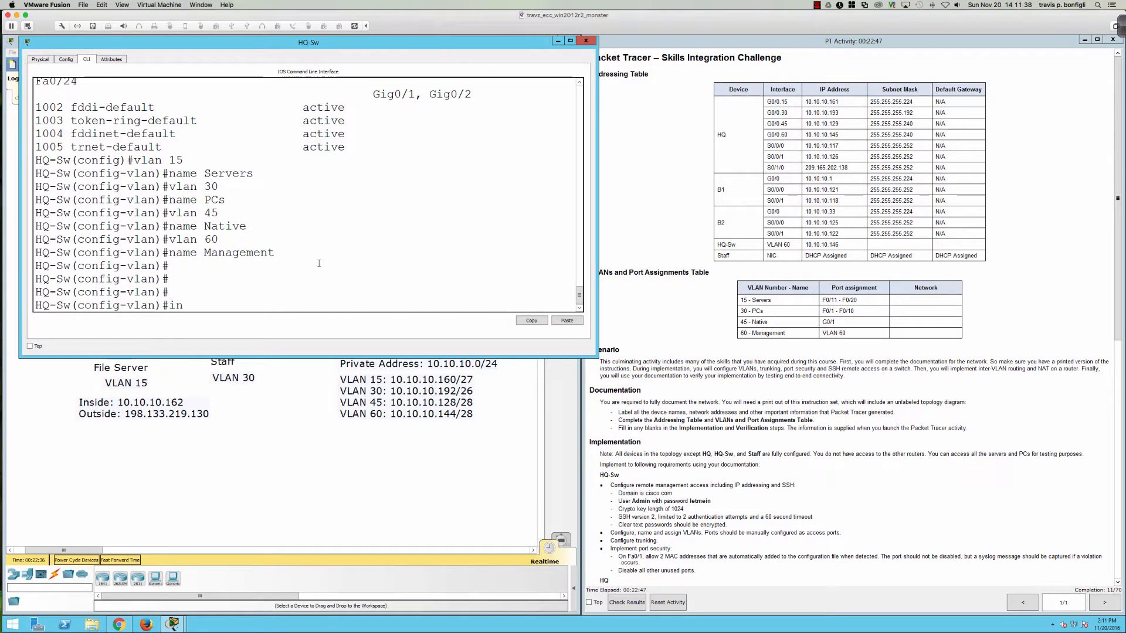
Step: Make ports Fa0/11–20 enabled access ports on VLAN 15
{"action": "type", "text": "int ra fa0/1"}
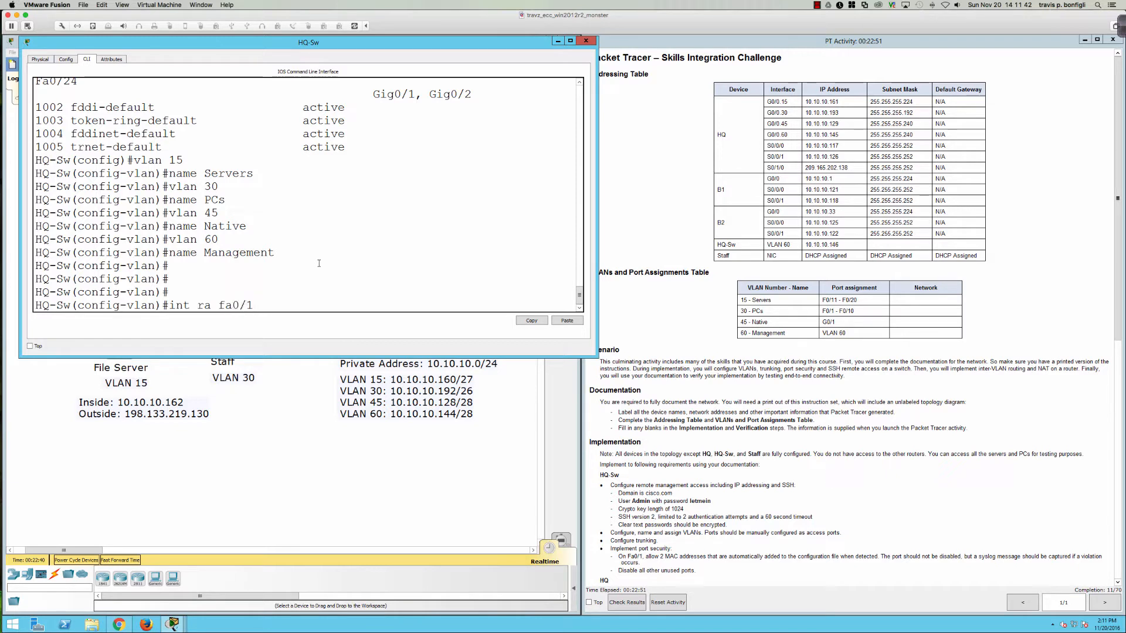
{"action": "type", "text": "1-20"}
{"action": "key", "text": "Return"}
{"action": "type", "text": "swi"}
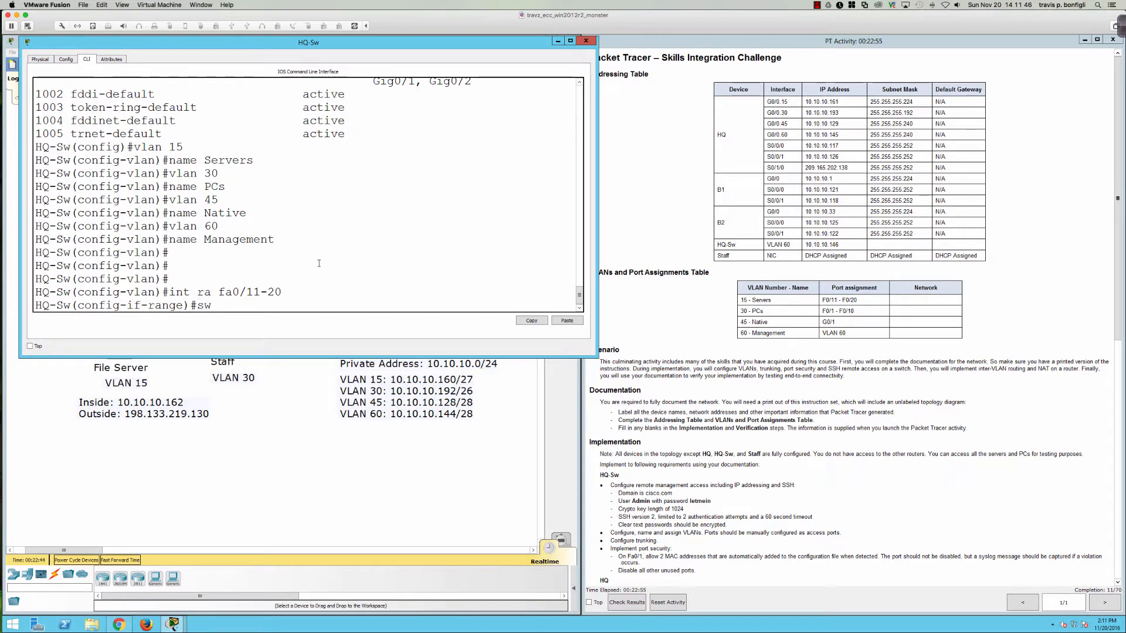
{"action": "key", "text": "Tab"}
{"action": "type", "text": "mode acc"}
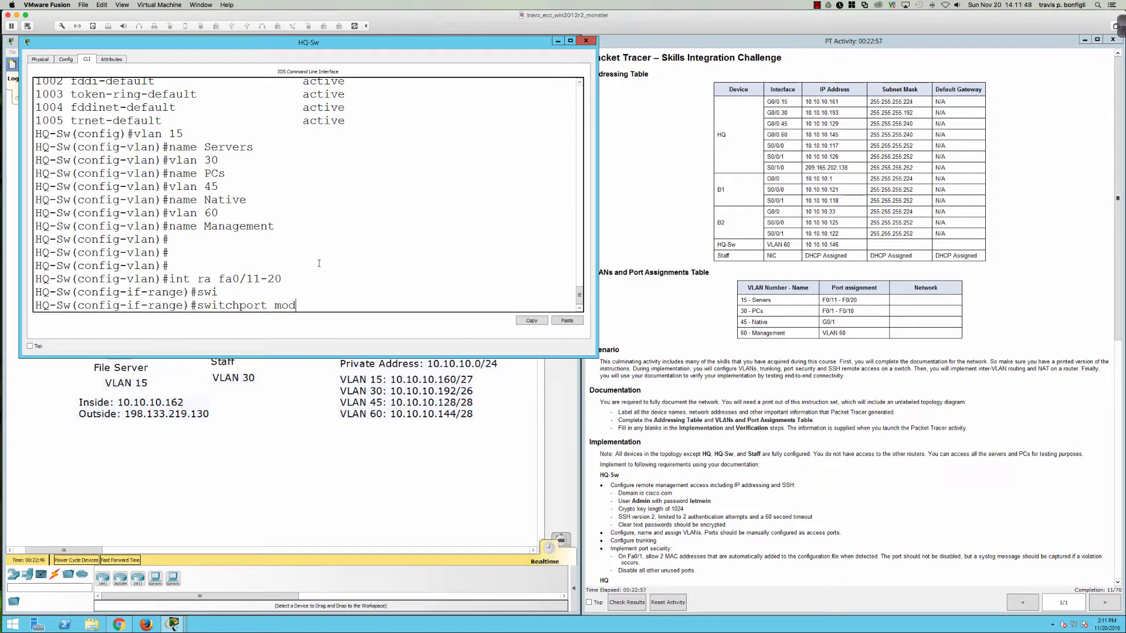
{"action": "key", "text": "Return"}
{"action": "type", "text": "swi"}
{"action": "key", "text": "Tab"}
{"action": "type", "text": "acc vlan"}
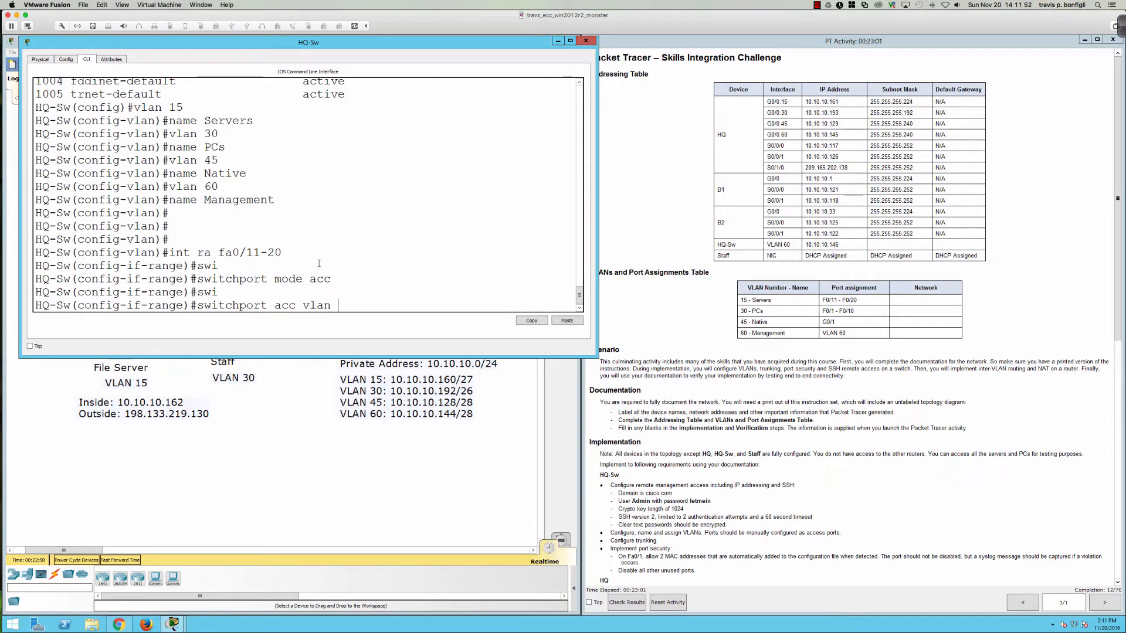
{"action": "type", "text": " 15"}
{"action": "key", "text": "Return"}
{"action": "type", "text": "no shut"}
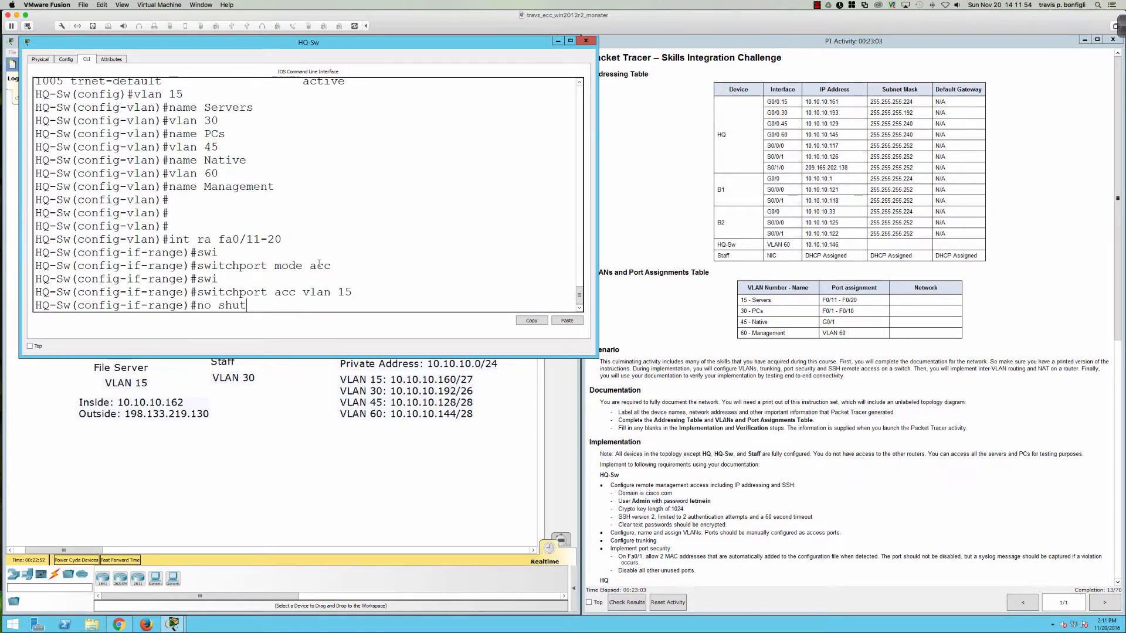
{"action": "key", "text": "Return"}
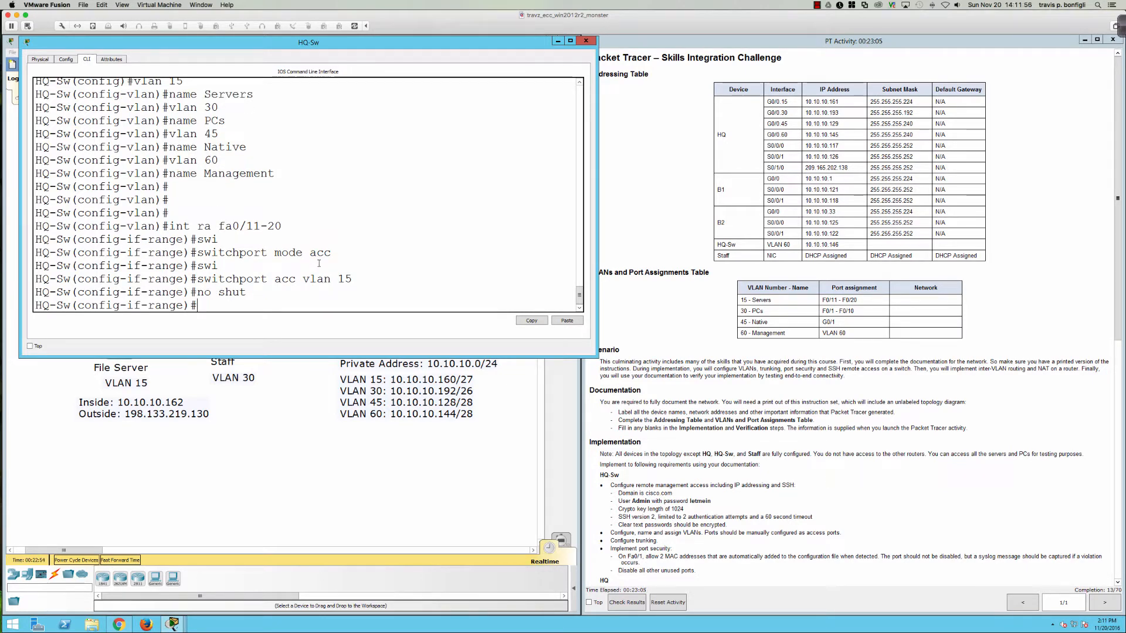
Step: Make ports Fa0/1–10 access ports on VLAN 30, then enter interface Gi0/1
{"action": "type", "text": "int ra fa"}
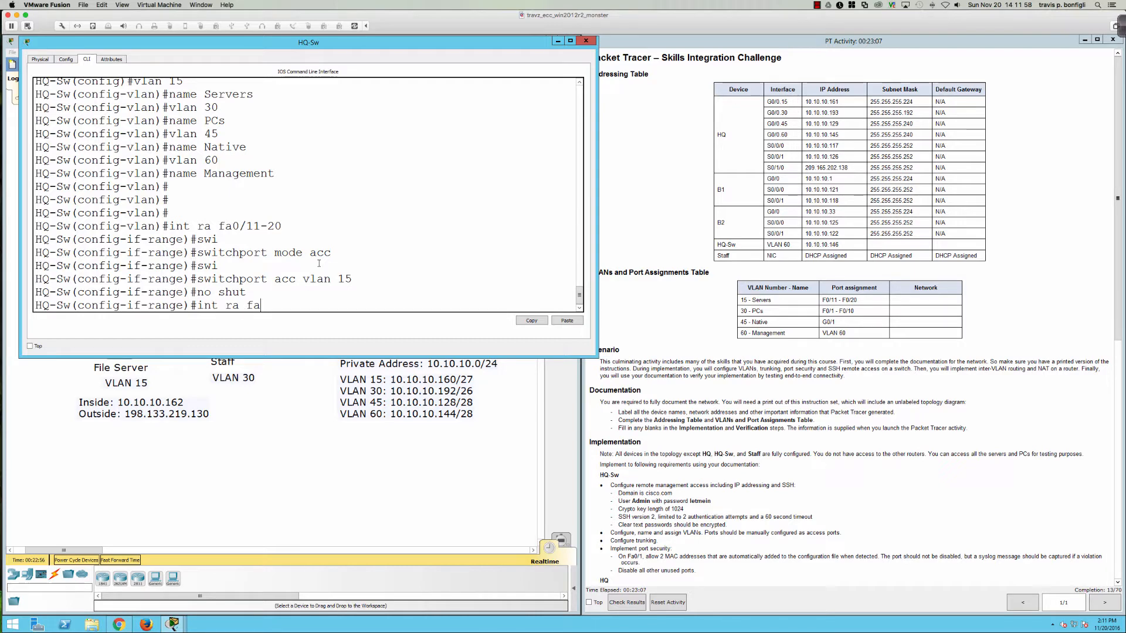
{"action": "type", "text": "0/1-10"}
{"action": "key", "text": "Return"}
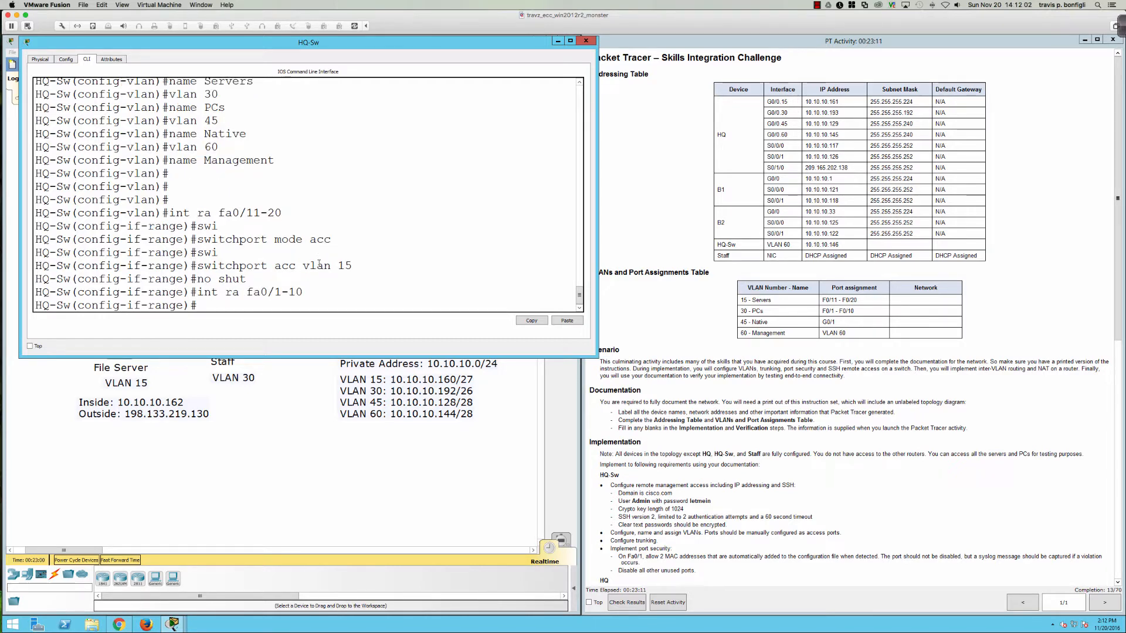
{"action": "type", "text": "swi"}
{"action": "key", "text": "Tab"}
{"action": "type", "text": "mode acc"}
{"action": "key", "text": "Return"}
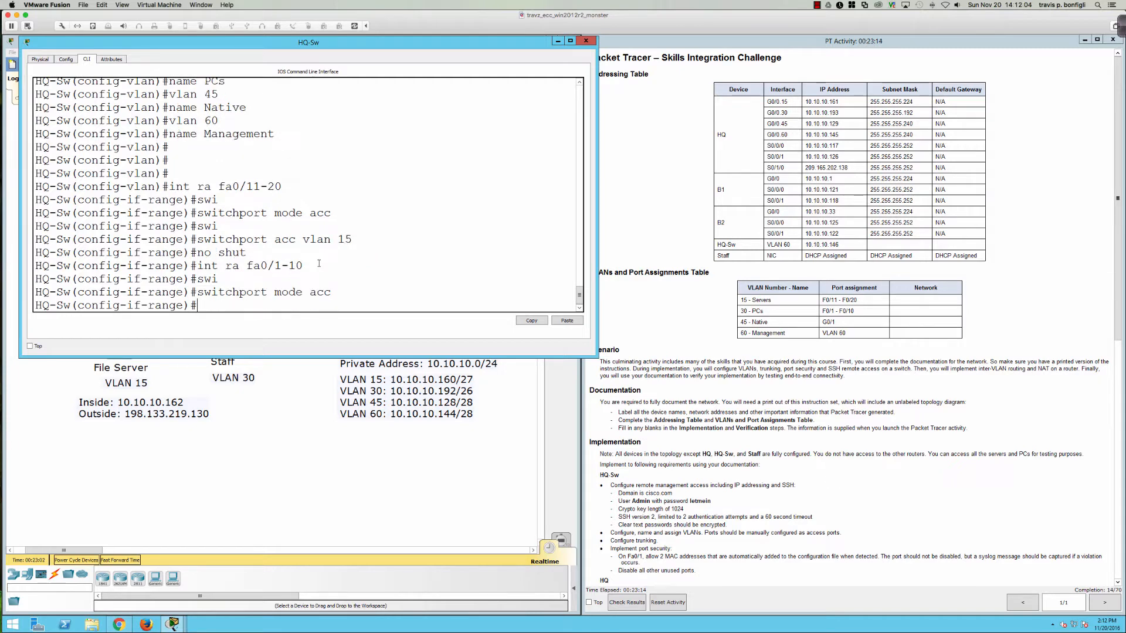
{"action": "type", "text": "swi"}
{"action": "key", "text": "Tab"}
{"action": "type", "text": "acc vlan "}
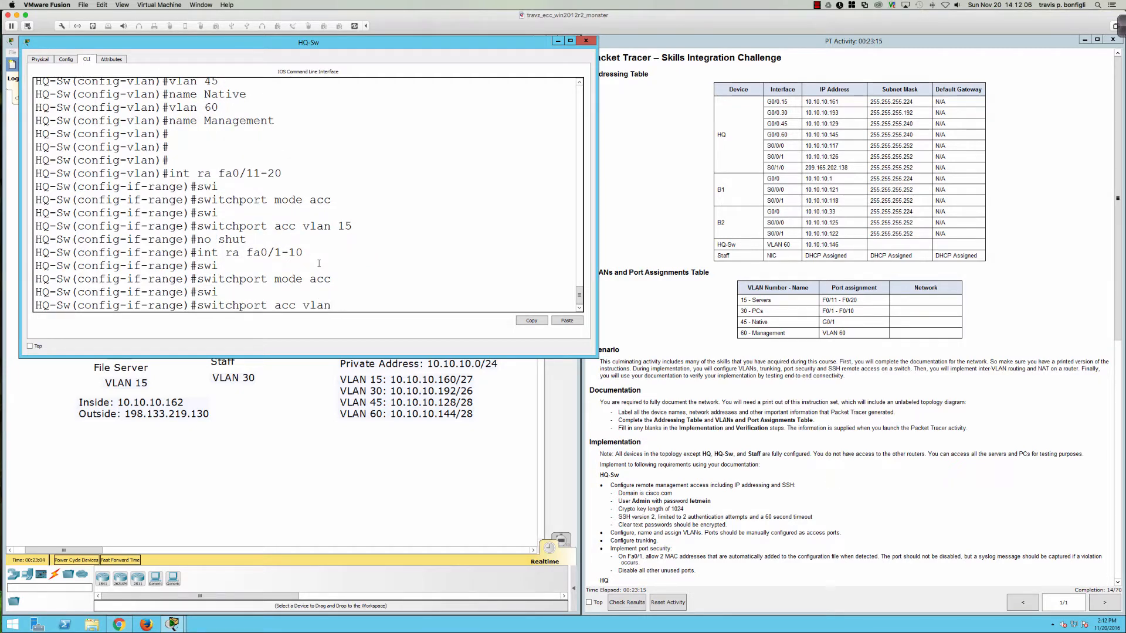
{"action": "type", "text": "30"}
{"action": "key", "text": "Return"}
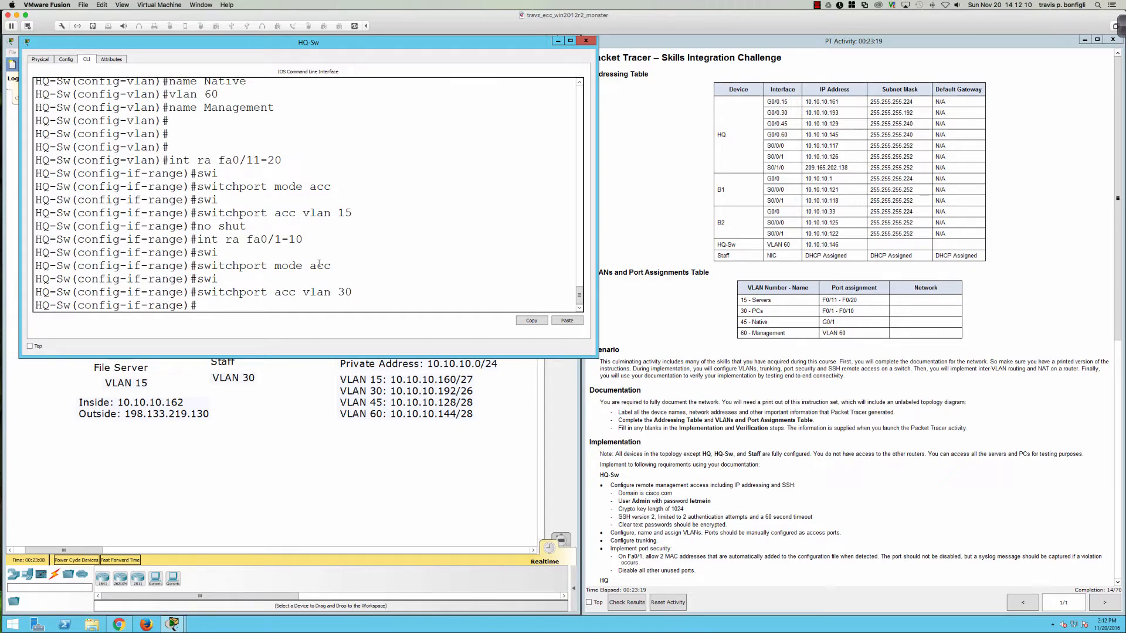
{"action": "type", "text": "int gi0/1"}
{"action": "key", "text": "Return"}
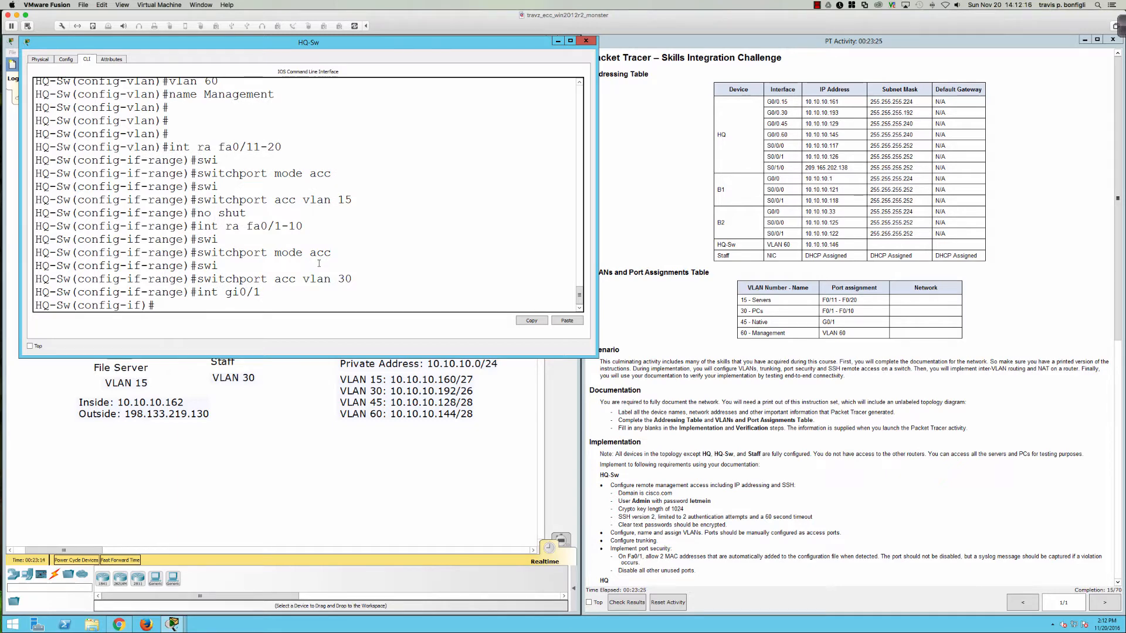
Step: Review HQ-Sw's full running configuration with do sh run, then move the console aside
{"action": "type", "text": "do sh run"}
{"action": "key", "text": "Return"}
{"action": "key", "text": "space"}
{"action": "key", "text": "space"}
{"action": "key", "text": "space"}
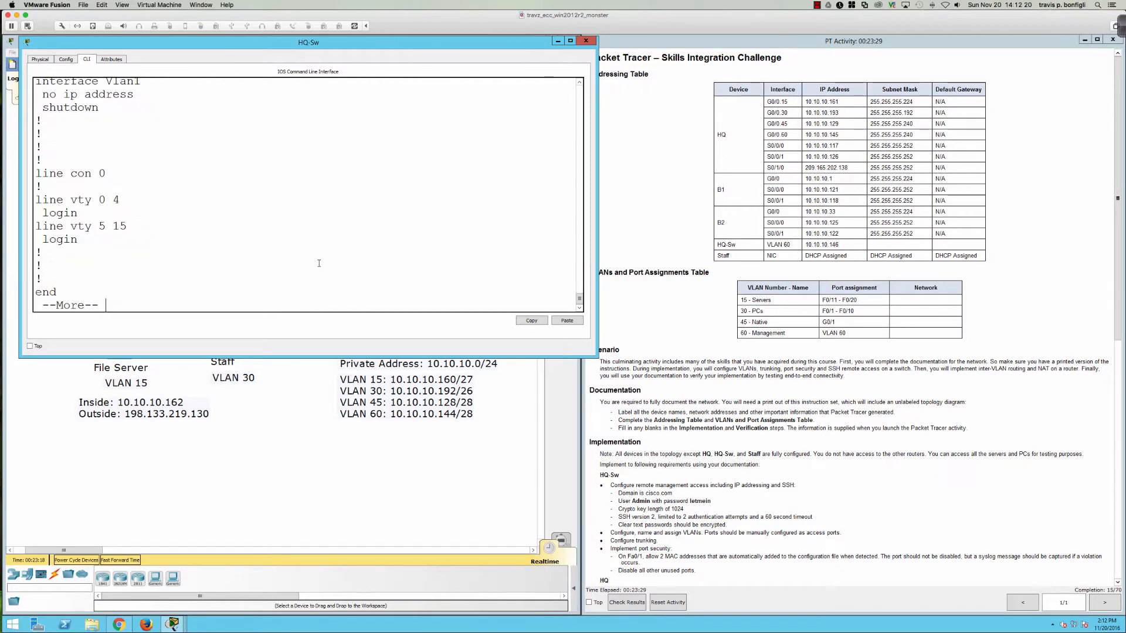
{"action": "scroll", "coordinate": [179, 176], "scroll_direction": "up", "scroll_amount": 3}
{"action": "scroll", "coordinate": [178, 176], "scroll_direction": "up", "scroll_amount": 2}
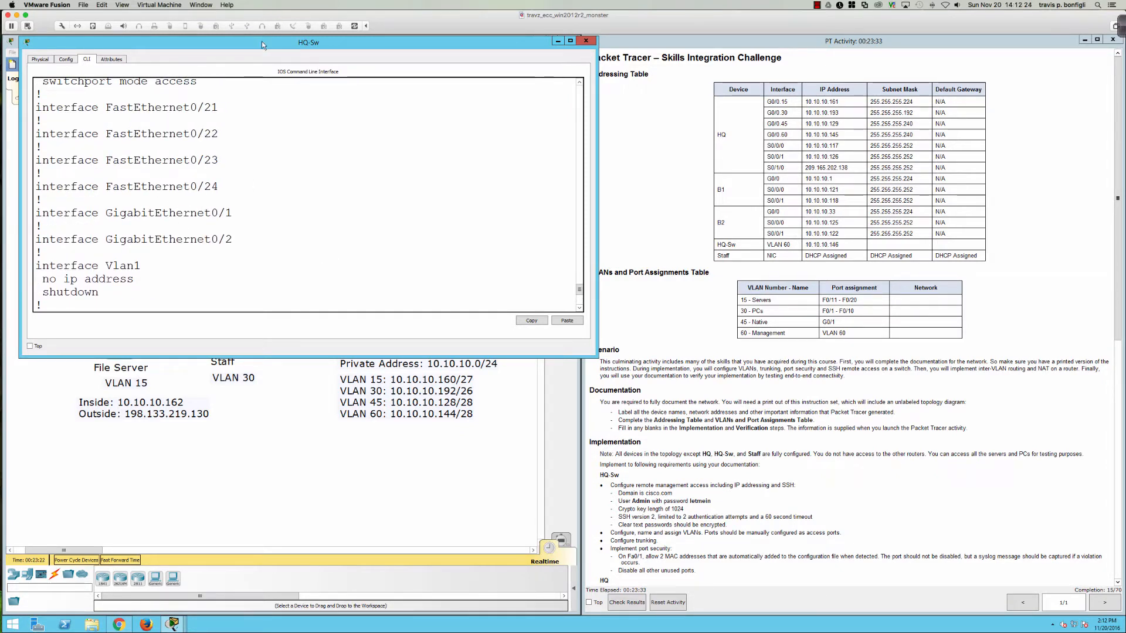
{"action": "left_click_drag", "start_coordinate": [262, 41], "coordinate": [603, 44]}
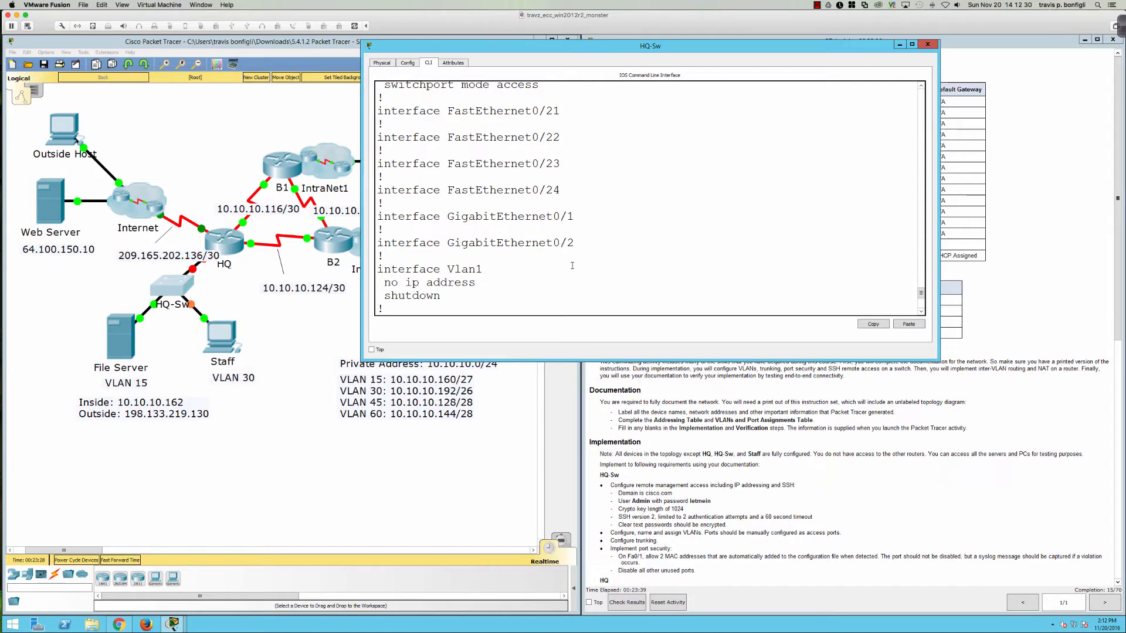
Step: Enable interface Gi0/1 on HQ-Sw with no shutdown
{"action": "key", "text": "Return"}
{"action": "type", "text": "int"}
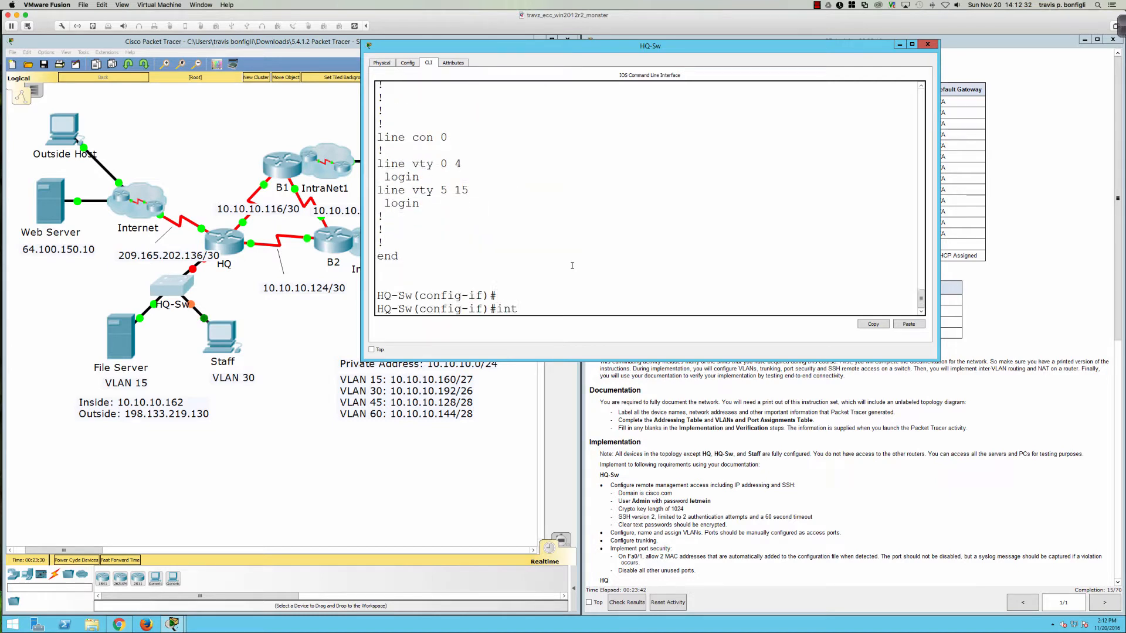
{"action": "type", "text": " g90/1"}
{"action": "key", "text": "Return"}
{"action": "type", "text": "no shu"}
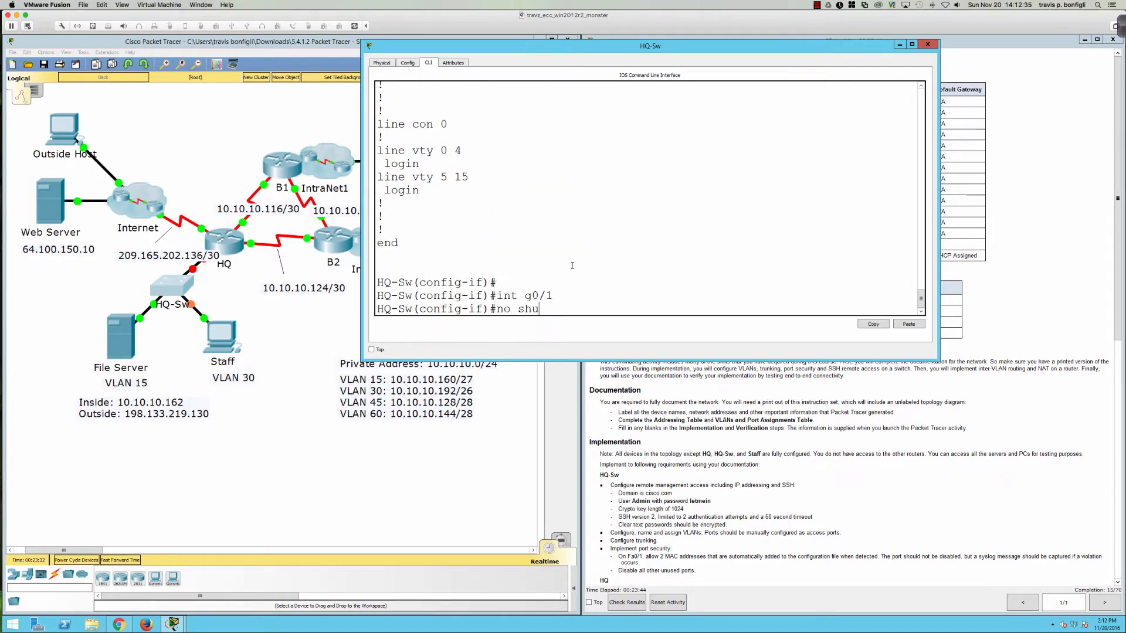
{"action": "key", "text": "Return"}
{"action": "type", "text": "t"}
{"action": "key", "text": "BackSpace"}
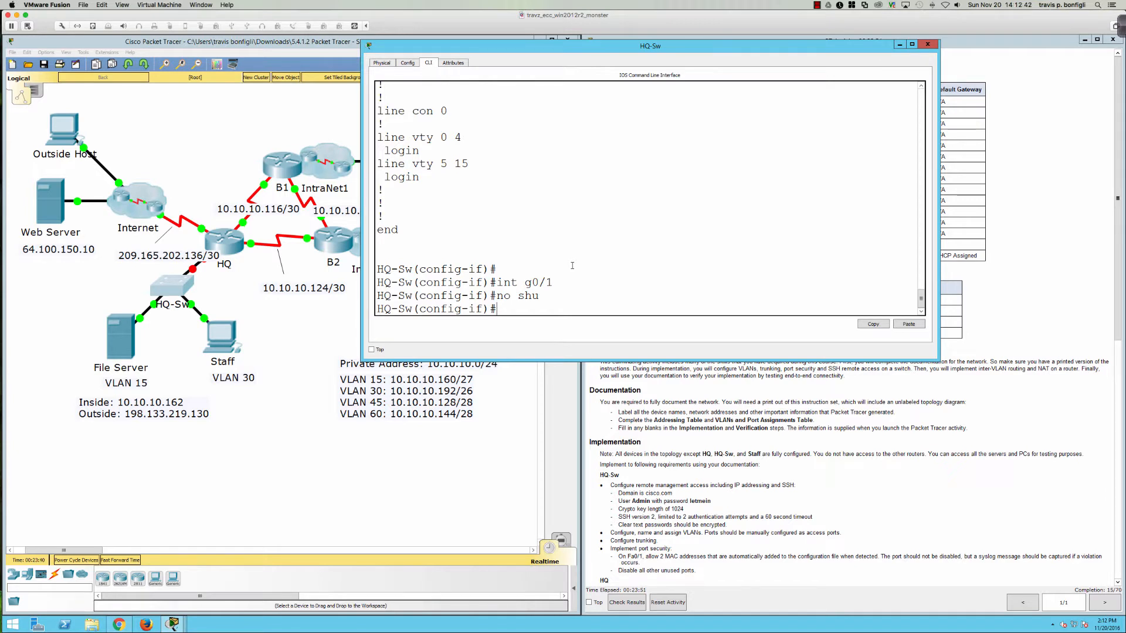
Step: List and review the status of all HQ-Sw interfaces with do sh ip int bri
{"action": "type", "text": "do sh ip int bri"}
{"action": "key", "text": "Return"}
{"action": "key", "text": "space"}
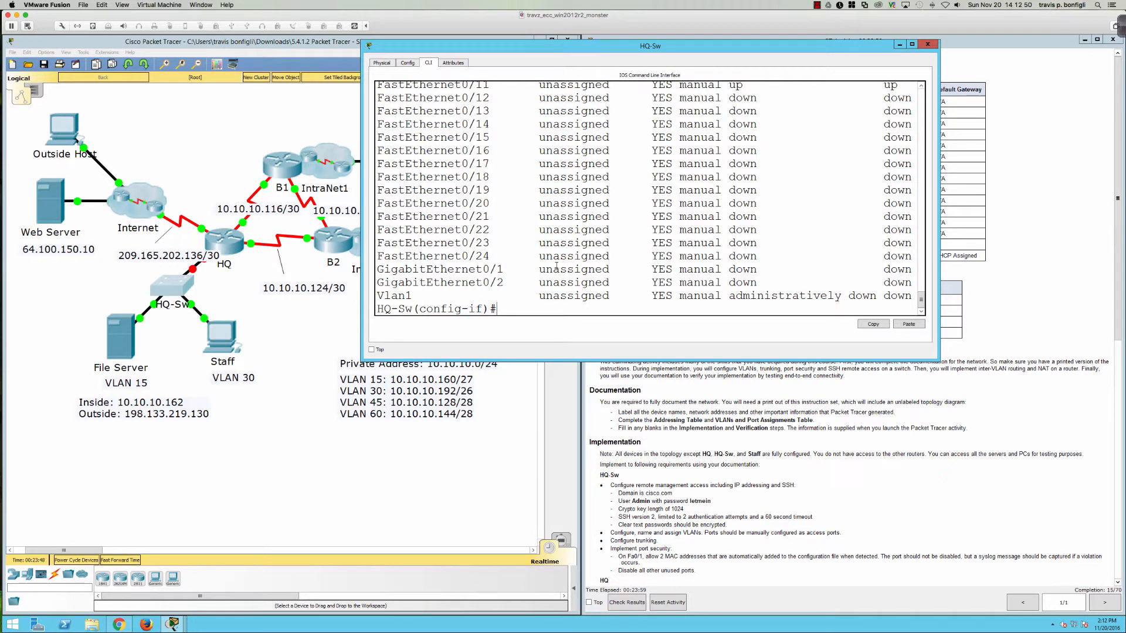
{"action": "scroll", "coordinate": [556, 267], "scroll_direction": "up", "scroll_amount": 4}
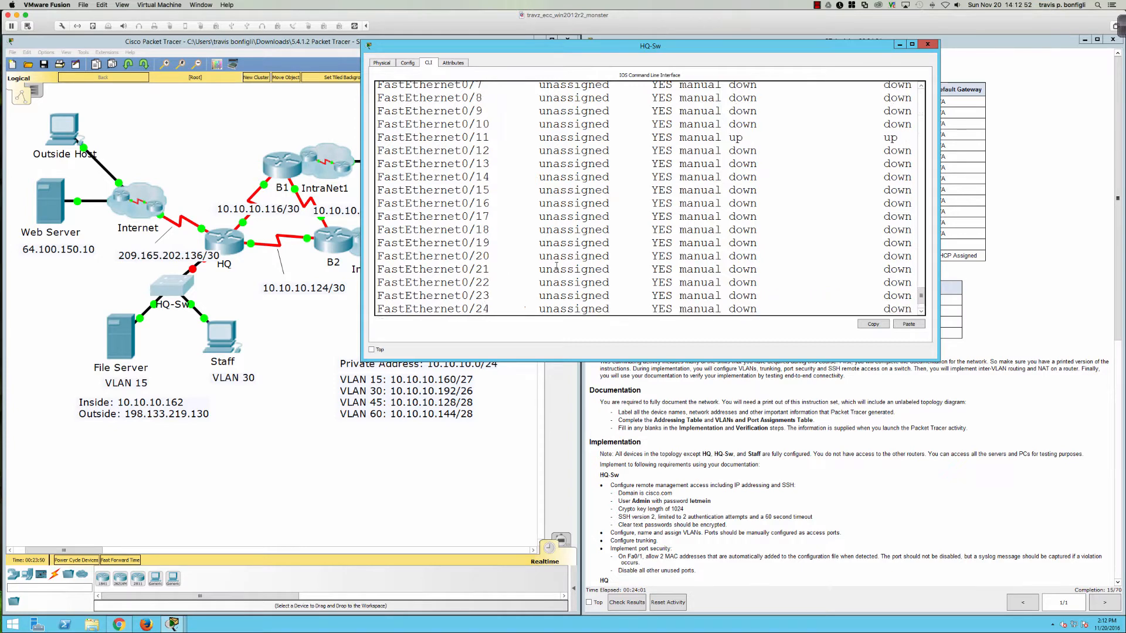
{"action": "scroll", "coordinate": [555, 267], "scroll_direction": "up", "scroll_amount": 2}
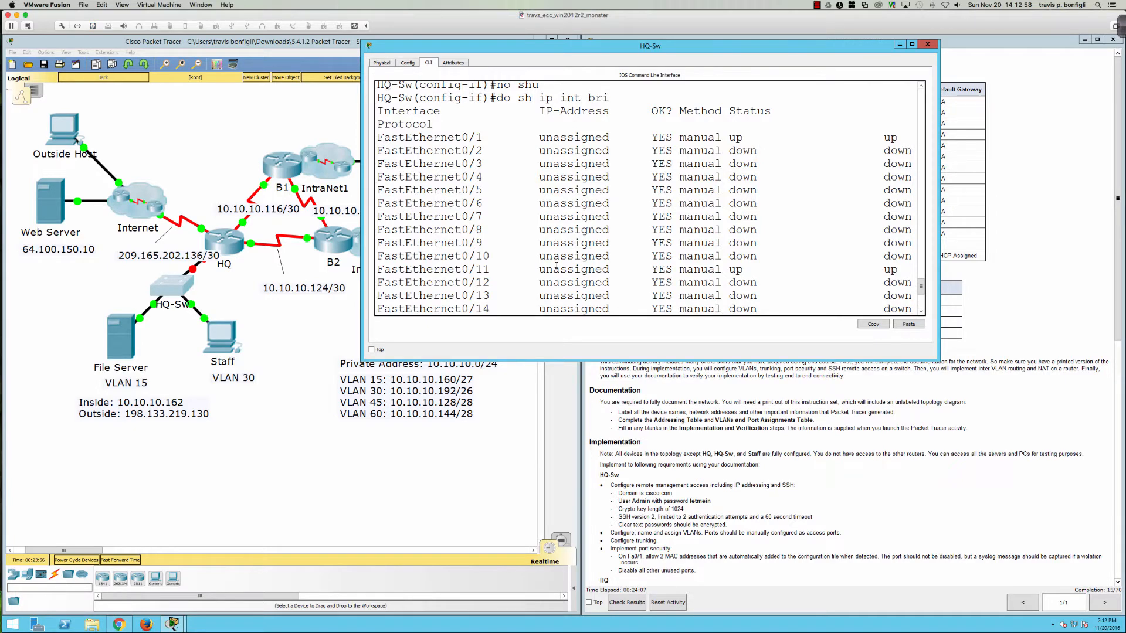
{"action": "scroll", "coordinate": [556, 267], "scroll_direction": "down", "scroll_amount": 3}
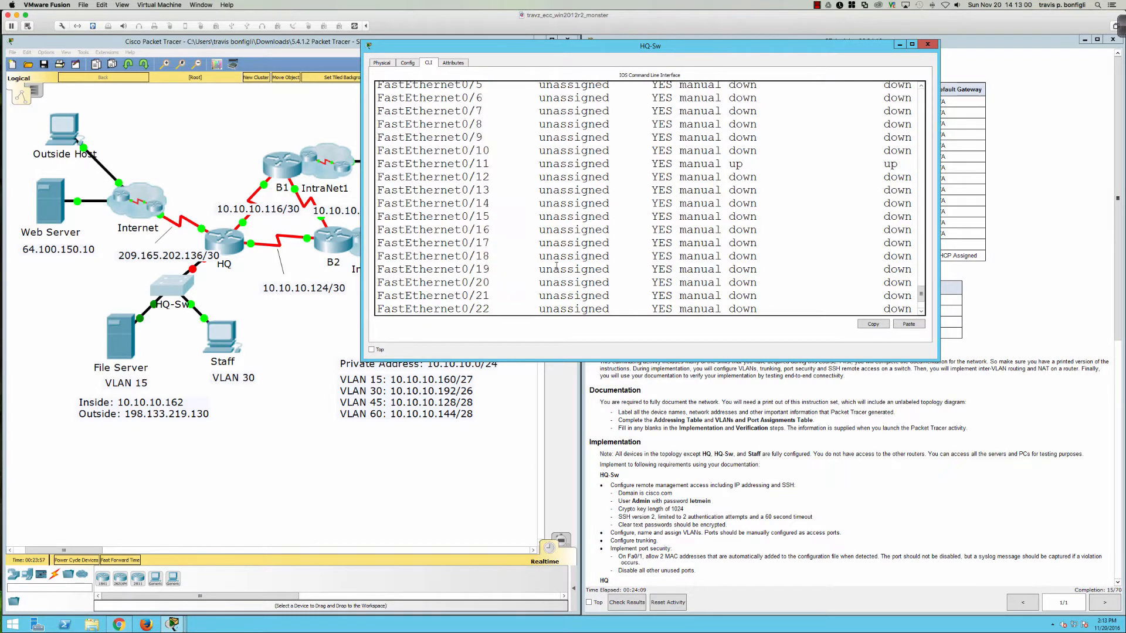
{"action": "scroll", "coordinate": [556, 266], "scroll_direction": "down", "scroll_amount": 3}
{"action": "scroll", "coordinate": [556, 267], "scroll_direction": "up", "scroll_amount": 2}
{"action": "scroll", "coordinate": [556, 267], "scroll_direction": "up", "scroll_amount": 5}
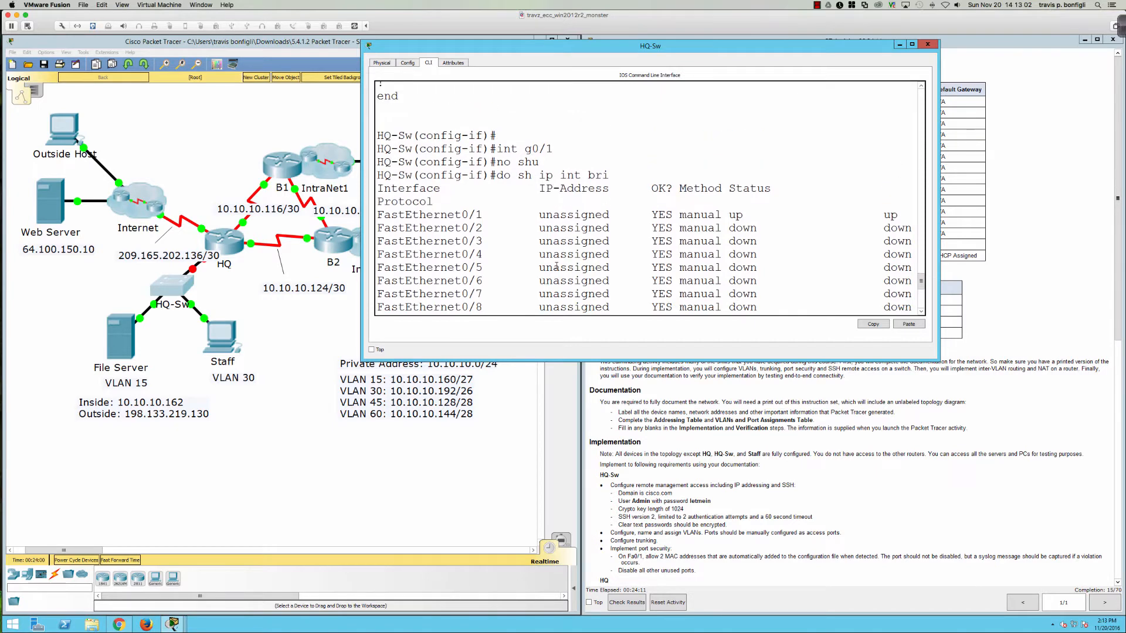
{"action": "scroll", "coordinate": [556, 266], "scroll_direction": "down", "scroll_amount": 5}
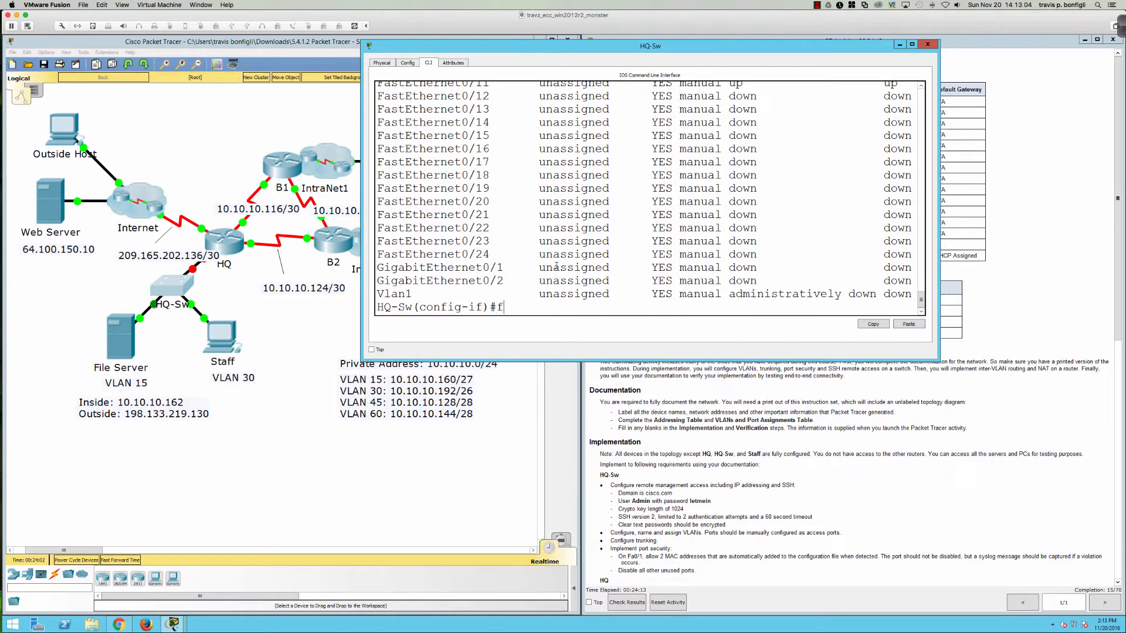
Step: Enable interface Fa0/1 with no shutdown and move the console down-left
{"action": "type", "text": "int fa0/1"}
{"action": "key", "text": "Return"}
{"action": "type", "text": "no shut"}
{"action": "key", "text": "Return"}
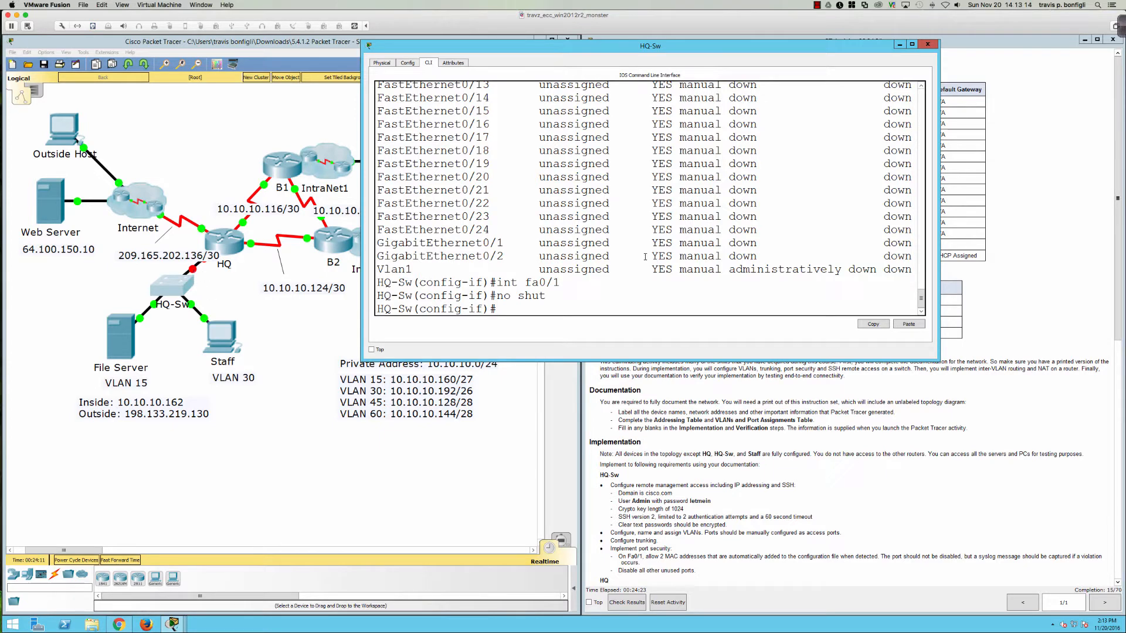
{"action": "left_click_drag", "start_coordinate": [603, 50], "coordinate": [256, 271]}
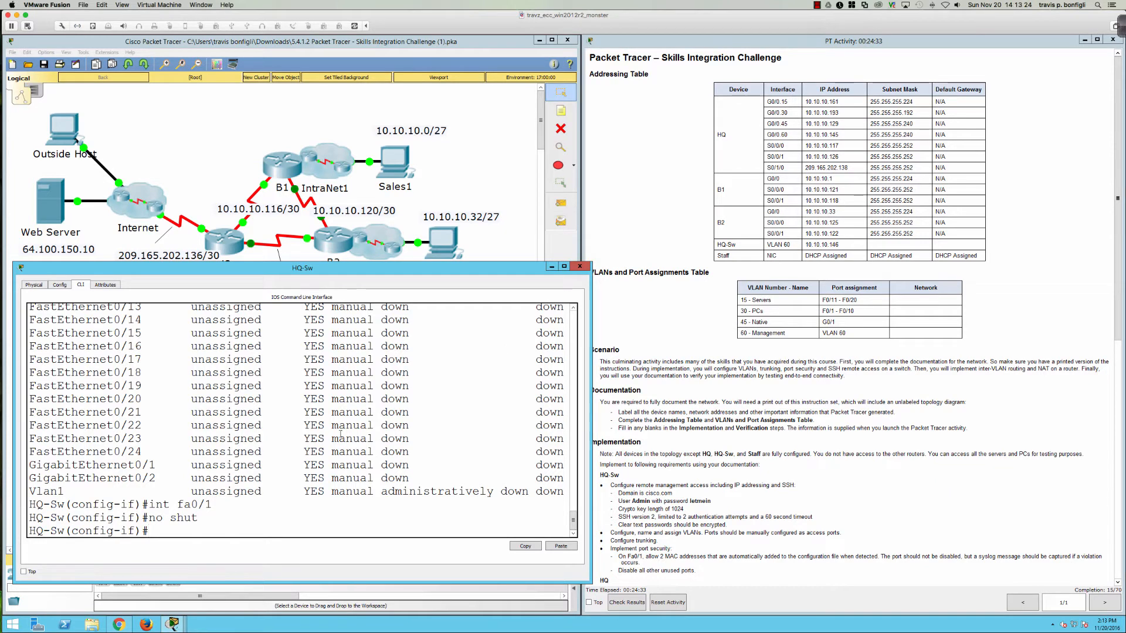
Step: Set interface Gi0/1 on HQ-Sw to switchport mode trunk
{"action": "type", "text": "int gi0/1"}
{"action": "key", "text": "Return"}
{"action": "type", "text": "swi"}
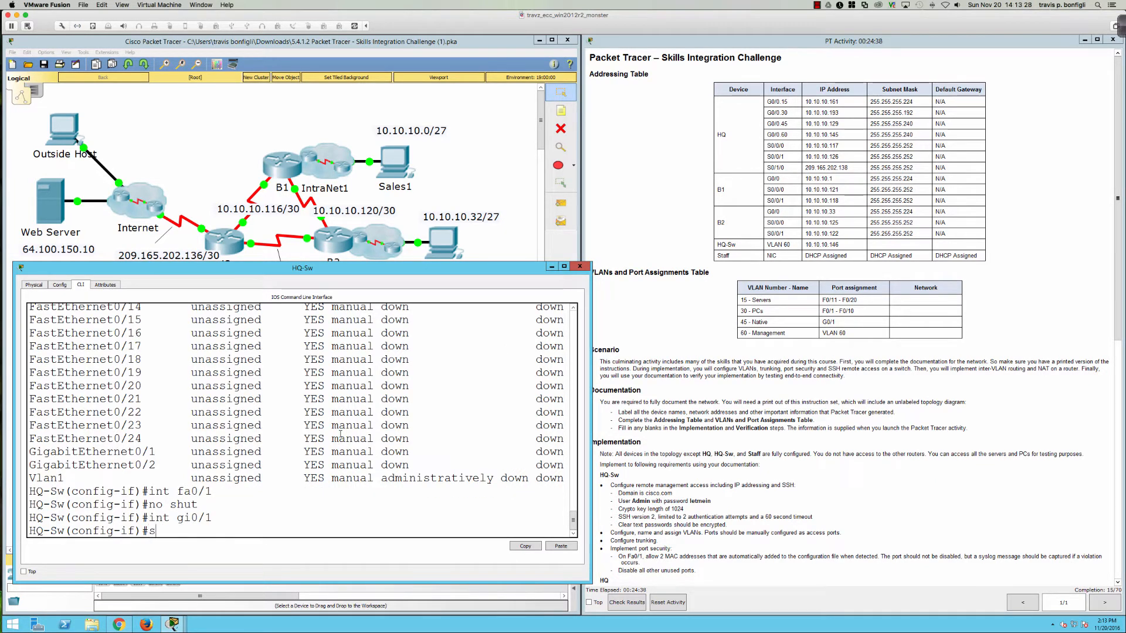
{"action": "key", "text": "Tab"}
{"action": "type", "text": "mode tru"}
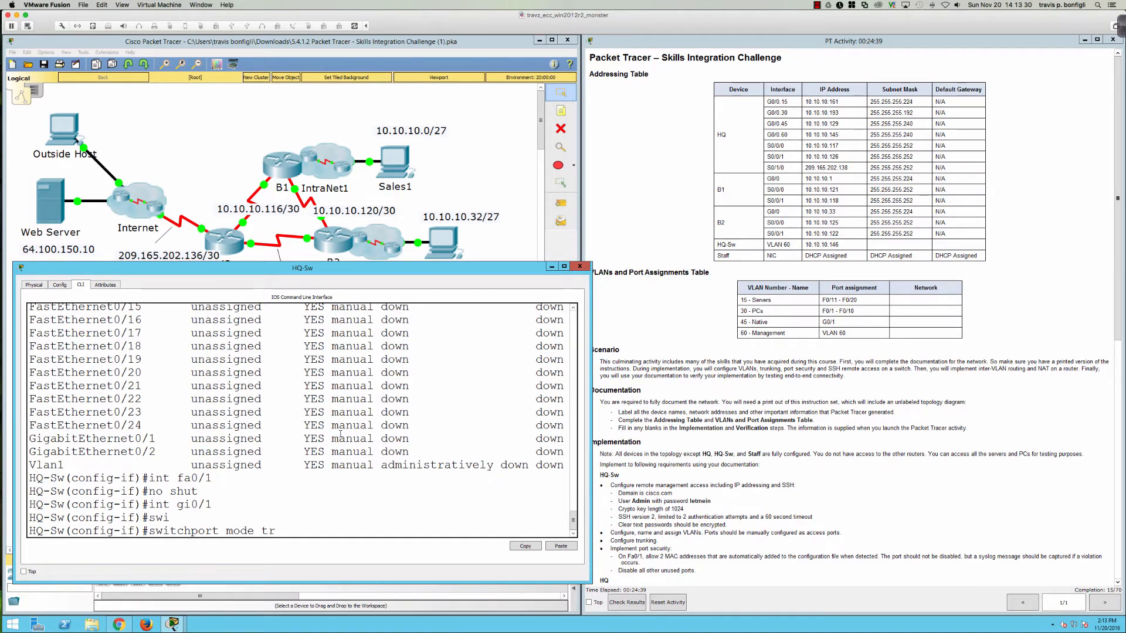
{"action": "key", "text": "Return"}
Step: Set the Gi0/1 trunk's native VLAN to 45
{"action": "type", "text": "swi"}
{"action": "key", "text": "Tab"}
{"action": "type", "text": "tru"}
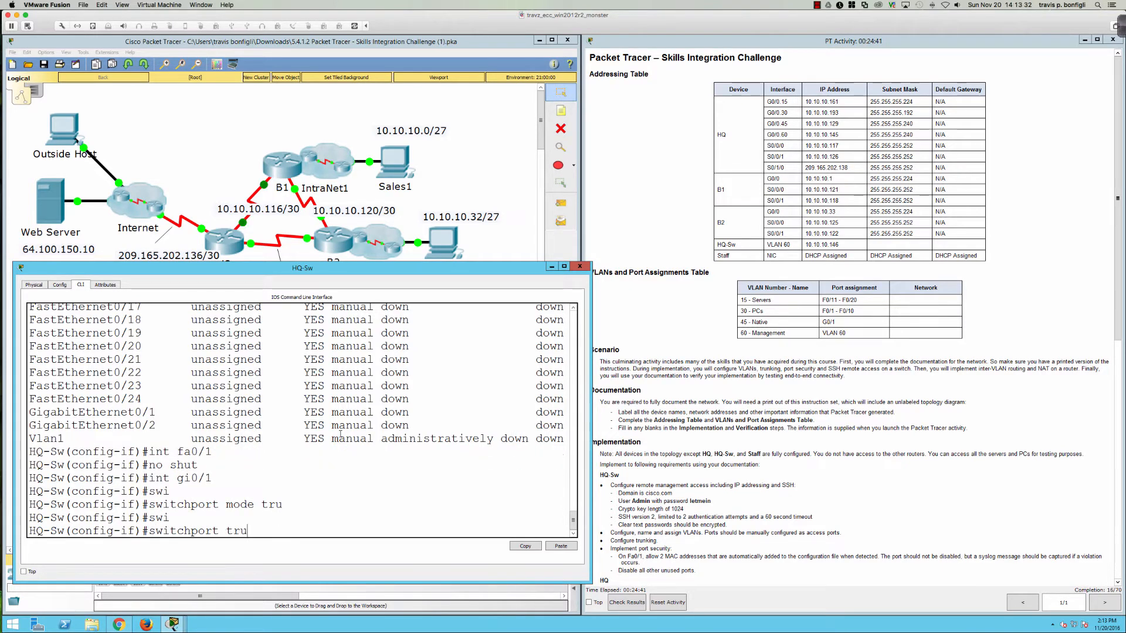
{"action": "key", "text": "Tab"}
{"action": "type", "text": "nat"}
{"action": "key", "text": "Tab"}
{"action": "type", "text": "45"}
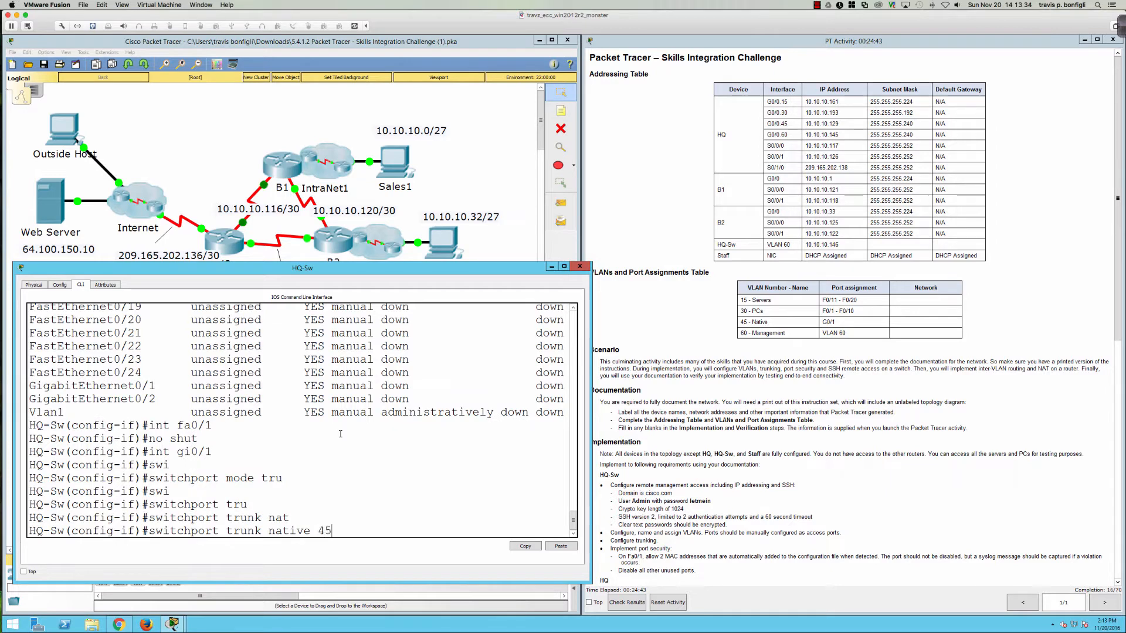
{"action": "key", "text": "Return"}
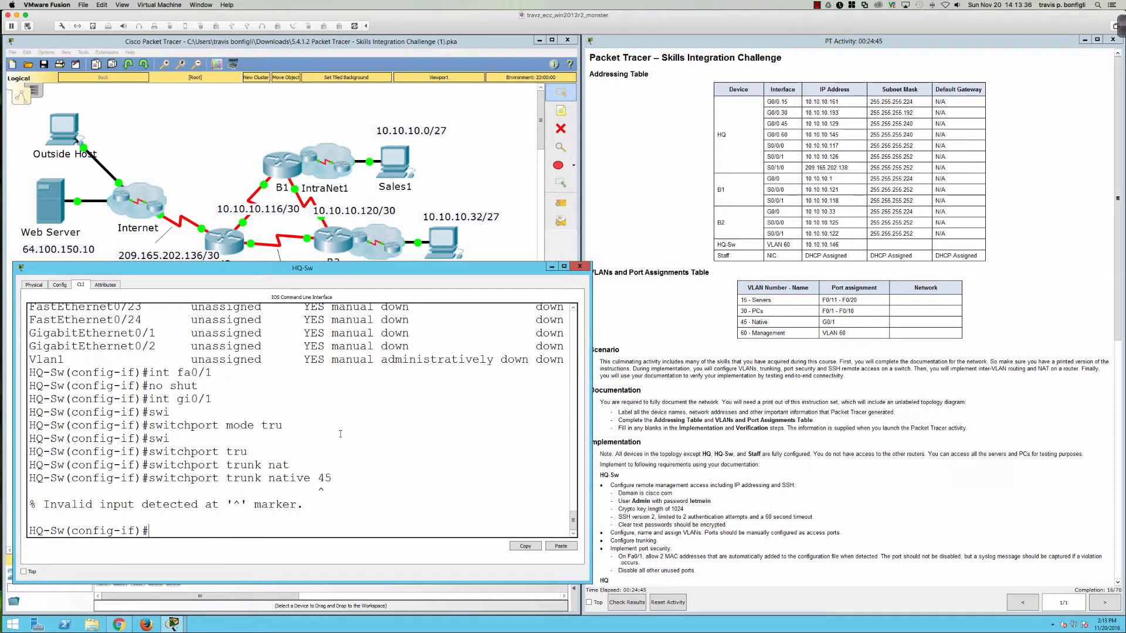
{"action": "key", "text": "Up"}
{"action": "key", "text": "BackSpace"}
{"action": "key", "text": "BackSpace"}
{"action": "type", "text": "vlan 45"}
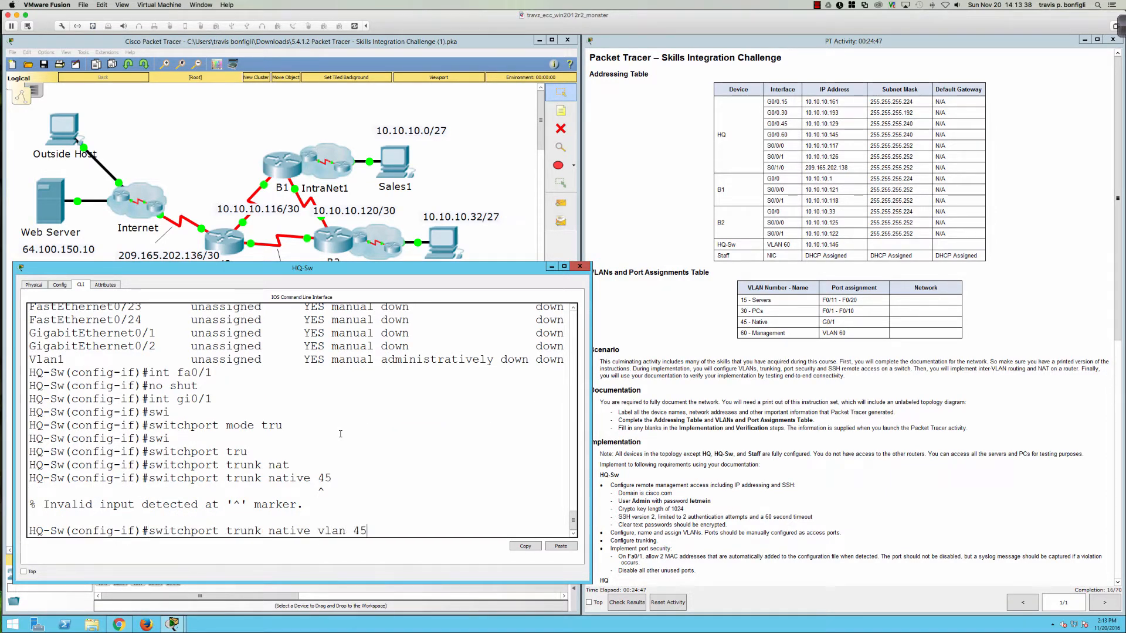
{"action": "key", "text": "Return"}
Step: Leave configuration mode and save the switch configuration with wri mem
{"action": "type", "text": "end"}
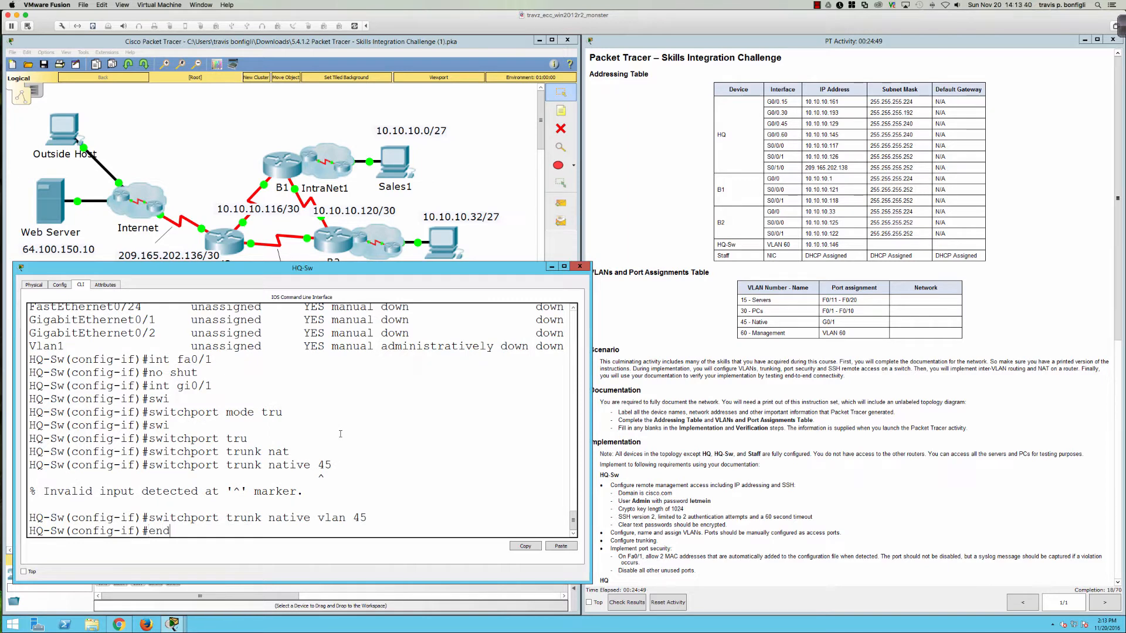
{"action": "key", "text": "Return"}
{"action": "key", "text": "Return"}
{"action": "key", "text": "Return"}
{"action": "type", "text": "wri mem"}
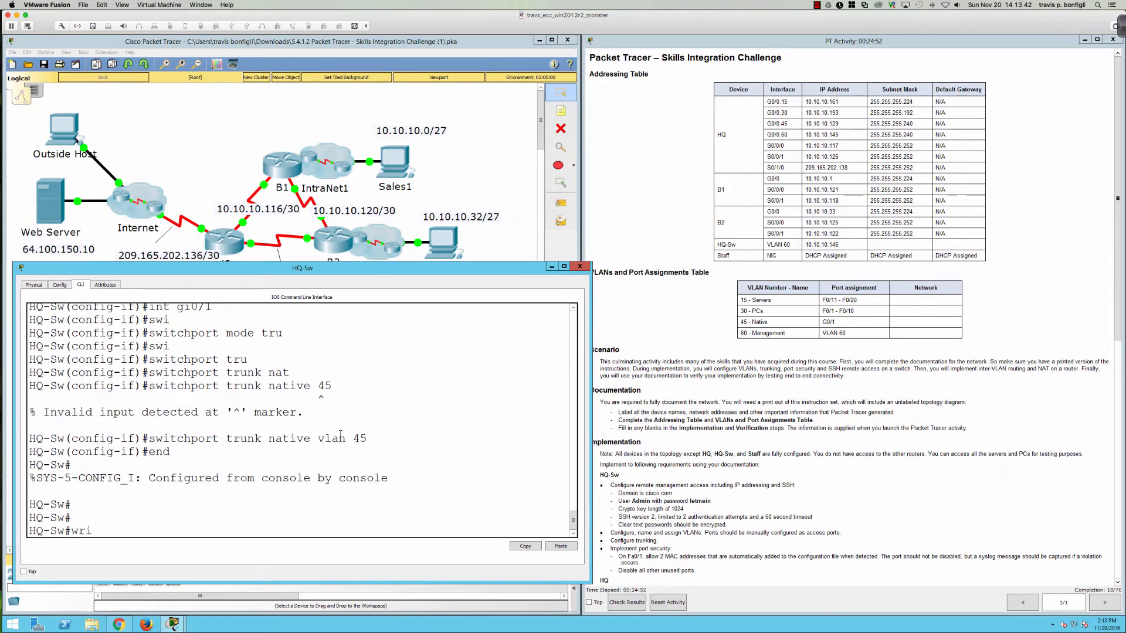
{"action": "key", "text": "Return"}
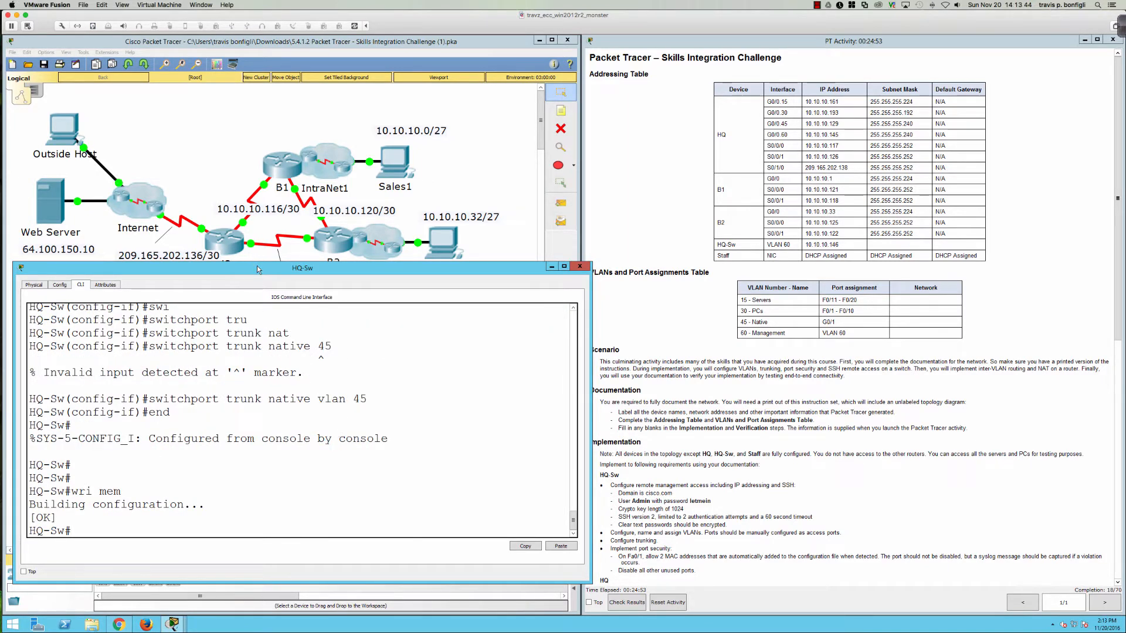
{"action": "left_click_drag", "start_coordinate": [257, 269], "coordinate": [259, 303]}
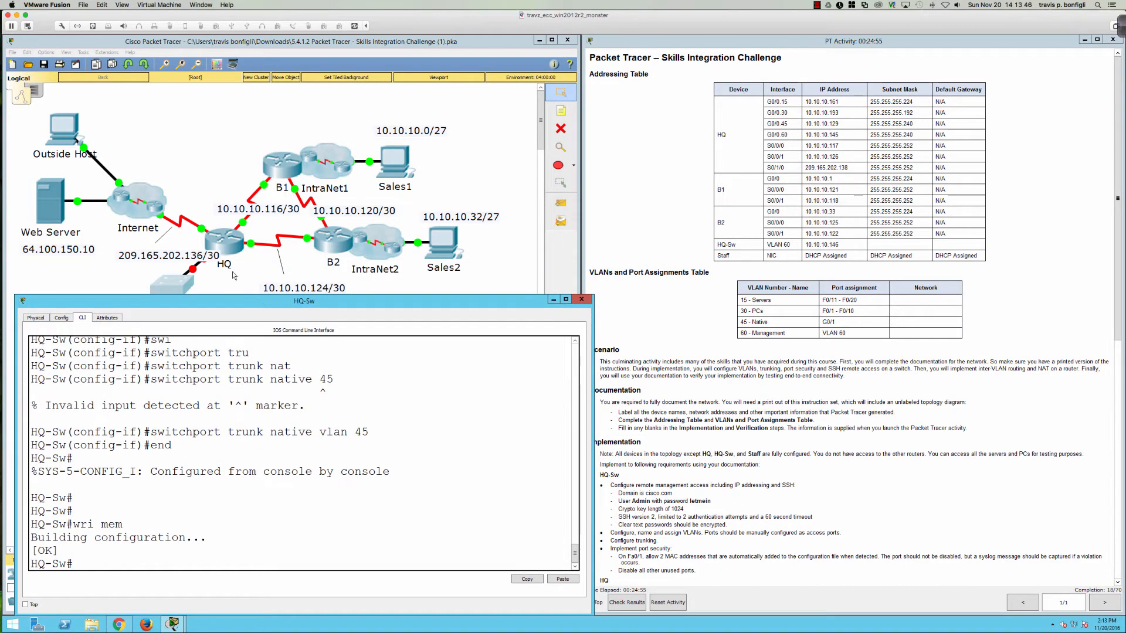
Step: Open the HQ router's CLI, widen the console, and enter privileged mode
{"action": "left_click", "coordinate": [225, 246]}
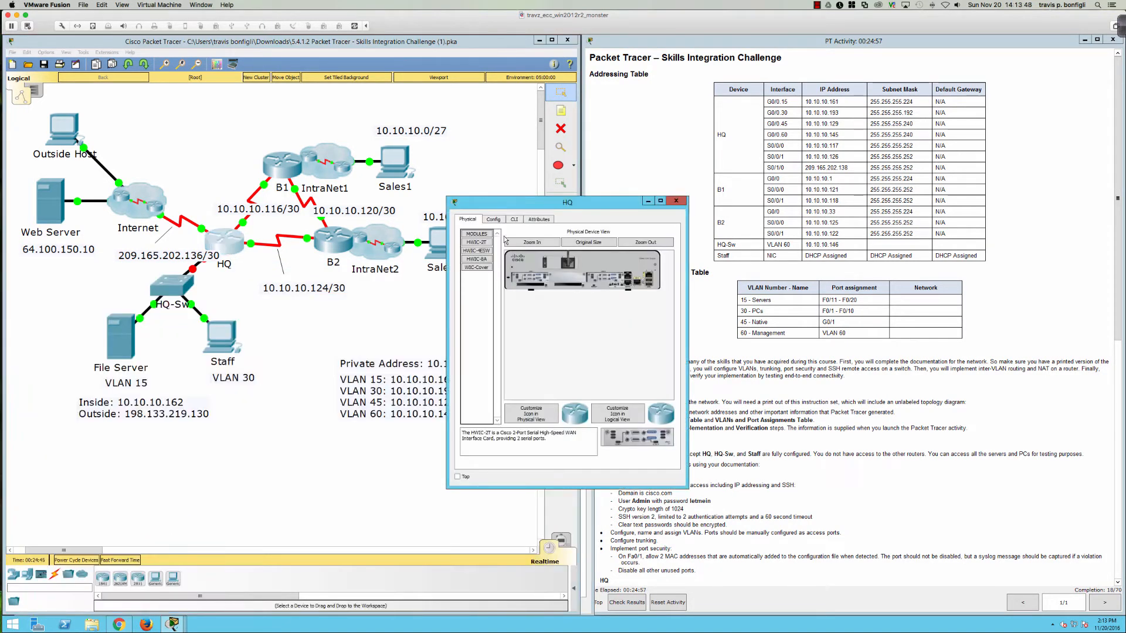
{"action": "left_click", "coordinate": [514, 220]}
{"action": "left_click_drag", "start_coordinate": [447, 258], "coordinate": [17, 258]}
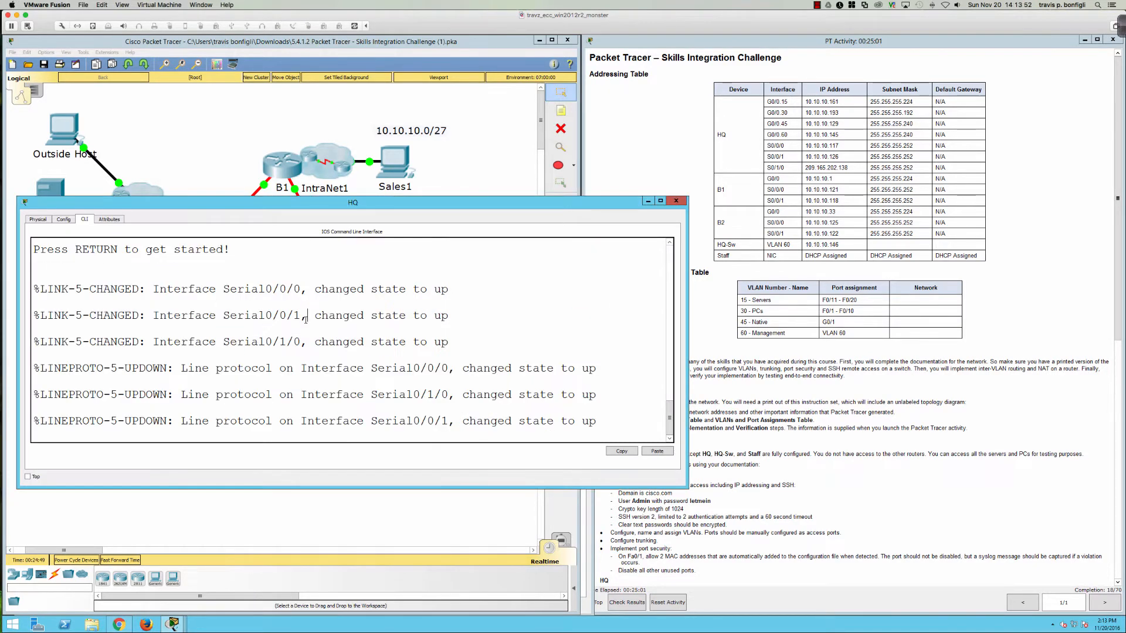
{"action": "key", "text": "Return"}
{"action": "key", "text": "Return"}
{"action": "key", "text": "Return"}
{"action": "type", "text": "en"}
{"action": "key", "text": "Return"}
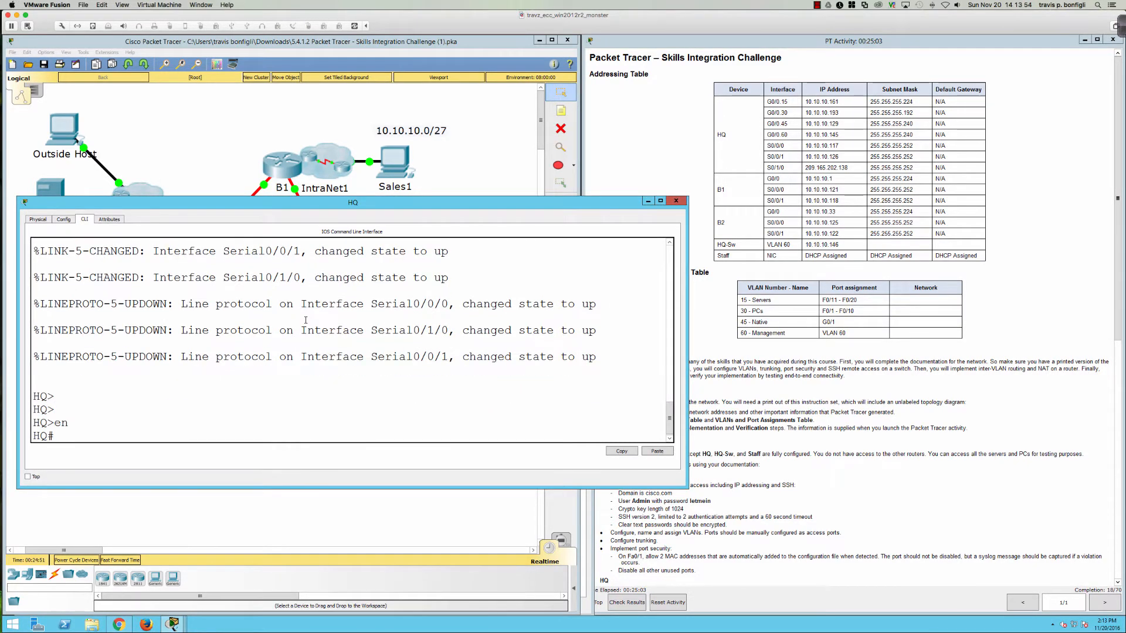
Step: Review HQ's interface status summary and full running configuration
{"action": "type", "text": "sh ip int bri"}
{"action": "key", "text": "Return"}
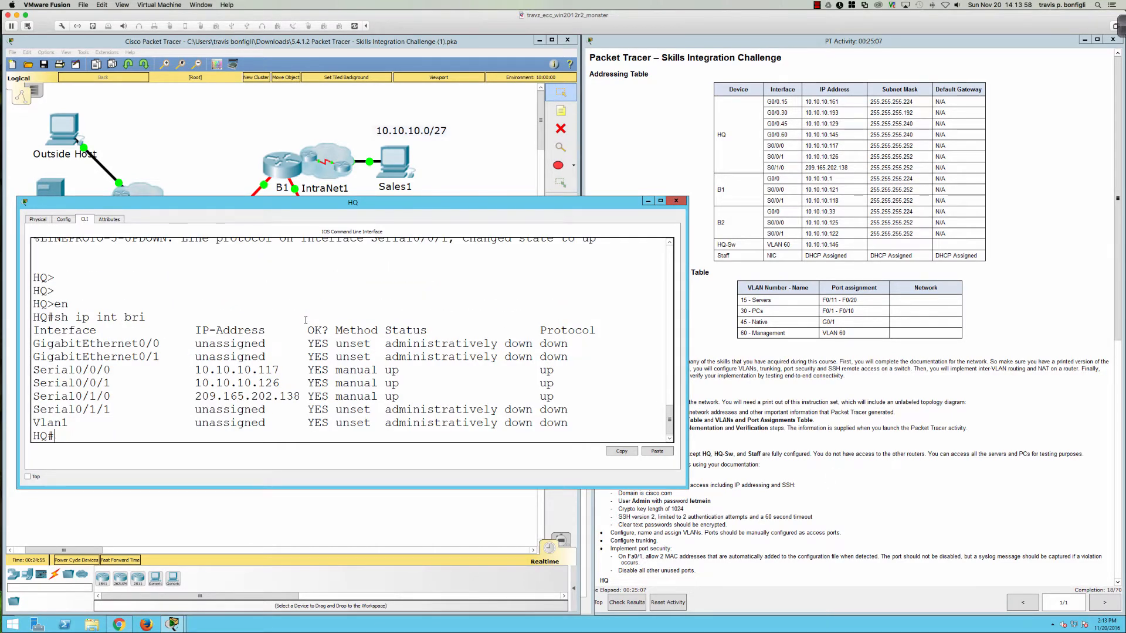
{"action": "type", "text": "sh run"}
{"action": "key", "text": "Return"}
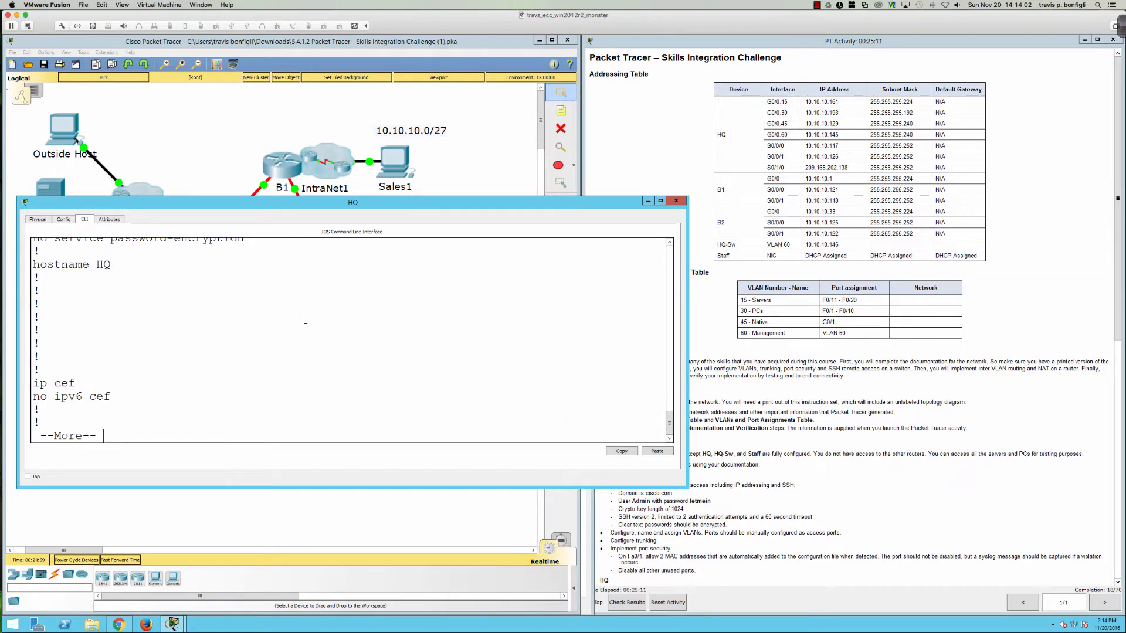
{"action": "key", "text": "space"}
{"action": "key", "text": "space"}
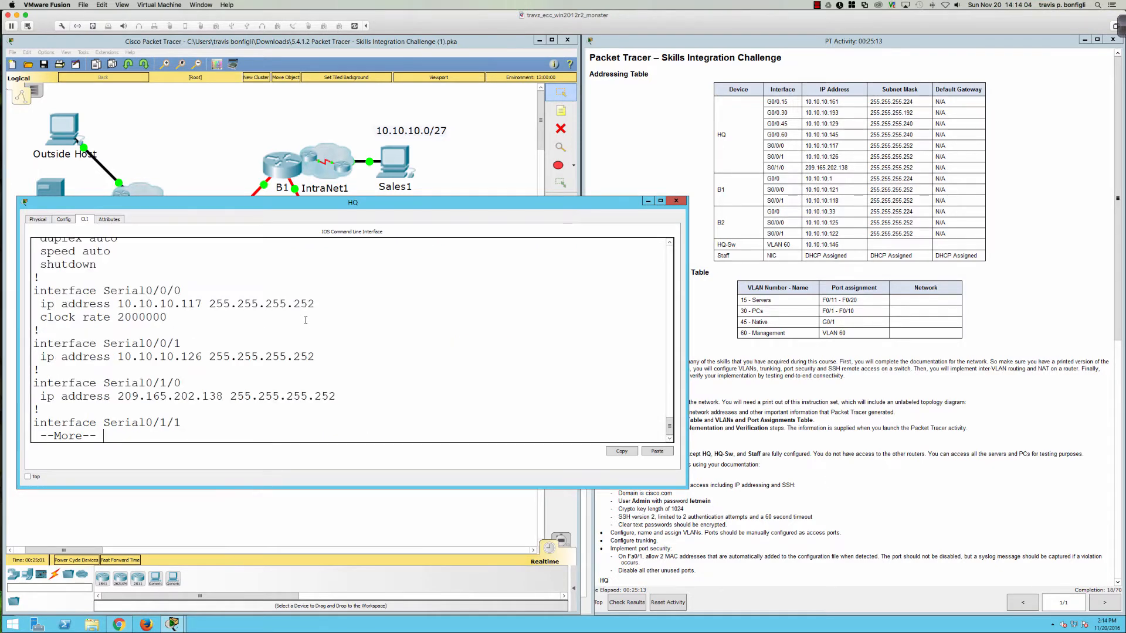
{"action": "key", "text": "space"}
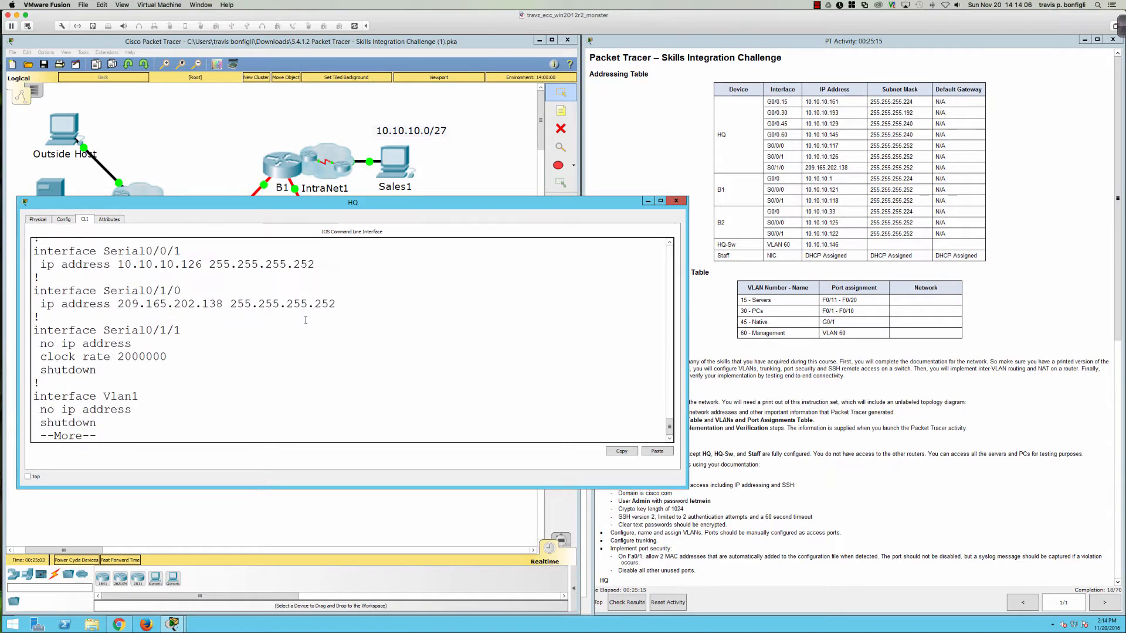
{"action": "key", "text": "Return"}
{"action": "key", "text": "Return"}
{"action": "key", "text": "Return"}
{"action": "key", "text": "Return"}
{"action": "key", "text": "Return"}
{"action": "key", "text": "Return"}
{"action": "key", "text": "Return"}
{"action": "key", "text": "Return"}
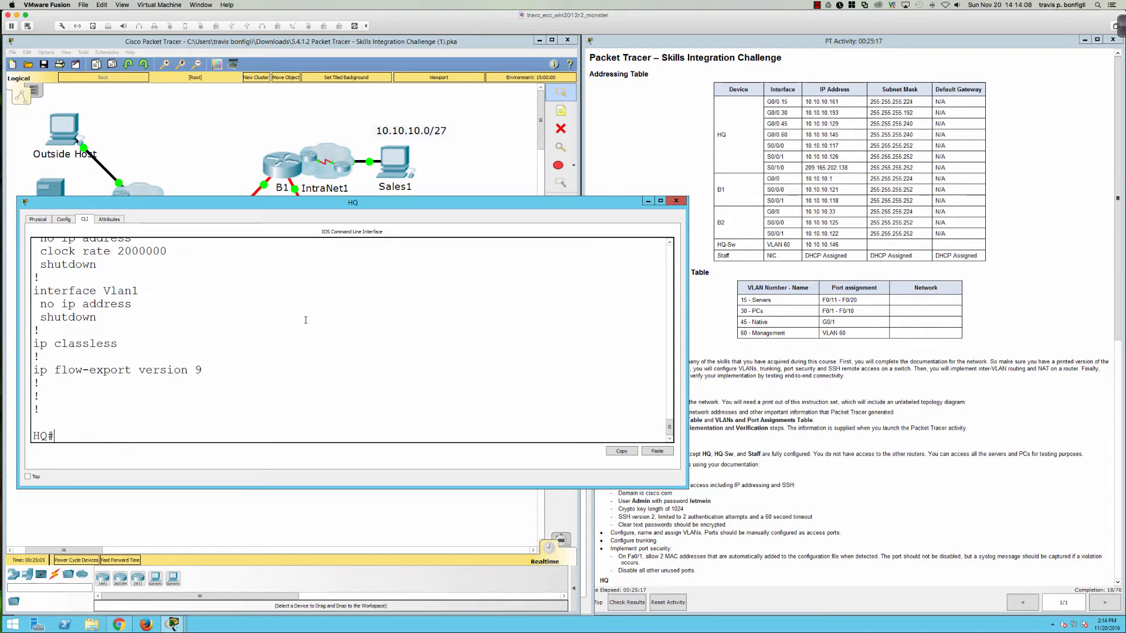
Step: Enable GigabitEthernet0/0 with no shutdown and park the HQ console at the upper left
{"action": "type", "text": "conf t"}
{"action": "key", "text": "Return"}
{"action": "type", "text": "int gi"}
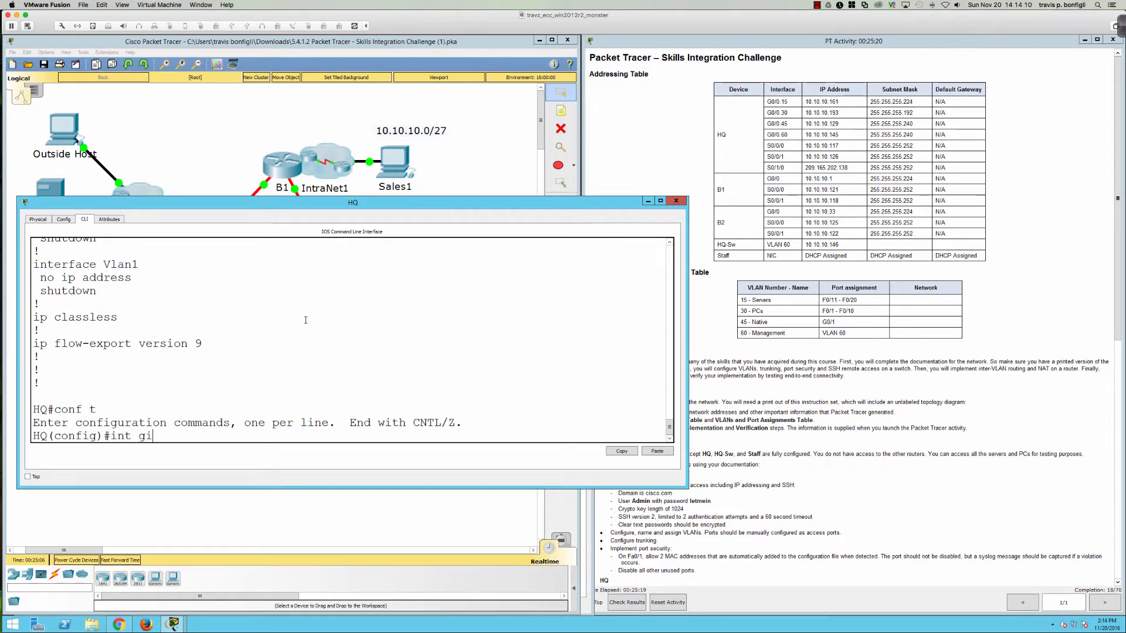
{"action": "type", "text": "0/0"}
{"action": "key", "text": "Return"}
{"action": "type", "text": "no shut"}
{"action": "key", "text": "Return"}
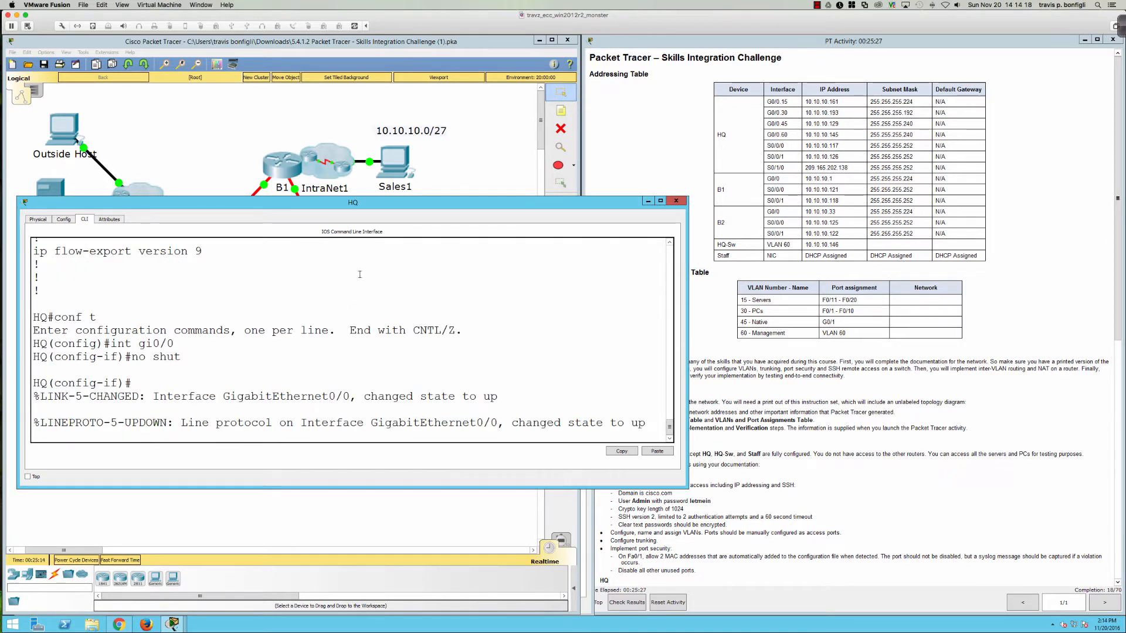
{"action": "left_click_drag", "start_coordinate": [417, 206], "coordinate": [669, 211]}
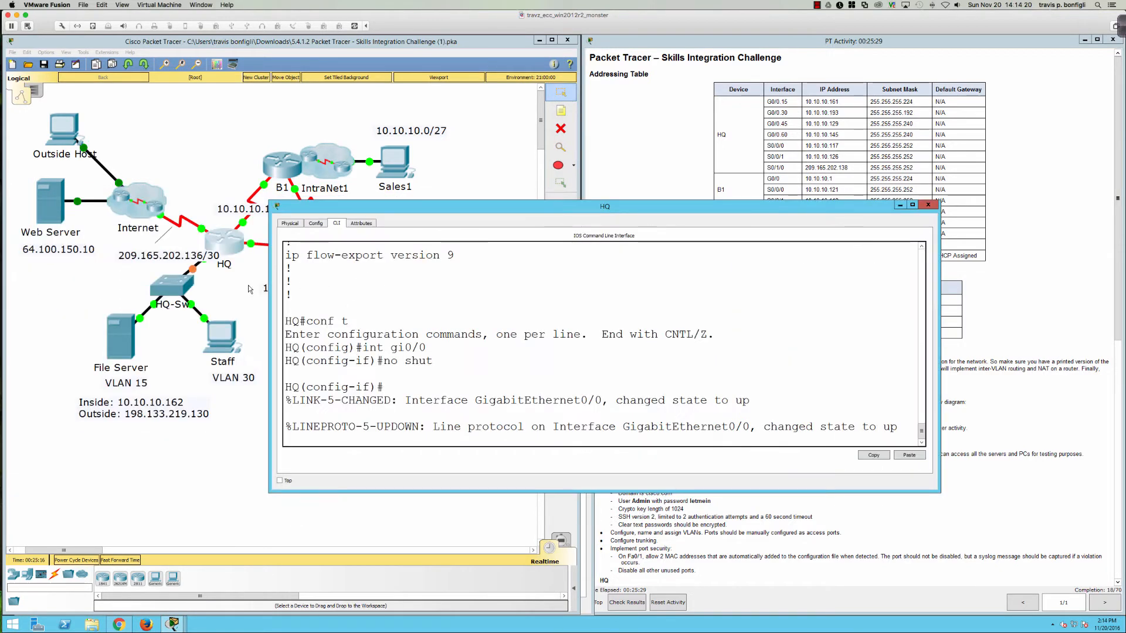
{"action": "left_click_drag", "start_coordinate": [414, 207], "coordinate": [178, 110]}
{"action": "left_click", "coordinate": [180, 74]}
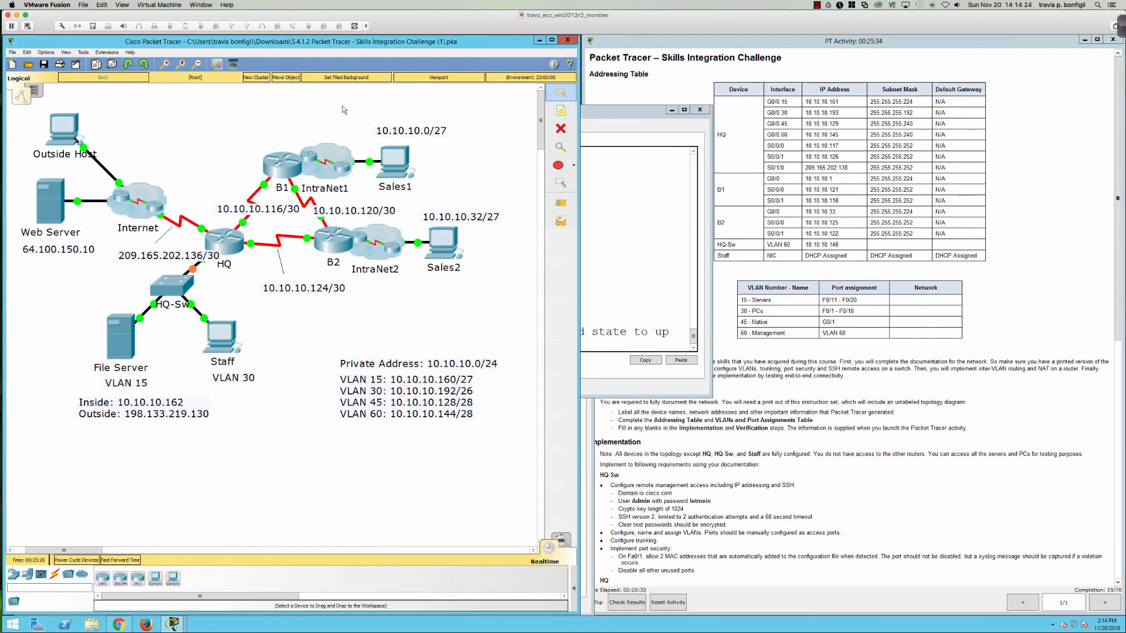
Step: Check the activity instructions for the VLAN 60 management port assignment
{"action": "left_click_drag", "start_coordinate": [591, 111], "coordinate": [562, 47]}
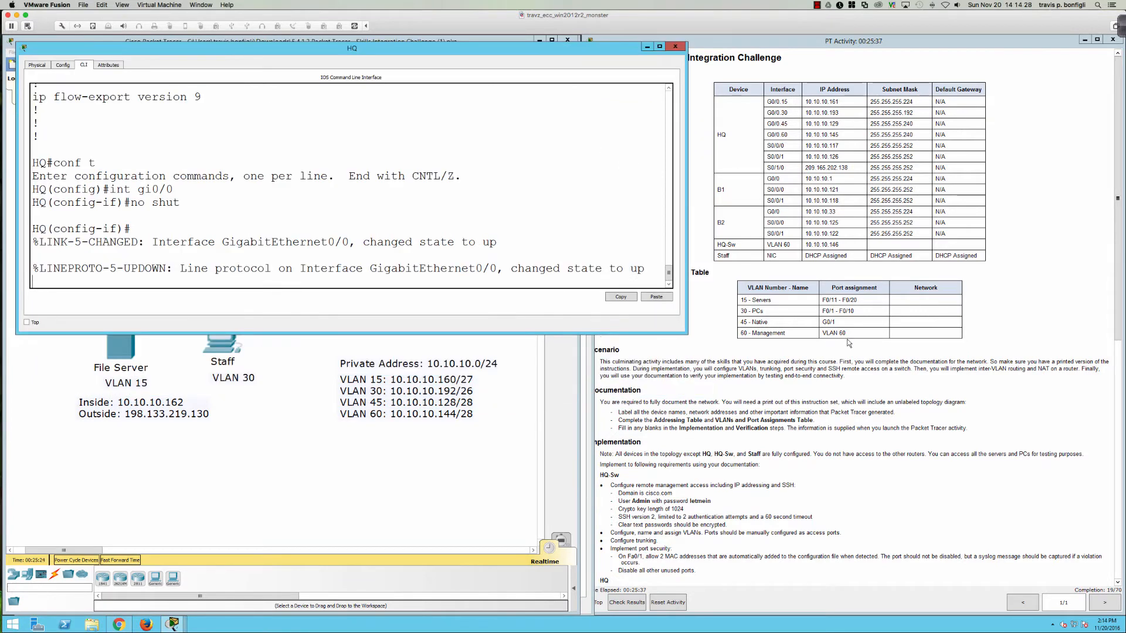
{"action": "left_click", "coordinate": [730, 476]}
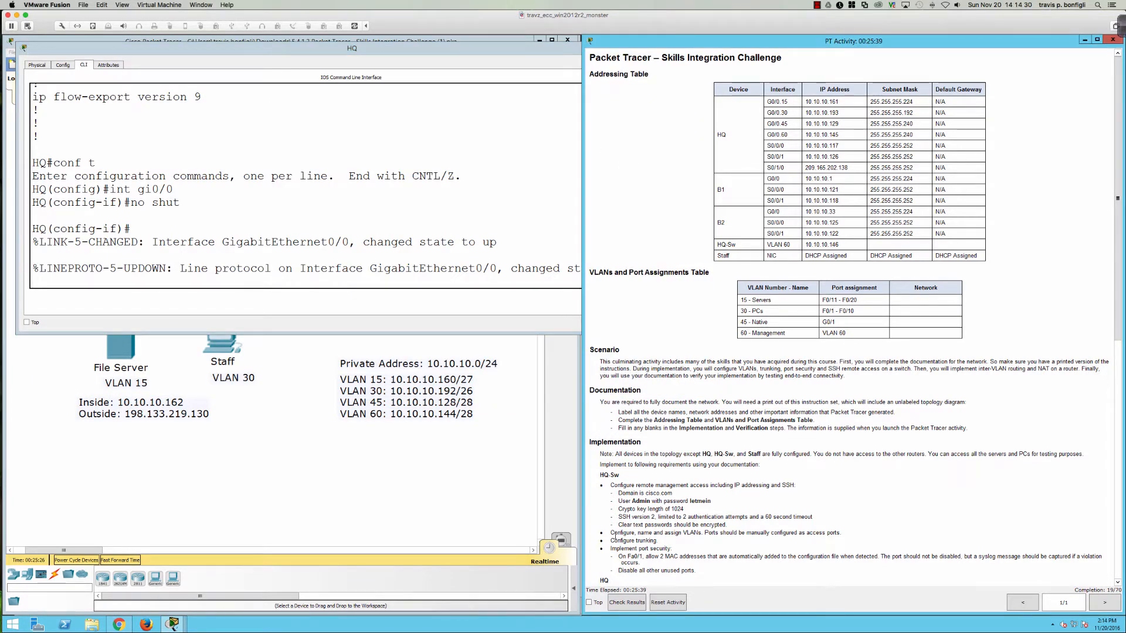
{"action": "scroll", "coordinate": [636, 526], "scroll_direction": "down", "scroll_amount": 4}
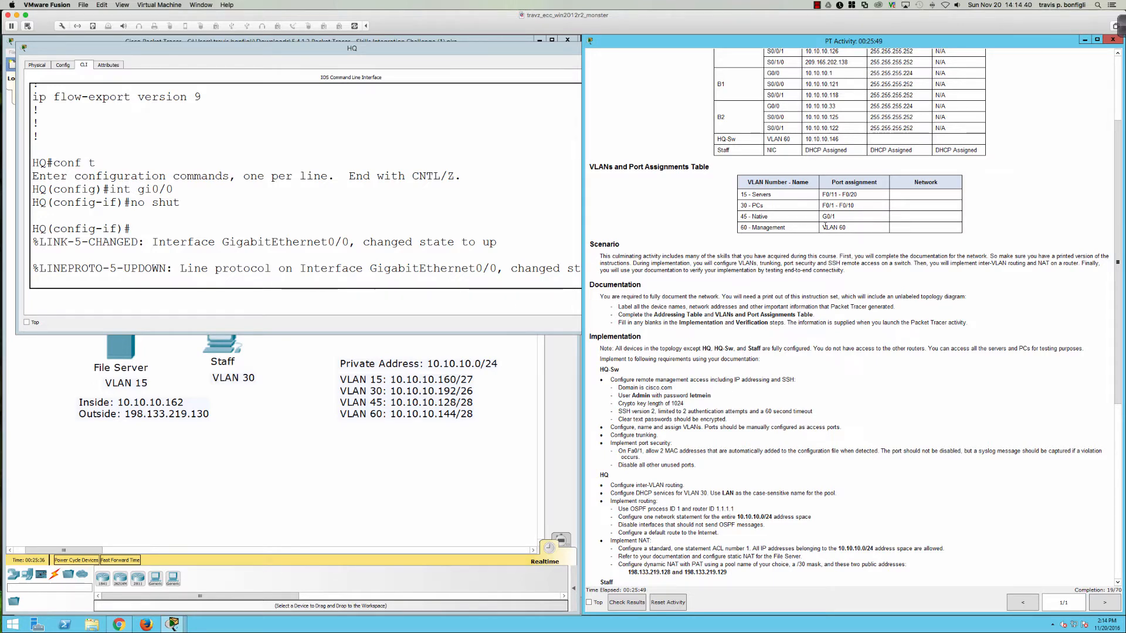
{"action": "left_click_drag", "start_coordinate": [823, 226], "coordinate": [846, 226]}
Step: Dismiss the interface locked warning and bring up HQ-Sw's console prompt
{"action": "left_click", "coordinate": [494, 230]}
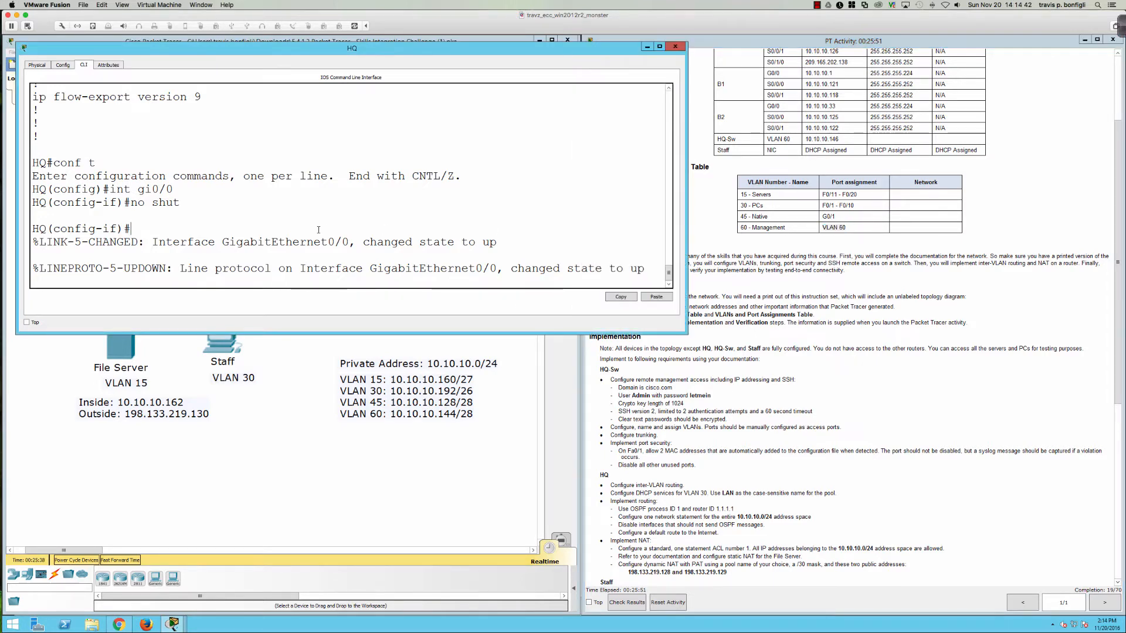
{"action": "left_click", "coordinate": [253, 380]}
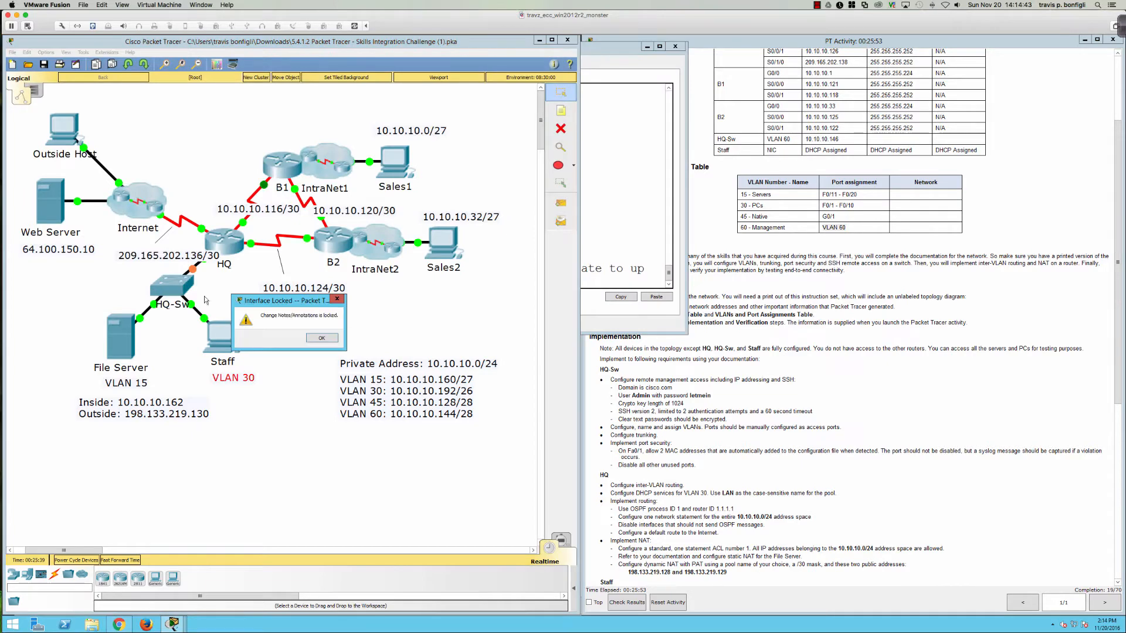
{"action": "left_click", "coordinate": [320, 343]}
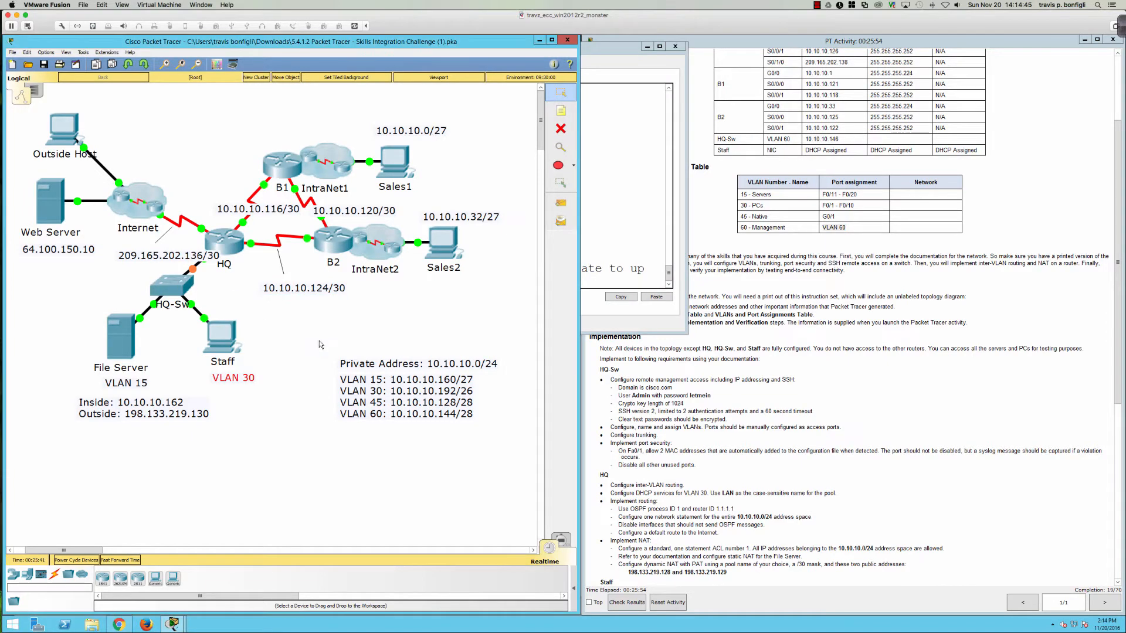
{"action": "left_click", "coordinate": [171, 285]}
{"action": "key", "text": "Return"}
{"action": "key", "text": "Return"}
{"action": "key", "text": "Return"}
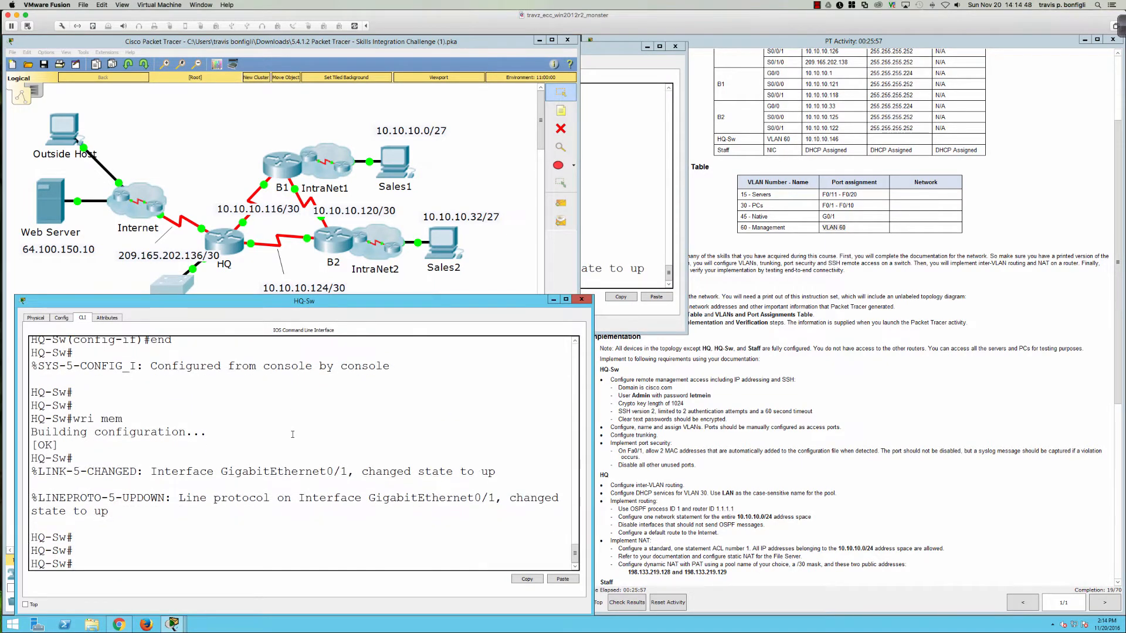
Step: Assign 10.10.10.146 255.255.255.0 to interface Vlan60 in global config, then return to the HQ router console
{"action": "type", "text": "int vlan 60"}
{"action": "key", "text": "Return"}
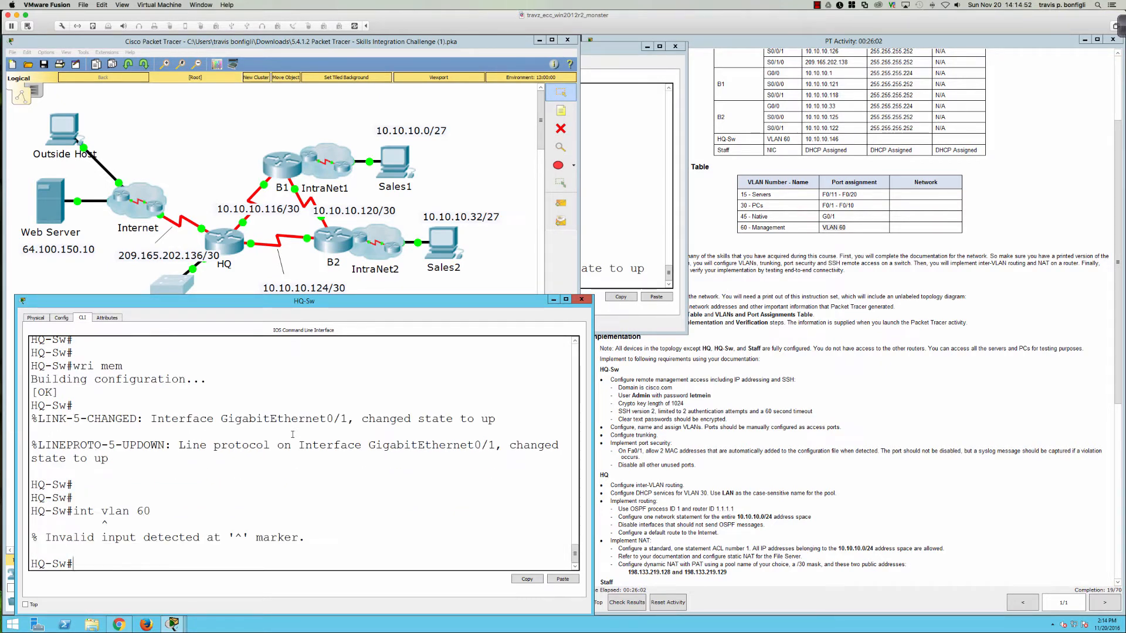
{"action": "type", "text": "conf t"}
{"action": "key", "text": "Return"}
{"action": "type", "text": "in"}
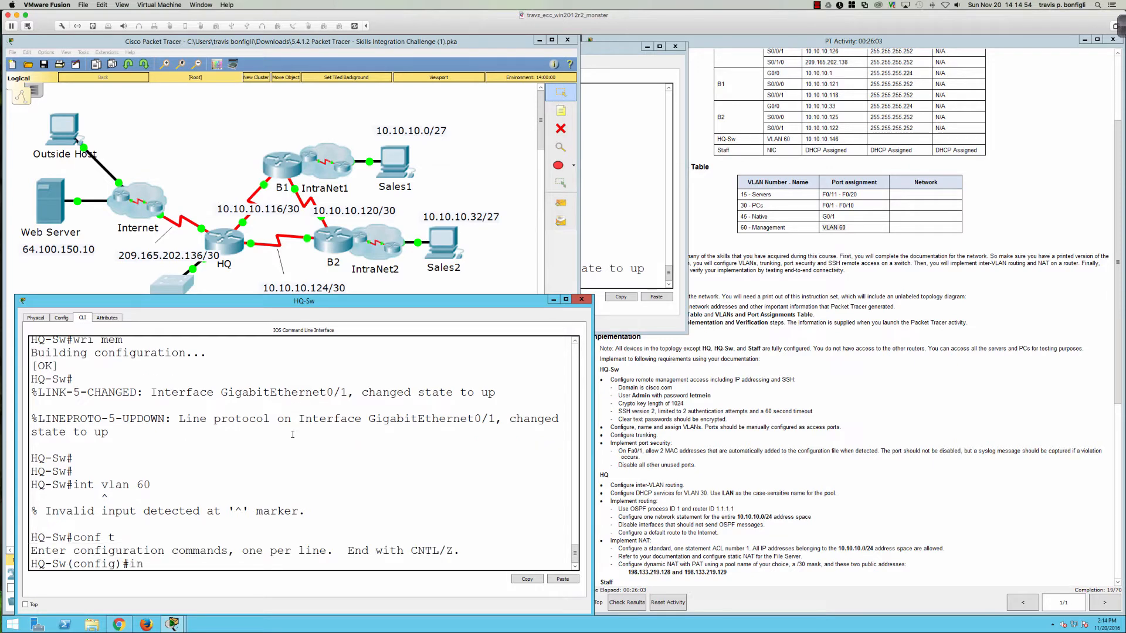
{"action": "type", "text": "t vlan 60"}
{"action": "key", "text": "Return"}
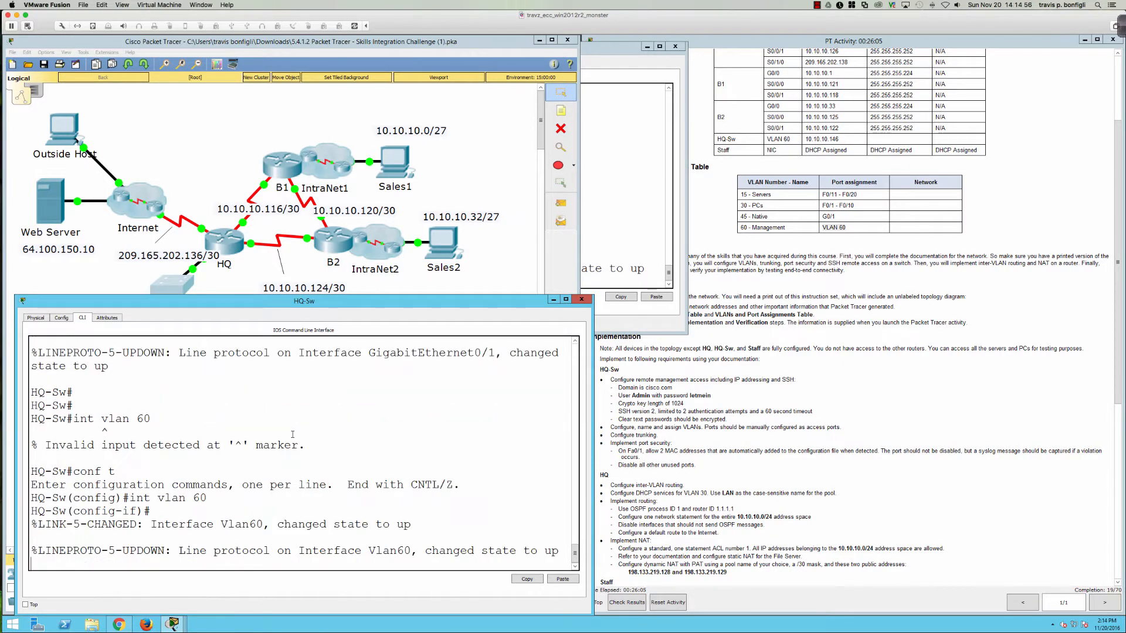
{"action": "type", "text": "ip add 10.10.10.146 255.255.255"}
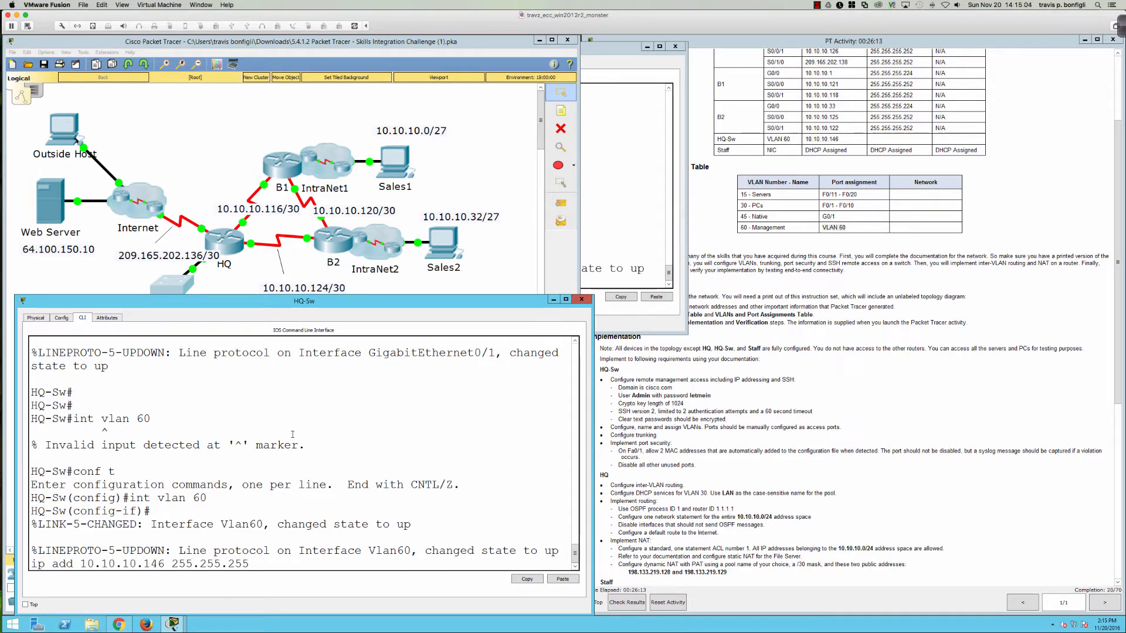
{"action": "type", "text": ".0"}
{"action": "key", "text": "Return"}
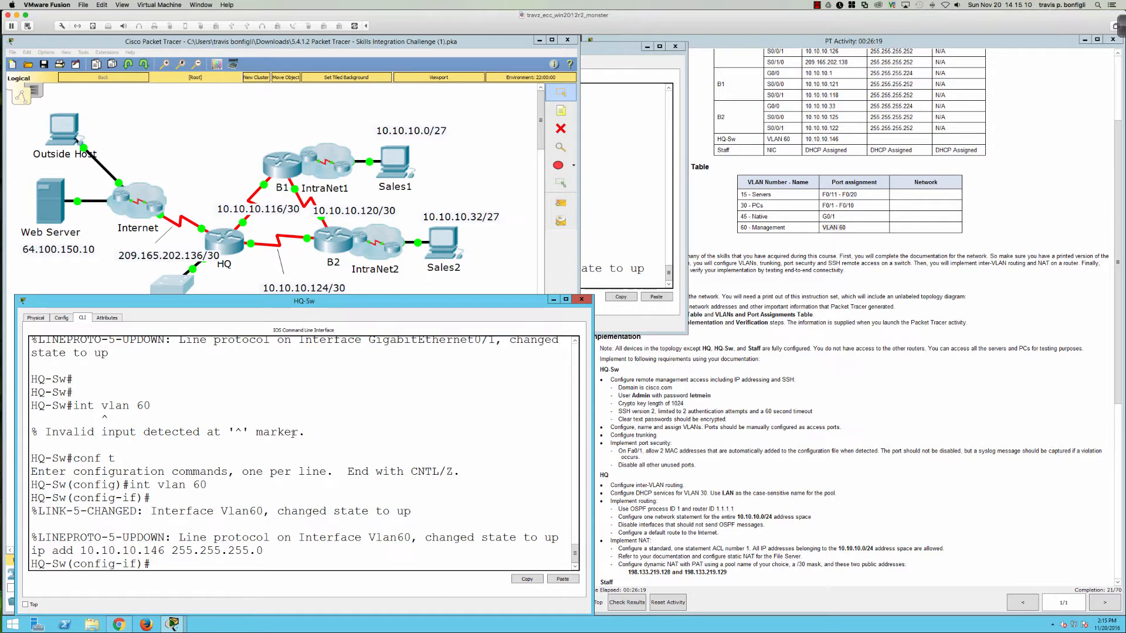
{"action": "key", "text": "Return"}
{"action": "key", "text": "Return"}
{"action": "key", "text": "Return"}
{"action": "key", "text": "Return"}
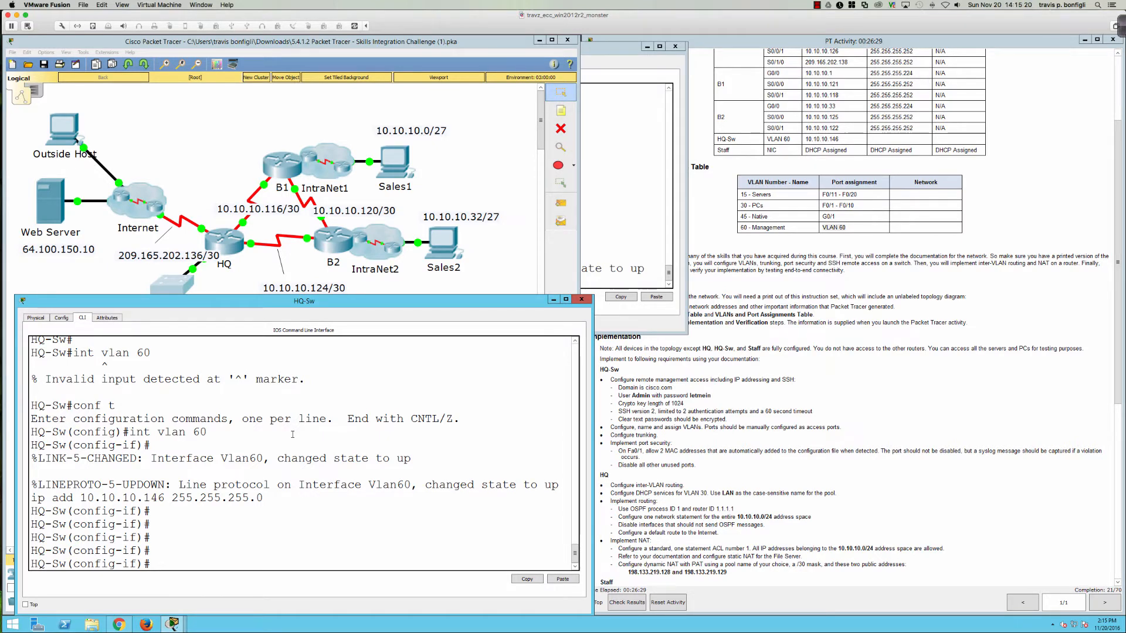
{"action": "left_click", "coordinate": [614, 107]}
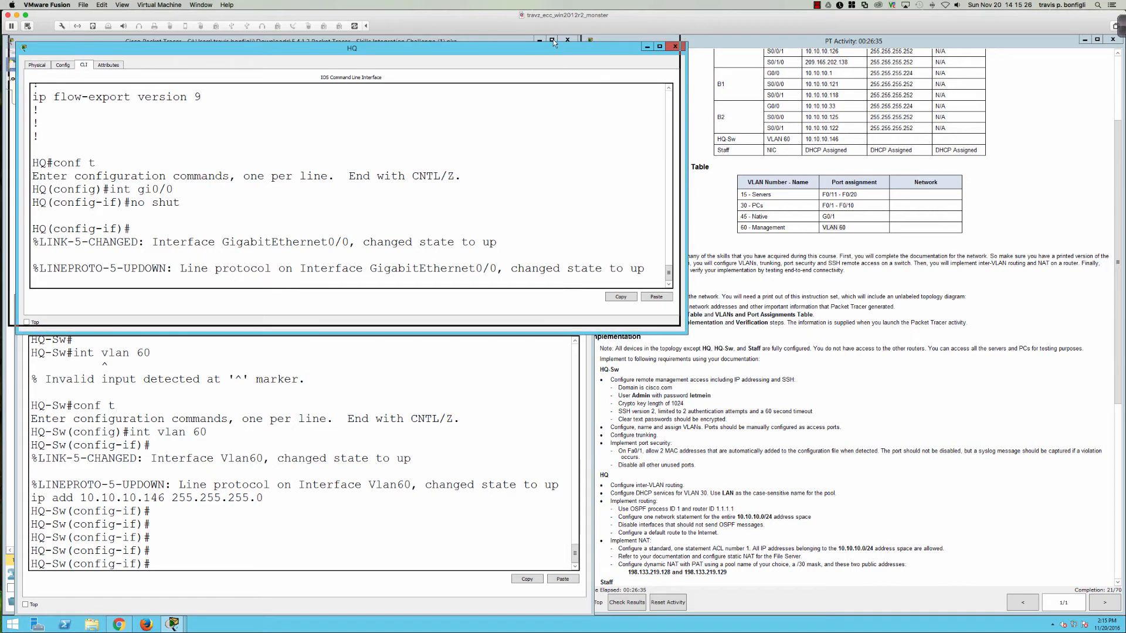
Step: On HQ, create subinterface GigabitEthernet0/0.15 and assign it 10.10.10.161 255.255.255.224
{"action": "left_click_drag", "start_coordinate": [560, 46], "coordinate": [551, 40]}
{"action": "scroll", "coordinate": [711, 233], "scroll_direction": "up", "scroll_amount": 3}
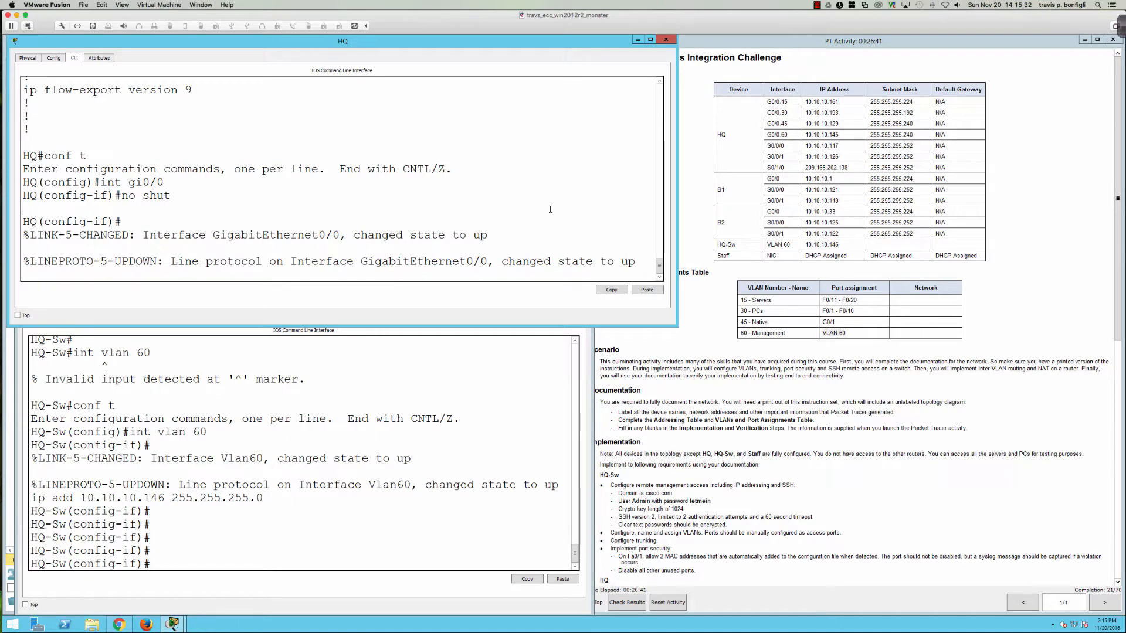
{"action": "key", "text": "Return"}
{"action": "key", "text": "Return"}
{"action": "key", "text": "Return"}
{"action": "key", "text": "Return"}
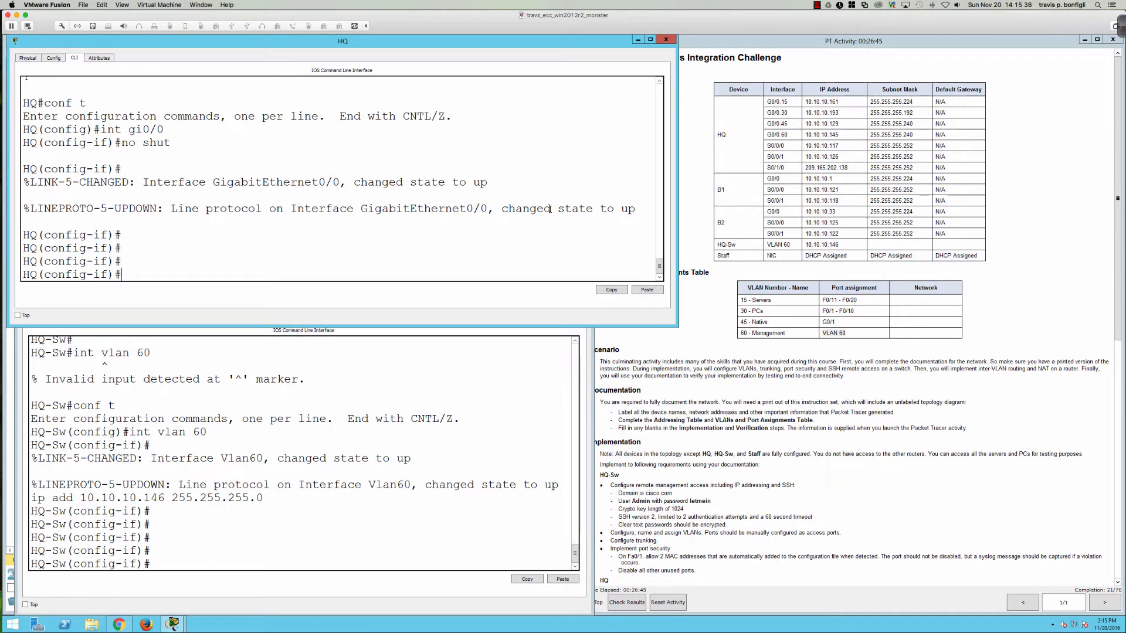
{"action": "type", "text": "int gi0/0.15"}
{"action": "key", "text": "Return"}
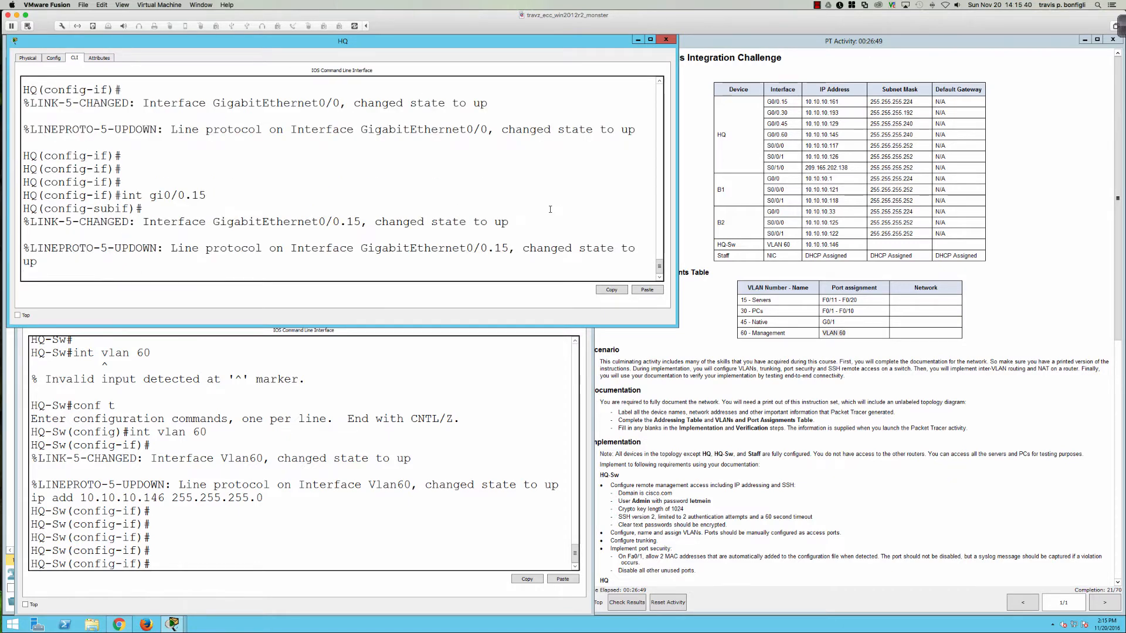
{"action": "key", "text": "Return"}
{"action": "key", "text": "Return"}
{"action": "key", "text": "Return"}
{"action": "type", "text": "ip"}
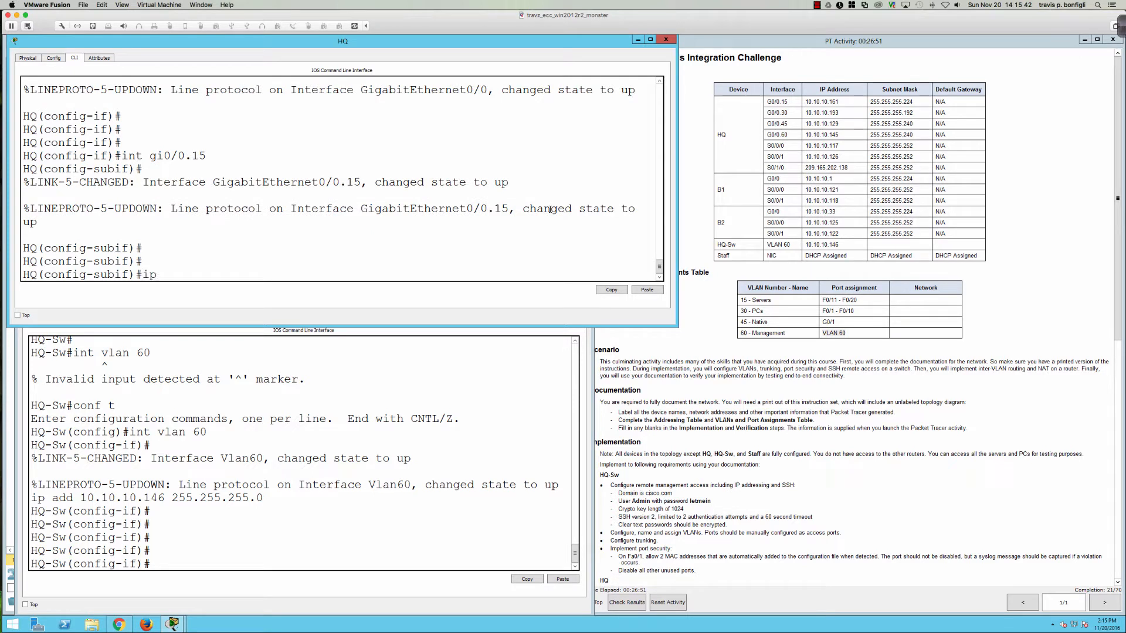
{"action": "type", "text": " add 10.10.10."}
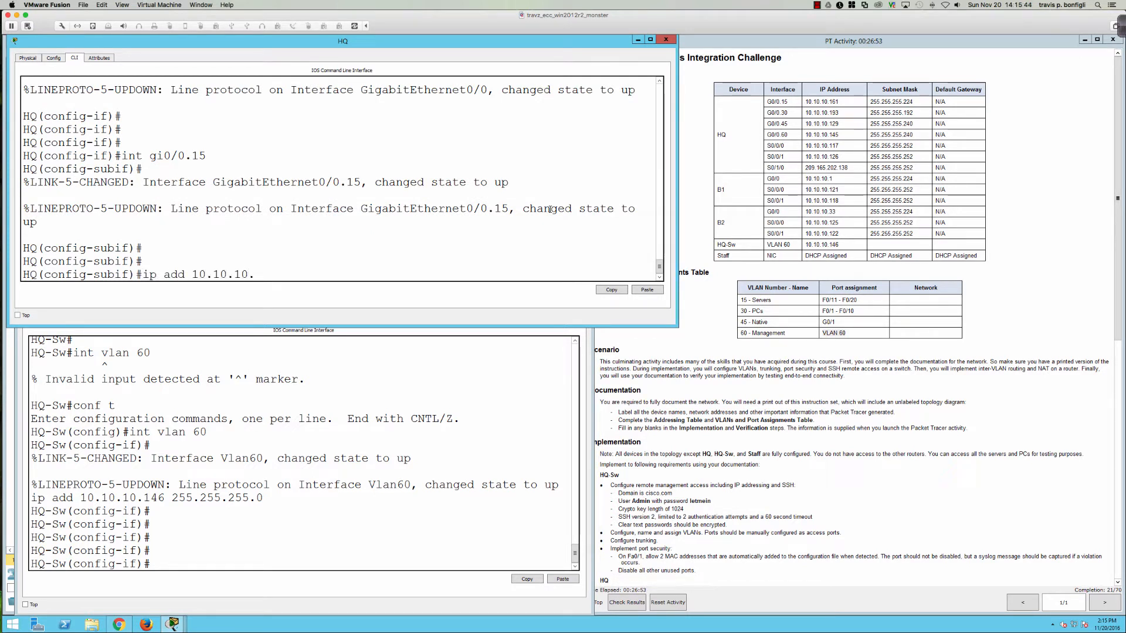
{"action": "type", "text": "161 255.255.255.22"}
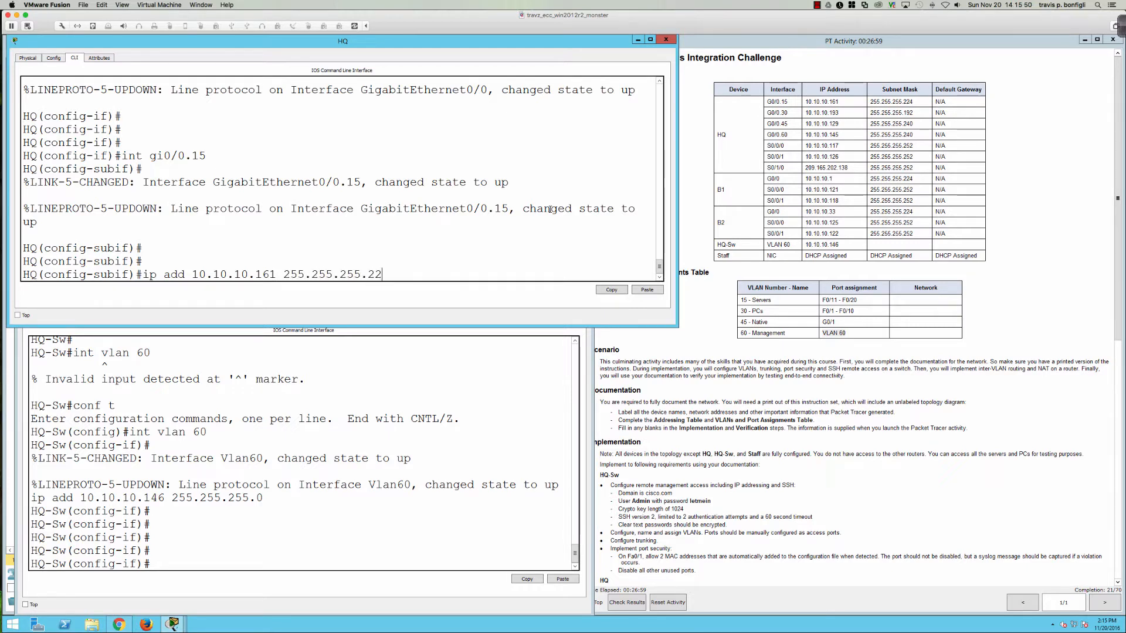
{"action": "type", "text": "4"}
{"action": "key", "text": "Return"}
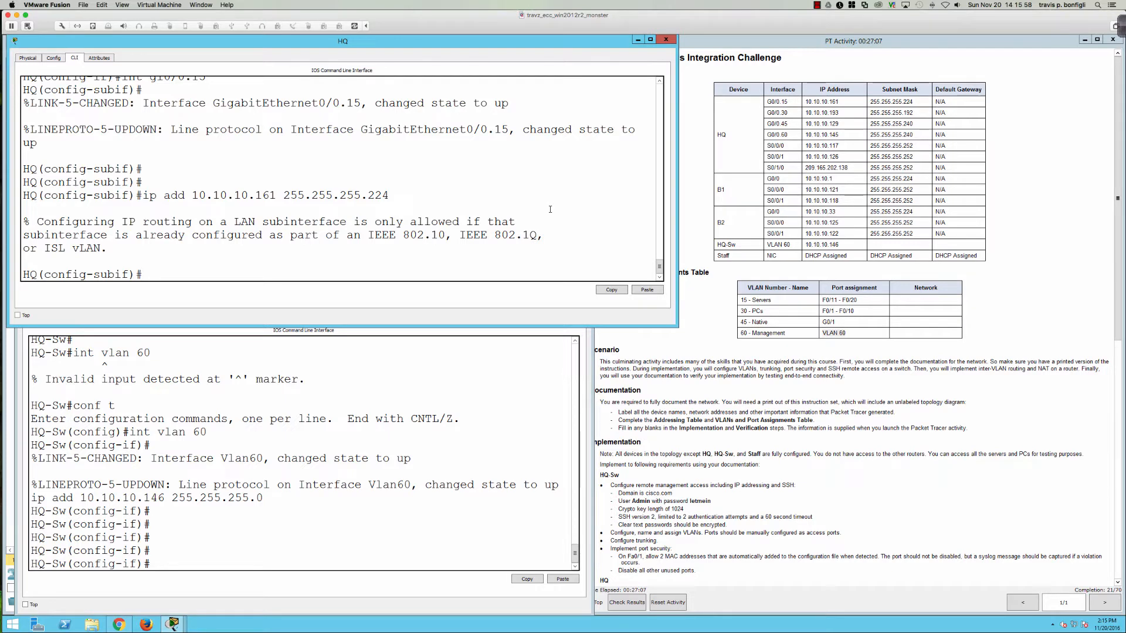
Step: Set dot1Q encapsulation for VLAN 15 on Gi0/0.15 and reapply the 10.10.10.161 address
{"action": "type", "text": "en"}
{"action": "key", "text": "Tab"}
{"action": "type", "text": "do"}
{"action": "key", "text": "Tab"}
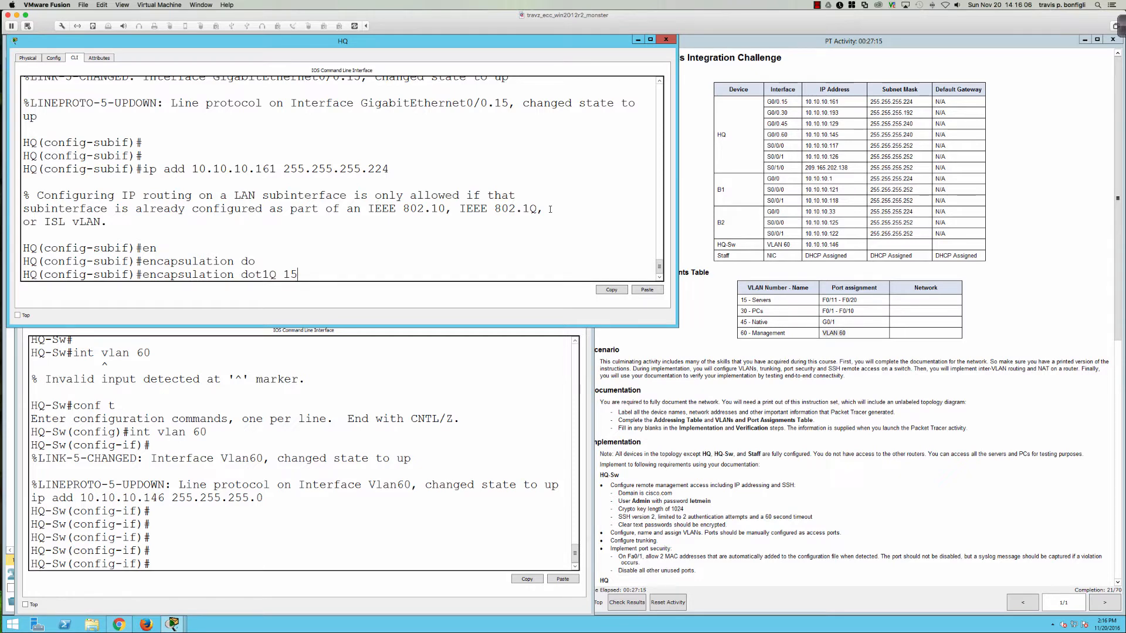
{"action": "key", "text": "Return"}
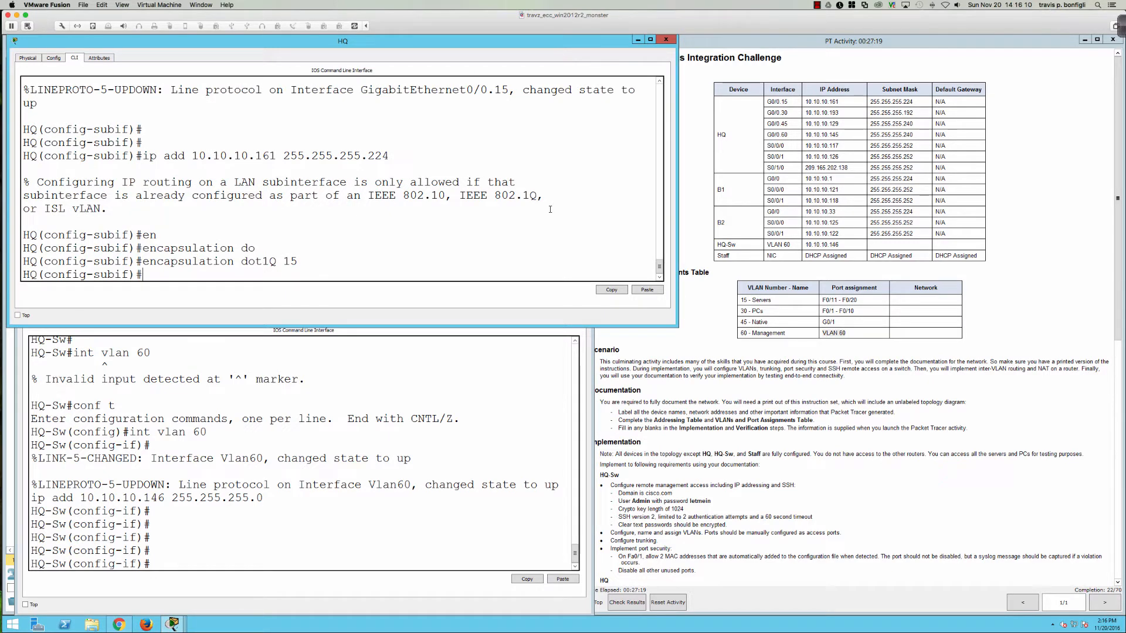
{"action": "key", "text": "Up"}
{"action": "key", "text": "Up"}
{"action": "key", "text": "Up"}
{"action": "key", "text": "Up"}
{"action": "key", "text": "Return"}
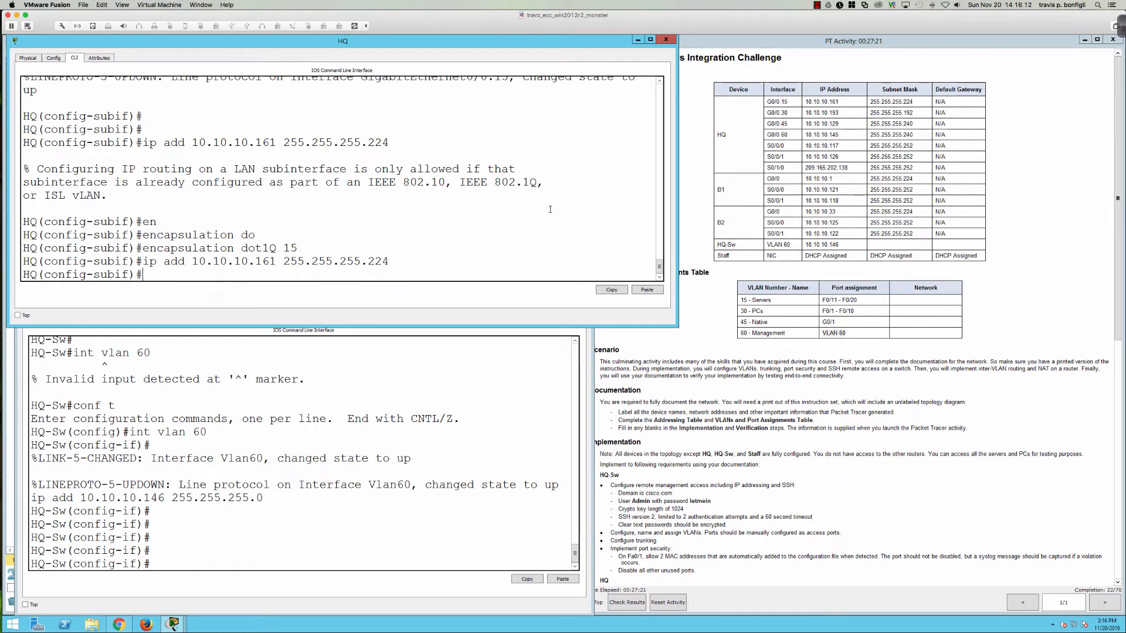
{"action": "key", "text": "Return"}
{"action": "key", "text": "Return"}
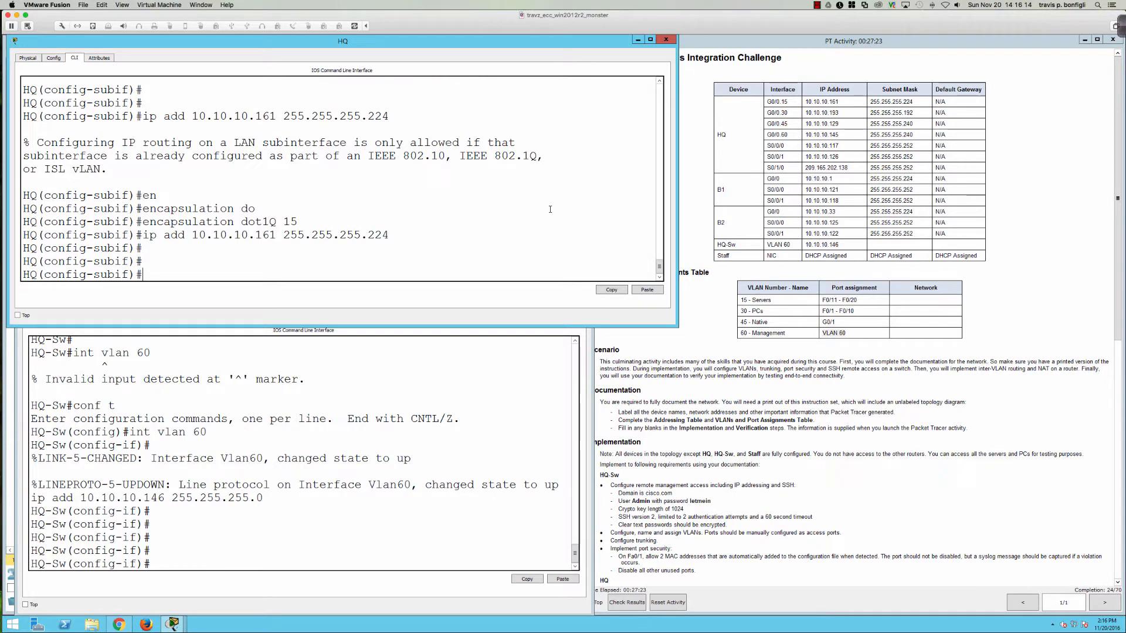
{"action": "type", "text": "int gi0/"}
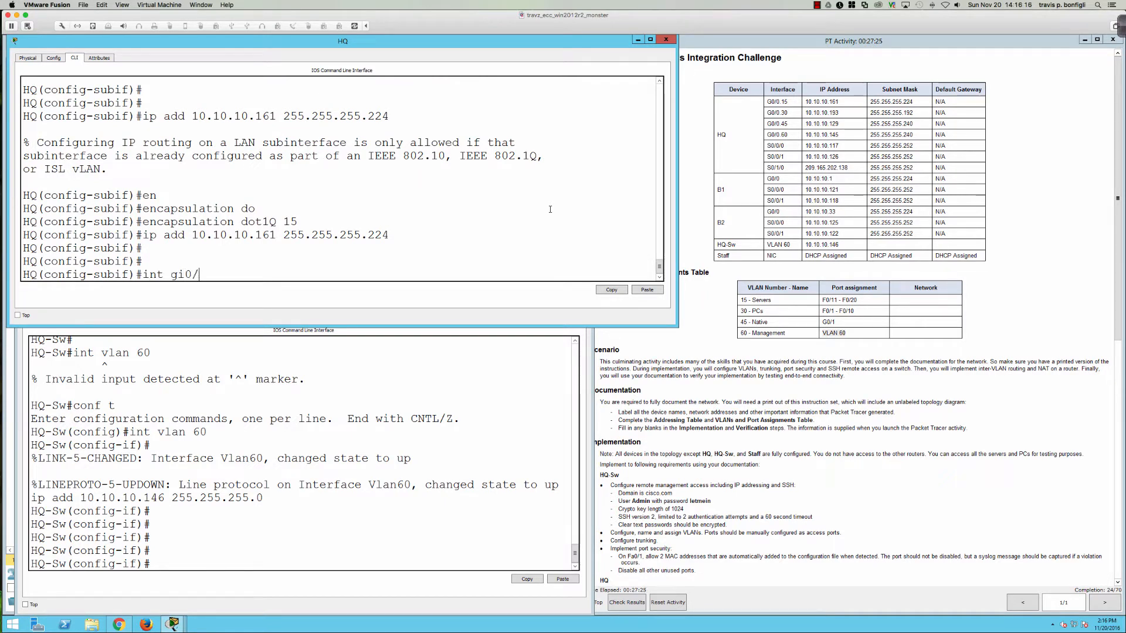
{"action": "type", "text": "0.30"}
Step: Enter subinterface Gi0/0.30 and set its encapsulation to dot1Q VLAN 30
{"action": "key", "text": "Return"}
{"action": "key", "text": "Return"}
{"action": "key", "text": "Return"}
{"action": "key", "text": "Return"}
{"action": "type", "text": "ena"}
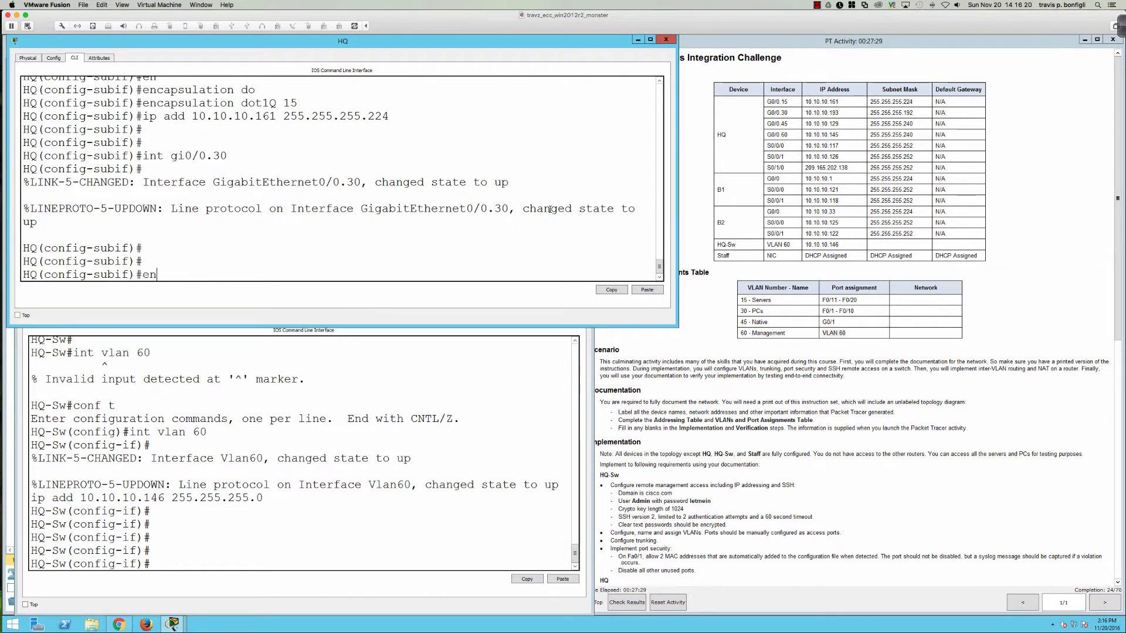
{"action": "key", "text": "Tab"}
{"action": "key", "text": "BackSpace"}
{"action": "type", "text": "c"}
{"action": "key", "text": "Tab"}
{"action": "type", "text": "do"}
{"action": "key", "text": "Tab"}
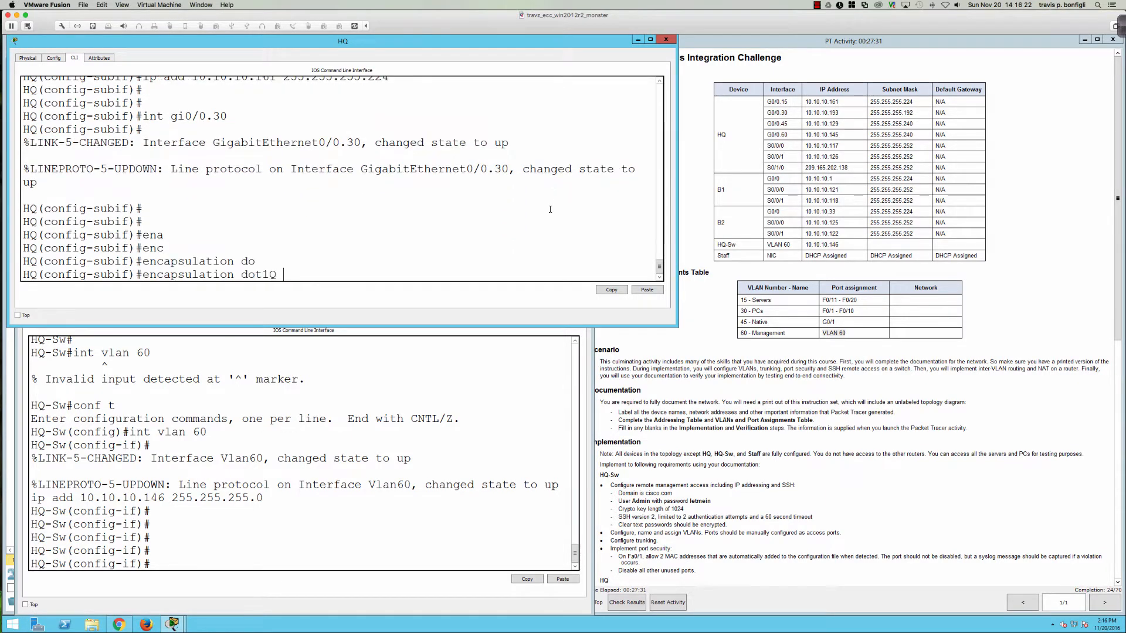
{"action": "type", "text": "30"}
{"action": "key", "text": "Return"}
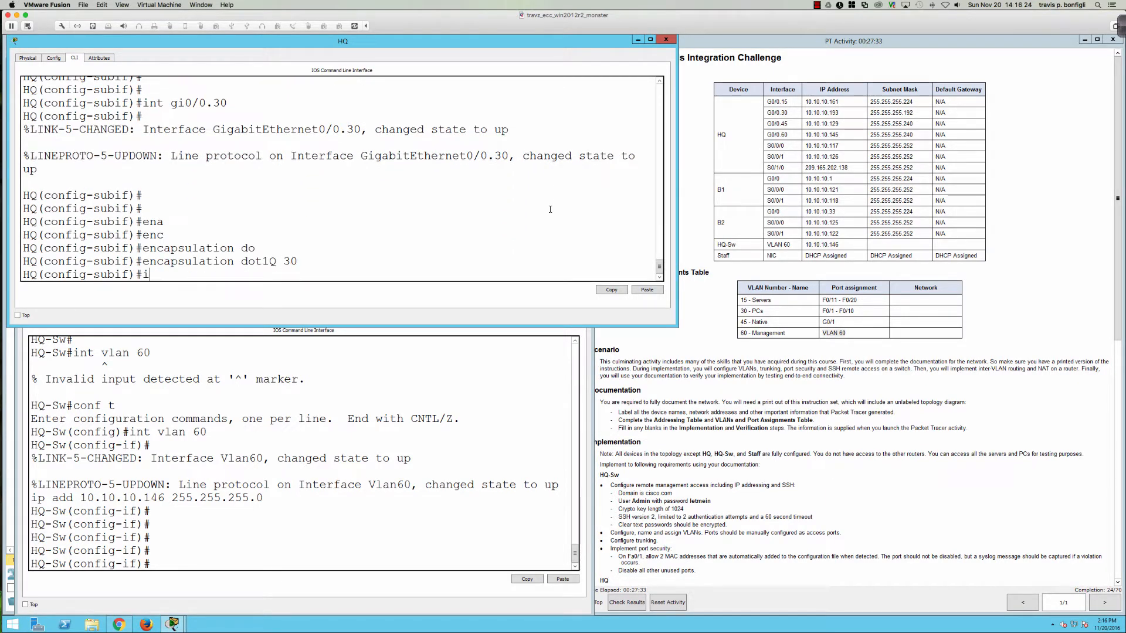
Step: Give Gi0/0.30 10.10.10.193 255.255.255.192, bring it up, and create subinterface Gi0/0.45
{"action": "type", "text": "ip add"}
{"action": "key", "text": "Tab"}
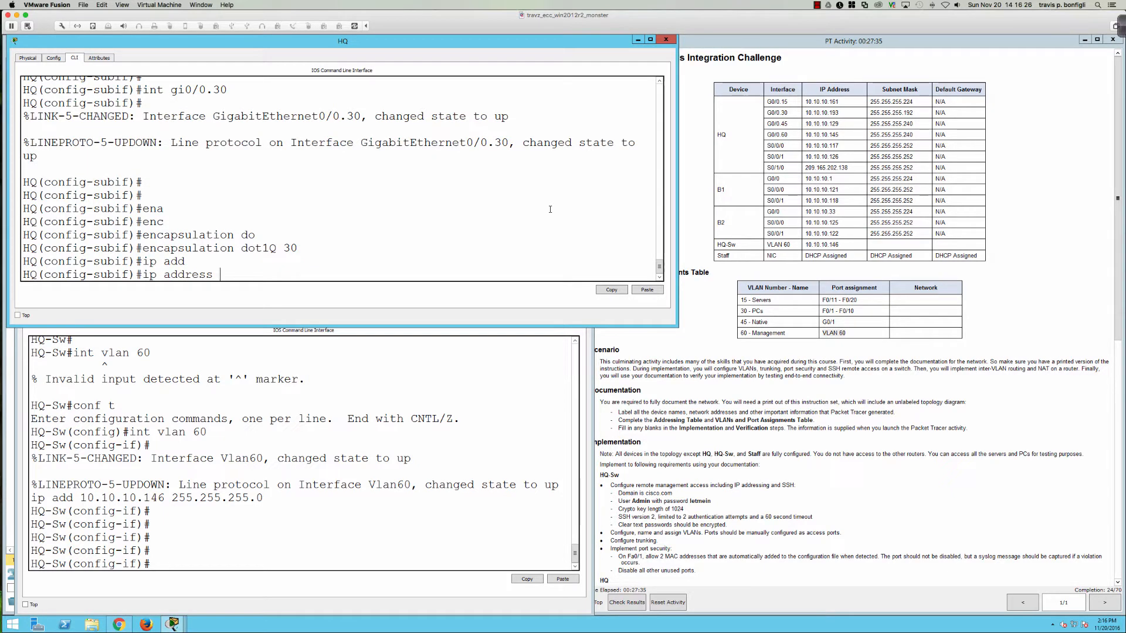
{"action": "type", "text": "10.10.10.193"}
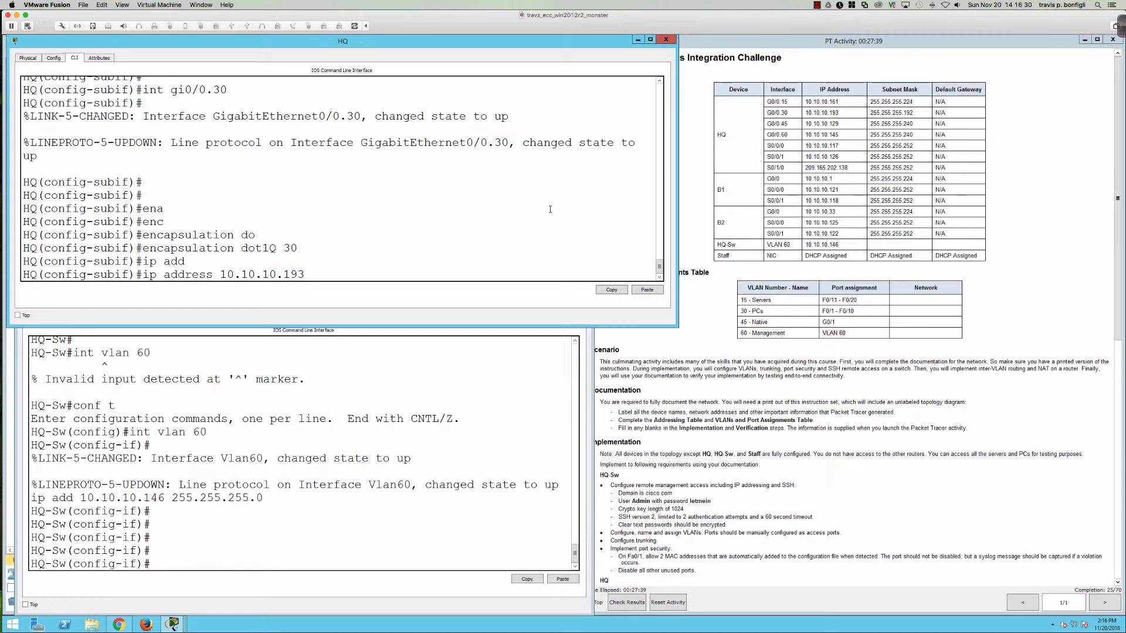
{"action": "type", "text": " 255.255.255.192"}
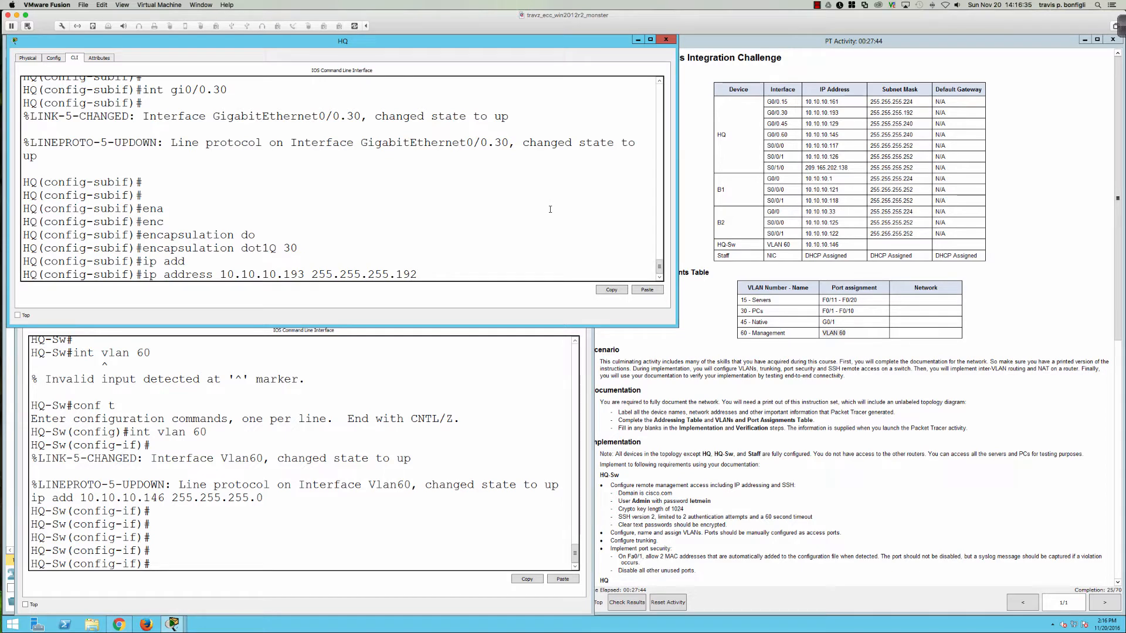
{"action": "key", "text": "Return"}
{"action": "type", "text": "no shut"}
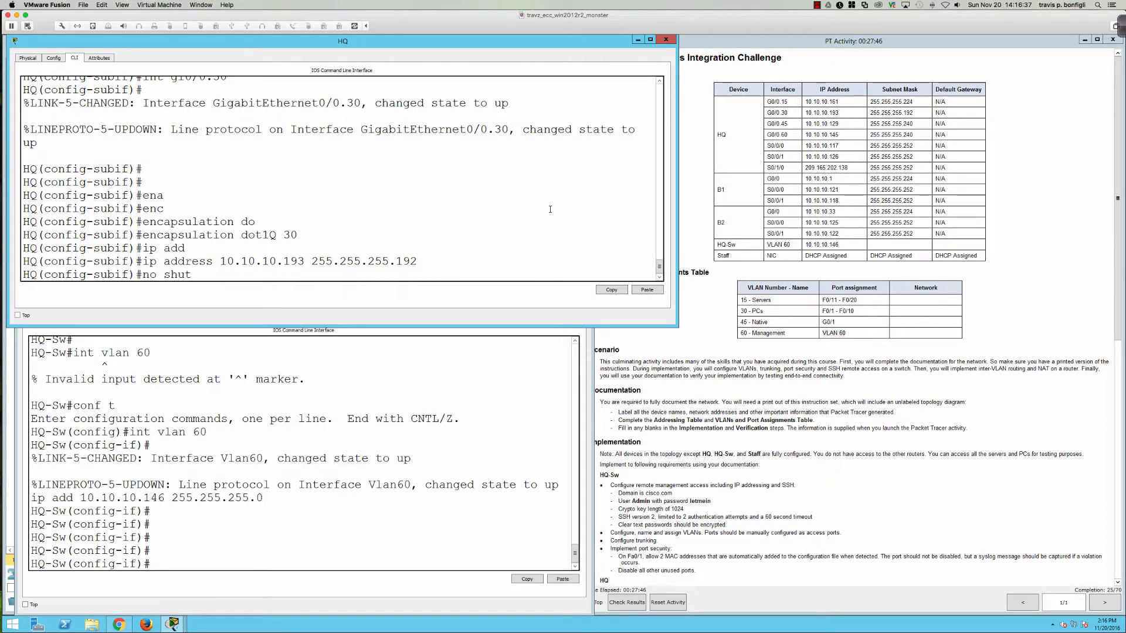
{"action": "key", "text": "Return"}
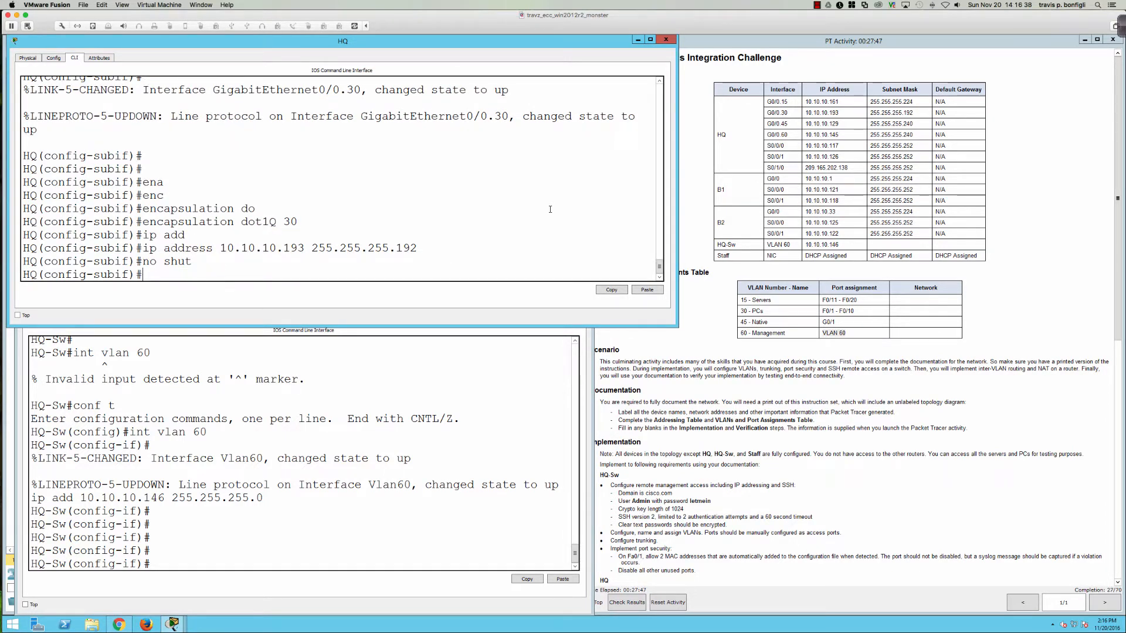
{"action": "type", "text": "int gi0/0.45"}
{"action": "key", "text": "Return"}
{"action": "key", "text": "Return"}
{"action": "key", "text": "Return"}
{"action": "key", "text": "Return"}
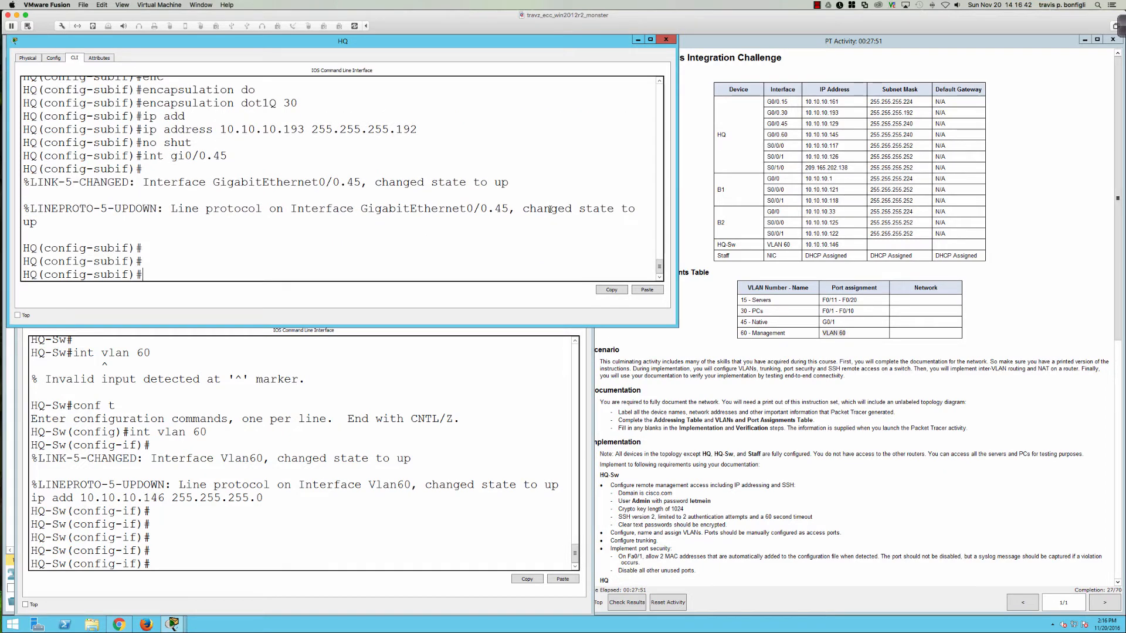
Step: Tag Gi0/0.45 with dot1Q VLAN 45 and address it 10.10.10.145 255.255.255.240
{"action": "type", "text": "en"}
{"action": "key", "text": "Tab"}
{"action": "type", "text": "do"}
{"action": "key", "text": "Tab"}
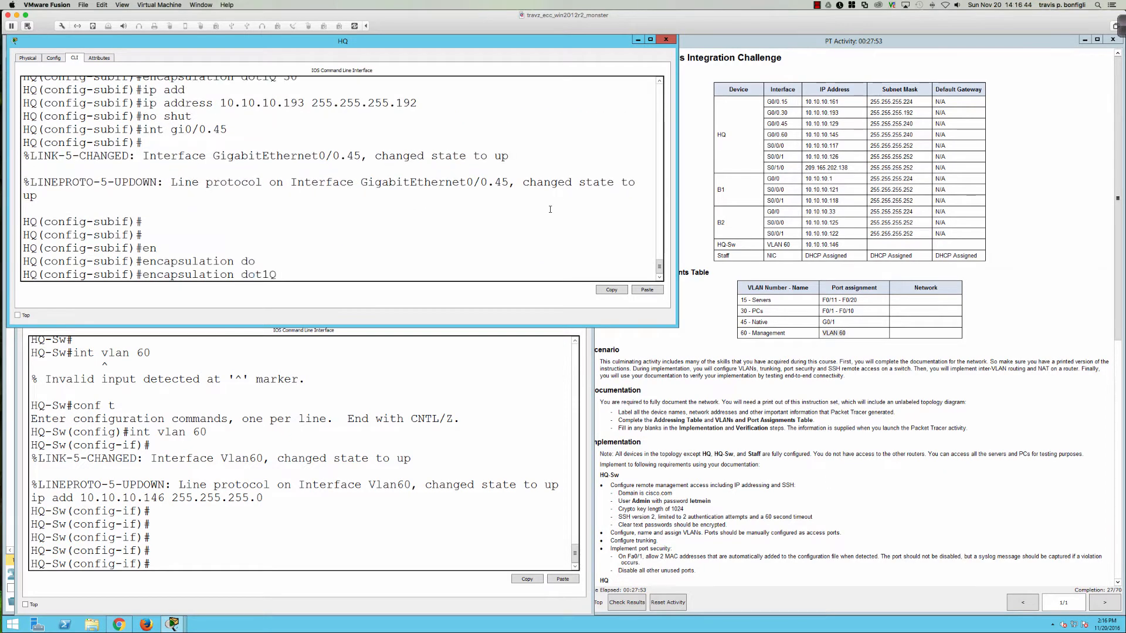
{"action": "type", "text": "45"}
{"action": "key", "text": "Return"}
{"action": "type", "text": "ip "}
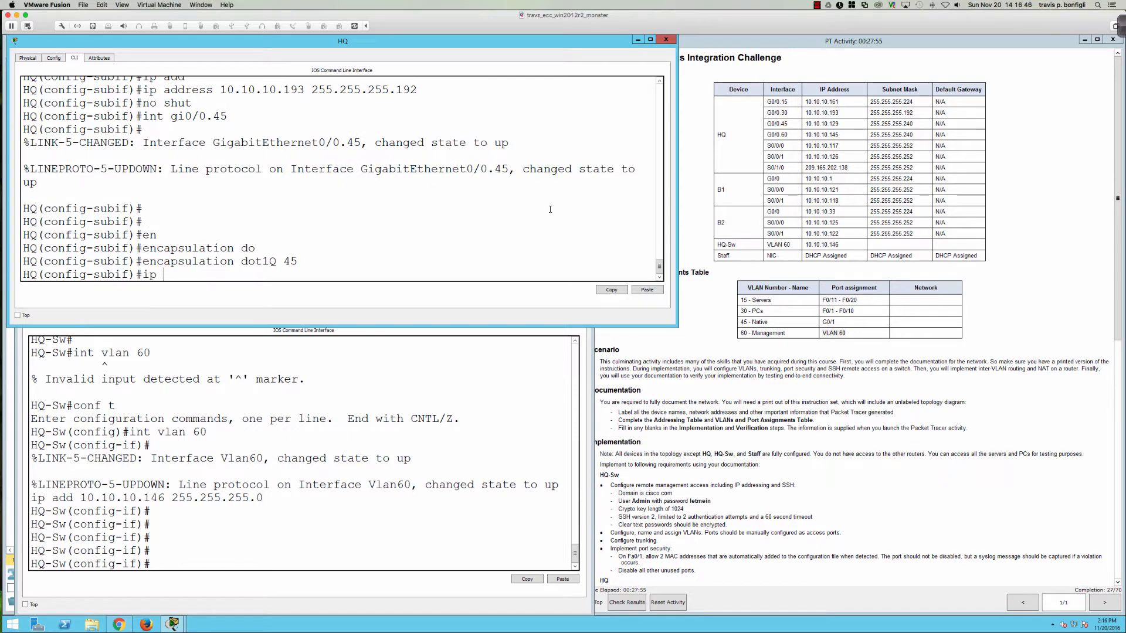
{"action": "type", "text": "add 10.10"}
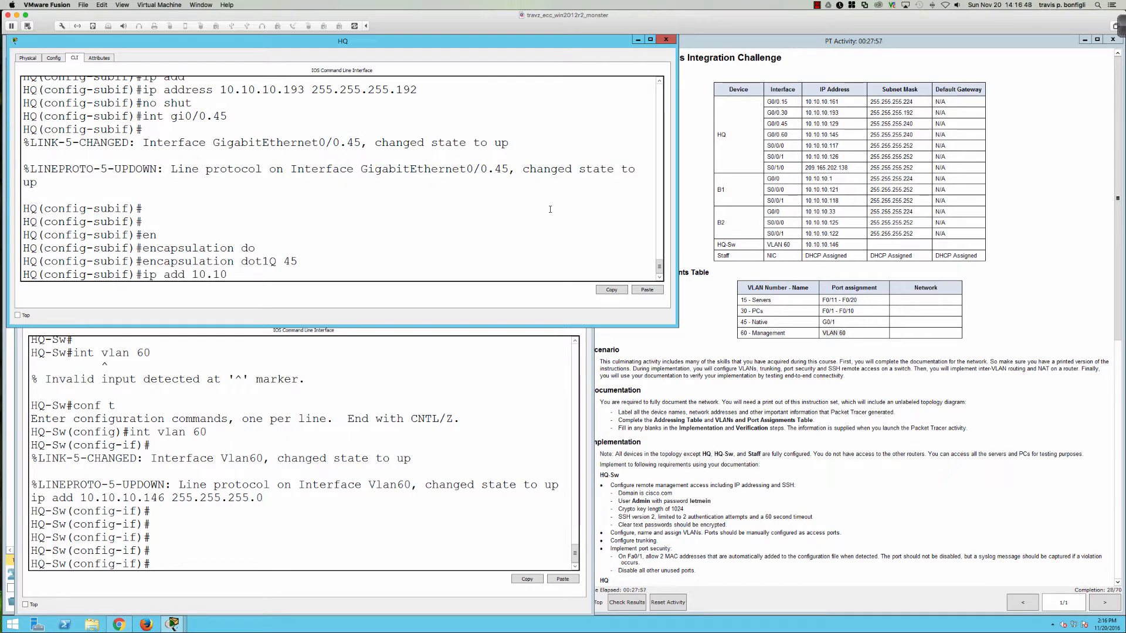
{"action": "type", "text": ".10.145 255.255.255."}
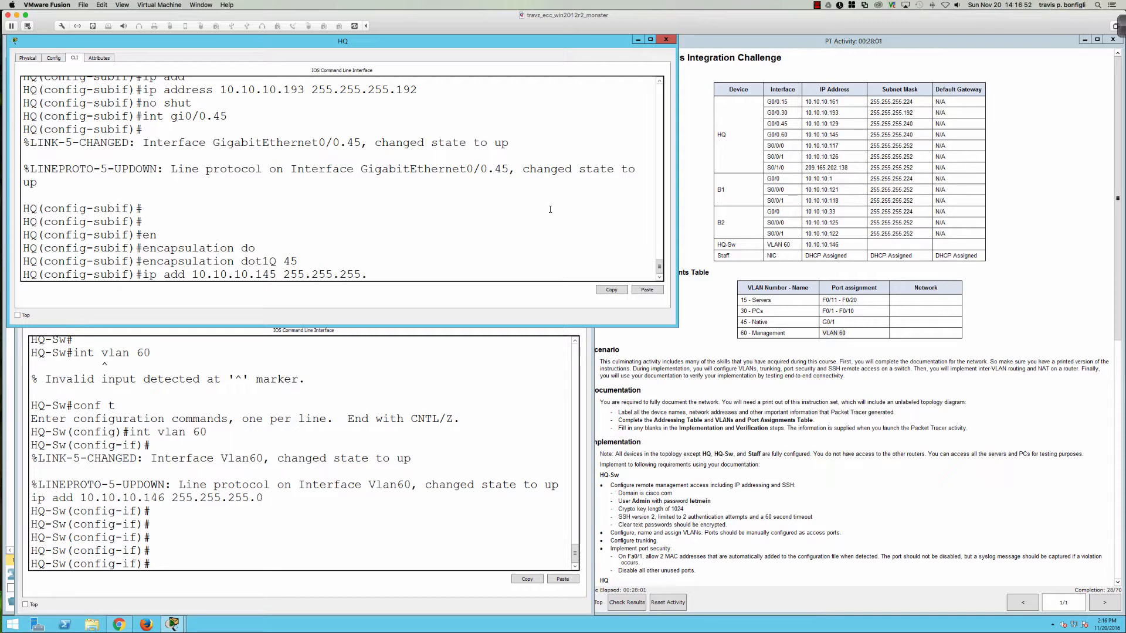
{"action": "type", "text": "240"}
{"action": "key", "text": "Return"}
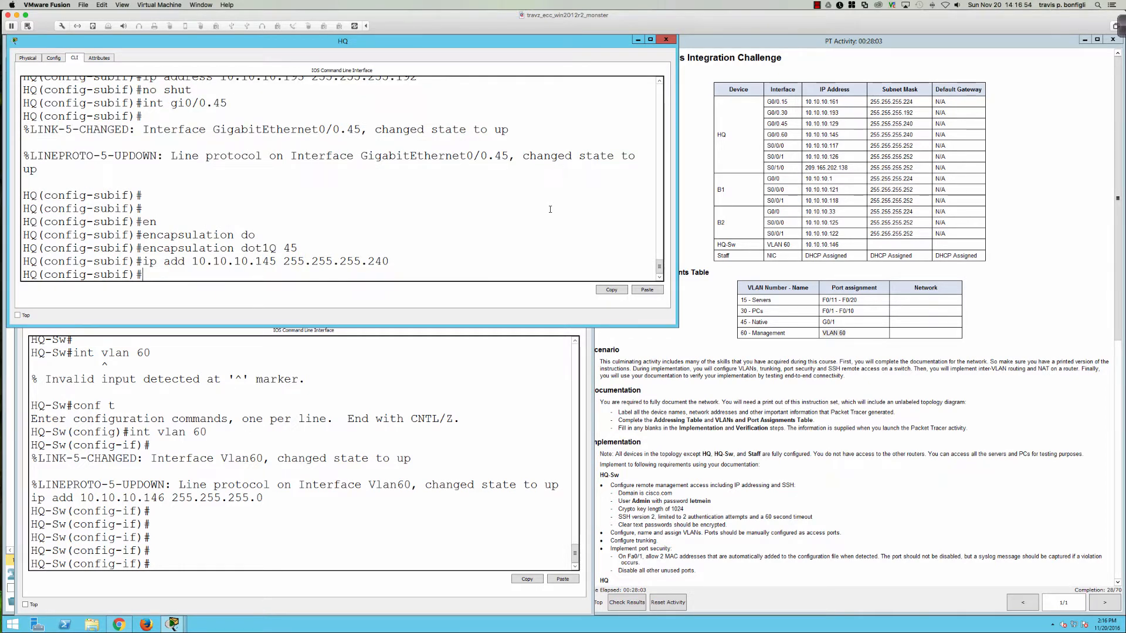
Step: Create subinterface Gi0/0.60 with dot1Q VLAN 60 encapsulation
{"action": "type", "text": "int gi0/0.60"}
{"action": "key", "text": "Return"}
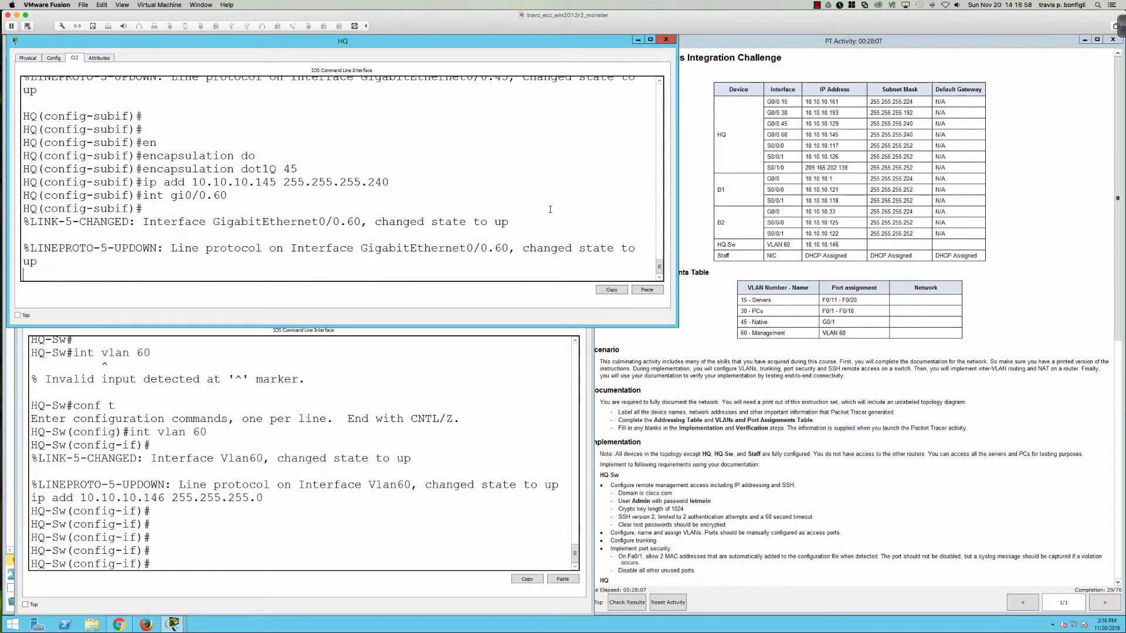
{"action": "key", "text": "Return"}
{"action": "key", "text": "Return"}
{"action": "type", "text": "en"}
{"action": "key", "text": "Tab"}
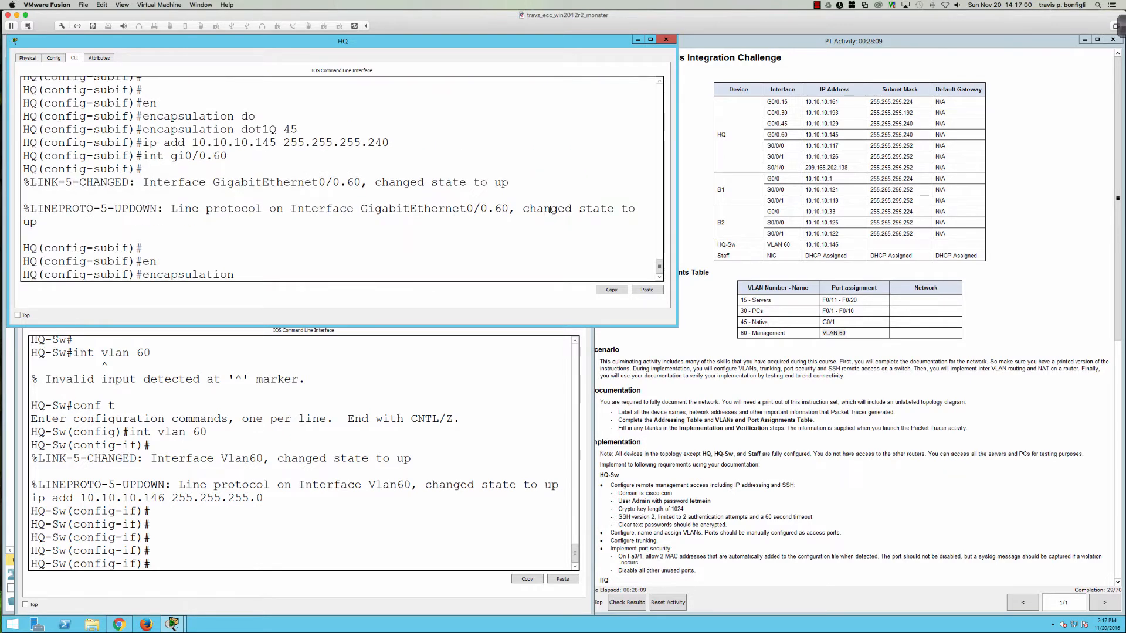
{"action": "type", "text": "do"}
{"action": "key", "text": "Tab"}
{"action": "type", "text": "60"}
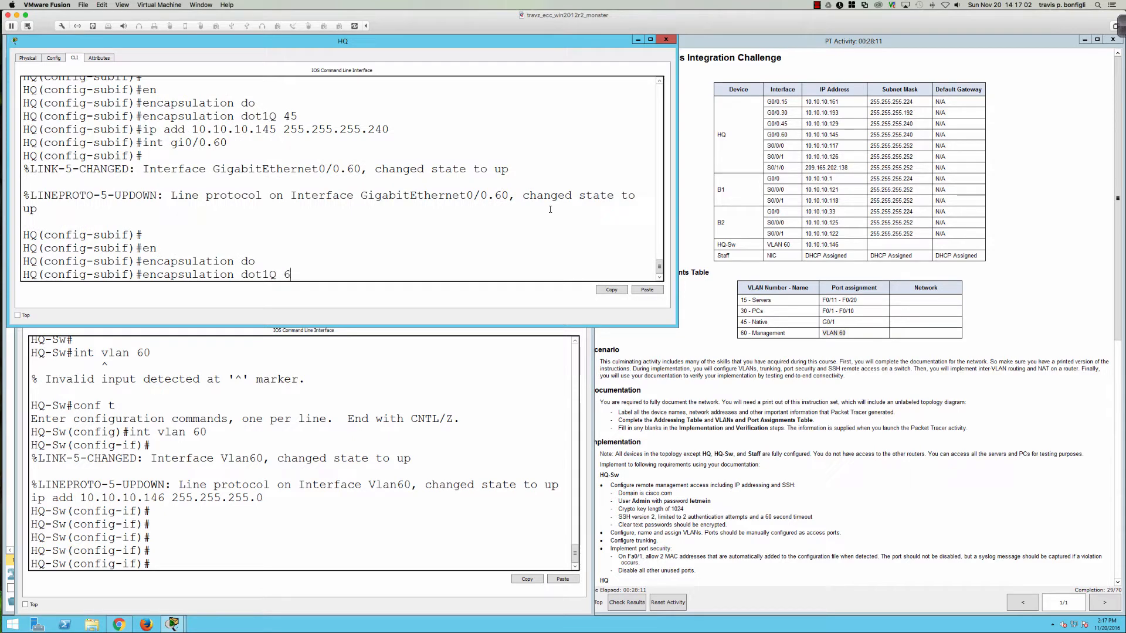
{"action": "key", "text": "Return"}
Step: Try assigning 10.10.10.145 255.255.255.240 to Gi0/0.60, which is rejected as overlapping
{"action": "type", "text": "ip add 10"}
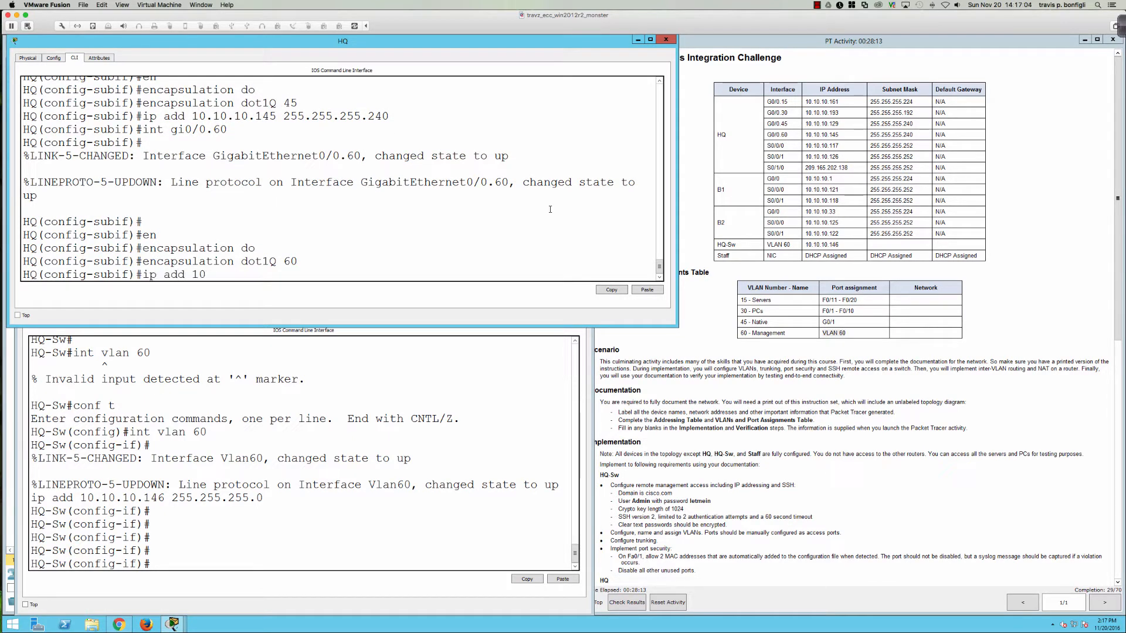
{"action": "type", "text": ".10.10.10.145 255.255.255."}
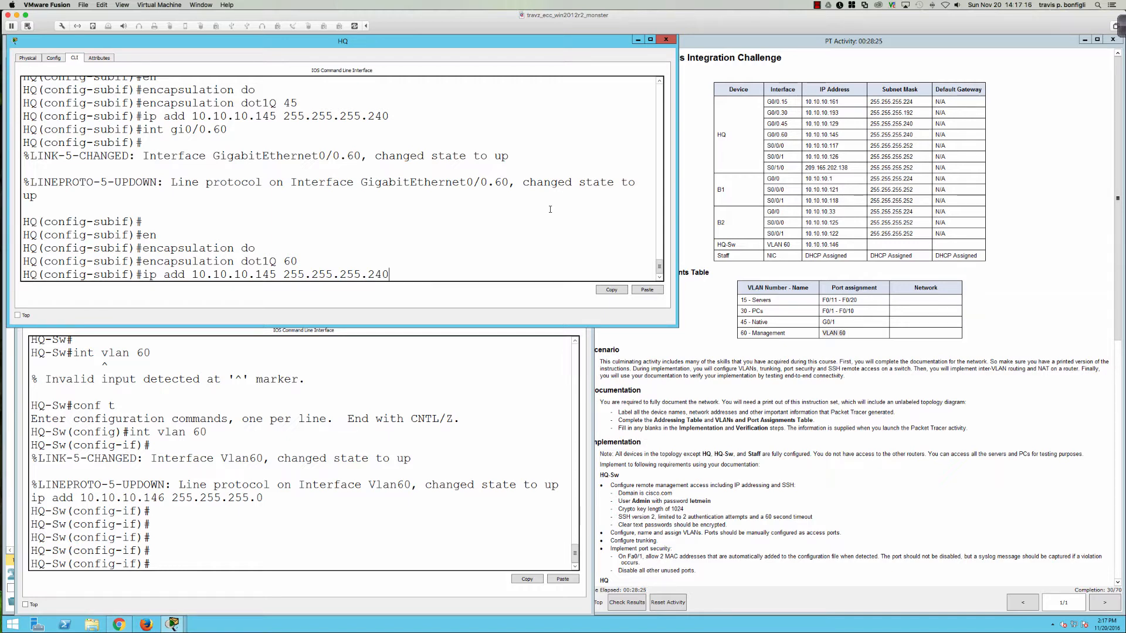
{"action": "type", "text": "240"}
{"action": "key", "text": "Return"}
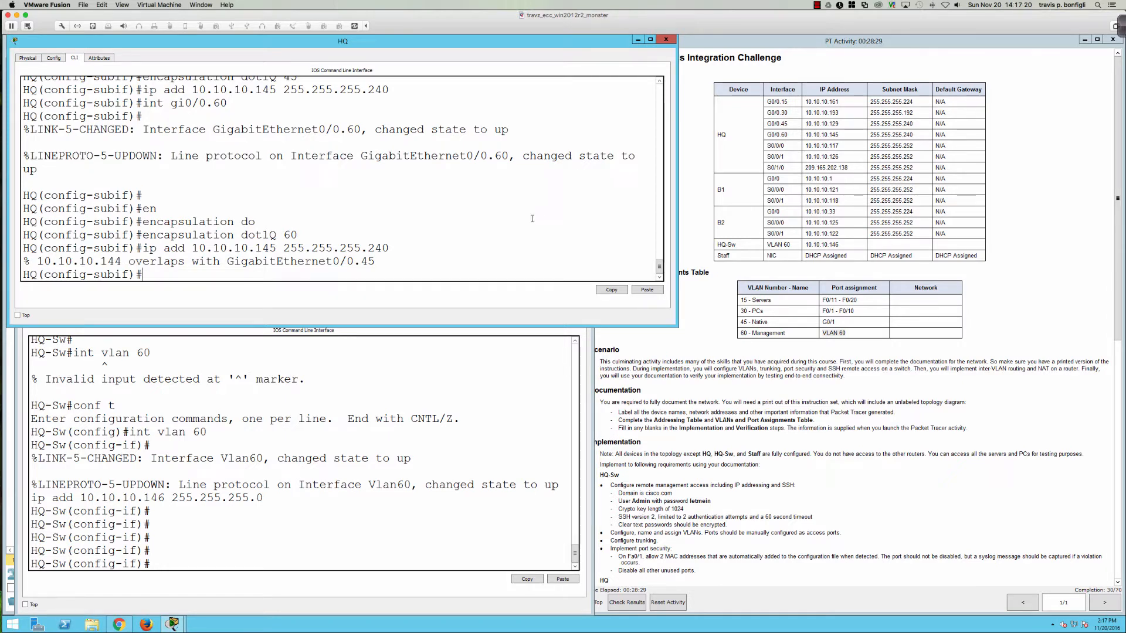
{"action": "left_click", "coordinate": [366, 444]}
Step: Try to remove HQ-Sw's old Vlan60 address 10.10.10.146 255.255.255.0
{"action": "key", "text": "Up"}
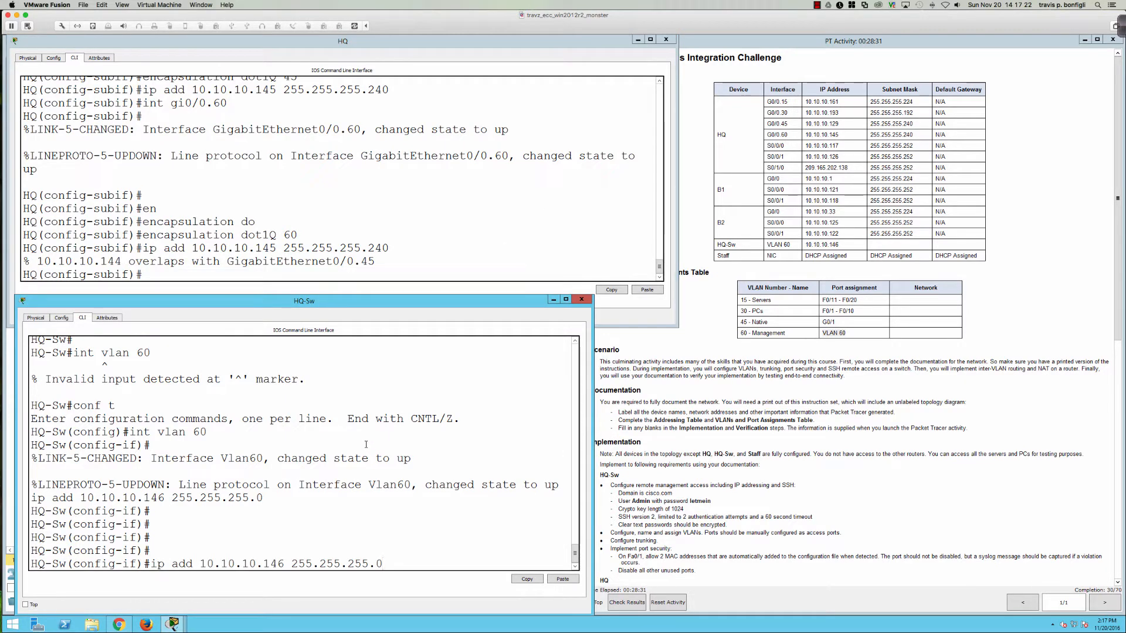
{"action": "key", "text": "ctrl+a"}
{"action": "type", "text": "no"}
{"action": "key", "text": "Return"}
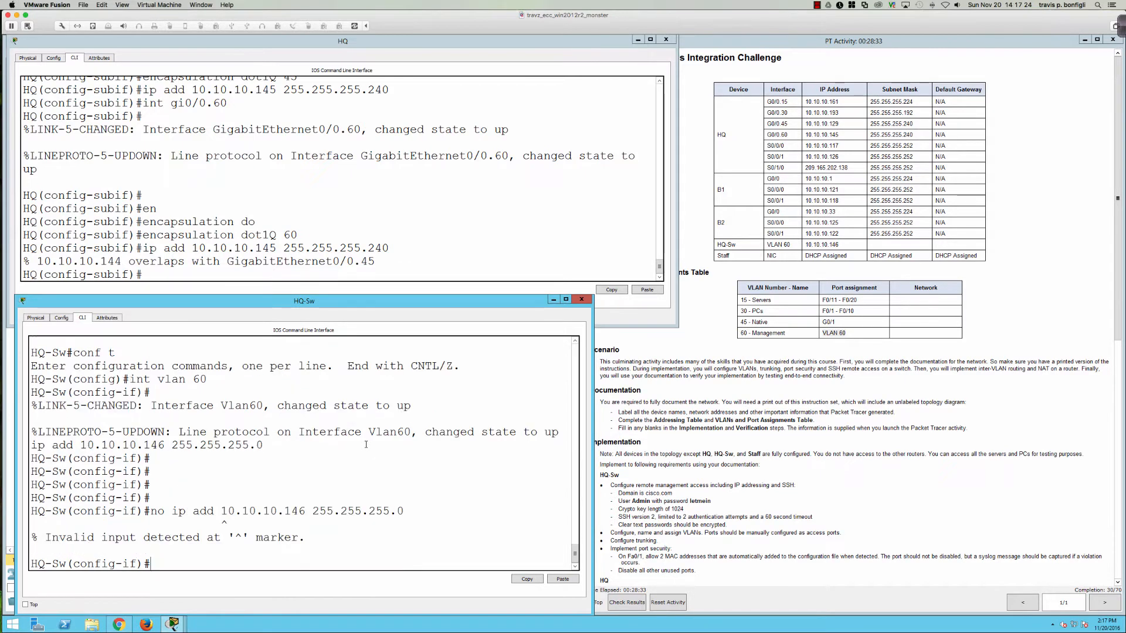
{"action": "key", "text": "Up"}
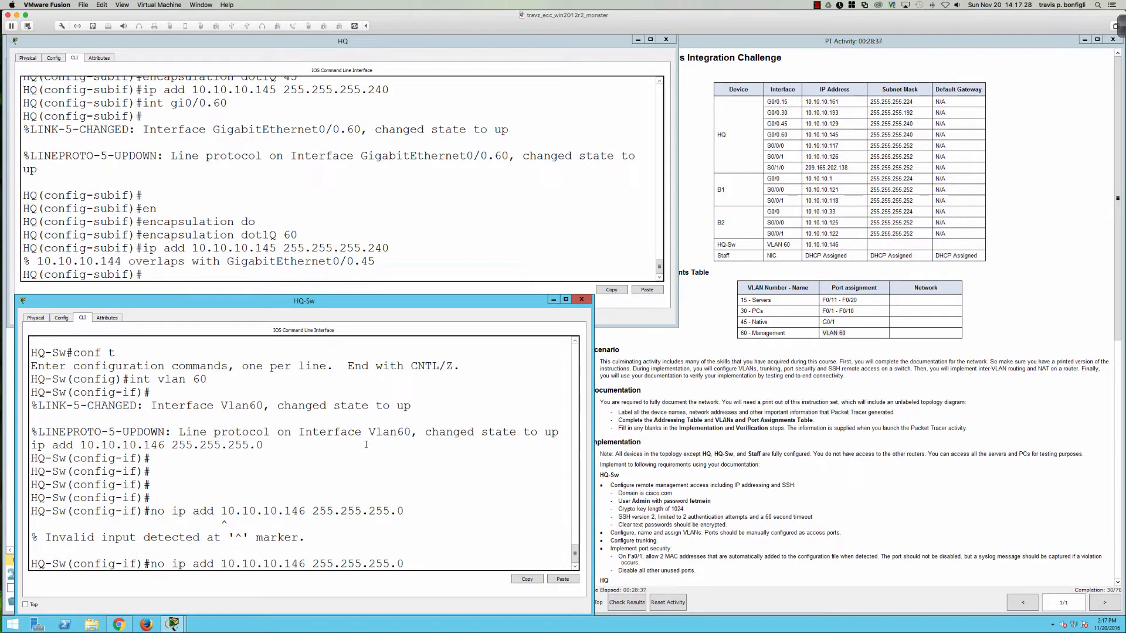
{"action": "key", "text": "Return"}
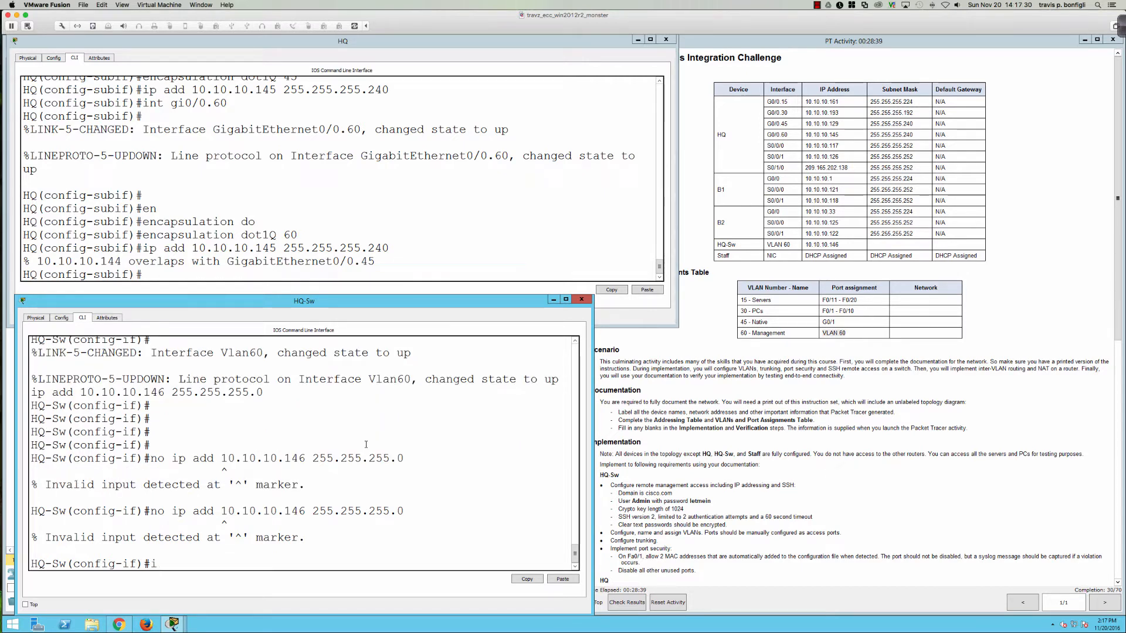
{"action": "type", "text": "int vlan 60"}
{"action": "key", "text": "Return"}
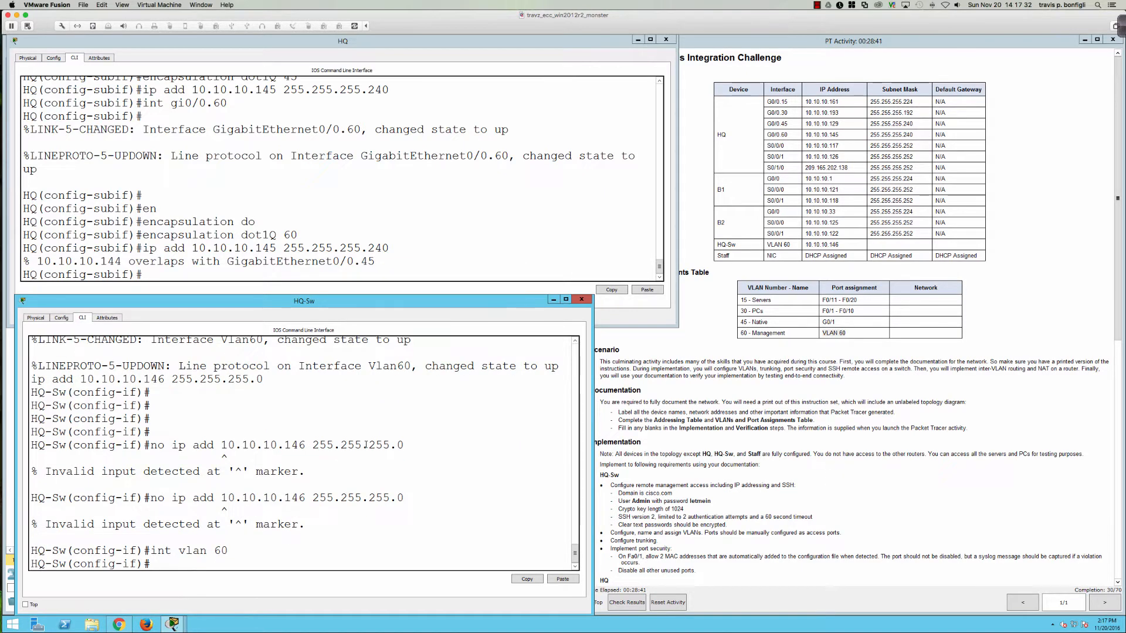
{"action": "type", "text": "no ip add 10.10"}
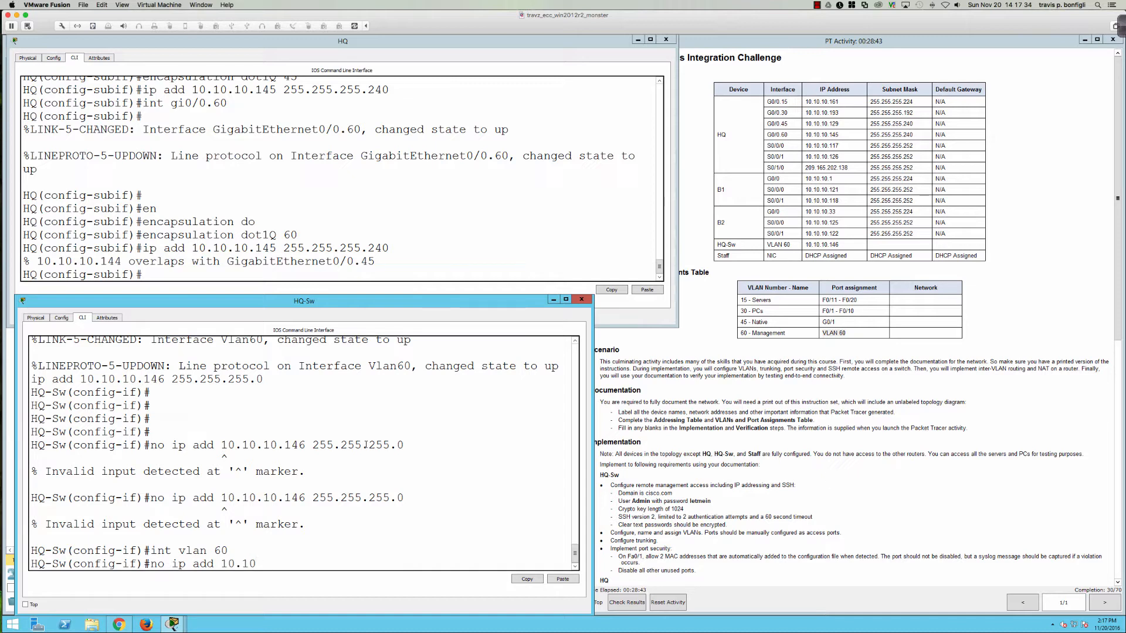
{"action": "type", "text": ".10."}
{"action": "type", "text": "146 255.255.255.0"}
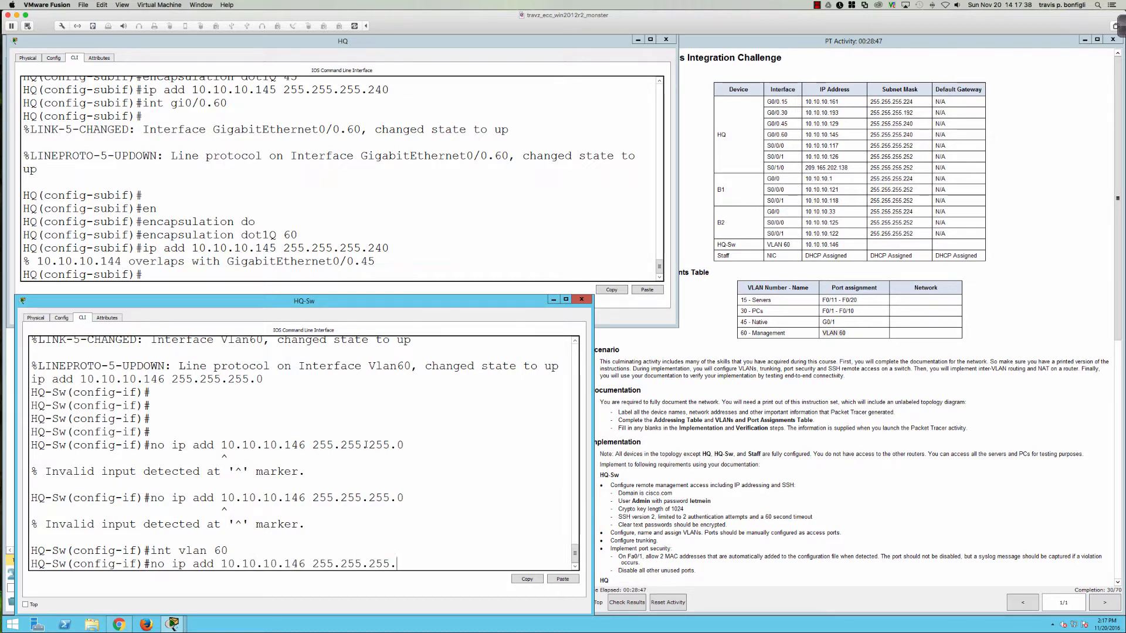
{"action": "key", "text": "Return"}
Step: Review HQ-Sw's running configuration and delete the Vlan60 interface
{"action": "type", "text": "do s"}
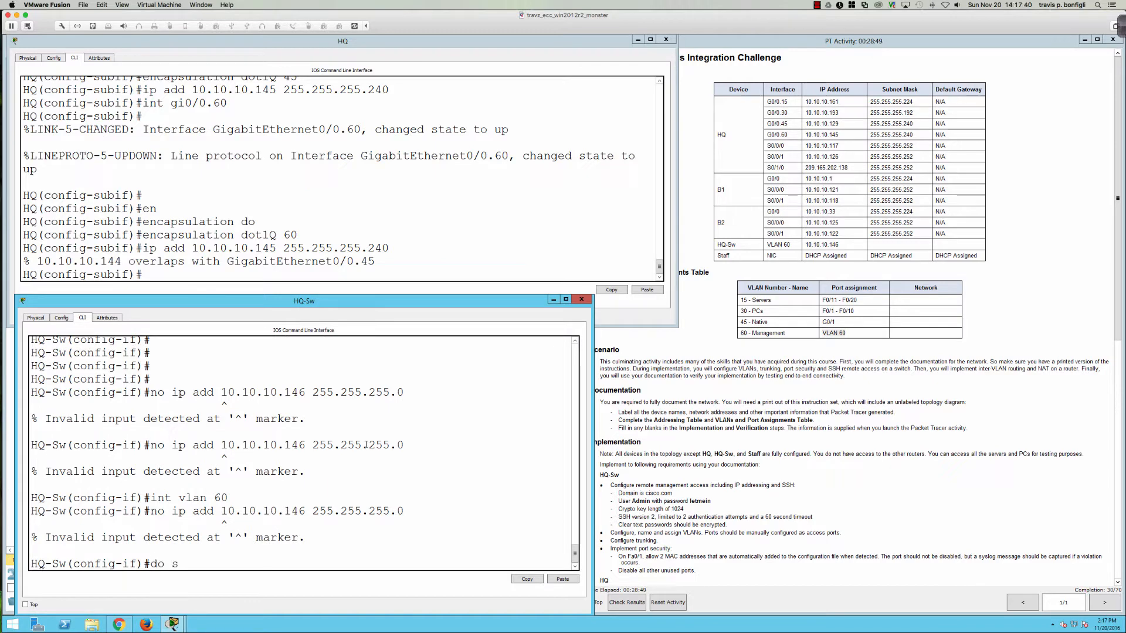
{"action": "type", "text": "h run"}
{"action": "key", "text": "Return"}
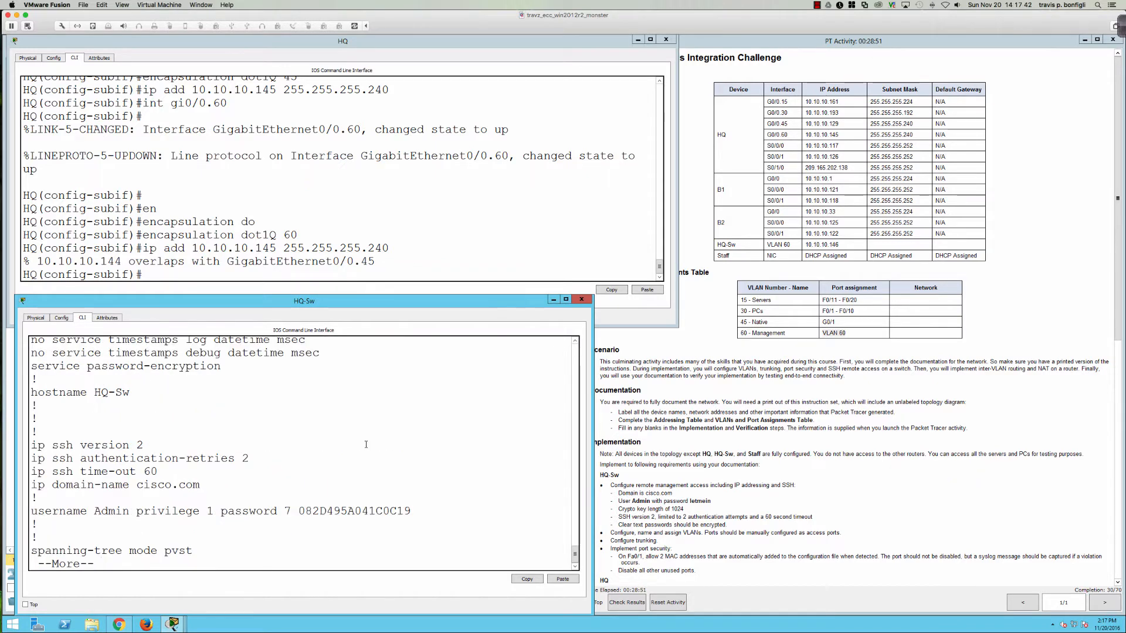
{"action": "key", "text": "space"}
{"action": "key", "text": "space"}
{"action": "key", "text": "space"}
{"action": "key", "text": "space"}
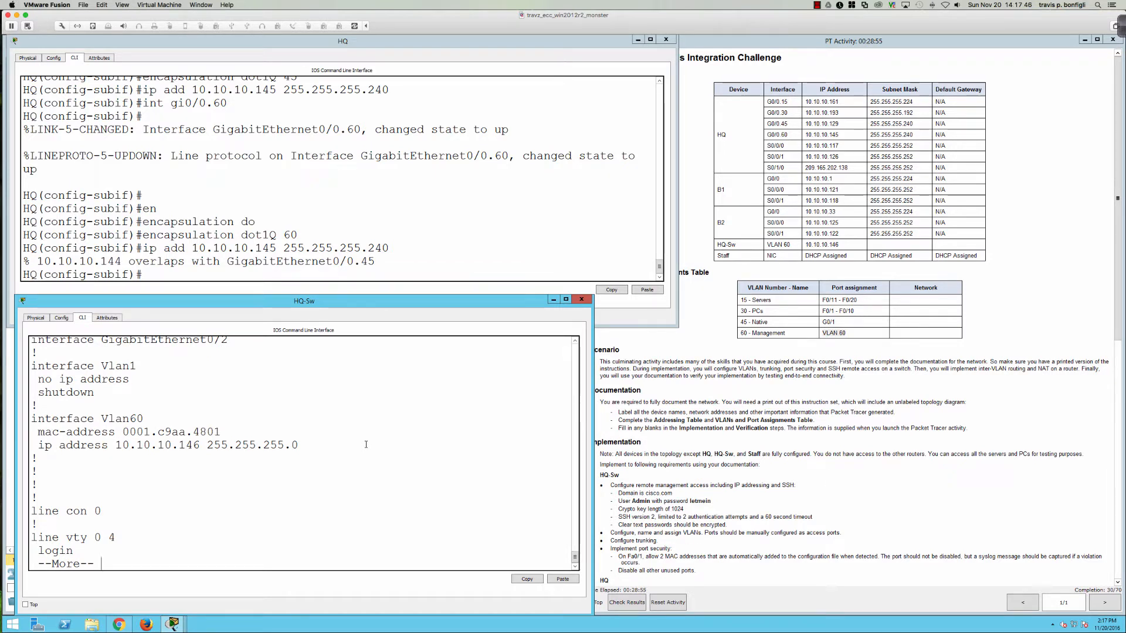
{"action": "key", "text": "q"}
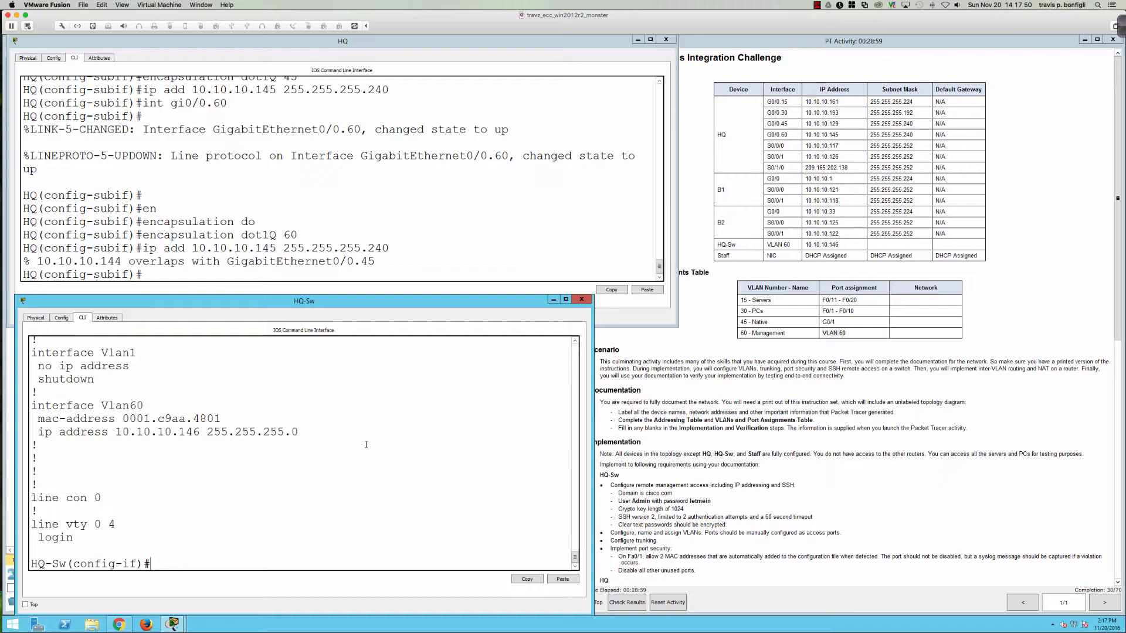
{"action": "type", "text": "exit"}
{"action": "key", "text": "Return"}
{"action": "type", "text": "no"}
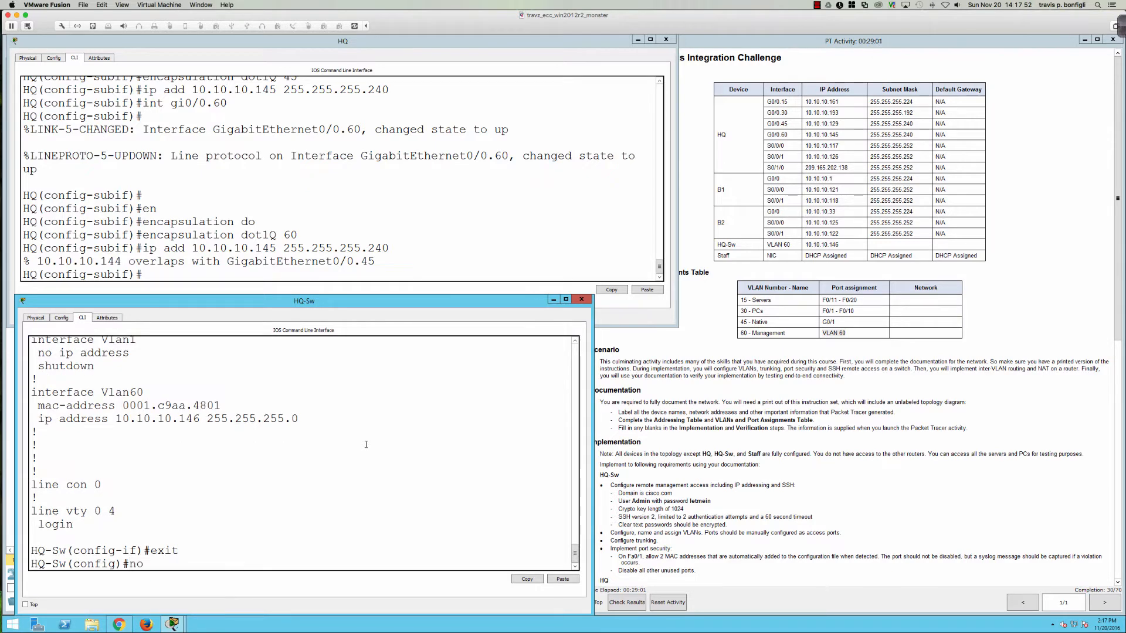
{"action": "type", "text": " int vlan 60"}
{"action": "key", "text": "Return"}
Step: Recreate Vlan60 as 10.10.10.146 255.255.255.240, enable it, and ping HQ at 10.10.10.145
{"action": "key", "text": "Return"}
{"action": "key", "text": "Return"}
{"action": "key", "text": "Return"}
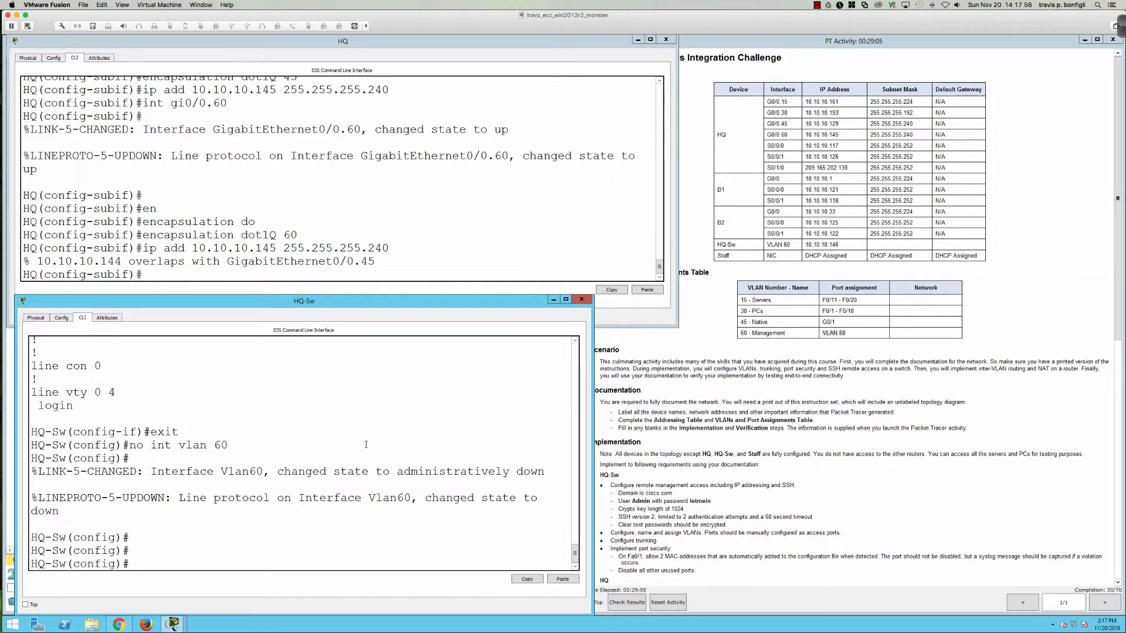
{"action": "type", "text": "int vlan 60"}
{"action": "key", "text": "Return"}
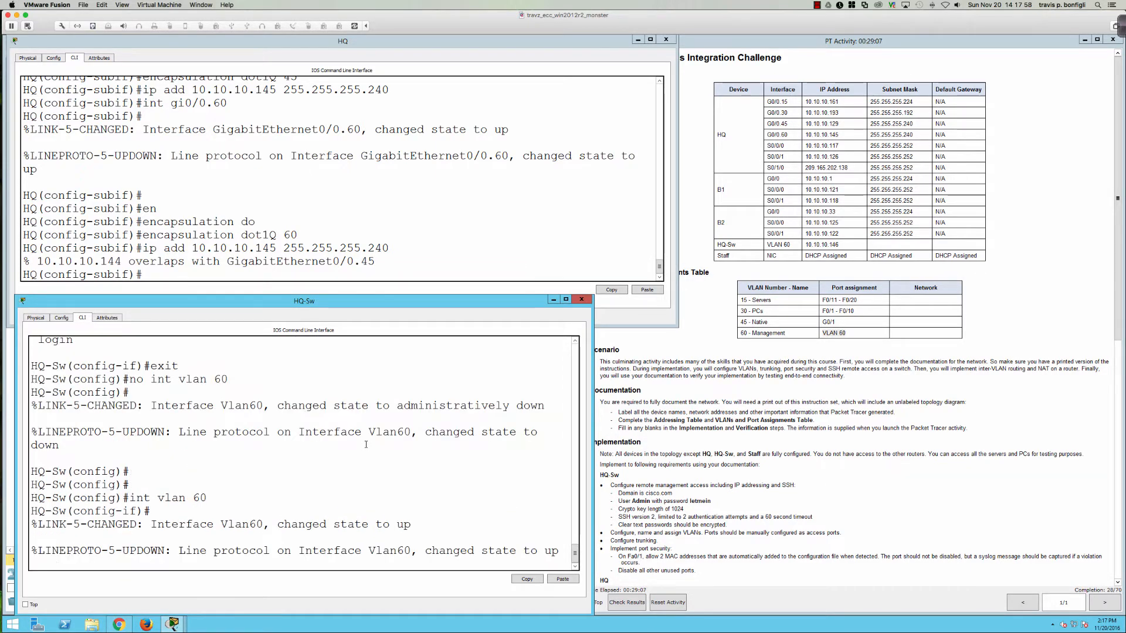
{"action": "key", "text": "Return"}
{"action": "key", "text": "Return"}
{"action": "type", "text": "ip add "}
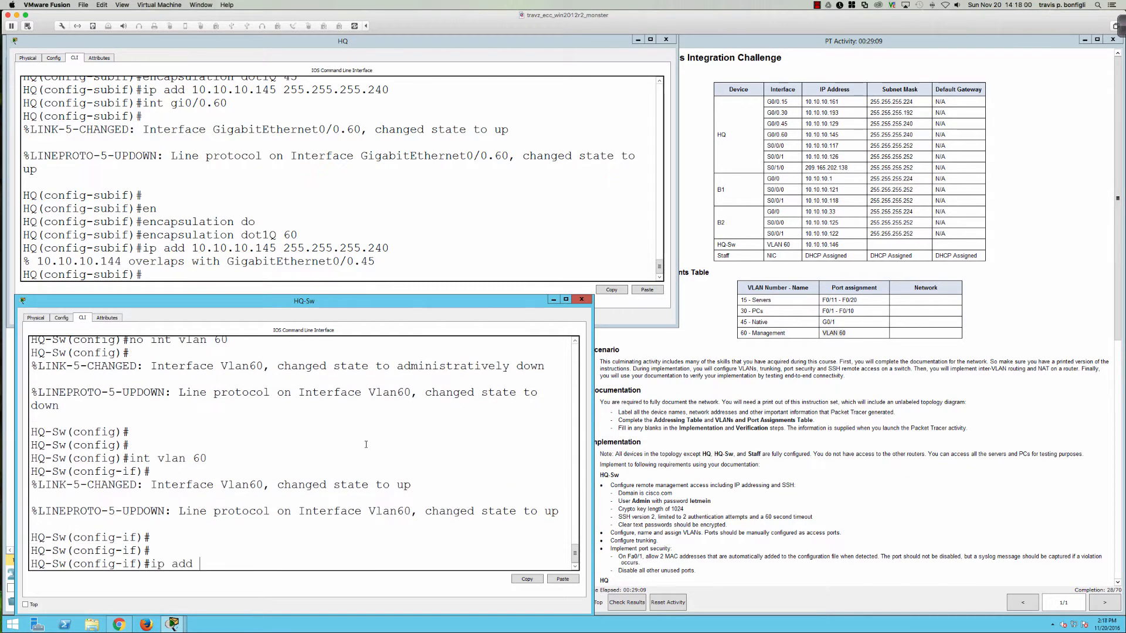
{"action": "type", "text": "10.10.10.14"}
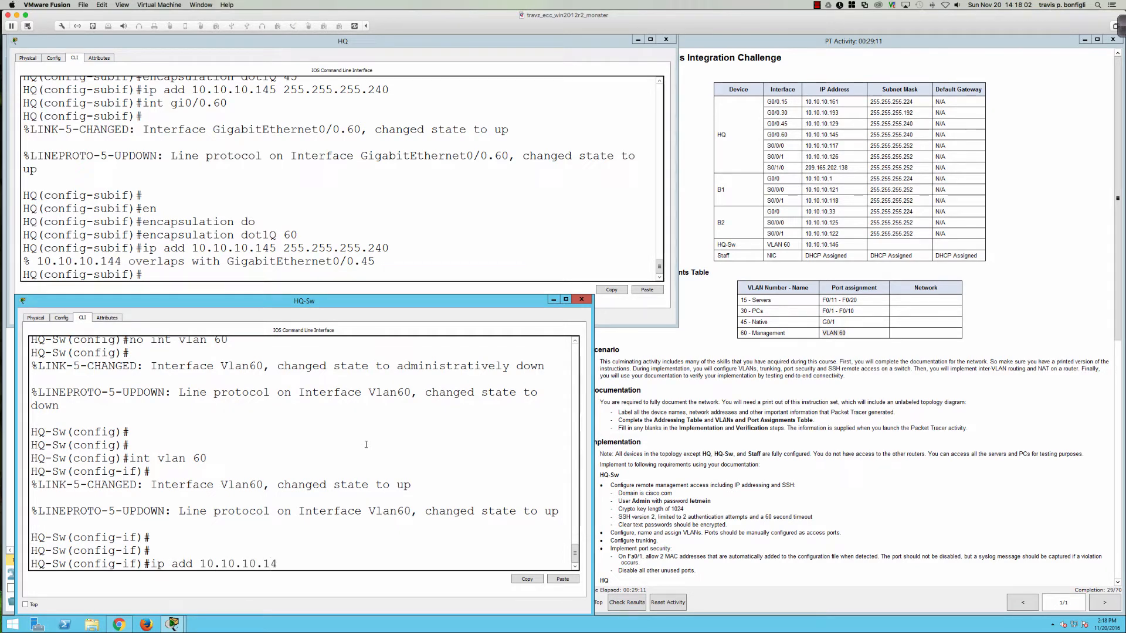
{"action": "type", "text": "6 255.255.255."}
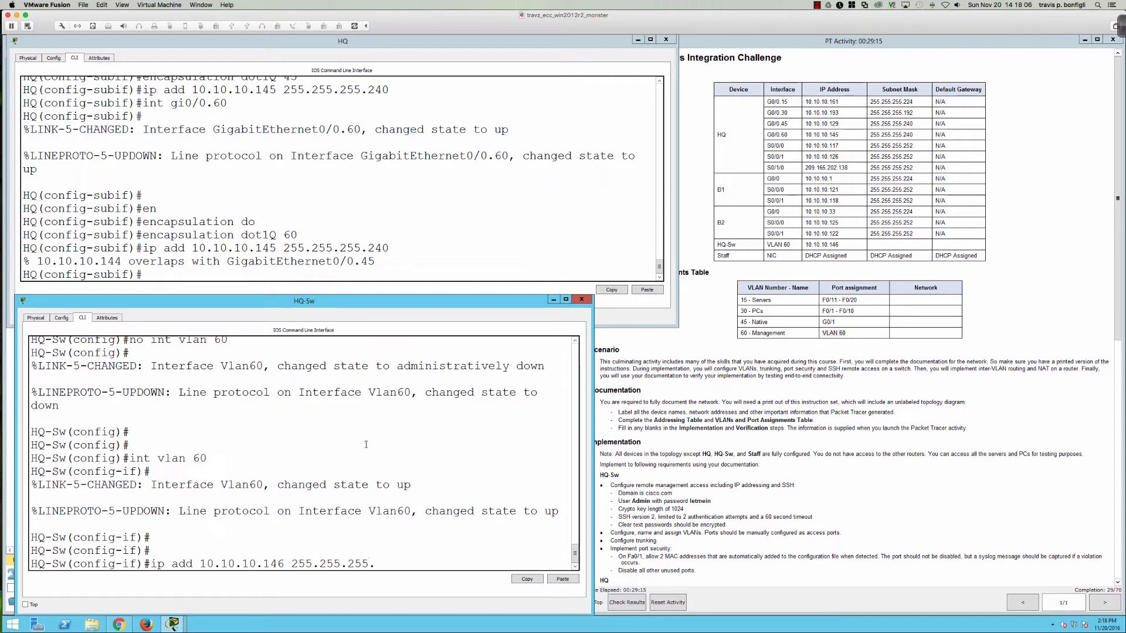
{"action": "type", "text": "240"}
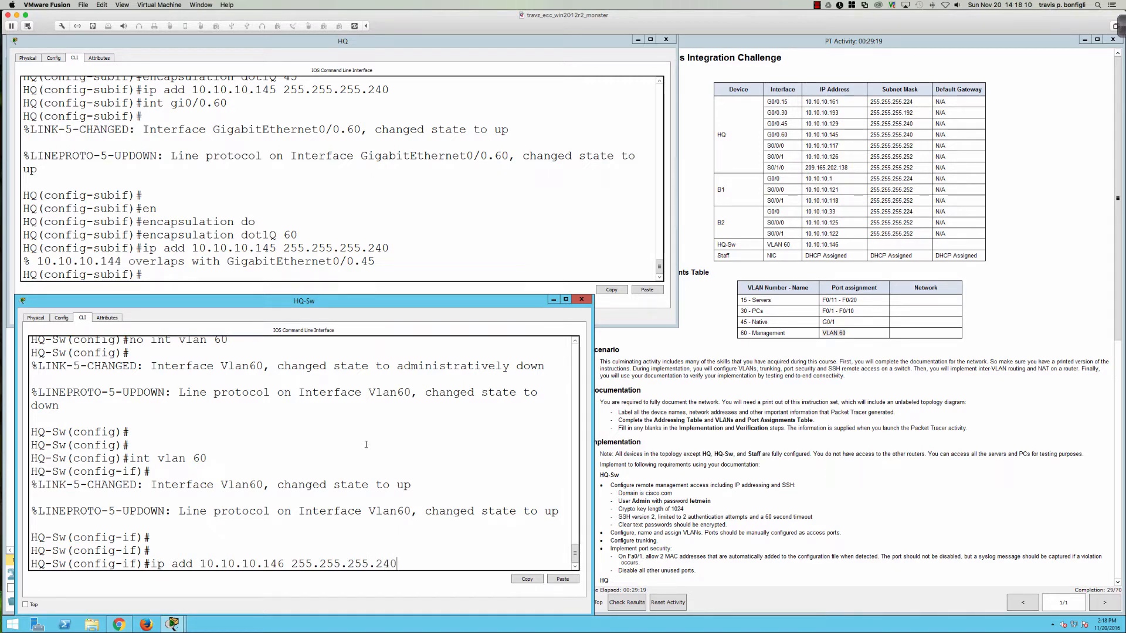
{"action": "key", "text": "Return"}
{"action": "type", "text": "no shut"}
{"action": "key", "text": "Return"}
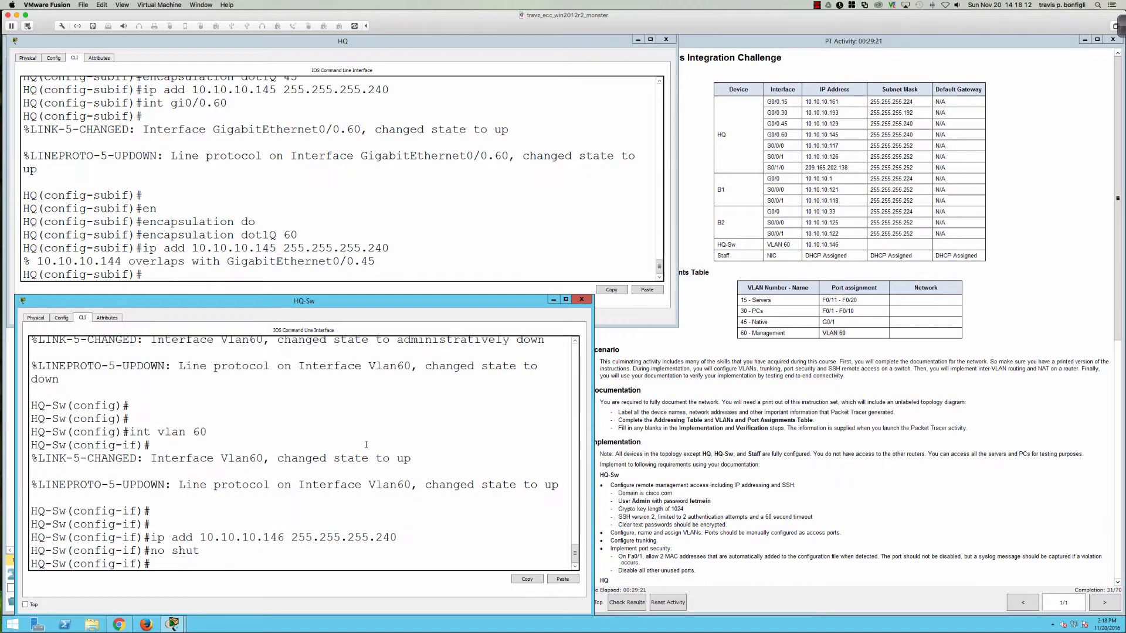
{"action": "type", "text": "do ping"}
{"action": "type", "text": " 1010"}
{"action": "type", "text": "10.10.145"}
{"action": "key", "text": "Return"}
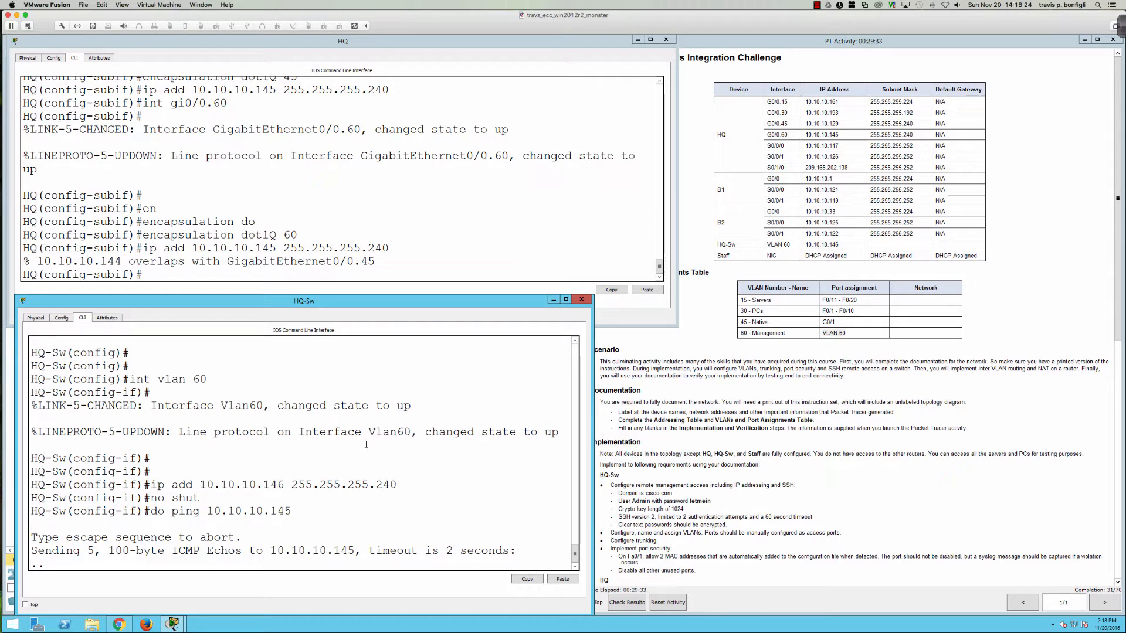
Step: Enable the HQ router's VLAN 60 subinterface with no shut
{"action": "left_click", "coordinate": [437, 243]}
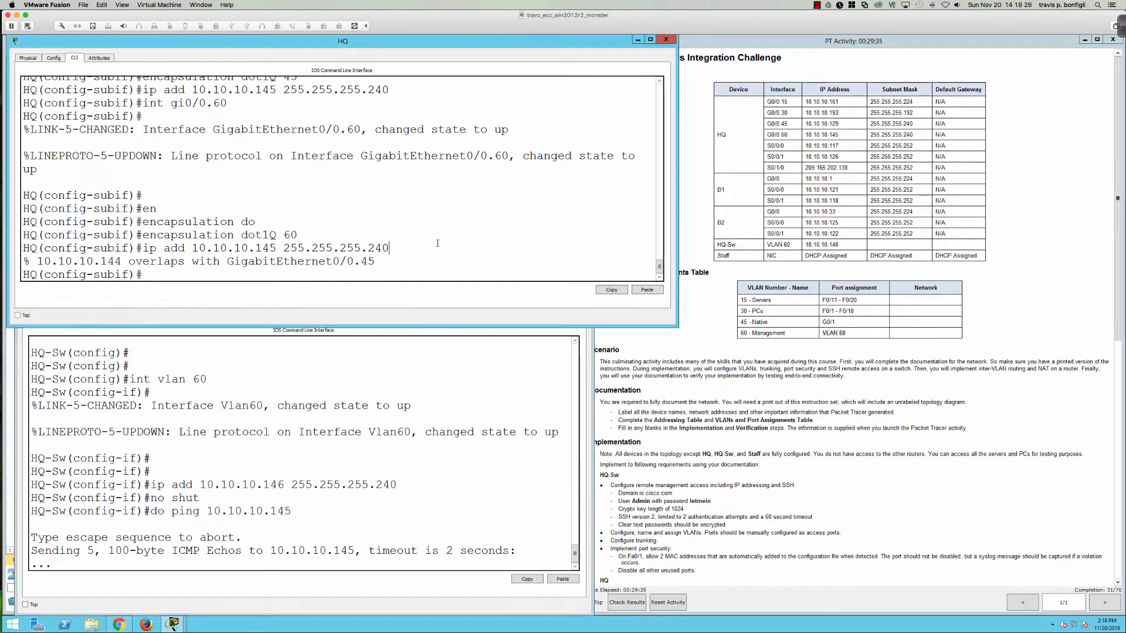
{"action": "key", "text": "Return"}
{"action": "key", "text": "Return"}
{"action": "key", "text": "Return"}
{"action": "type", "text": "no shut"}
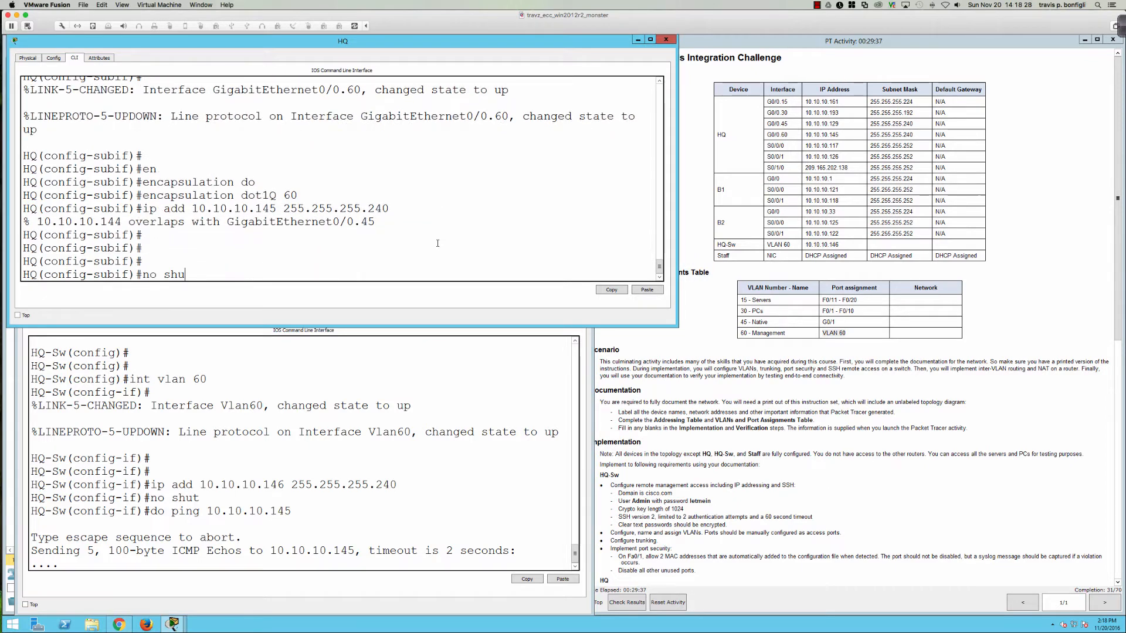
{"action": "key", "text": "Return"}
Step: List HQ's interface addresses, spotting 10.10.10.145 on Gi0/0.45, and retry 10.10.10.145 255.255.255.240
{"action": "type", "text": "do sh ip int bri"}
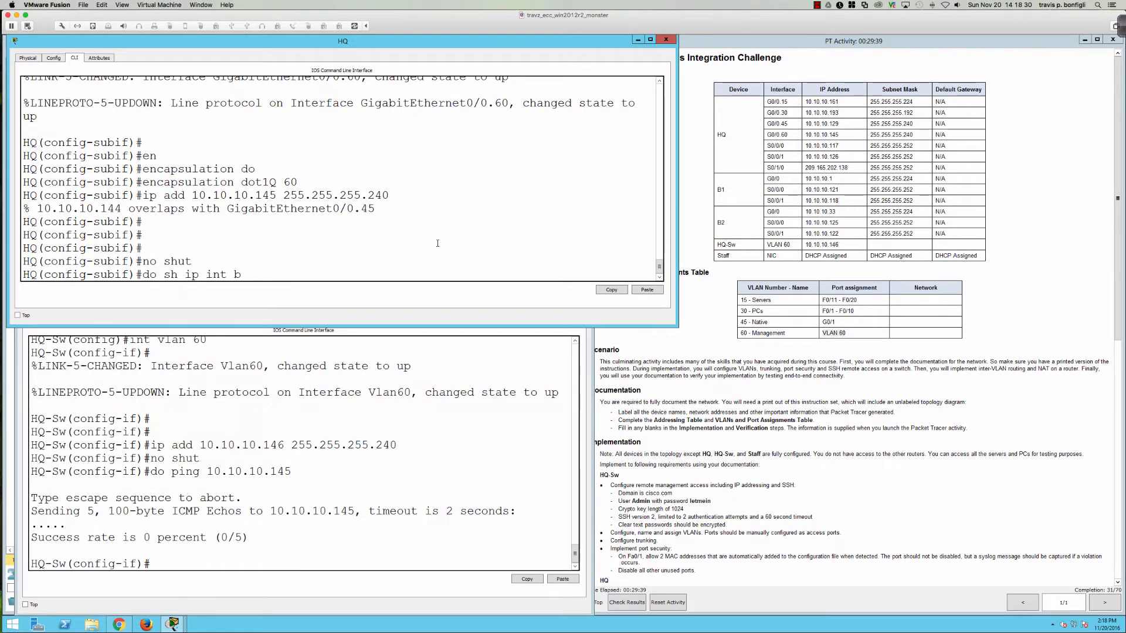
{"action": "key", "text": "Return"}
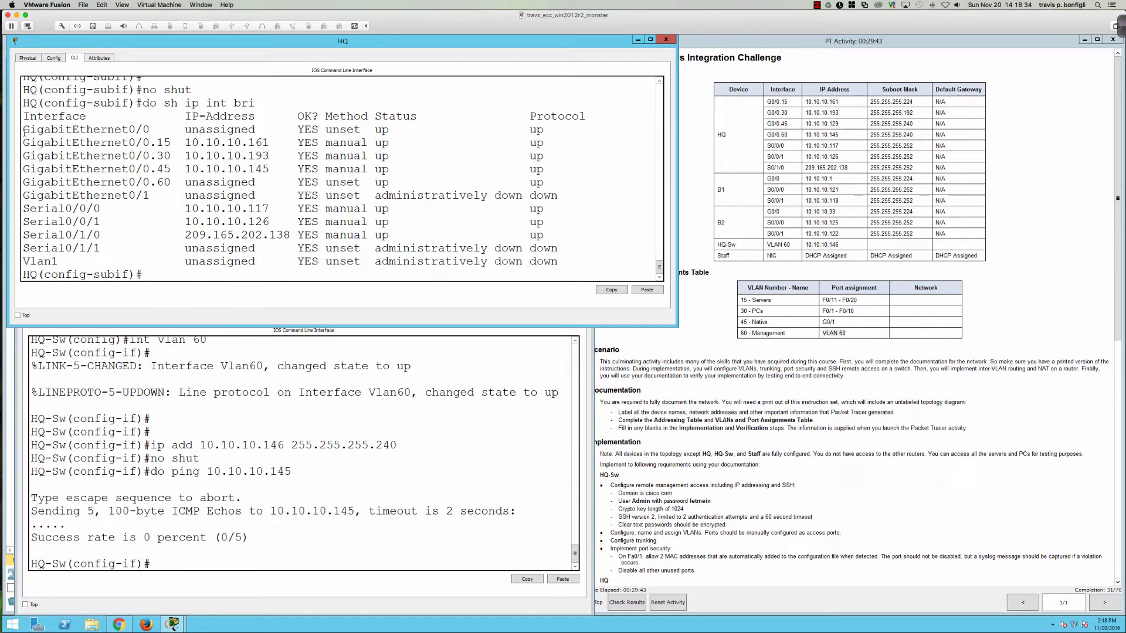
{"action": "left_click_drag", "start_coordinate": [23, 129], "coordinate": [551, 183]}
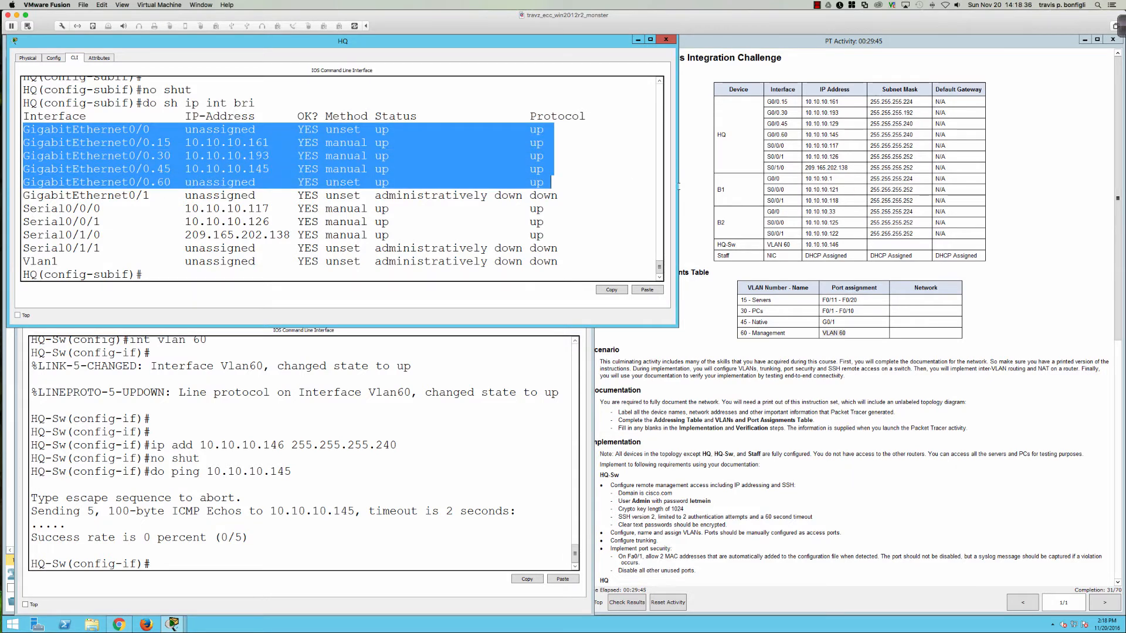
{"action": "left_click", "coordinate": [468, 207]}
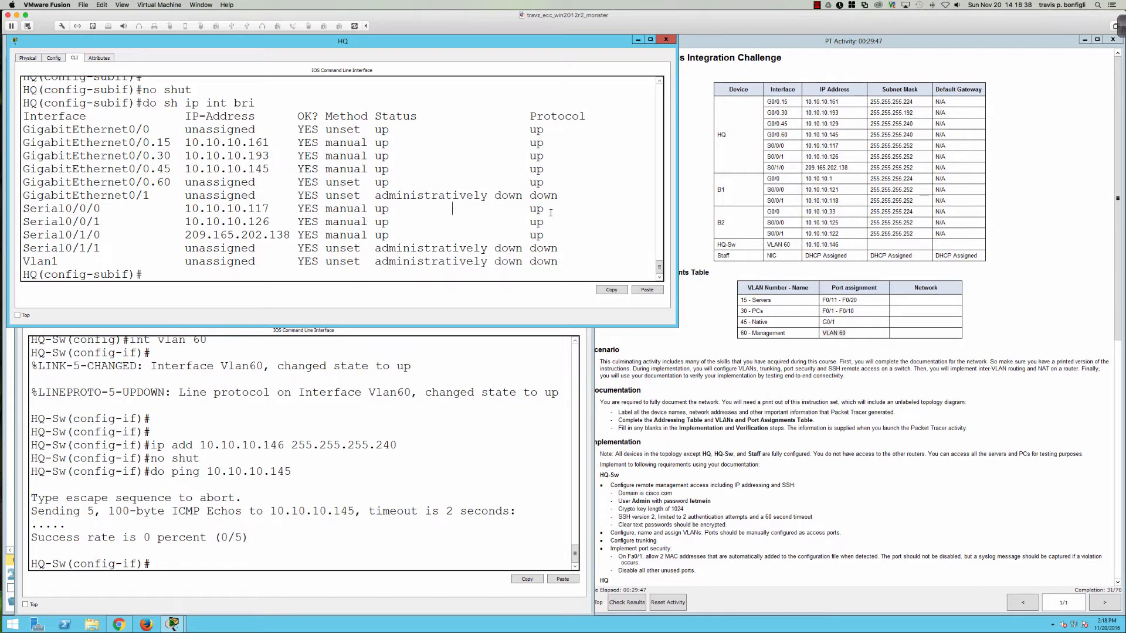
{"action": "type", "text": "ip add 10.10.10.1"}
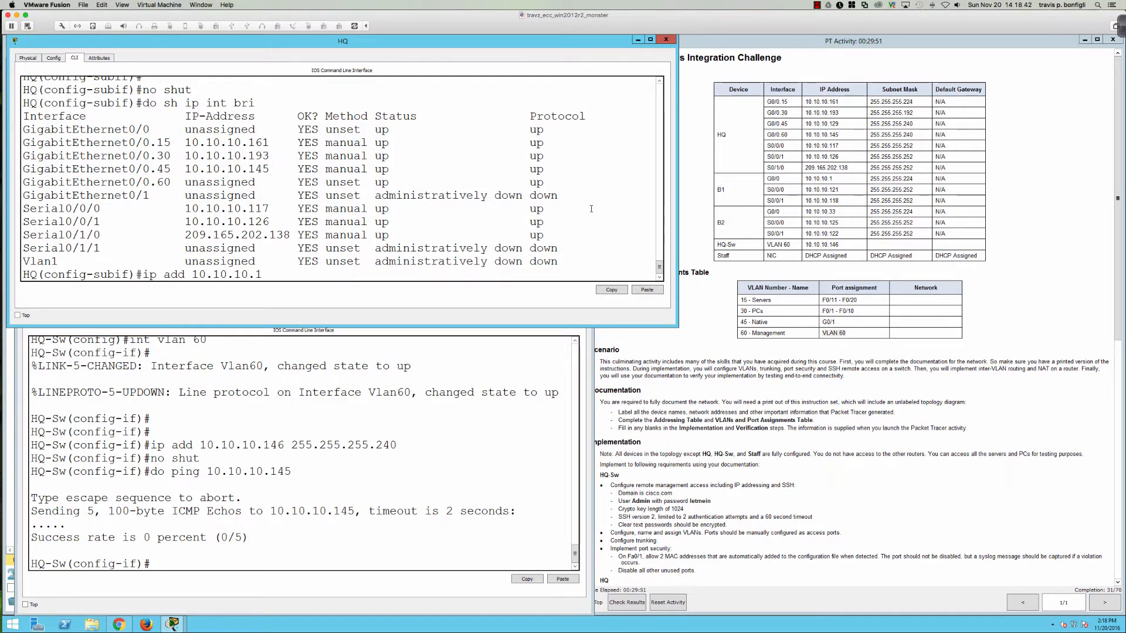
{"action": "type", "text": "45 255.255.255.240"}
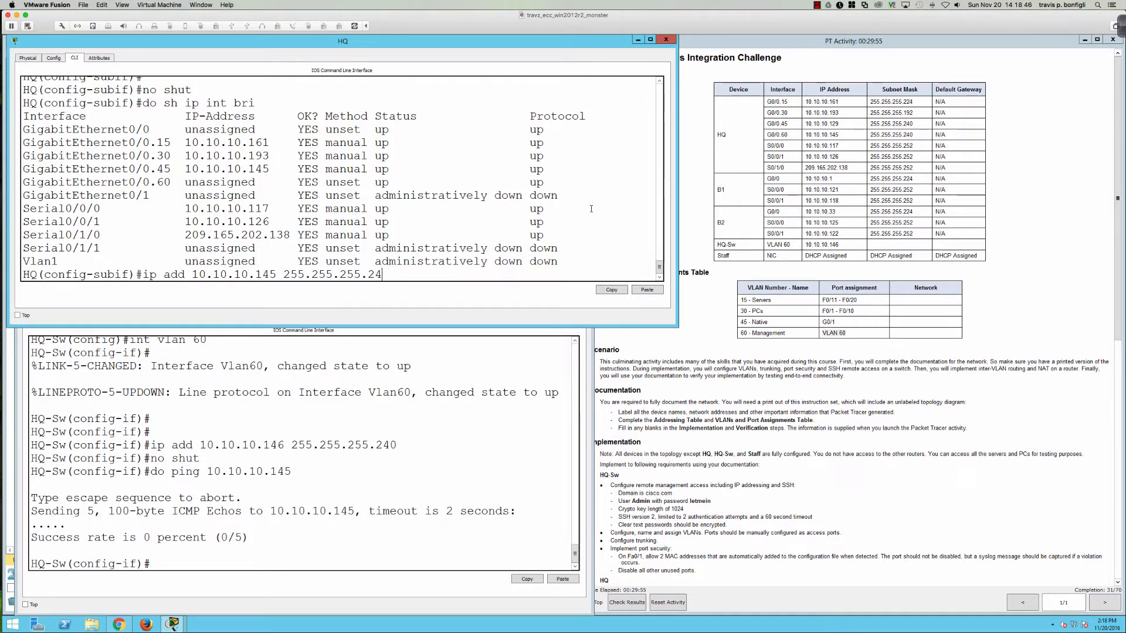
{"action": "key", "text": "Return"}
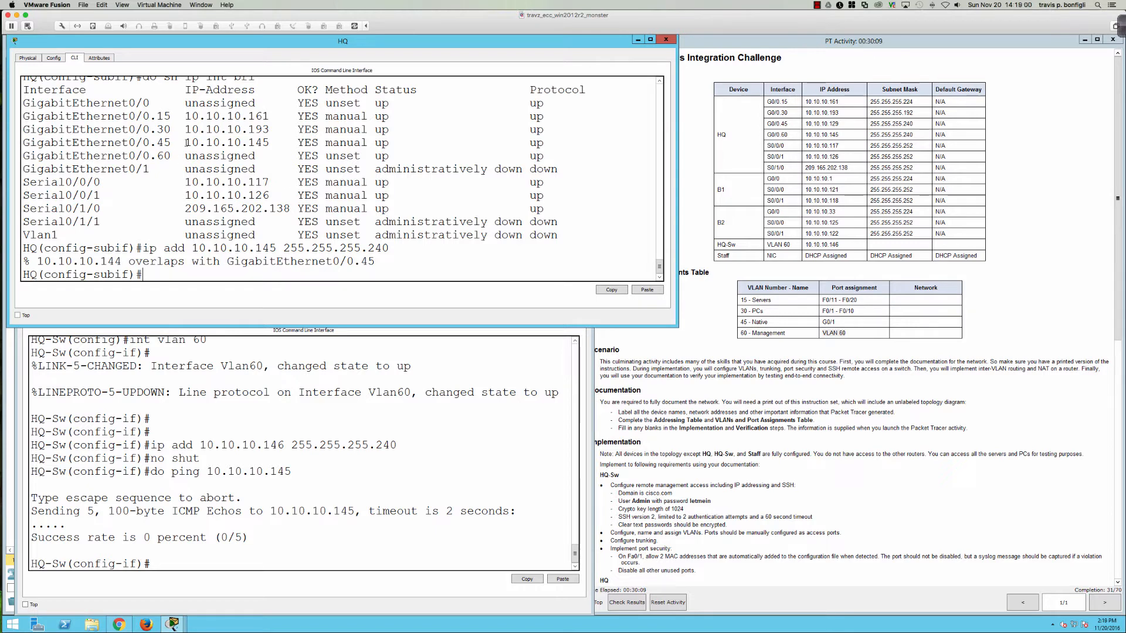
Step: Readdress subinterface Gi0/0.45 as 10.10.10.129 255.255.255.240
{"action": "left_click_drag", "start_coordinate": [185, 143], "coordinate": [271, 142]}
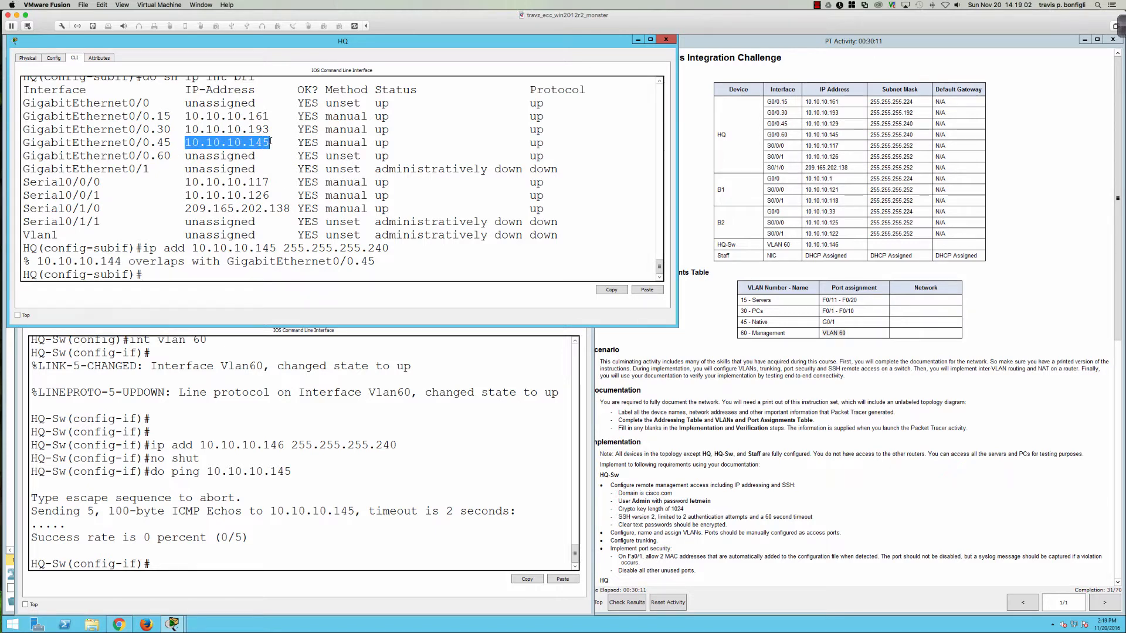
{"action": "left_click", "coordinate": [274, 147]}
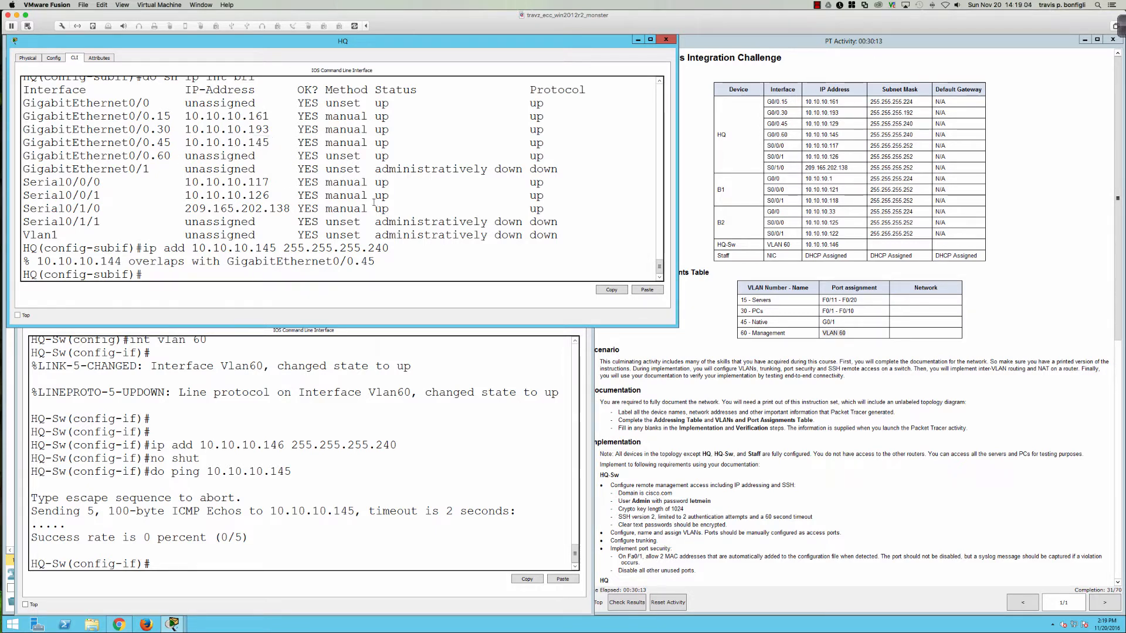
{"action": "type", "text": "int gi0"}
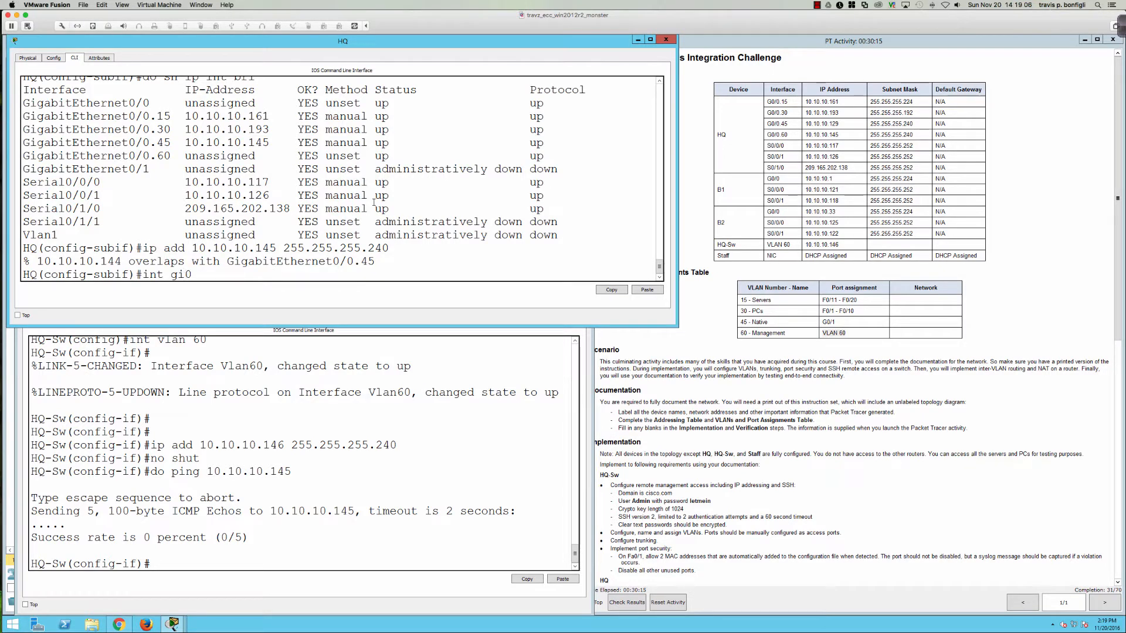
{"action": "type", "text": "0.45"}
{"action": "key", "text": "Return"}
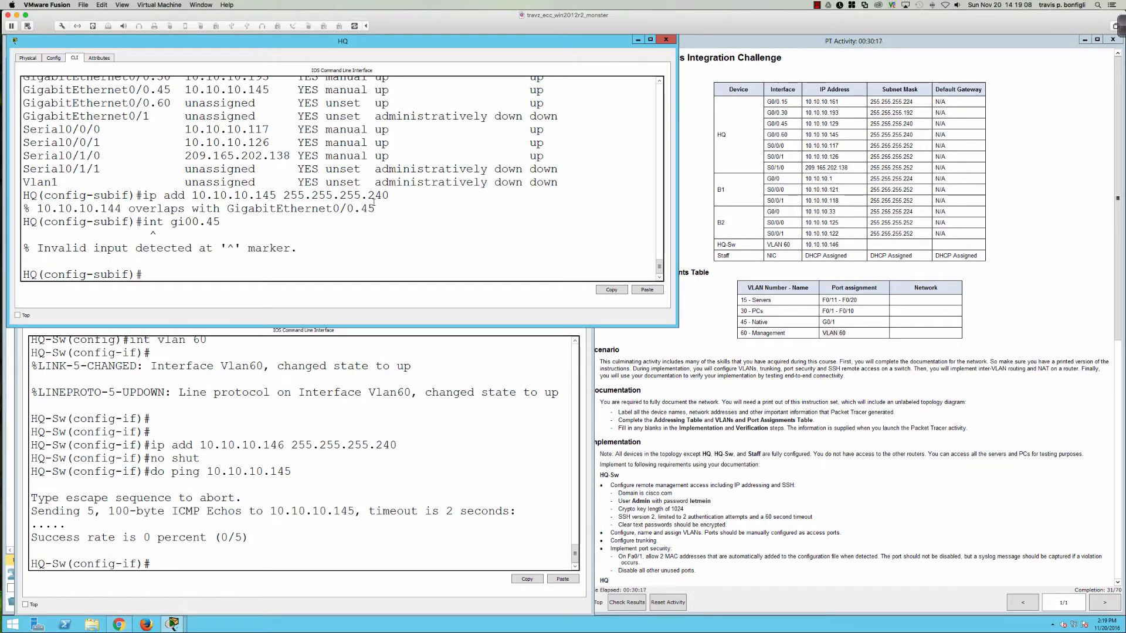
{"action": "type", "text": "int gi0/0.45"}
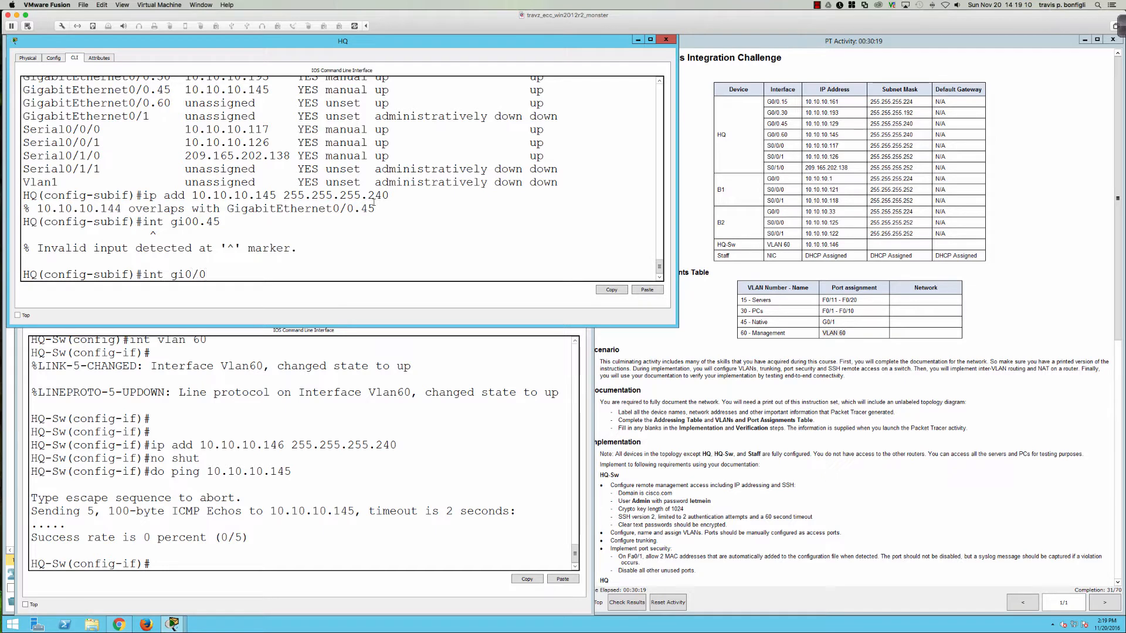
{"action": "key", "text": "Return"}
{"action": "type", "text": "ip add"}
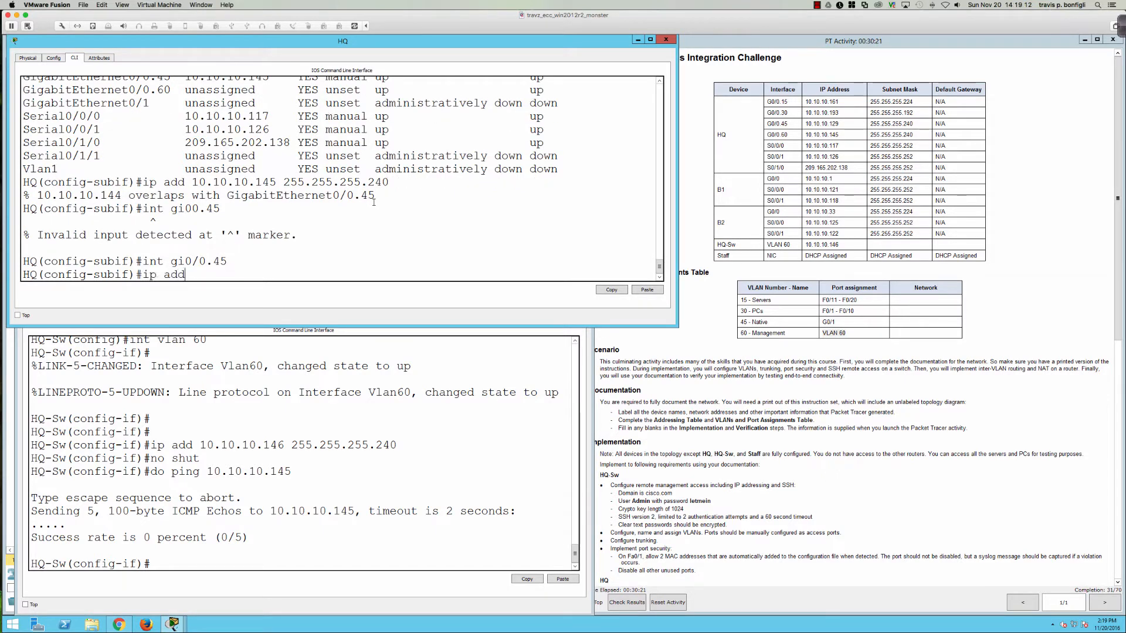
{"action": "type", "text": " 10.10.10.129"}
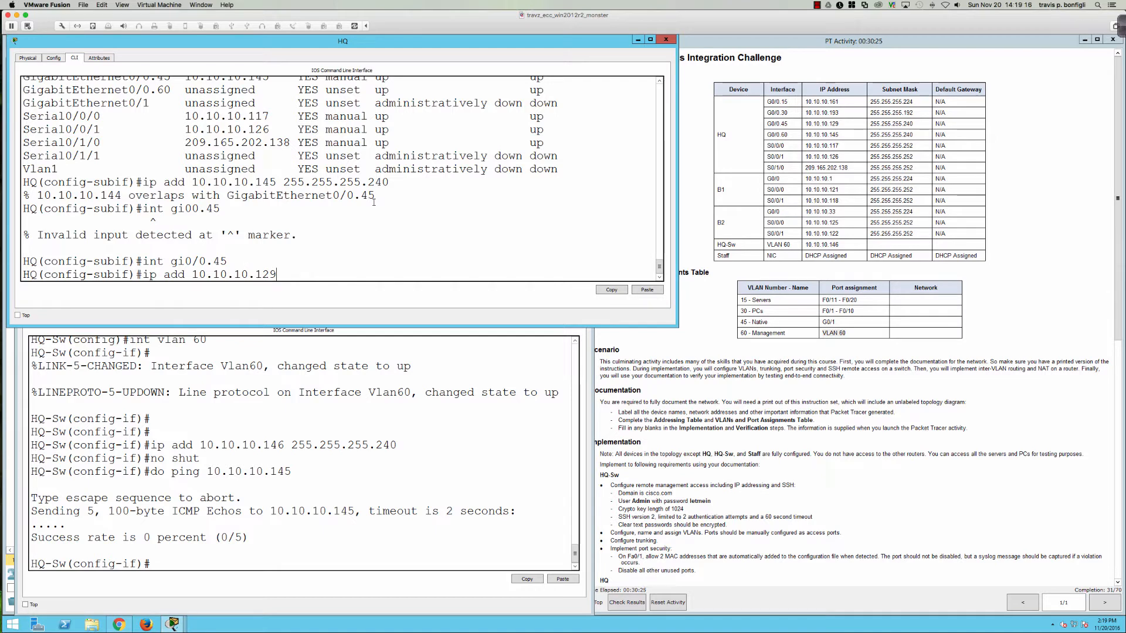
{"action": "type", "text": " 255.255.255.240"}
{"action": "key", "text": "Return"}
Step: Assign 10.10.10.145 255.255.255.240 to subinterface Gi0/0.60
{"action": "type", "text": "int"}
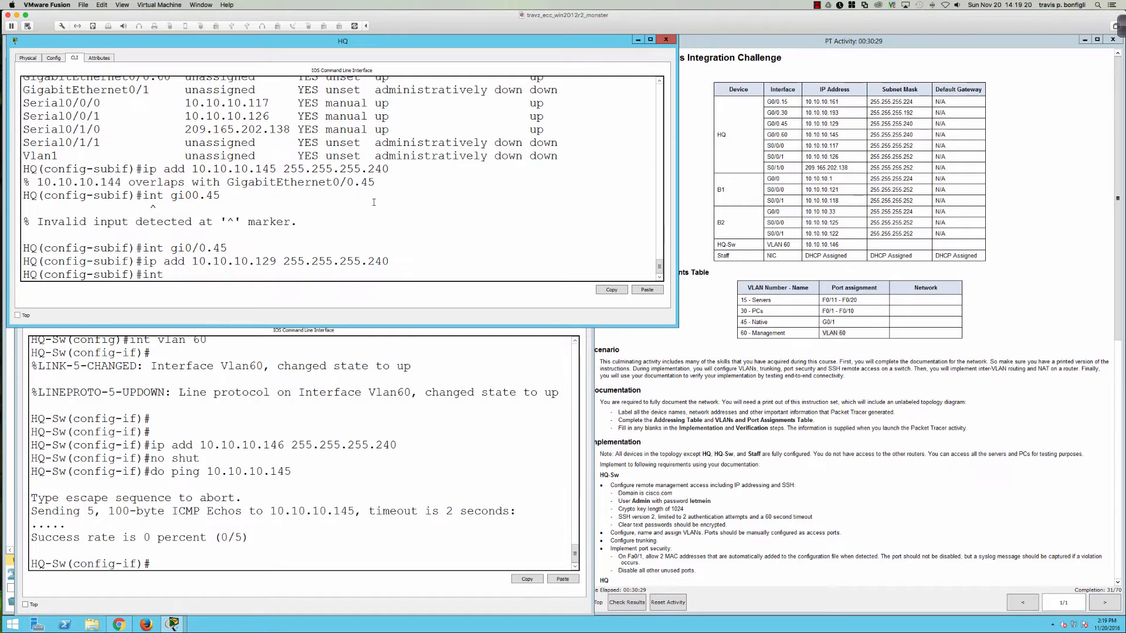
{"action": "type", "text": " gi0/0.60"}
{"action": "key", "text": "Return"}
{"action": "key", "text": "Up"}
{"action": "key", "text": "Up"}
{"action": "key", "text": "Up"}
{"action": "key", "text": "Up"}
{"action": "key", "text": "Up"}
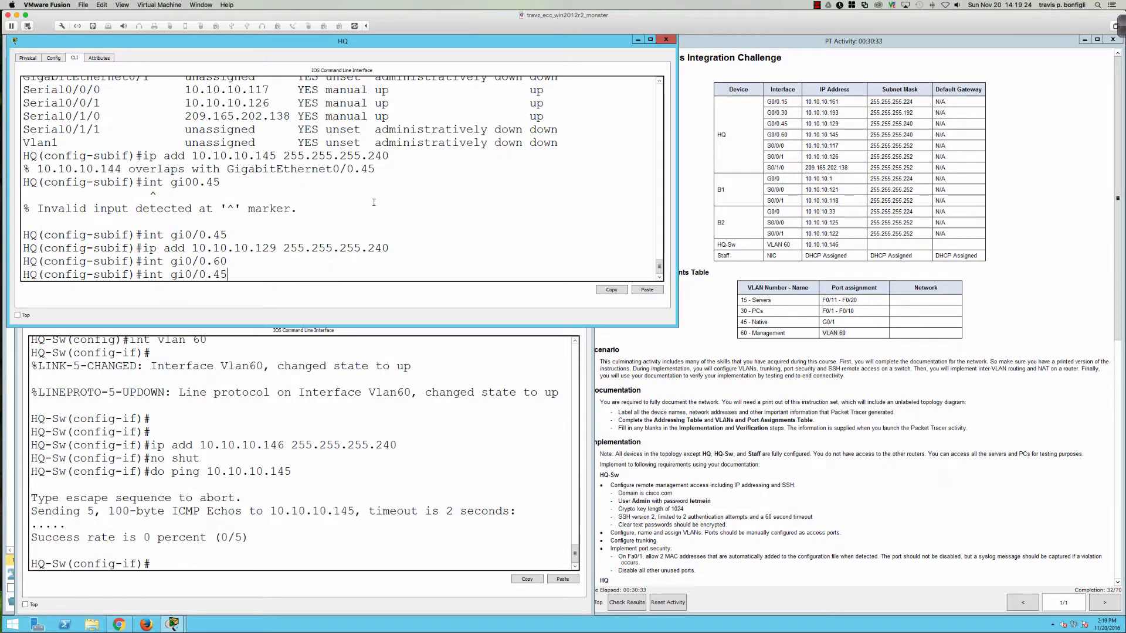
{"action": "key", "text": "Return"}
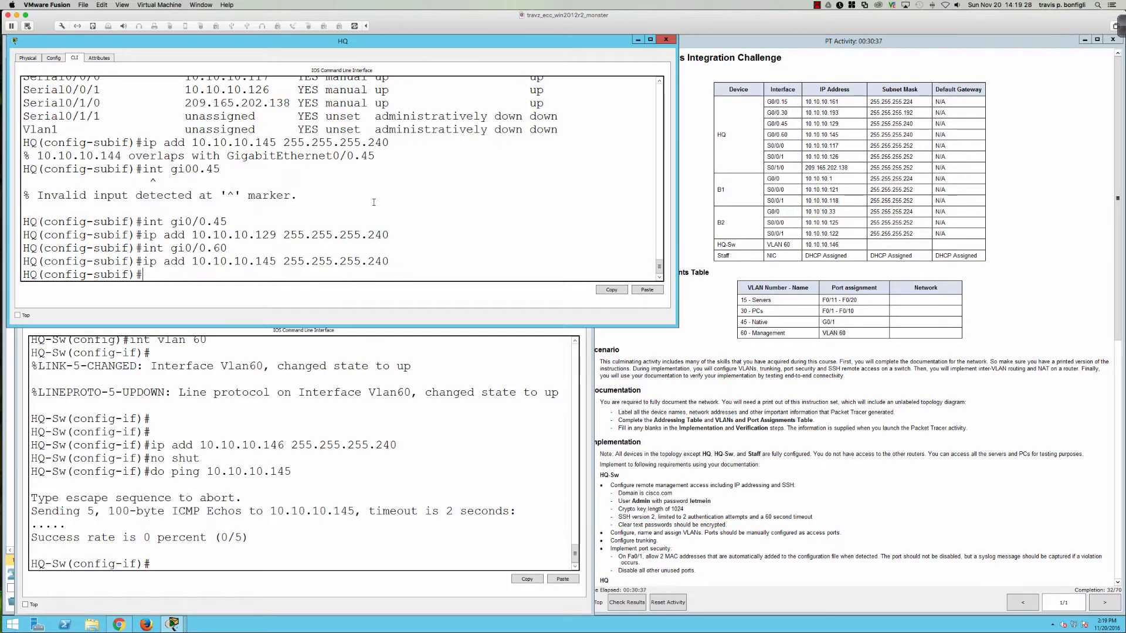
Step: Rerun the HQ-Sw ping to 10.10.10.145 twice, succeeding 4/5 then 5/5
{"action": "left_click", "coordinate": [262, 446]}
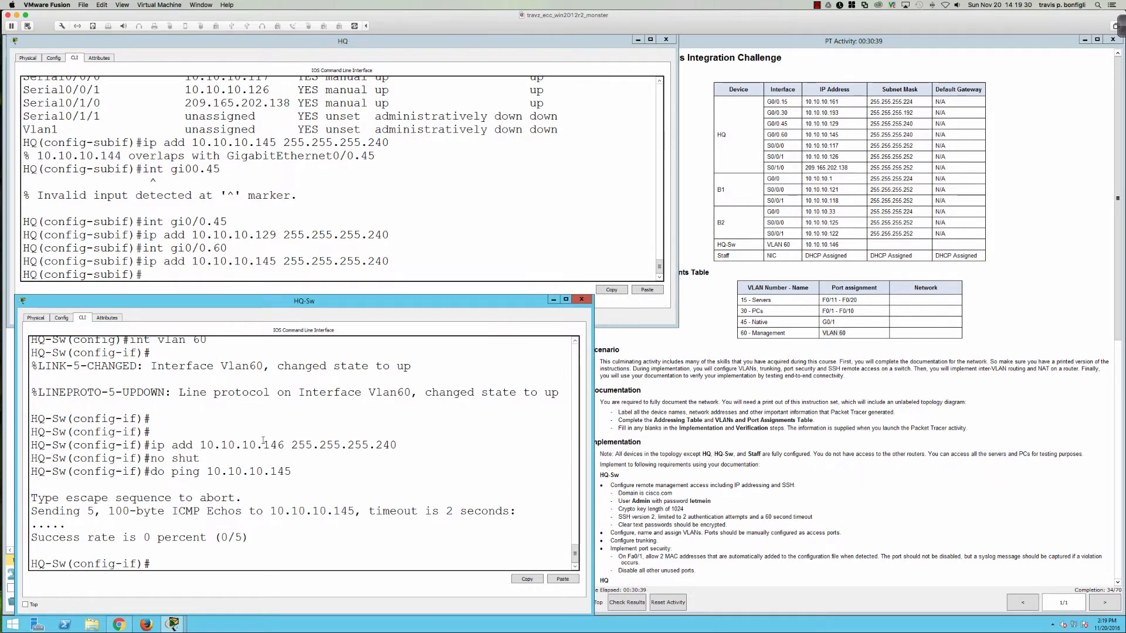
{"action": "key", "text": "Up"}
{"action": "key", "text": "Return"}
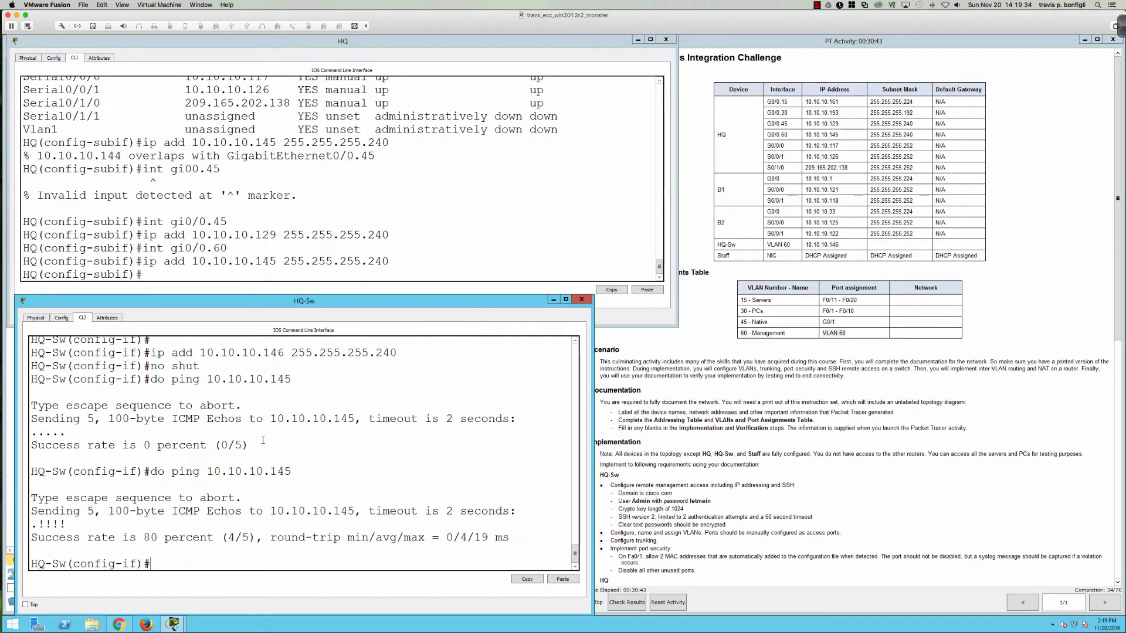
{"action": "key", "text": "Up"}
{"action": "key", "text": "Return"}
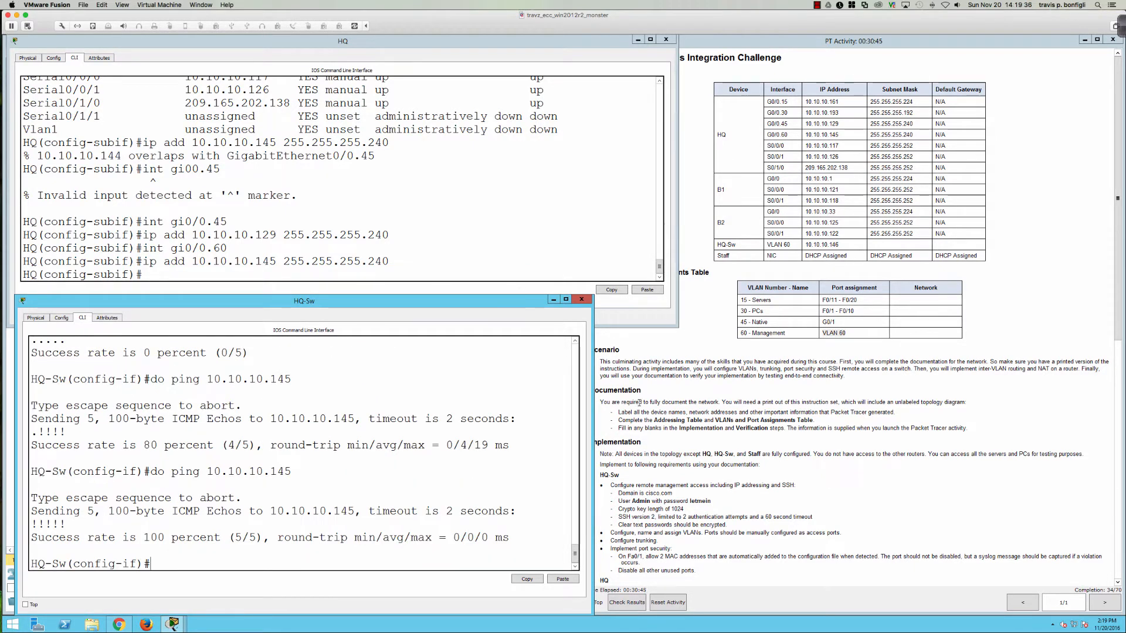
Step: Scroll the activity instructions to Implementation and highlight the Configure trunking step
{"action": "left_click", "coordinate": [688, 403]}
{"action": "scroll", "coordinate": [688, 405], "scroll_direction": "down", "scroll_amount": 6}
{"action": "scroll", "coordinate": [689, 405], "scroll_direction": "down", "scroll_amount": 5}
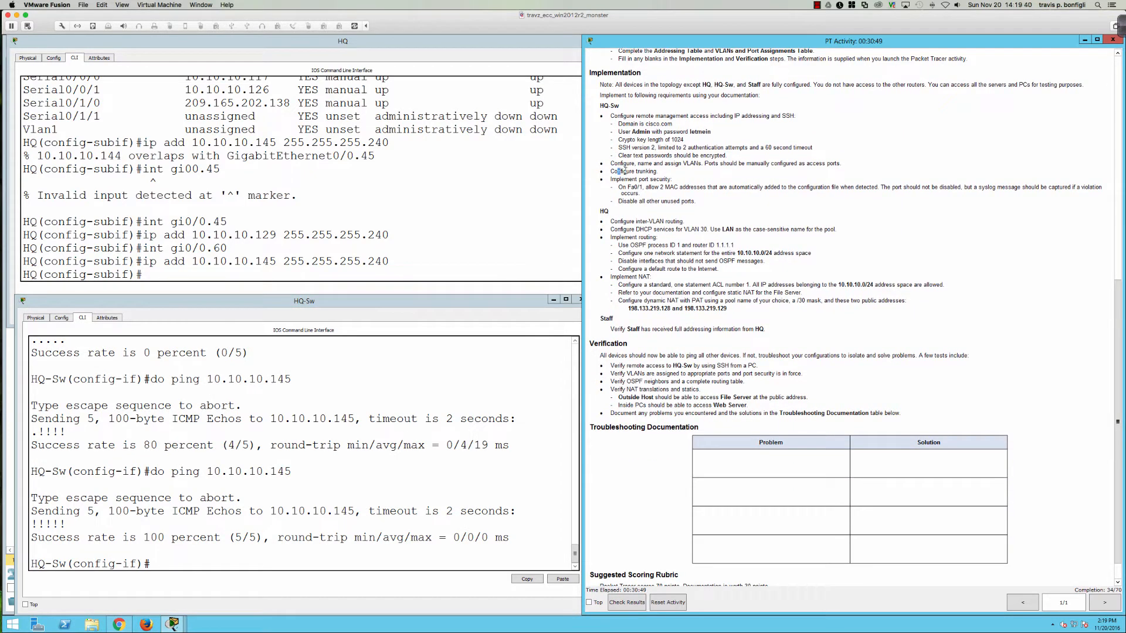
{"action": "left_click_drag", "start_coordinate": [623, 172], "coordinate": [656, 172]}
Step: On HQ-Sw, enter interface Fa0/1 and enable 'switchport port-security'
{"action": "left_click", "coordinate": [476, 358]}
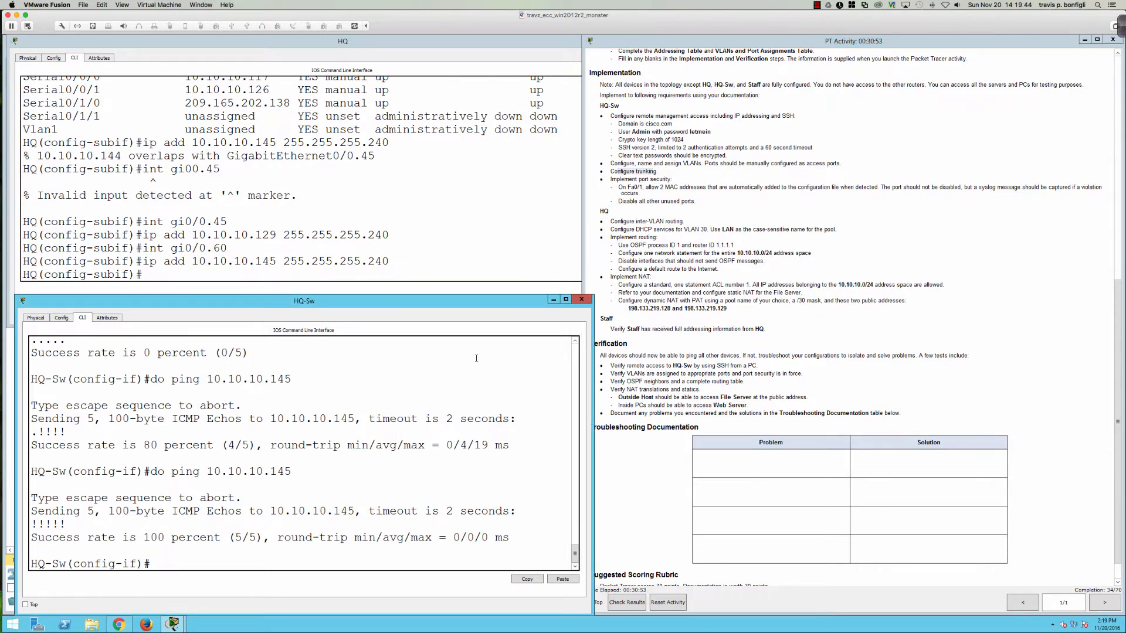
{"action": "key", "text": "Return"}
{"action": "key", "text": "Return"}
{"action": "type", "text": "int fa0/1"}
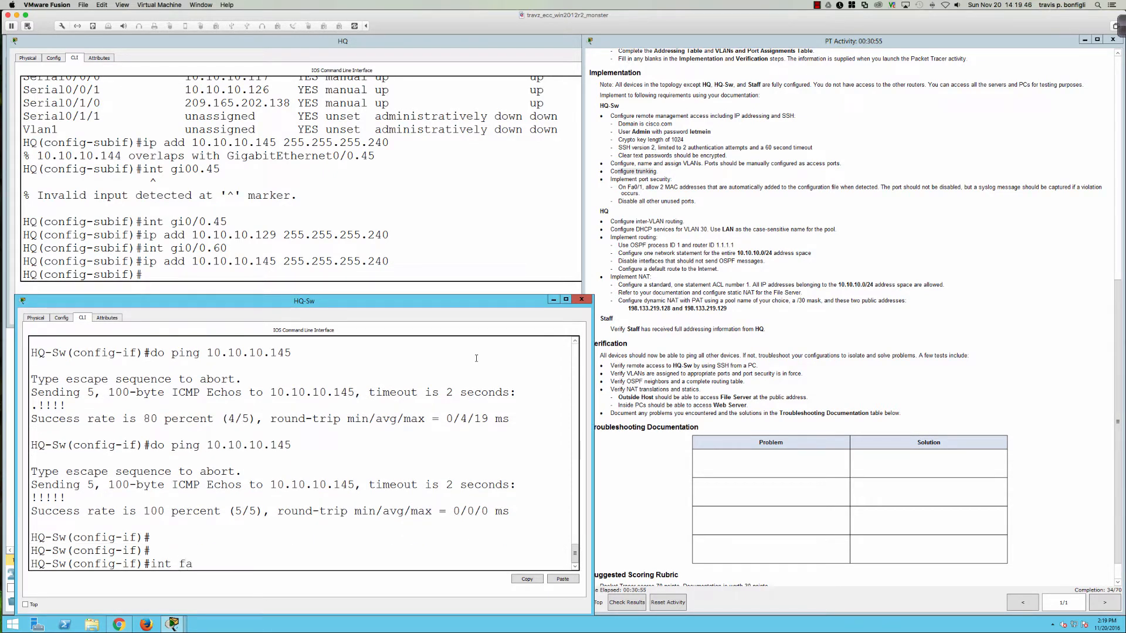
{"action": "key", "text": "Return"}
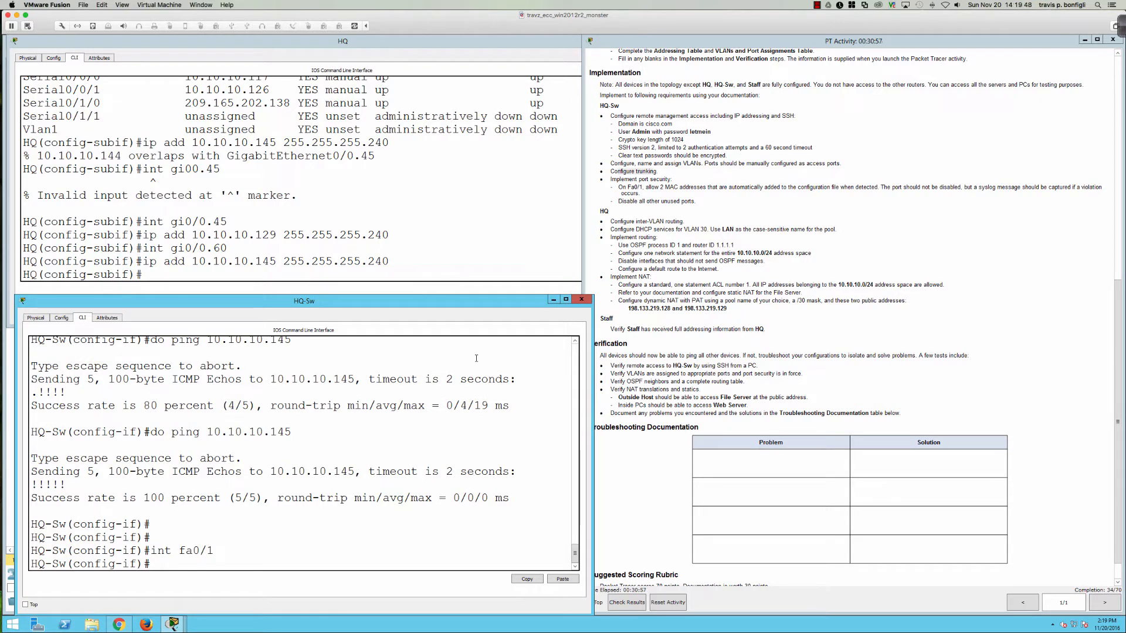
{"action": "type", "text": "si"}
{"action": "key", "text": "Tab"}
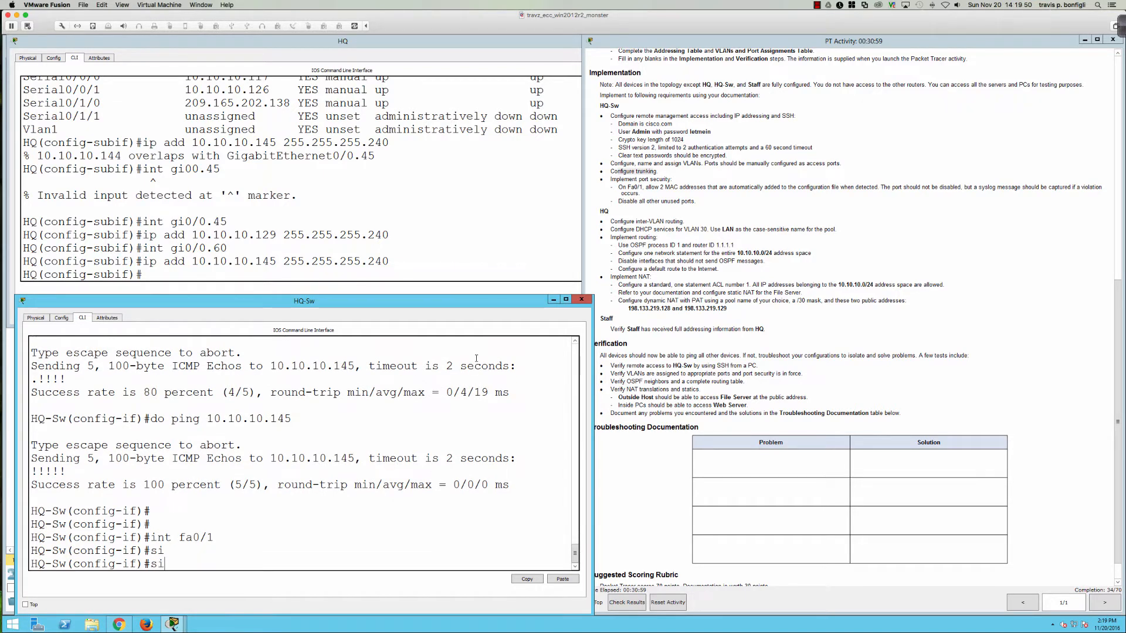
{"action": "key", "text": "BackSpace"}
{"action": "type", "text": "wi"}
{"action": "key", "text": "Tab"}
{"action": "type", "text": "por"}
{"action": "key", "text": "Tab"}
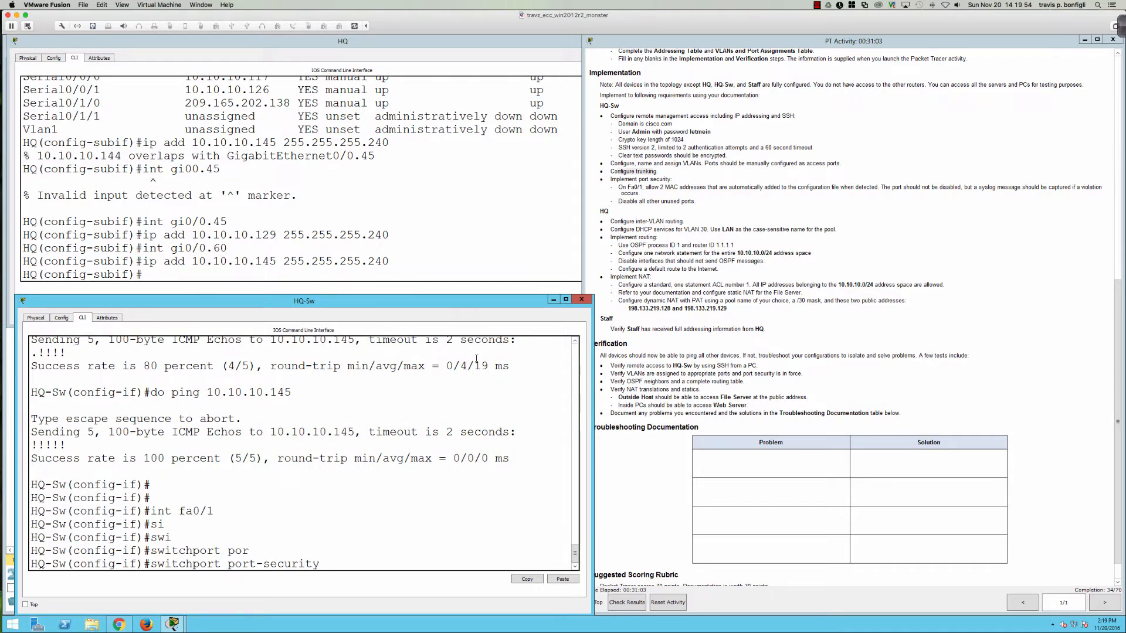
{"action": "key", "text": "Return"}
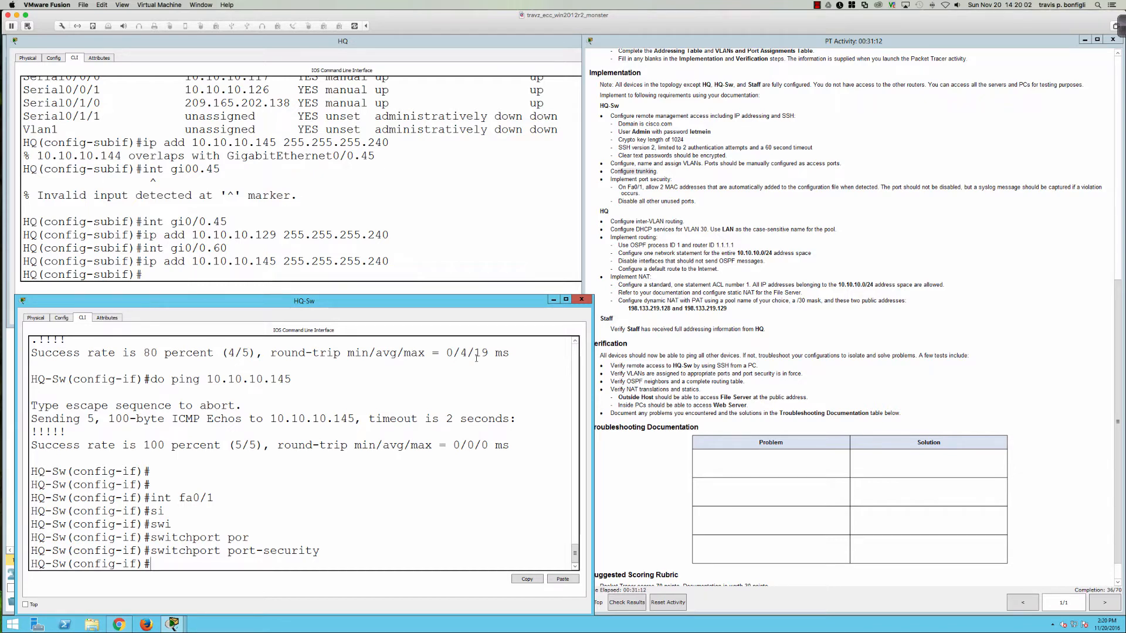
Step: Enable sticky MAC learning on Fa0/1 with 'switchport port-security mac-address sticky'
{"action": "type", "text": "swi"}
{"action": "key", "text": "Tab"}
{"action": "type", "text": "port"}
{"action": "key", "text": "Tab"}
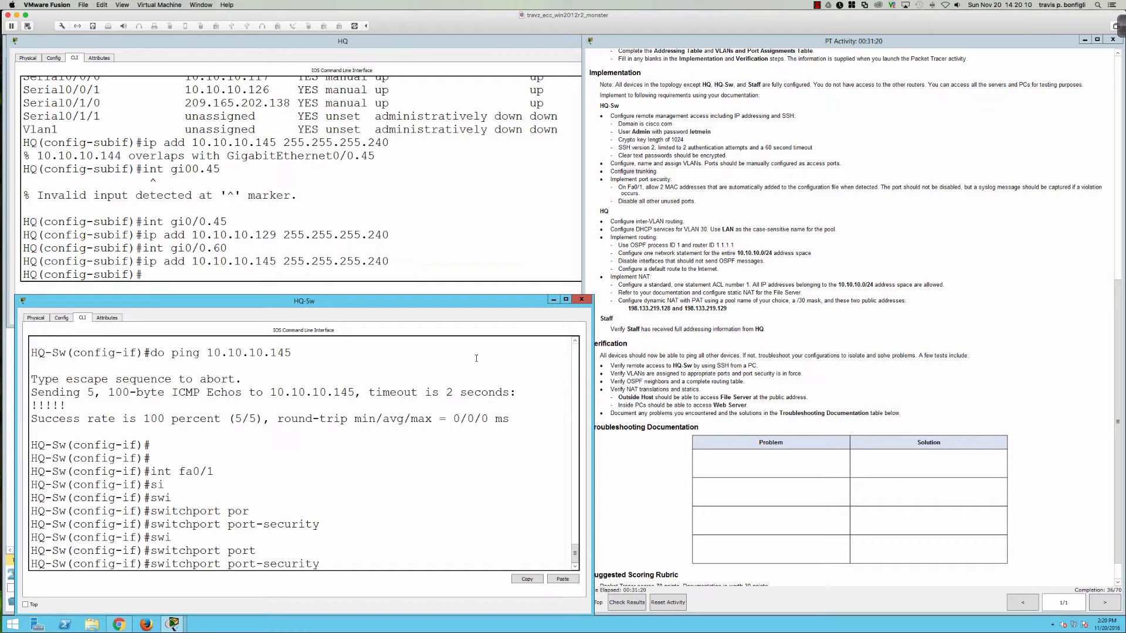
{"action": "type", "text": "?"}
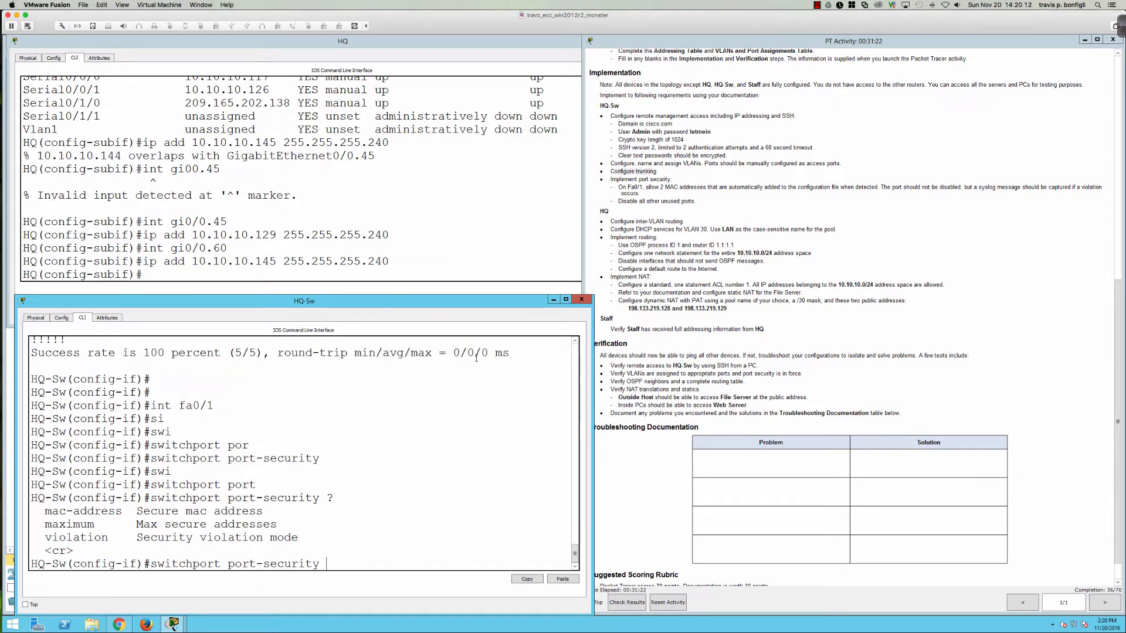
{"action": "type", "text": " mac"}
{"action": "key", "text": "Tab"}
{"action": "type", "text": "?"}
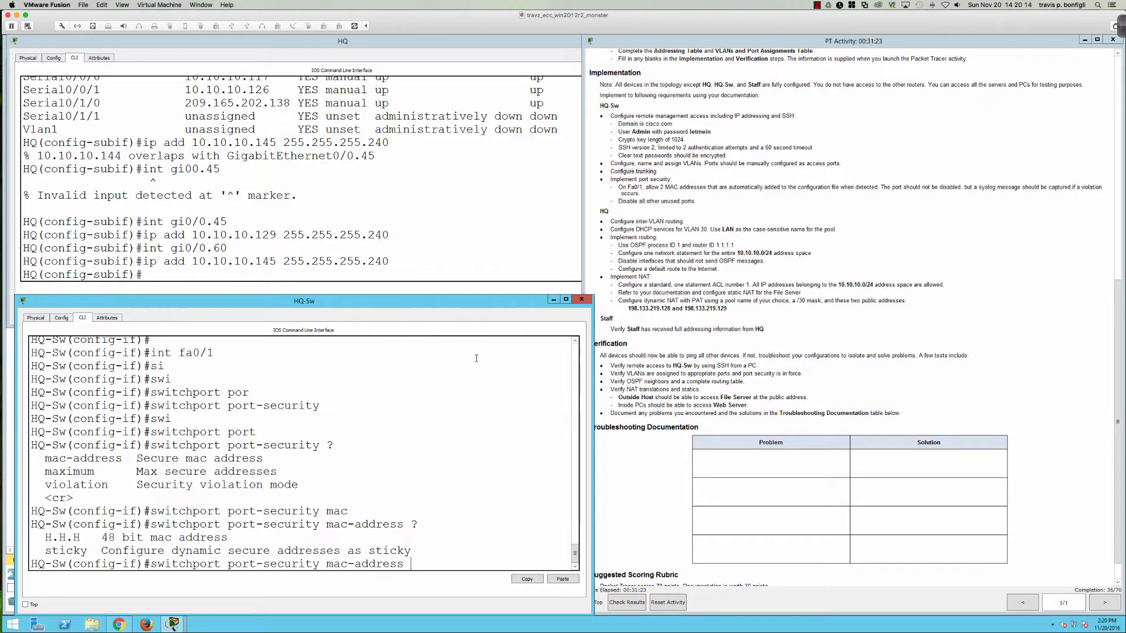
{"action": "type", "text": "sti"}
{"action": "key", "text": "Tab"}
{"action": "key", "text": "Return"}
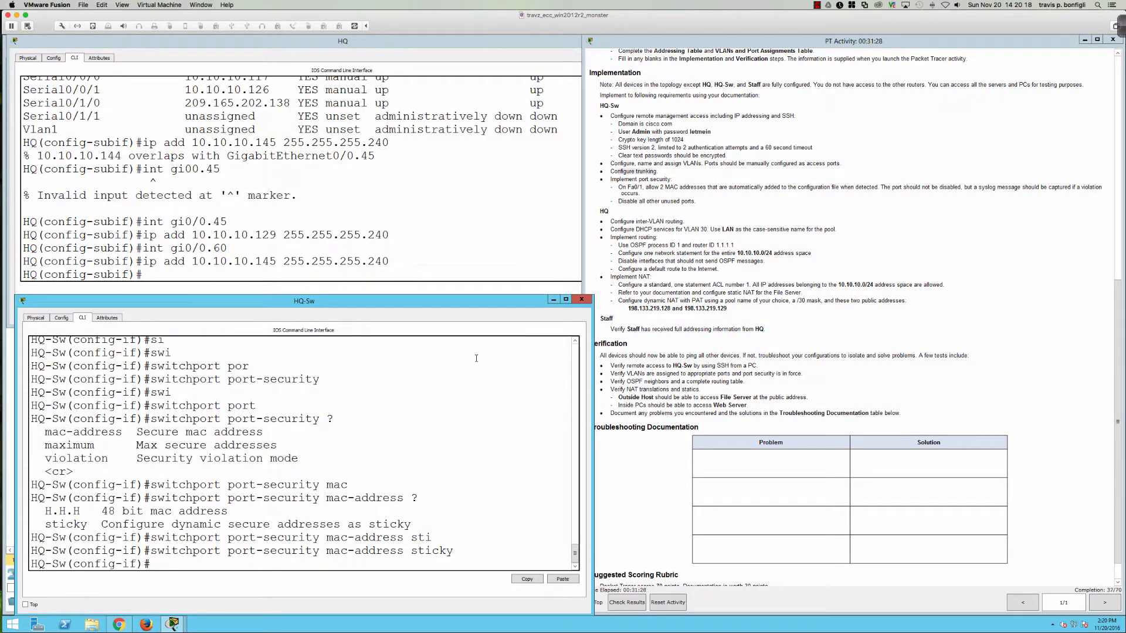
Step: Limit Fa0/1 to a maximum of 2 secure MAC addresses
{"action": "type", "text": "swi port"}
{"action": "key", "text": "Tab"}
{"action": "type", "text": "max"}
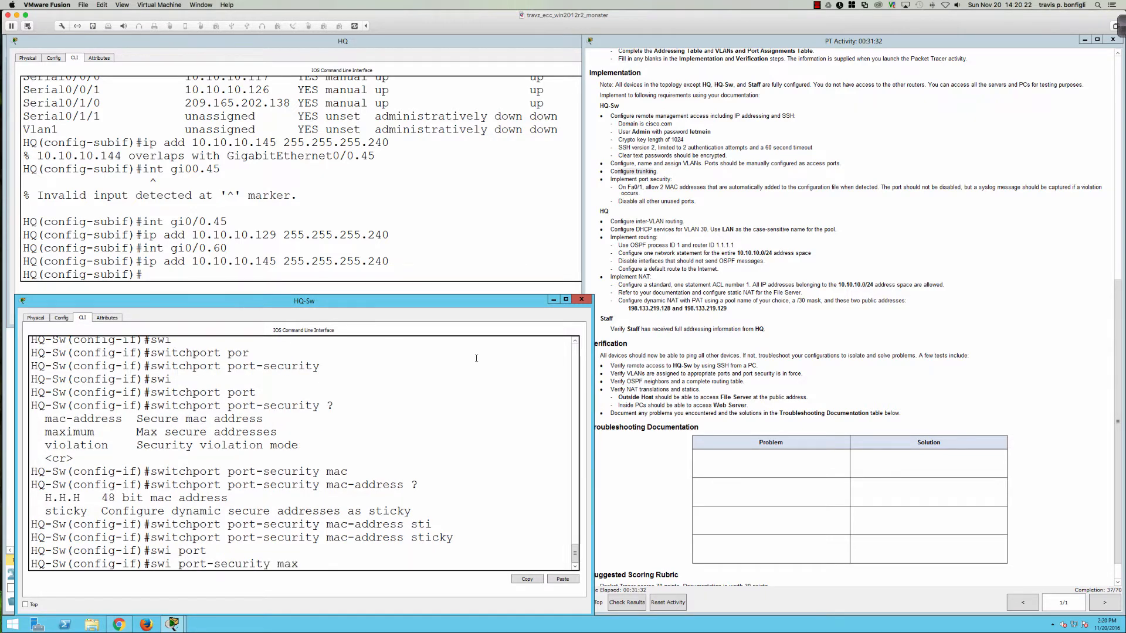
{"action": "key", "text": "Tab"}
{"action": "type", "text": "2"}
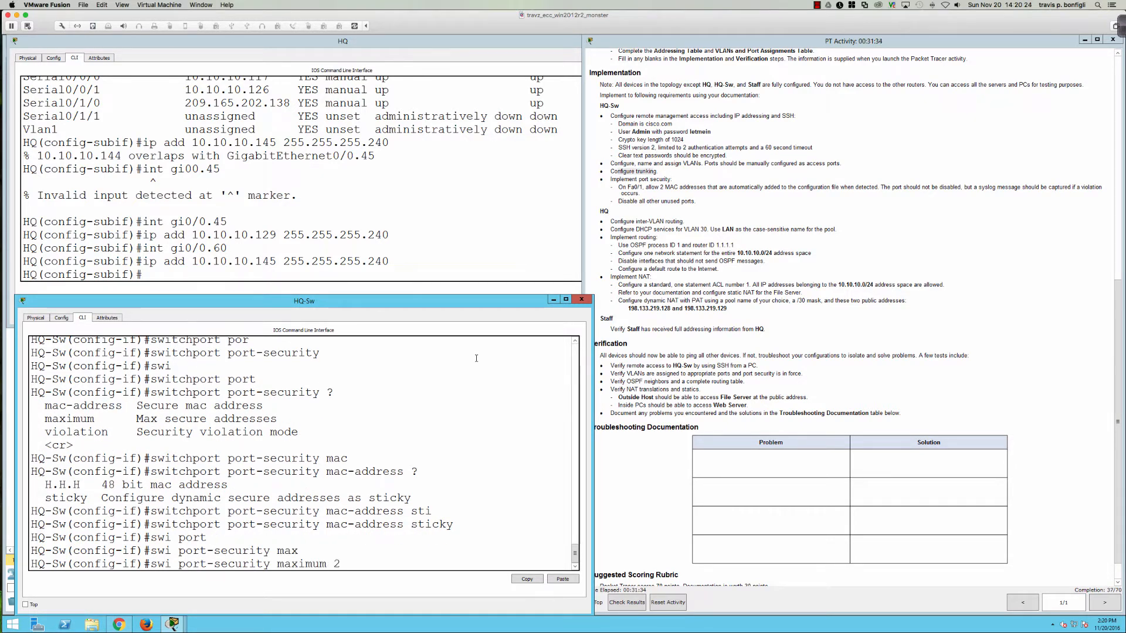
{"action": "key", "text": "Return"}
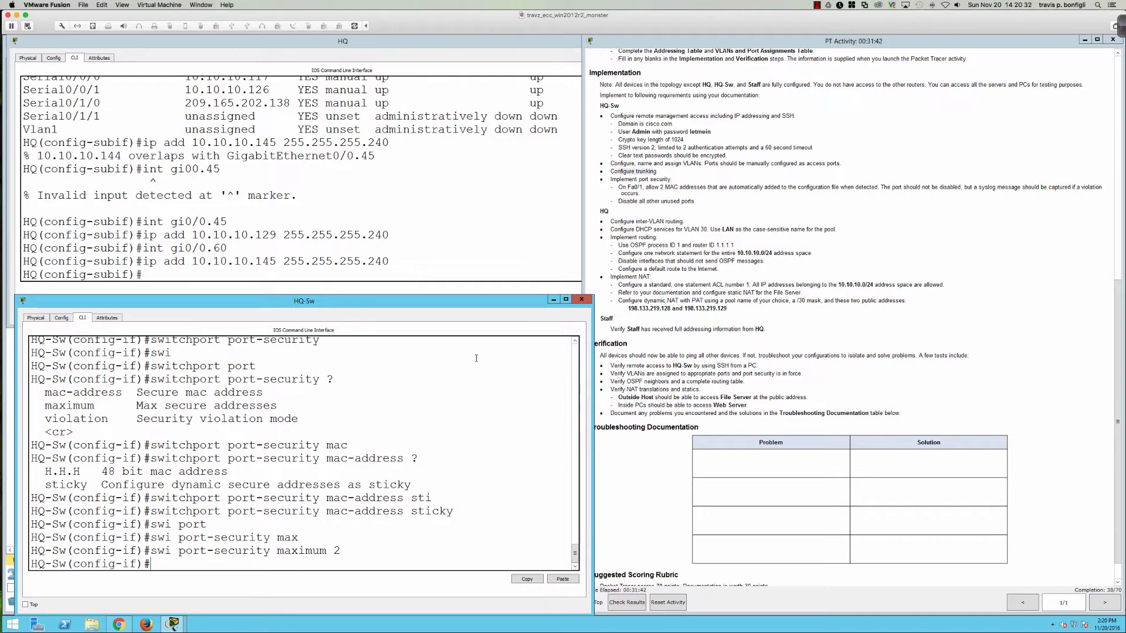
Step: Begin 'switchport port-security violation' and list the available violation modes
{"action": "type", "text": "swi"}
{"action": "key", "text": "Tab"}
{"action": "type", "text": "port"}
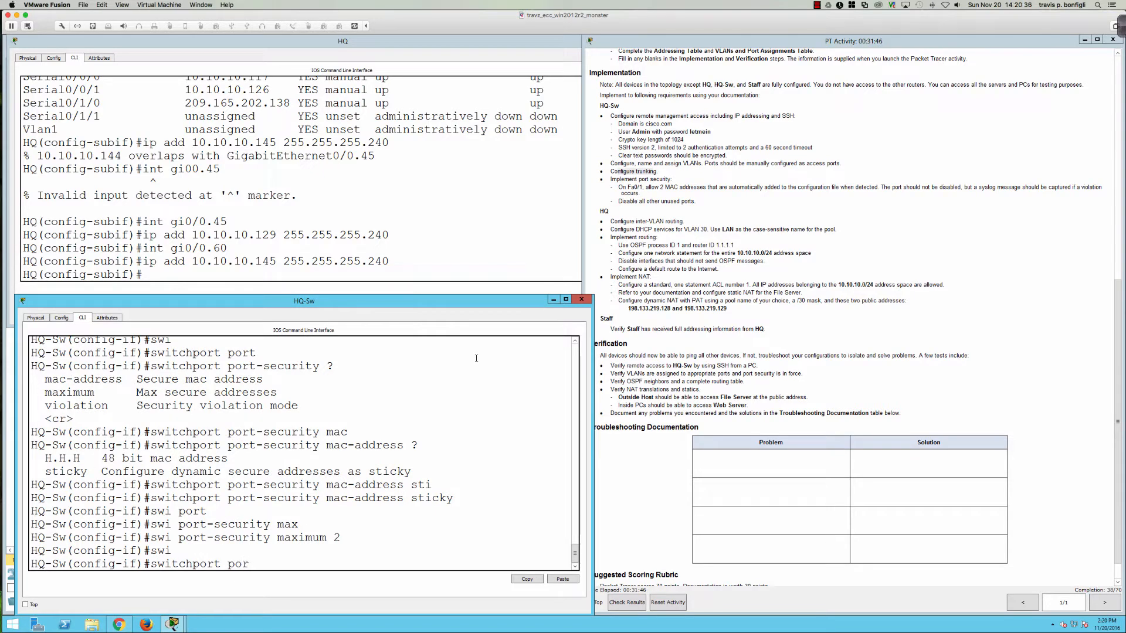
{"action": "key", "text": "Tab"}
{"action": "type", "text": "?"}
{"action": "type", "text": "vi"}
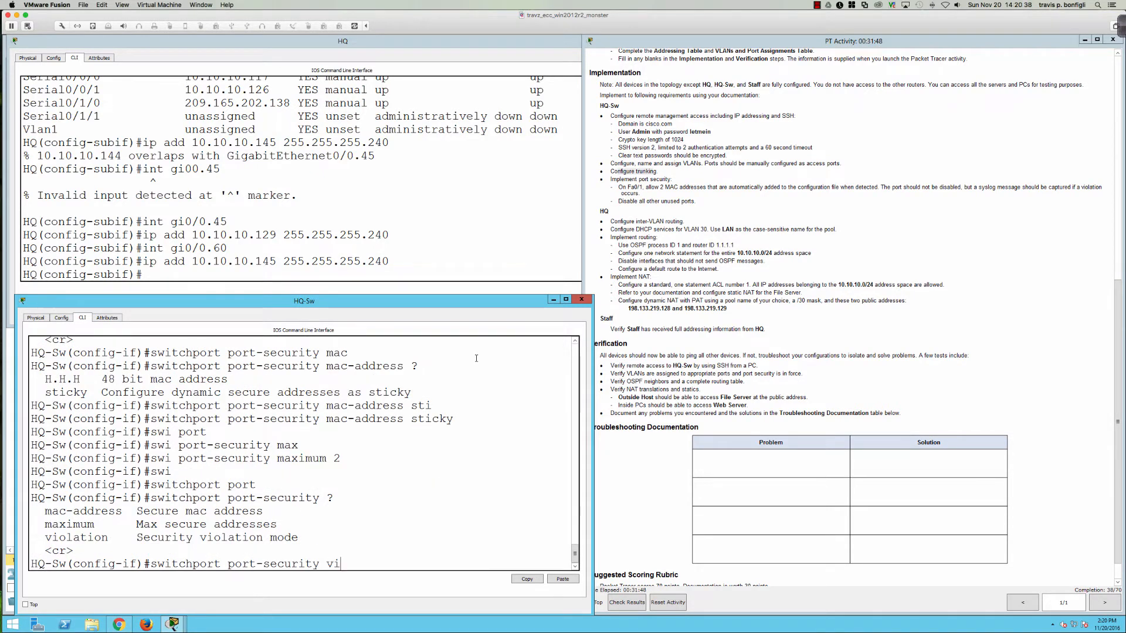
{"action": "key", "text": "Tab"}
{"action": "type", "text": "?"}
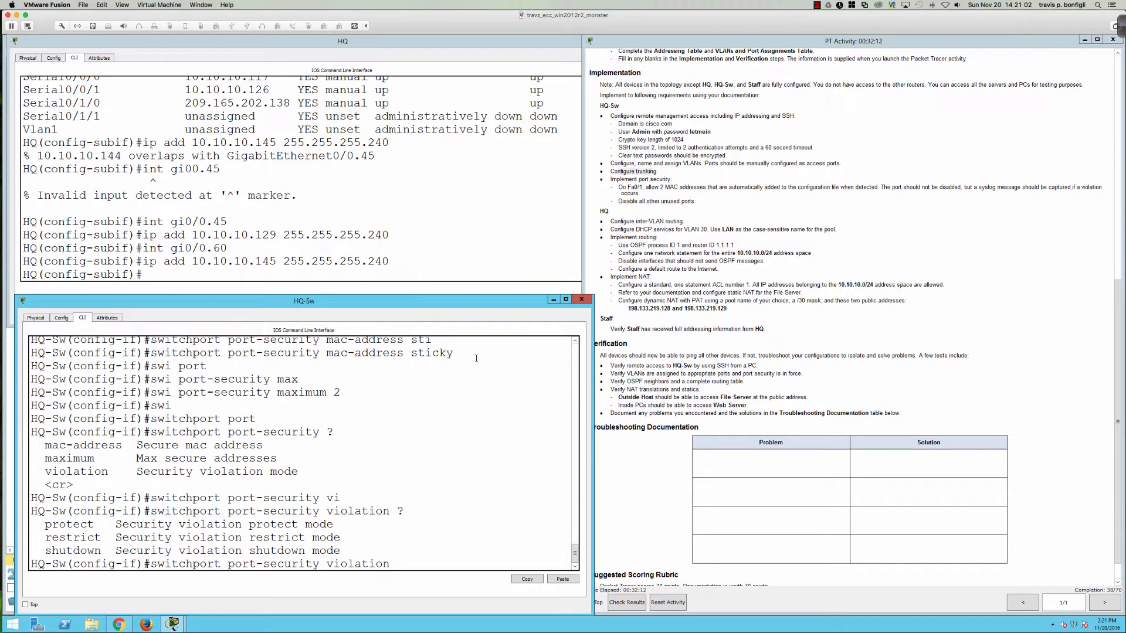
Step: Set HQ-Sw's port-security violation mode to restrict
{"action": "type", "text": "res"}
{"action": "key", "text": "Tab"}
{"action": "key", "text": "Return"}
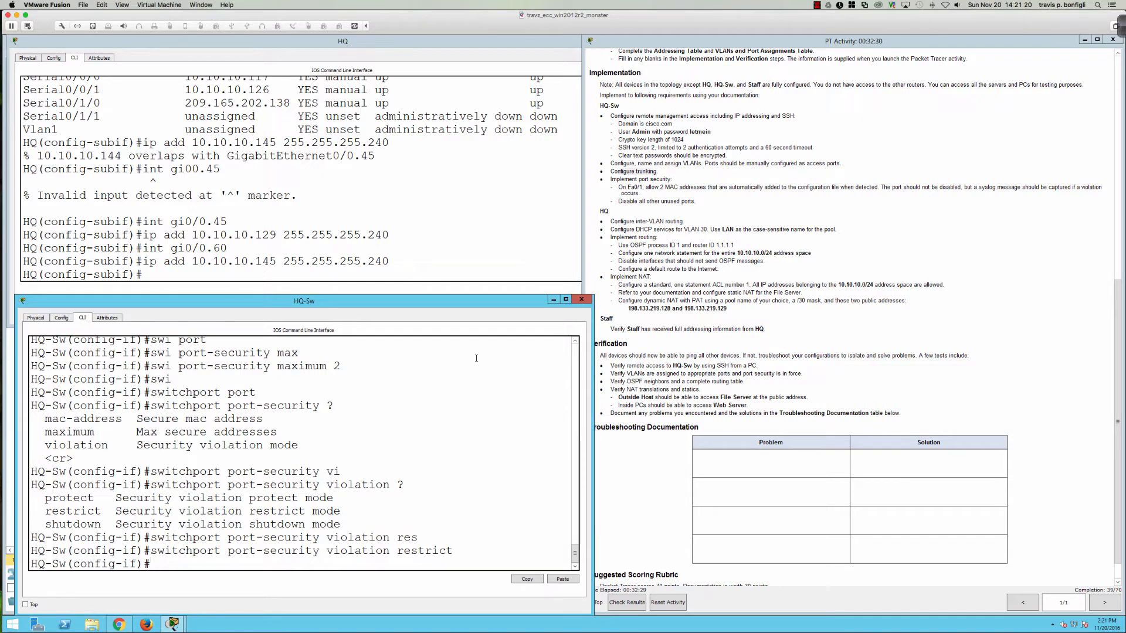
Step: List HQ-Sw's interface statuses with 'do sh ip int br', paging through the full table
{"action": "type", "text": "do sh ip int br"}
{"action": "key", "text": "Return"}
{"action": "key", "text": "space"}
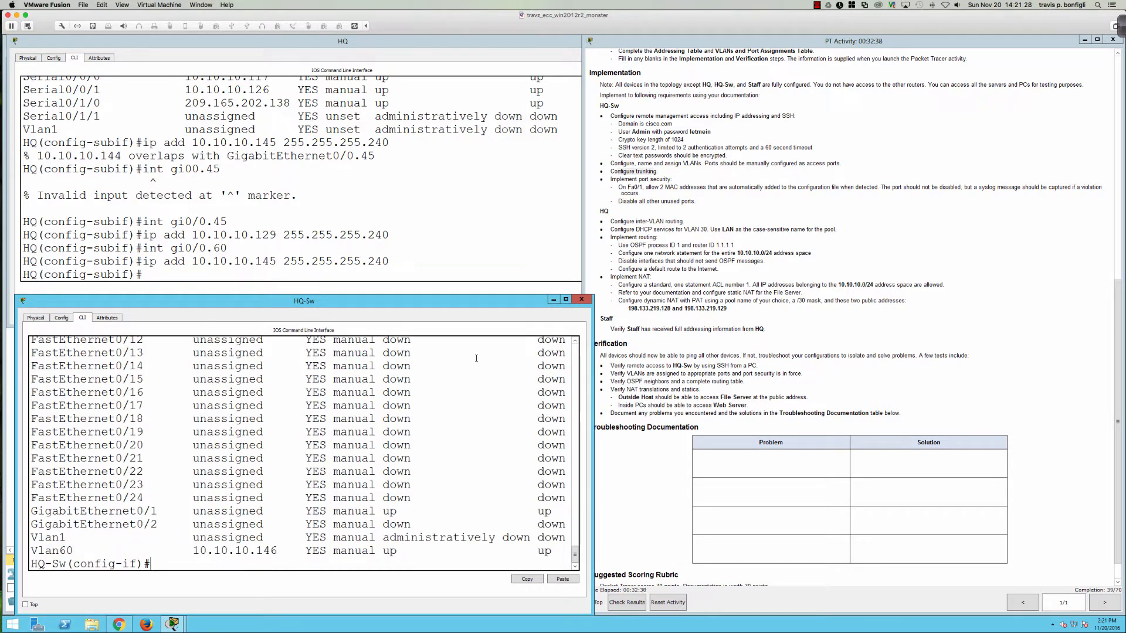
Step: Enter the interface range for Fa0/2-10, Fa0/12-24 and Gi0/2, then exit interface mode
{"action": "scroll", "coordinate": [398, 430], "scroll_direction": "up", "scroll_amount": 5}
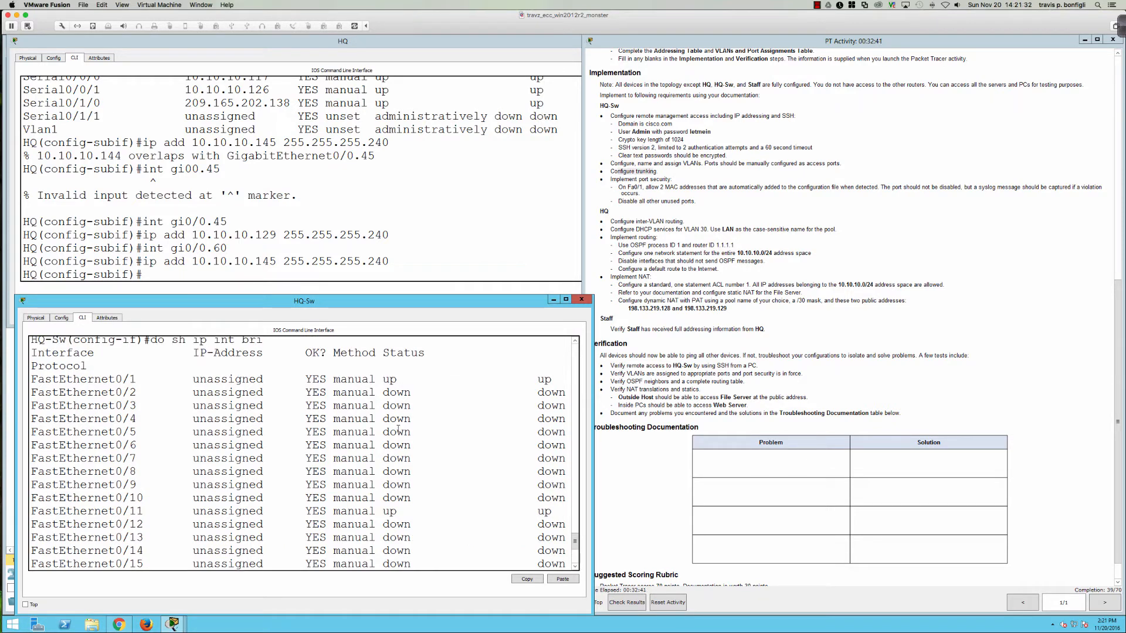
{"action": "scroll", "coordinate": [398, 429], "scroll_direction": "down", "scroll_amount": 5}
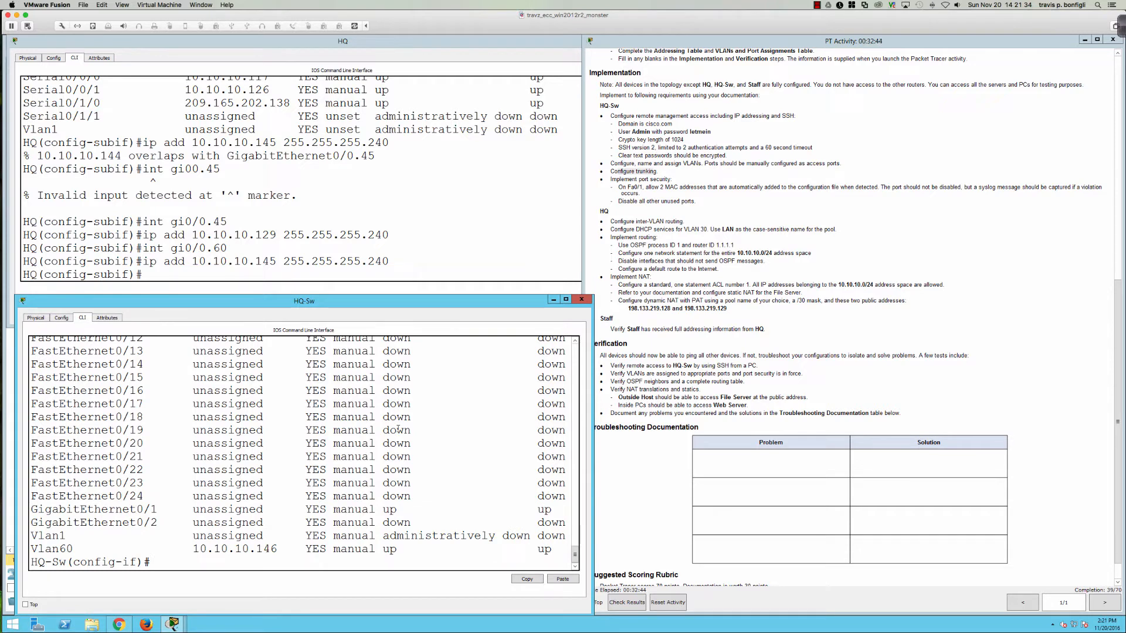
{"action": "type", "text": "int ra fa0/2-10,fa"}
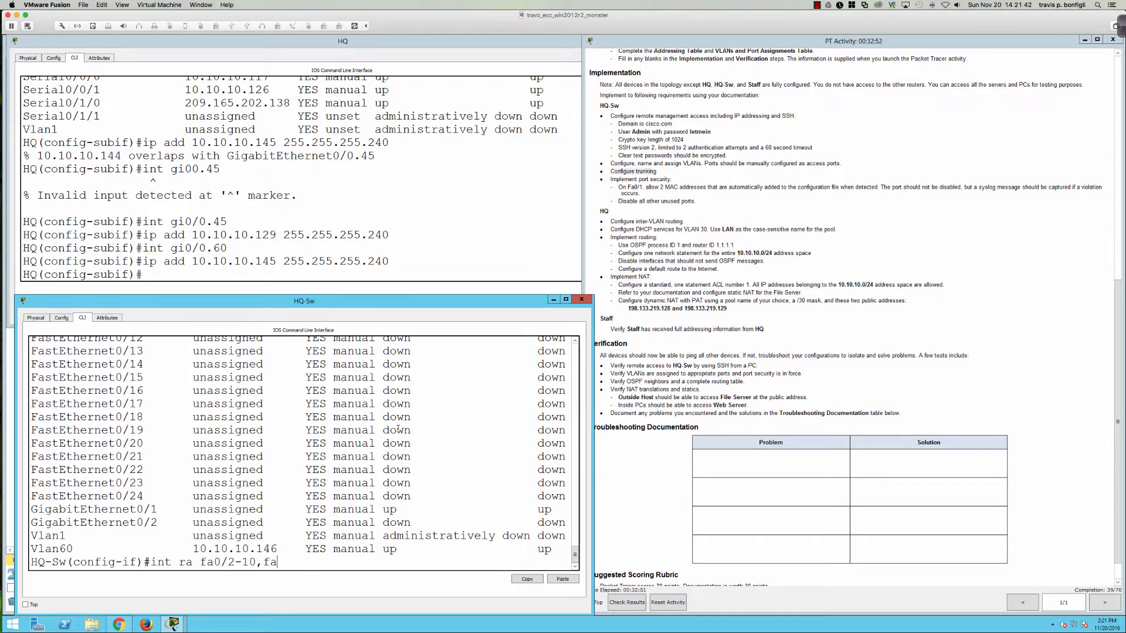
{"action": "type", "text": "0-12-24,gi0/2"}
{"action": "key", "text": "Return"}
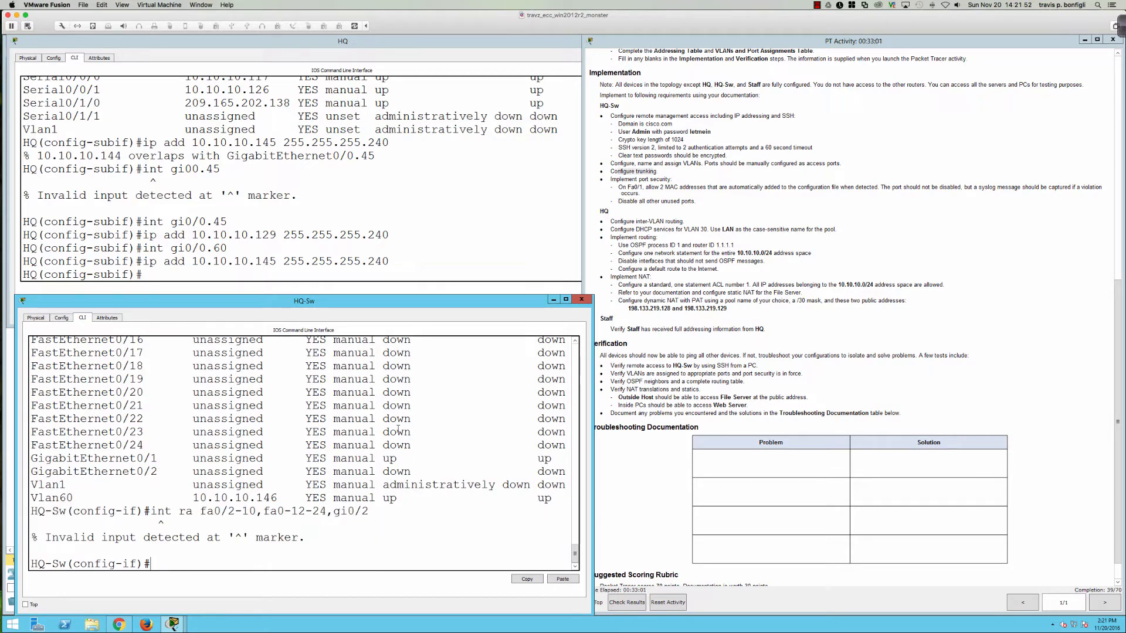
{"action": "type", "text": "exit"}
{"action": "key", "text": "Return"}
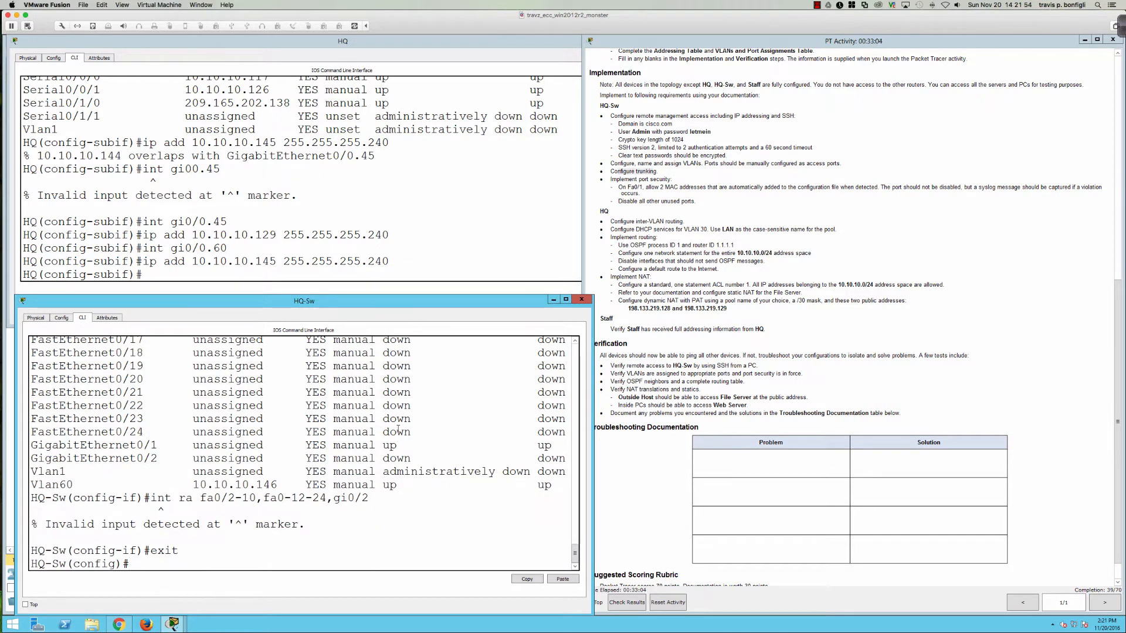
Step: Re-enter the port range with the mistyped 'fa0-12' corrected to 'fa0/12'
{"action": "key", "text": "Up"}
{"action": "key", "text": "Up"}
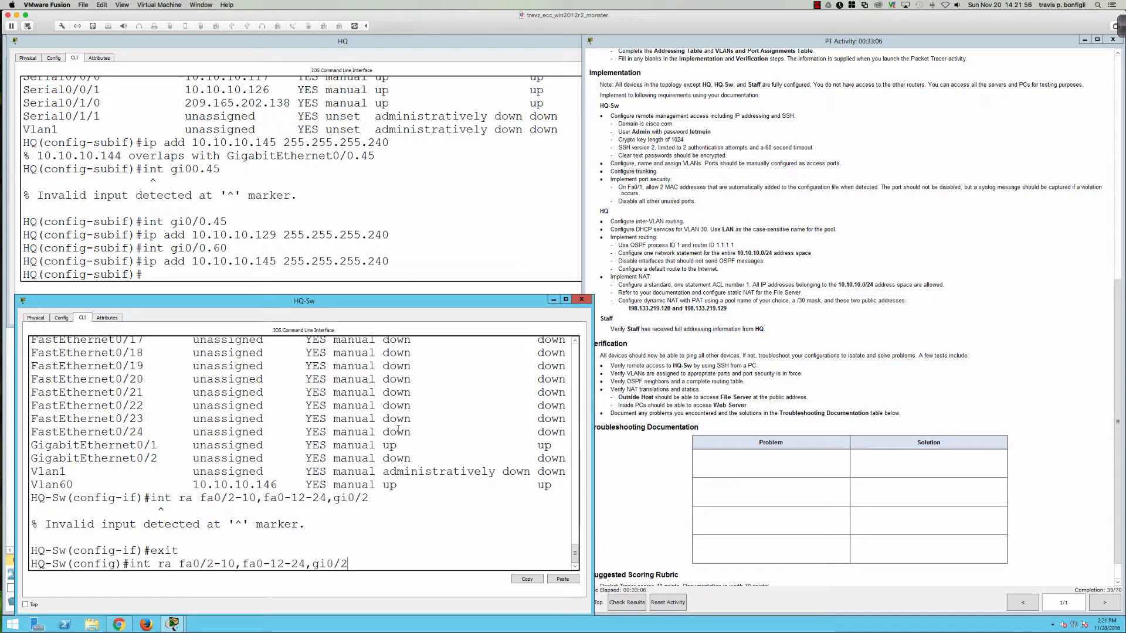
{"action": "key", "text": "Return"}
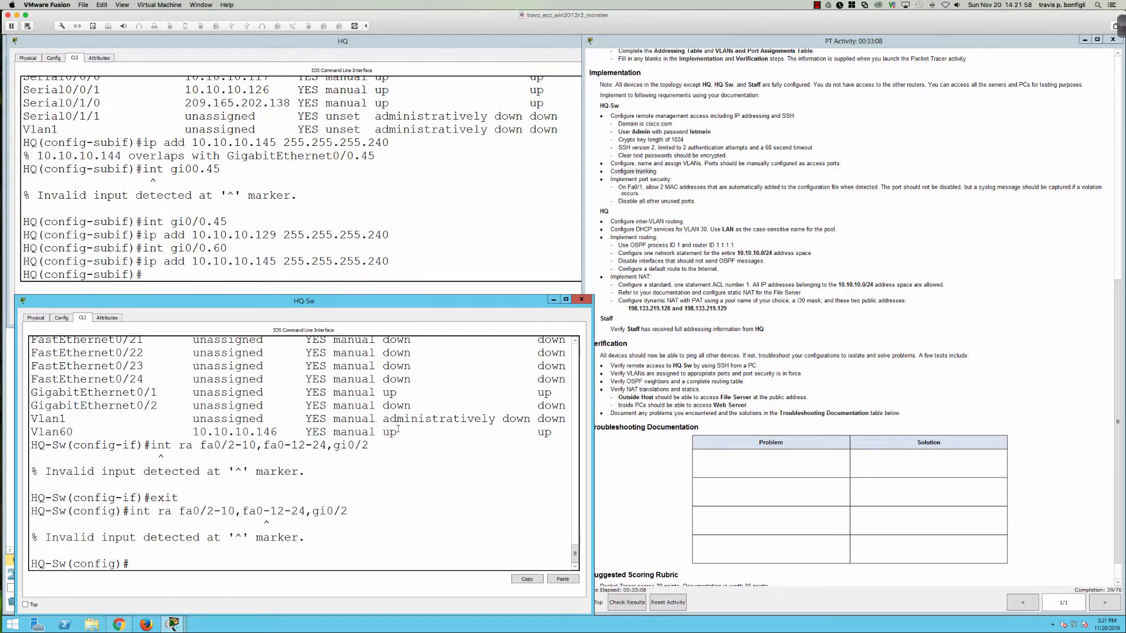
{"action": "key", "text": "Up"}
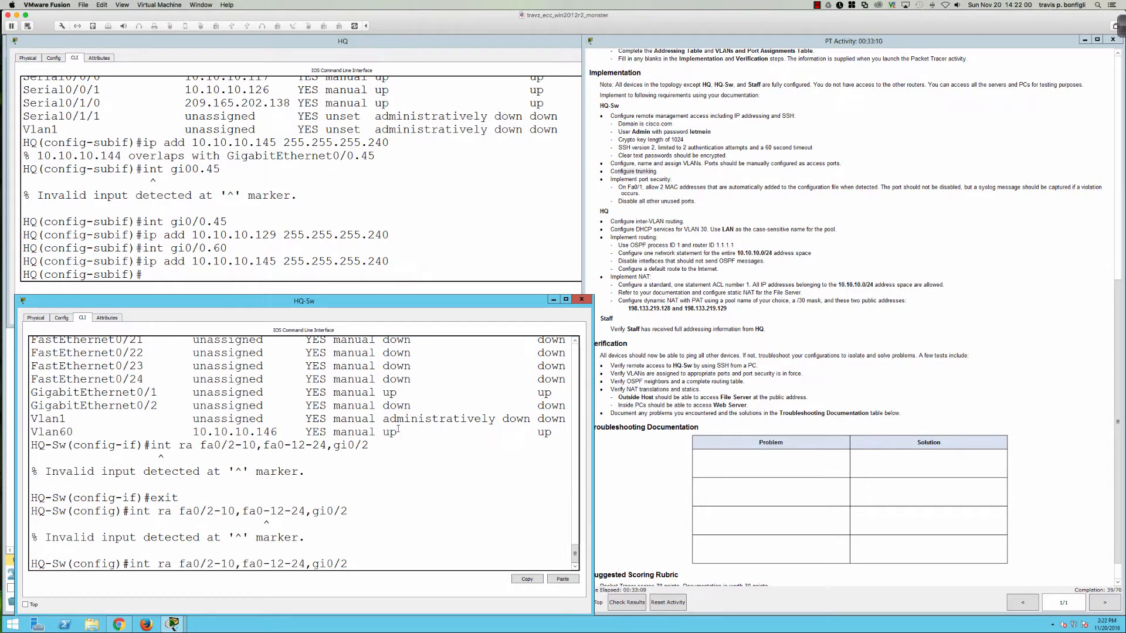
{"action": "key", "text": "Delete"}
{"action": "type", "text": "/"}
{"action": "key", "text": "Return"}
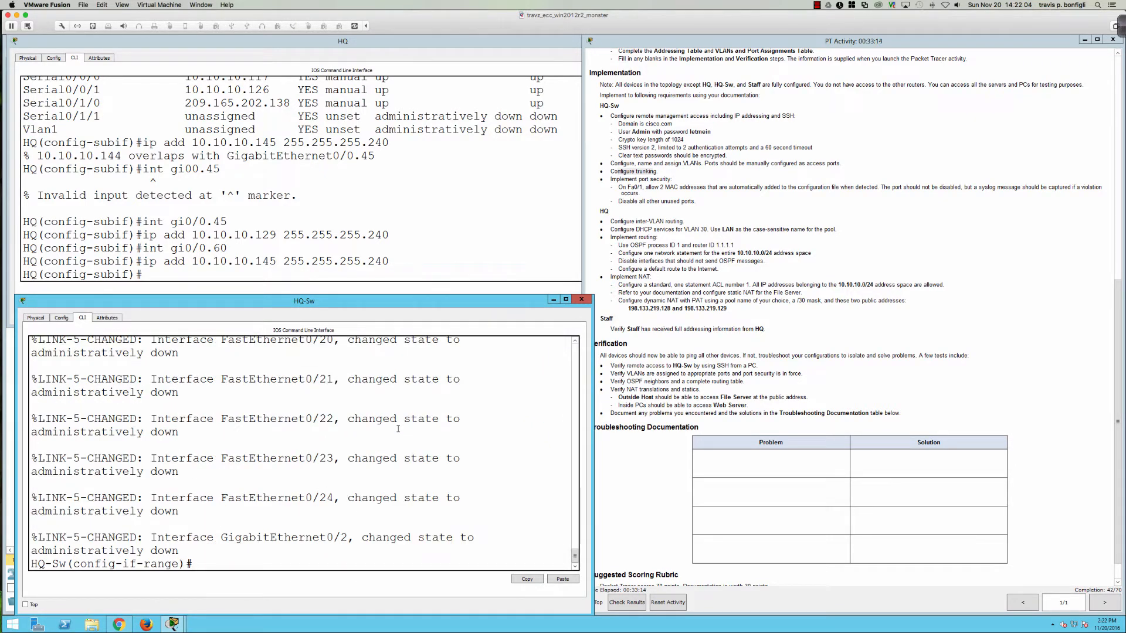
{"action": "key", "text": "Return"}
{"action": "key", "text": "Return"}
{"action": "key", "text": "Return"}
{"action": "key", "text": "Return"}
{"action": "key", "text": "Return"}
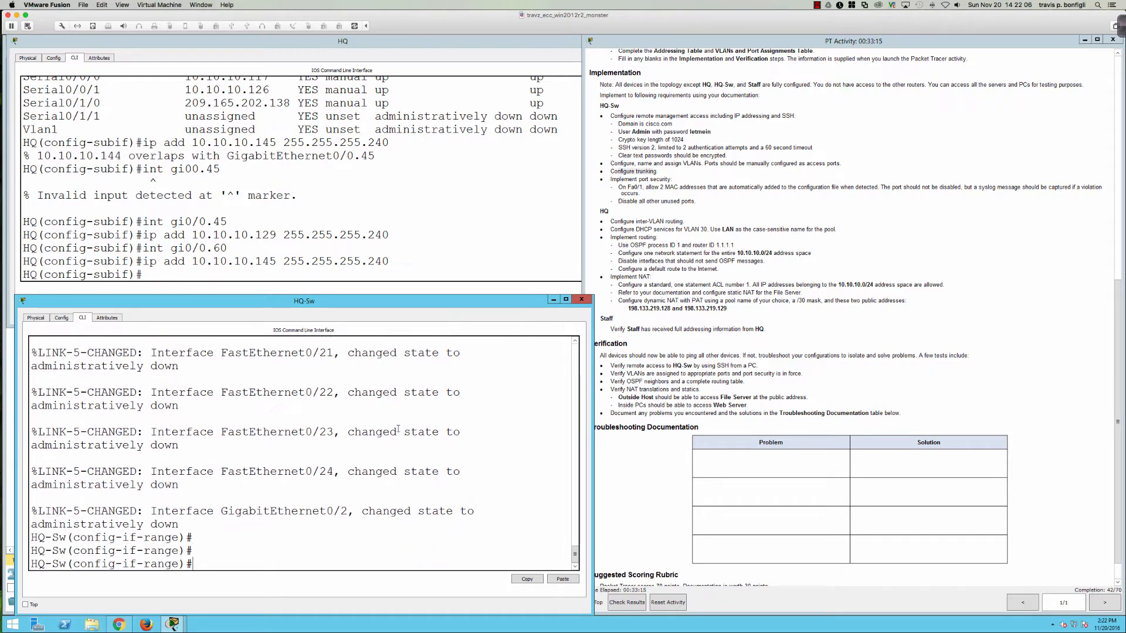
Step: Verify with 'do sh ip int br' that the unused ports now show administratively down
{"action": "type", "text": "do sh ip int br"}
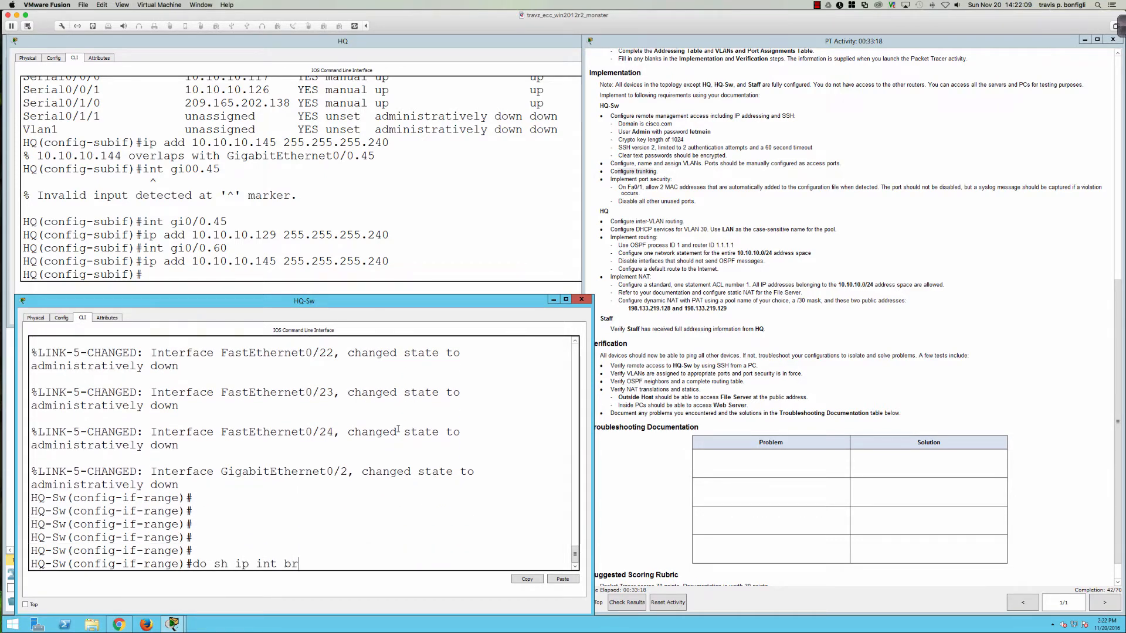
{"action": "key", "text": "Return"}
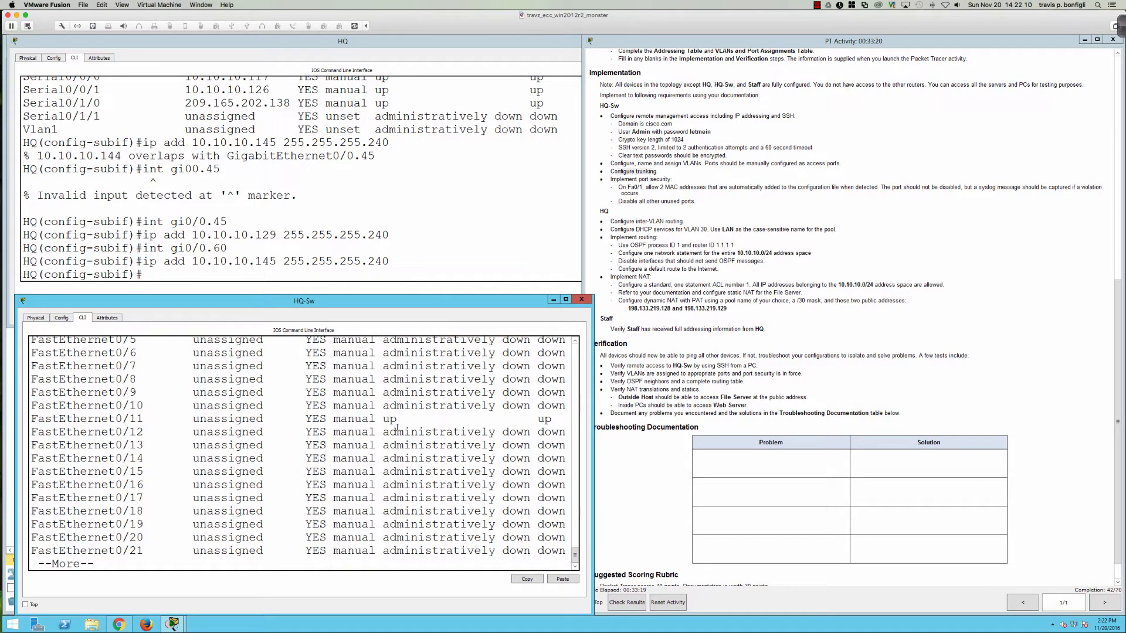
{"action": "scroll", "coordinate": [375, 419], "scroll_direction": "up", "scroll_amount": 2}
{"action": "scroll", "coordinate": [362, 411], "scroll_direction": "up", "scroll_amount": 1}
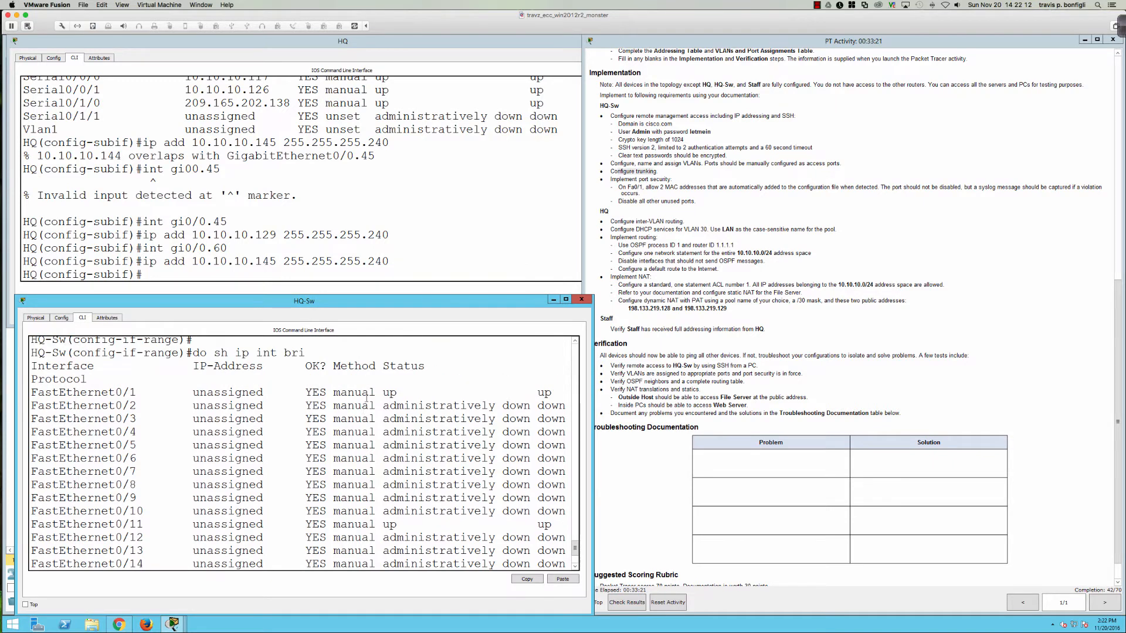
{"action": "scroll", "coordinate": [375, 419], "scroll_direction": "down", "scroll_amount": 3}
{"action": "key", "text": "space"}
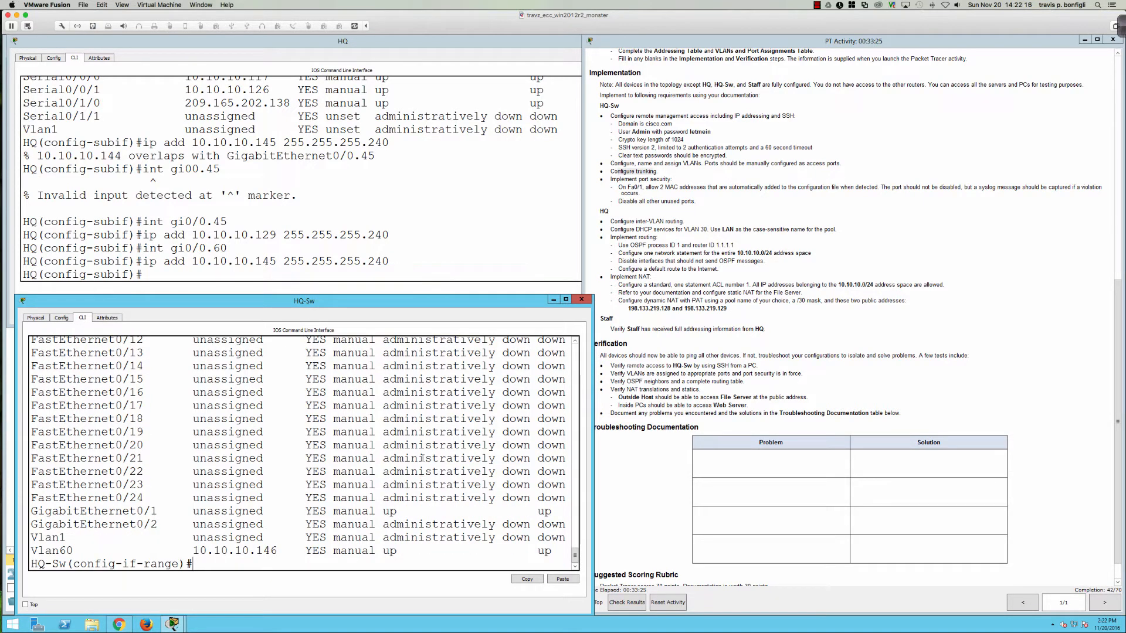
Step: Review the network topology and PT Activity instructions, then open the HQ router's CLI
{"action": "left_click", "coordinate": [524, 41]}
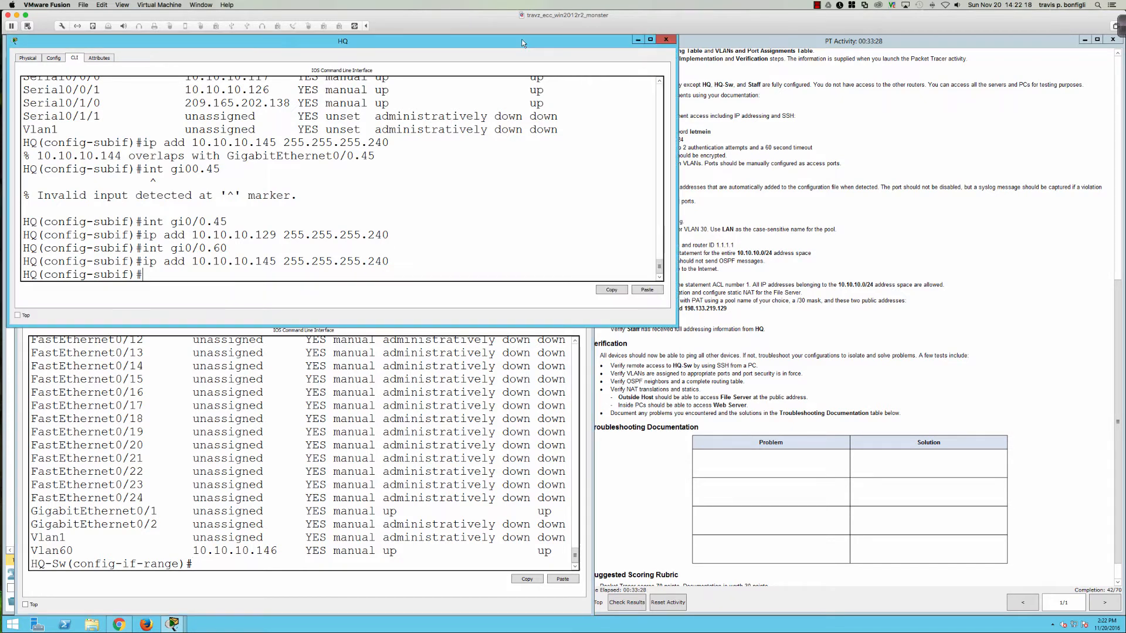
{"action": "left_click_drag", "start_coordinate": [516, 41], "coordinate": [589, 44]}
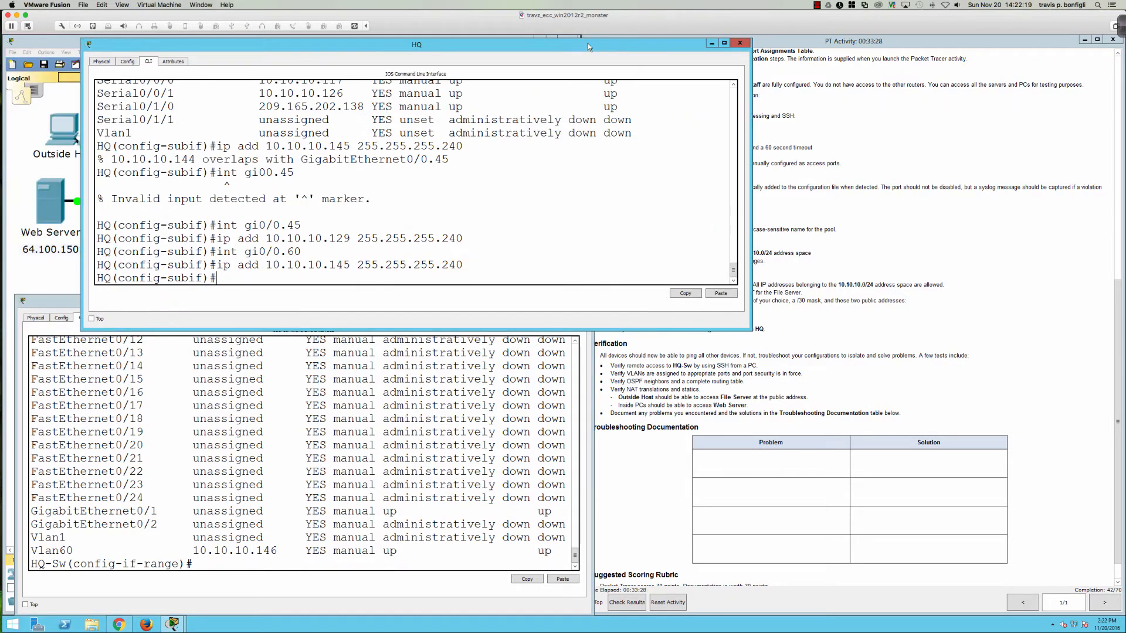
{"action": "left_click", "coordinate": [33, 166]}
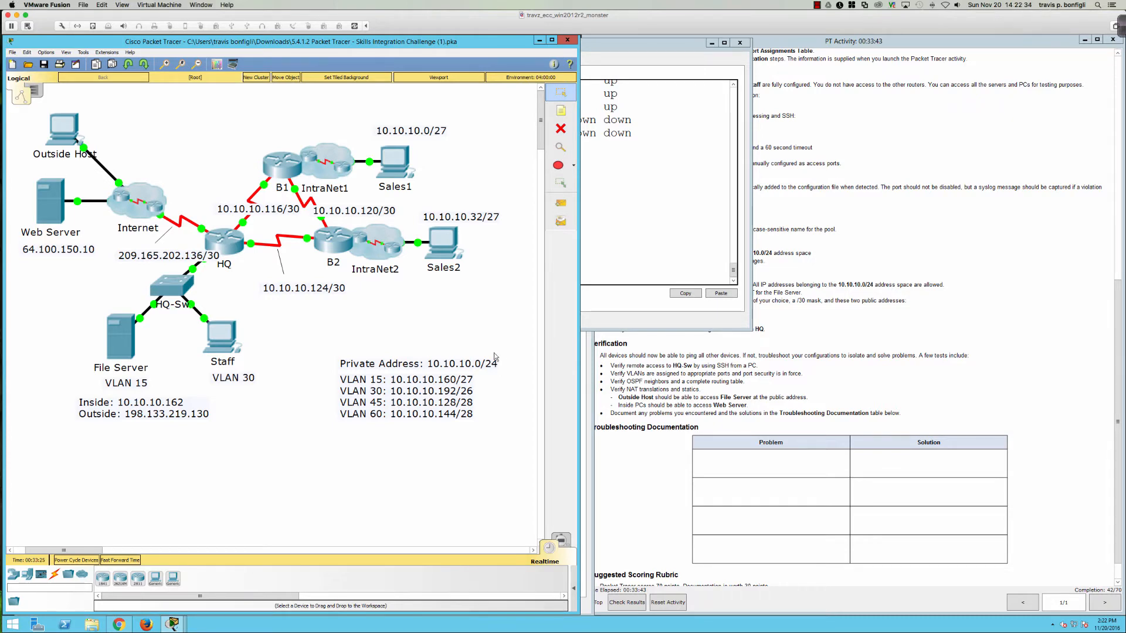
{"action": "left_click", "coordinate": [749, 347]}
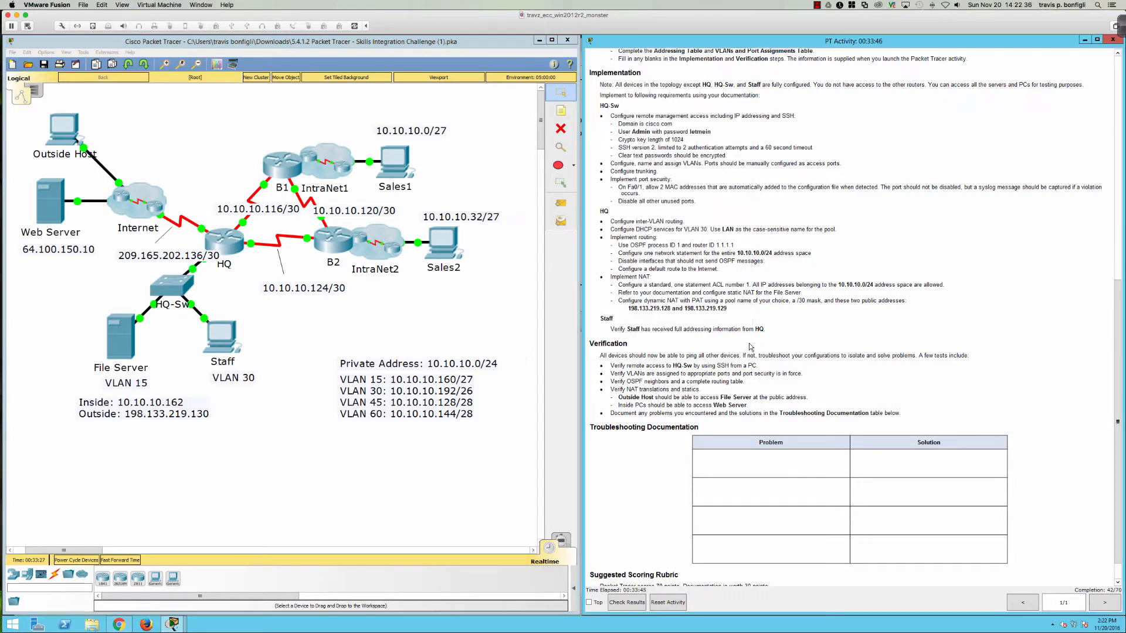
{"action": "scroll", "coordinate": [704, 268], "scroll_direction": "up", "scroll_amount": 1}
{"action": "scroll", "coordinate": [704, 268], "scroll_direction": "down", "scroll_amount": 2}
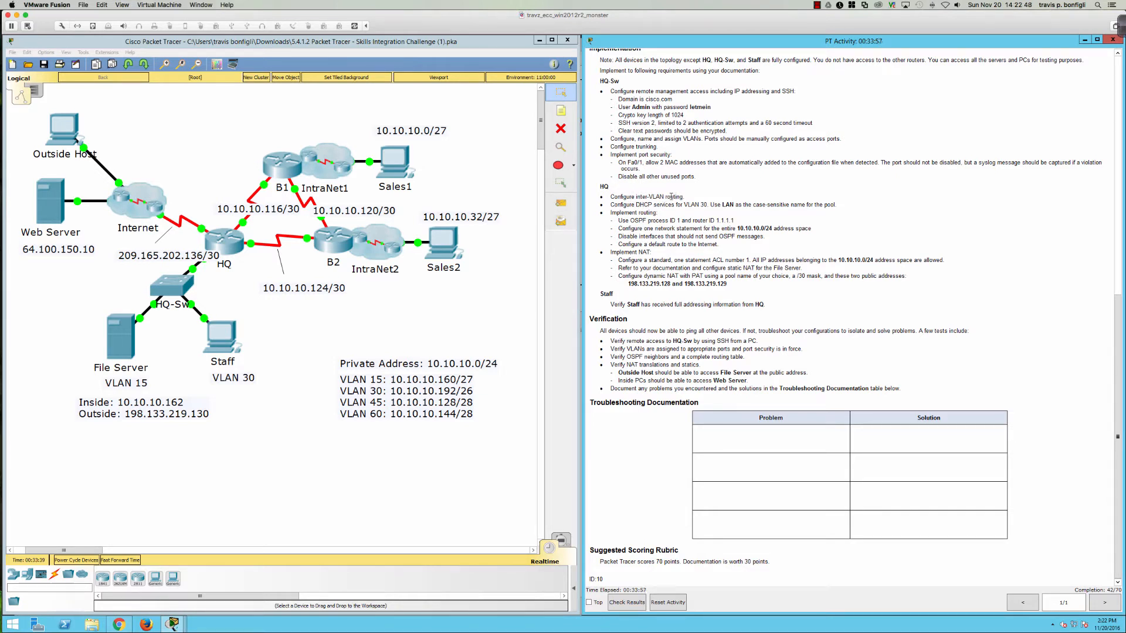
{"action": "left_click", "coordinate": [223, 242]}
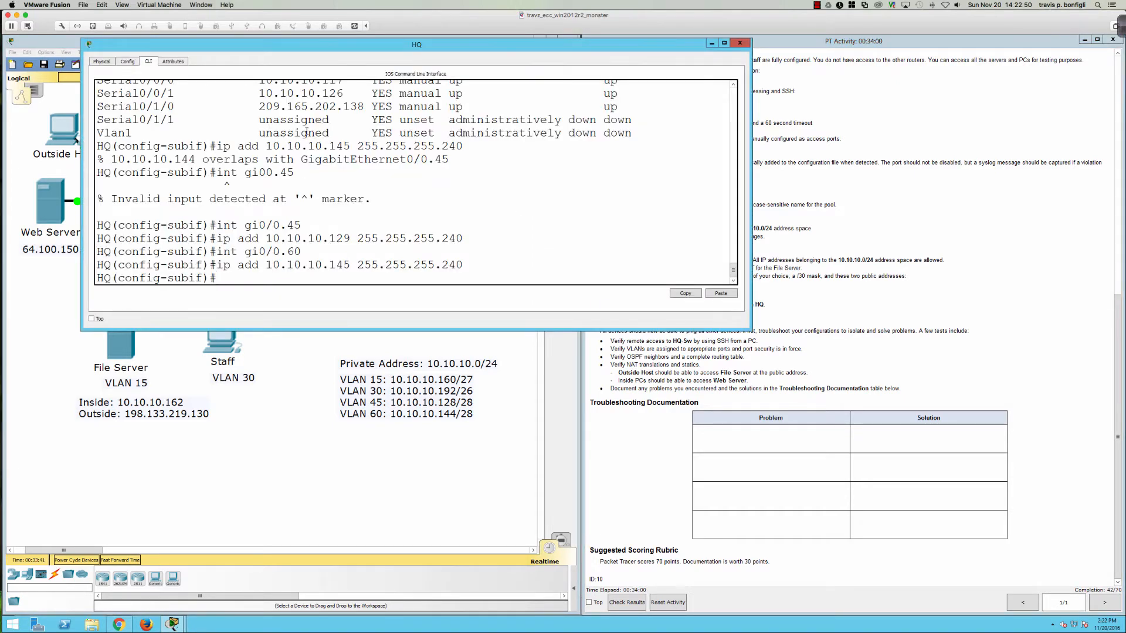
Step: Run 'do sh ip int bri' on HQ and compare subinterfaces Gi0/0.15-0.60 against the instructions
{"action": "left_click_drag", "start_coordinate": [334, 45], "coordinate": [255, 41]}
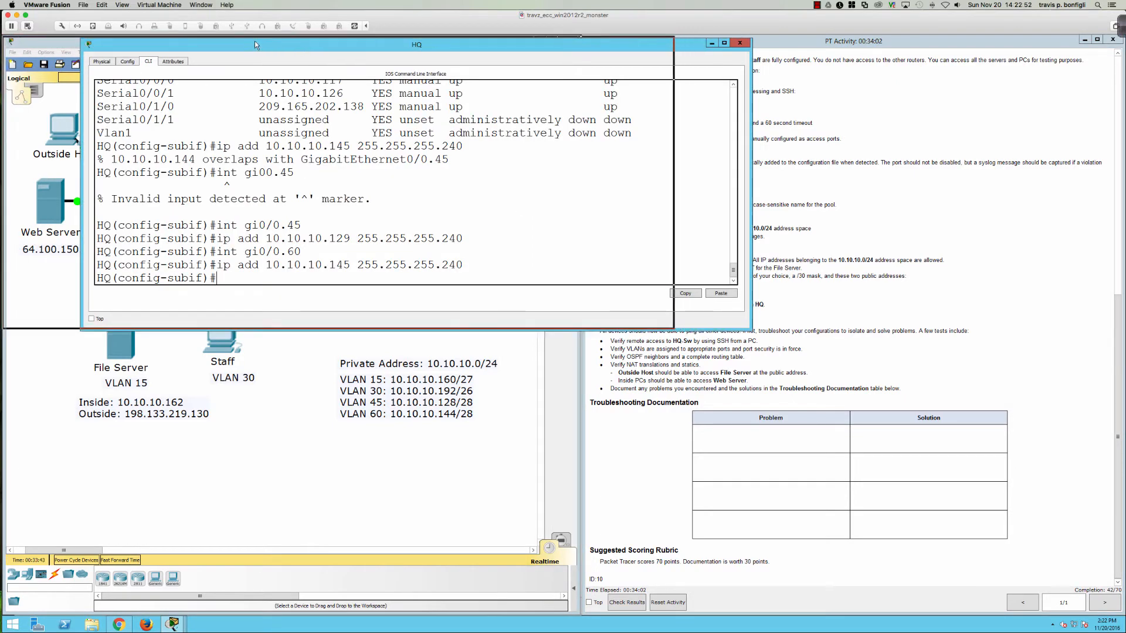
{"action": "key", "text": "Return"}
{"action": "key", "text": "Return"}
{"action": "key", "text": "Return"}
{"action": "key", "text": "Return"}
{"action": "key", "text": "Return"}
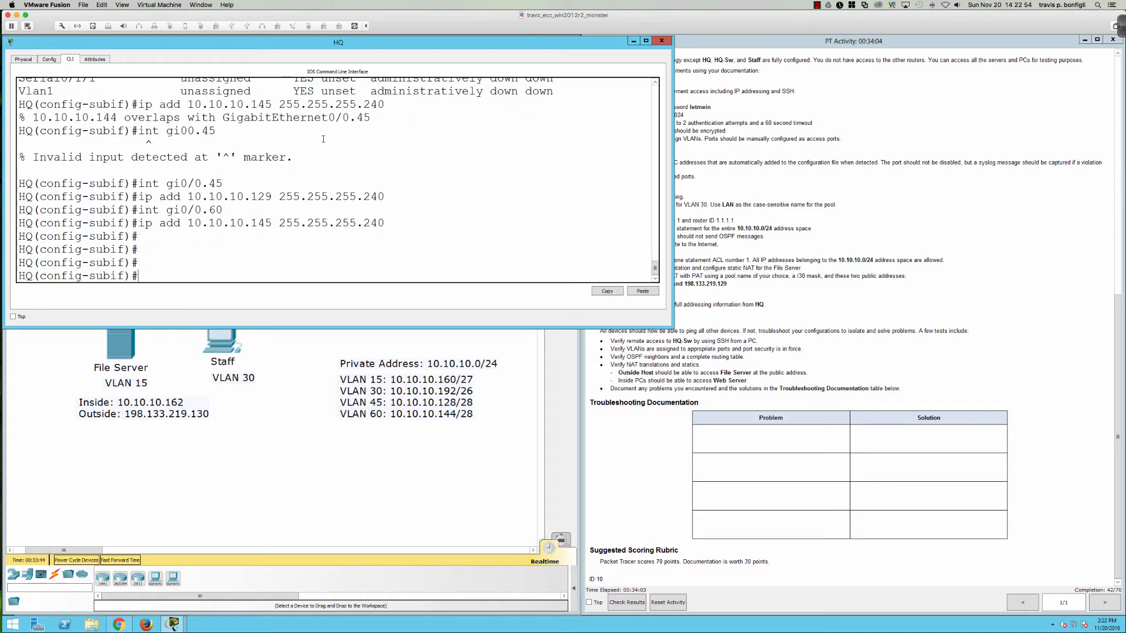
{"action": "type", "text": "do sh ip"}
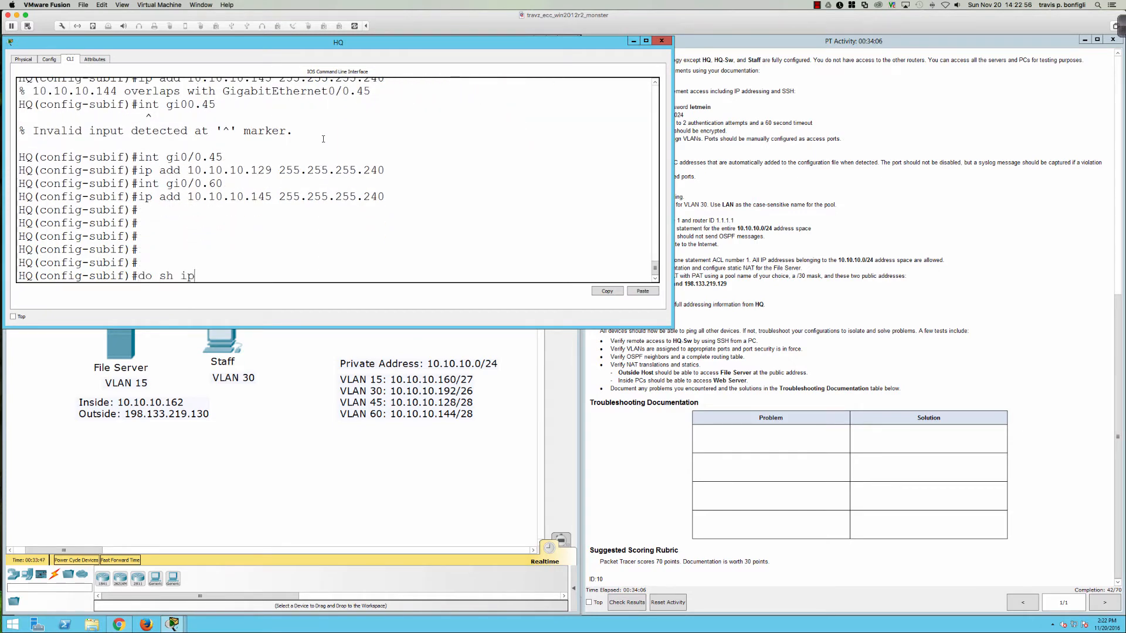
{"action": "type", "text": " int bri"}
{"action": "key", "text": "Return"}
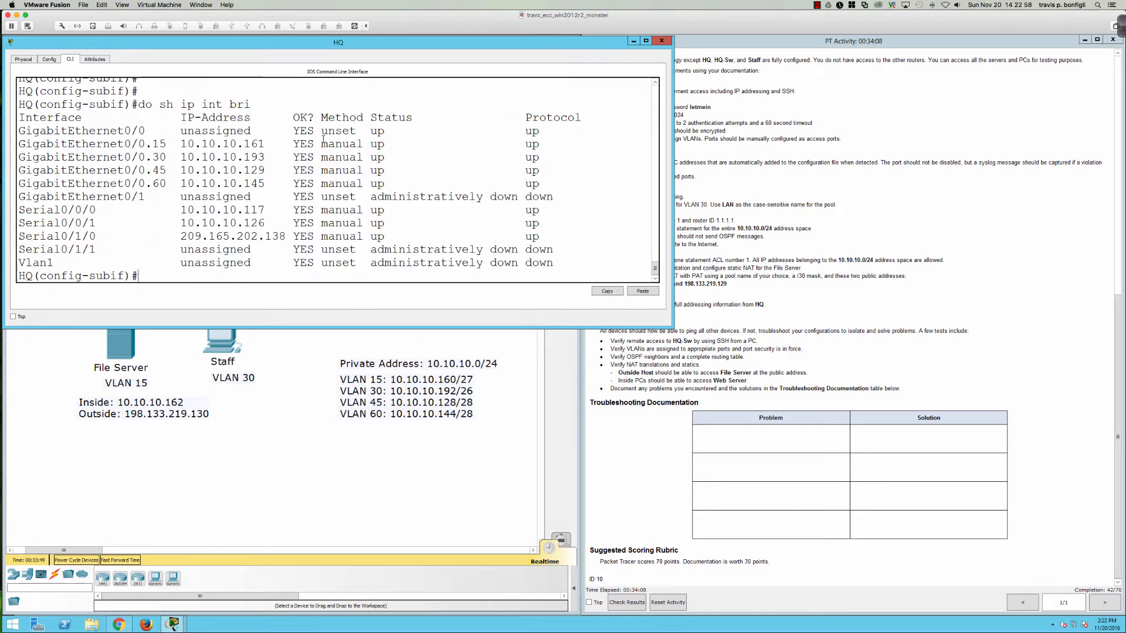
{"action": "left_click", "coordinate": [812, 199]}
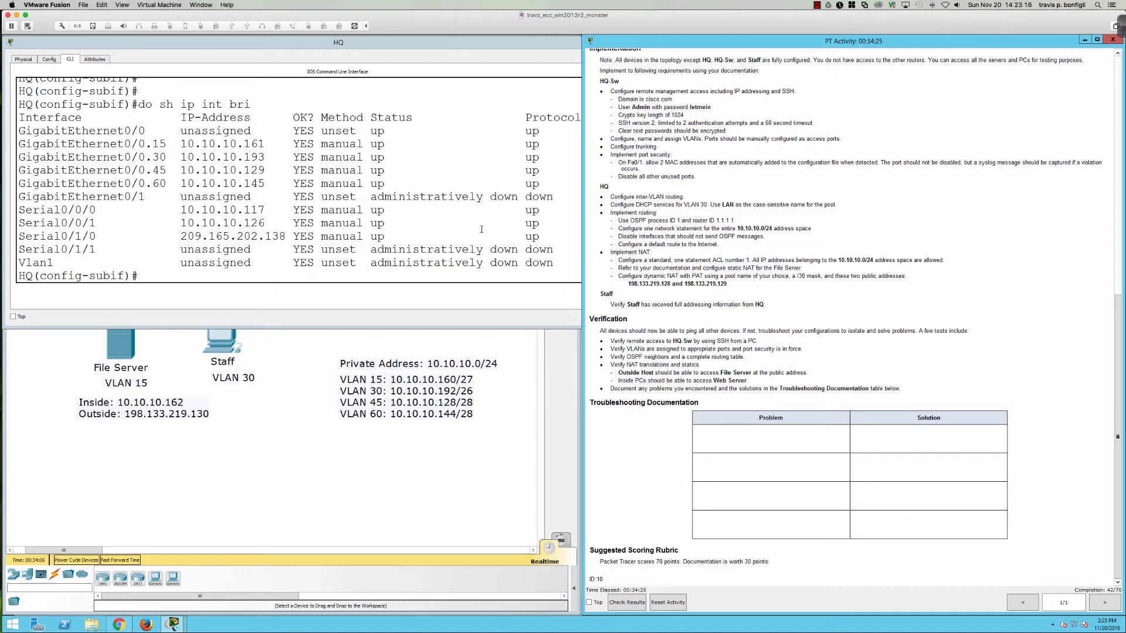
{"action": "left_click", "coordinate": [440, 243]}
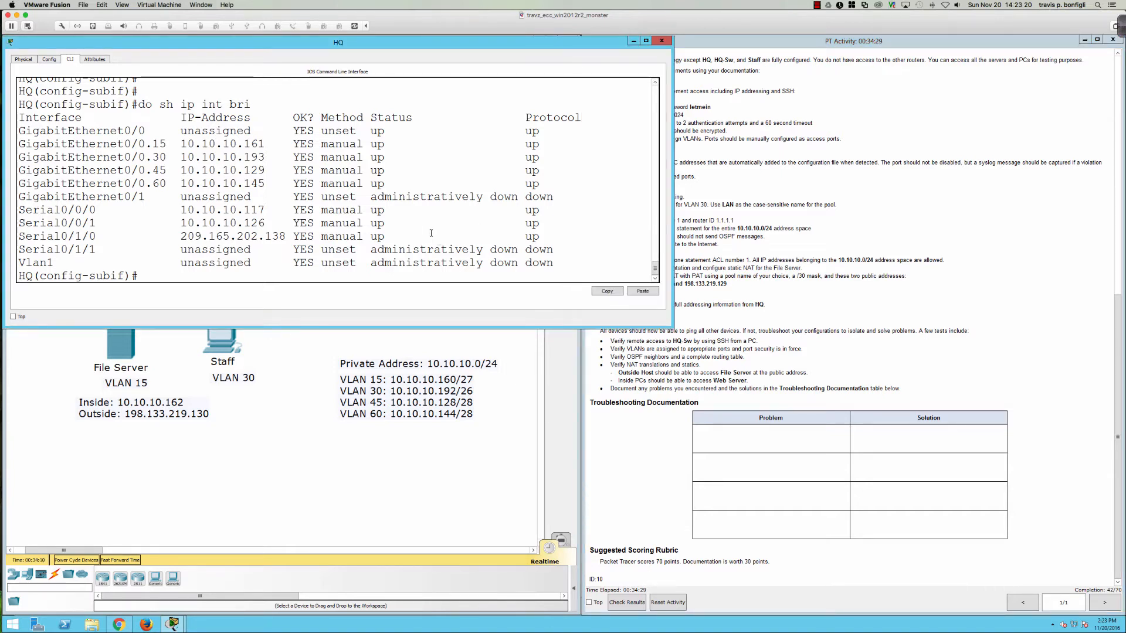
{"action": "key", "text": "Return"}
{"action": "key", "text": "Return"}
{"action": "key", "text": "Return"}
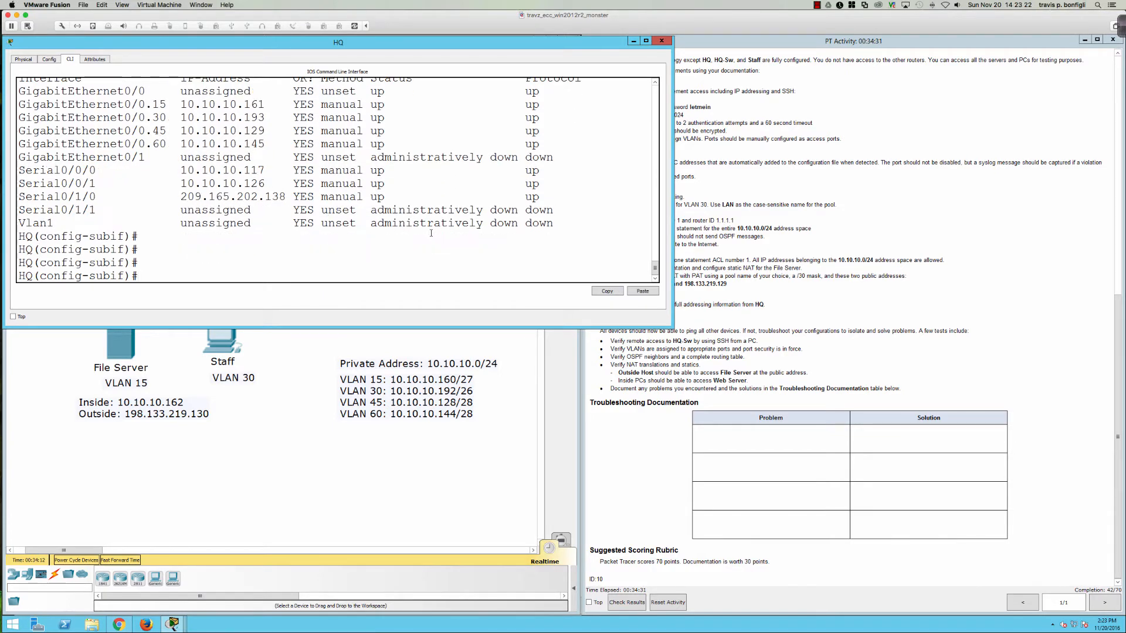
Step: Create a DHCP pool named LAN on HQ with 'ip dhcp pool LAN'
{"action": "type", "text": "exit"}
{"action": "key", "text": "Return"}
{"action": "type", "text": "ip dh"}
{"action": "key", "text": "Tab"}
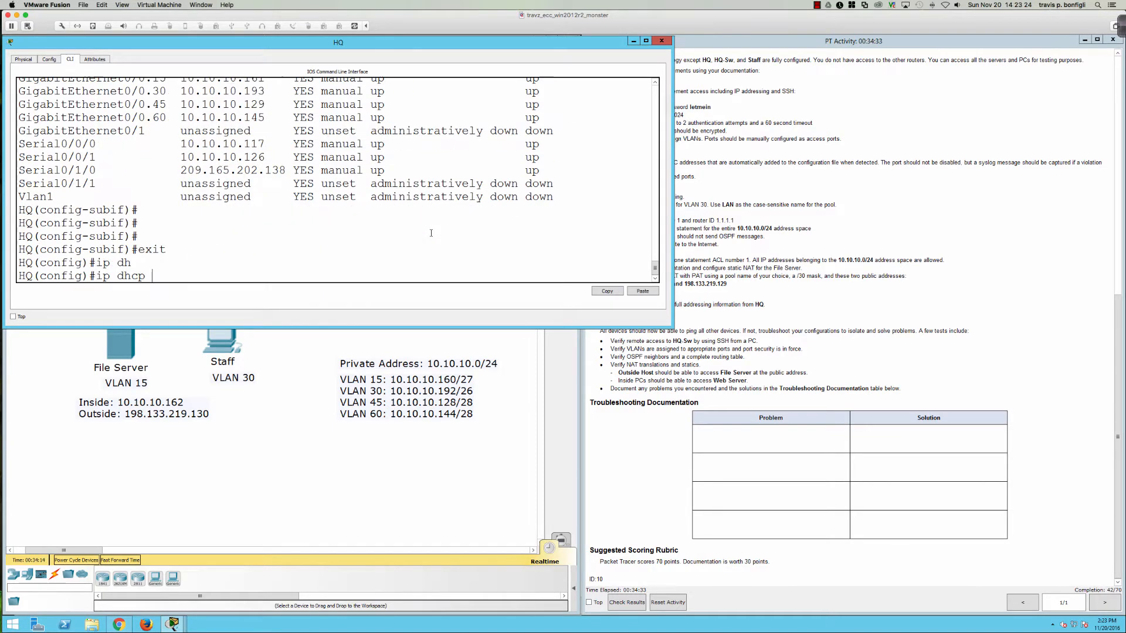
{"action": "type", "text": "po"}
{"action": "key", "text": "Tab"}
{"action": "type", "text": "?"}
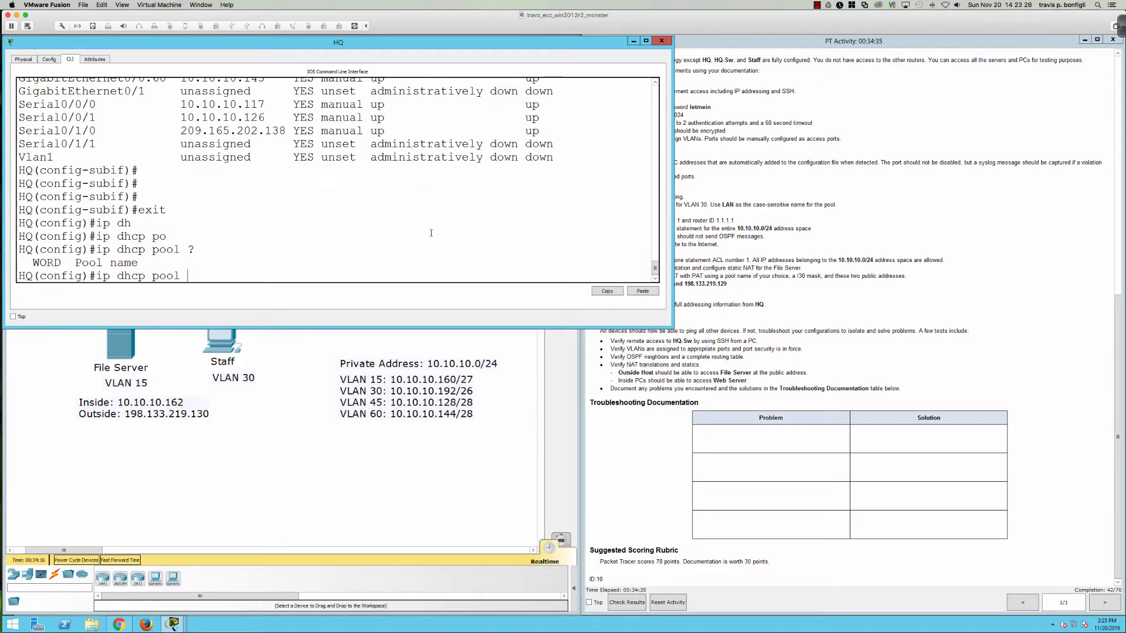
{"action": "type", "text": "LAN"}
{"action": "key", "text": "Return"}
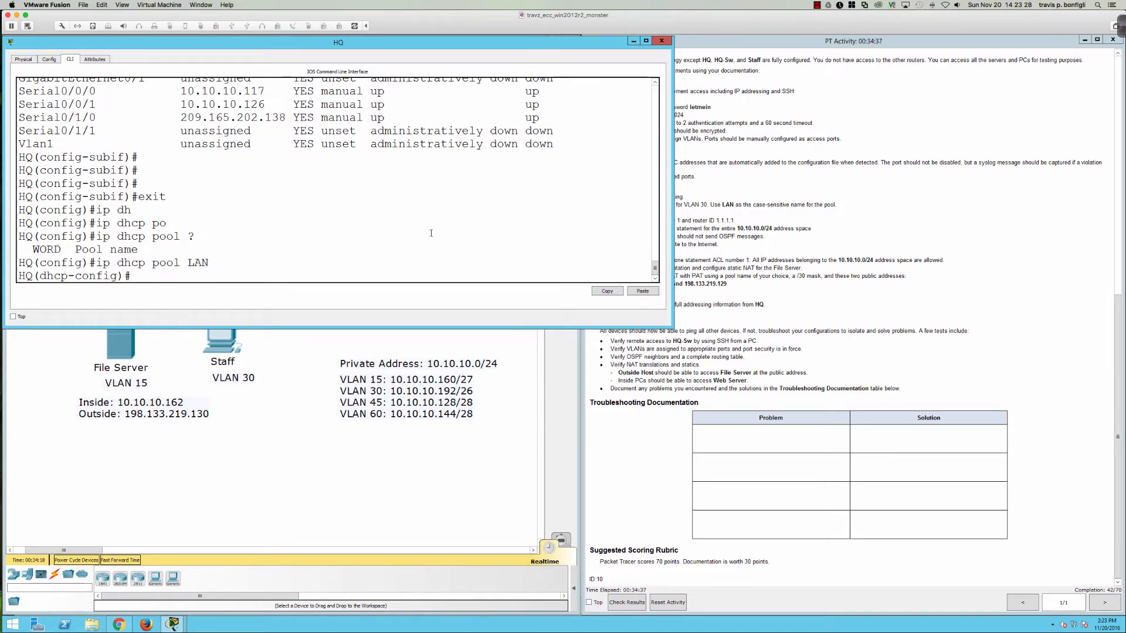
{"action": "type", "text": "?"}
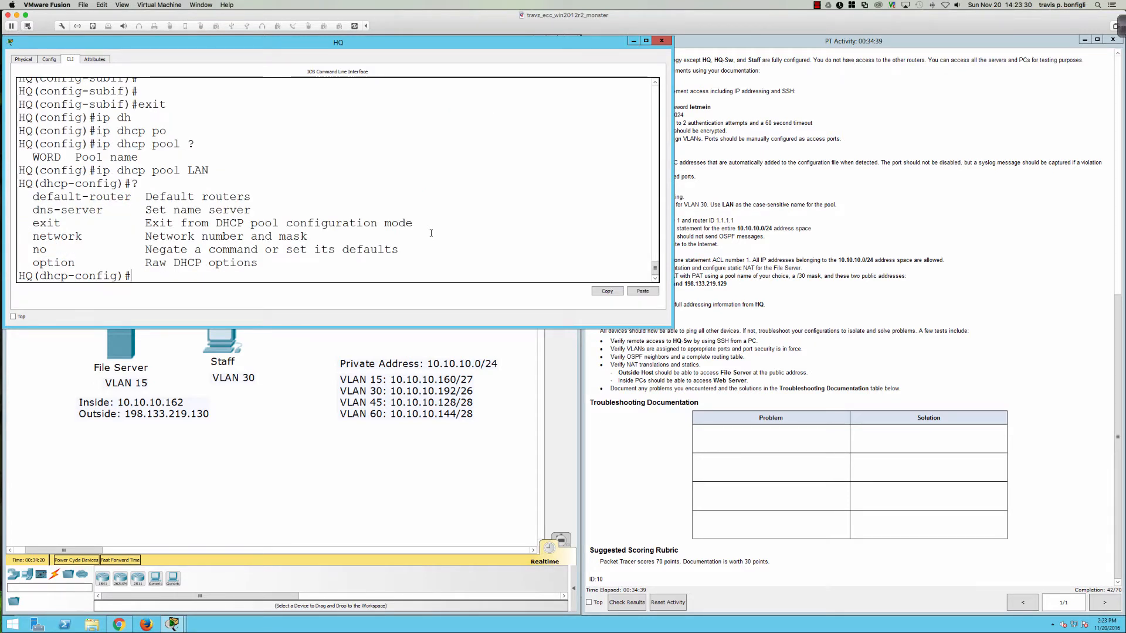
Step: Look up VLAN 30's gateway address 10.10.10.193 in HQ's interface output
{"action": "left_click", "coordinate": [721, 213]}
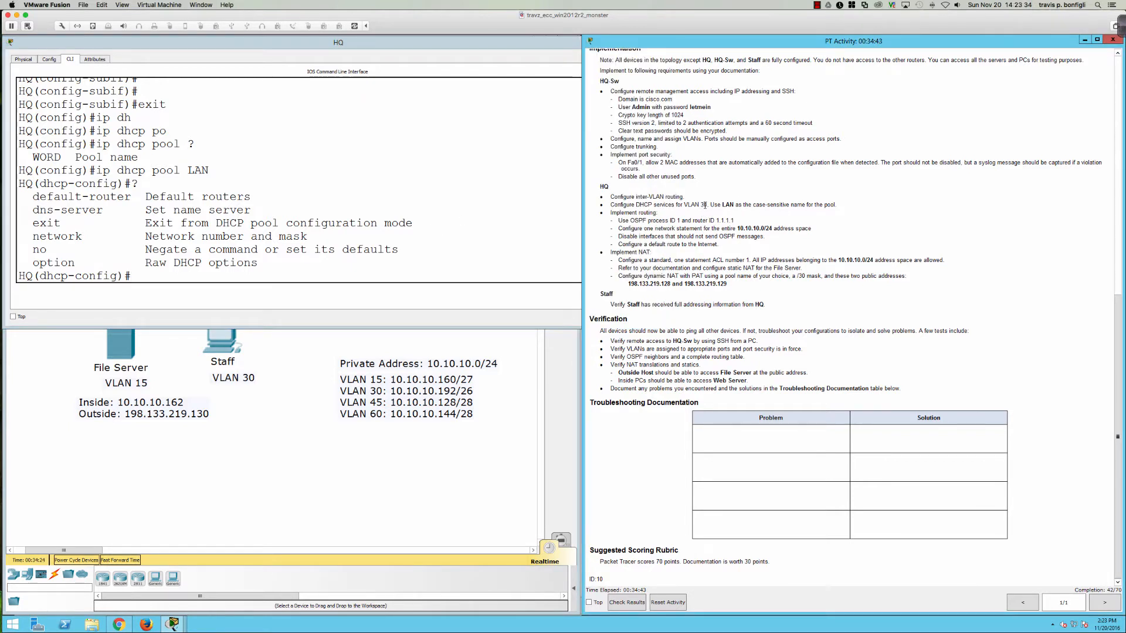
{"action": "left_click", "coordinate": [194, 404]}
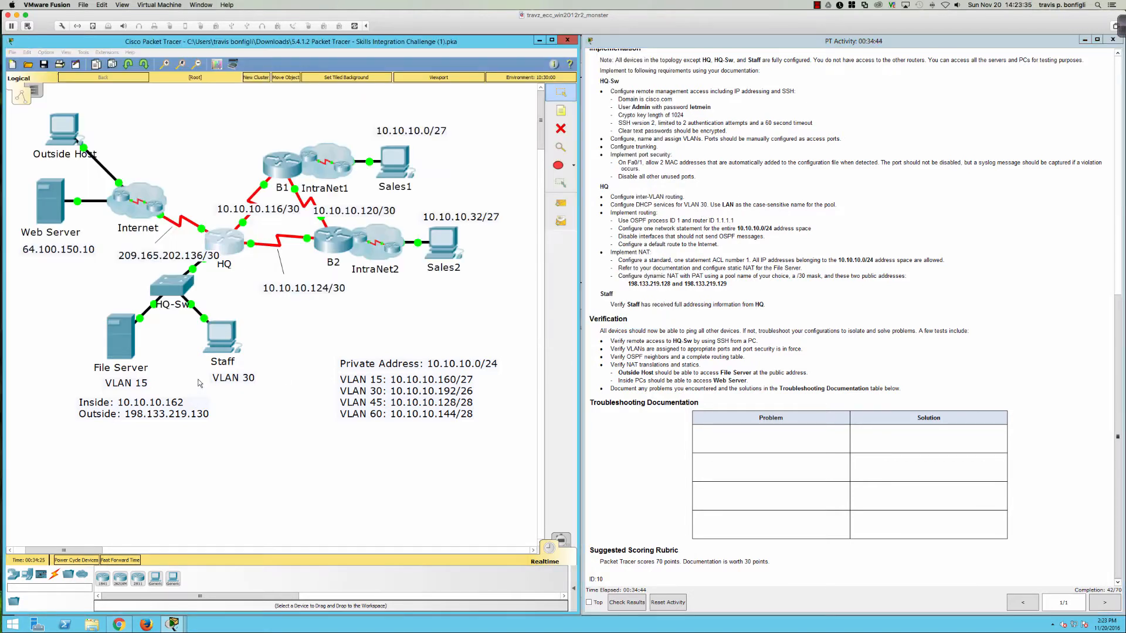
{"action": "left_click", "coordinate": [226, 245]}
{"action": "scroll", "coordinate": [267, 234], "scroll_direction": "up", "scroll_amount": 5}
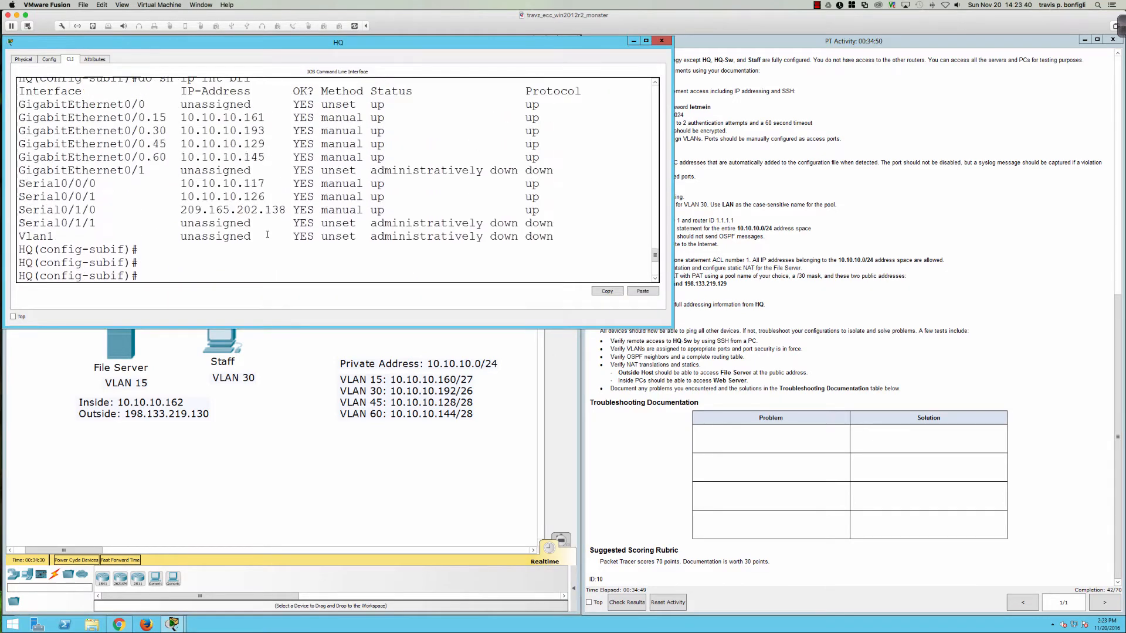
{"action": "scroll", "coordinate": [267, 234], "scroll_direction": "up", "scroll_amount": 2}
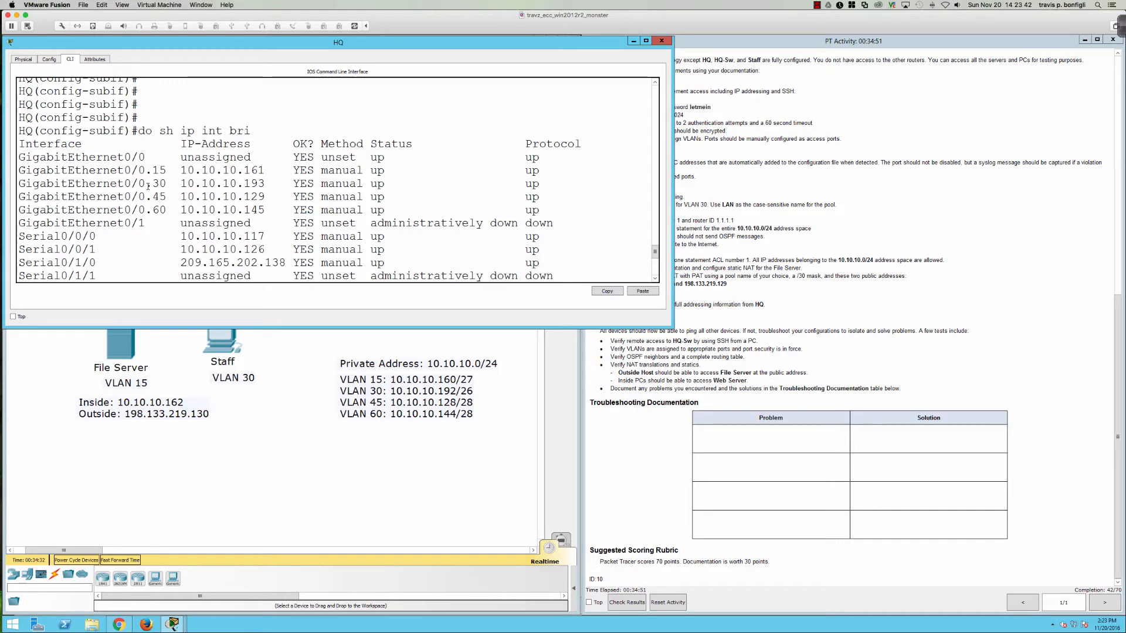
{"action": "left_click_drag", "start_coordinate": [147, 186], "coordinate": [265, 184]}
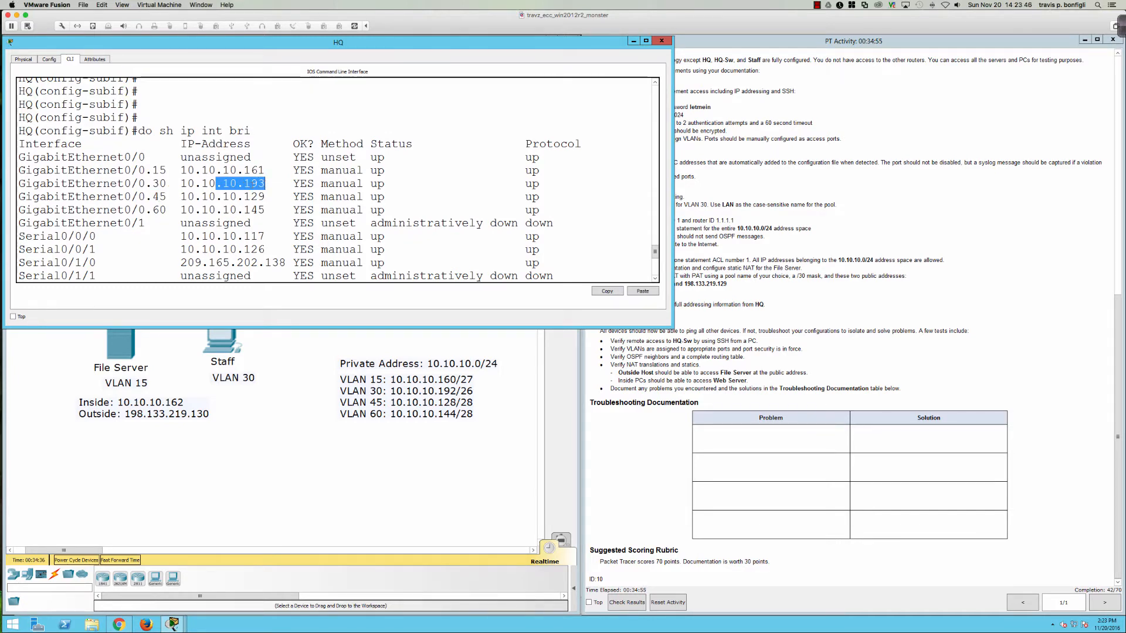
{"action": "left_click", "coordinate": [300, 375]}
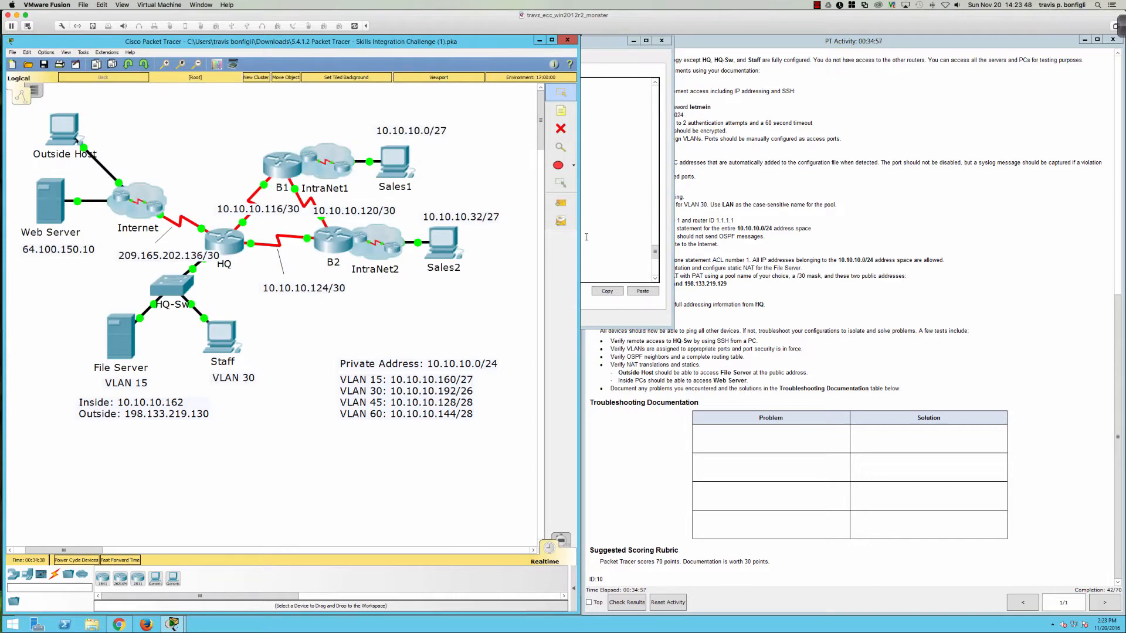
{"action": "left_click", "coordinate": [604, 248]}
{"action": "scroll", "coordinate": [565, 244], "scroll_direction": "down", "scroll_amount": 6}
Step: Set the LAN pool's default router to 10.10.10.193
{"action": "type", "text": "def"}
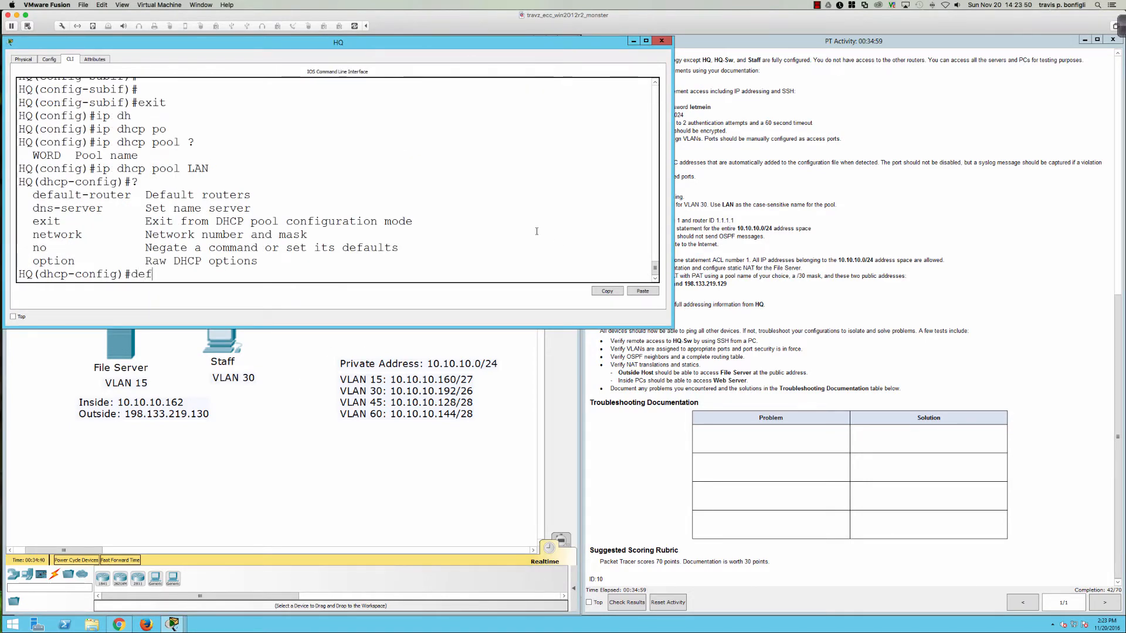
{"action": "key", "text": "Tab"}
{"action": "type", "text": "10.10.10"}
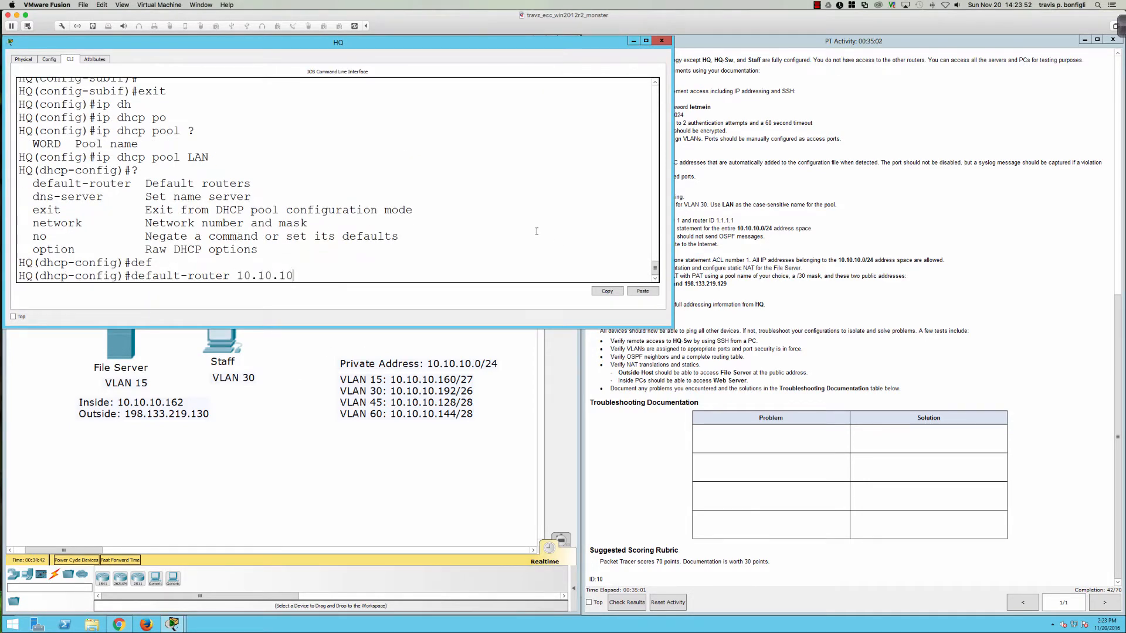
{"action": "type", "text": ".193"}
{"action": "key", "text": "Return"}
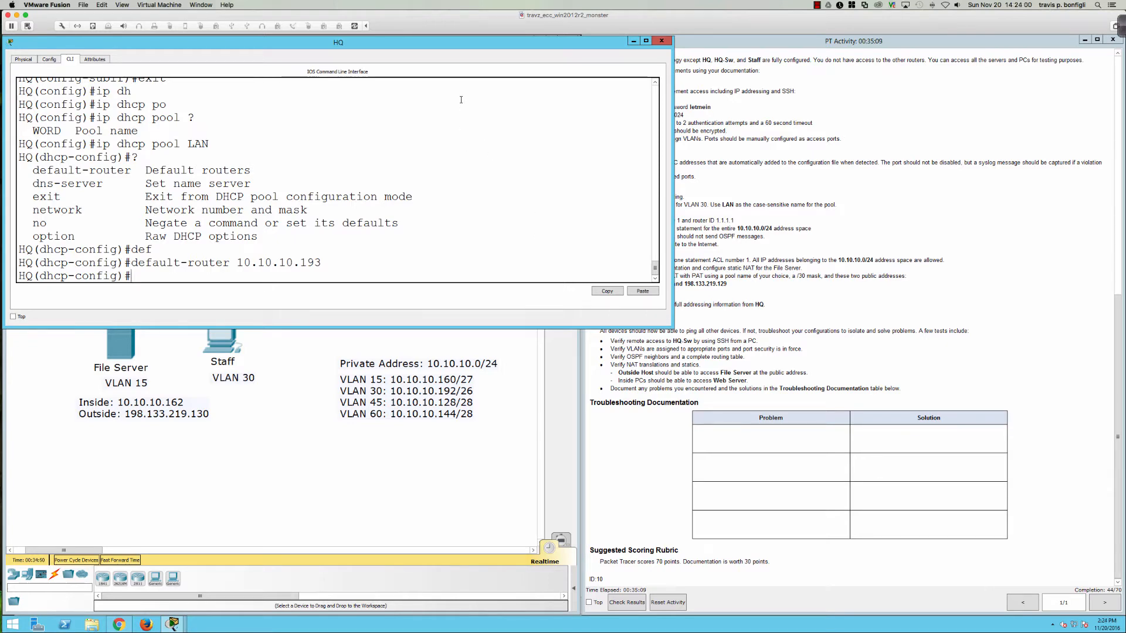
Step: Set the LAN pool's network to 10.10.10.192 255.255.255.192
{"action": "mouse_move", "coordinate": [438, 46]}
{"action": "left_mouse_down"}
{"action": "mouse_move", "coordinate": [474, 136]}
{"action": "mouse_move", "coordinate": [496, 313]}
{"action": "mouse_move", "coordinate": [553, 266]}
{"action": "mouse_move", "coordinate": [438, 44]}
{"action": "left_mouse_up"}
{"action": "type", "text": "net"}
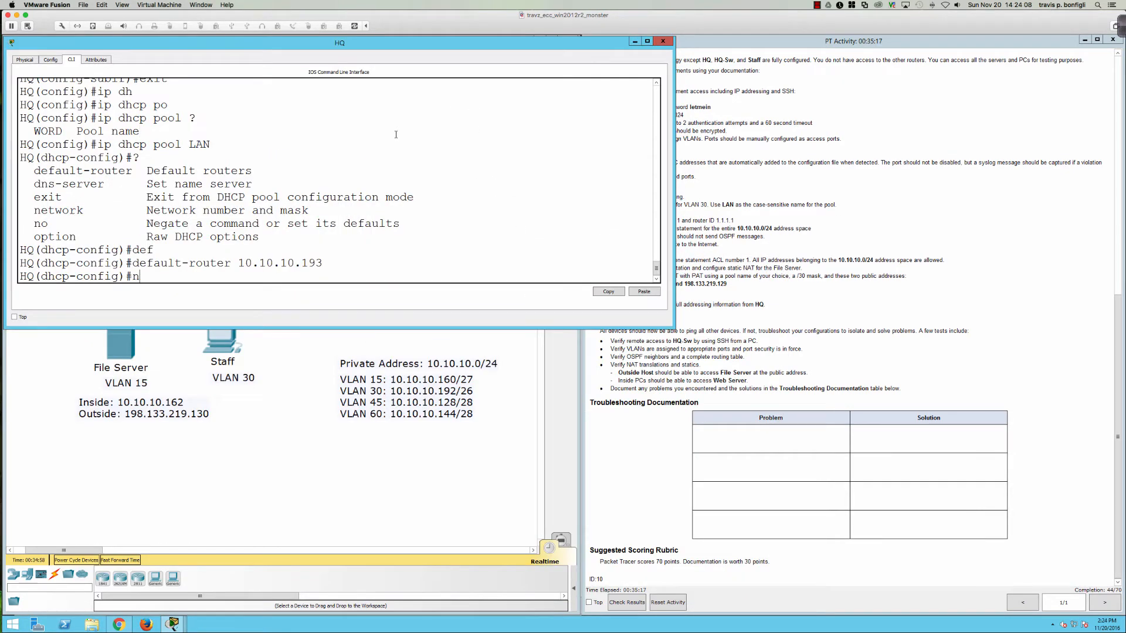
{"action": "key", "text": "Tab"}
{"action": "type", "text": "10.10.10"}
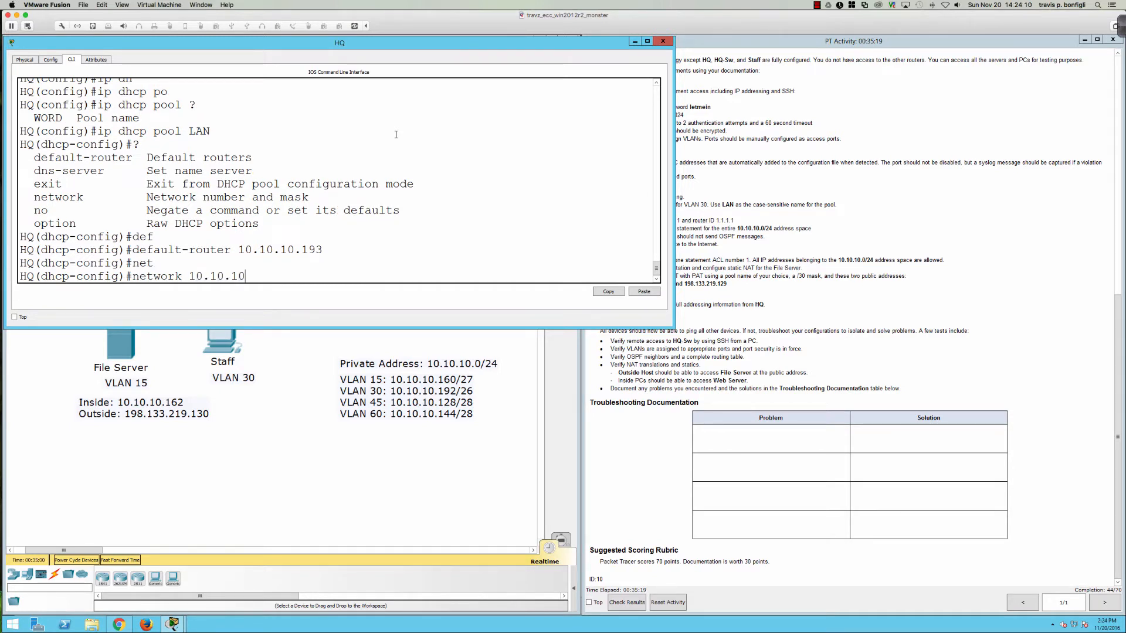
{"action": "type", "text": ".192 ?"}
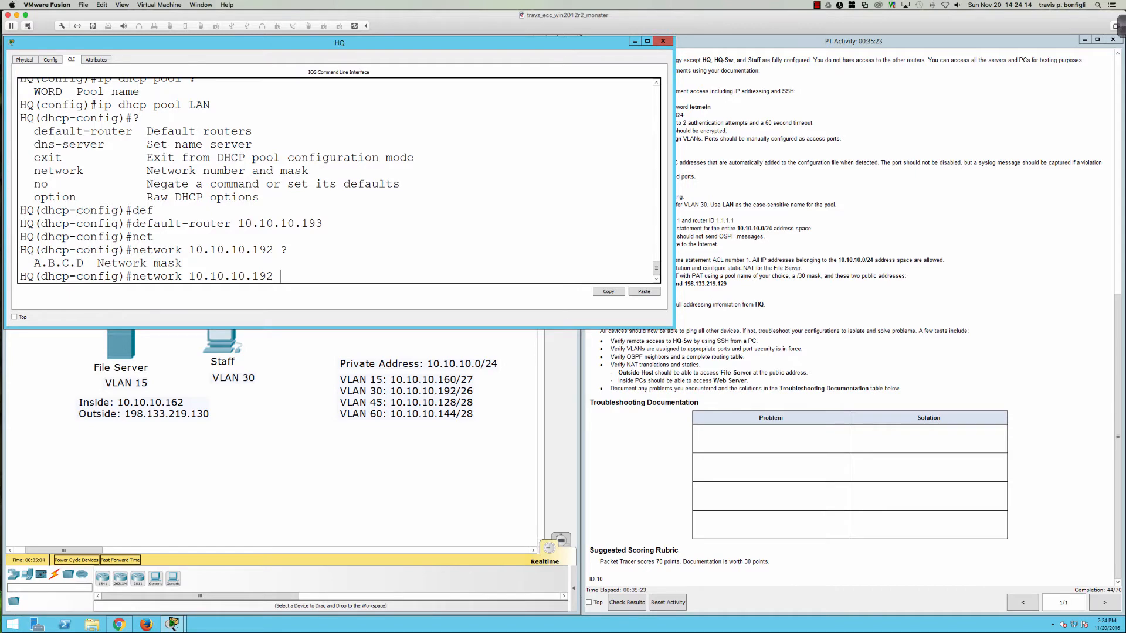
{"action": "scroll", "coordinate": [839, 167], "scroll_direction": "up", "scroll_amount": 10}
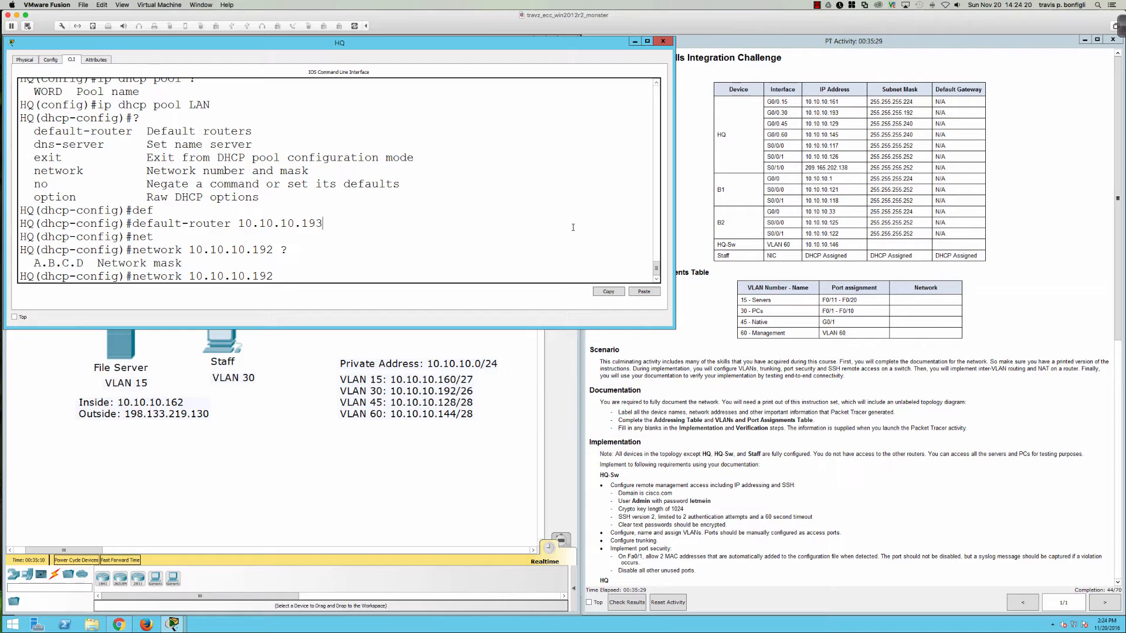
{"action": "type", "text": "255.255.255.192"}
{"action": "key", "text": "Return"}
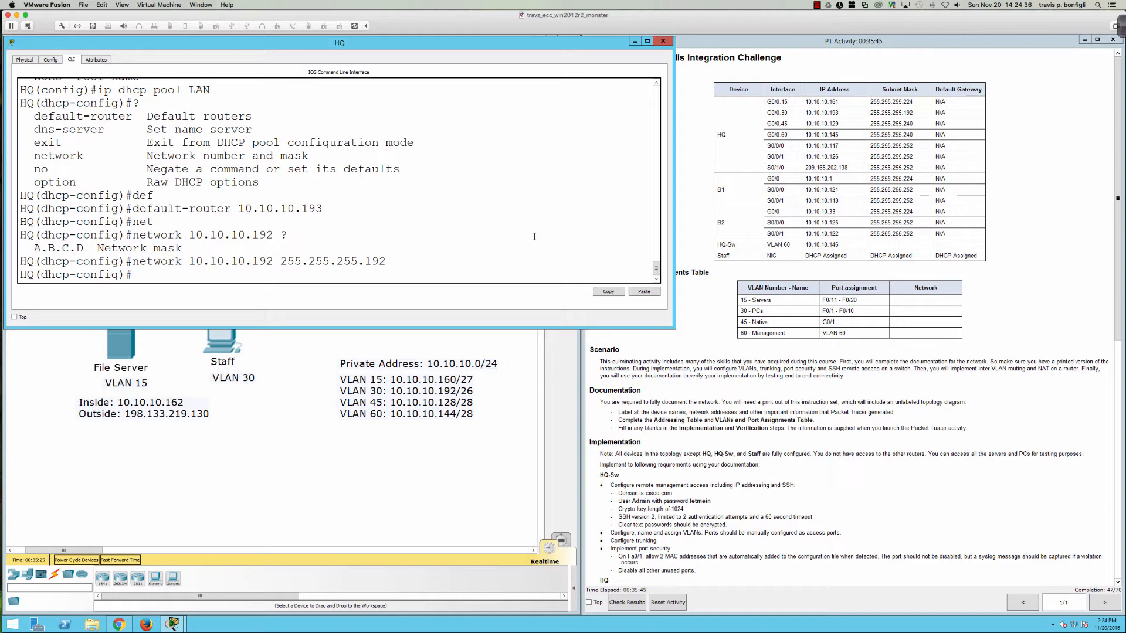
{"action": "left_click", "coordinate": [234, 343]}
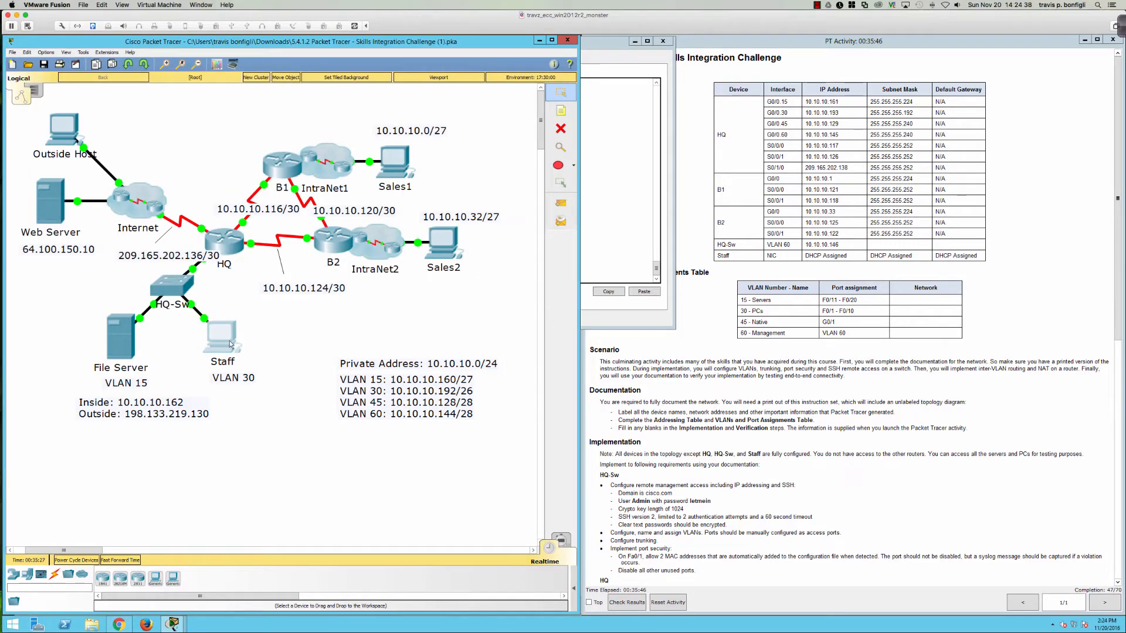
Step: Switch the Staff PC's IP configuration to DHCP
{"action": "left_click", "coordinate": [229, 344]}
{"action": "left_click", "coordinate": [449, 205]}
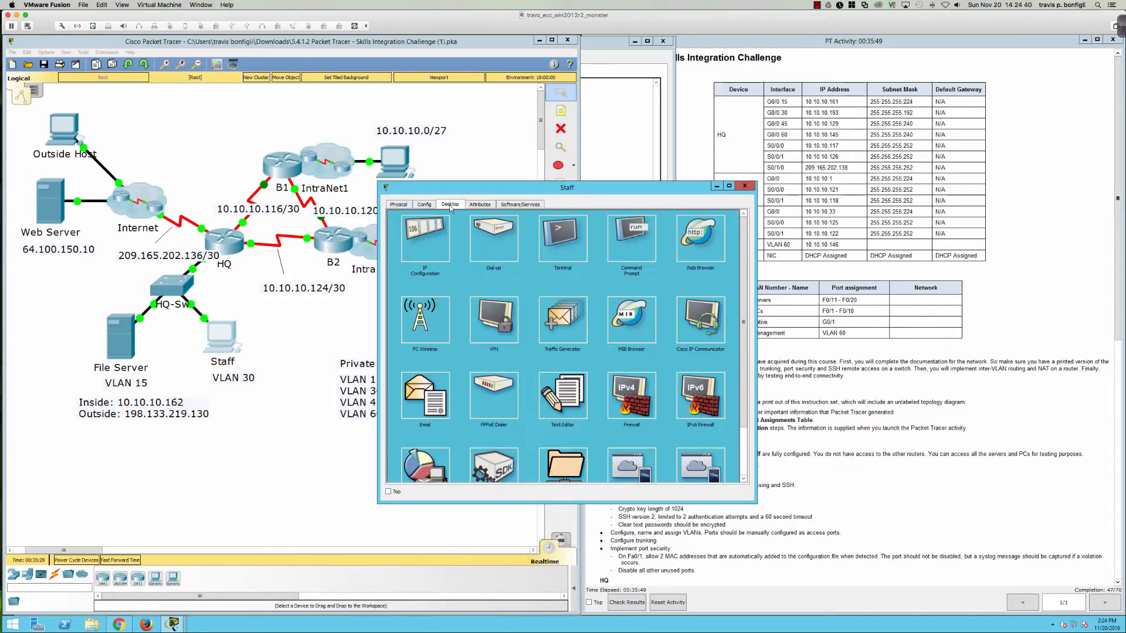
{"action": "left_click", "coordinate": [438, 231]}
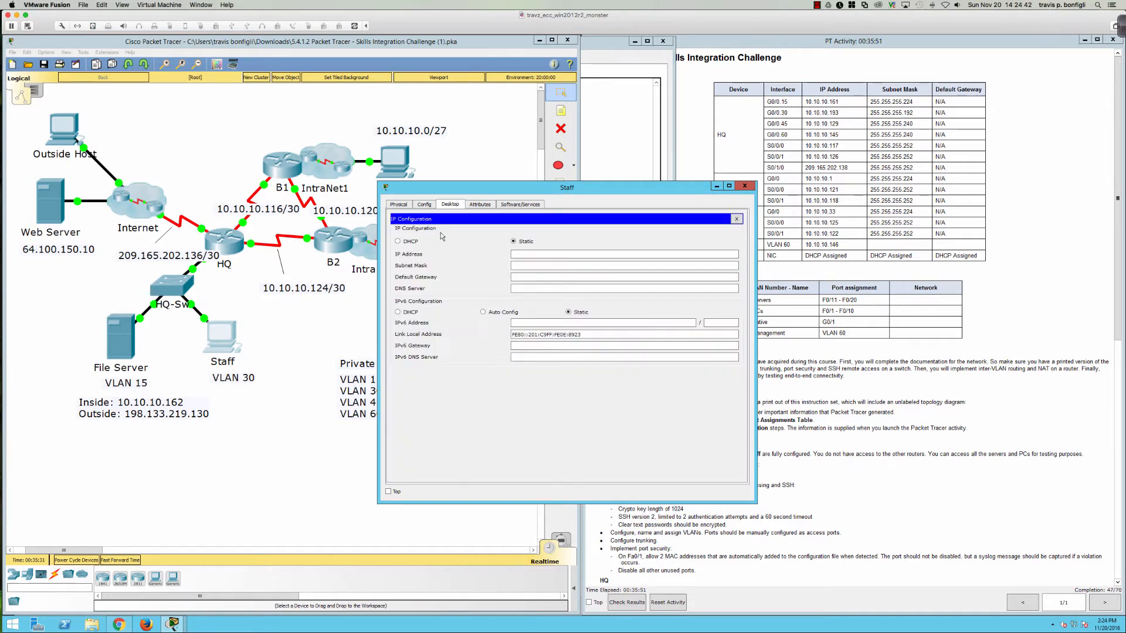
{"action": "left_click", "coordinate": [400, 242]}
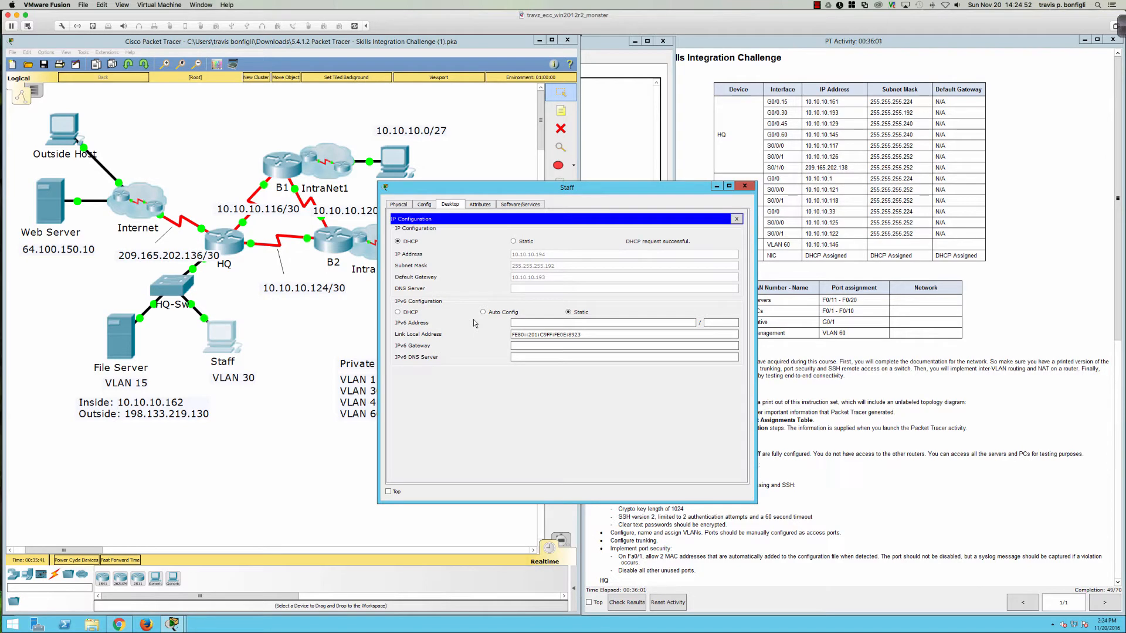
{"action": "left_click", "coordinate": [424, 205]}
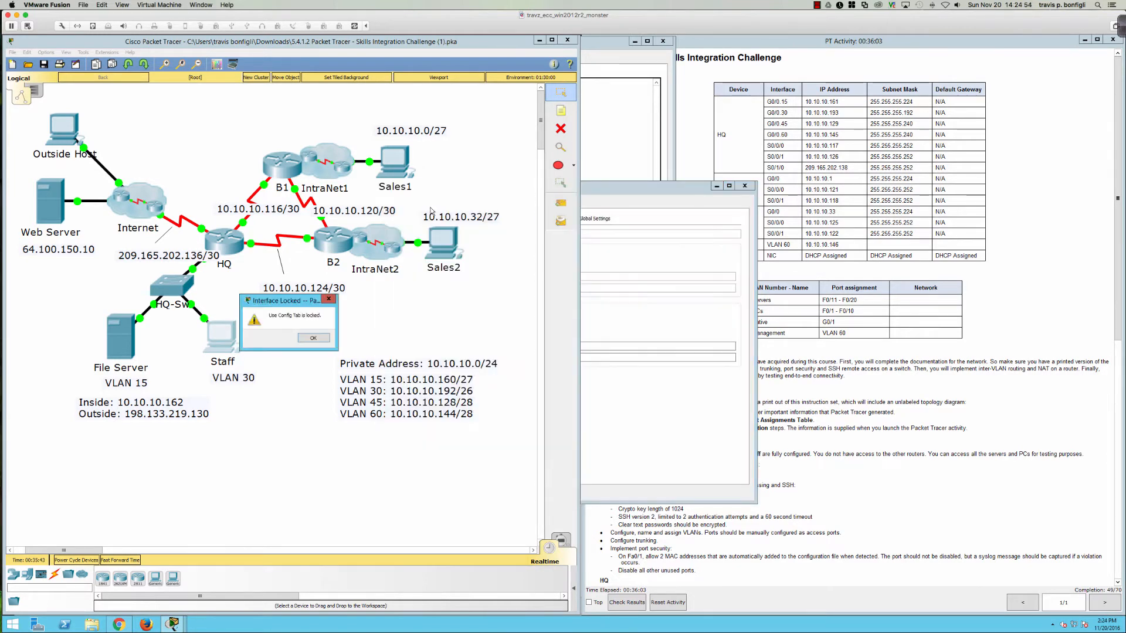
{"action": "left_click", "coordinate": [314, 339]}
{"action": "left_click", "coordinate": [449, 205]}
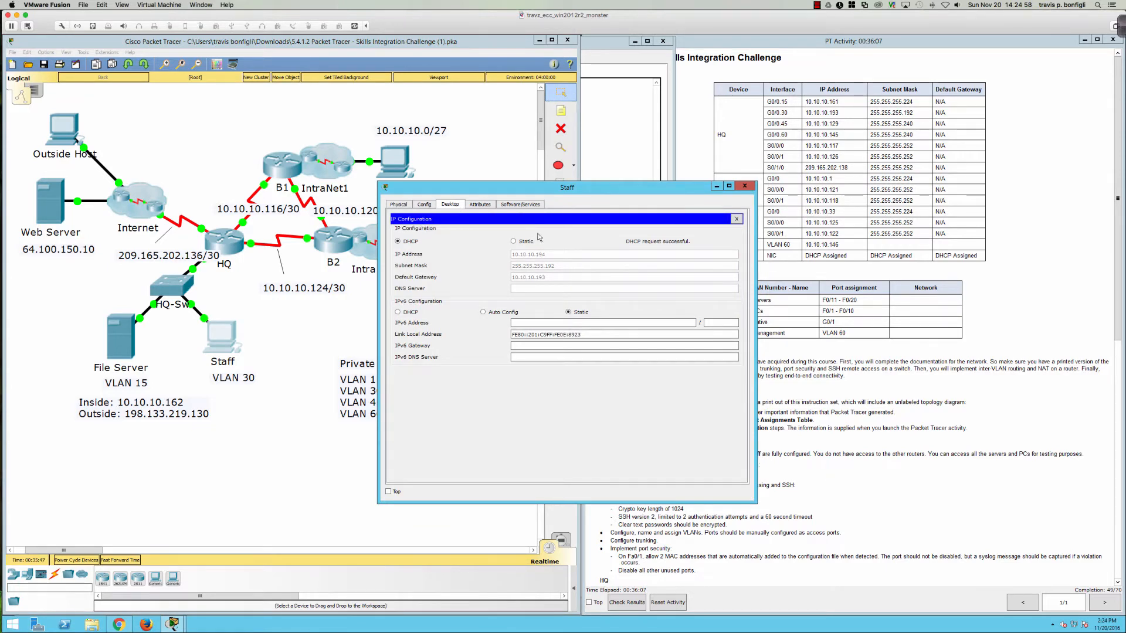
{"action": "left_click", "coordinate": [736, 219]}
Step: Ping the gateway 10.10.10.193 from Staff's command prompt, then close the PC window
{"action": "left_click", "coordinate": [645, 250]}
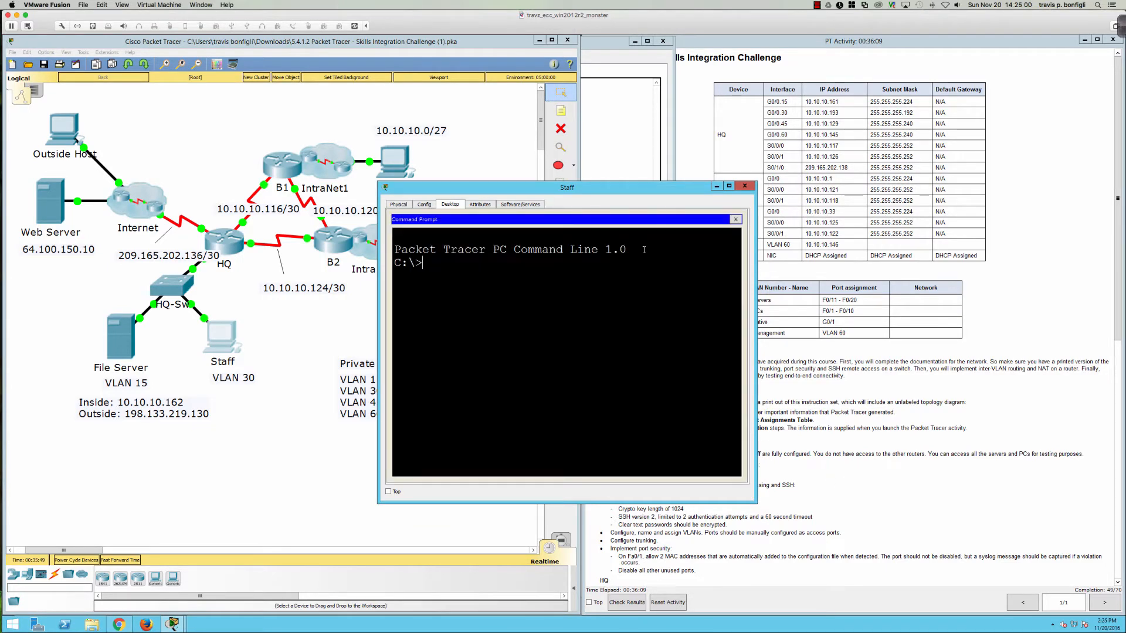
{"action": "type", "text": "ping "}
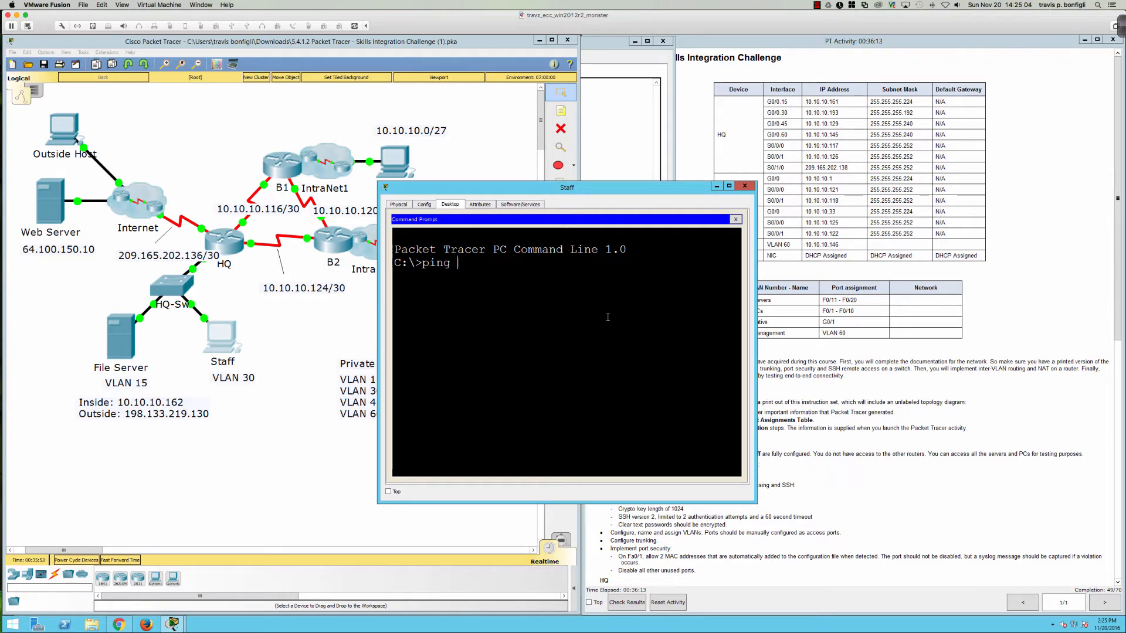
{"action": "type", "text": "10.10.10.193"}
{"action": "key", "text": "Return"}
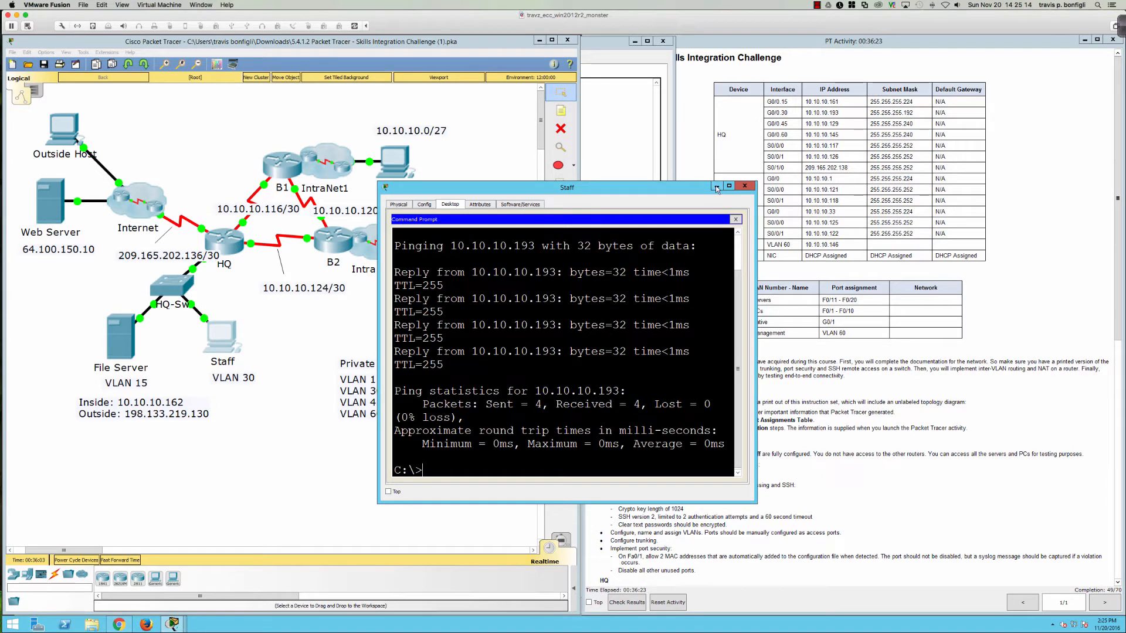
{"action": "left_click", "coordinate": [744, 186]}
{"action": "scroll", "coordinate": [703, 409], "scroll_direction": "down", "scroll_amount": 3}
{"action": "scroll", "coordinate": [703, 408], "scroll_direction": "down", "scroll_amount": 2}
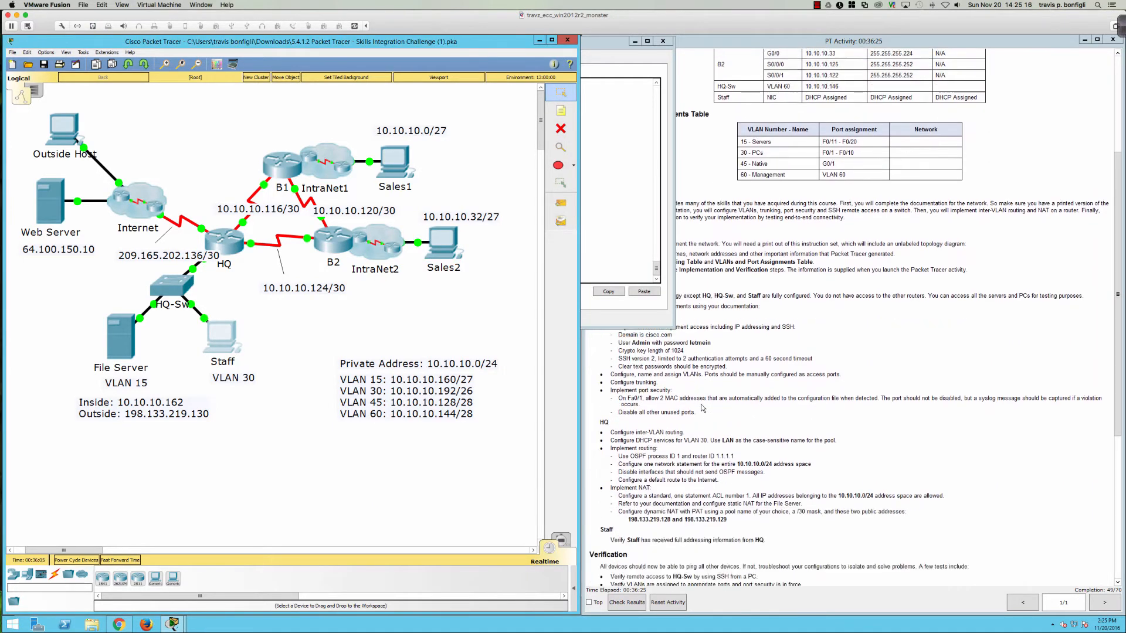
Step: Check the activity instructions and exit HQ's DHCP pool configuration
{"action": "scroll", "coordinate": [703, 409], "scroll_direction": "down", "scroll_amount": 2}
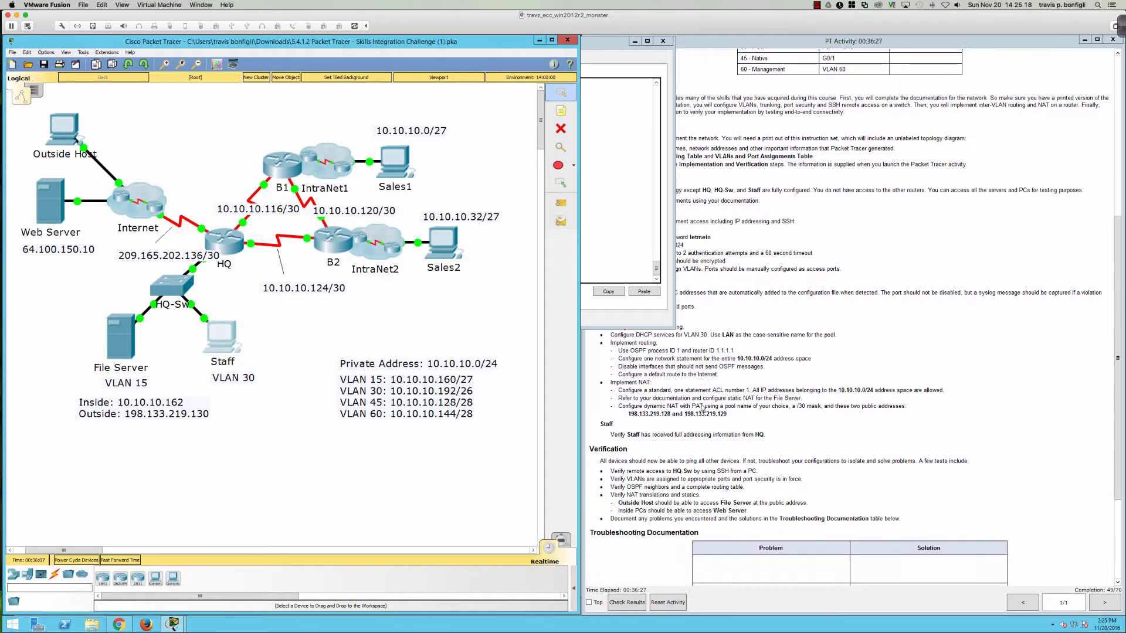
{"action": "left_click_drag", "start_coordinate": [671, 282], "coordinate": [581, 276]}
{"action": "scroll", "coordinate": [662, 295], "scroll_direction": "down", "scroll_amount": 2}
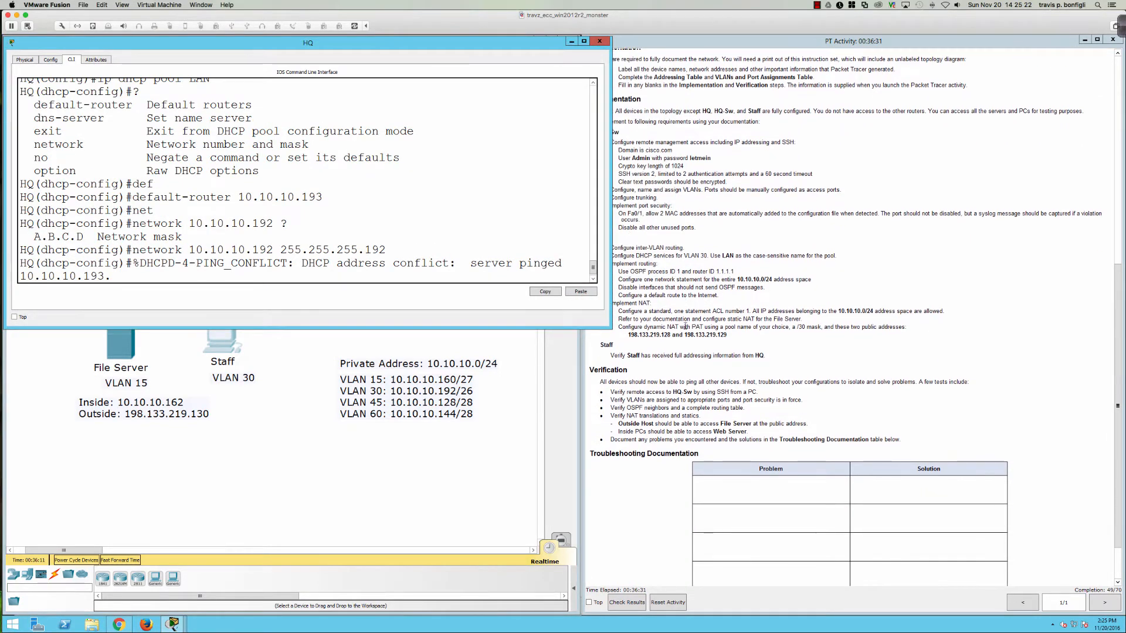
{"action": "left_click", "coordinate": [662, 295]}
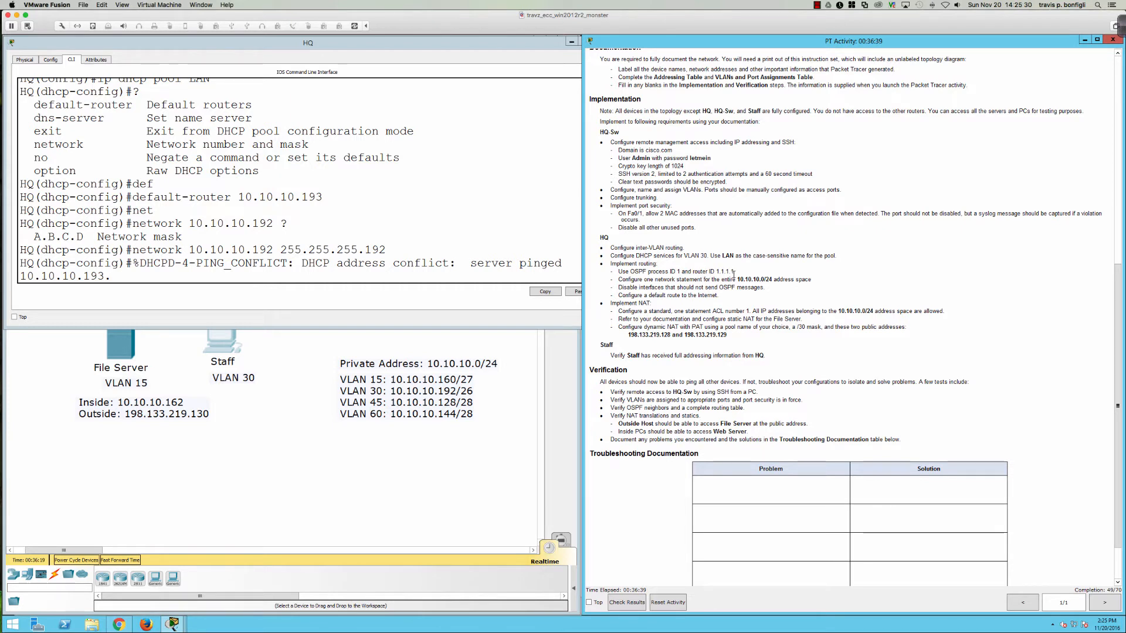
{"action": "left_click", "coordinate": [289, 214]}
{"action": "key", "text": "Return"}
{"action": "key", "text": "Return"}
{"action": "key", "text": "Return"}
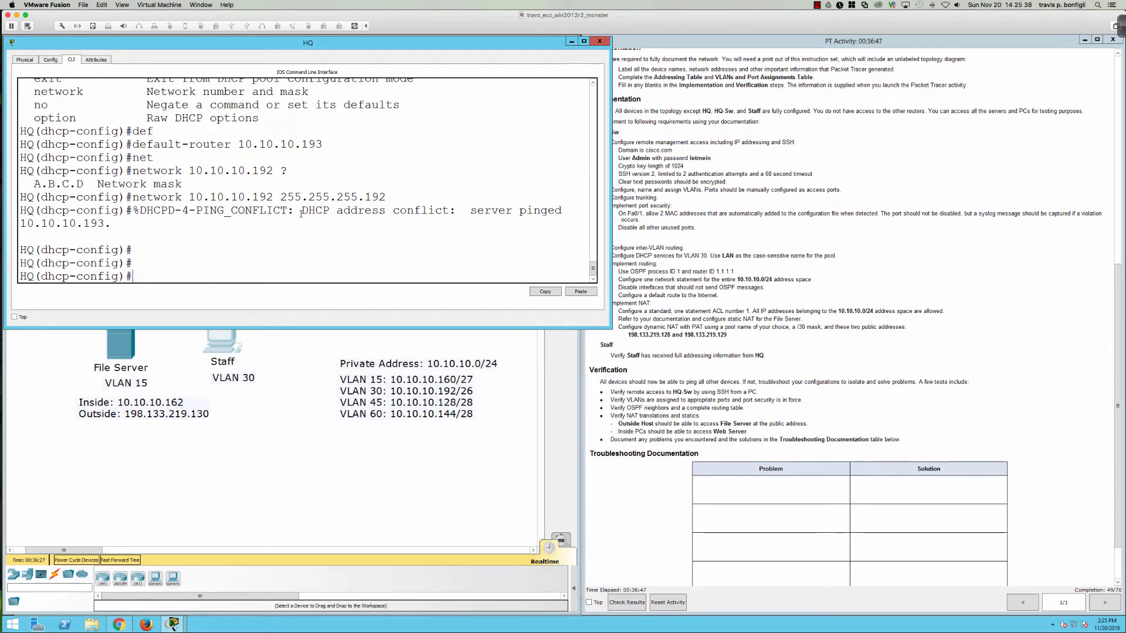
{"action": "type", "text": "exit"}
{"action": "key", "text": "Return"}
Step: Start OSPF process 1 on HQ with router ID 1.1.1.1
{"action": "type", "text": "ip"}
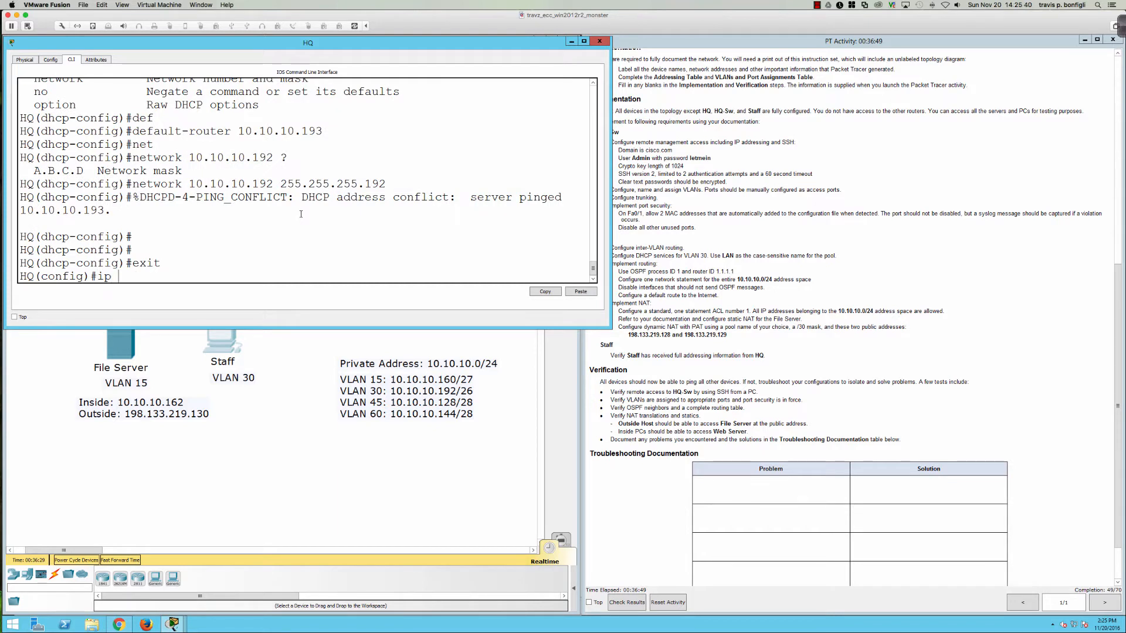
{"action": "key", "text": "BackSpace"}
{"action": "key", "text": "BackSpace"}
{"action": "type", "text": "ip ospf 1"}
{"action": "key", "text": "Return"}
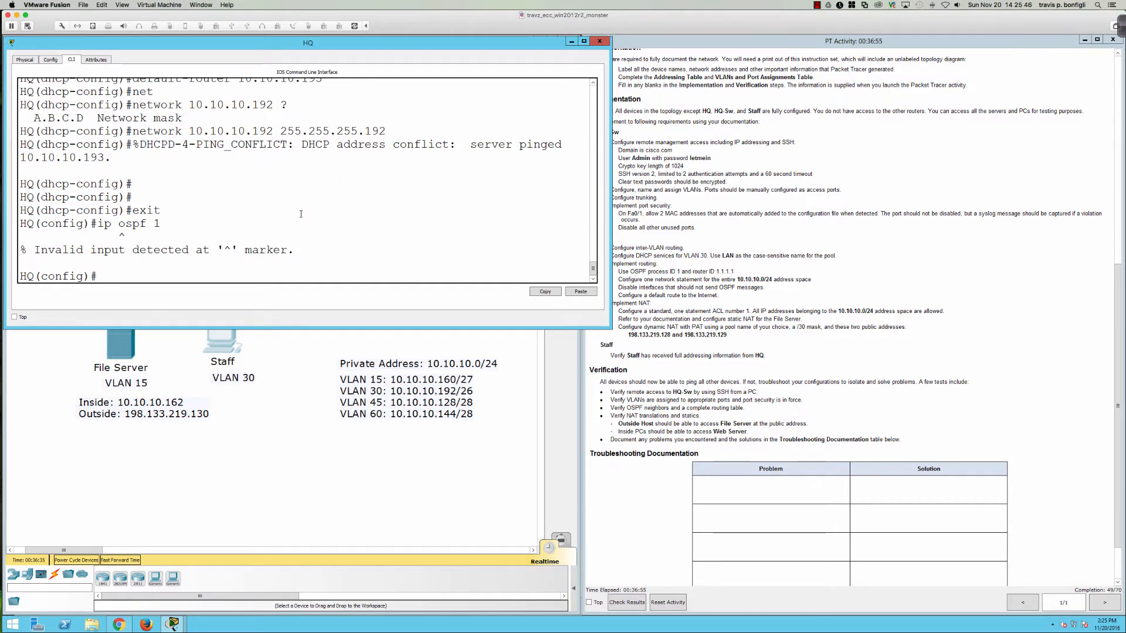
{"action": "type", "text": "router ospf 1"}
{"action": "key", "text": "Return"}
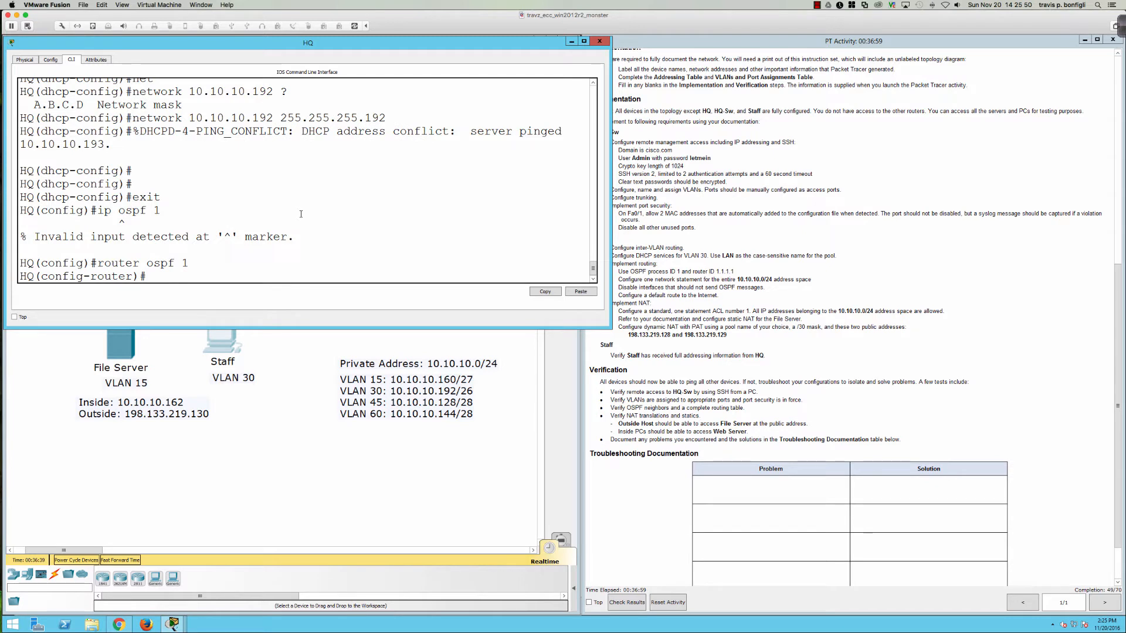
{"action": "type", "text": "rou"}
{"action": "key", "text": "Tab"}
{"action": "type", "text": "1.1"}
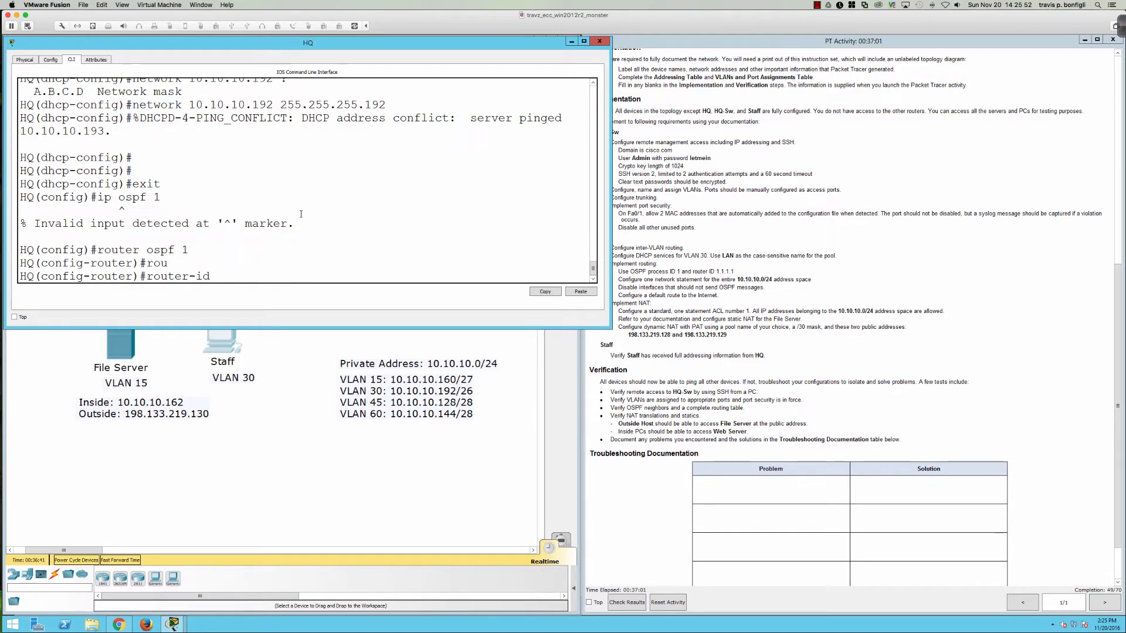
{"action": "type", "text": ".1.1"}
{"action": "key", "text": "Return"}
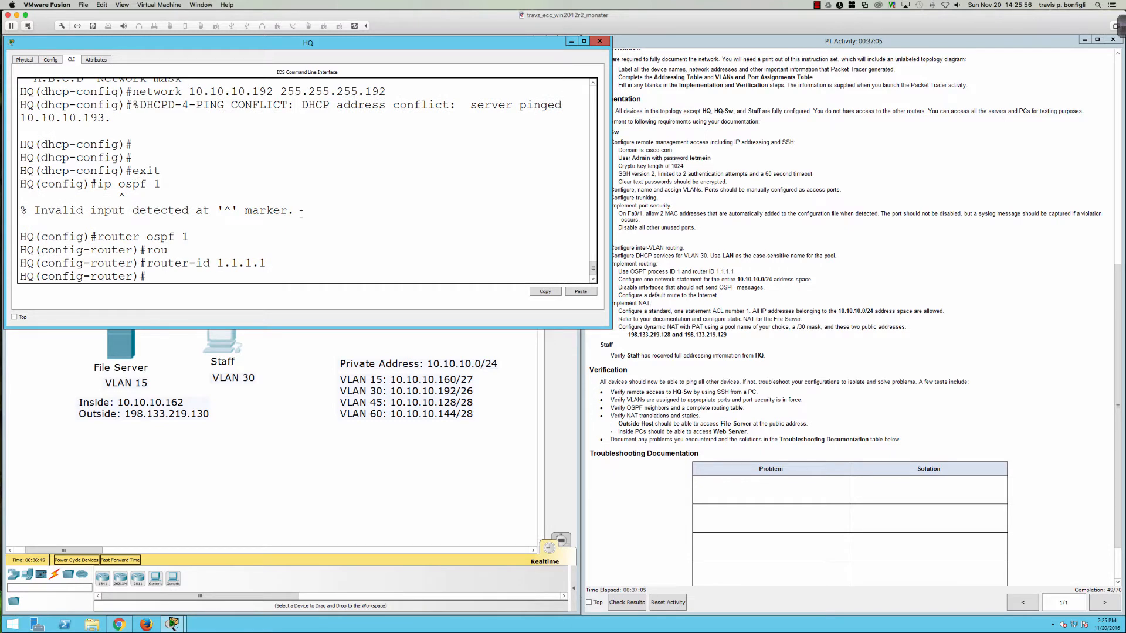
Step: Advertise network 10.10.10.0 0.0.0.255 in OSPF area 0
{"action": "type", "text": "net"}
{"action": "key", "text": "Tab"}
{"action": "type", "text": "10"}
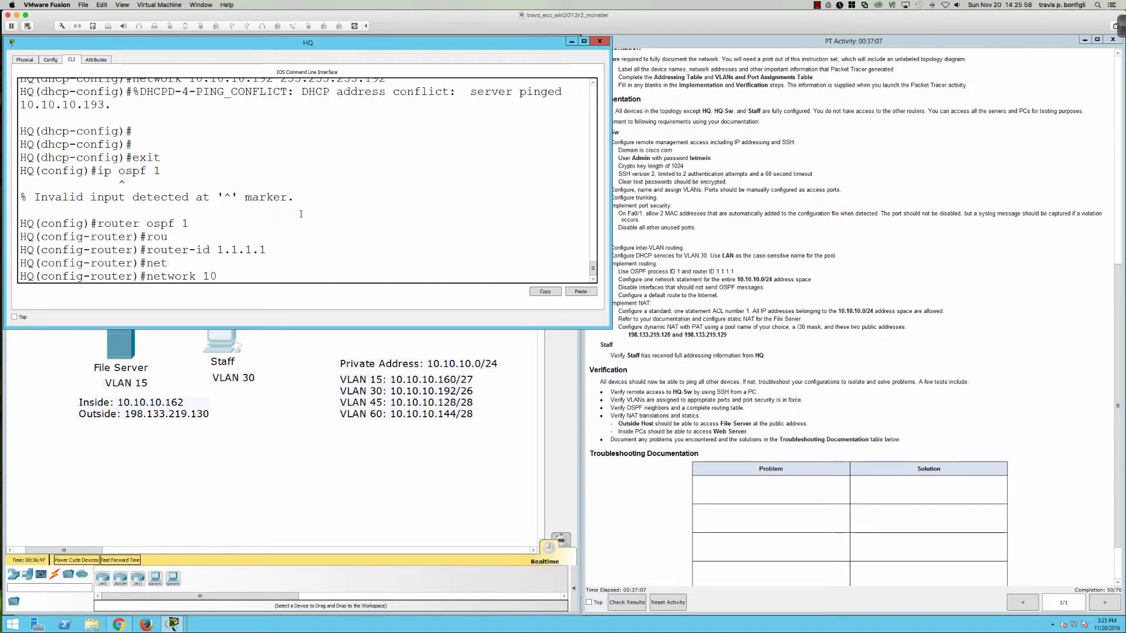
{"action": "type", "text": ".10.10.0 0.0.0.255 area 0"}
{"action": "key", "text": "Return"}
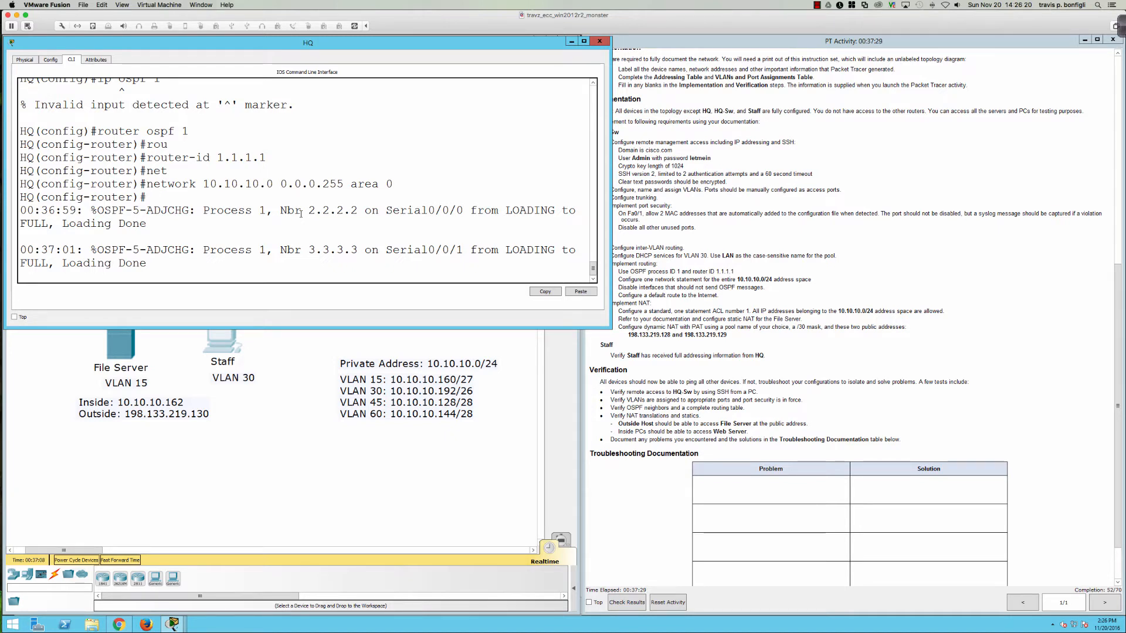
{"action": "key", "text": "Return"}
{"action": "key", "text": "Return"}
{"action": "key", "text": "Return"}
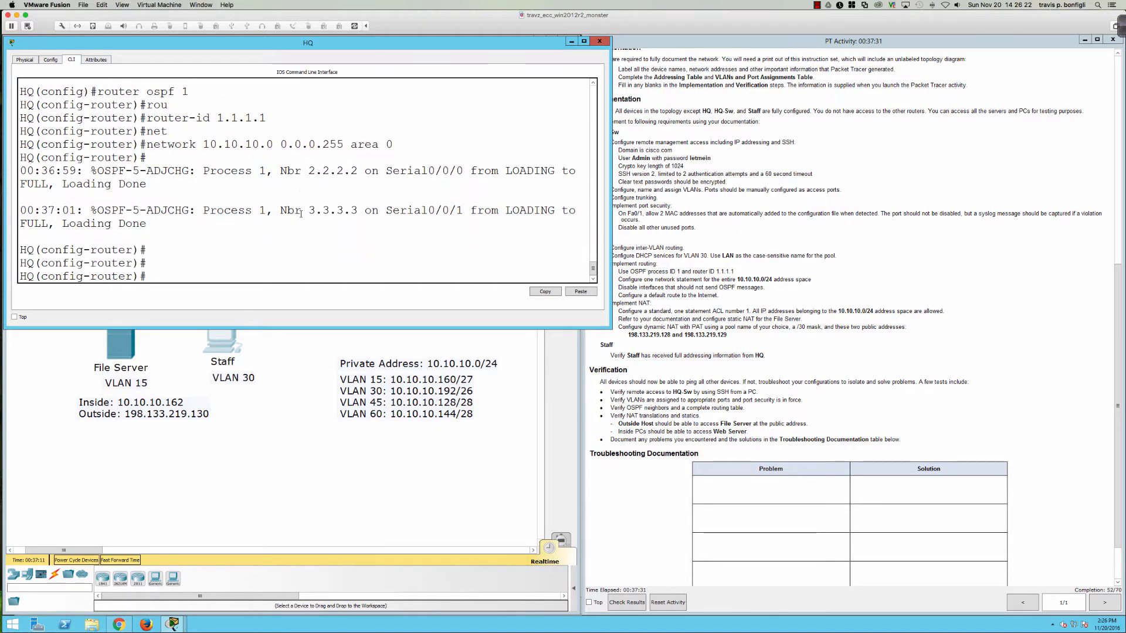
Step: Make all HQ interfaces OSPF-passive with 'passive-interface default'
{"action": "type", "text": "pas"}
{"action": "key", "text": "Tab"}
{"action": "type", "text": "def"}
{"action": "key", "text": "Tab"}
{"action": "key", "text": "Return"}
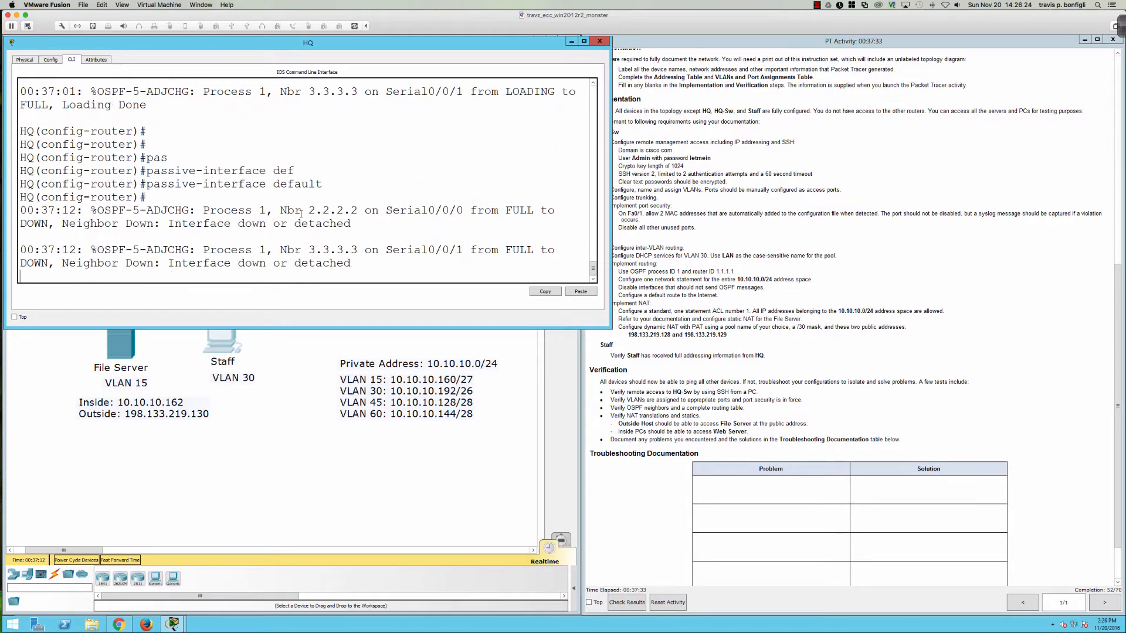
{"action": "key", "text": "Return"}
{"action": "key", "text": "Return"}
Step: Exempt Serial0/0/0 with 'no passive-interface s0/0/0' so neighbor 2.2.2.2 returns to FULL
{"action": "type", "text": "no pas"}
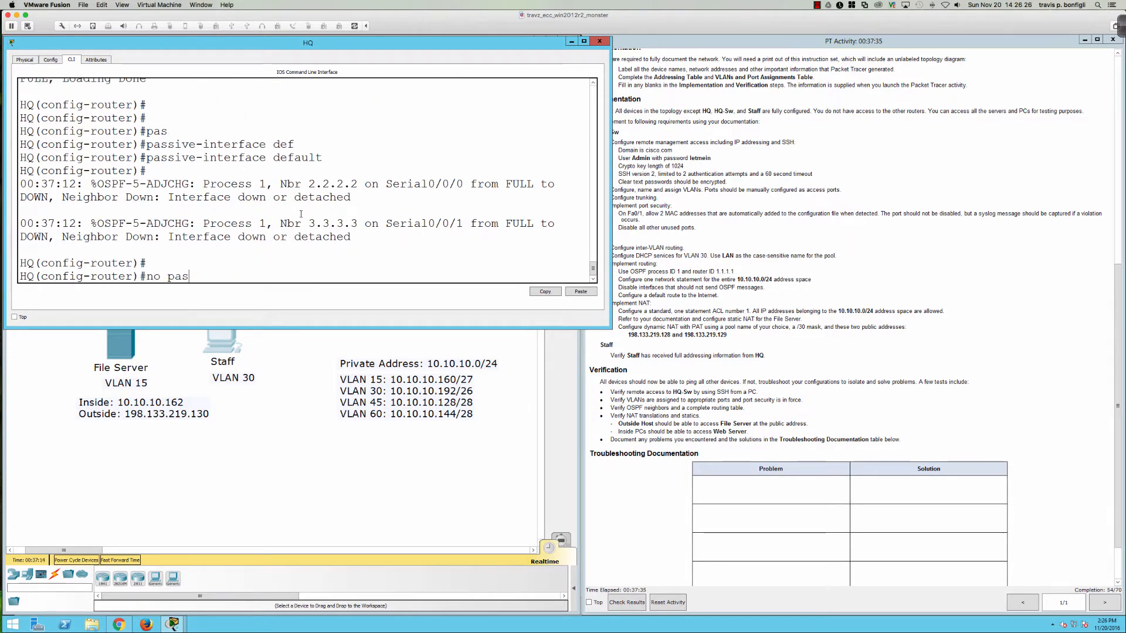
{"action": "key", "text": "Tab"}
{"action": "type", "text": "s0/0/0"}
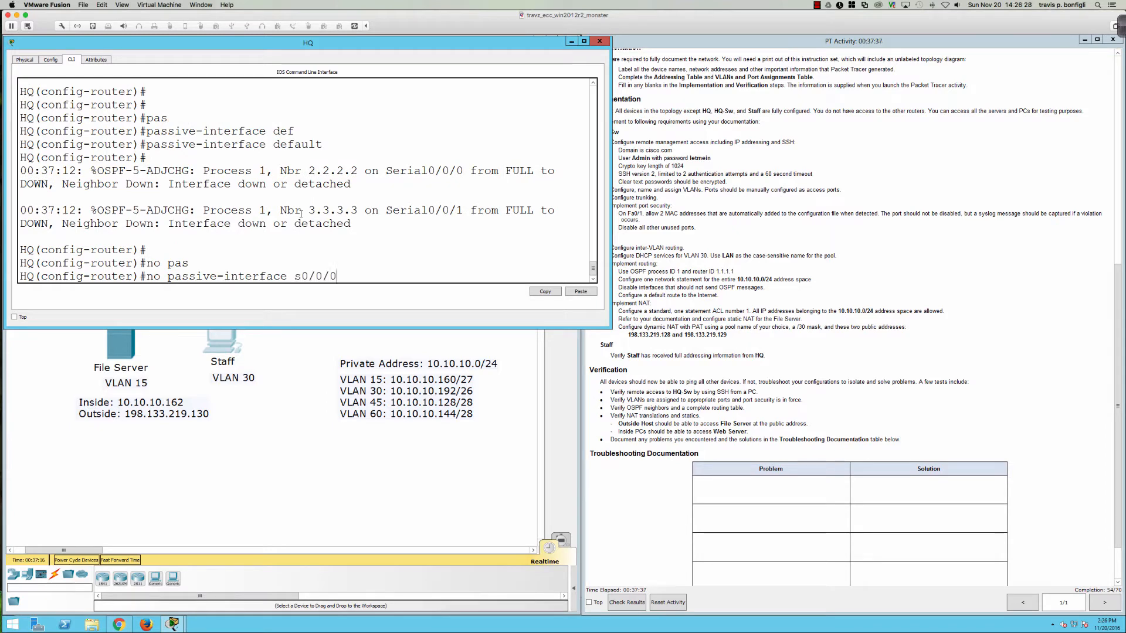
{"action": "key", "text": "Return"}
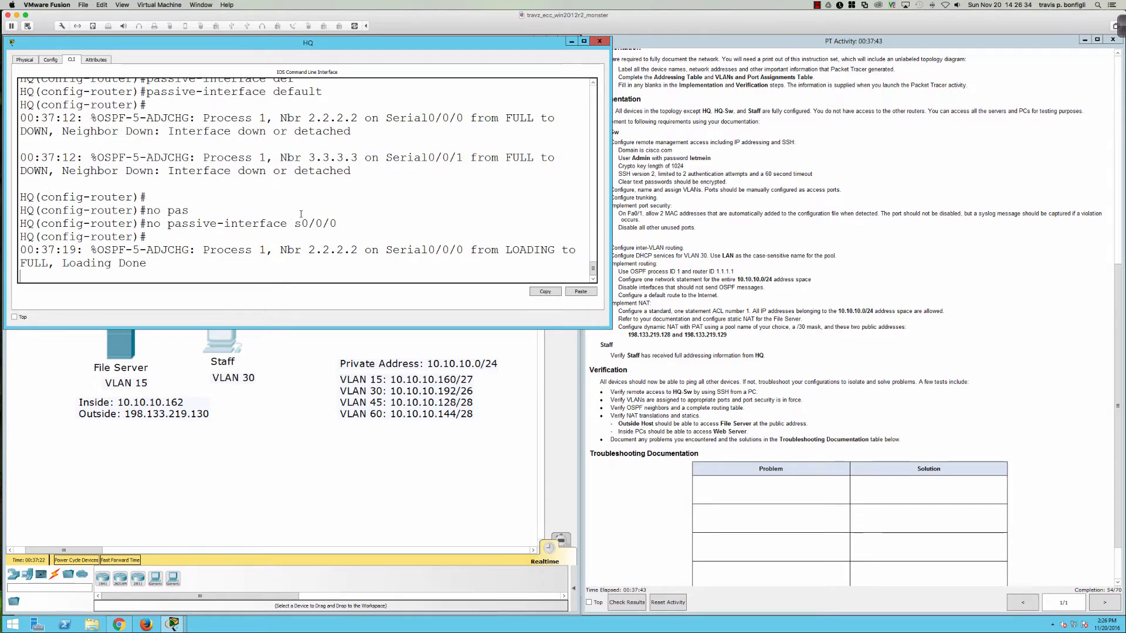
{"action": "key", "text": "Return"}
{"action": "key", "text": "Return"}
{"action": "key", "text": "Return"}
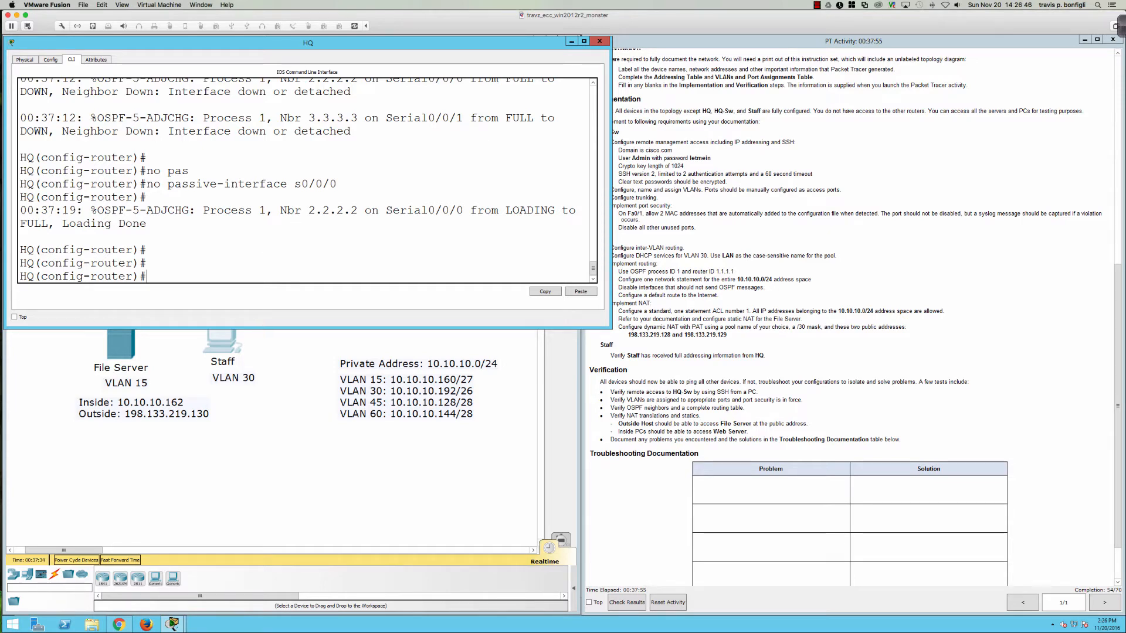
{"action": "left_click_drag", "start_coordinate": [263, 326], "coordinate": [270, 497]}
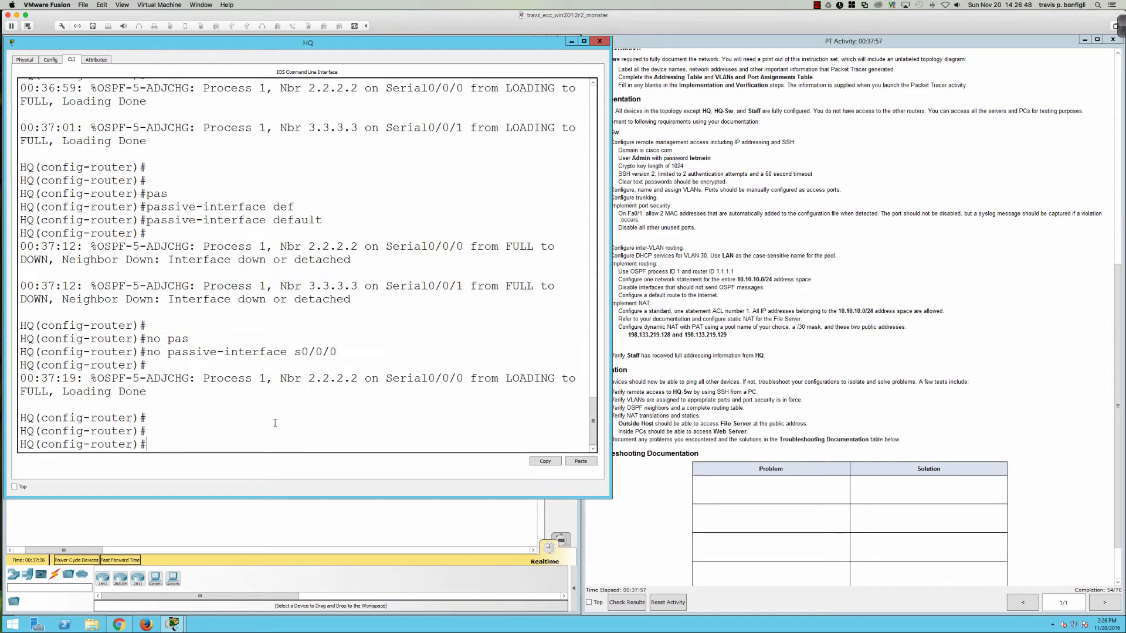
Step: Display HQ's full routing table with 'do sh ip route'
{"action": "type", "text": "do sh ip rou"}
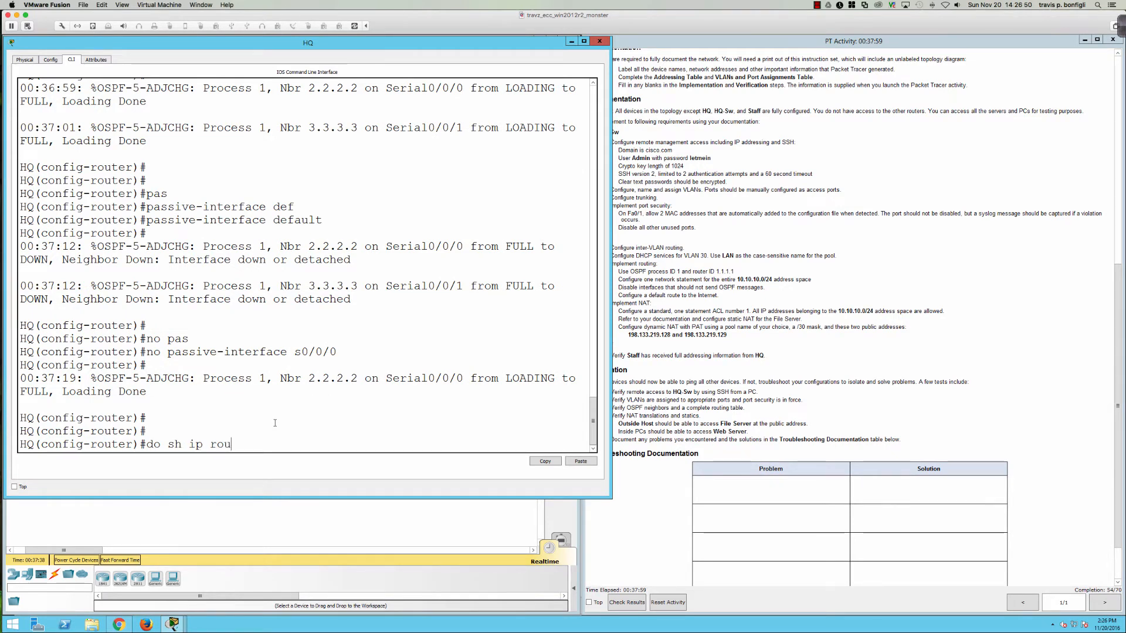
{"action": "type", "text": "te"}
{"action": "key", "text": "Return"}
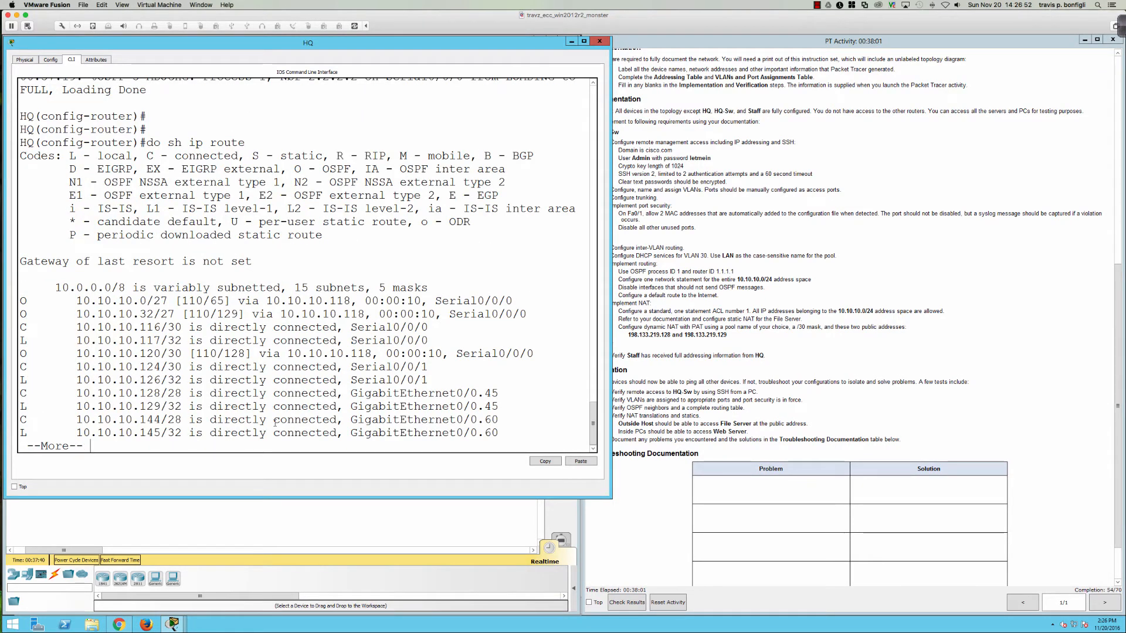
{"action": "key", "text": "space"}
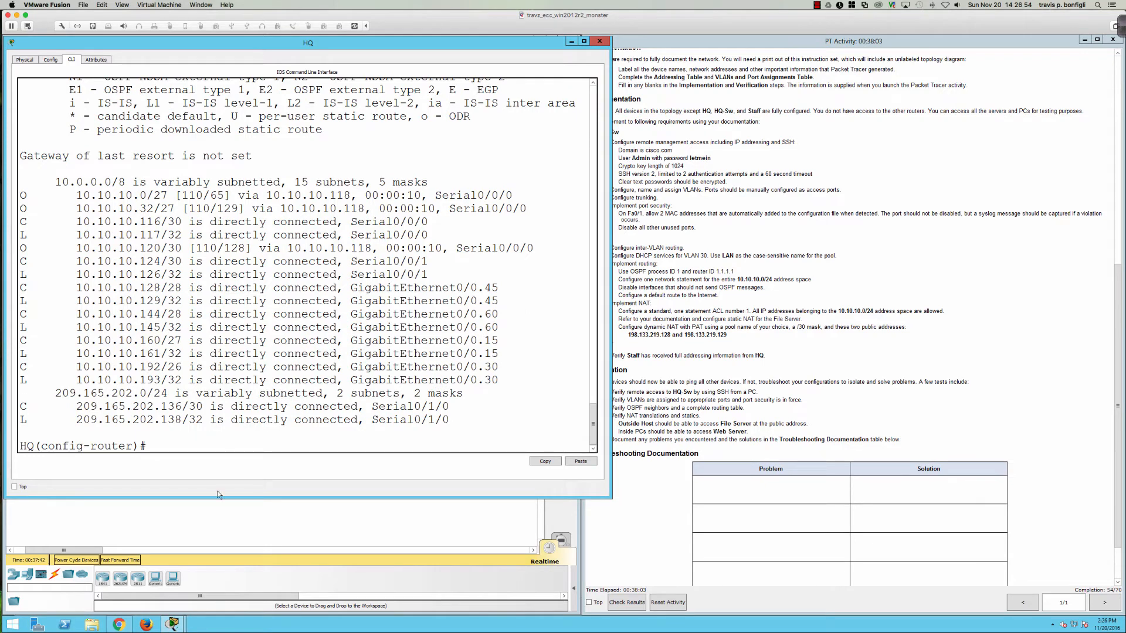
{"action": "left_click", "coordinate": [188, 531]}
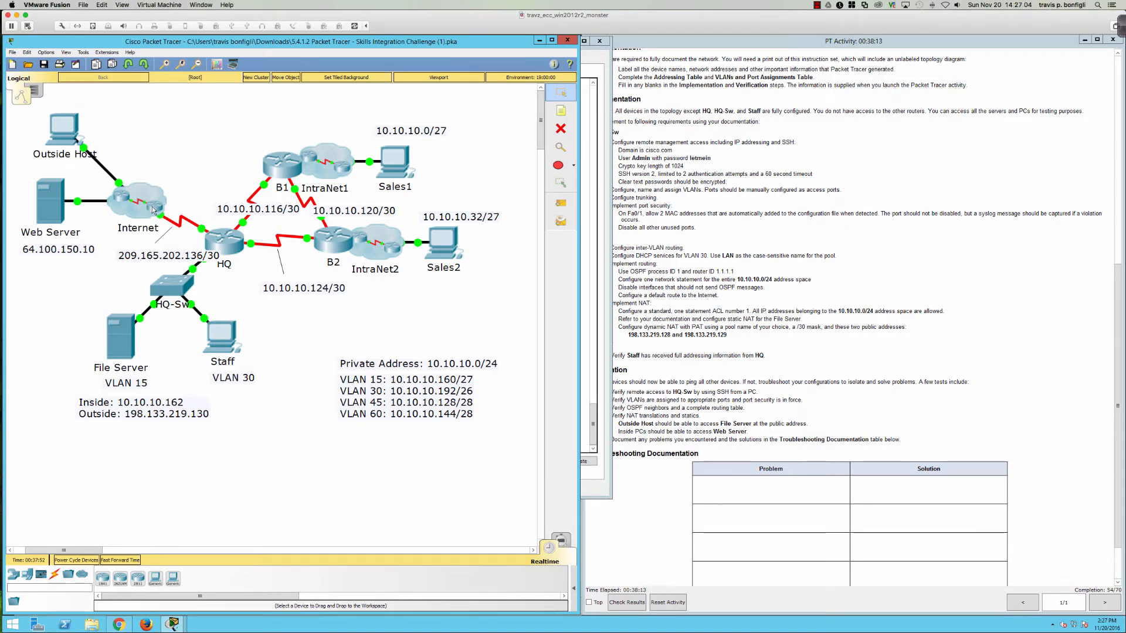
Step: List HQ's interface brief, confirming Serial0/0/0 at 10.10.10.117 and Serial0/0/1 at 10.10.10.126 are up
{"action": "left_click", "coordinate": [229, 243]}
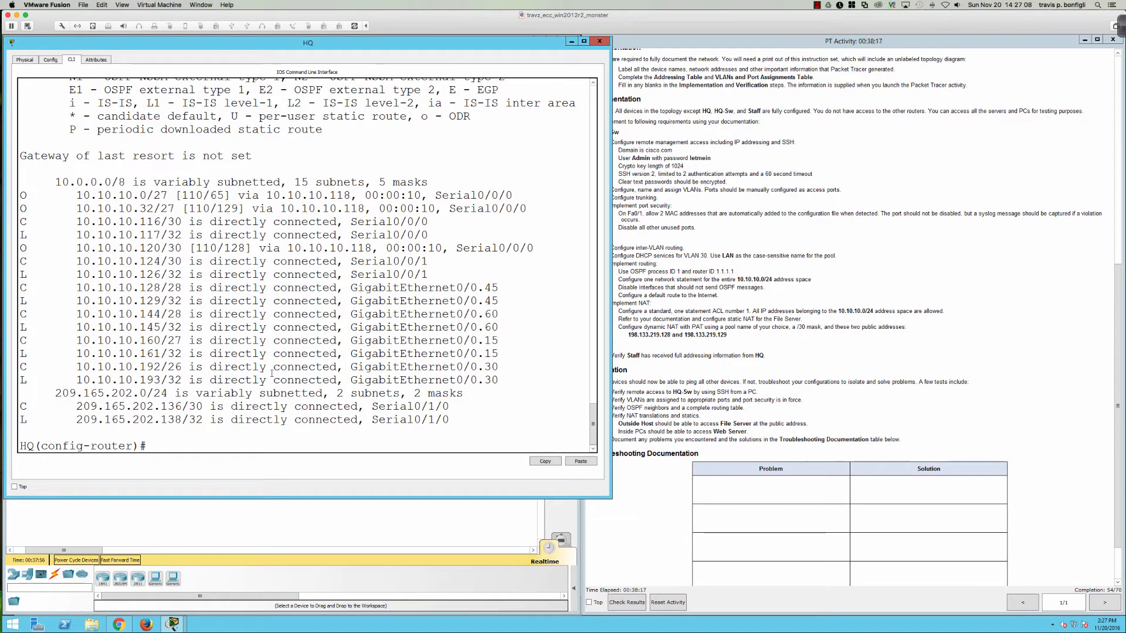
{"action": "type", "text": "do sh ip int bri"}
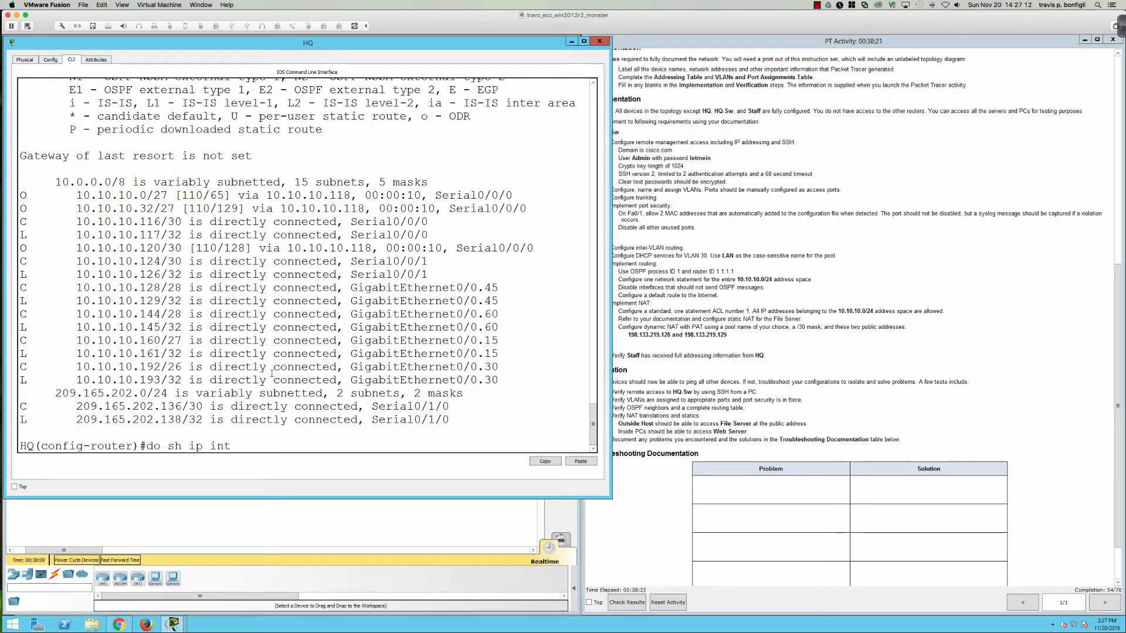
{"action": "key", "text": "Return"}
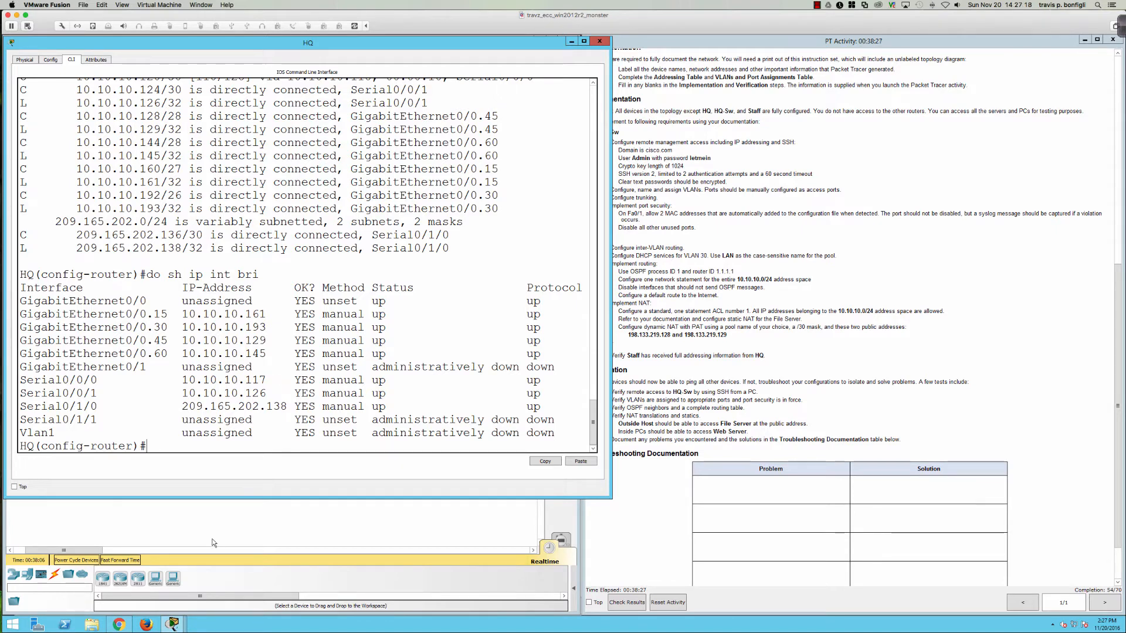
{"action": "left_click", "coordinate": [211, 520]}
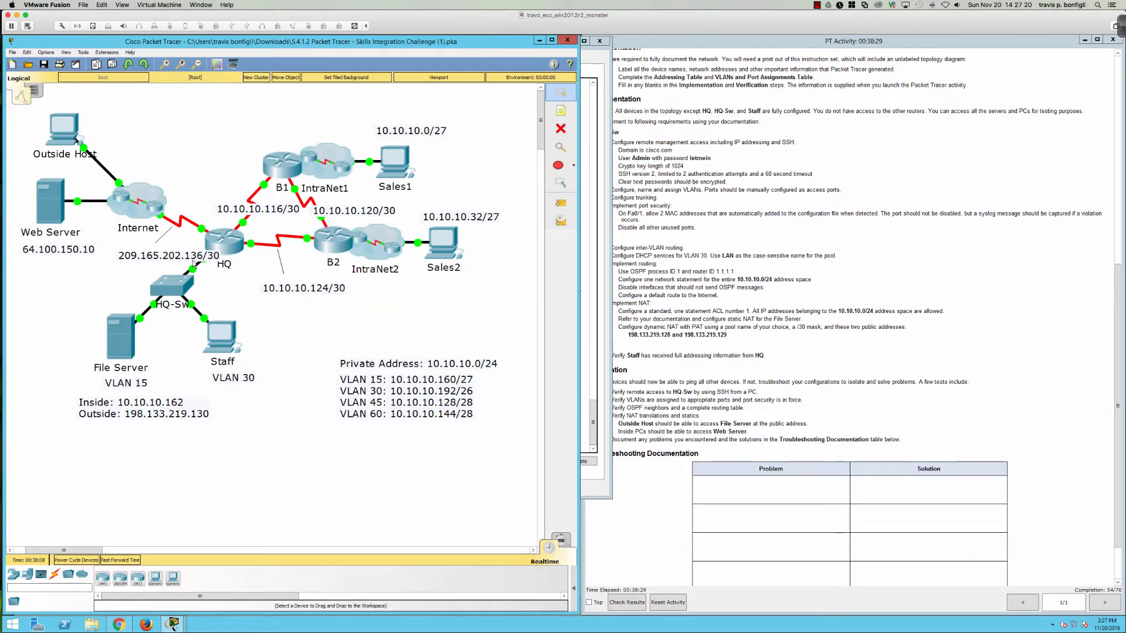
Step: Ping the ISP address 209.165.202.137 from HQ's command line
{"action": "left_click", "coordinate": [223, 242]}
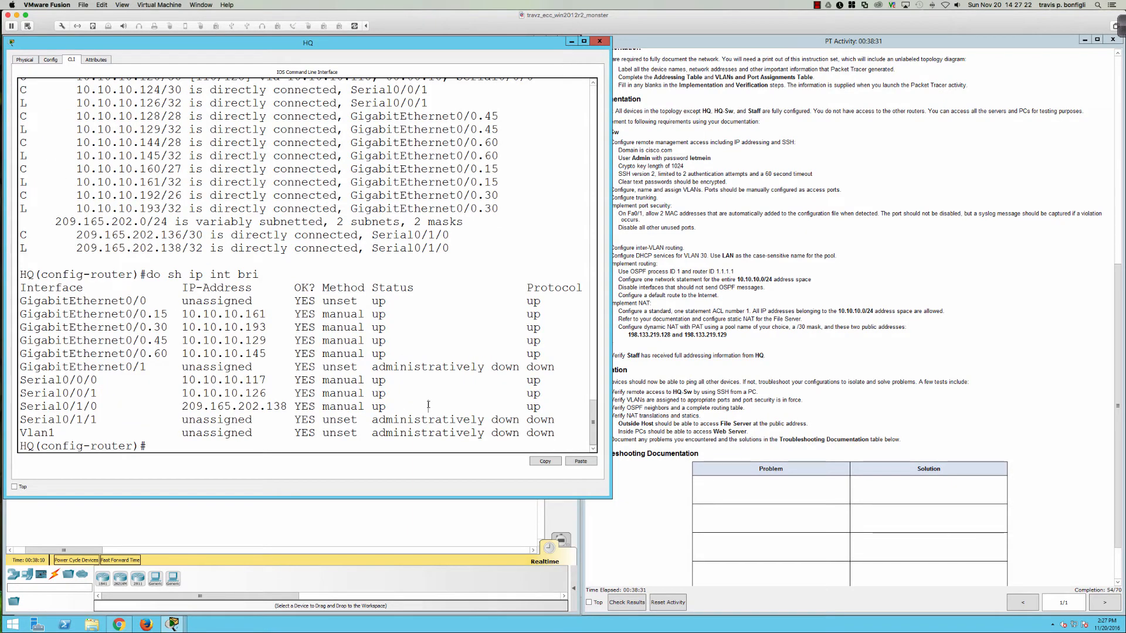
{"action": "type", "text": "do ping 209.165.202."}
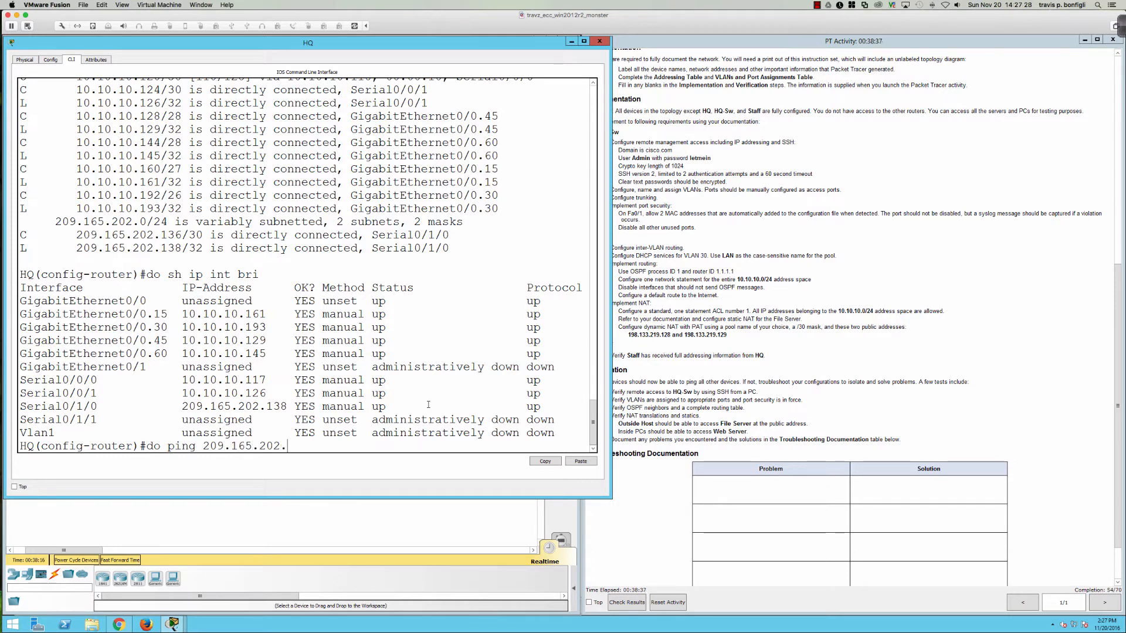
{"action": "type", "text": "137"}
{"action": "key", "text": "Return"}
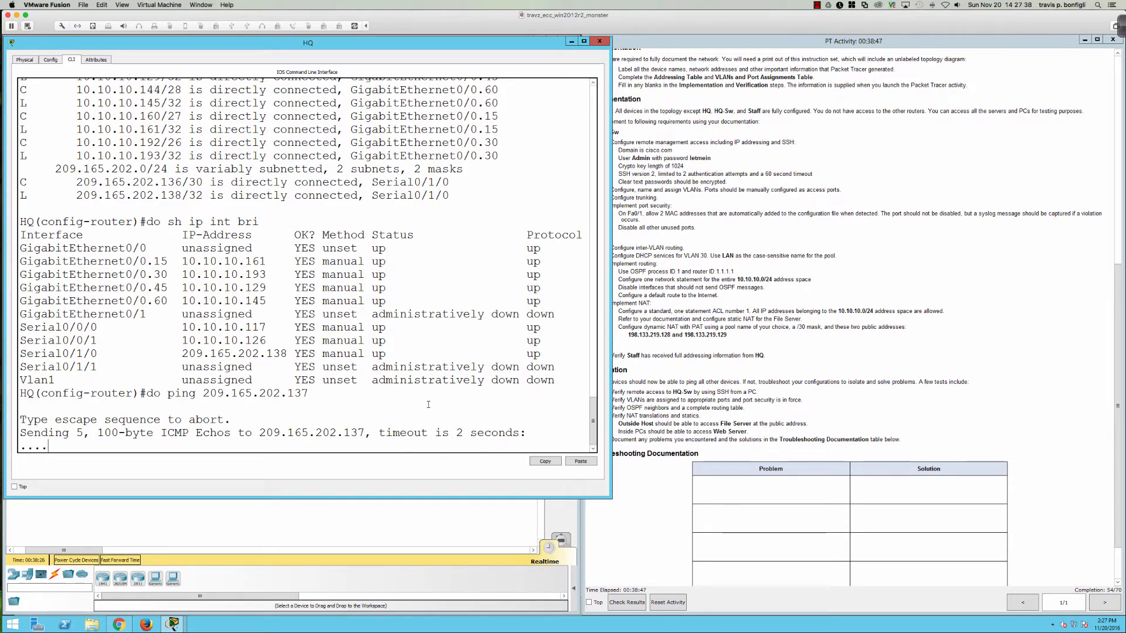
Step: Ping HQ's outside address 209.165.202.138 by editing the recalled ping command
{"action": "left_click", "coordinate": [279, 510]}
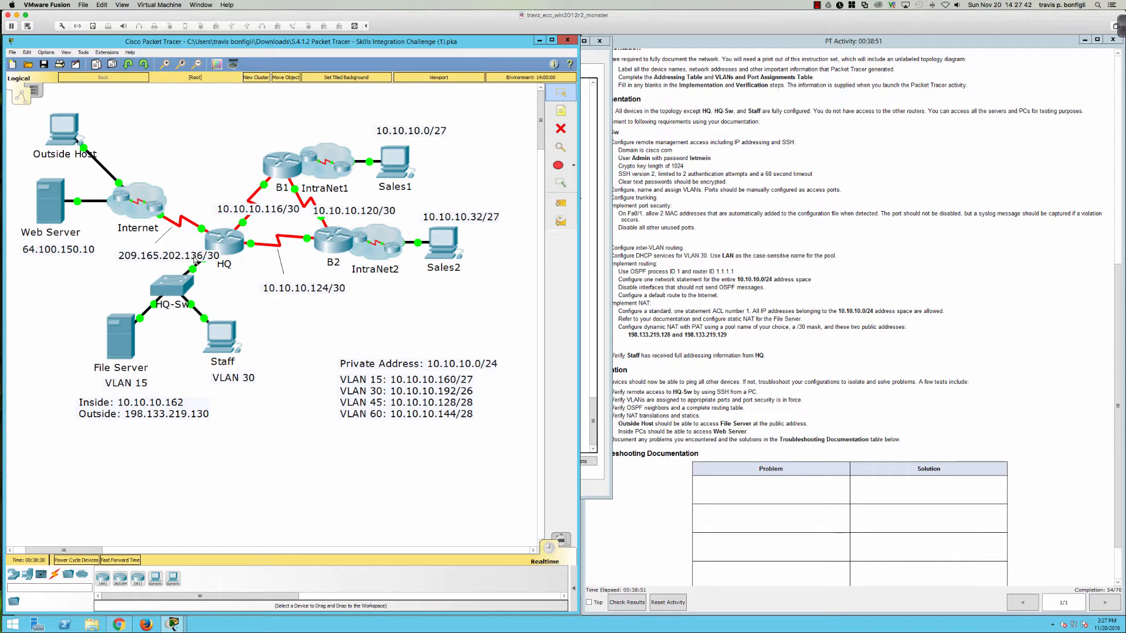
{"action": "left_click", "coordinate": [584, 336]}
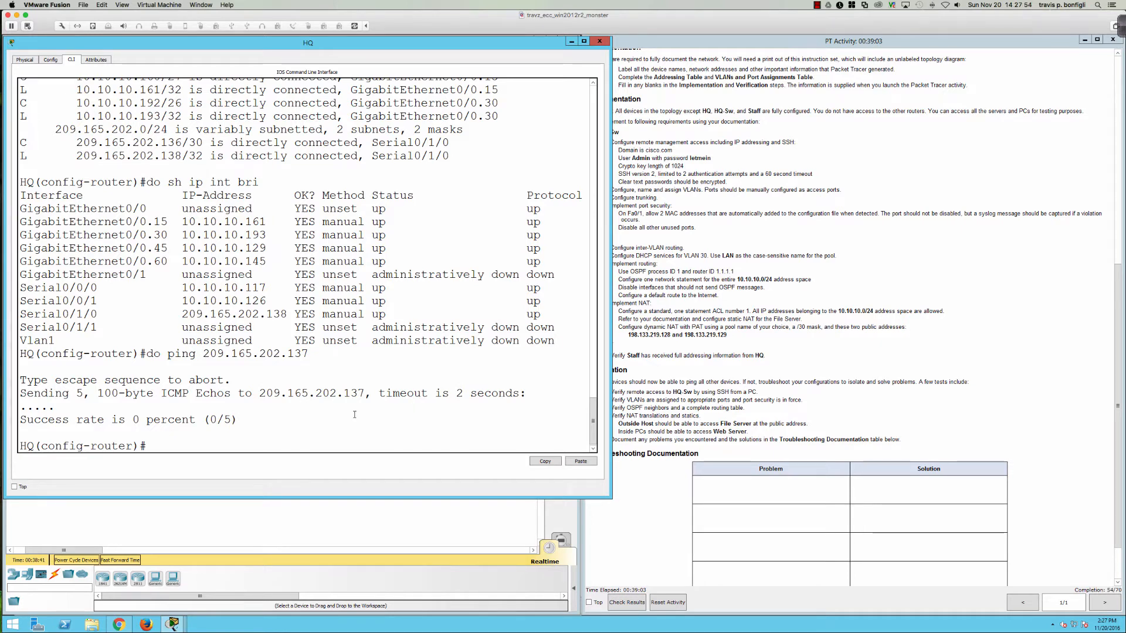
{"action": "left_click_drag", "start_coordinate": [252, 393], "coordinate": [343, 394]}
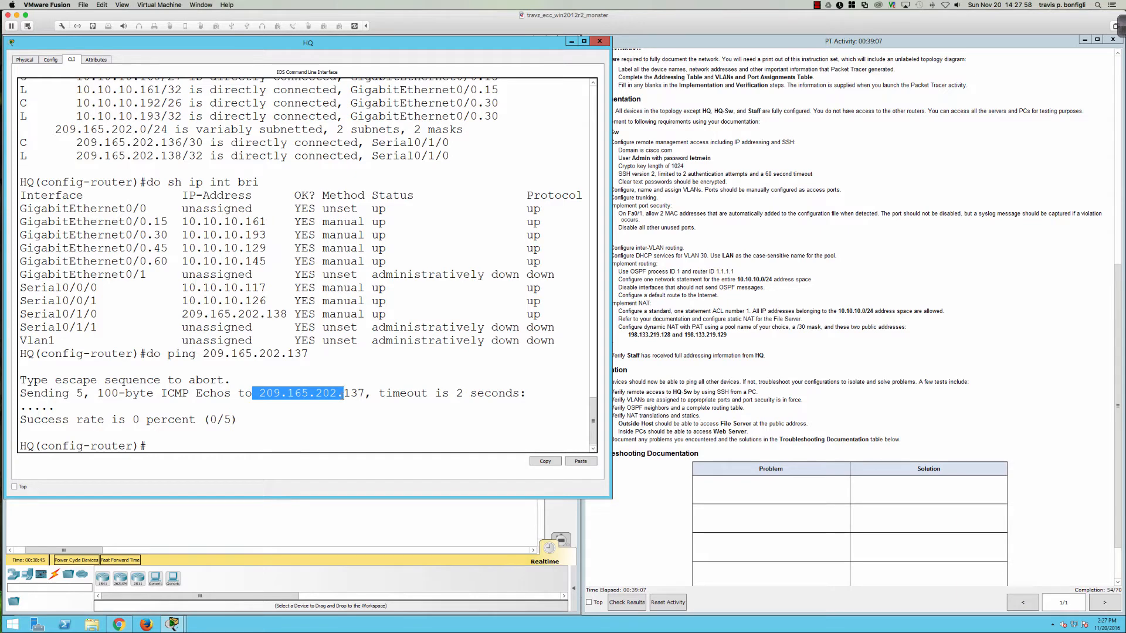
{"action": "left_click_drag", "start_coordinate": [343, 394], "coordinate": [350, 394]}
{"action": "left_click", "coordinate": [372, 422]}
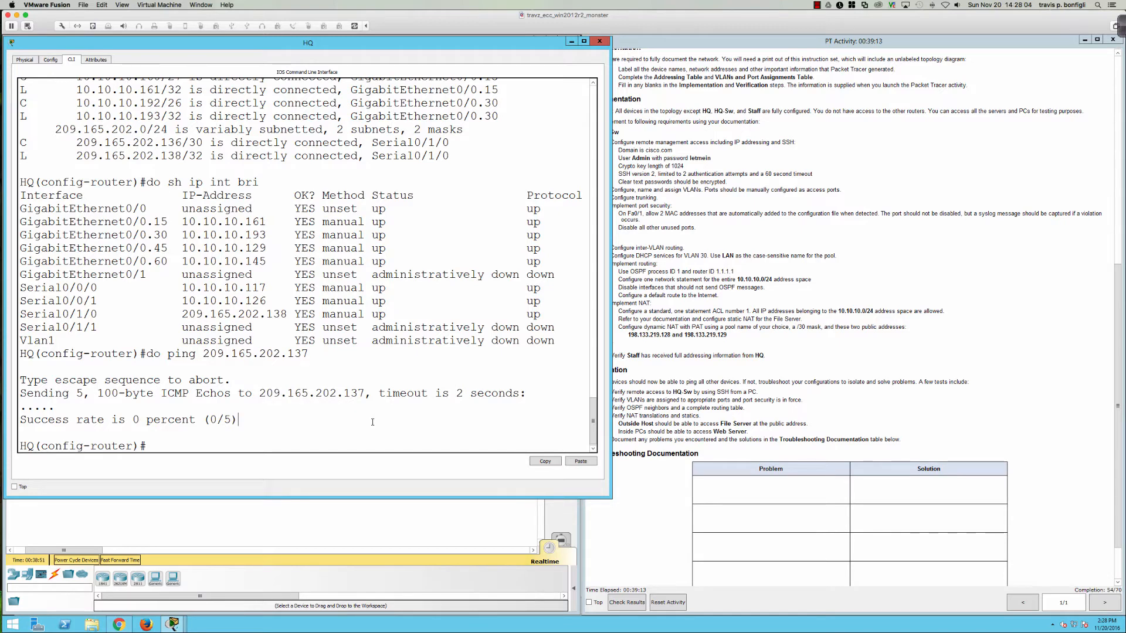
{"action": "key", "text": "Up"}
{"action": "key", "text": "BackSpace"}
{"action": "type", "text": "8"}
{"action": "key", "text": "Return"}
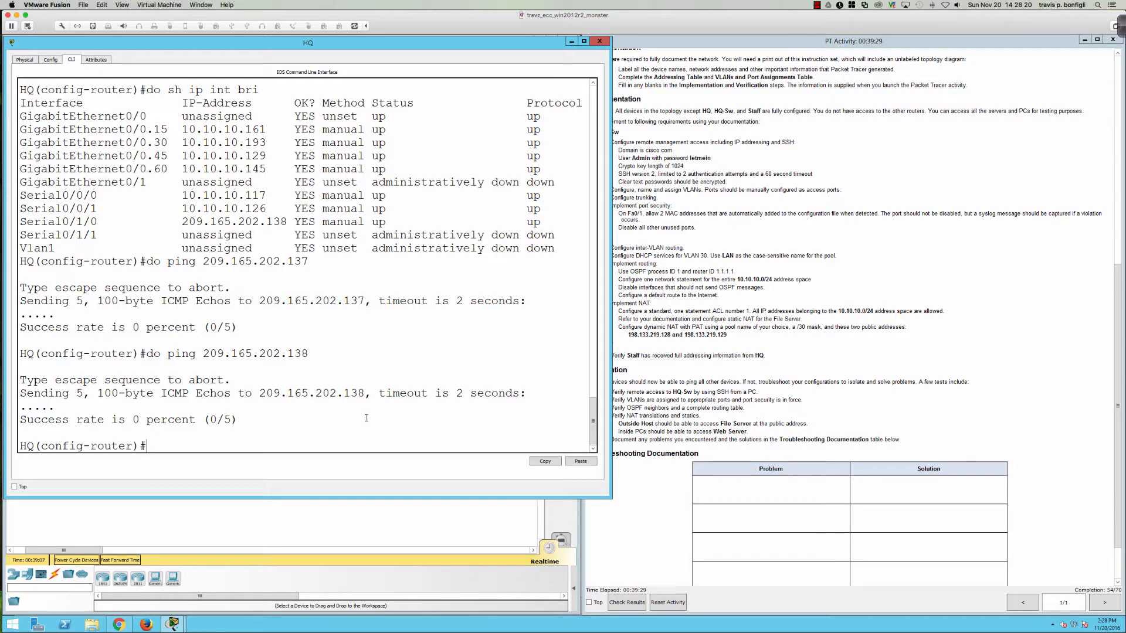
Step: Page through HQ's running configuration (do sh run) to the Serial0/1/1 settings
{"action": "type", "text": "do sh run"}
{"action": "key", "text": "Return"}
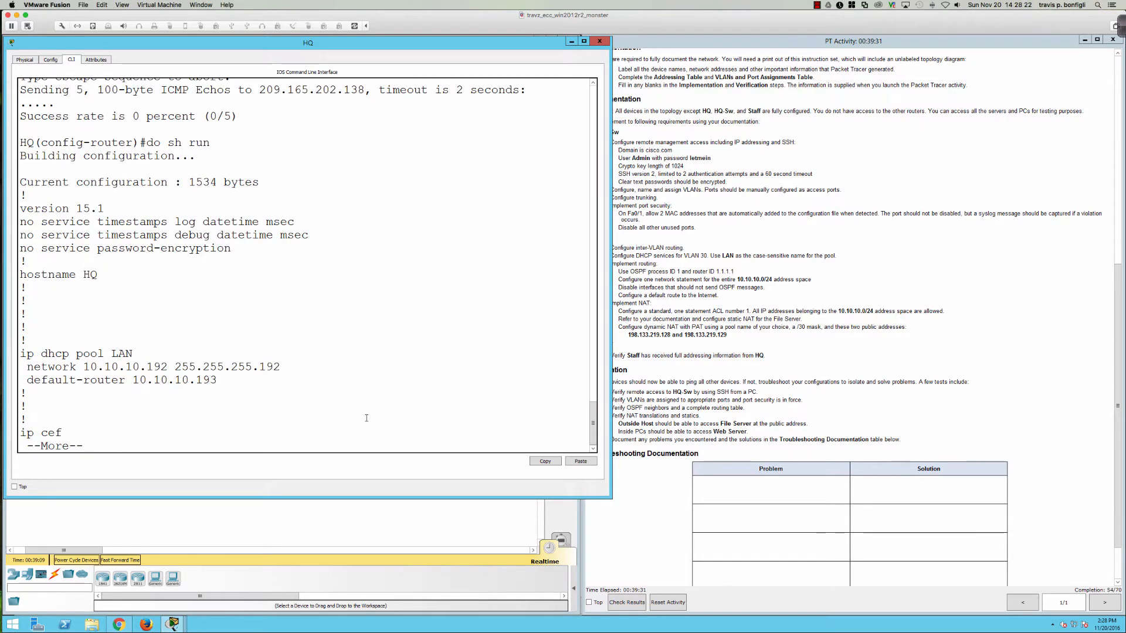
{"action": "key", "text": "space"}
{"action": "key", "text": "space"}
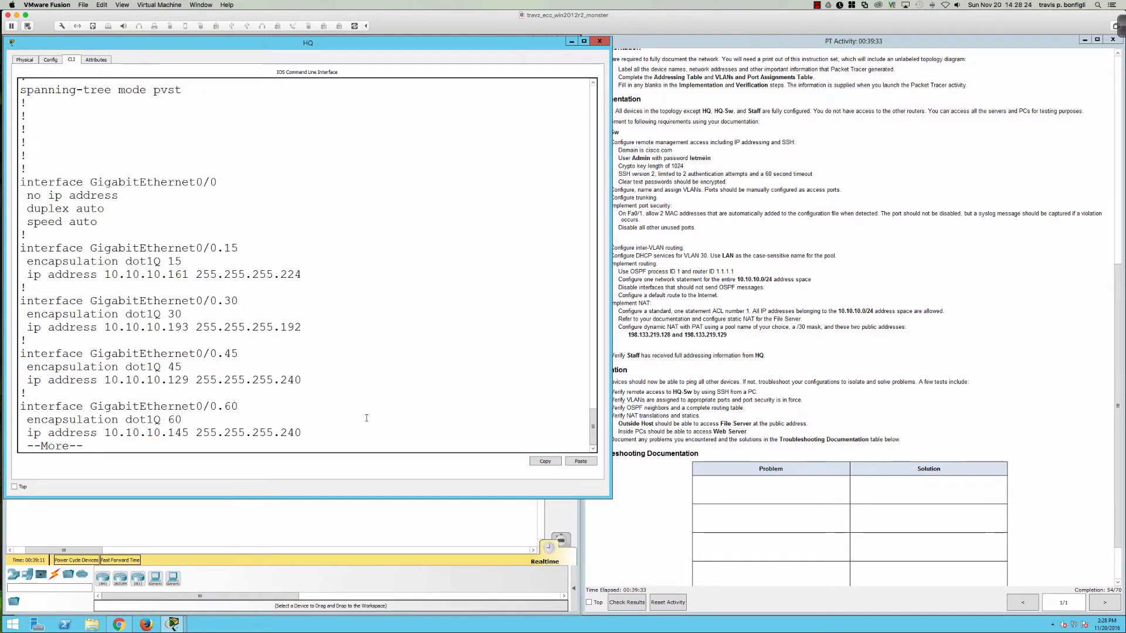
{"action": "key", "text": "Return"}
{"action": "key", "text": "Return"}
{"action": "key", "text": "Return"}
{"action": "key", "text": "Return"}
{"action": "key", "text": "Return"}
{"action": "key", "text": "Return"}
{"action": "key", "text": "Return"}
{"action": "key", "text": "Return"}
{"action": "key", "text": "Return"}
{"action": "key", "text": "Return"}
{"action": "key", "text": "Return"}
{"action": "key", "text": "Return"}
{"action": "key", "text": "Return"}
{"action": "key", "text": "Return"}
{"action": "key", "text": "Return"}
{"action": "key", "text": "Return"}
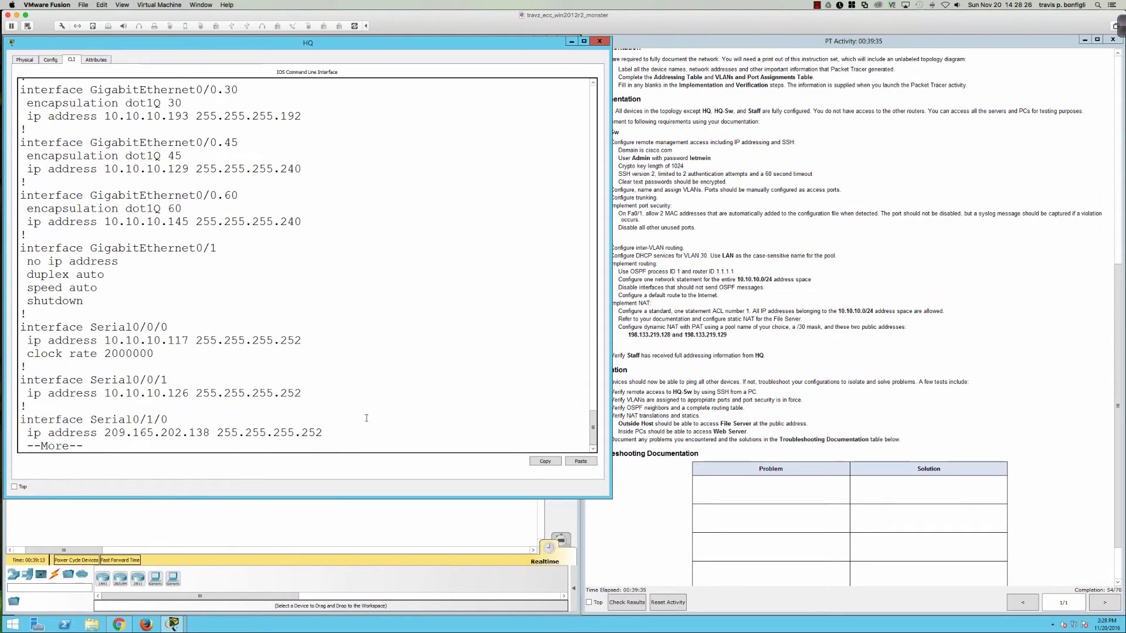
{"action": "key", "text": "Return"}
{"action": "key", "text": "Return"}
{"action": "key", "text": "Return"}
{"action": "key", "text": "Return"}
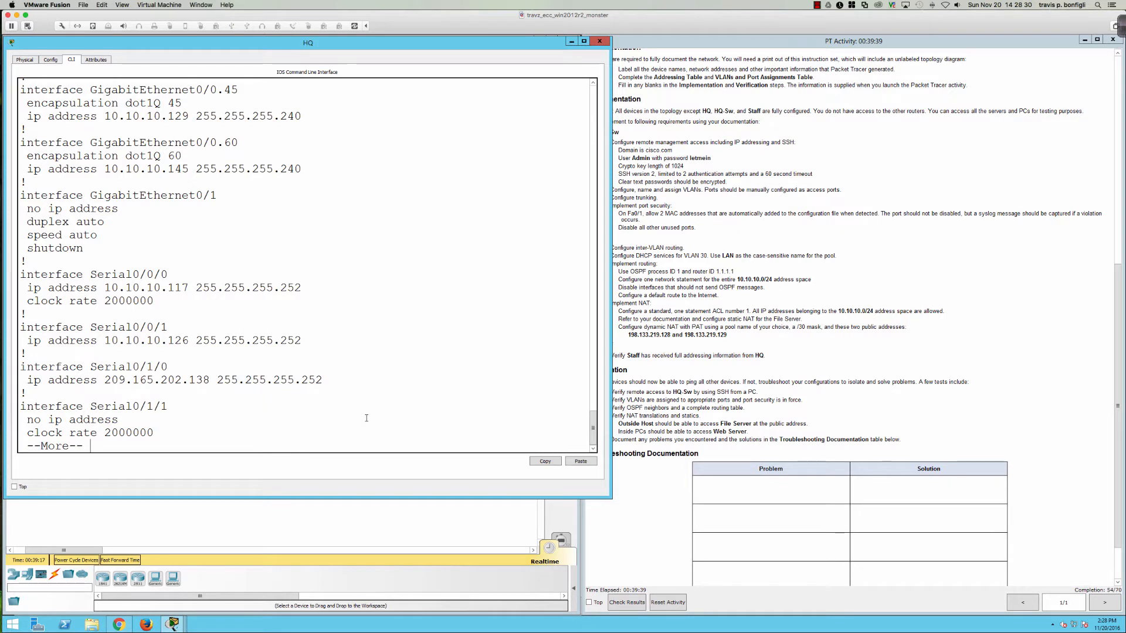
Step: Ping 209.165.202.138 again, getting 0/5 success, and return to HQ's prompt
{"action": "type", "text": "qdo ping "}
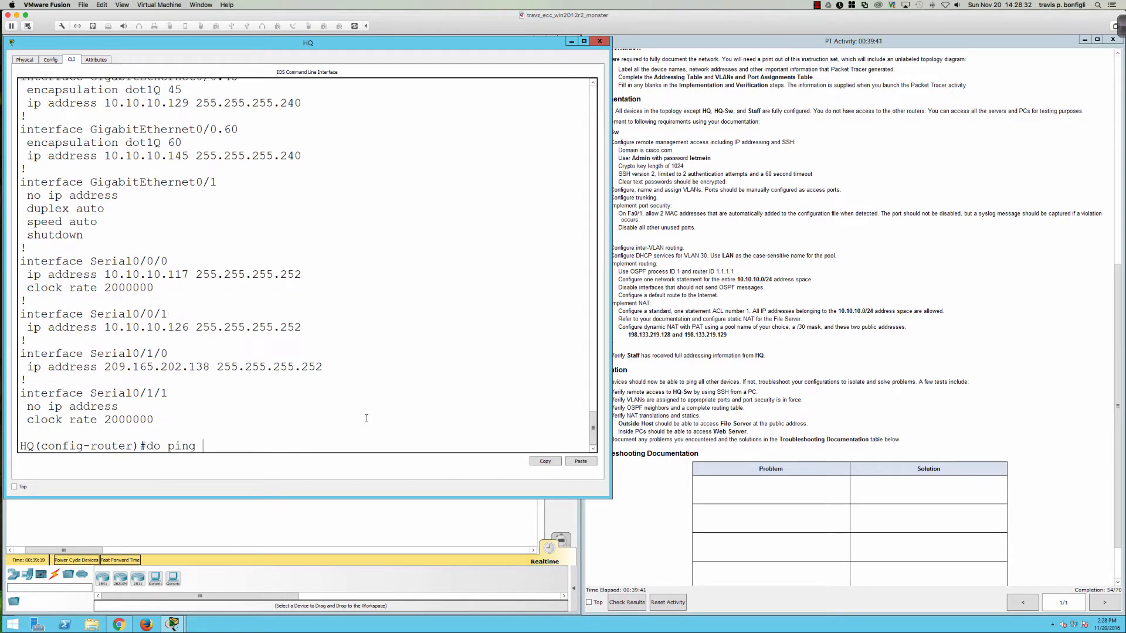
{"action": "type", "text": "209.165.202.138"}
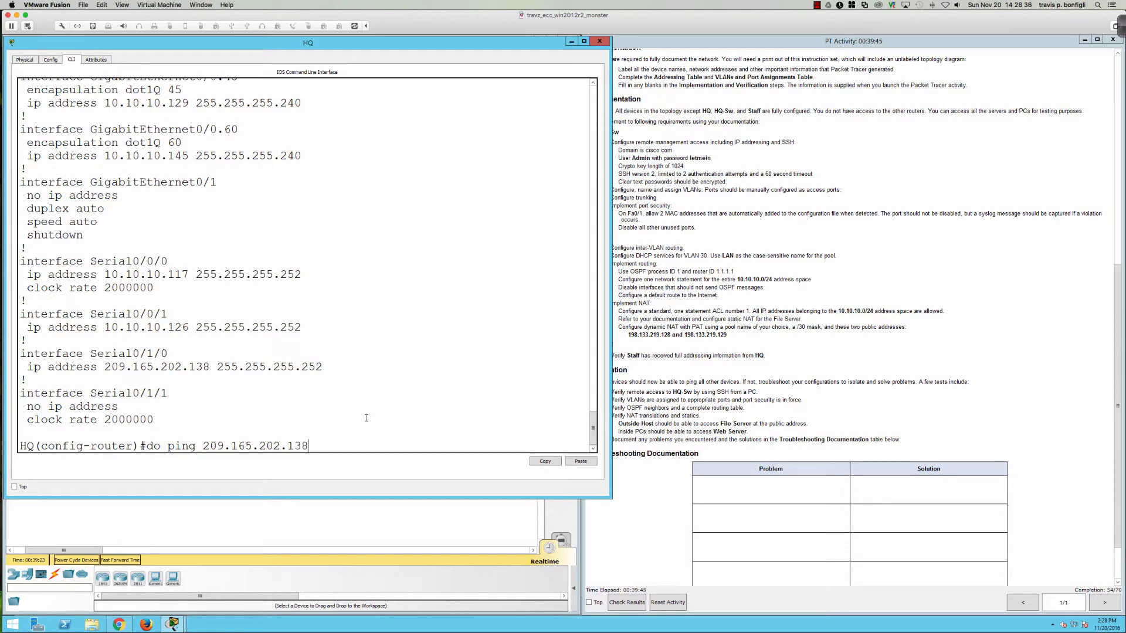
{"action": "key", "text": "Return"}
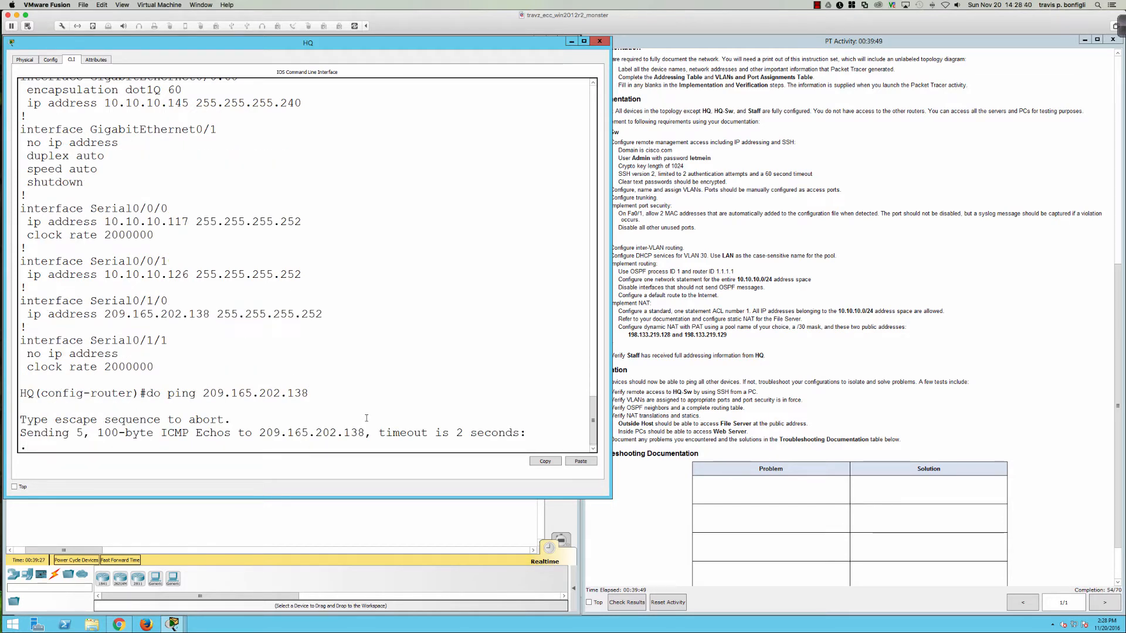
{"action": "left_click", "coordinate": [345, 534]}
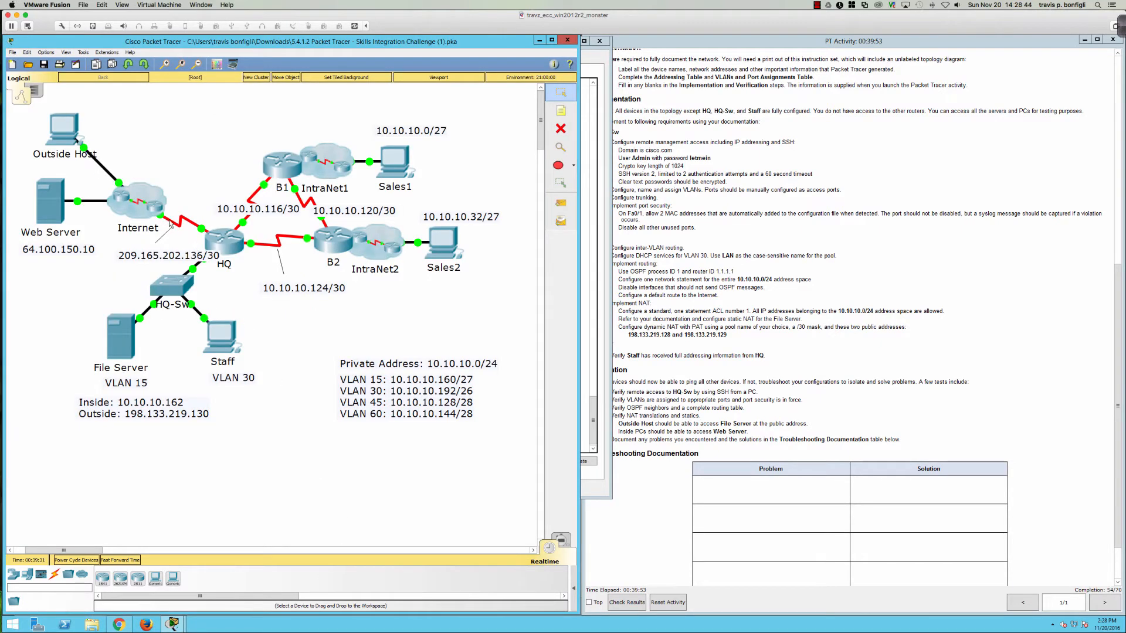
{"action": "left_click", "coordinate": [212, 240]}
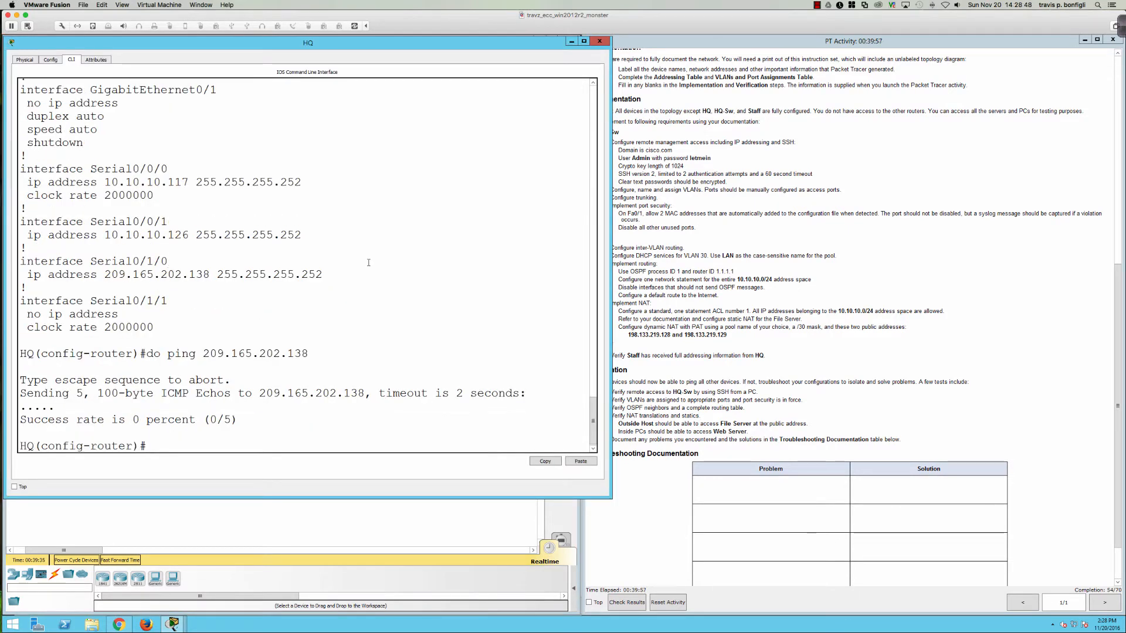
{"action": "key", "text": "Return"}
{"action": "key", "text": "Return"}
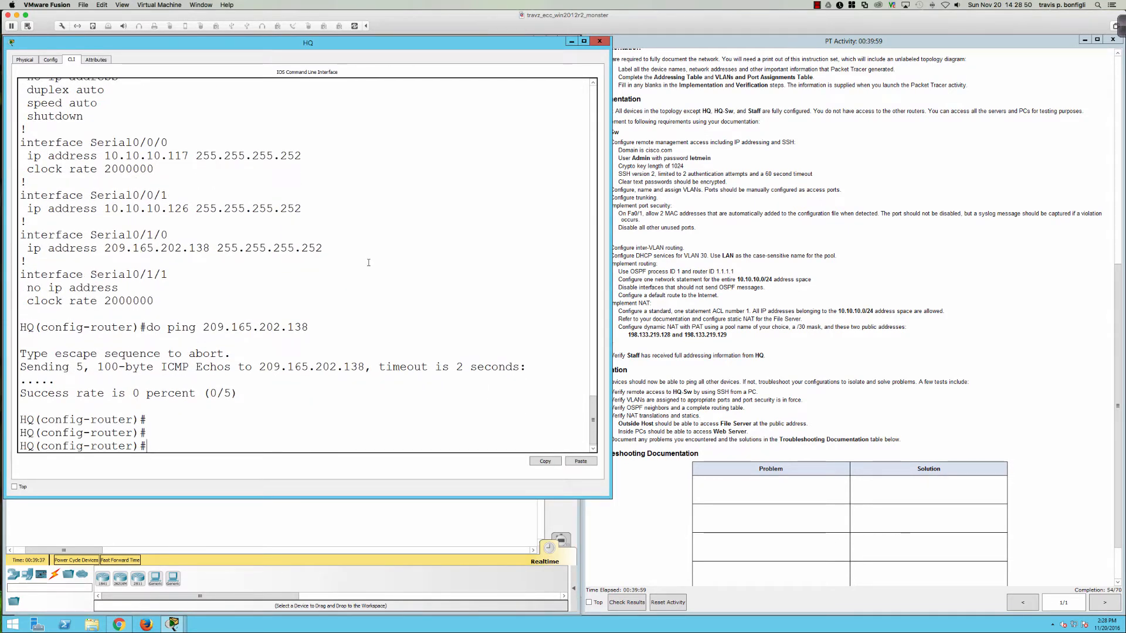
Step: Add the default route 'ip route 0.0.0.0 0.0.0.0 s0/1/0' on HQ
{"action": "type", "text": "ip route 0.0.0.0 0.0.0o"}
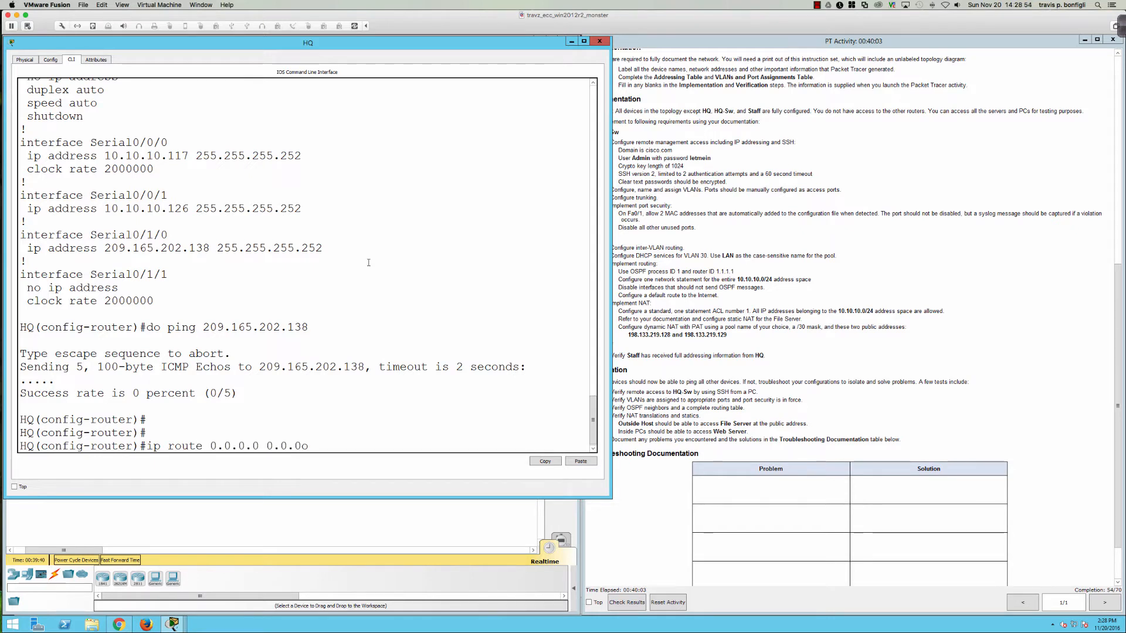
{"action": "key", "text": "BackSpace"}
{"action": "type", "text": "0 s0/1/0"}
{"action": "key", "text": "Return"}
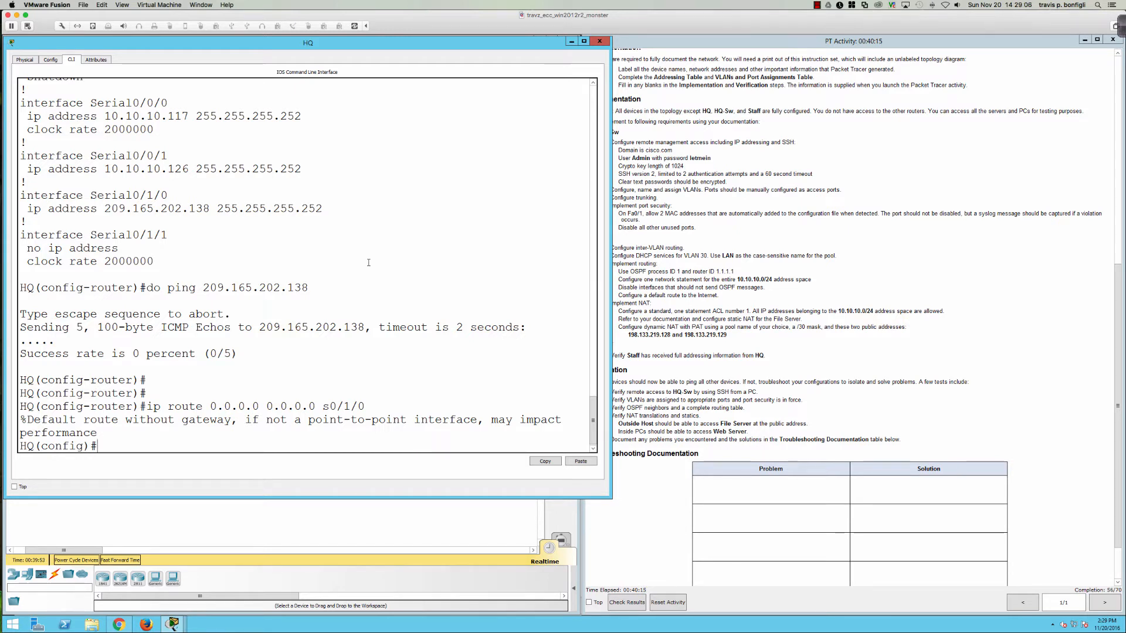
Step: Enter 'default-information originate' under router ospf 1 on HQ
{"action": "type", "text": "router osp"}
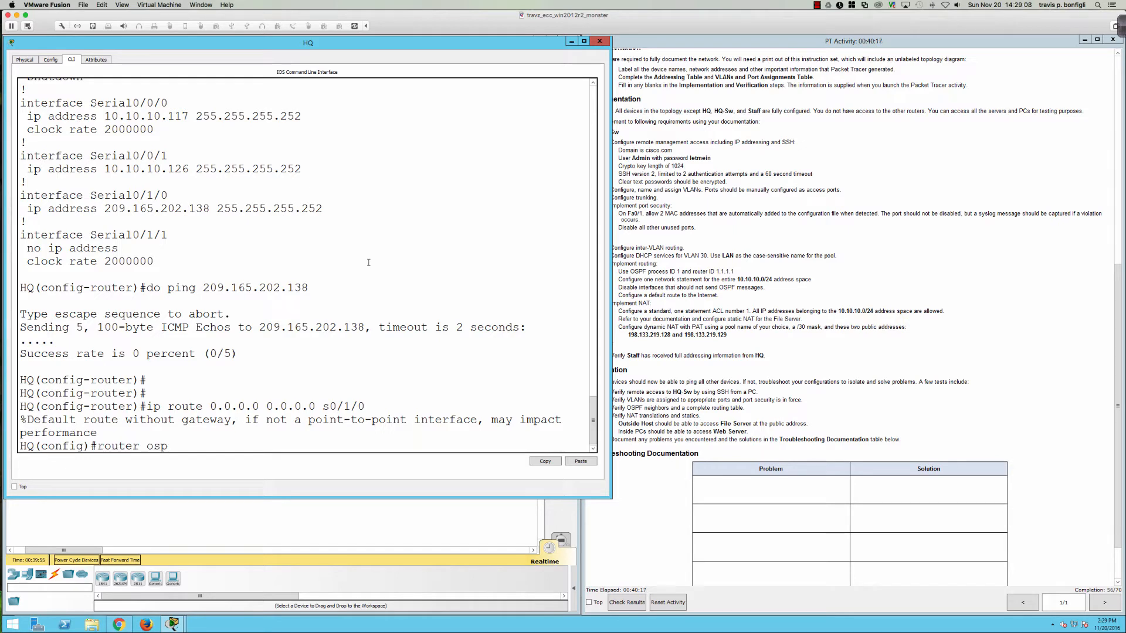
{"action": "type", "text": "f 1"}
{"action": "key", "text": "Return"}
{"action": "type", "text": "def"}
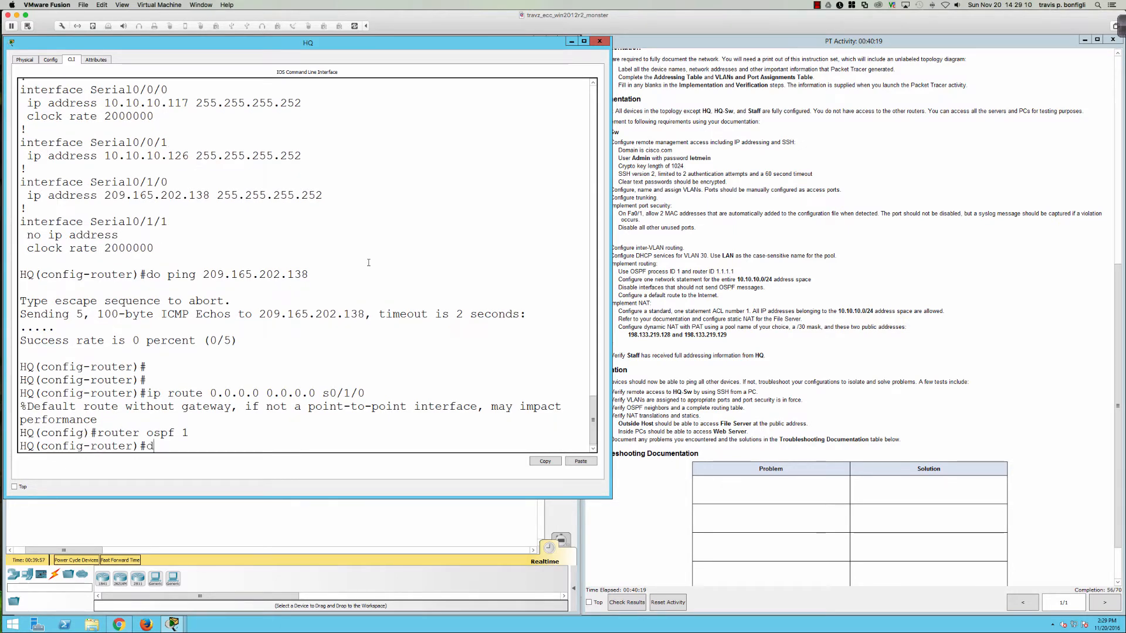
{"action": "key", "text": "Tab"}
{"action": "type", "text": "or"}
{"action": "key", "text": "Tab"}
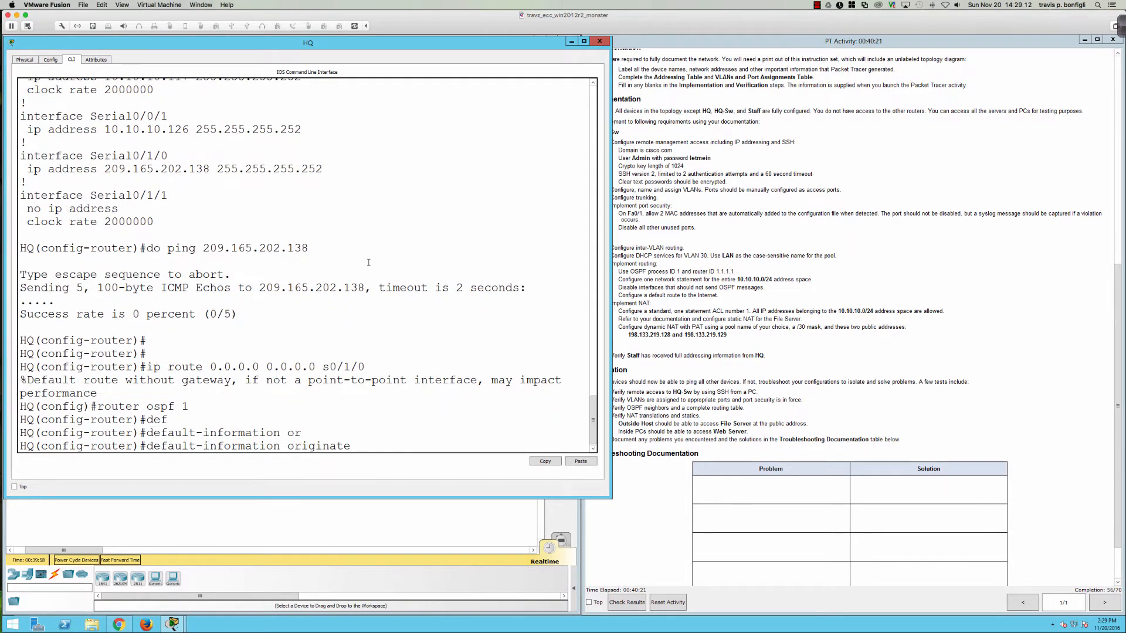
{"action": "key", "text": "Return"}
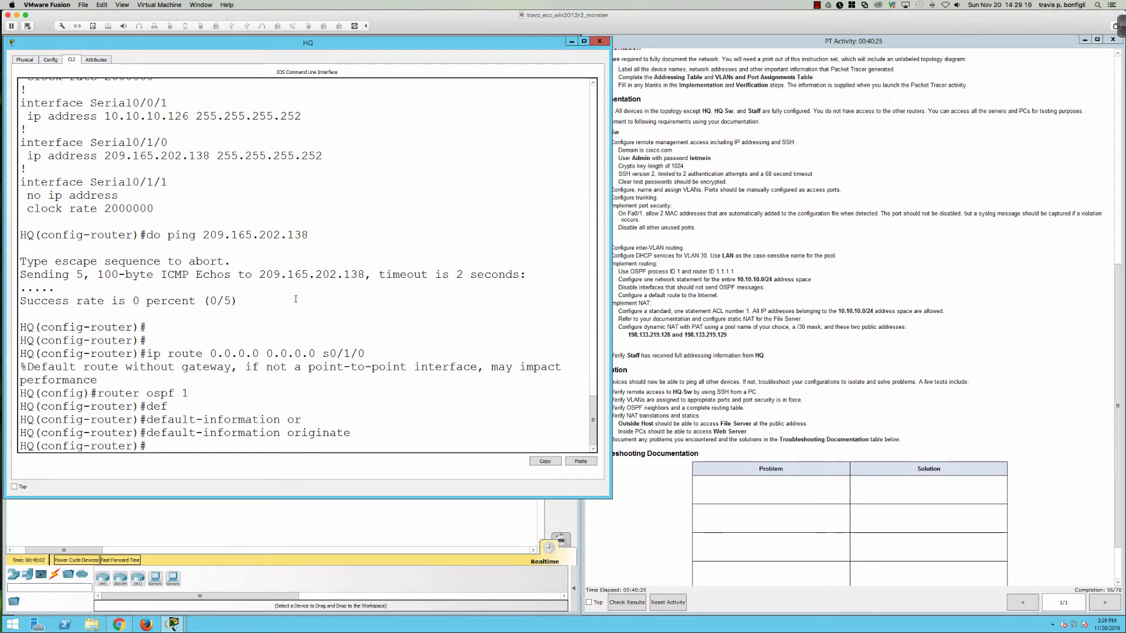
Step: Try router B1 from the topology, dismiss its Interface Locked notice, and show the activity instructions
{"action": "left_click", "coordinate": [261, 507]}
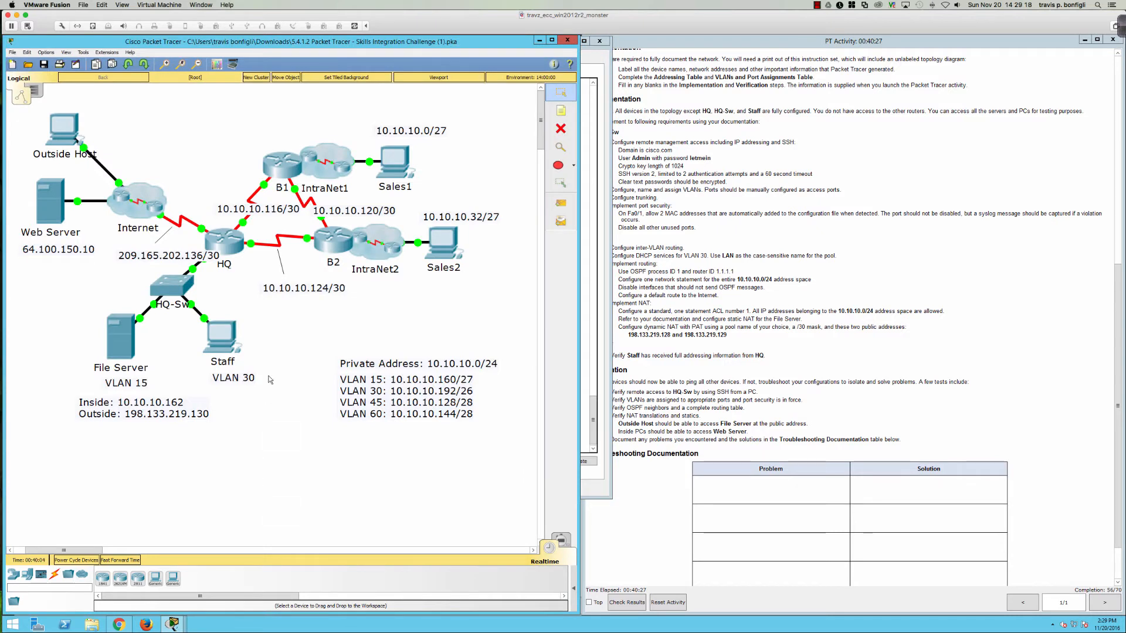
{"action": "left_click", "coordinate": [283, 164]}
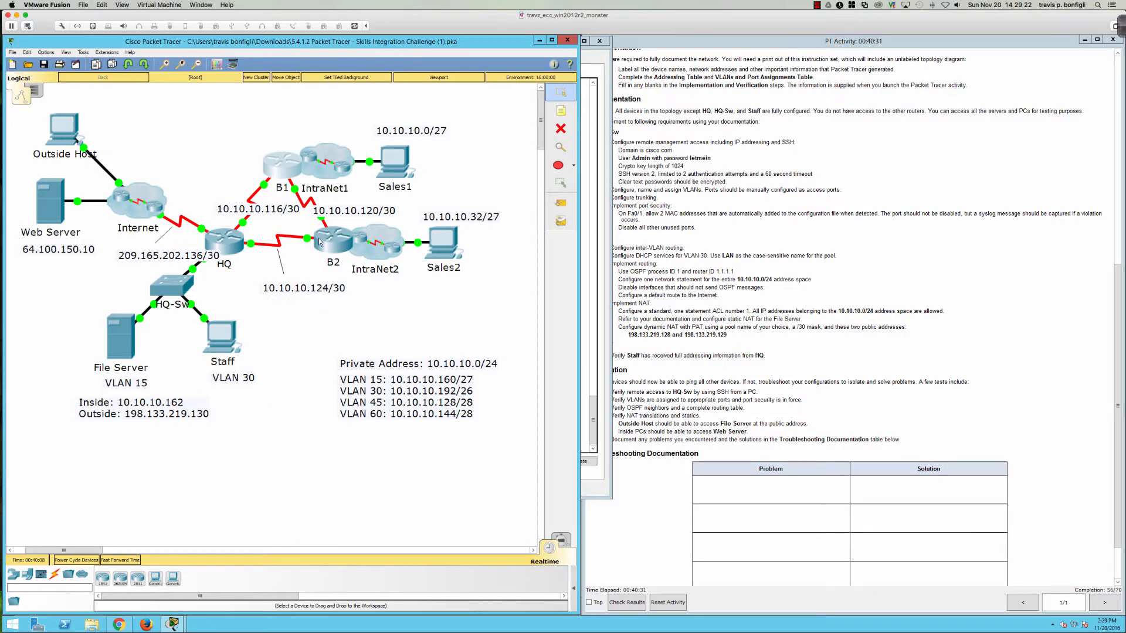
{"action": "left_click", "coordinate": [314, 339]}
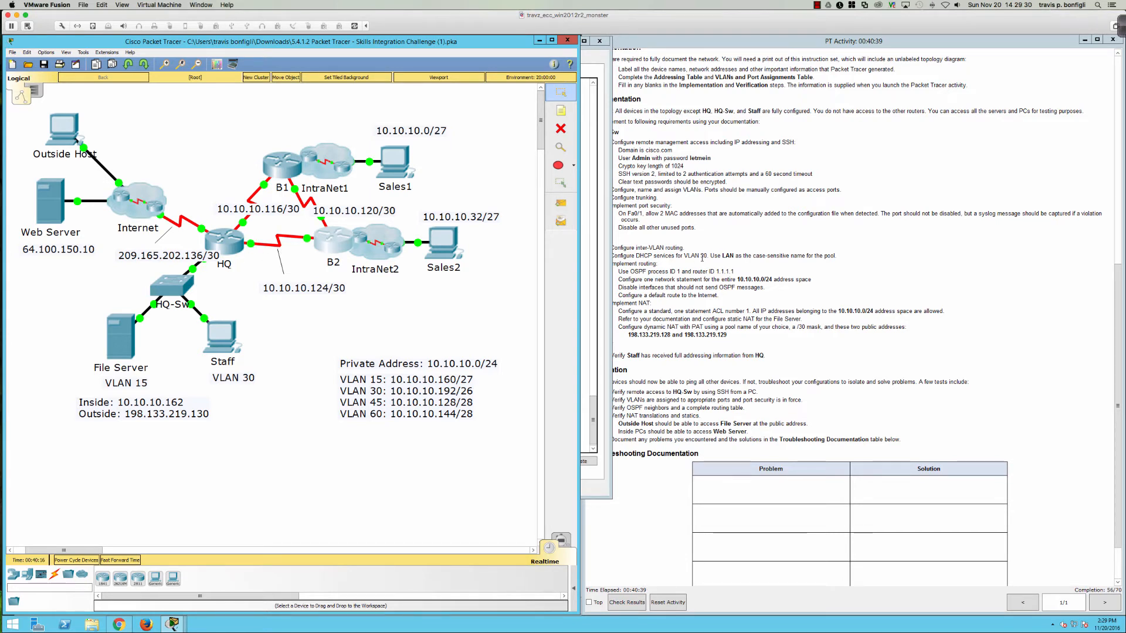
{"action": "left_click", "coordinate": [686, 268]}
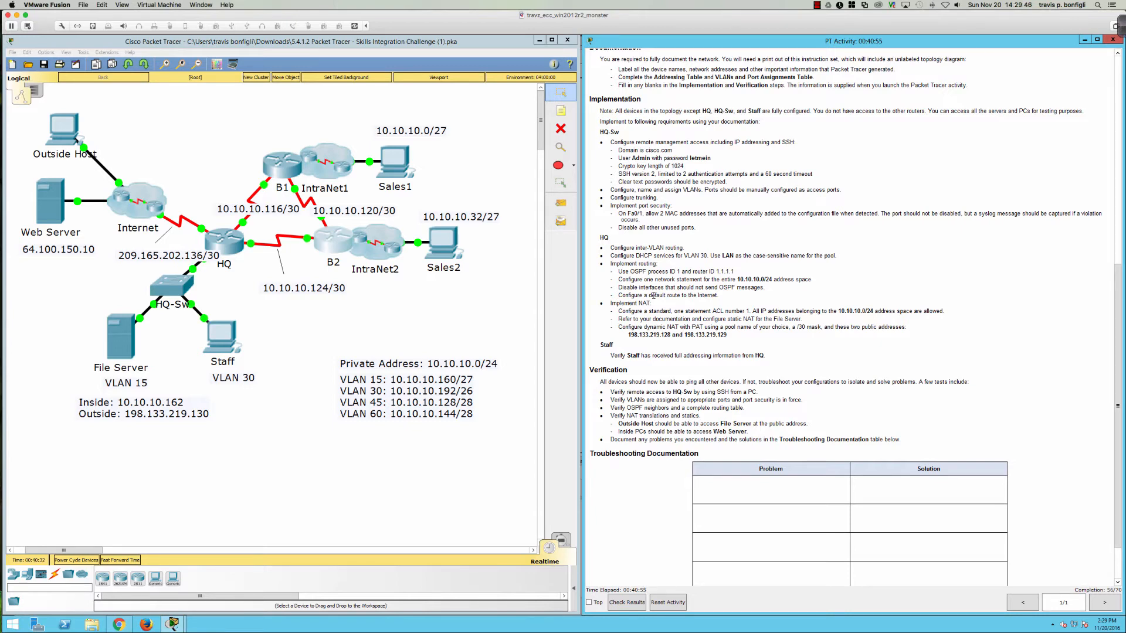
Step: Review HQ's running configuration and its interface summary with 'do sh ip int bri'
{"action": "left_click", "coordinate": [231, 240]}
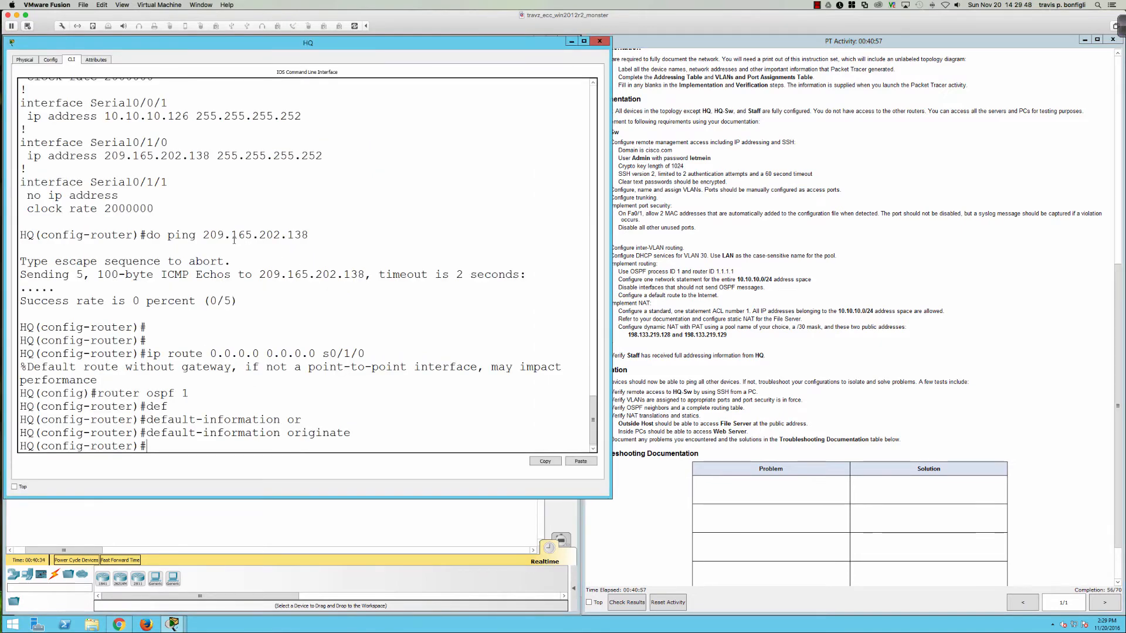
{"action": "type", "text": "do sh run"}
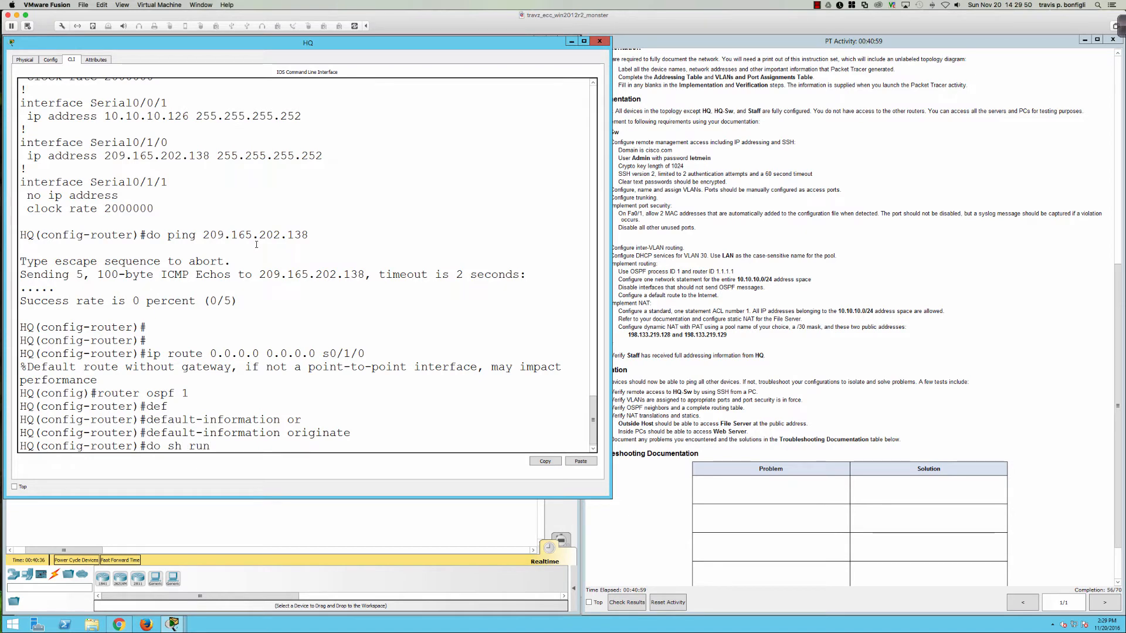
{"action": "key", "text": "Return"}
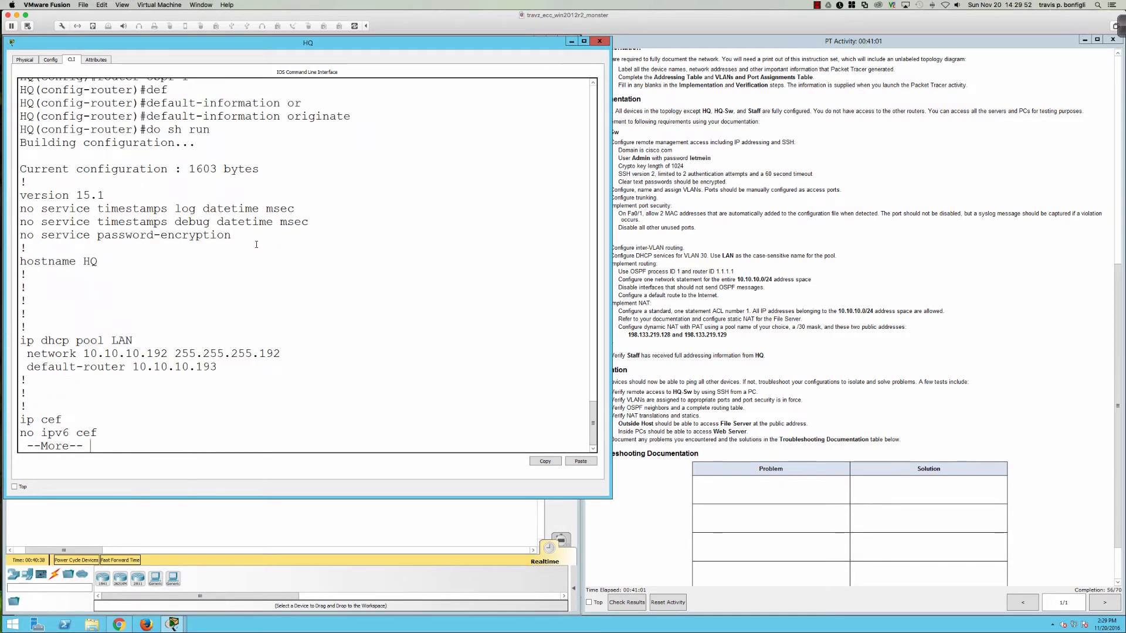
{"action": "key", "text": "space"}
{"action": "key", "text": "space"}
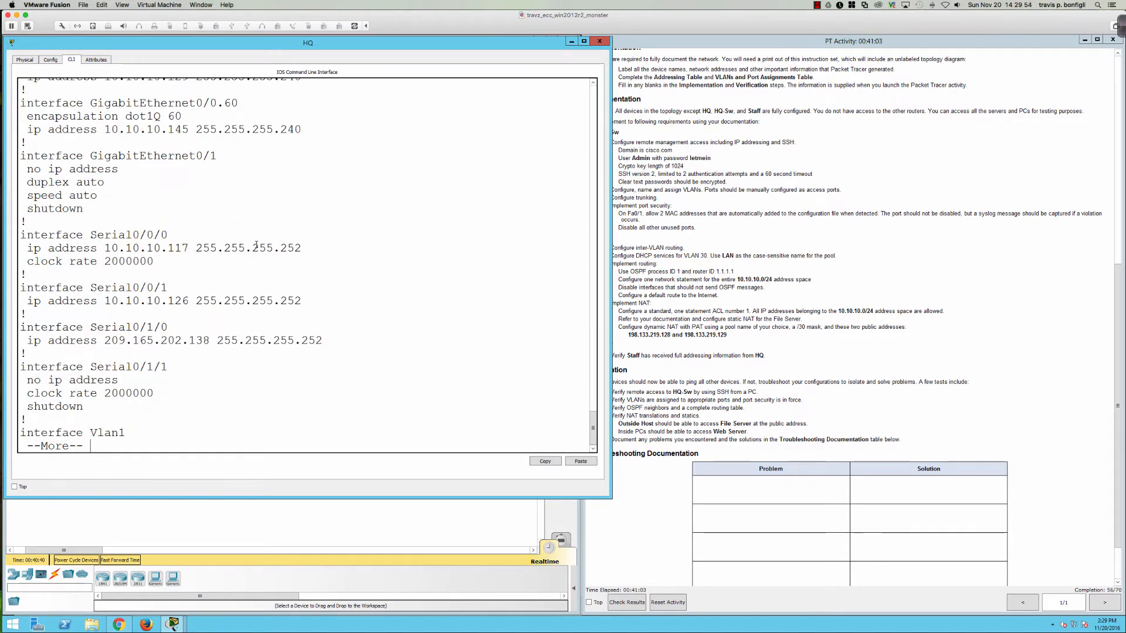
{"action": "key", "text": "space"}
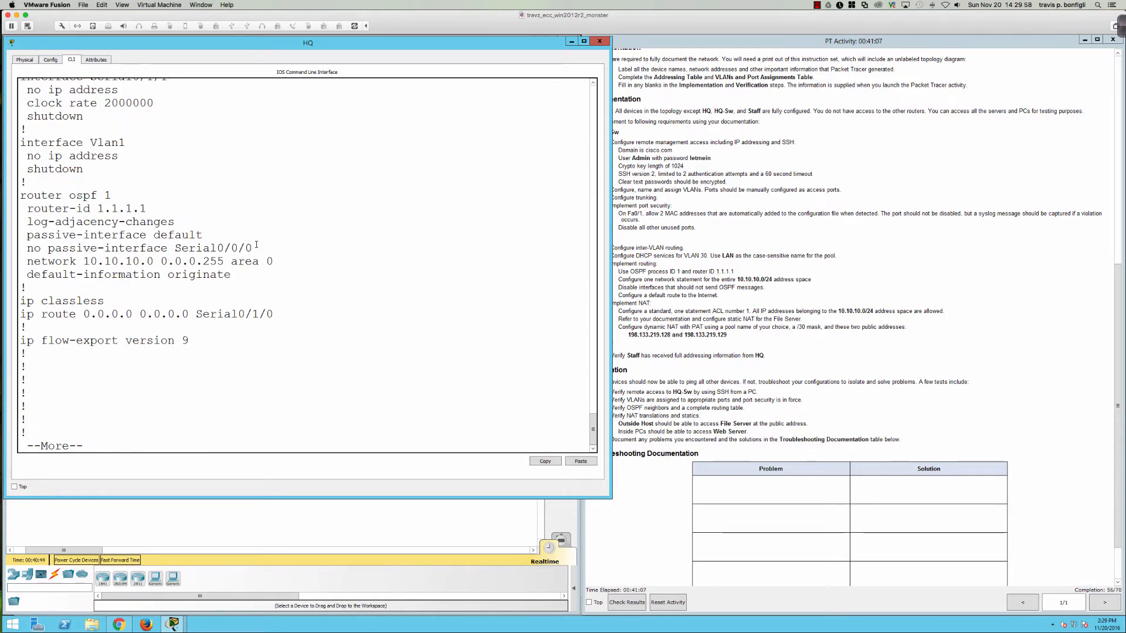
{"action": "type", "text": "qdo sh ip"}
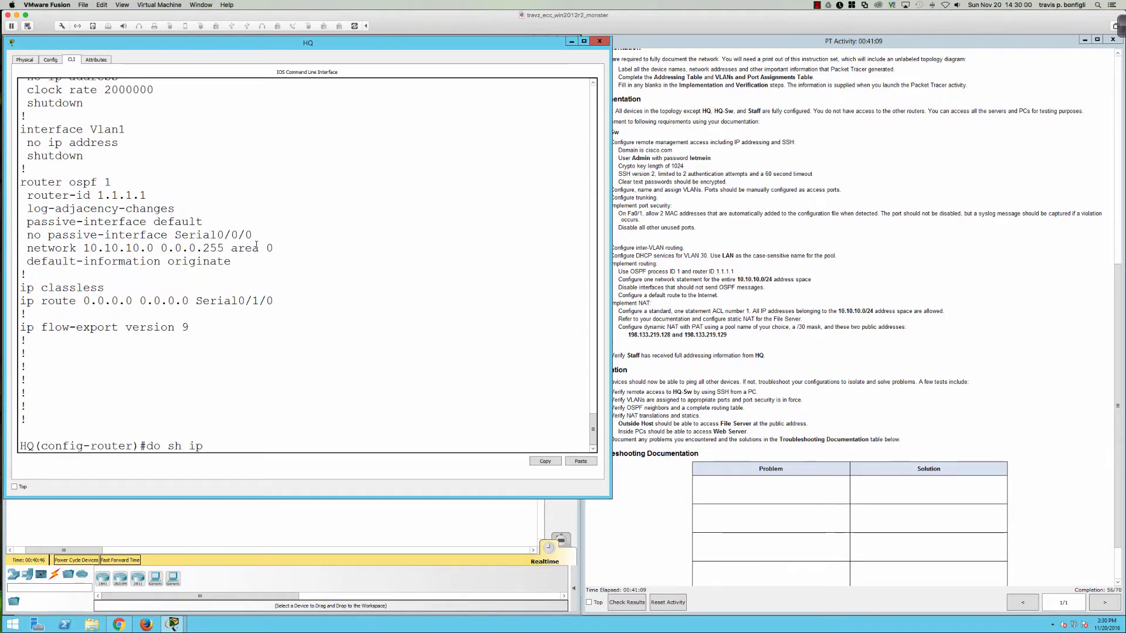
{"action": "type", "text": " int bri"}
{"action": "key", "text": "Return"}
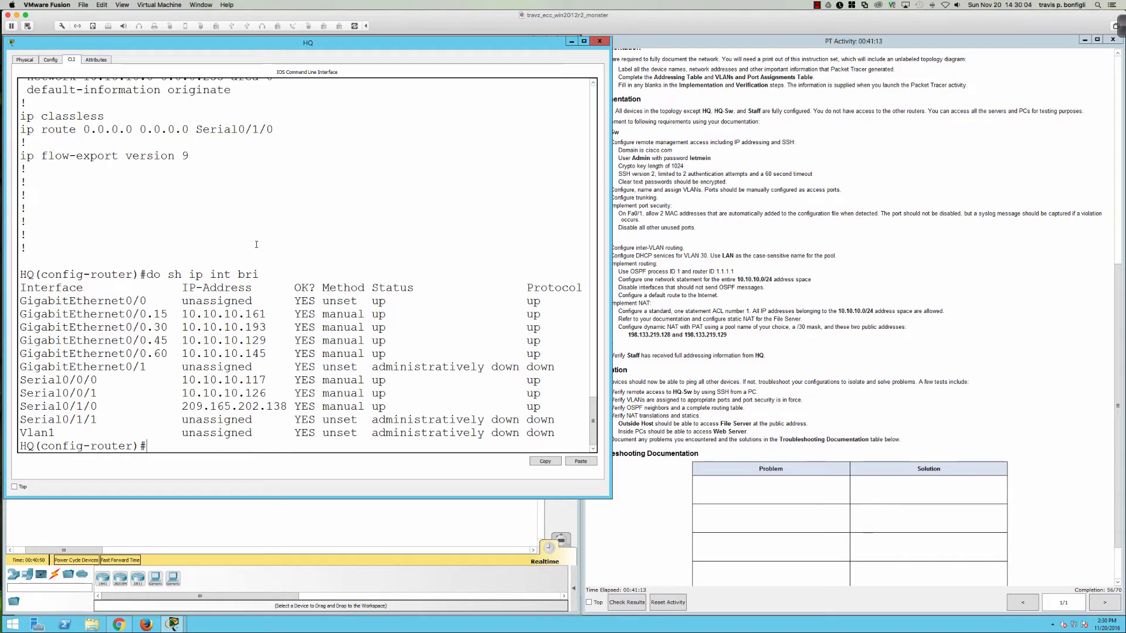
Step: Enter 'no passive-interface s0/0/1' under OSPF, abandoning a similar gi0/0.15 command
{"action": "type", "text": "no pas"}
{"action": "key", "text": "Tab"}
{"action": "type", "text": "s0"}
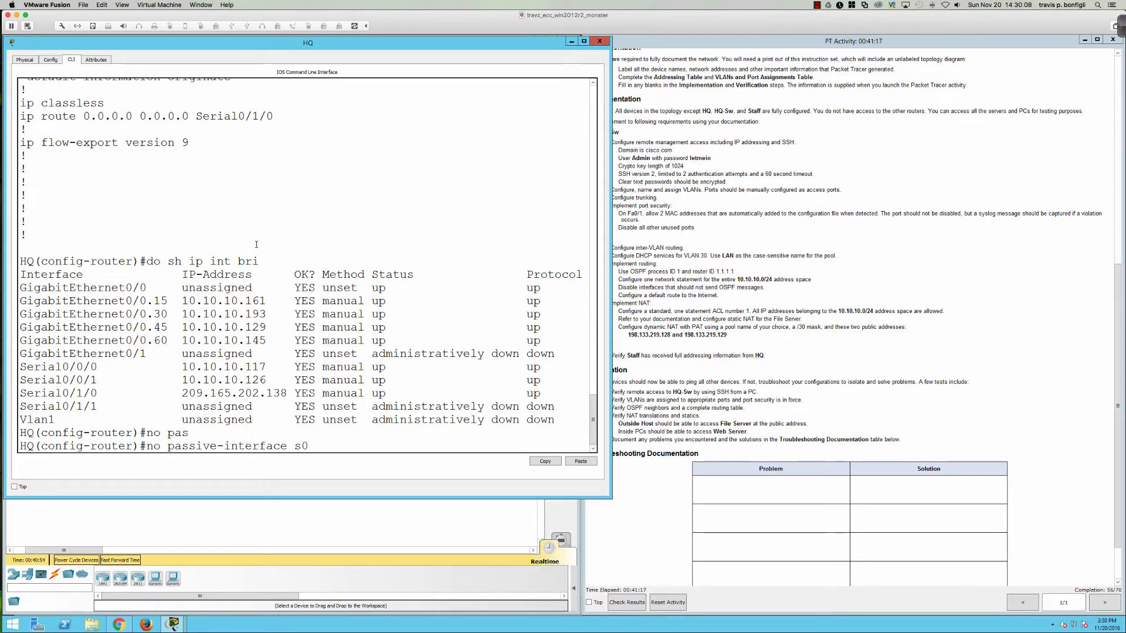
{"action": "type", "text": "/0/1"}
{"action": "key", "text": "Return"}
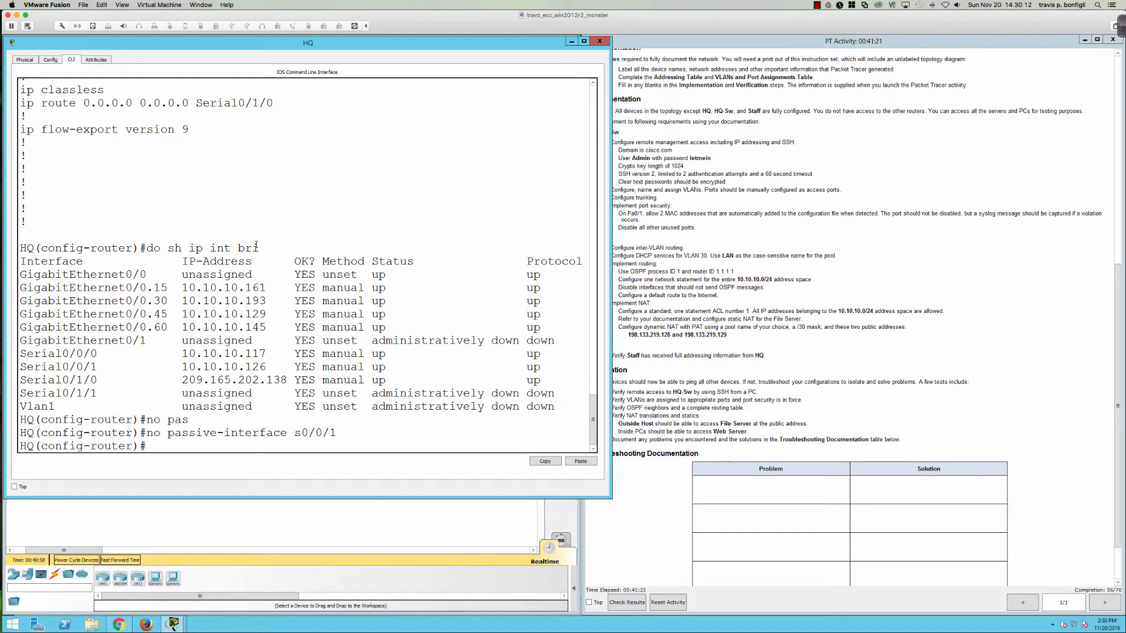
{"action": "key", "text": "Return"}
{"action": "key", "text": "Return"}
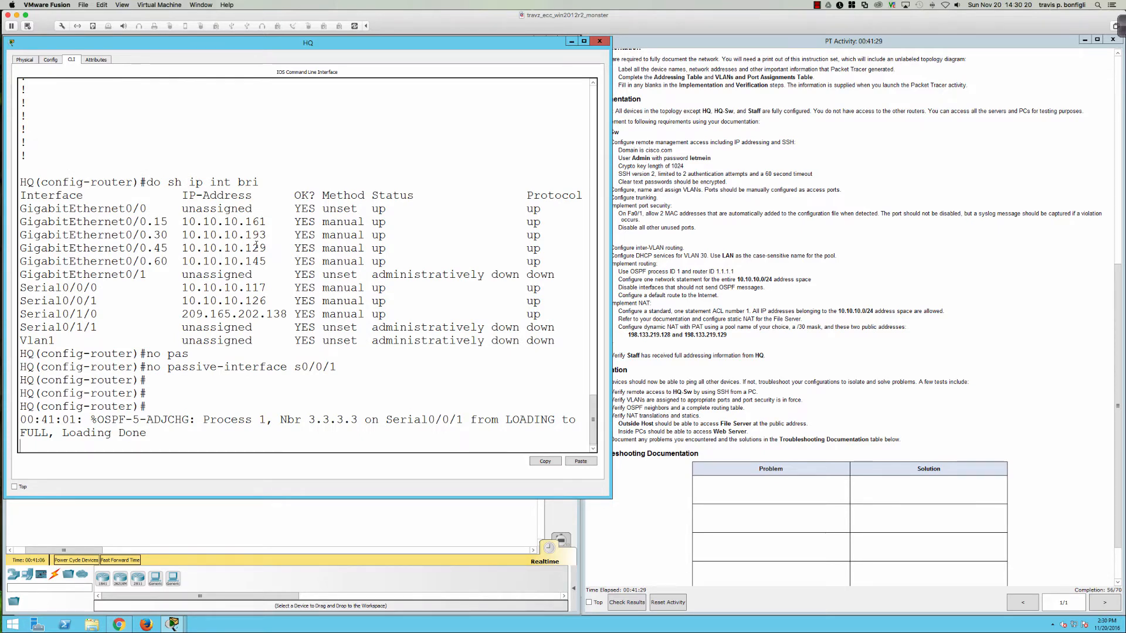
{"action": "key", "text": "Return"}
{"action": "key", "text": "Return"}
{"action": "type", "text": "no "}
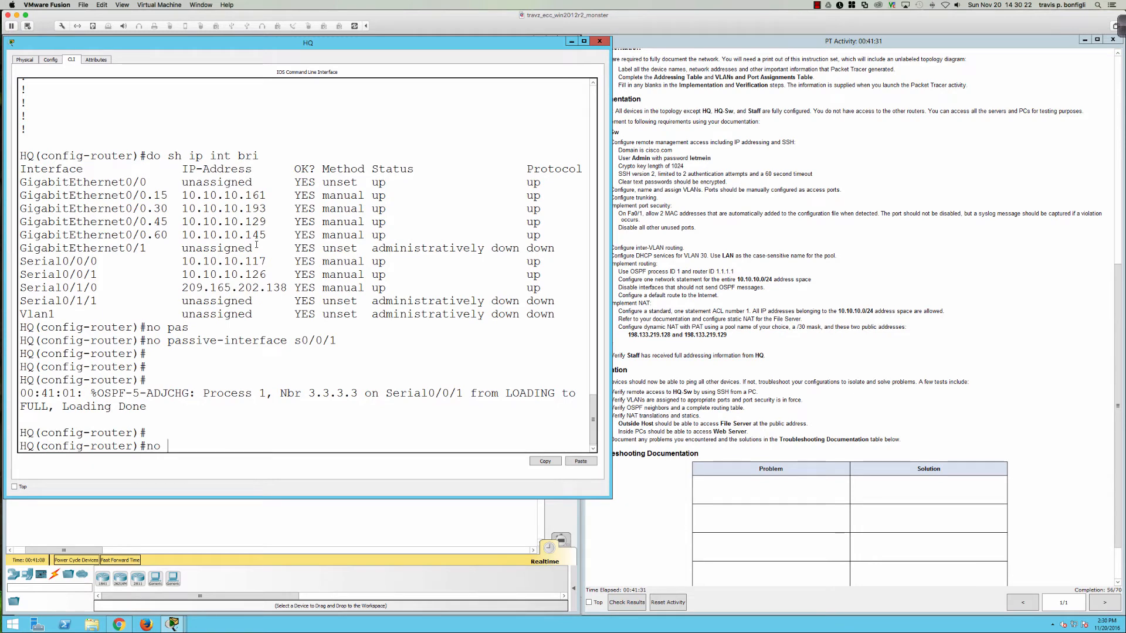
{"action": "type", "text": "pas"}
{"action": "key", "text": "Tab"}
{"action": "type", "text": "gi0/"}
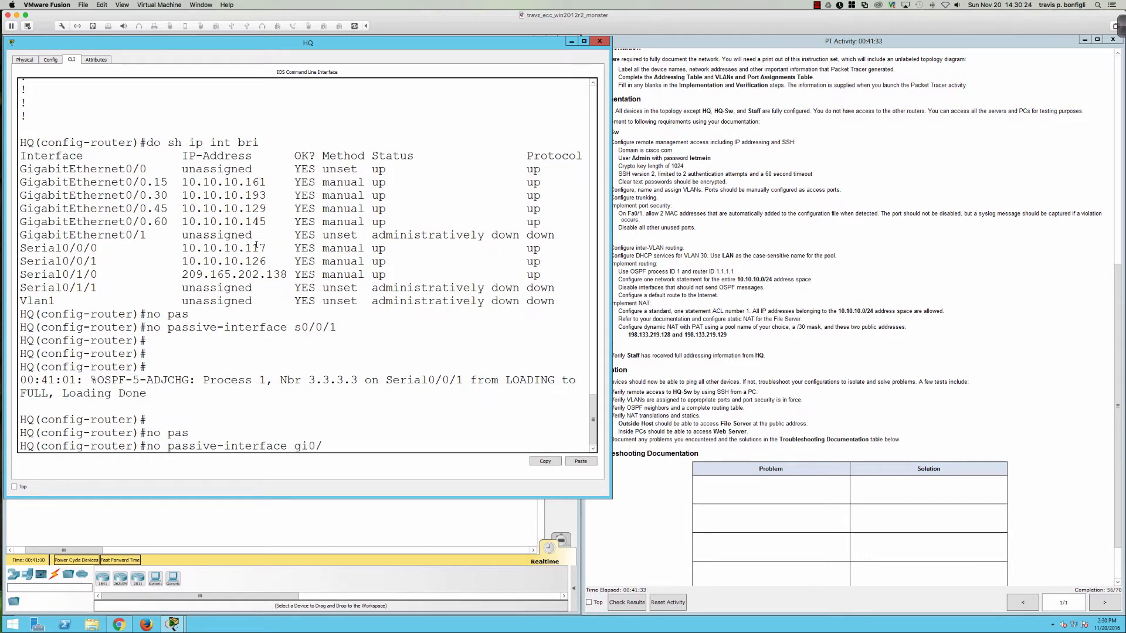
{"action": "type", "text": "0.15"}
{"action": "key", "text": "BackSpace"}
{"action": "key", "text": "BackSpace"}
{"action": "key", "text": "BackSpace"}
{"action": "key", "text": "BackSpace"}
{"action": "key", "text": "BackSpace"}
{"action": "key", "text": "BackSpace"}
{"action": "key", "text": "BackSpace"}
{"action": "key", "text": "BackSpace"}
{"action": "key", "text": "BackSpace"}
{"action": "key", "text": "BackSpace"}
{"action": "key", "text": "BackSpace"}
{"action": "key", "text": "BackSpace"}
{"action": "key", "text": "BackSpace"}
{"action": "key", "text": "BackSpace"}
{"action": "key", "text": "BackSpace"}
{"action": "key", "text": "BackSpace"}
{"action": "key", "text": "BackSpace"}
{"action": "key", "text": "BackSpace"}
{"action": "key", "text": "BackSpace"}
{"action": "key", "text": "BackSpace"}
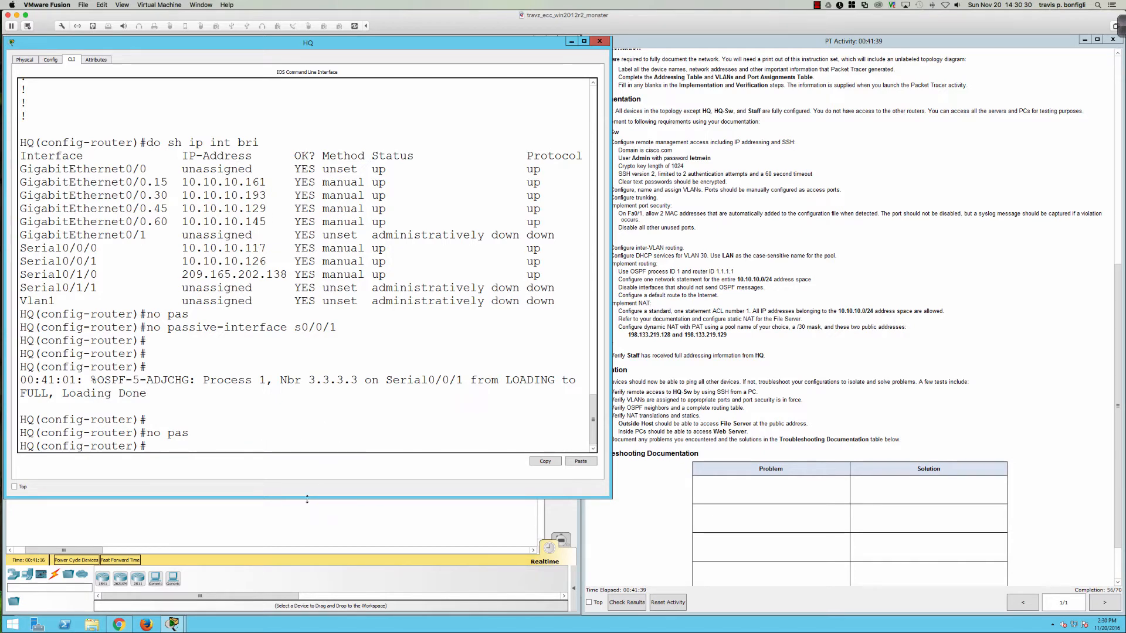
Step: Show the topology, then scroll the activity instructions down to the Suggested Scoring Rubric
{"action": "left_click", "coordinate": [238, 522]}
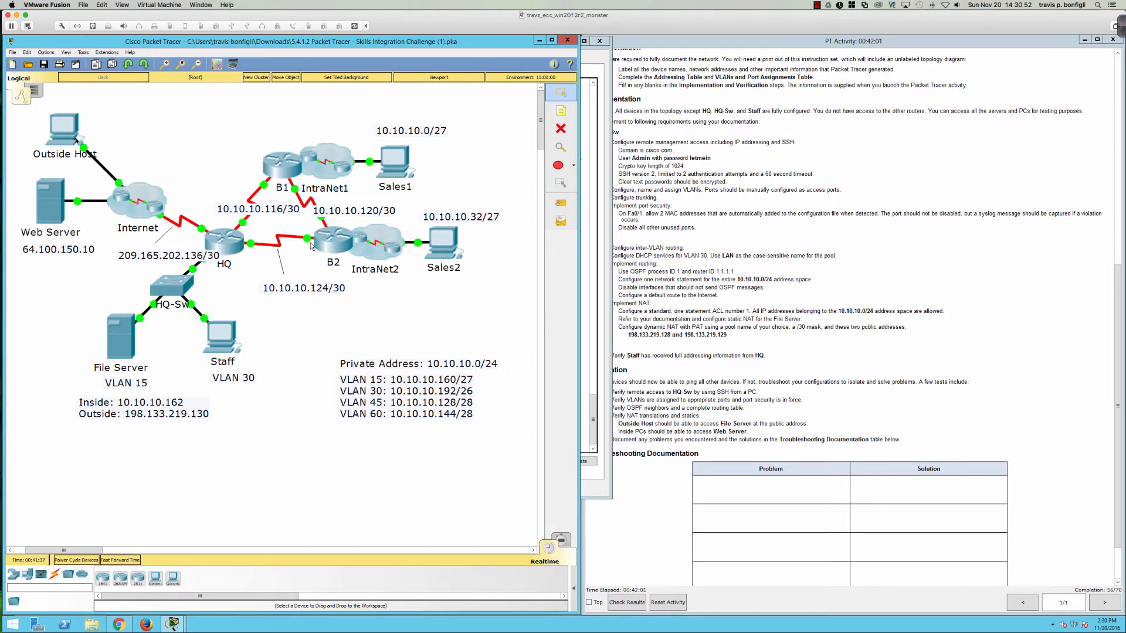
{"action": "left_click", "coordinate": [741, 368]}
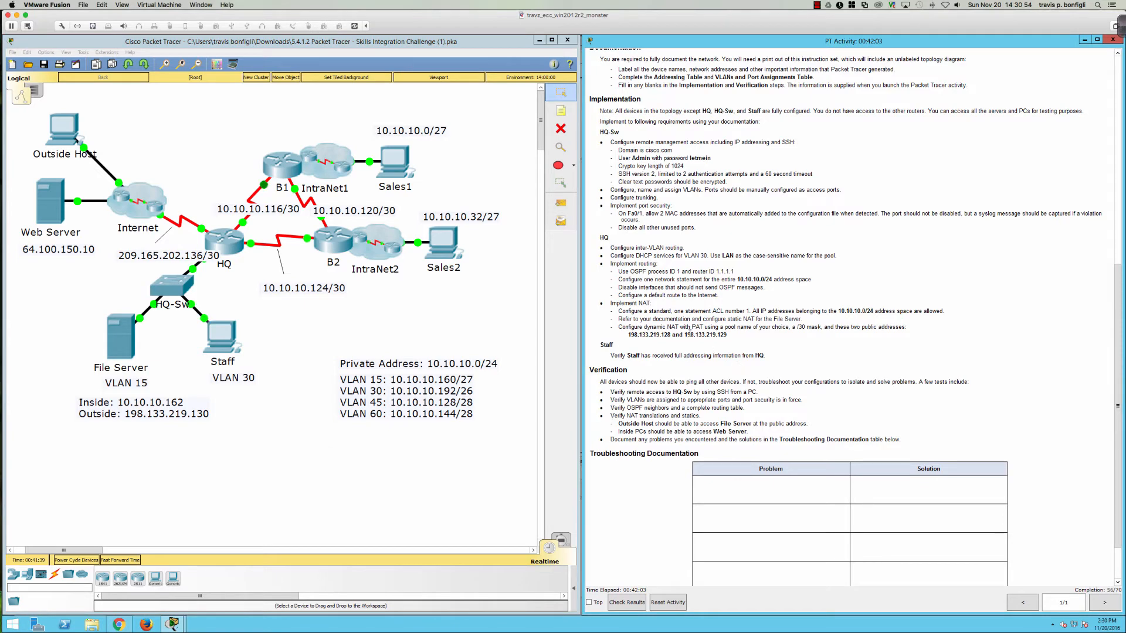
{"action": "scroll", "coordinate": [678, 302], "scroll_direction": "down", "scroll_amount": 2}
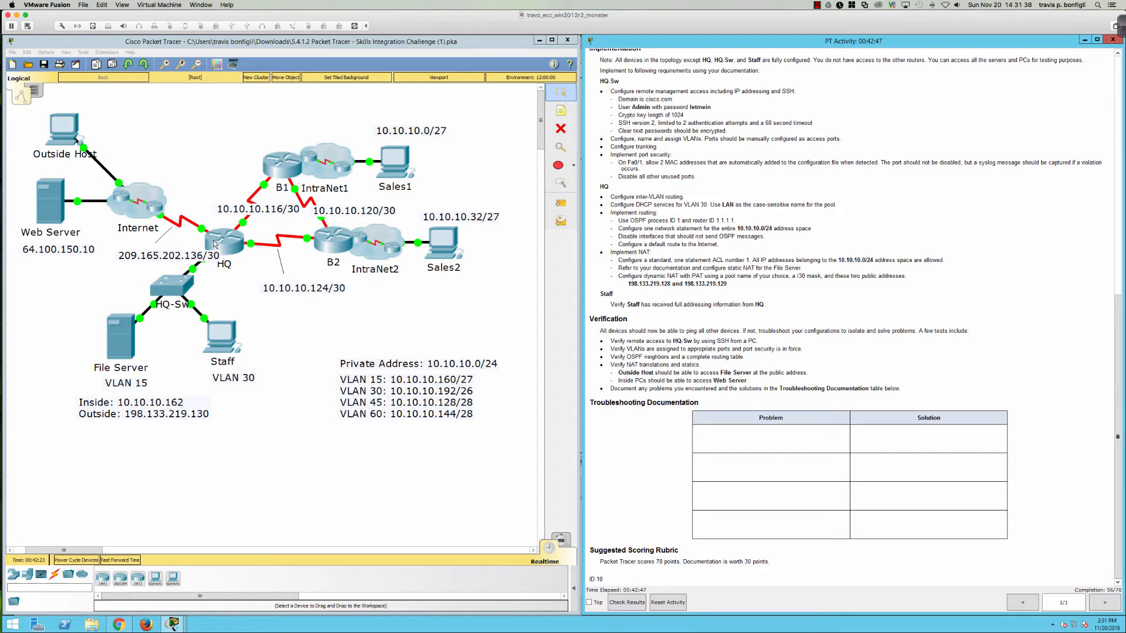
Step: Exit OSPF mode and enter 'access-list 1 permit 10.10.10.0 0.0.0.255' on HQ
{"action": "left_click", "coordinate": [215, 245]}
{"action": "key", "text": "Return"}
{"action": "key", "text": "Return"}
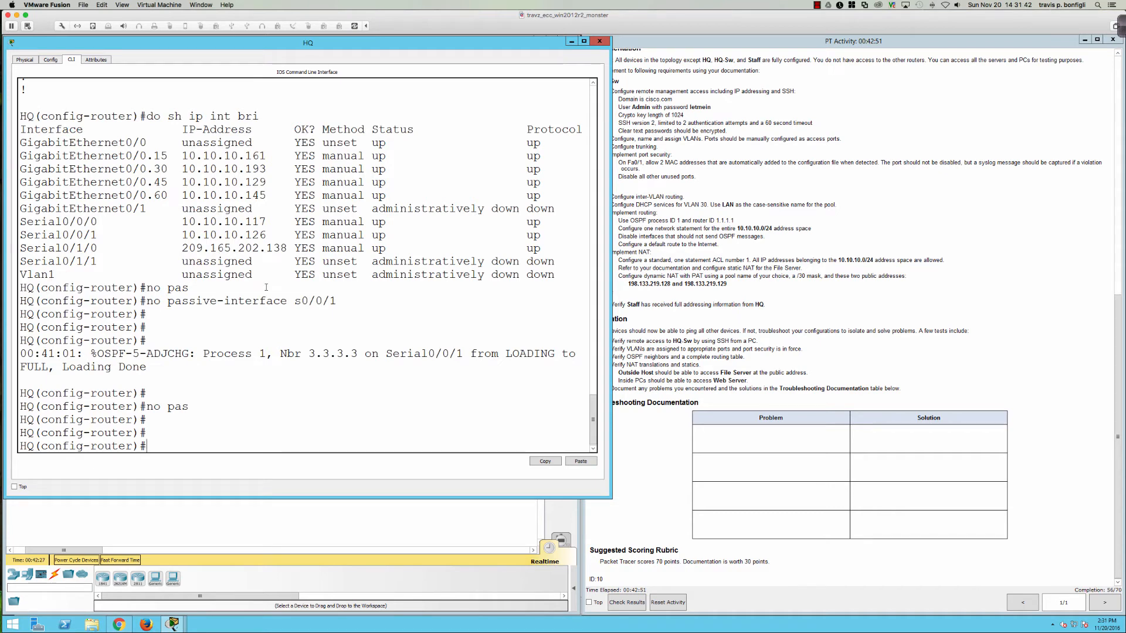
{"action": "type", "text": "exit"}
{"action": "key", "text": "Return"}
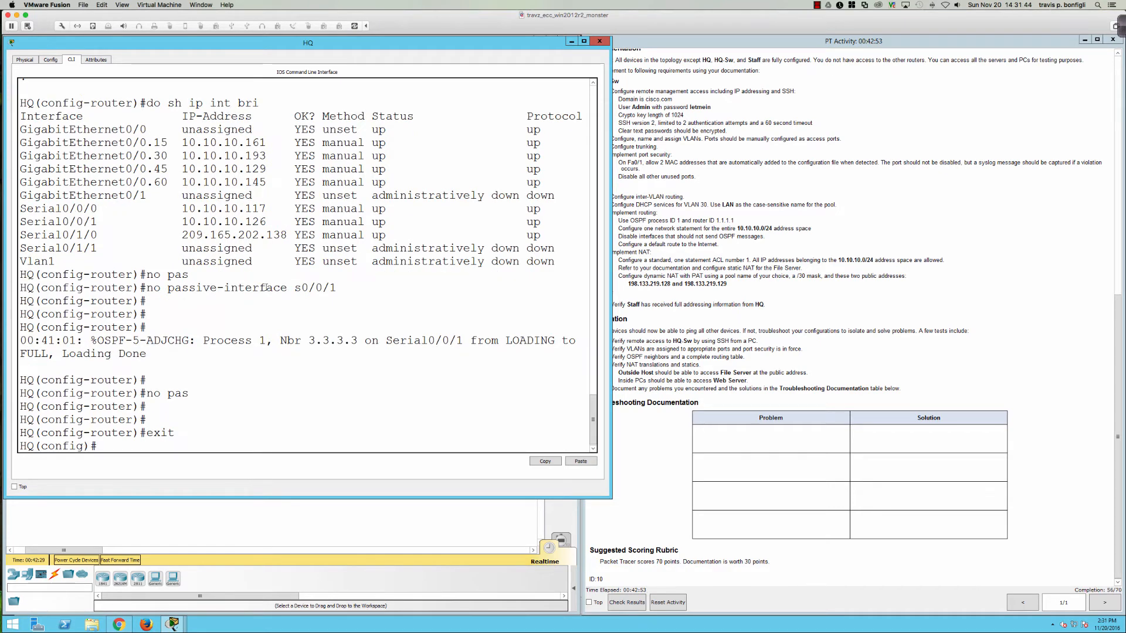
{"action": "type", "text": "acc"}
{"action": "key", "text": "Tab"}
{"action": "type", "text": "1 permi"}
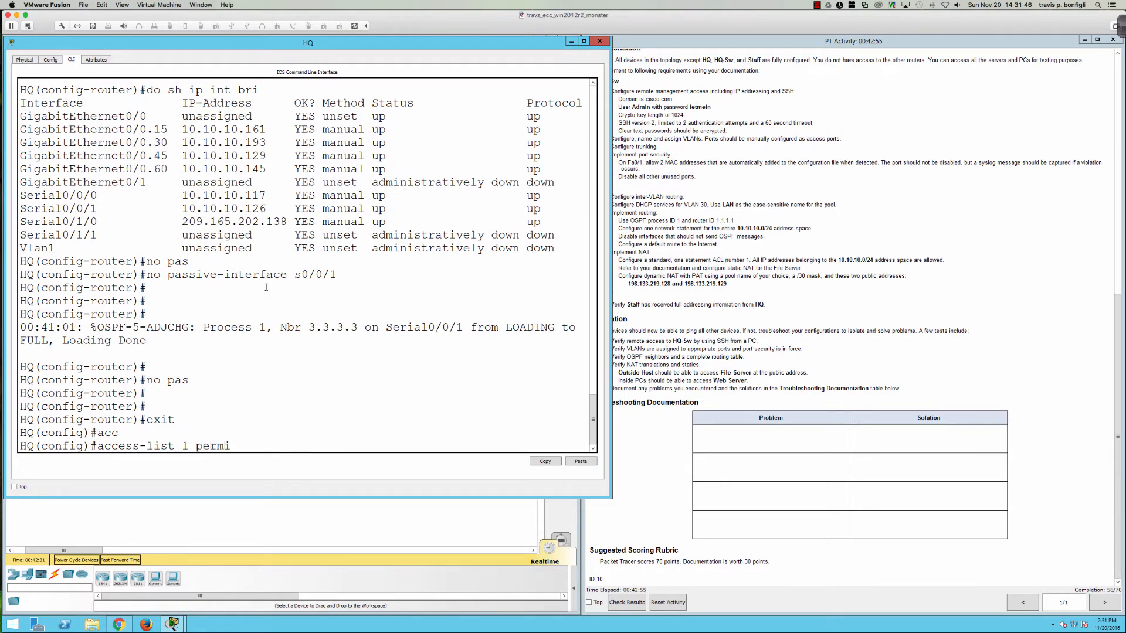
{"action": "type", "text": "t 10.10.10.0 0.0.0.255"}
{"action": "key", "text": "Return"}
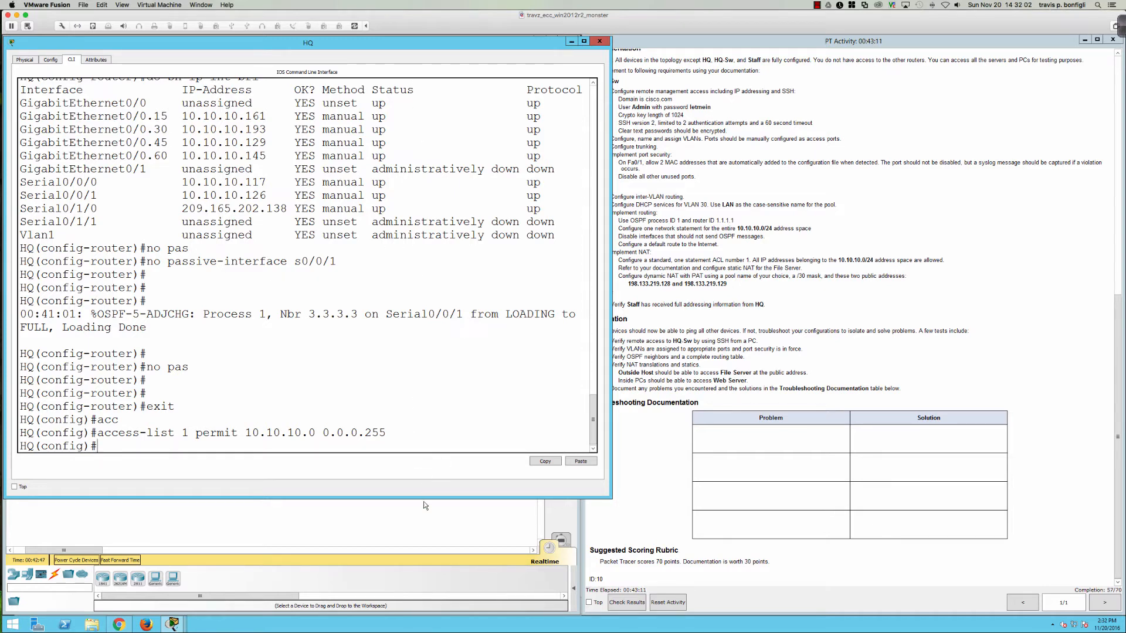
Step: Resize the HQ console window and move it toward the upper right
{"action": "left_click_drag", "start_coordinate": [426, 499], "coordinate": [424, 415]}
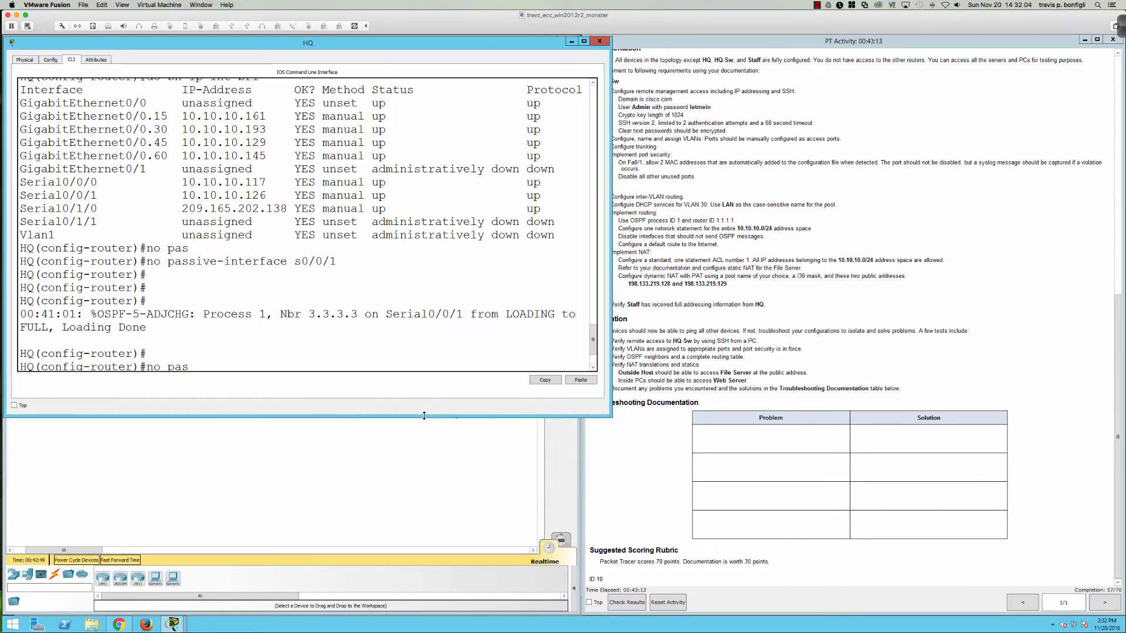
{"action": "left_click_drag", "start_coordinate": [377, 41], "coordinate": [835, 37]}
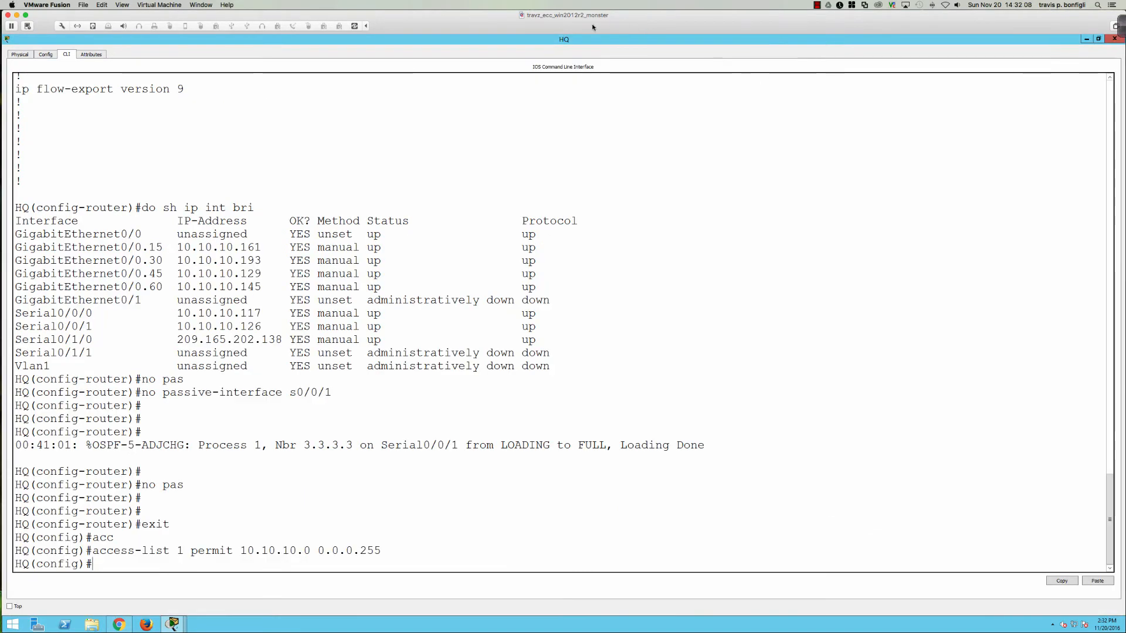
{"action": "double_click", "coordinate": [566, 40]}
{"action": "left_click_drag", "start_coordinate": [419, 42], "coordinate": [868, 52]}
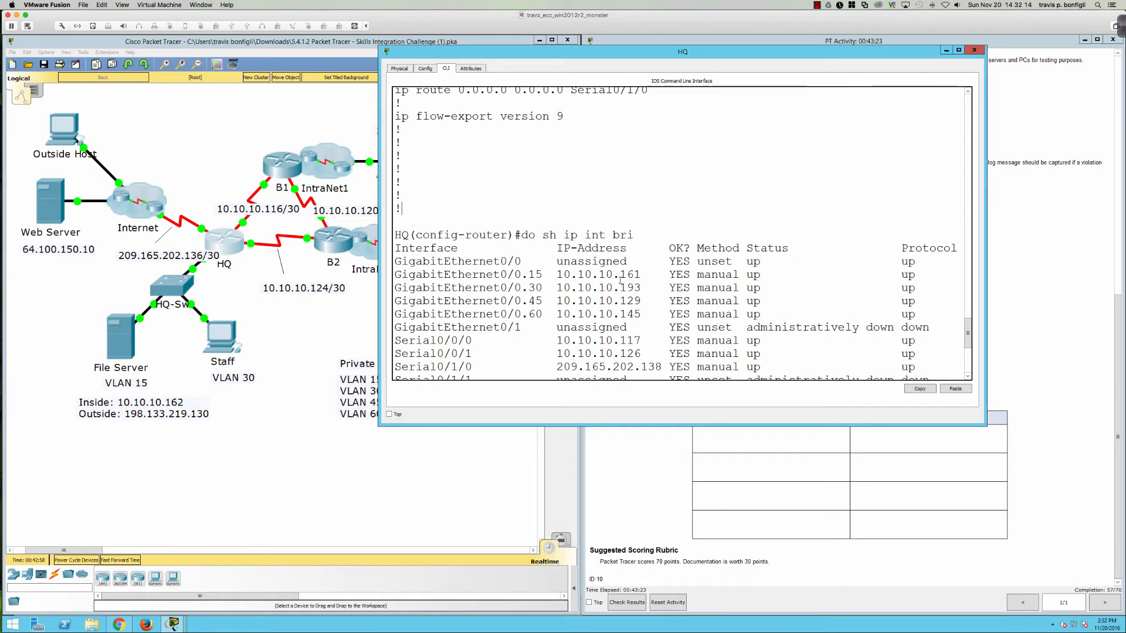
{"action": "scroll", "coordinate": [612, 234], "scroll_direction": "down", "scroll_amount": 6}
Step: Enter 'ip nat inside source static 10.10.10.162 198.133.219.130' on HQ
{"action": "type", "text": "ip"}
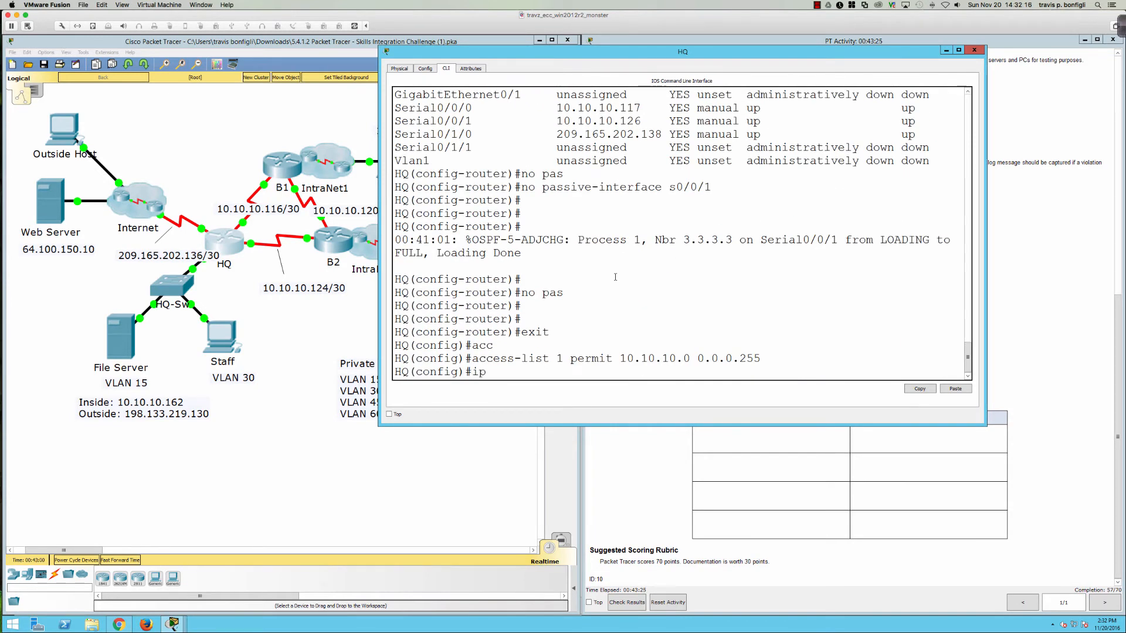
{"action": "type", "text": " nat sou"}
{"action": "key", "text": "Tab"}
{"action": "type", "text": "r"}
{"action": "key", "text": "Tab"}
{"action": "type", "text": "?"}
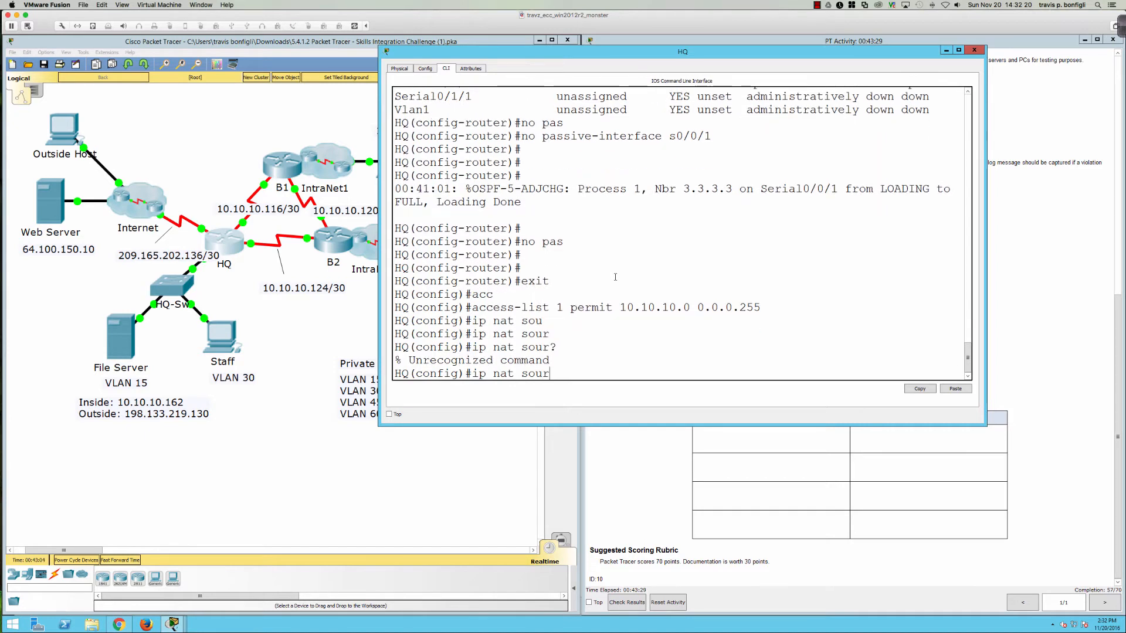
{"action": "key", "text": "BackSpace"}
{"action": "key", "text": "BackSpace"}
{"action": "key", "text": "BackSpace"}
{"action": "key", "text": "BackSpace"}
{"action": "key", "text": "BackSpace"}
{"action": "type", "text": "?"}
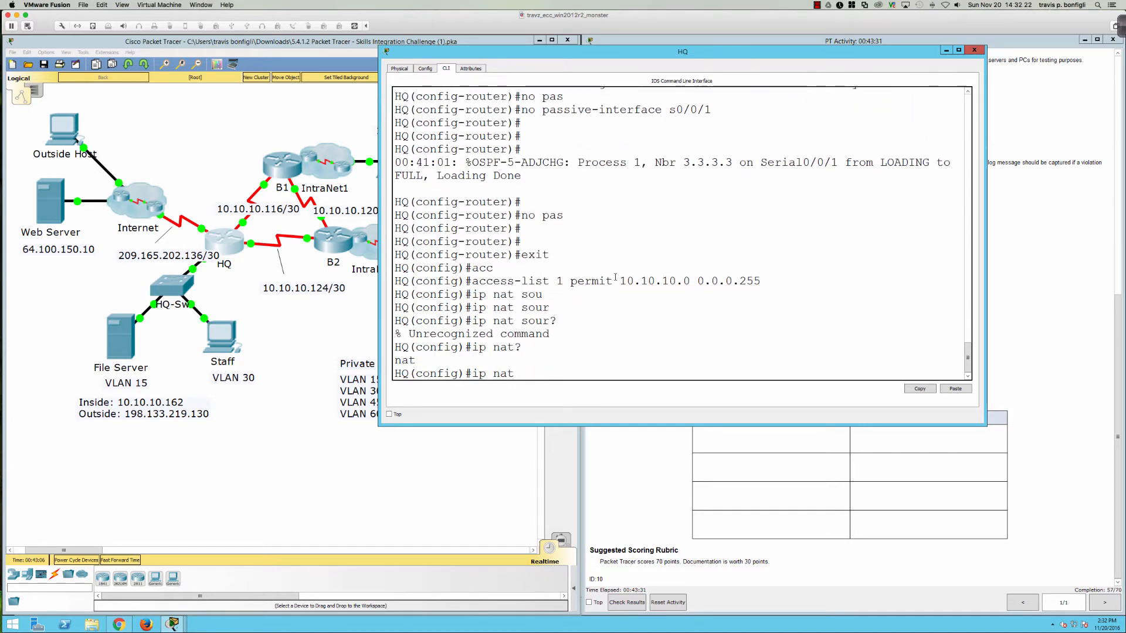
{"action": "type", "text": " ?"}
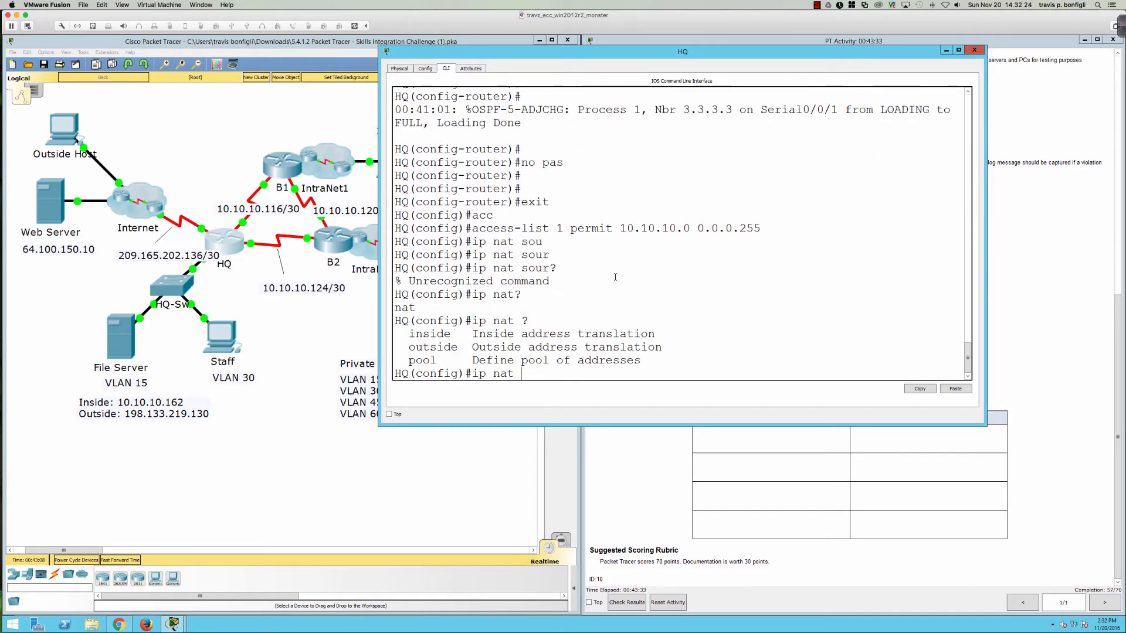
{"action": "type", "text": "in"}
{"action": "key", "text": "Tab"}
{"action": "type", "text": "?sou"}
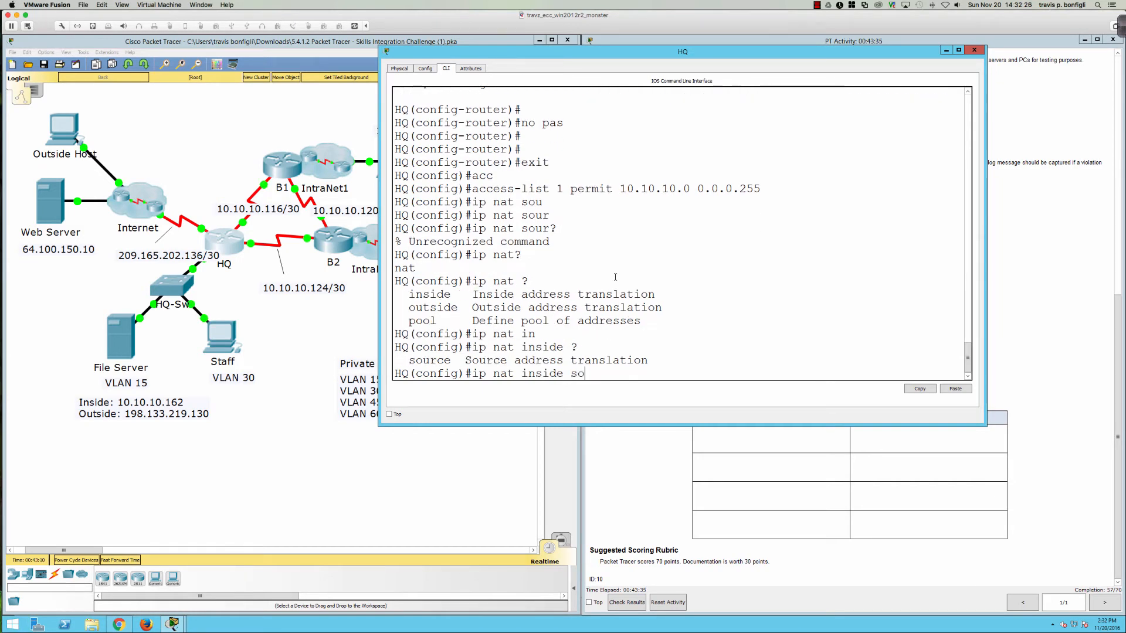
{"action": "key", "text": "Tab"}
{"action": "type", "text": "?st"}
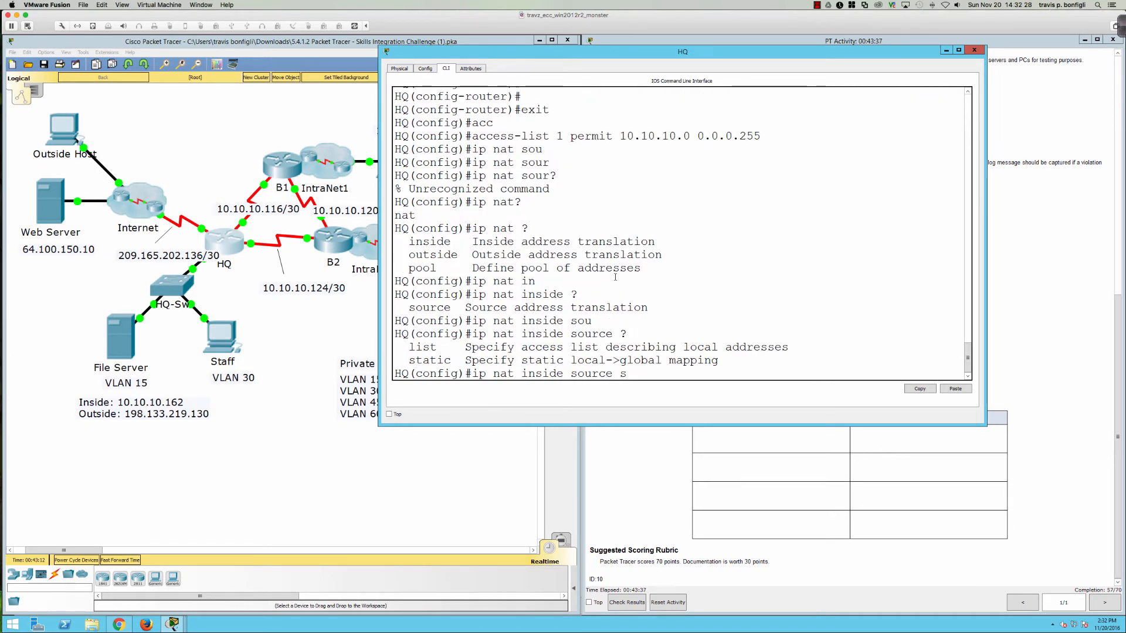
{"action": "key", "text": "Tab"}
{"action": "type", "text": "?"}
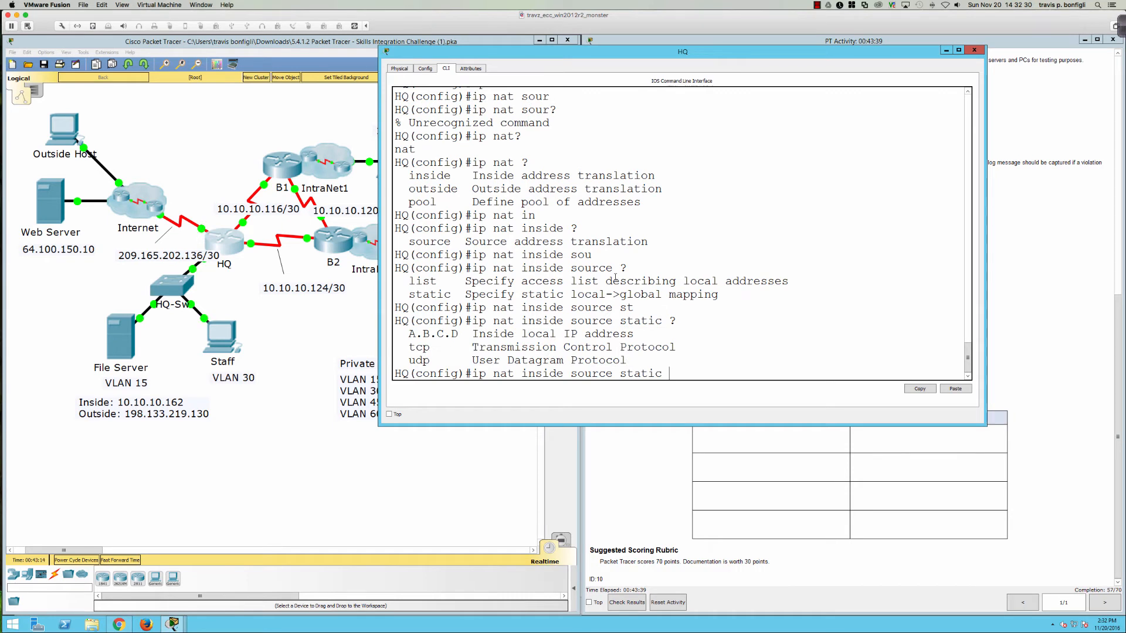
{"action": "type", "text": "10.10.10.162 ?"}
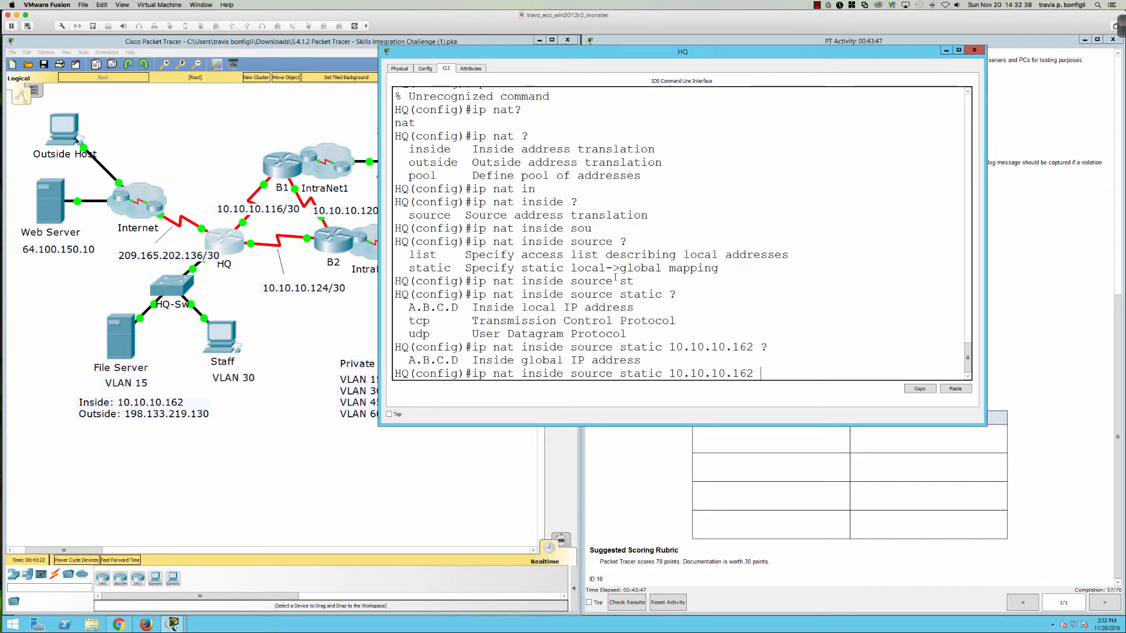
{"action": "type", "text": "198.133.219.130 ?"}
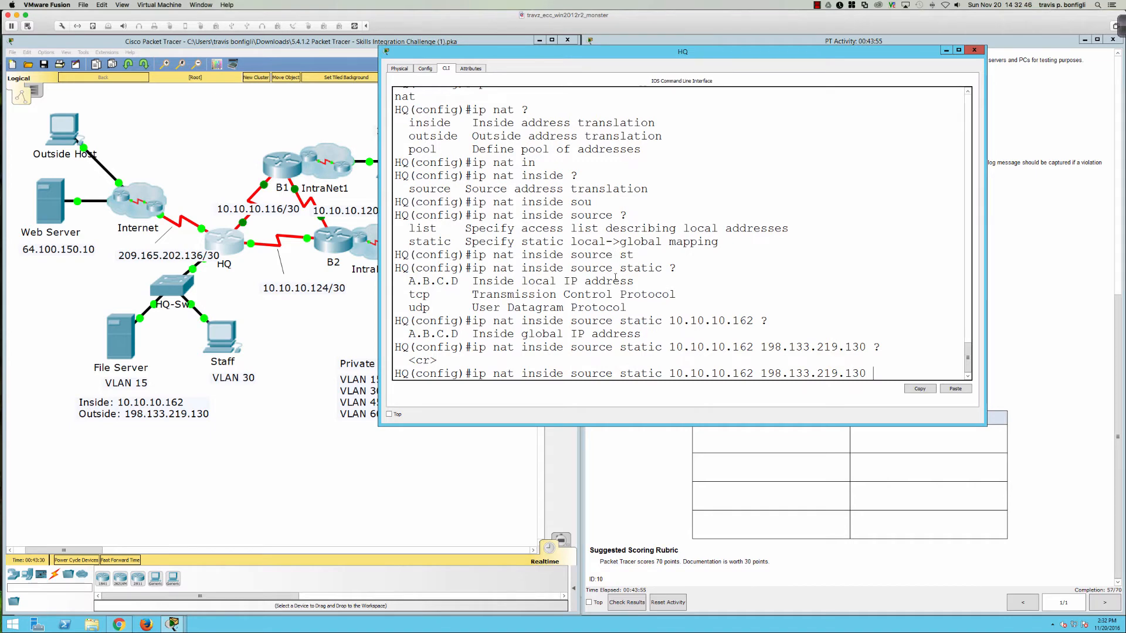
{"action": "key", "text": "Return"}
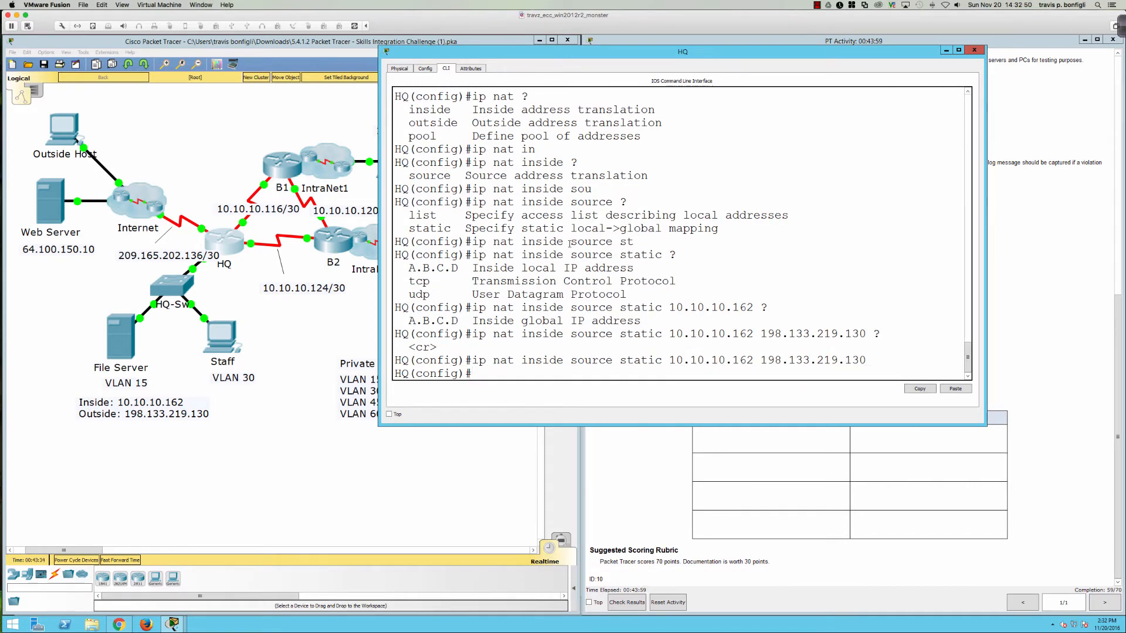
{"action": "left_click", "coordinate": [645, 472]}
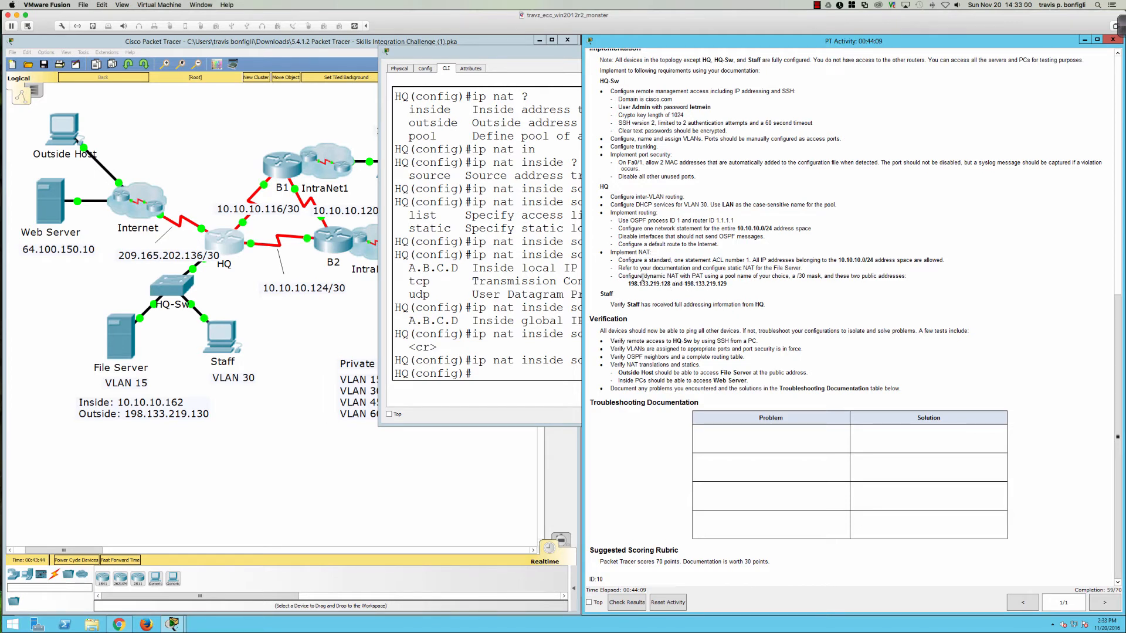
Step: Highlight the dynamic NAT with PAT requirement and its two public addresses, then return to HQ
{"action": "left_click_drag", "start_coordinate": [643, 277], "coordinate": [823, 279]}
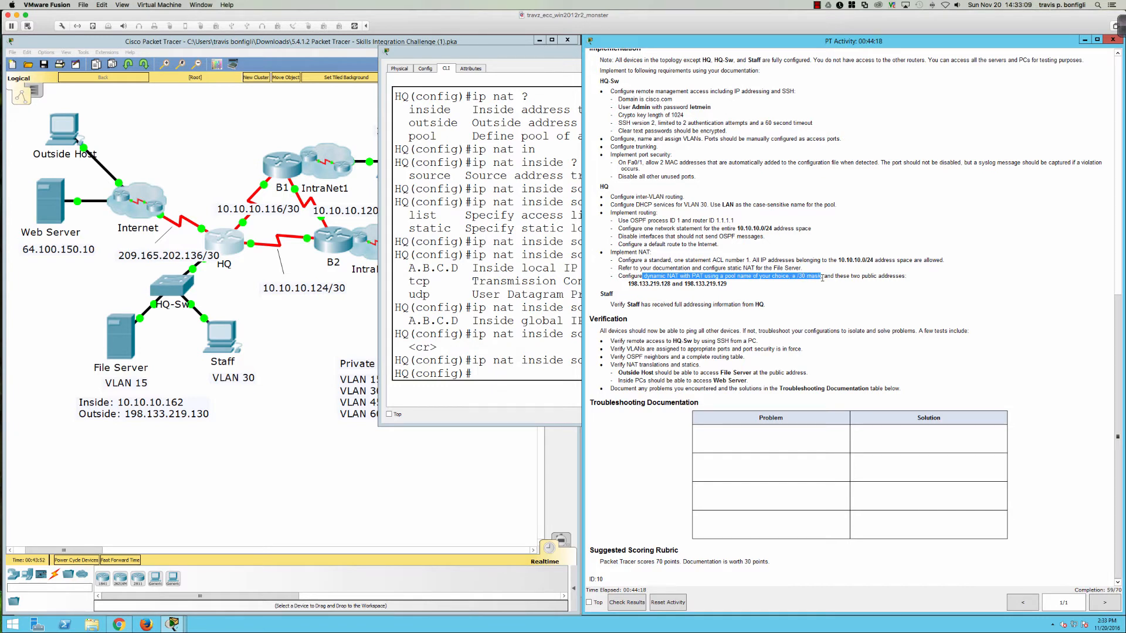
{"action": "left_click", "coordinate": [629, 285]}
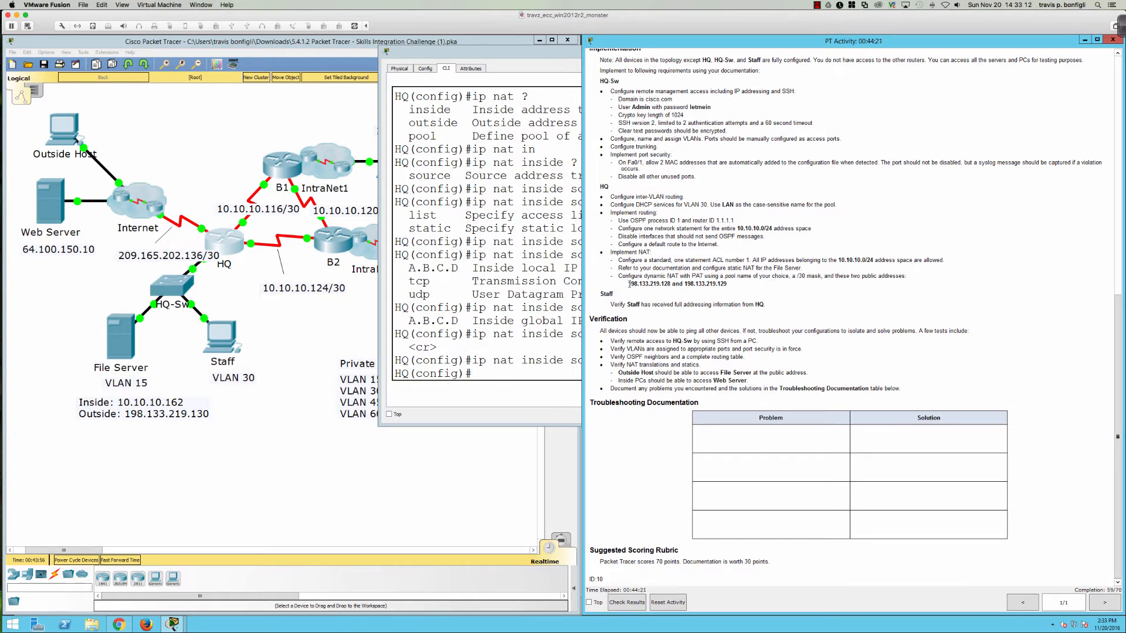
{"action": "left_click_drag", "start_coordinate": [629, 284], "coordinate": [727, 285]}
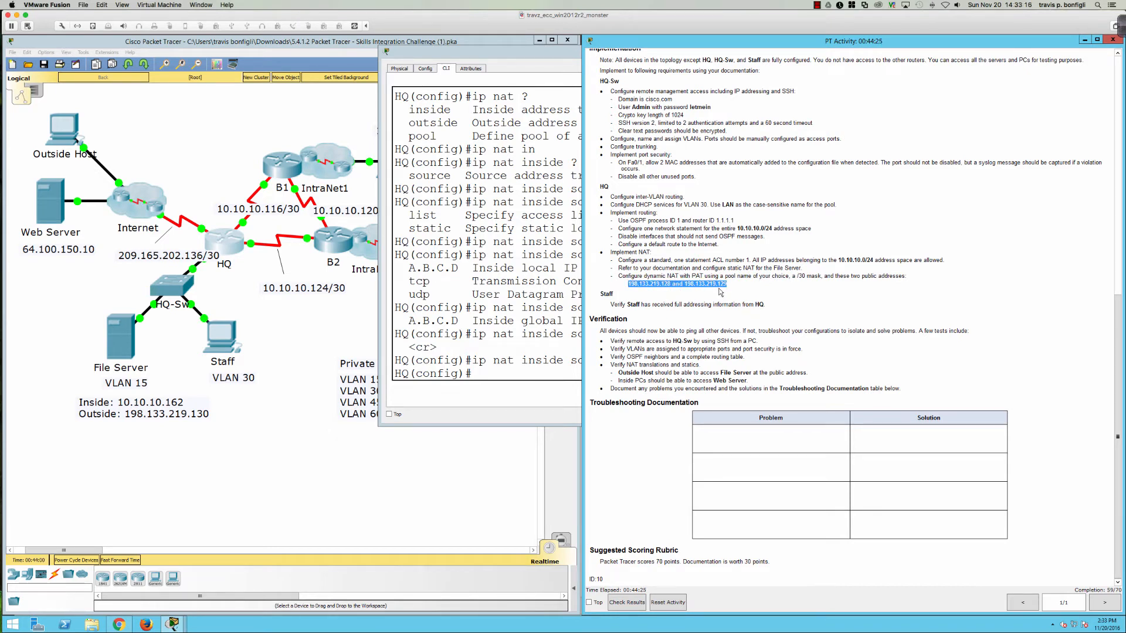
{"action": "left_click", "coordinate": [560, 322]}
{"action": "key", "text": "Return"}
{"action": "key", "text": "Return"}
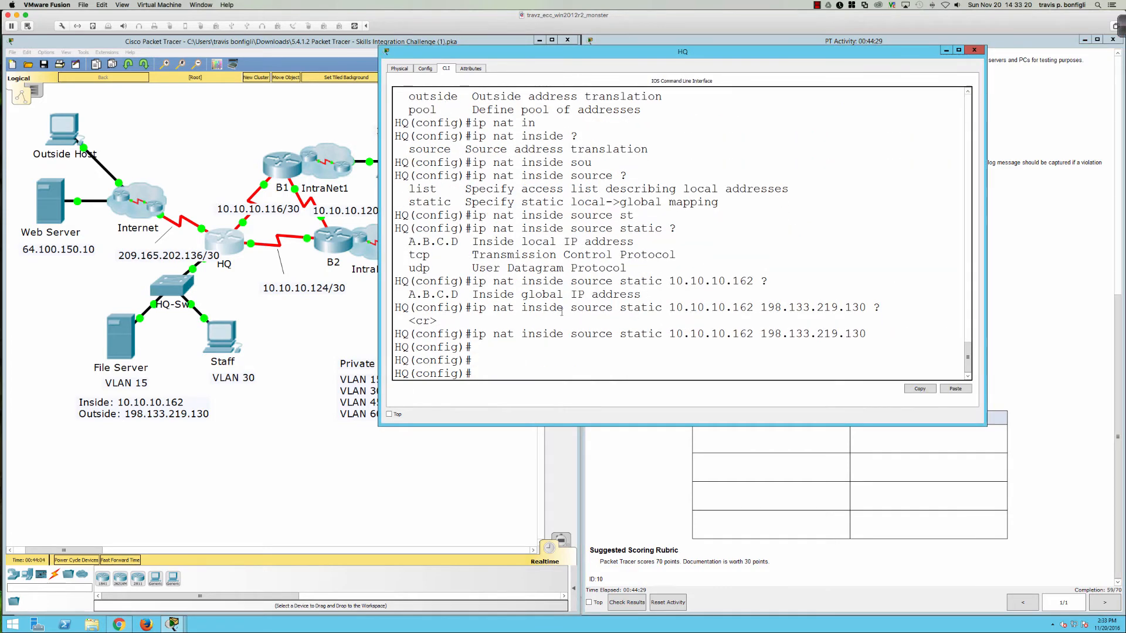
Step: Query 'ip nat pool PAT ?' to see that a start IP address comes next
{"action": "type", "text": "ip nat po"}
{"action": "key", "text": "Tab"}
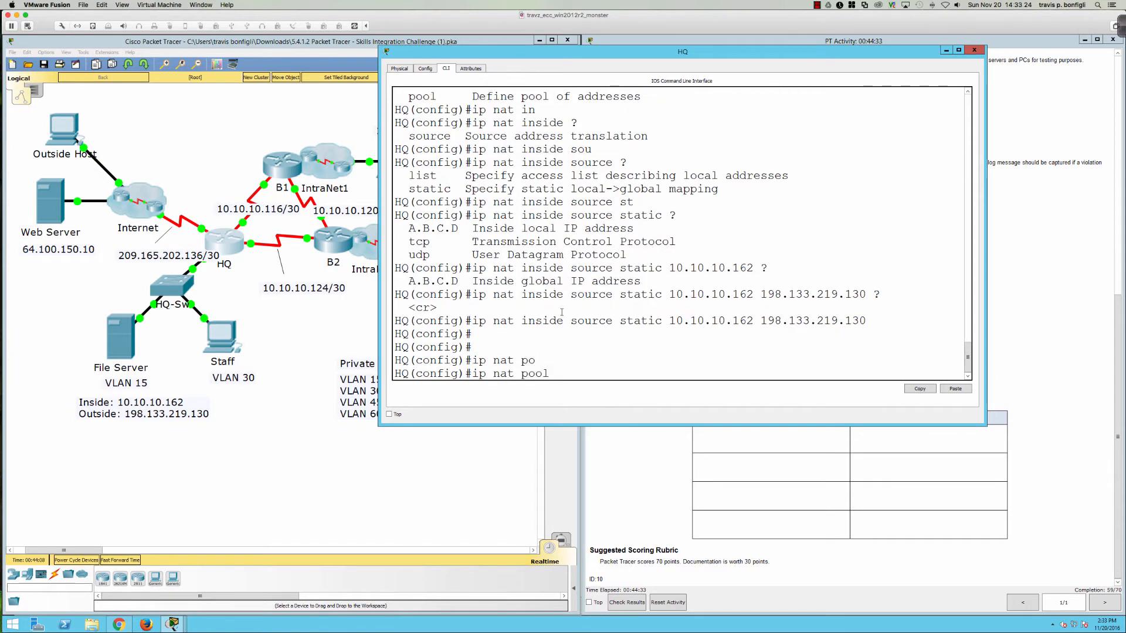
{"action": "type", "text": "PAT ?"}
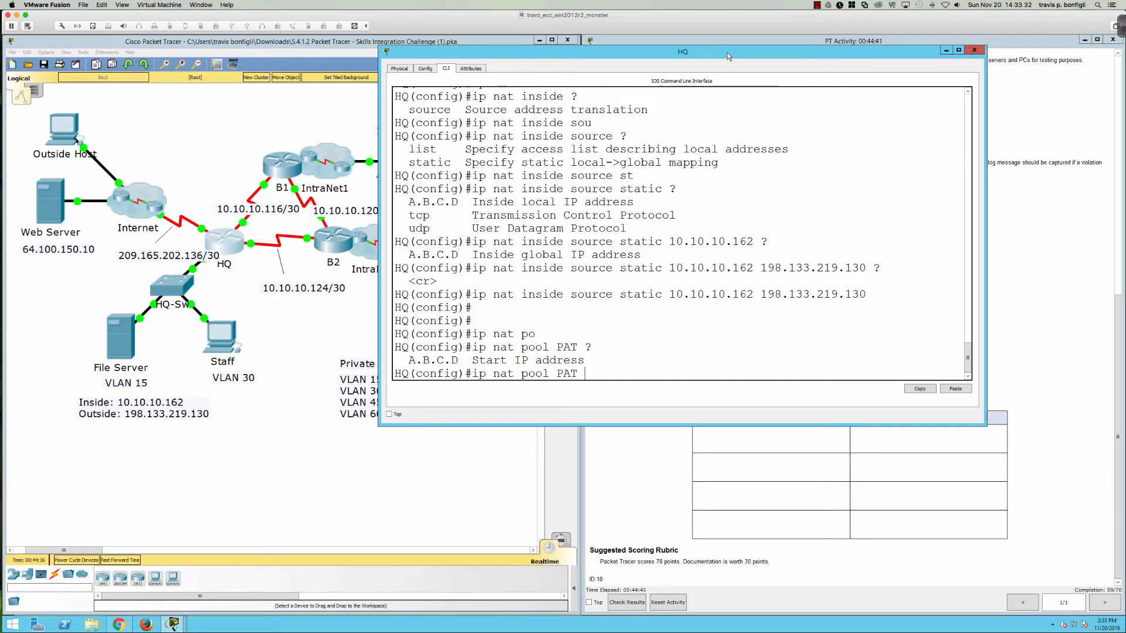
Step: Move the HQ console left, narrow it, and clear the prompt to fresh blank lines
{"action": "left_click_drag", "start_coordinate": [724, 57], "coordinate": [379, 51]}
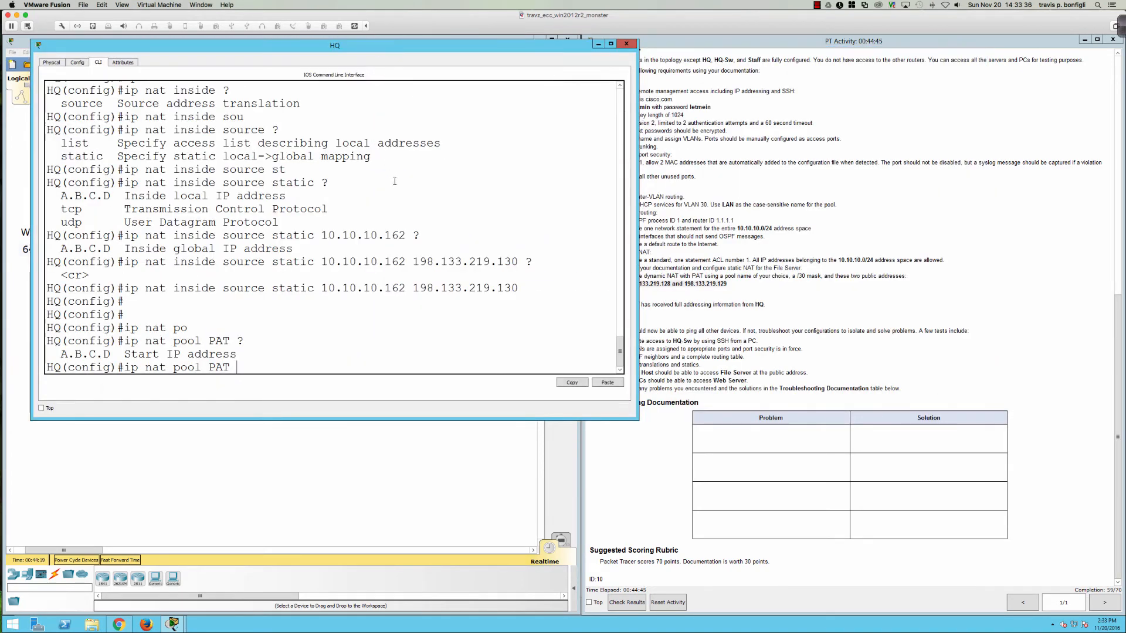
{"action": "left_click_drag", "start_coordinate": [638, 197], "coordinate": [598, 194]}
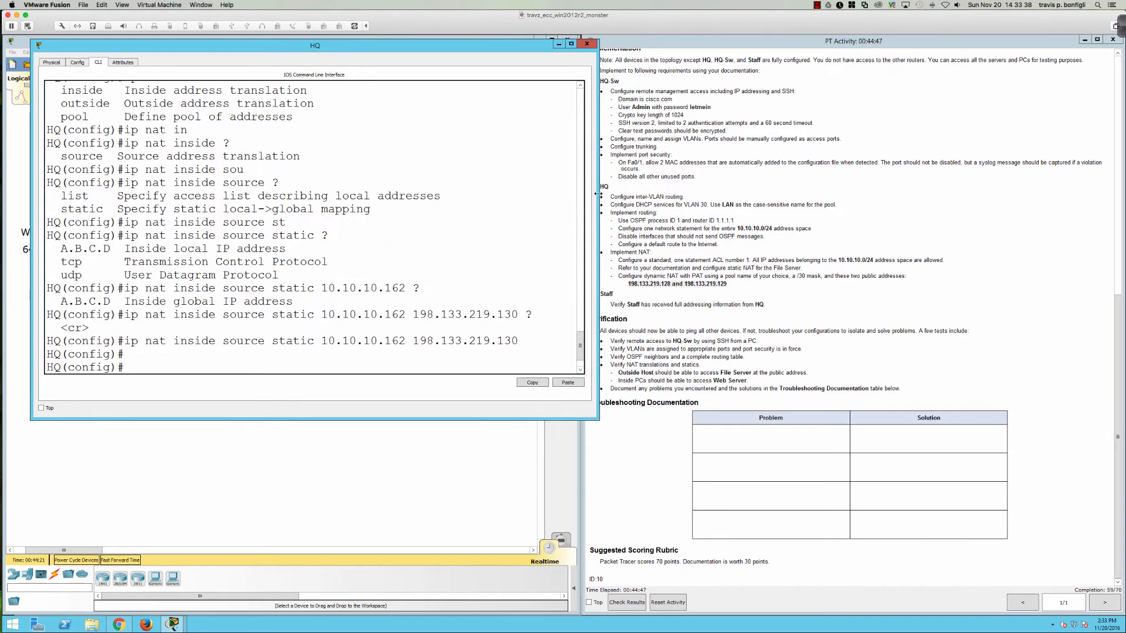
{"action": "key", "text": "Return"}
{"action": "type", "text": "ip nat po"}
{"action": "key", "text": "Tab"}
{"action": "type", "text": "PAT ?"}
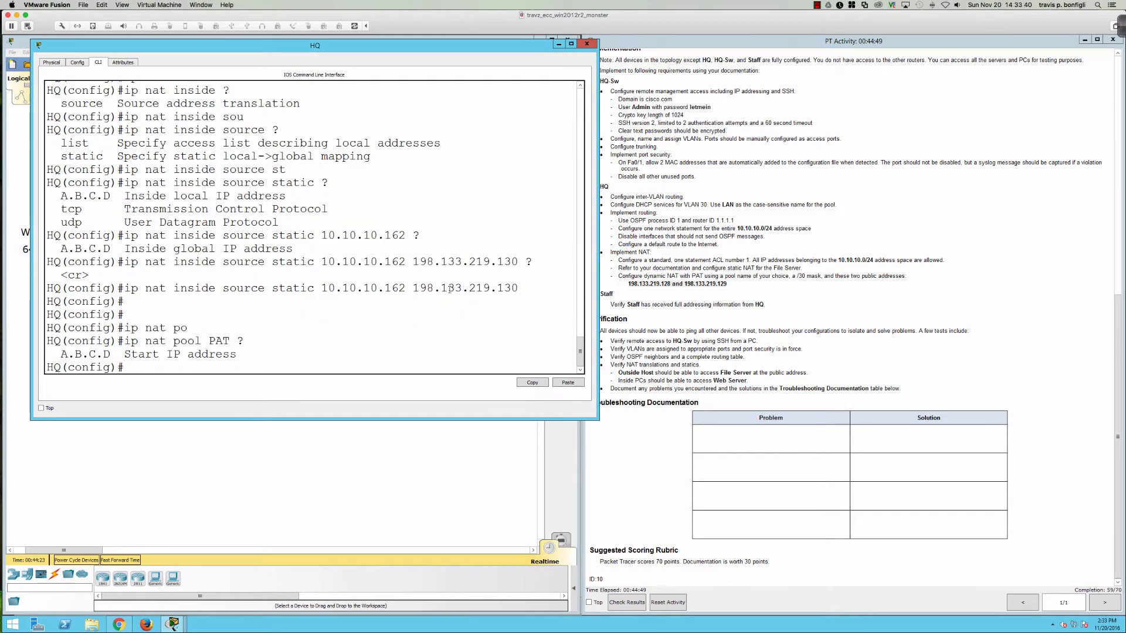
{"action": "key", "text": "Up"}
{"action": "key", "text": "Down"}
{"action": "key", "text": "Return"}
{"action": "key", "text": "Return"}
{"action": "key", "text": "Return"}
{"action": "key", "text": "Return"}
{"action": "key", "text": "Up"}
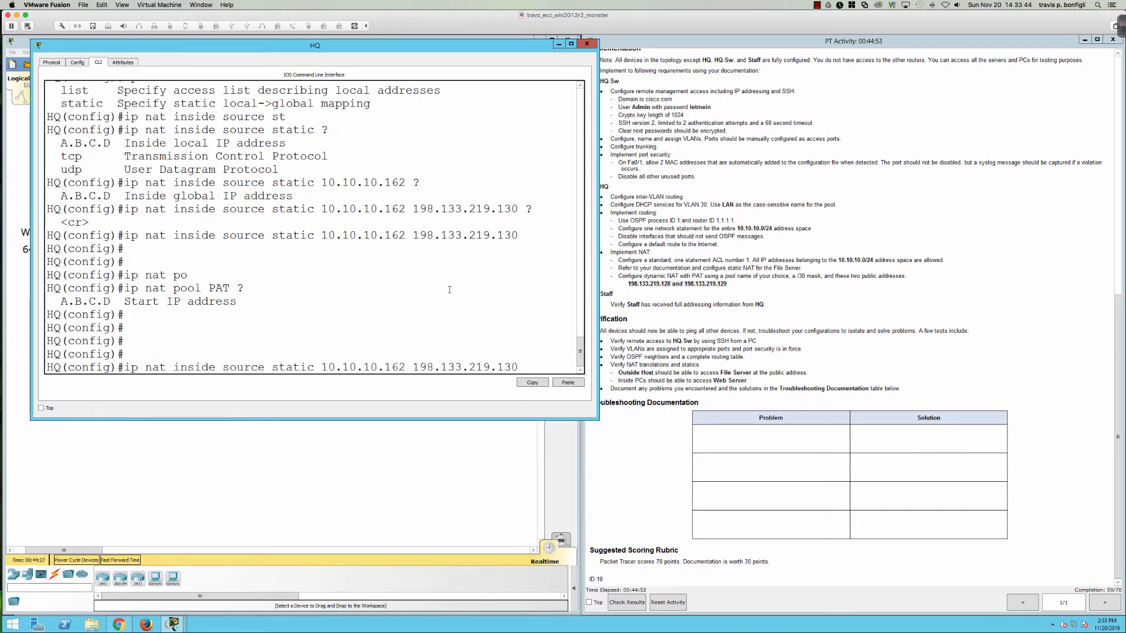
{"action": "key", "text": "Down"}
{"action": "key", "text": "Return"}
{"action": "key", "text": "Return"}
Step: Enter 'ip nat pool PAT 198.133.219.128 198.133.219.129 netmask 255.255.255.252' on HQ
{"action": "type", "text": "ip na"}
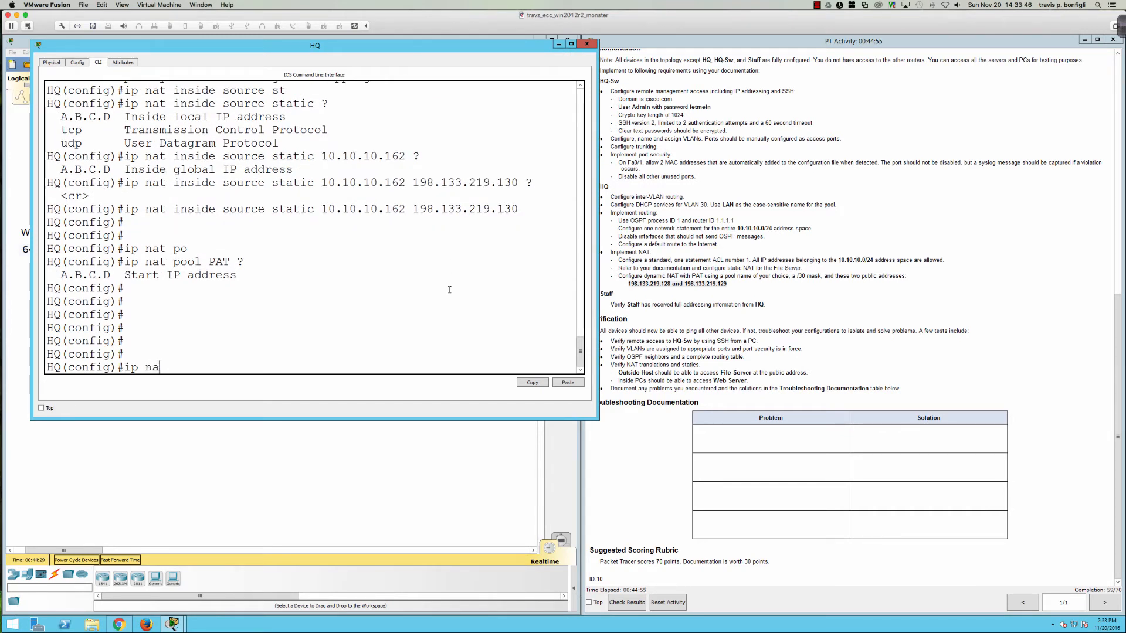
{"action": "type", "text": "t pool PAT 198.133.219.128 ?"}
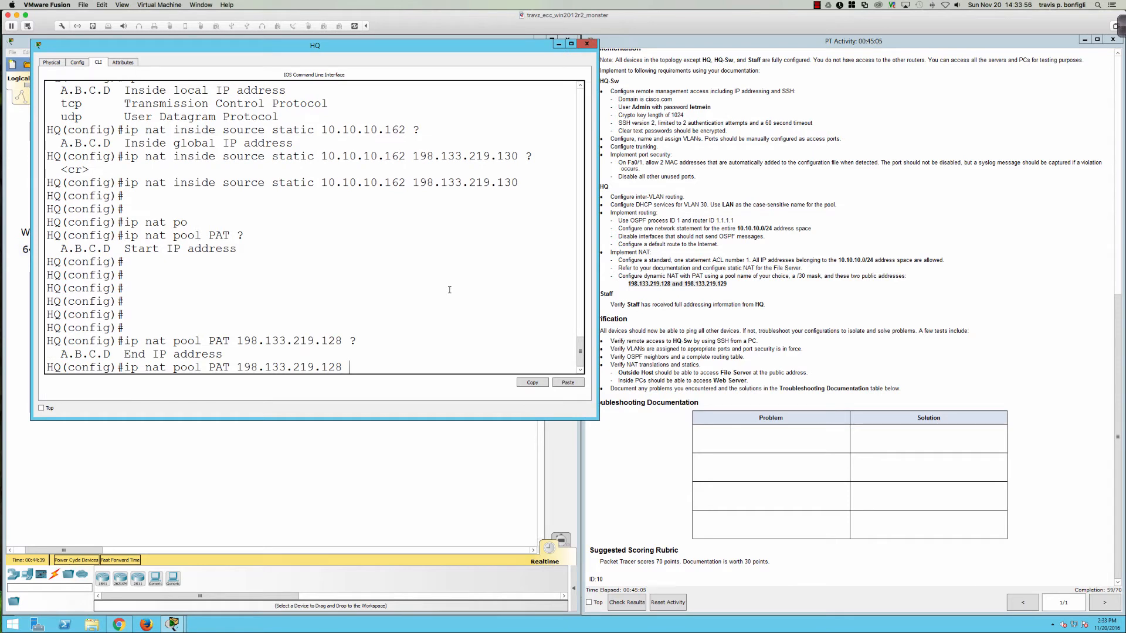
{"action": "type", "text": "198.133.219.129 net"}
{"action": "key", "text": "Tab"}
{"action": "type", "text": "?"}
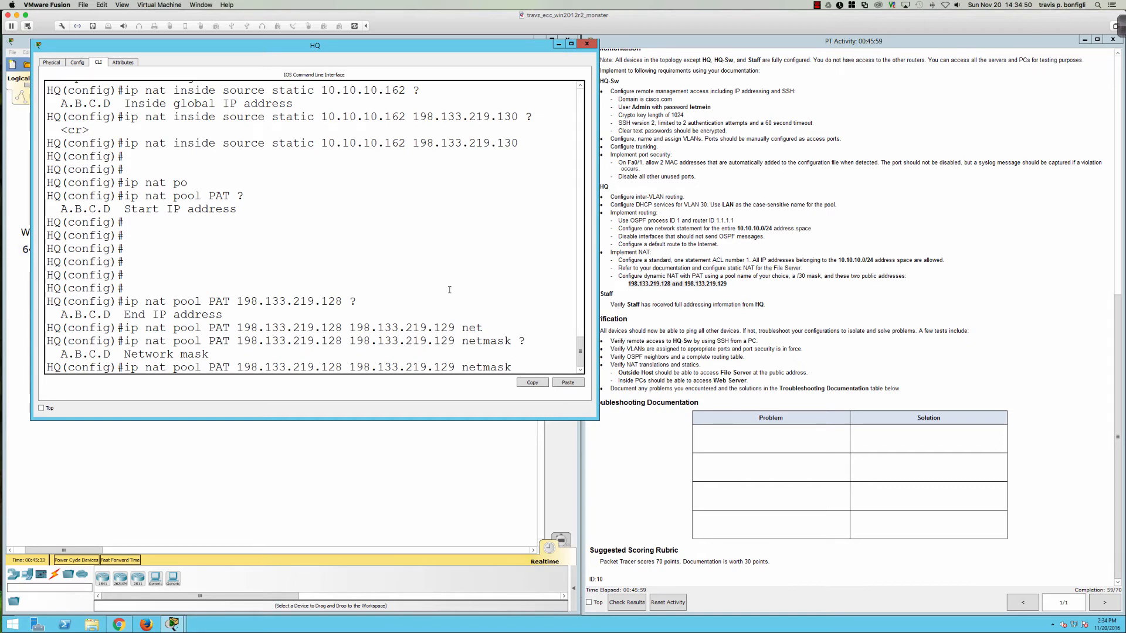
{"action": "type", "text": "255.255.255.252"}
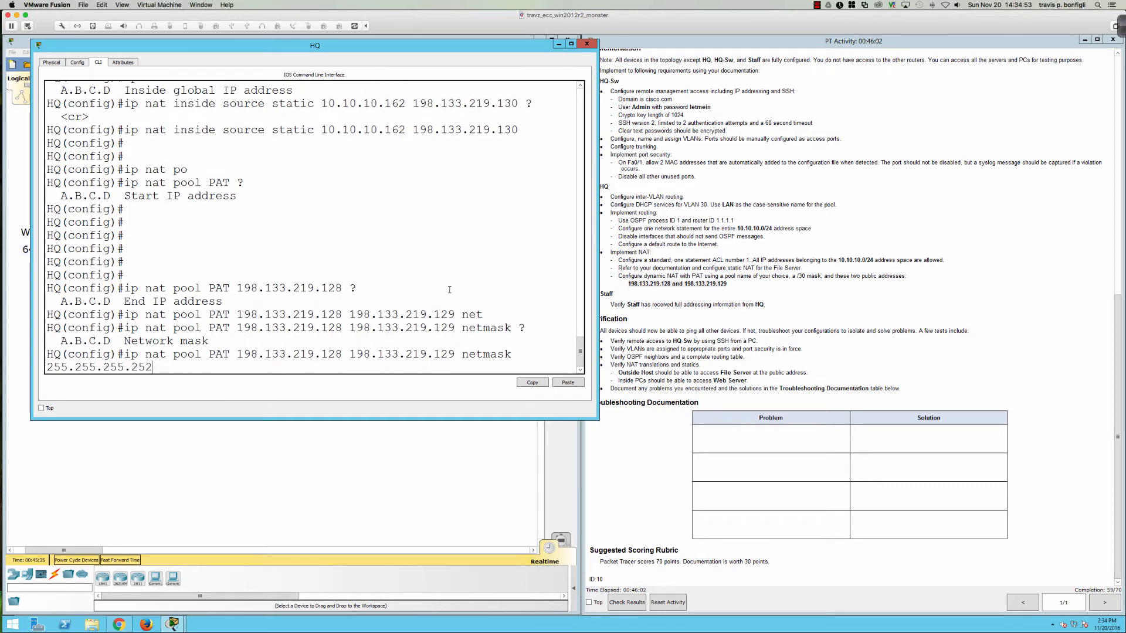
{"action": "key", "text": "Return"}
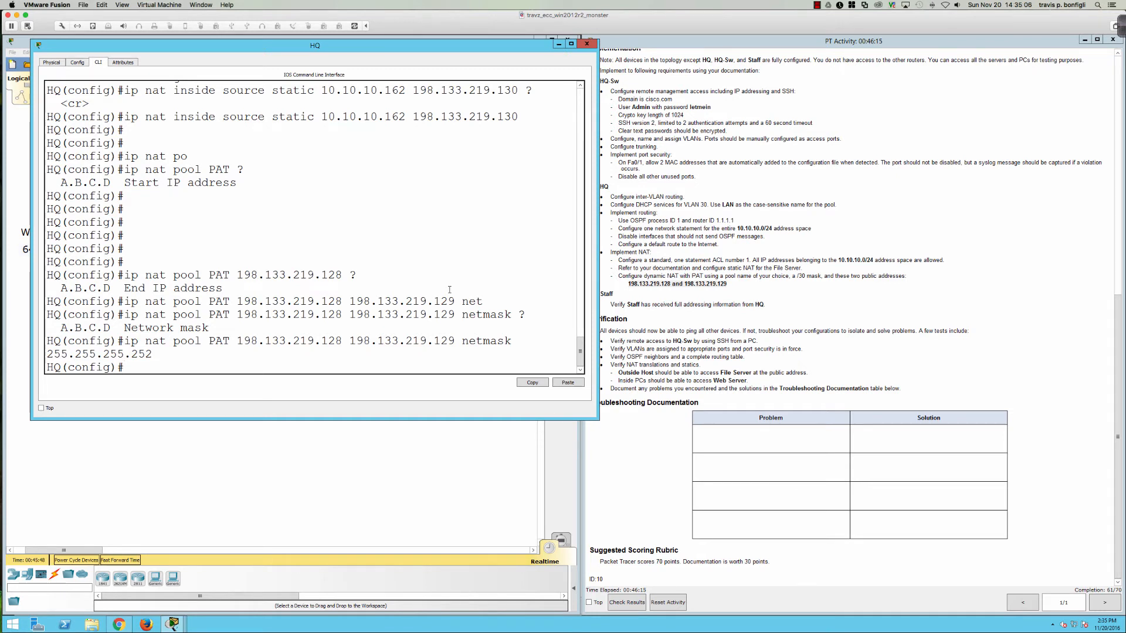
{"action": "type", "text": "ip nat poo"}
{"action": "key", "text": "Tab"}
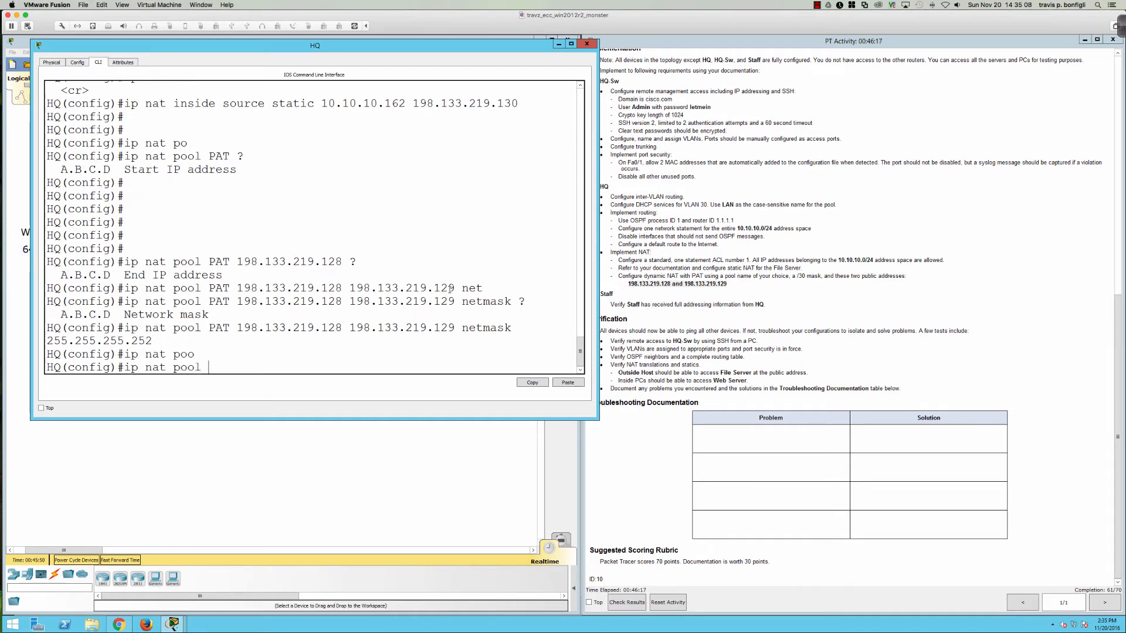
Step: Enter 'ip nat inside source list 1 pool PAT overload' on HQ using Tab completion
{"action": "type", "text": "?"}
{"action": "key", "text": "BackSpace"}
{"action": "key", "text": "BackSpace"}
{"action": "key", "text": "BackSpace"}
{"action": "key", "text": "BackSpace"}
{"action": "key", "text": "BackSpace"}
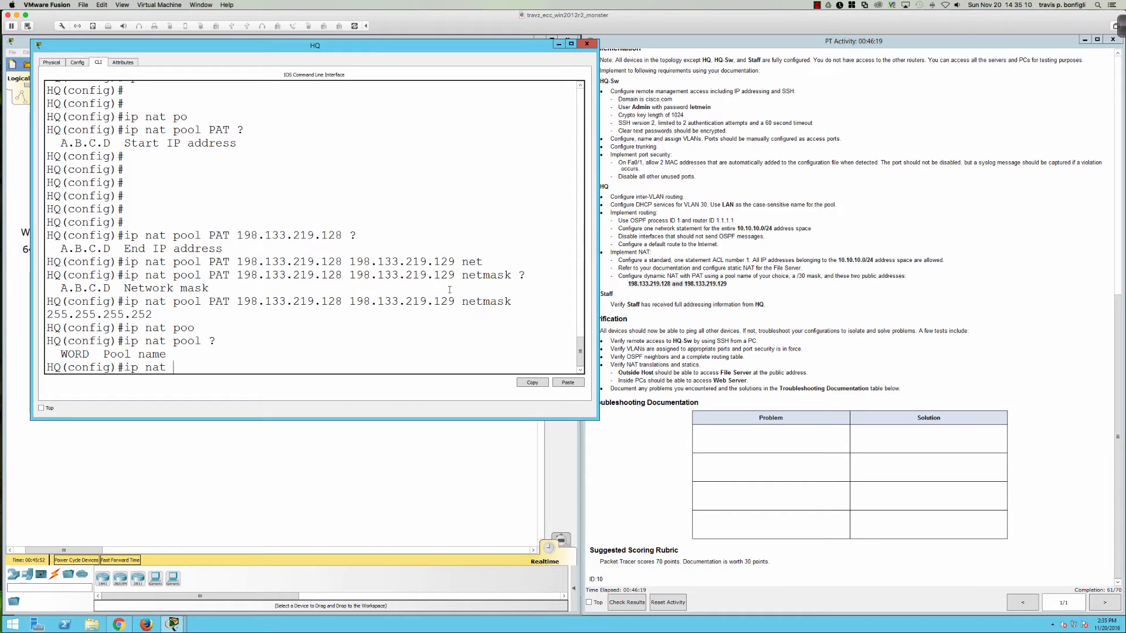
{"action": "type", "text": "sou"}
{"action": "key", "text": "Tab"}
{"action": "key", "text": "BackSpace"}
{"action": "key", "text": "BackSpace"}
{"action": "key", "text": "BackSpace"}
{"action": "type", "text": "in"}
{"action": "key", "text": "Tab"}
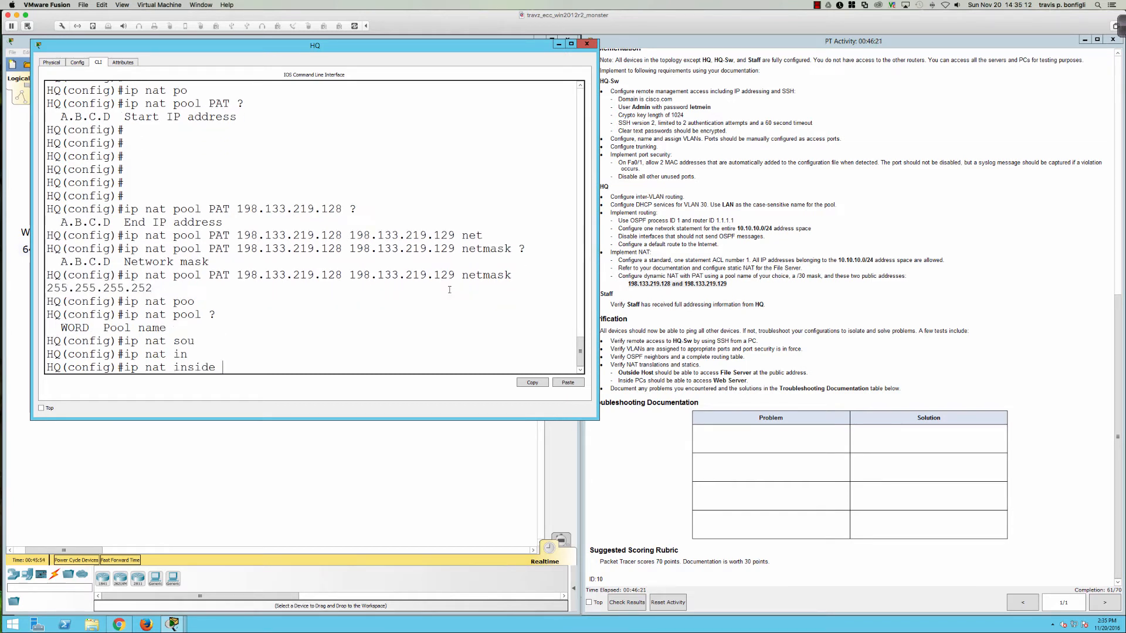
{"action": "type", "text": "?sou"}
{"action": "key", "text": "Tab"}
{"action": "type", "text": "li"}
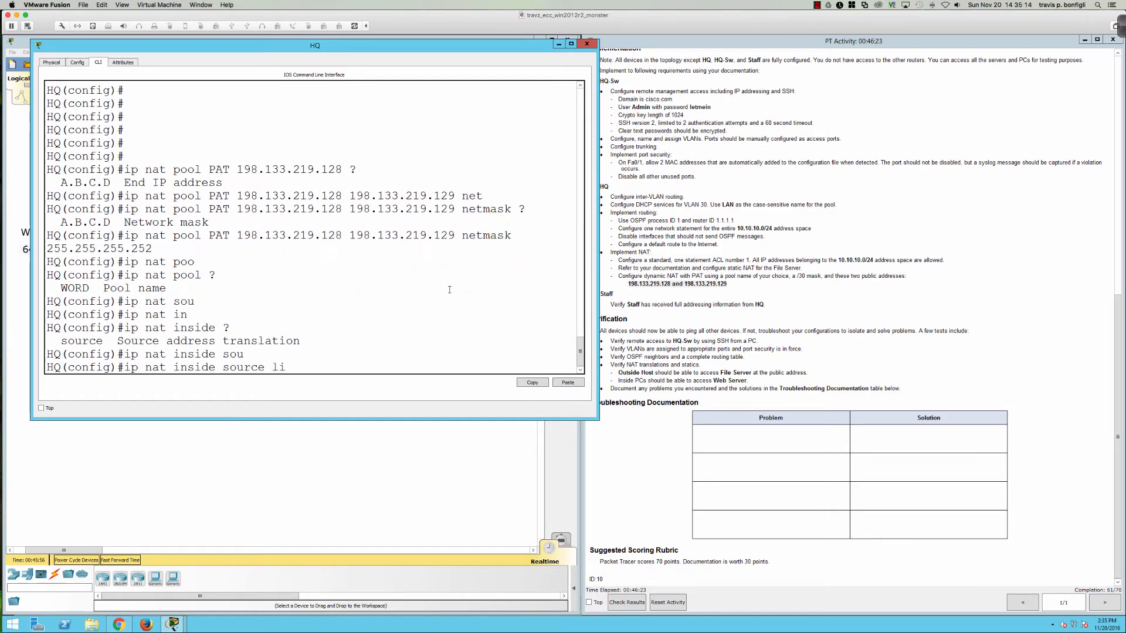
{"action": "type", "text": "st 1 ?poo"}
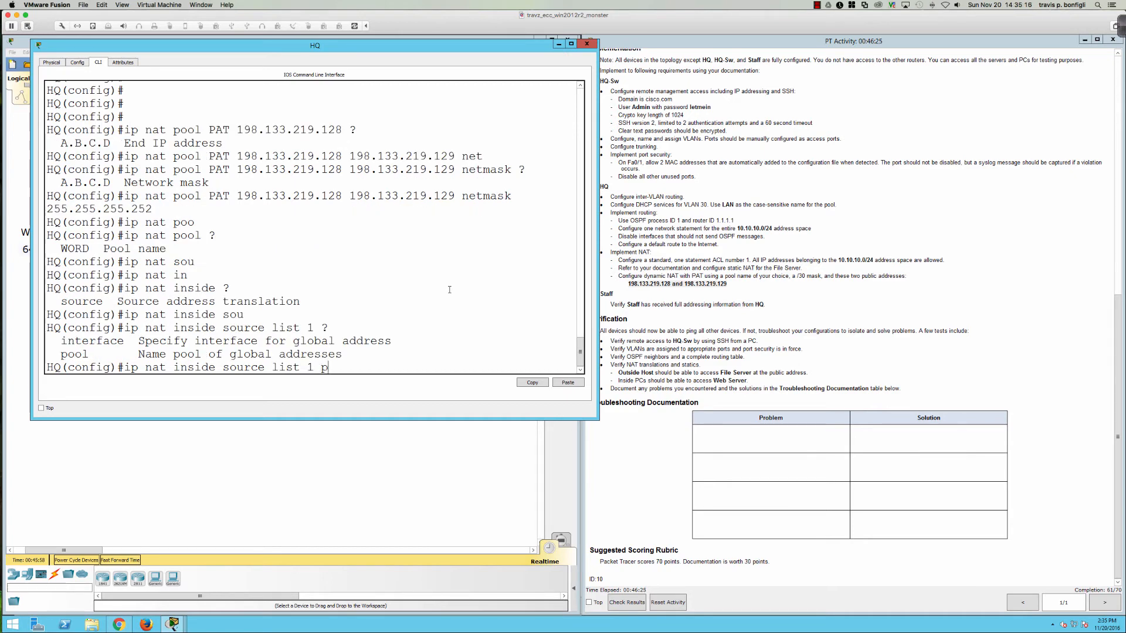
{"action": "key", "text": "Tab"}
{"action": "type", "text": "PAT "}
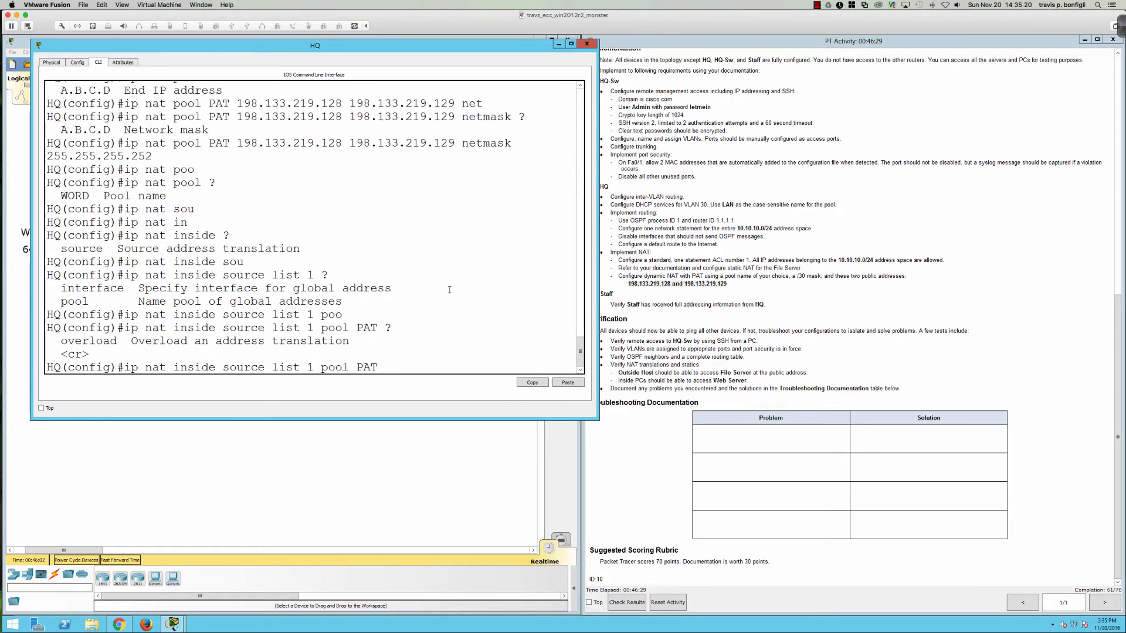
{"action": "type", "text": "?over"}
{"action": "key", "text": "Tab"}
{"action": "key", "text": "Return"}
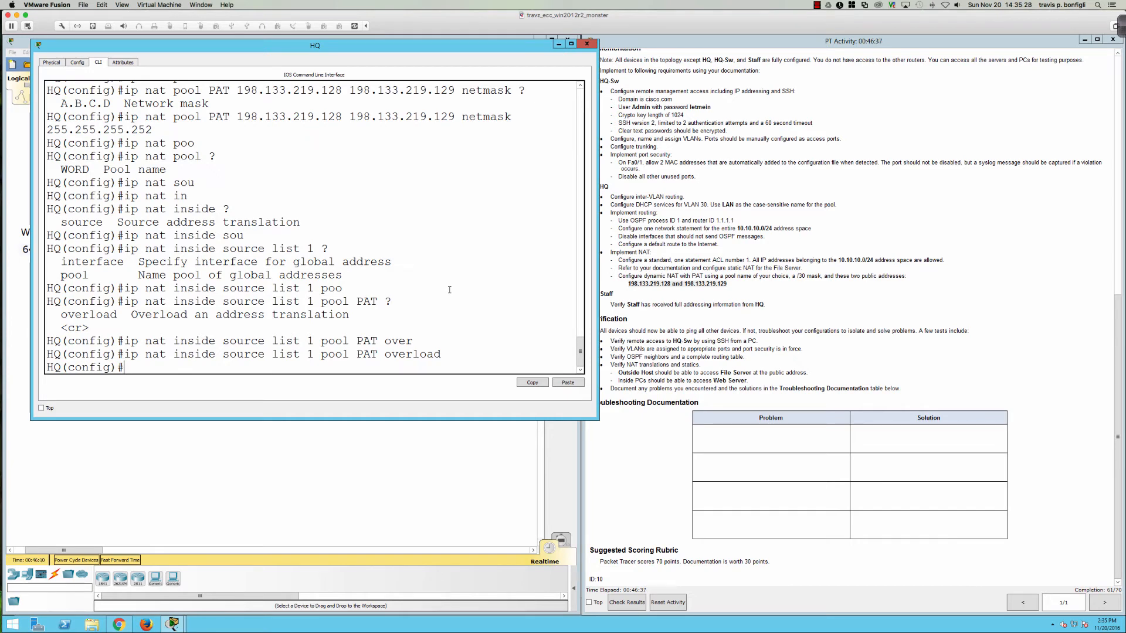
Step: Recall the earlier PAT pool command and re-enter it
{"action": "key", "text": "Return"}
{"action": "key", "text": "Return"}
{"action": "key", "text": "Return"}
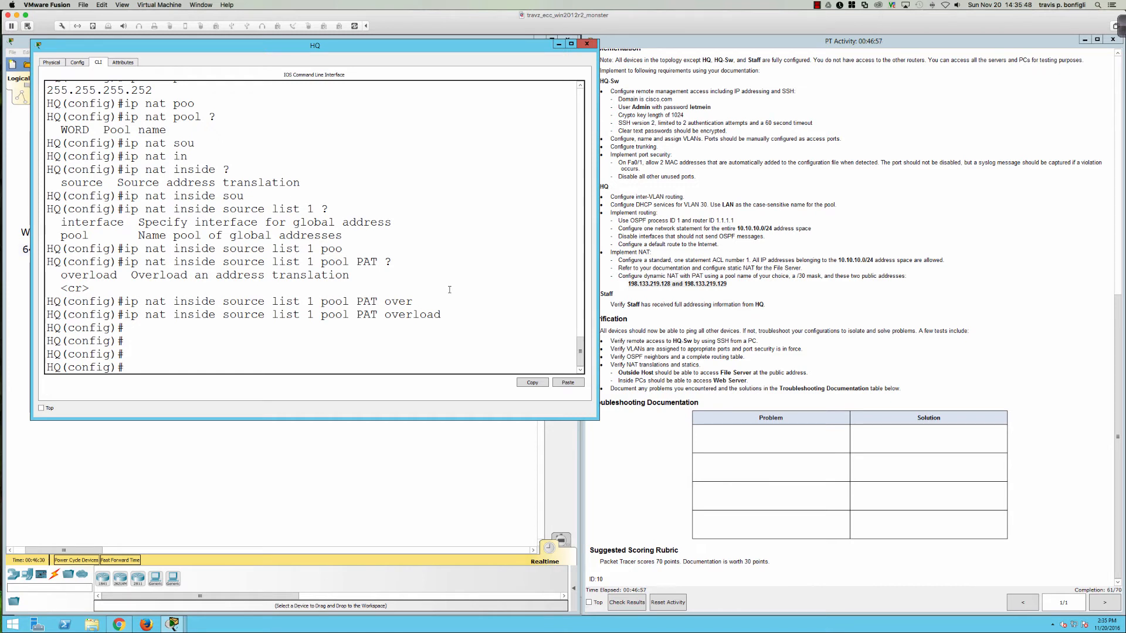
{"action": "type", "text": "ip nat pool PAT 198.133.219.128 198.133.219.129 netmask 255.255.255.252"}
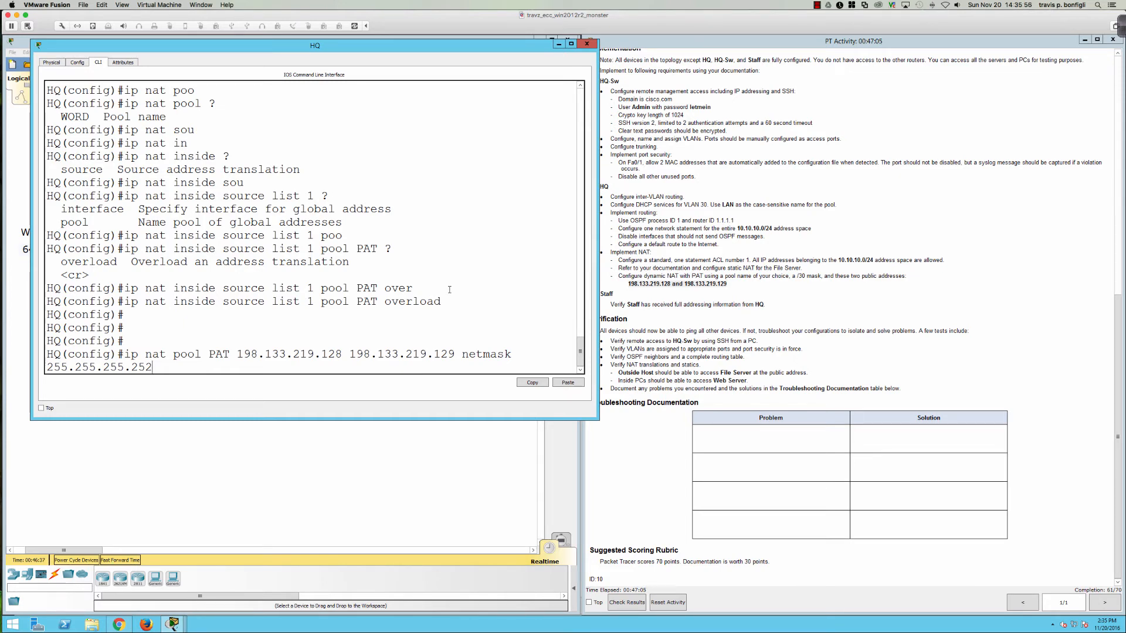
{"action": "key", "text": "Return"}
{"action": "key", "text": "Return"}
{"action": "key", "text": "Return"}
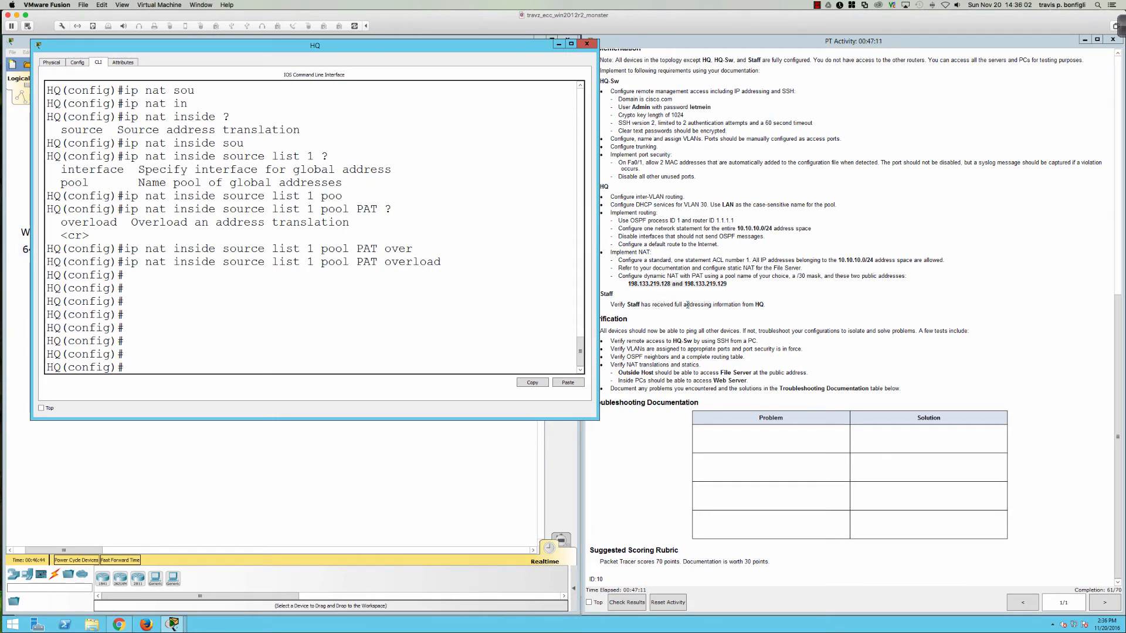
Step: Check the Staff PC's IP configuration, then return to HQ's command-line console
{"action": "left_click", "coordinate": [321, 489]}
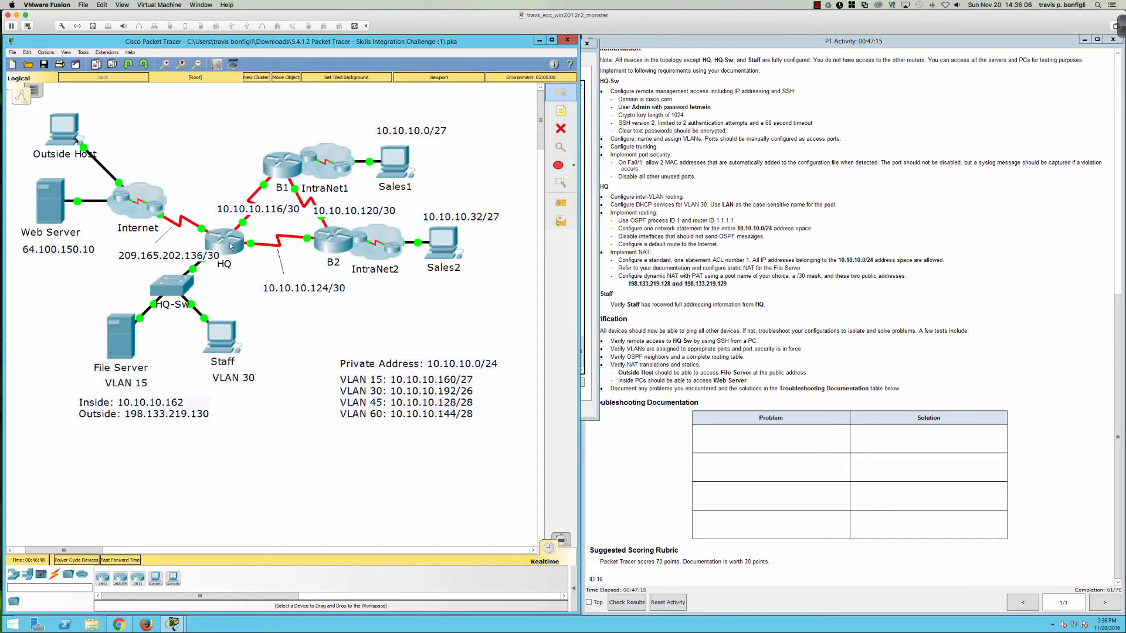
{"action": "left_click", "coordinate": [231, 338]}
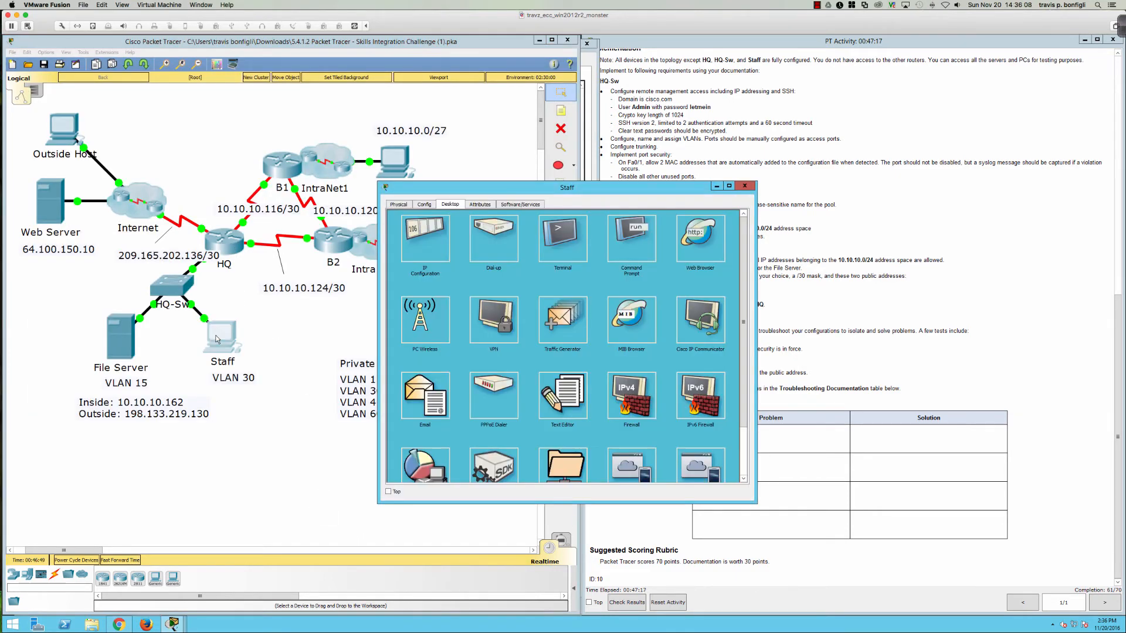
{"action": "left_click", "coordinate": [451, 258]}
{"action": "left_click", "coordinate": [743, 187]}
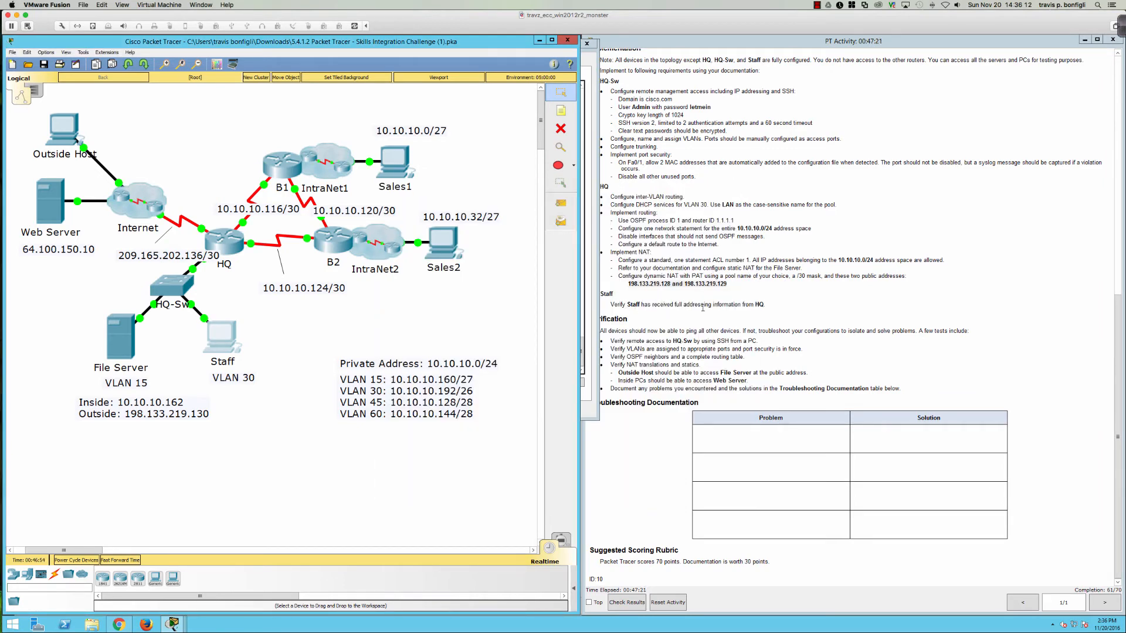
{"action": "left_click", "coordinate": [223, 241]}
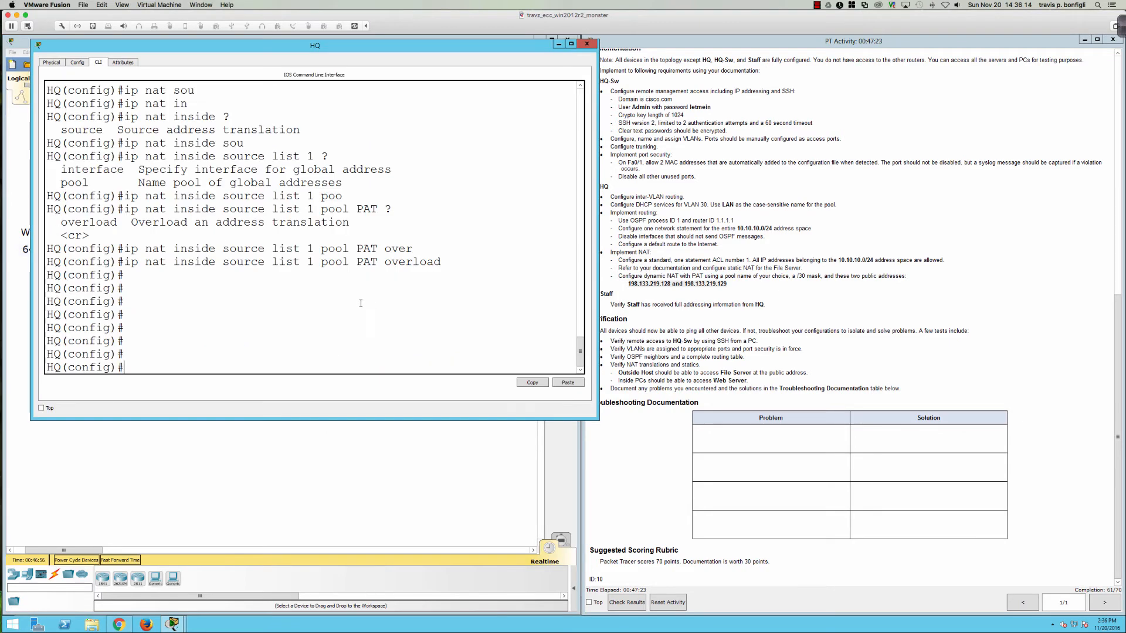
{"action": "left_click", "coordinate": [336, 324]}
Step: List HQ's interfaces with 'do sh ip int bri'
{"action": "left_click_drag", "start_coordinate": [349, 46], "coordinate": [742, 103]}
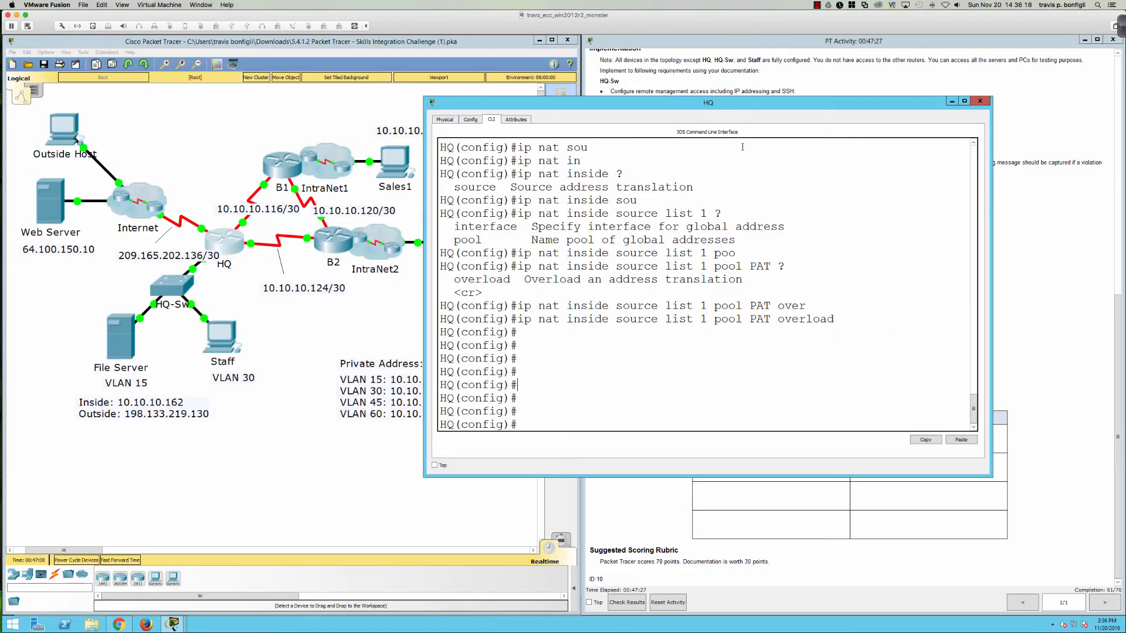
{"action": "type", "text": "do sh ip int bri"}
{"action": "key", "text": "Return"}
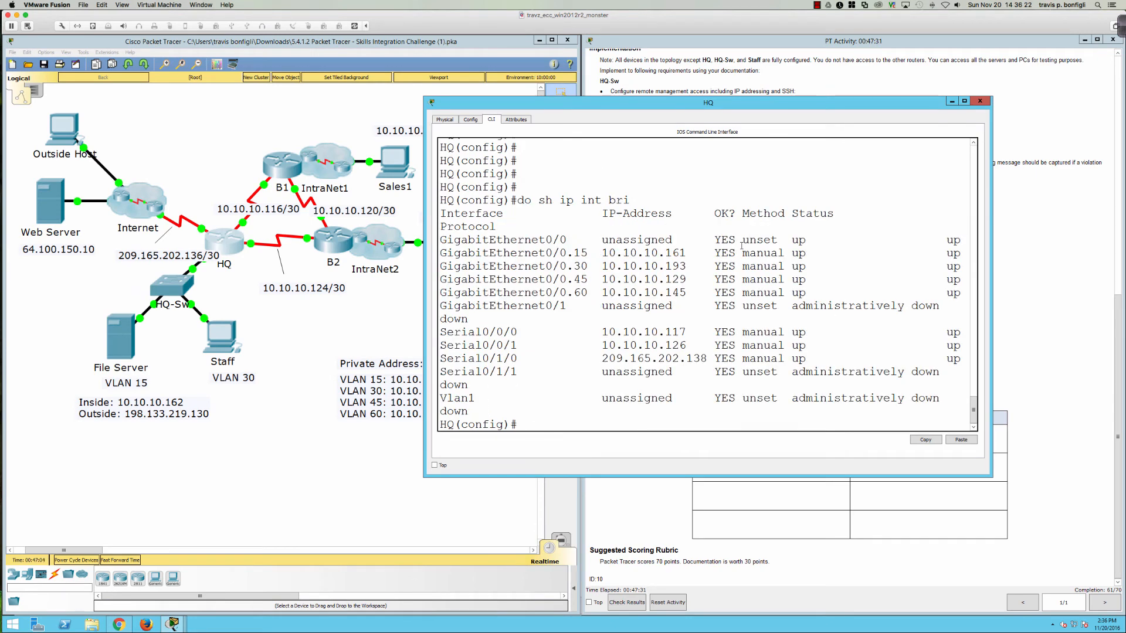
Step: Make s0/0/0 and s0/0/1 NAT inside and s0/1/0 NAT outside
{"action": "type", "text": "int s0/0/0"}
{"action": "key", "text": "Return"}
{"action": "type", "text": "ip nat ins"}
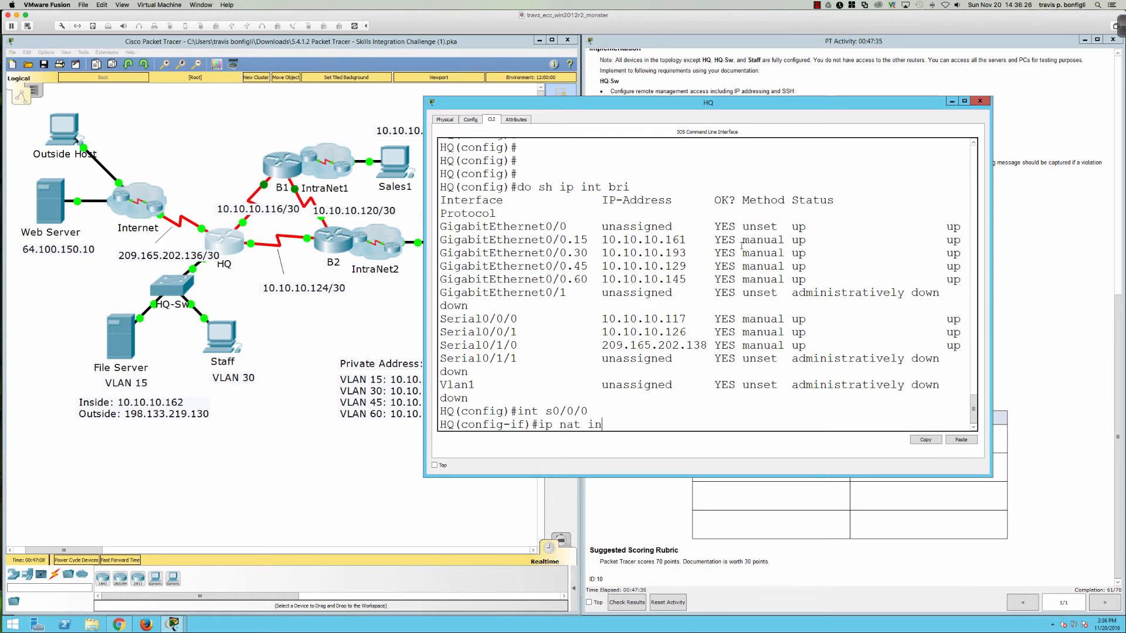
{"action": "key", "text": "Return"}
{"action": "type", "text": "int s0/0/1"}
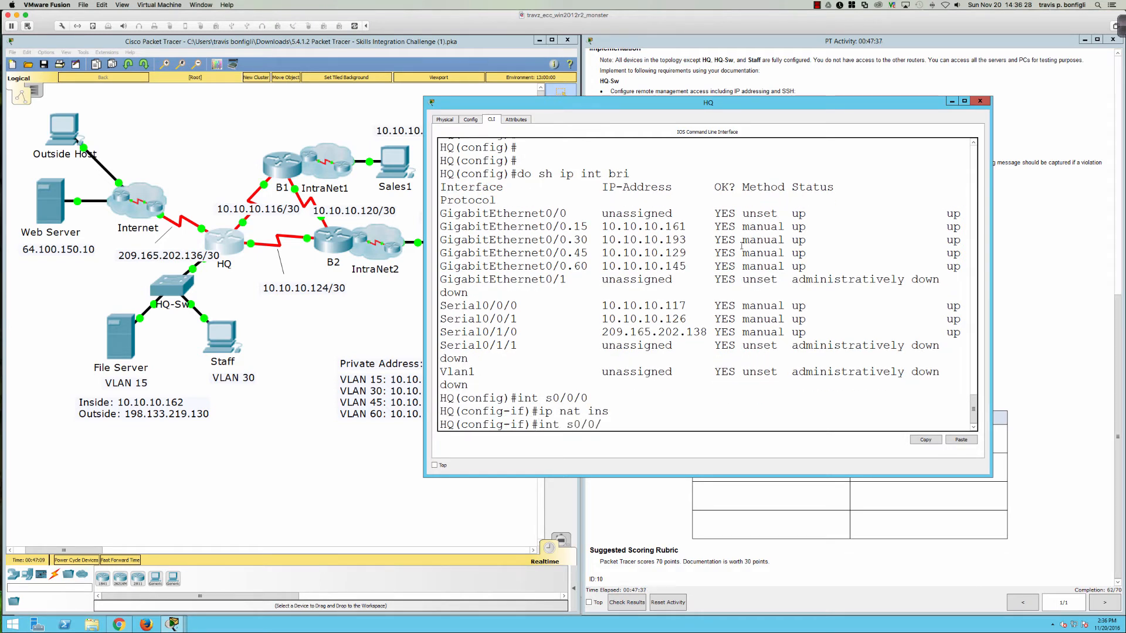
{"action": "key", "text": "Return"}
{"action": "type", "text": "ip nat ins"}
{"action": "key", "text": "Tab"}
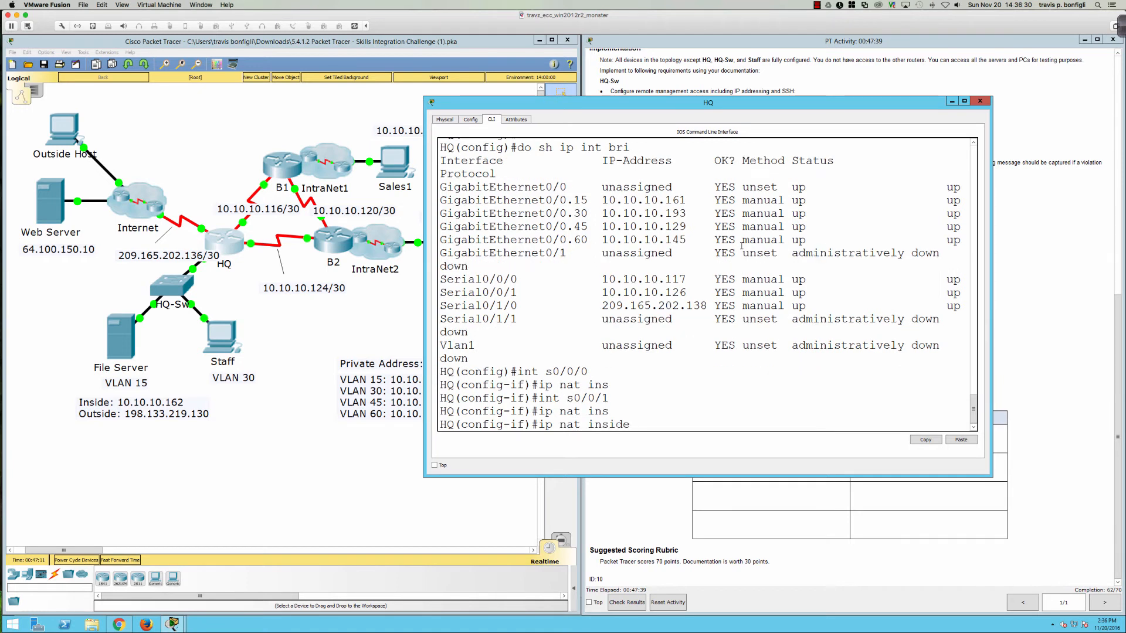
{"action": "key", "text": "Return"}
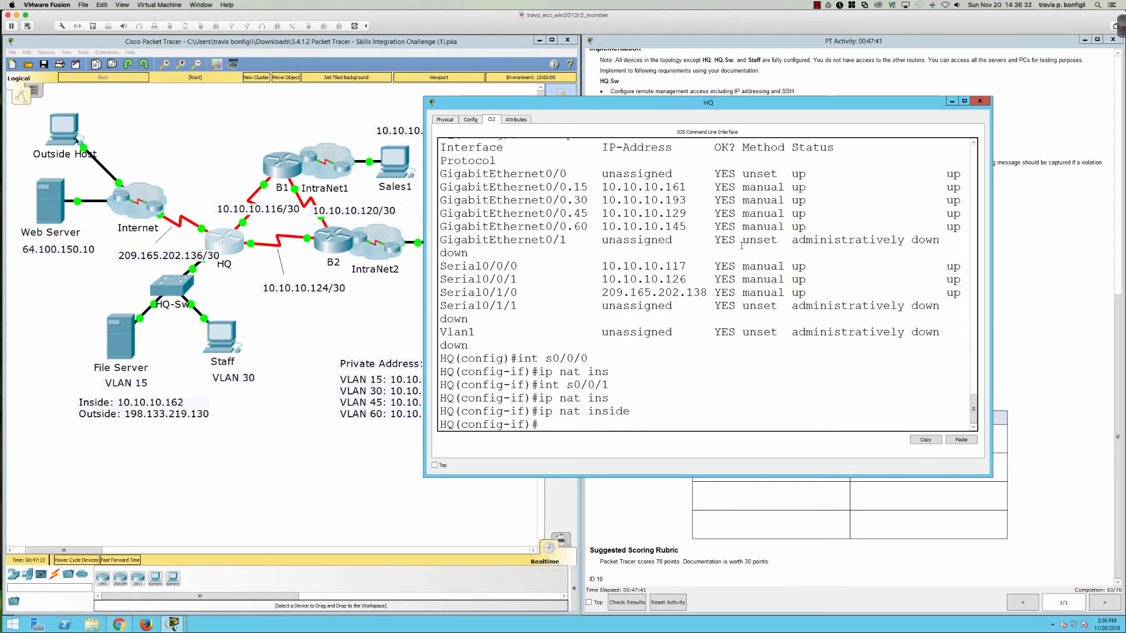
{"action": "type", "text": "int s0/1/0"}
{"action": "key", "text": "Return"}
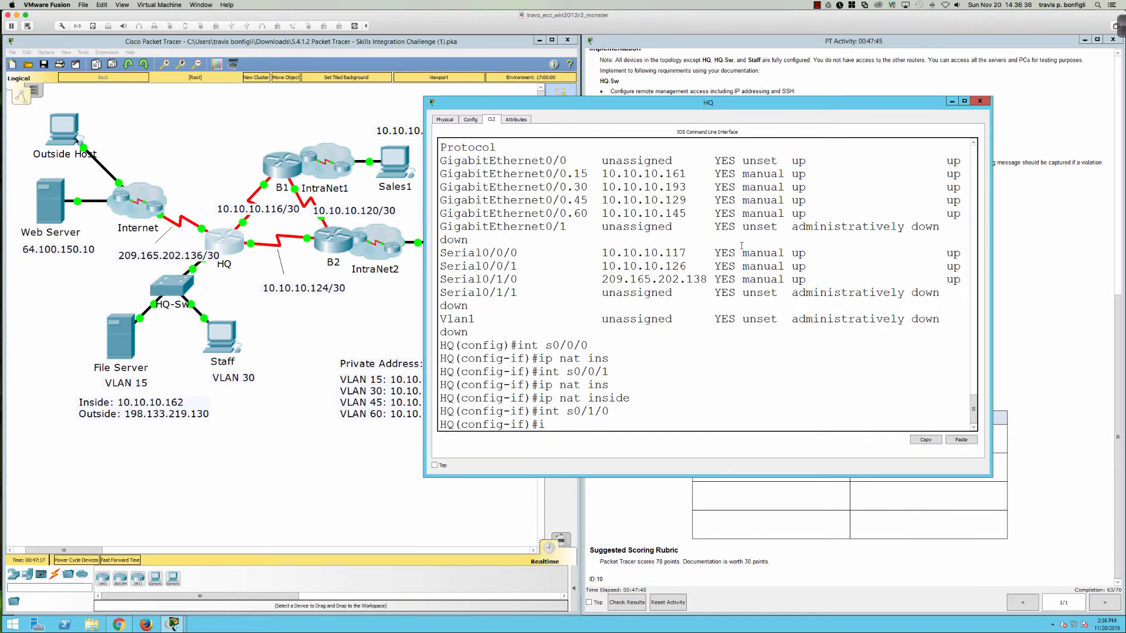
{"action": "type", "text": "ip nat out"}
{"action": "key", "text": "Return"}
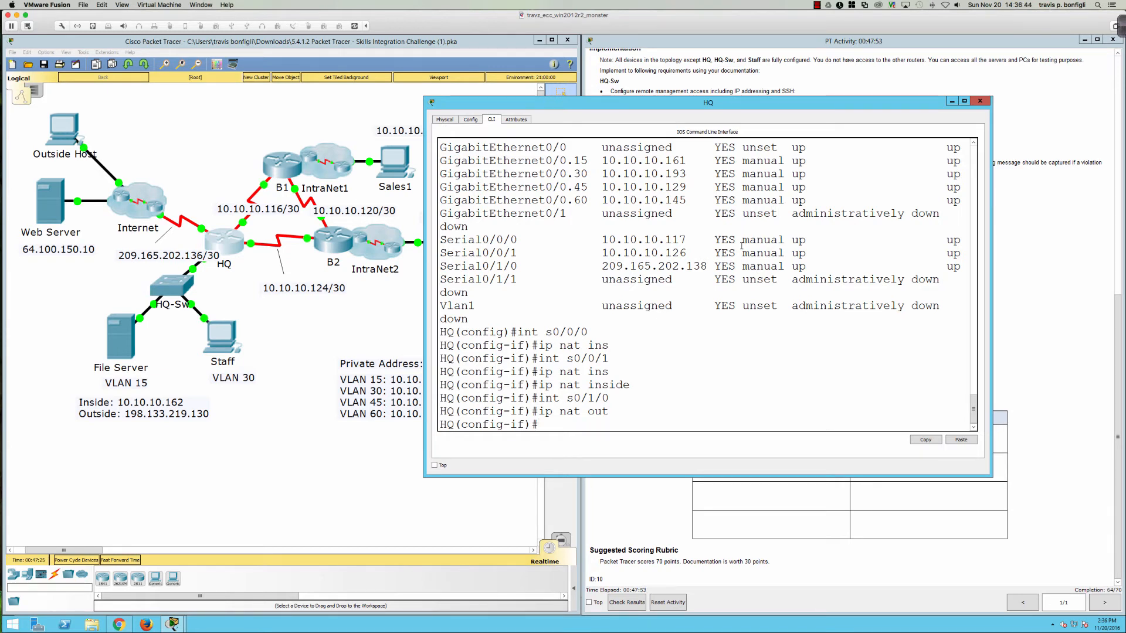
Step: Apply 'ip nat inside' to subinterfaces gi0/0.15, g0/0.45 and gi0/0.30
{"action": "type", "text": "int gi0/0.15"}
{"action": "key", "text": "Return"}
{"action": "type", "text": "ip nat ins"}
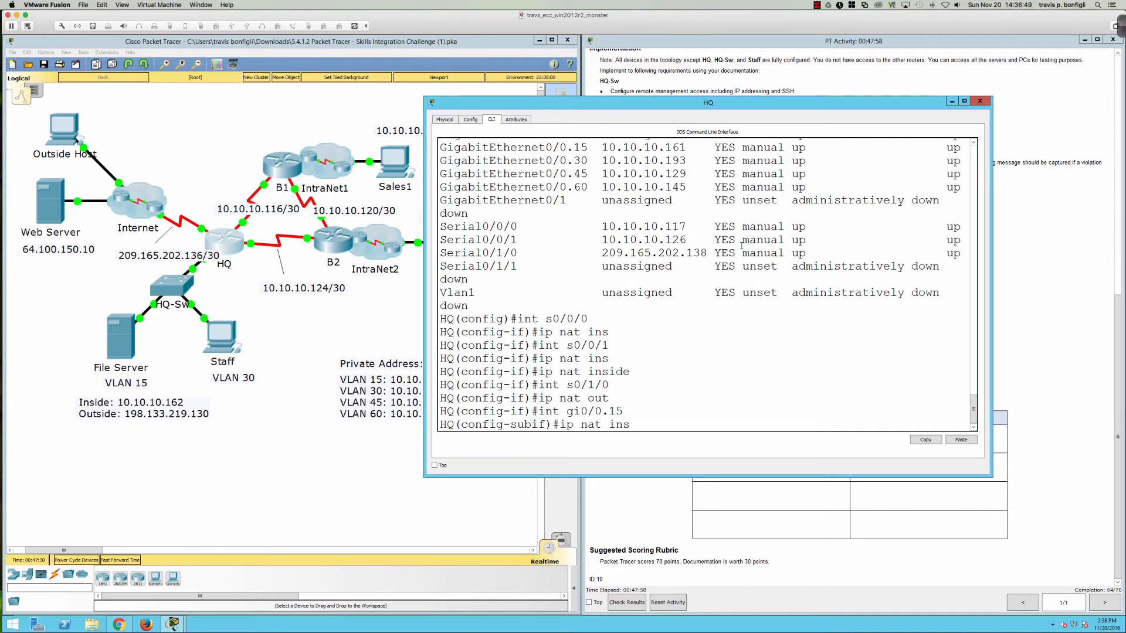
{"action": "key", "text": "Tab"}
{"action": "key", "text": "Return"}
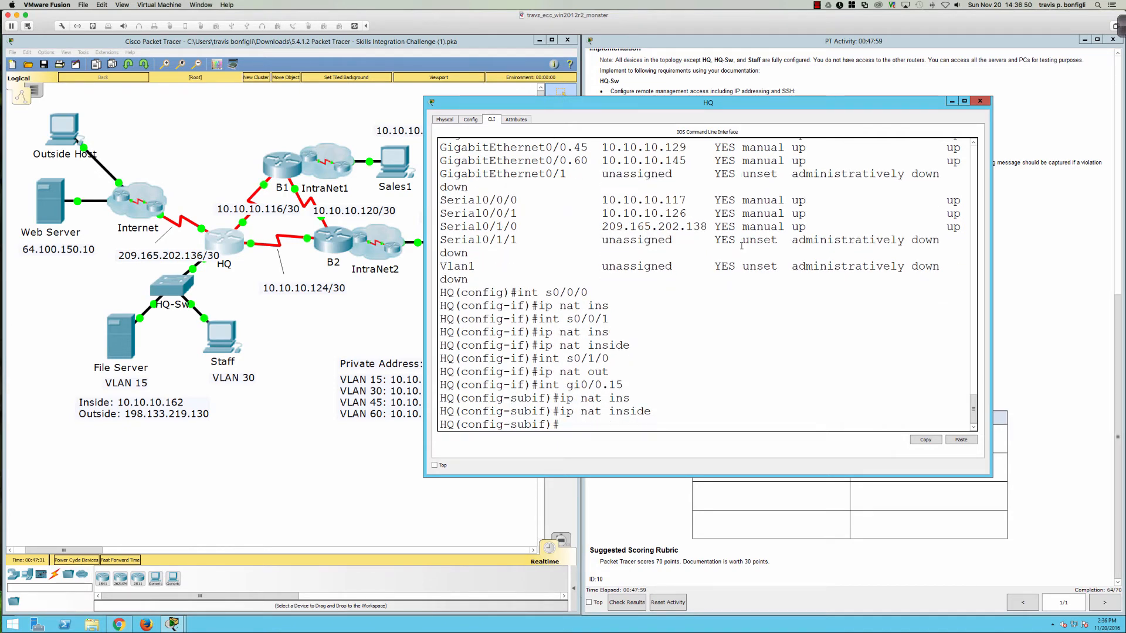
{"action": "type", "text": "int g0/0.45"}
{"action": "key", "text": "Return"}
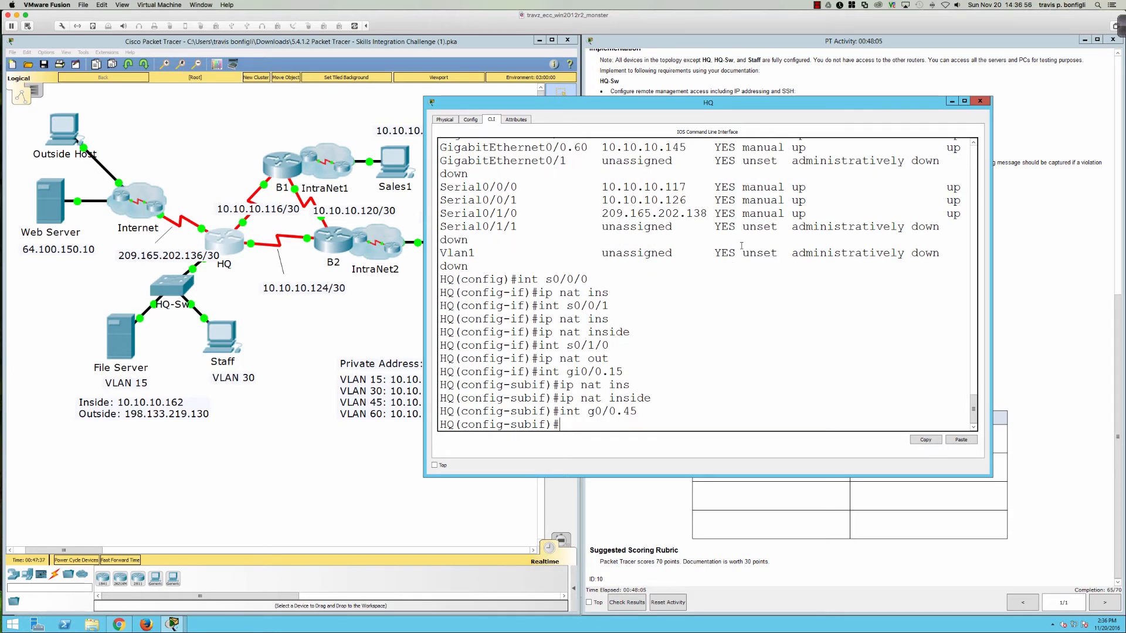
{"action": "type", "text": "ip nat inside"}
{"action": "key", "text": "Return"}
{"action": "type", "text": "int gi"}
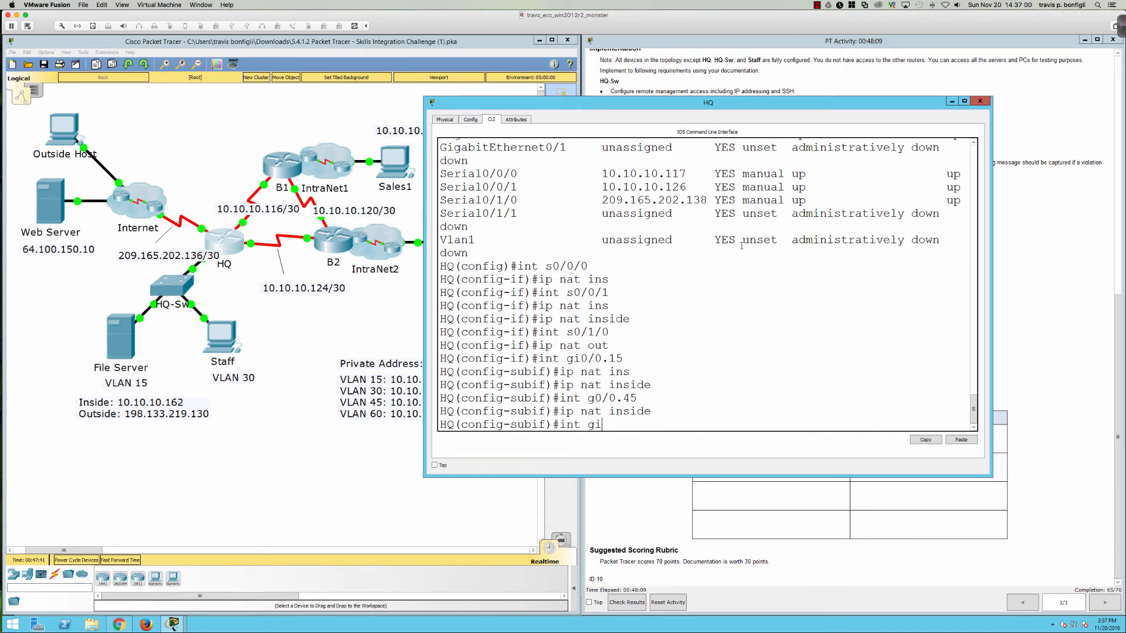
{"action": "type", "text": "0/0.30"}
{"action": "key", "text": "Return"}
{"action": "type", "text": "ip nat inside"}
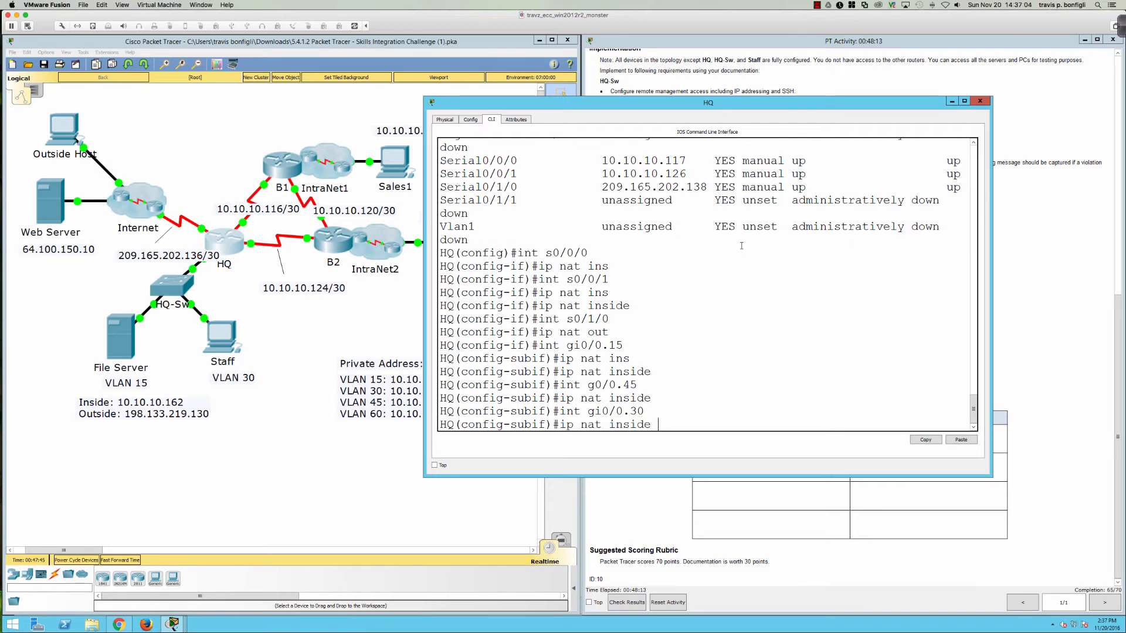
{"action": "key", "text": "Return"}
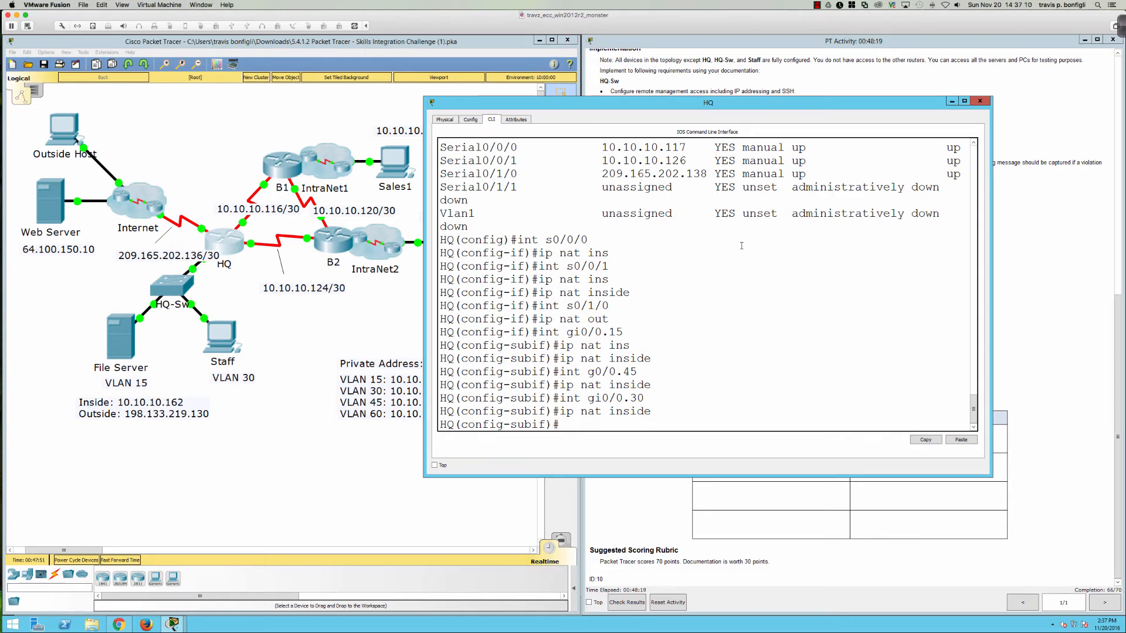
Step: Remove NAT inside from subinterface gi0/0.45 with 'no ip nat inside'
{"action": "type", "text": "int gi0/0.45"}
{"action": "key", "text": "Return"}
{"action": "type", "text": "no ip nat in"}
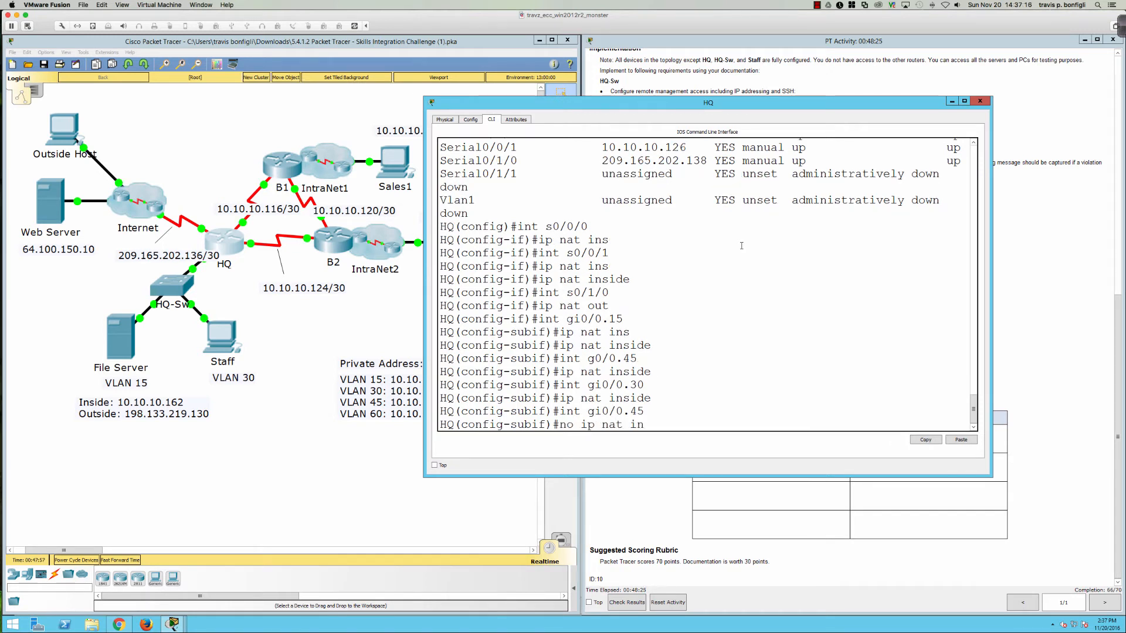
{"action": "type", "text": "side"}
{"action": "key", "text": "Return"}
Step: Review the PT Activity instructions, then return to the HQ console
{"action": "type", "text": "int"}
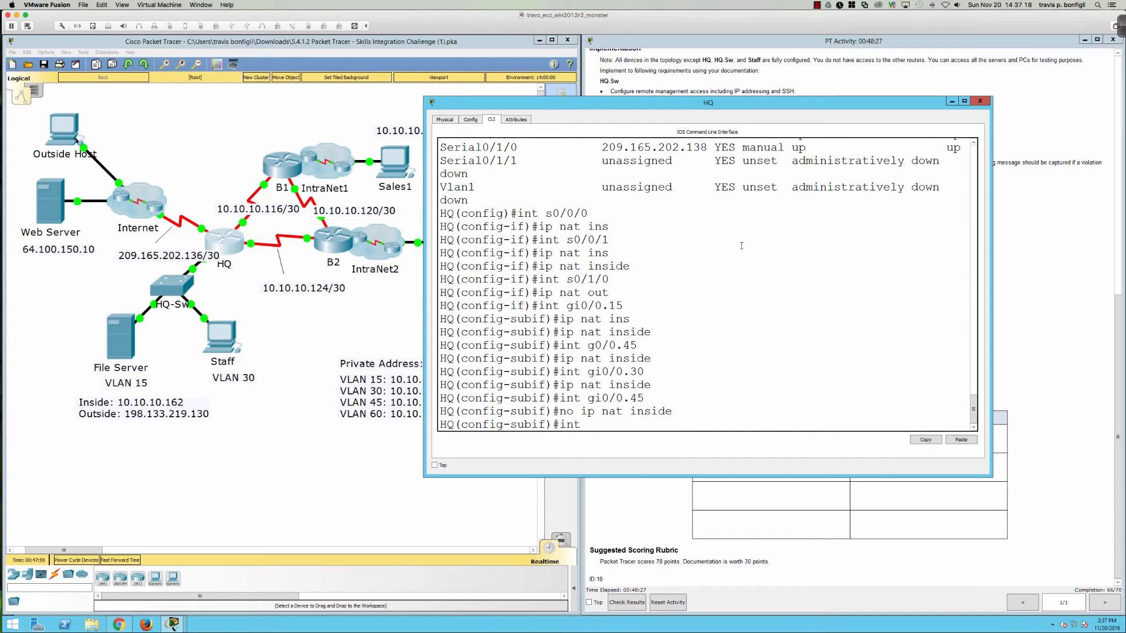
{"action": "left_click", "coordinate": [1067, 142]}
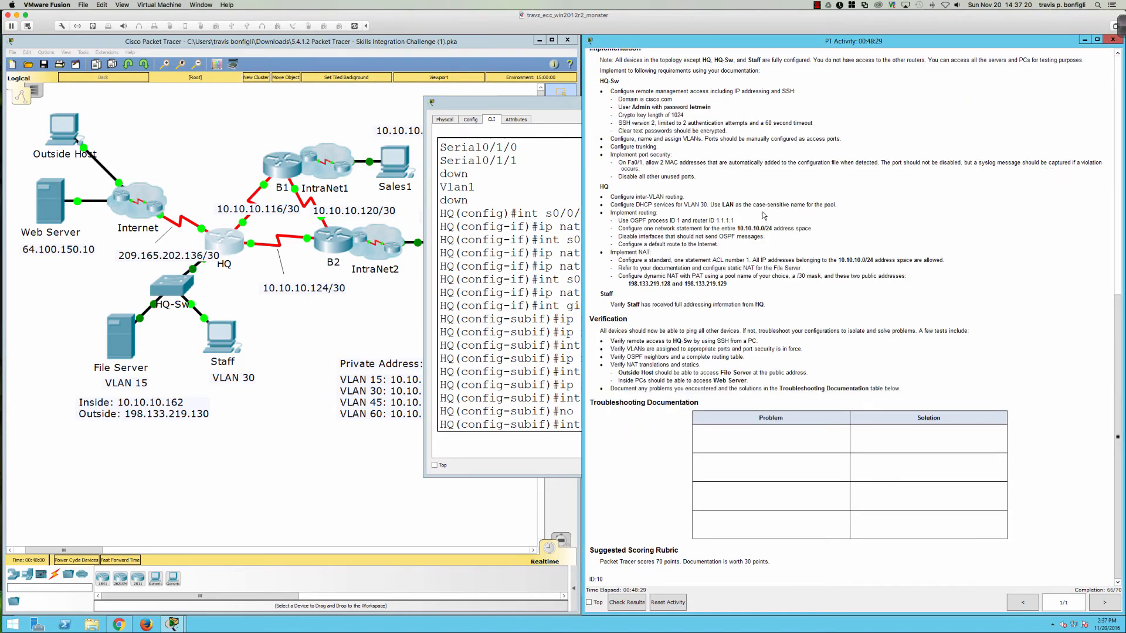
{"action": "scroll", "coordinate": [764, 216], "scroll_direction": "up", "scroll_amount": 1}
{"action": "scroll", "coordinate": [763, 215], "scroll_direction": "up", "scroll_amount": 8}
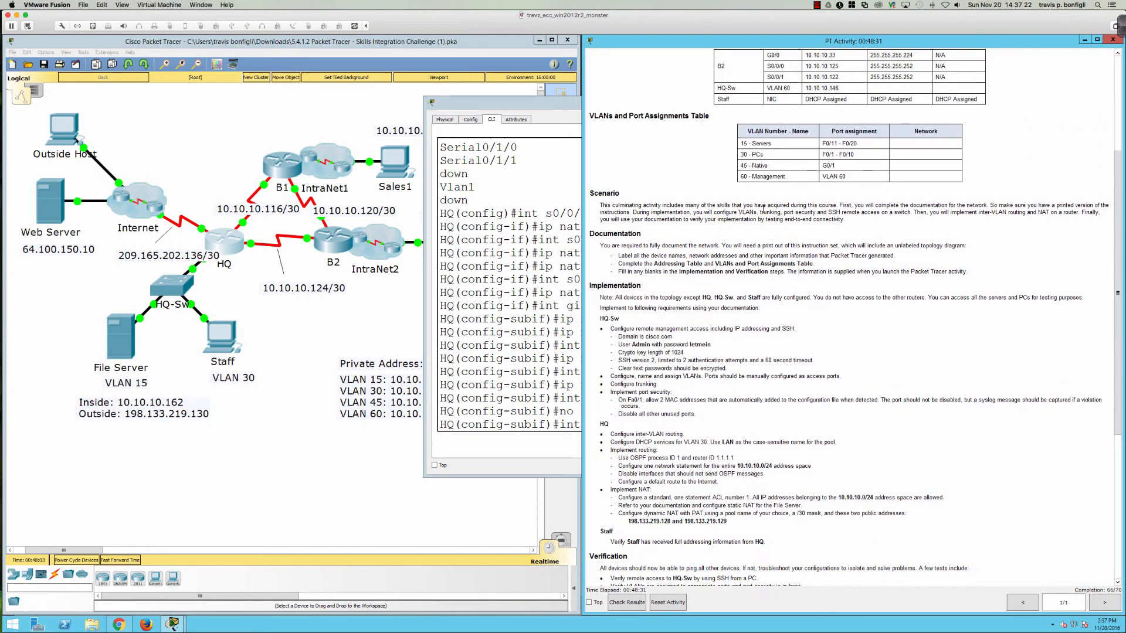
{"action": "left_click", "coordinate": [520, 314]}
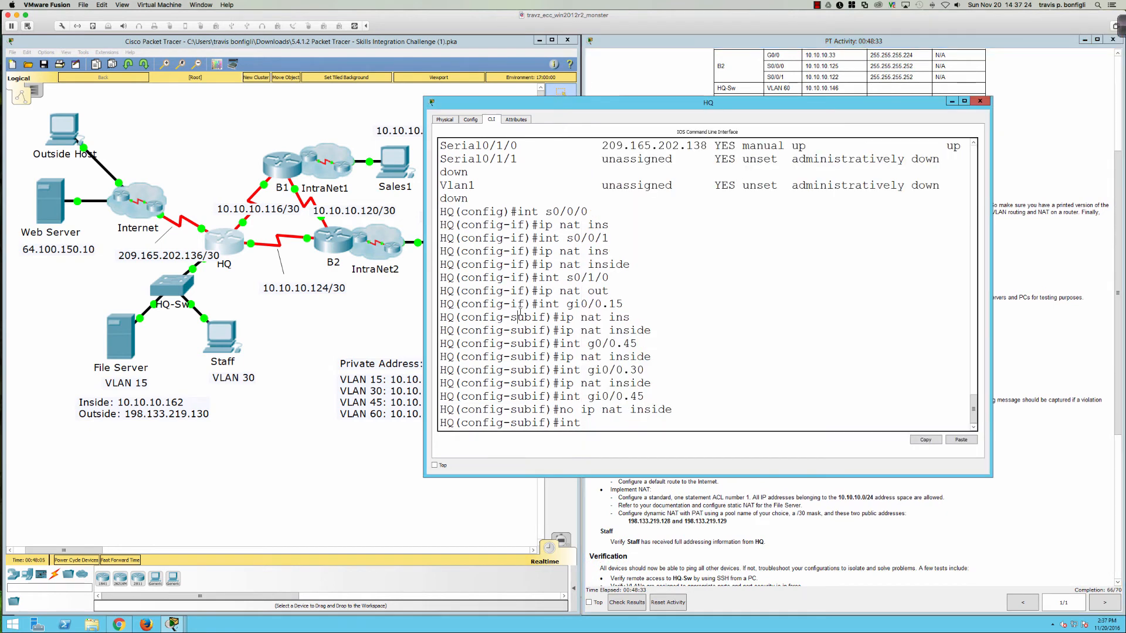
Step: Make g0/0.60 a NAT inside interface and display the running configuration
{"action": "key", "text": "Return"}
{"action": "key", "text": "Return"}
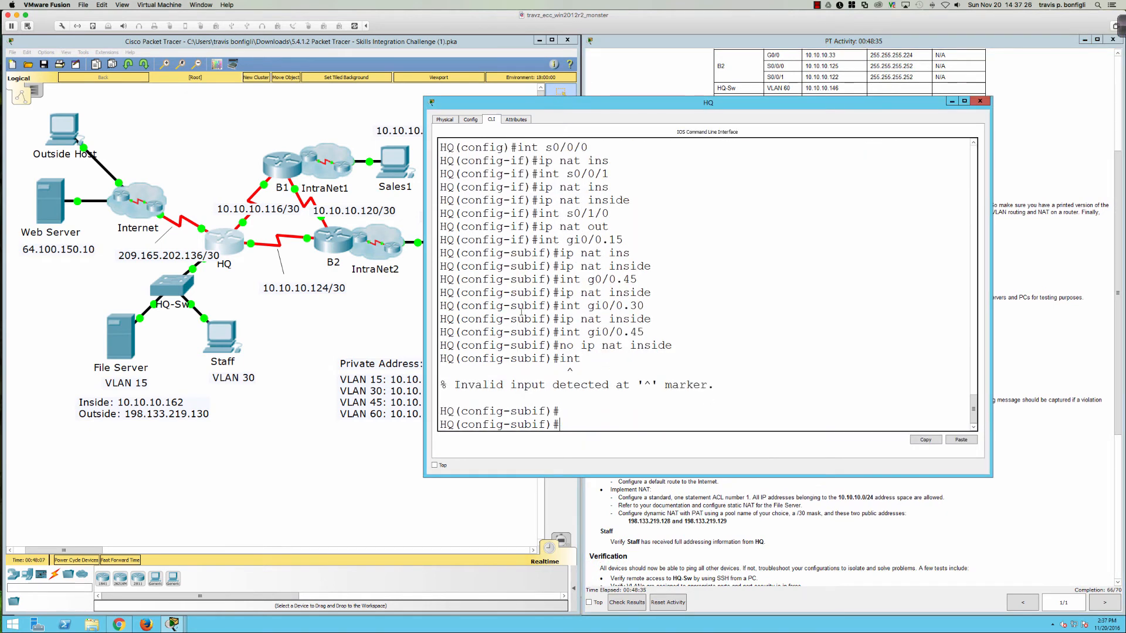
{"action": "type", "text": "int g0/0.60"}
{"action": "key", "text": "Return"}
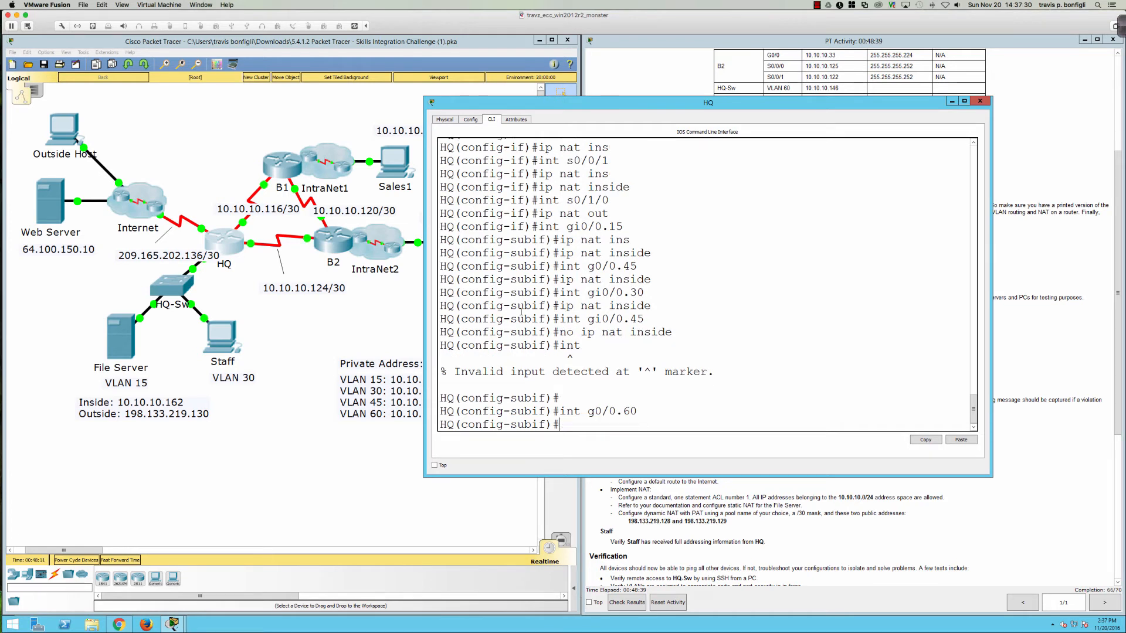
{"action": "type", "text": "ip nat ins"}
{"action": "key", "text": "Return"}
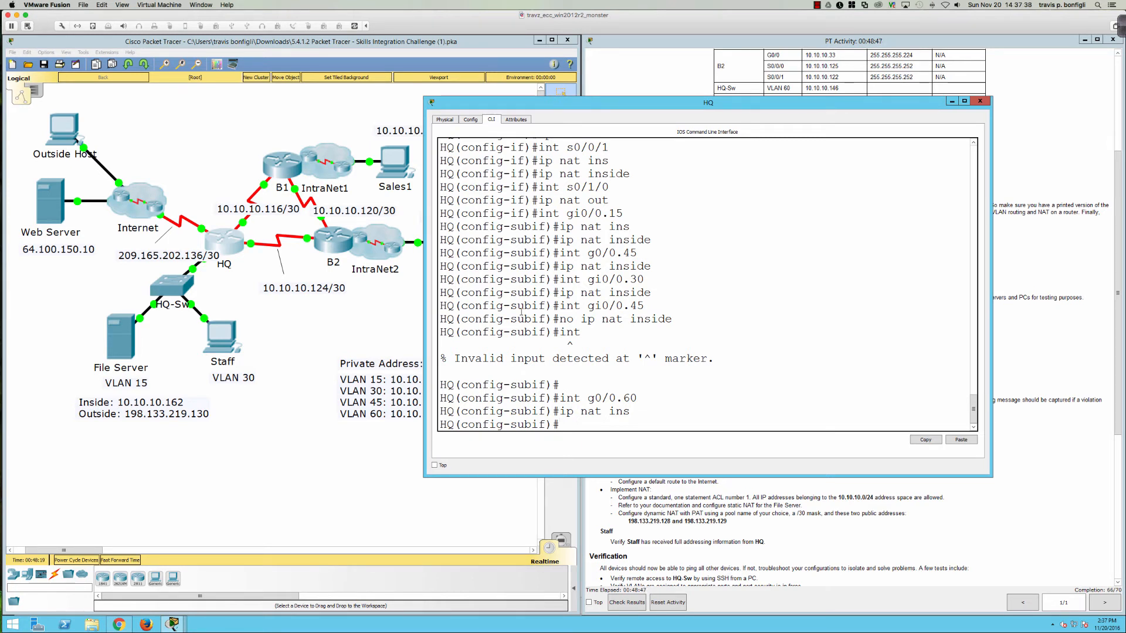
{"action": "type", "text": "do sh run"}
{"action": "key", "text": "Return"}
Step: Finish the config listing and mark gi0/0.45 as a NAT inside interface
{"action": "key", "text": "Return"}
{"action": "key", "text": "Return"}
{"action": "key", "text": "Return"}
{"action": "key", "text": "Return"}
{"action": "key", "text": "Return"}
{"action": "key", "text": "Return"}
{"action": "key", "text": "Return"}
{"action": "key", "text": "Return"}
{"action": "key", "text": "Return"}
{"action": "key", "text": "Return"}
{"action": "key", "text": "Return"}
{"action": "key", "text": "Return"}
{"action": "key", "text": "Return"}
{"action": "key", "text": "Return"}
{"action": "key", "text": "Return"}
{"action": "key", "text": "Return"}
{"action": "key", "text": "Return"}
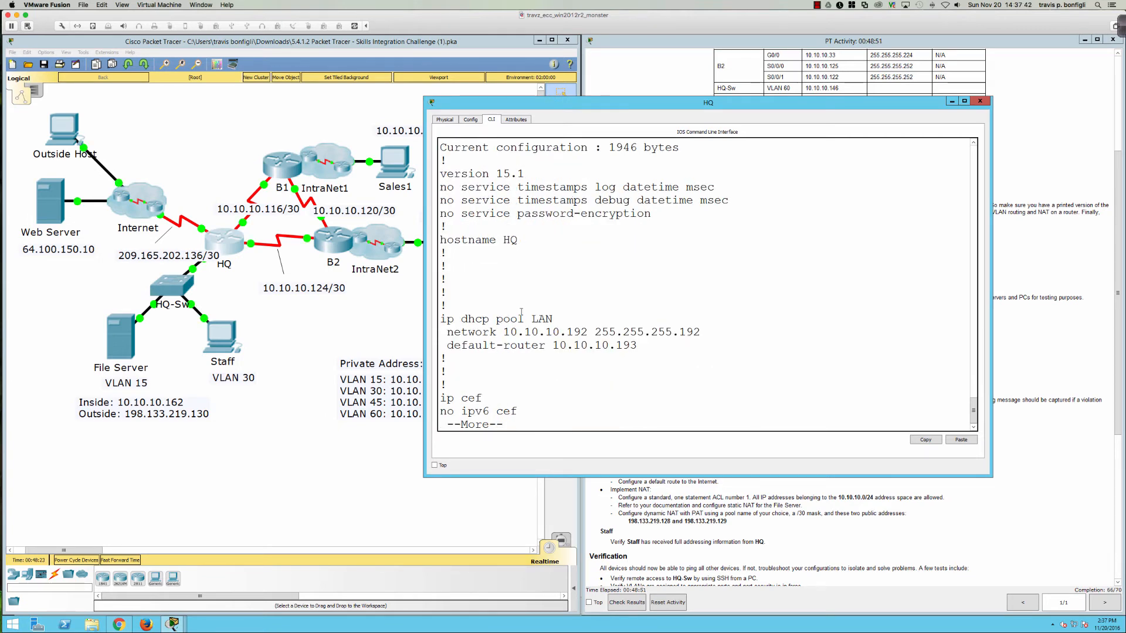
{"action": "key", "text": "Return"}
{"action": "key", "text": "Return"}
{"action": "key", "text": "Return"}
{"action": "key", "text": "Return"}
{"action": "key", "text": "Return"}
{"action": "key", "text": "Return"}
{"action": "key", "text": "Return"}
{"action": "key", "text": "Return"}
{"action": "key", "text": "Return"}
{"action": "key", "text": "Return"}
{"action": "key", "text": "Return"}
{"action": "key", "text": "Return"}
{"action": "key", "text": "Return"}
{"action": "key", "text": "Return"}
{"action": "key", "text": "Return"}
{"action": "key", "text": "Return"}
{"action": "key", "text": "Return"}
{"action": "key", "text": "Return"}
{"action": "key", "text": "Return"}
{"action": "key", "text": "Return"}
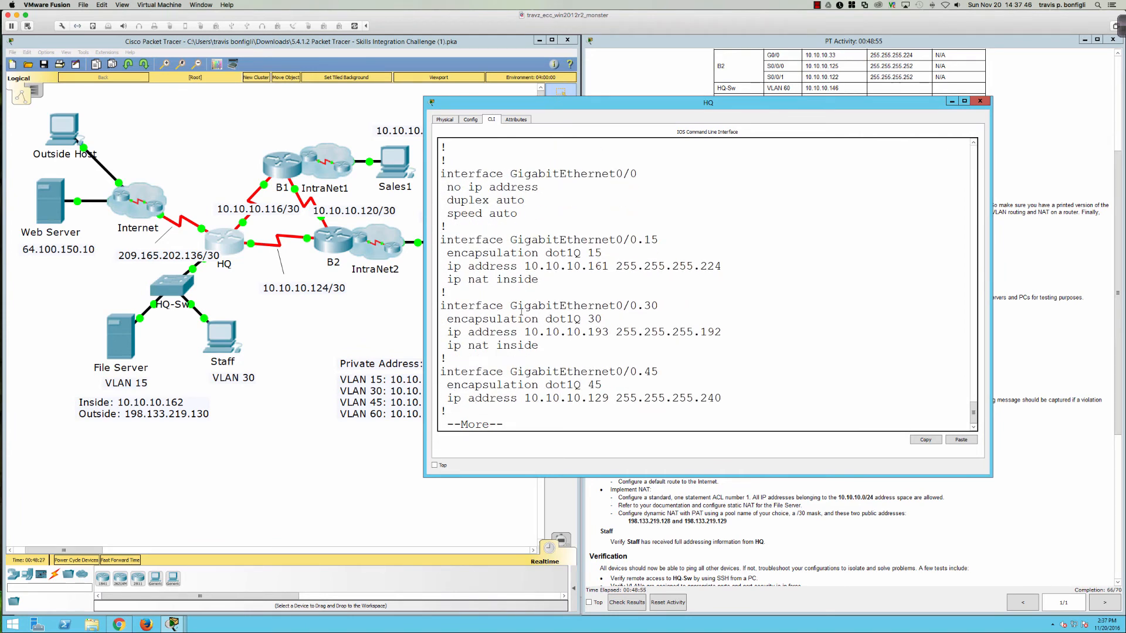
{"action": "key", "text": "Return"}
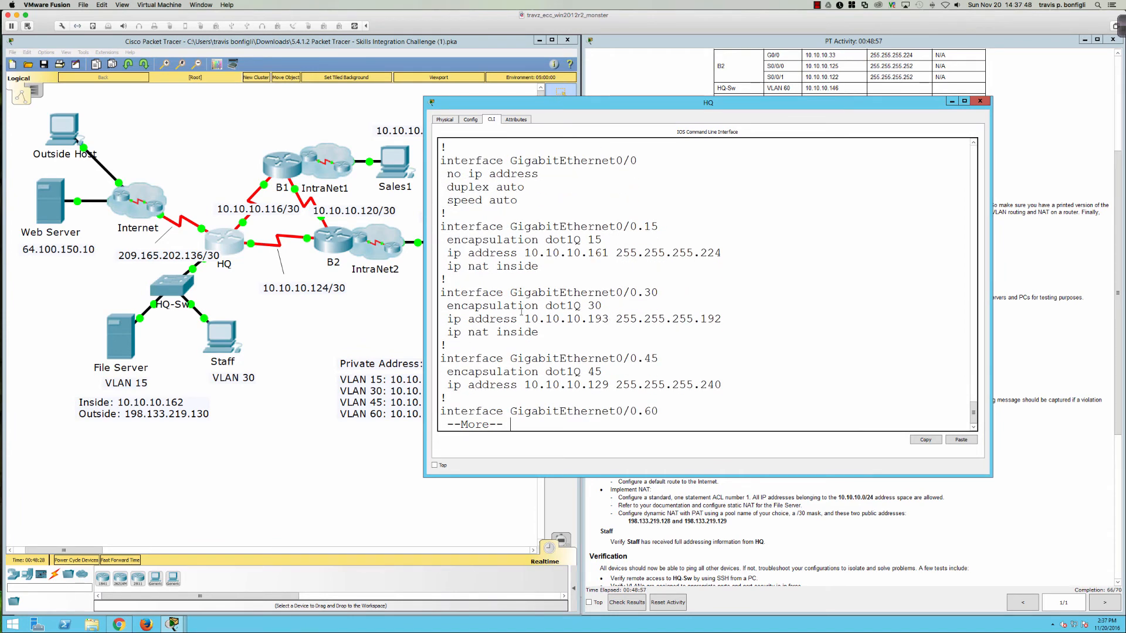
{"action": "key", "text": "Return"}
{"action": "key", "text": "Return"}
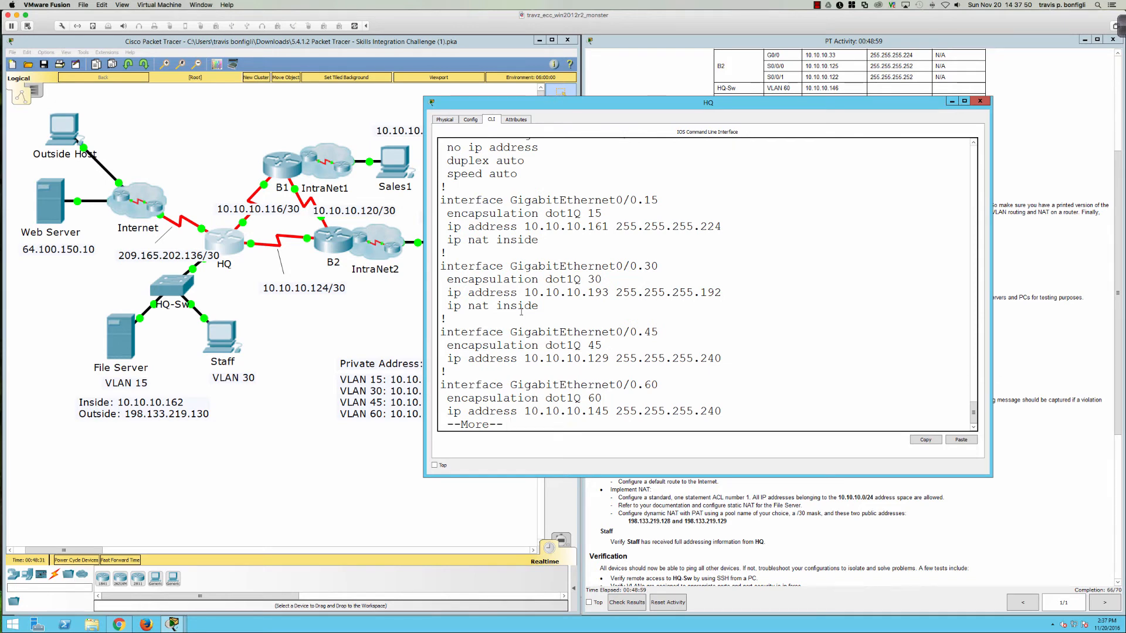
{"action": "type", "text": "ig-subif)#int gi"}
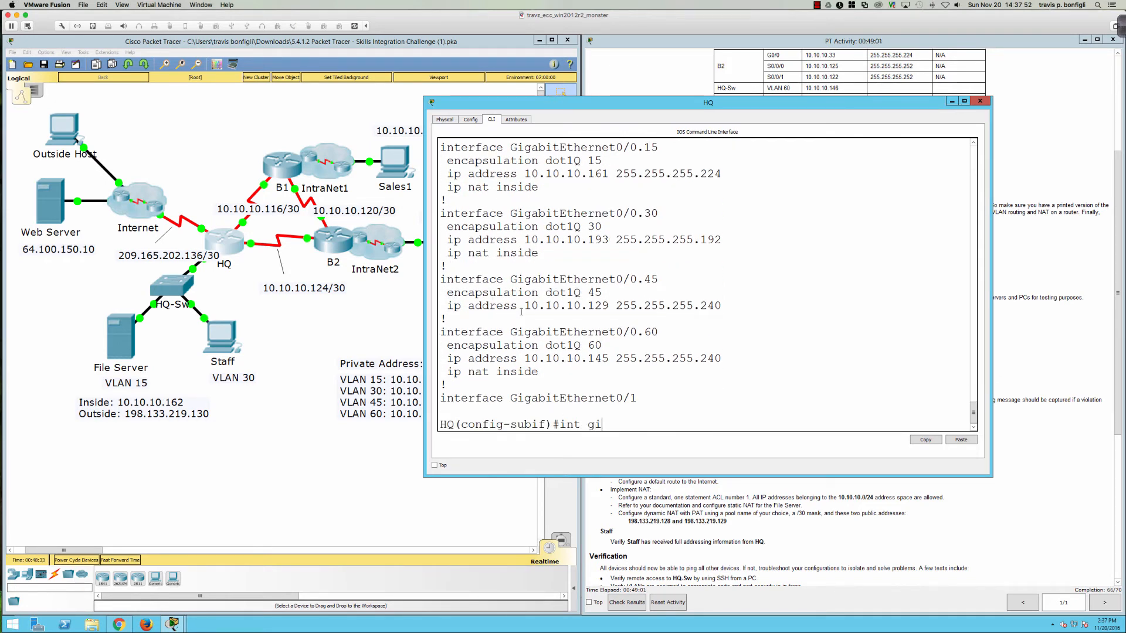
{"action": "type", "text": "0/0.45"}
{"action": "key", "text": "Return"}
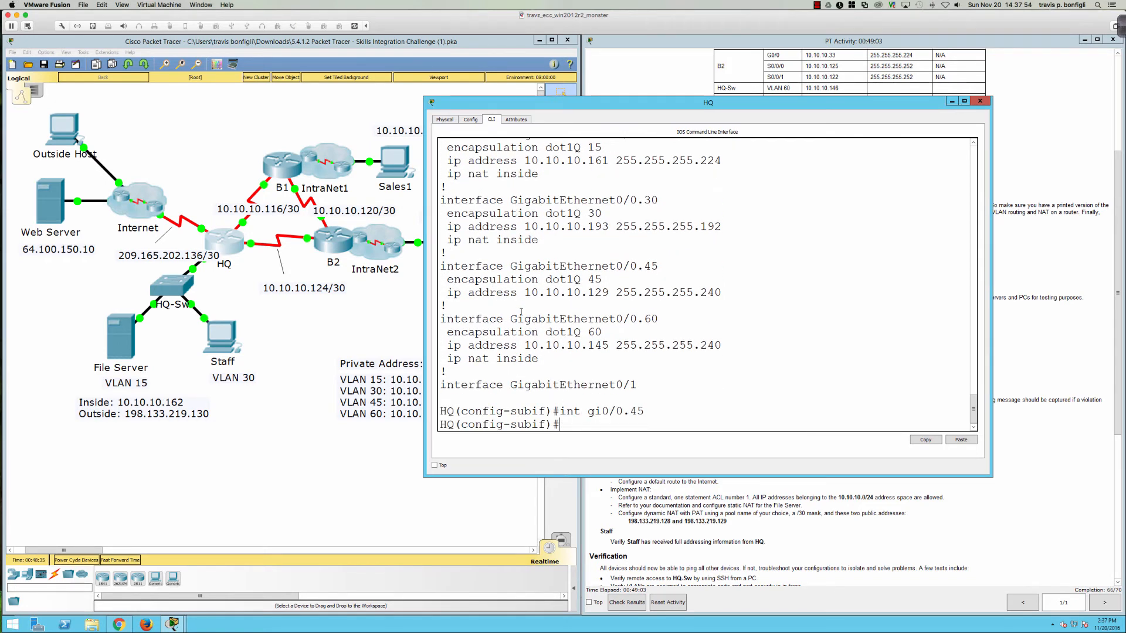
{"action": "type", "text": "ip nat ins"}
{"action": "key", "text": "Return"}
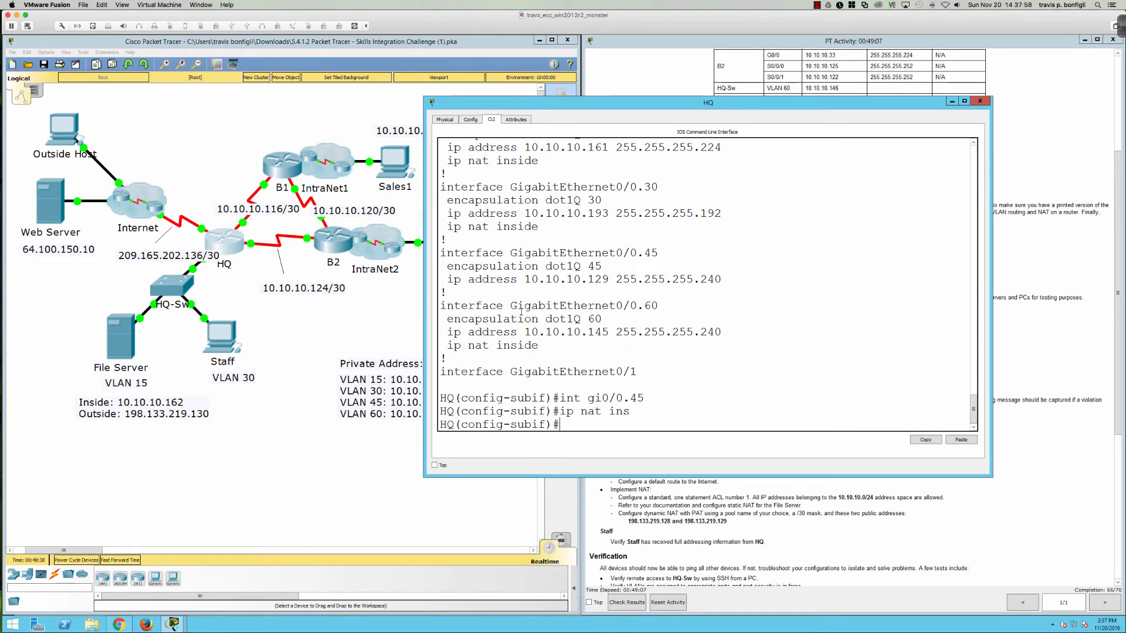
Step: Page through 'do sh run' to verify the NAT interface settings
{"action": "type", "text": "do sh run"}
{"action": "key", "text": "Return"}
{"action": "key", "text": "space"}
{"action": "key", "text": "space"}
{"action": "key", "text": "space"}
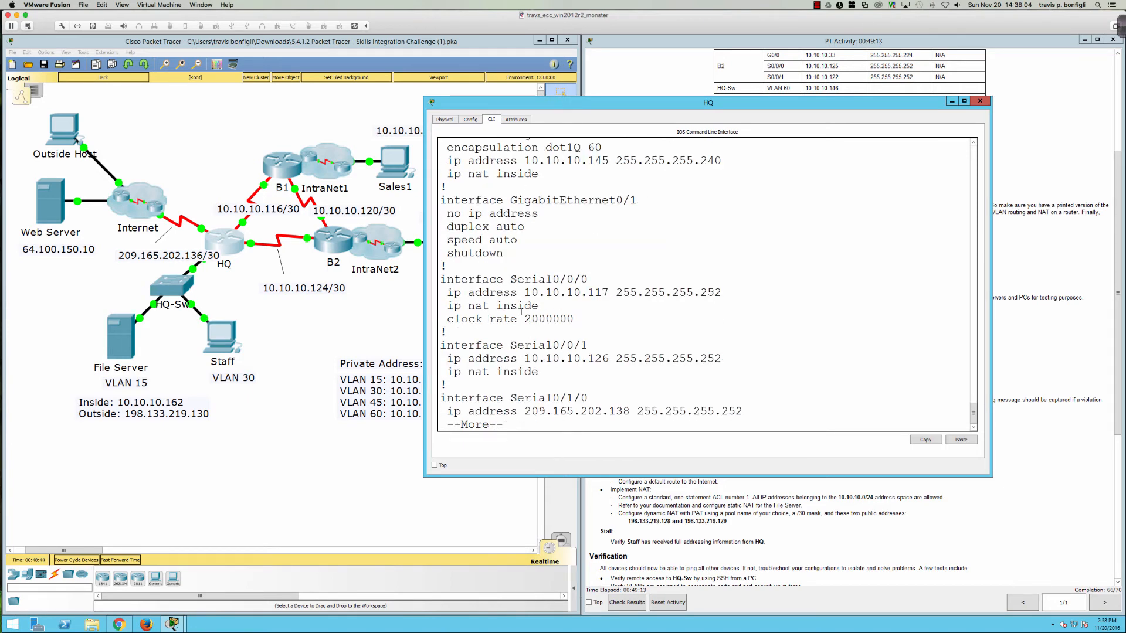
{"action": "key", "text": "Return"}
{"action": "key", "text": "Return"}
{"action": "key", "text": "Return"}
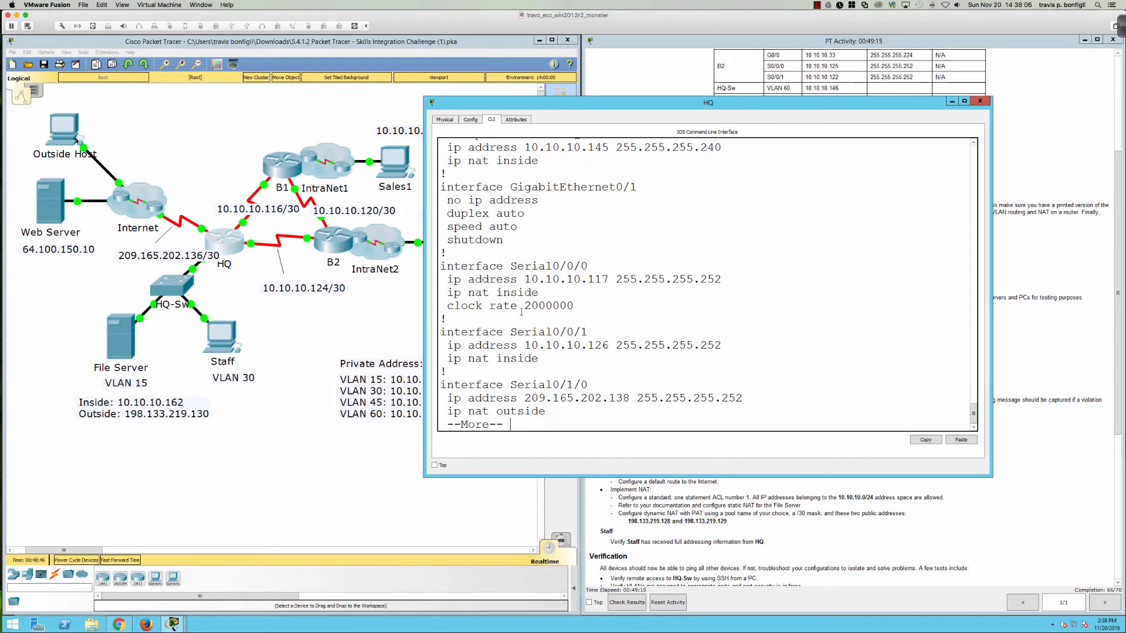
{"action": "key", "text": "Return"}
{"action": "key", "text": "Return"}
{"action": "key", "text": "Return"}
{"action": "key", "text": "Return"}
{"action": "key", "text": "Return"}
{"action": "key", "text": "Return"}
{"action": "key", "text": "Return"}
{"action": "key", "text": "Return"}
{"action": "key", "text": "Return"}
{"action": "key", "text": "Return"}
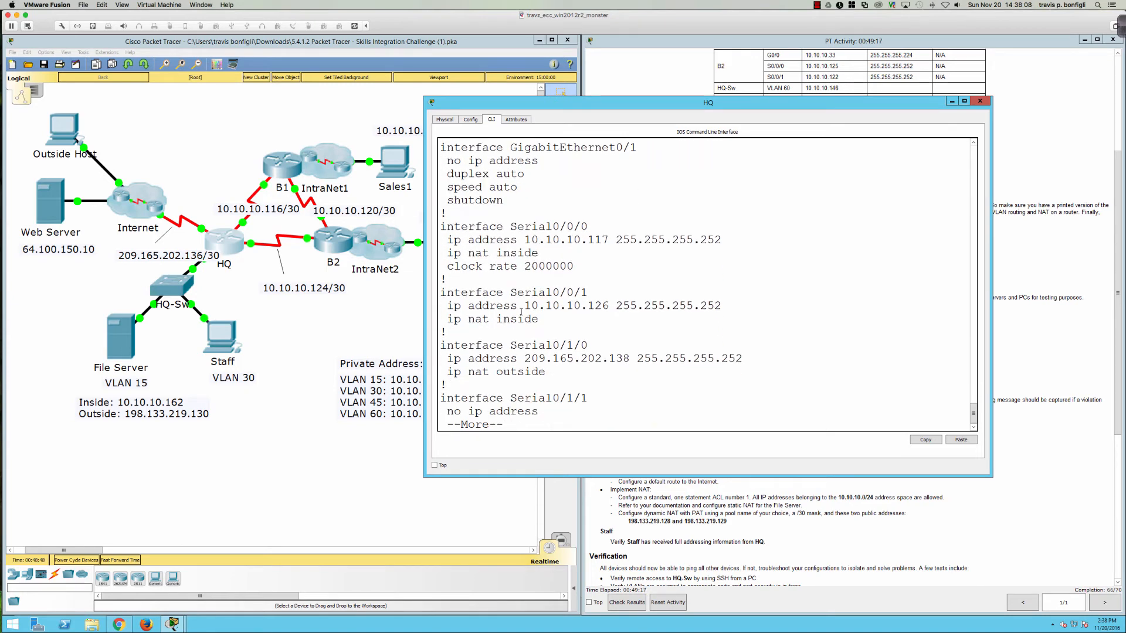
{"action": "key", "text": "q"}
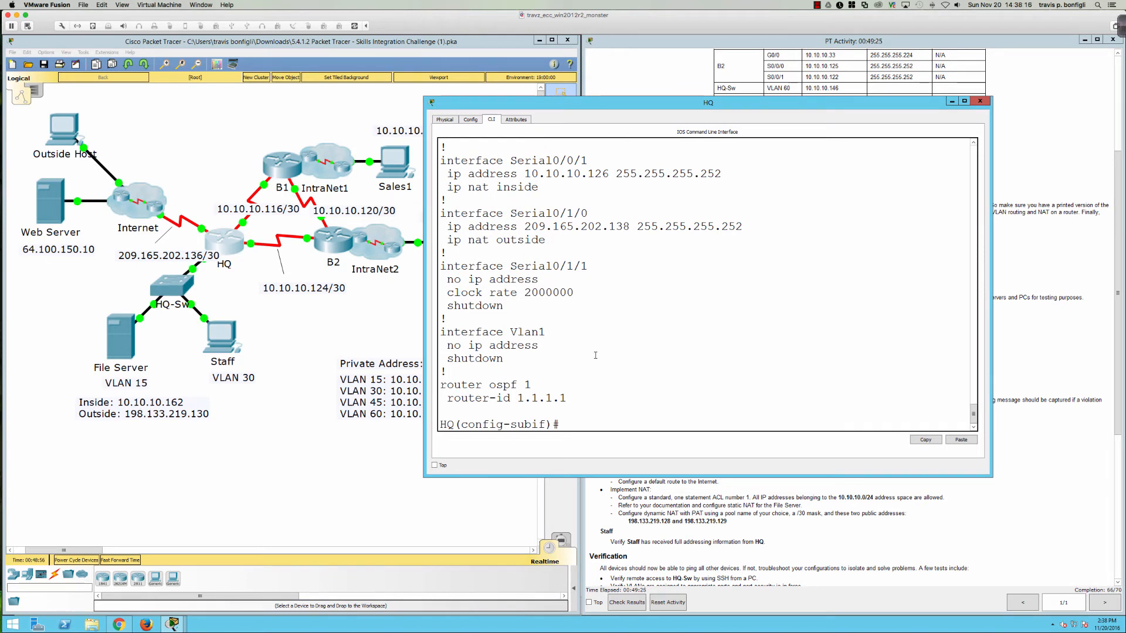
Step: Enter 'router ospf 1' on HQ and try 'no passive-interface' alone
{"action": "left_click_drag", "start_coordinate": [657, 104], "coordinate": [575, 172]}
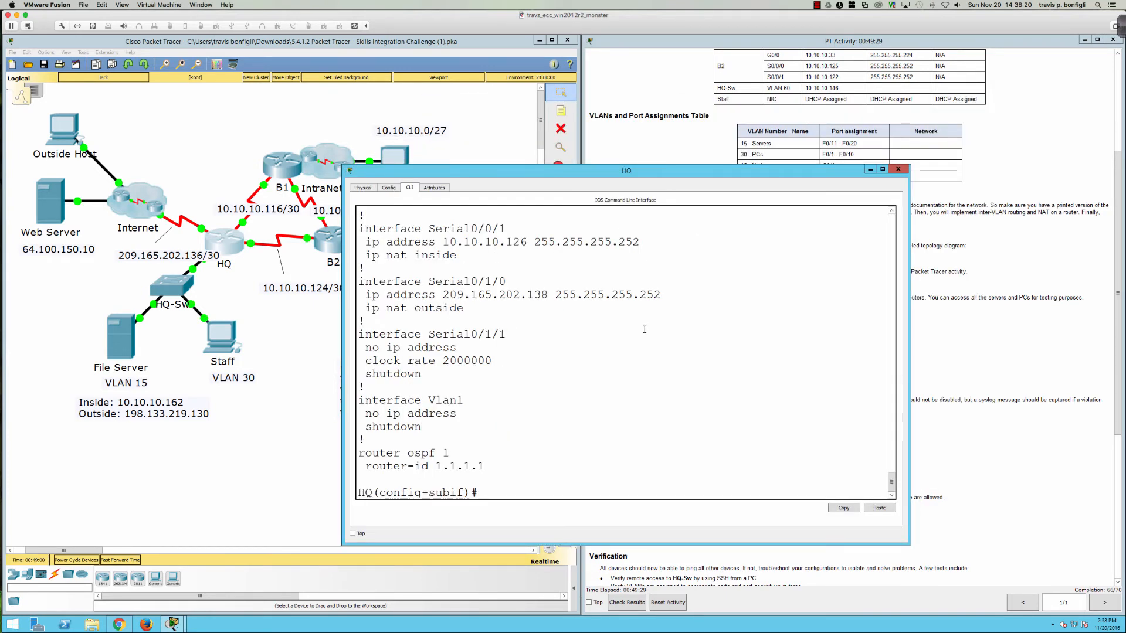
{"action": "key", "text": "Return"}
{"action": "key", "text": "Return"}
{"action": "key", "text": "Return"}
{"action": "type", "text": "router ospf 1"}
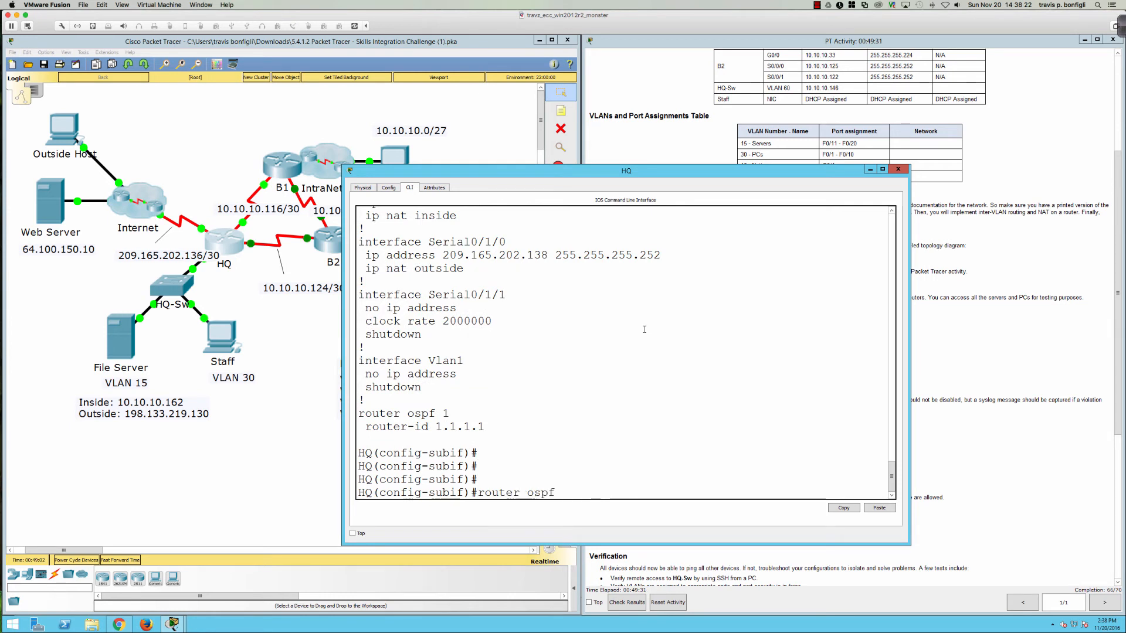
{"action": "key", "text": "Return"}
{"action": "type", "text": "no p"}
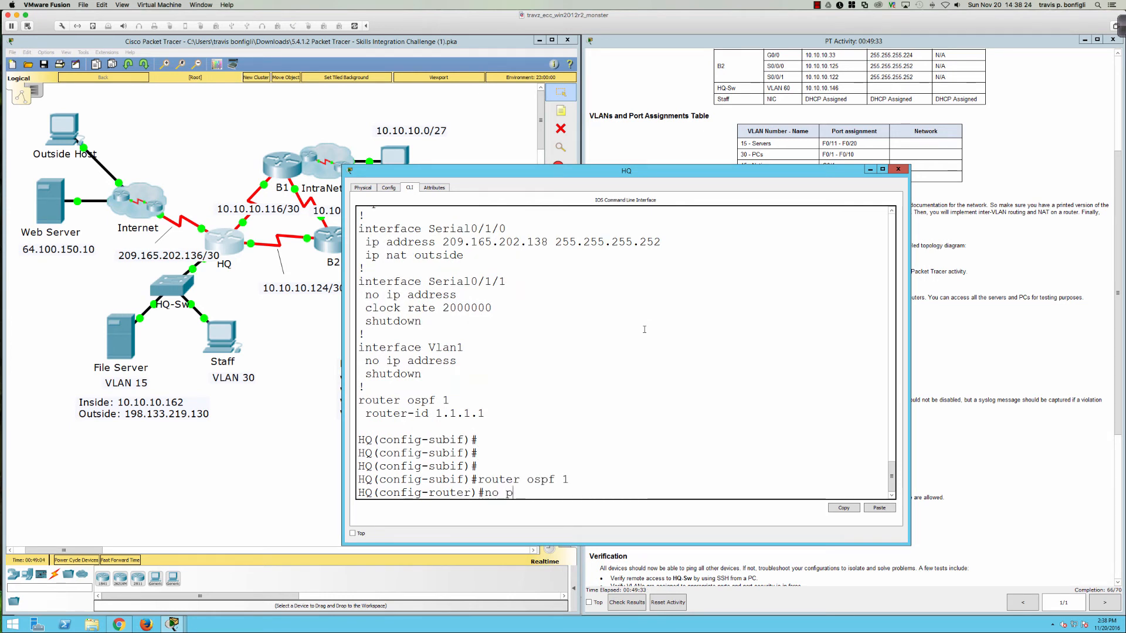
{"action": "type", "text": "as"}
{"action": "key", "text": "Tab"}
{"action": "key", "text": "Return"}
Step: Remove passive-interface from gi0/0.15, gi0/0 and gi0/0.30 in OSPF 1
{"action": "key", "text": "Up"}
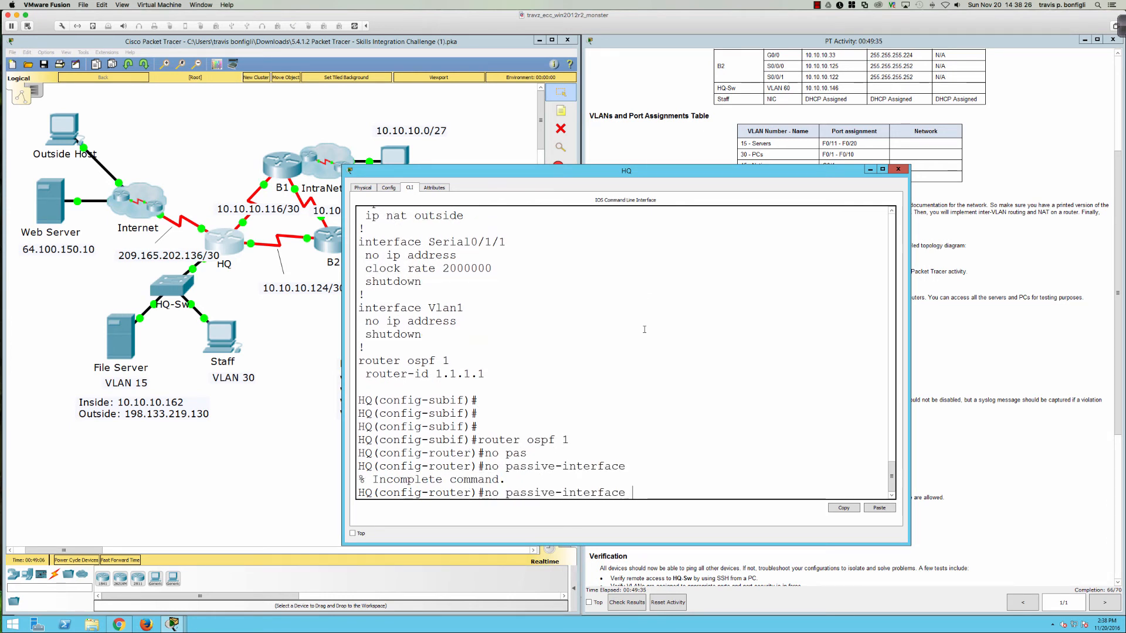
{"action": "type", "text": "gi0/0.15"}
{"action": "key", "text": "Return"}
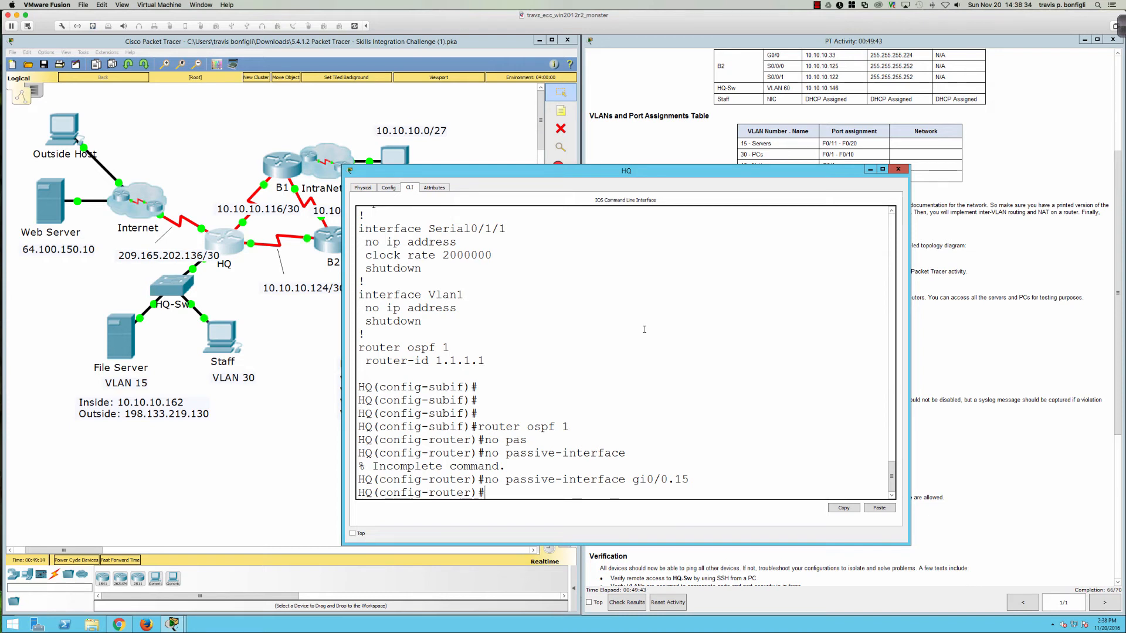
{"action": "key", "text": "Up"}
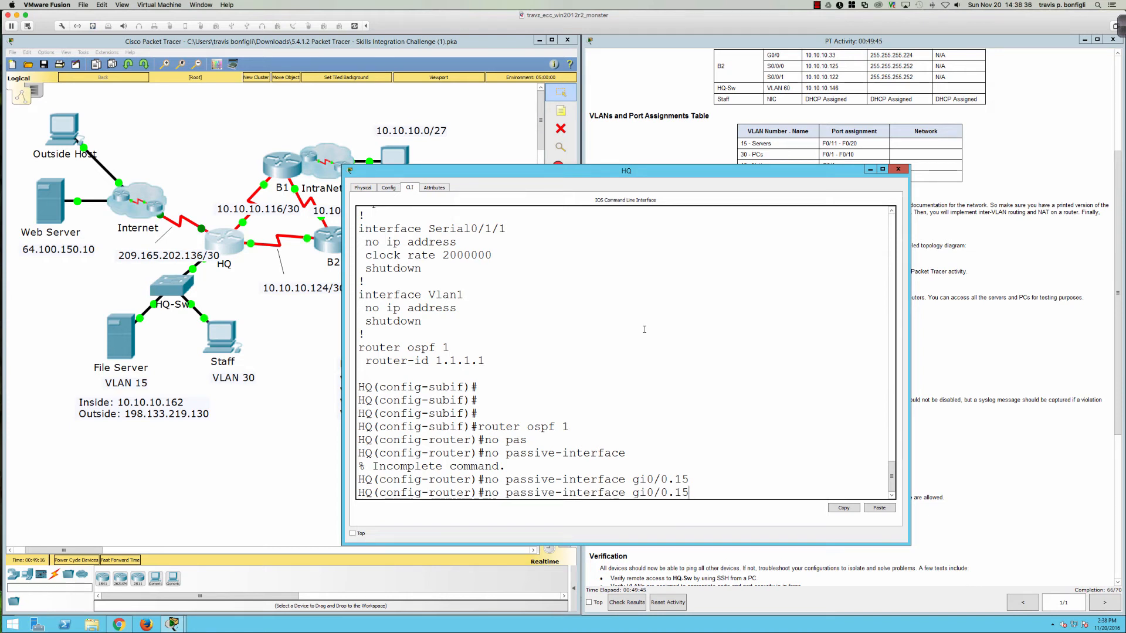
{"action": "key", "text": "BackSpace"}
{"action": "key", "text": "BackSpace"}
{"action": "key", "text": "BackSpace"}
{"action": "key", "text": "Return"}
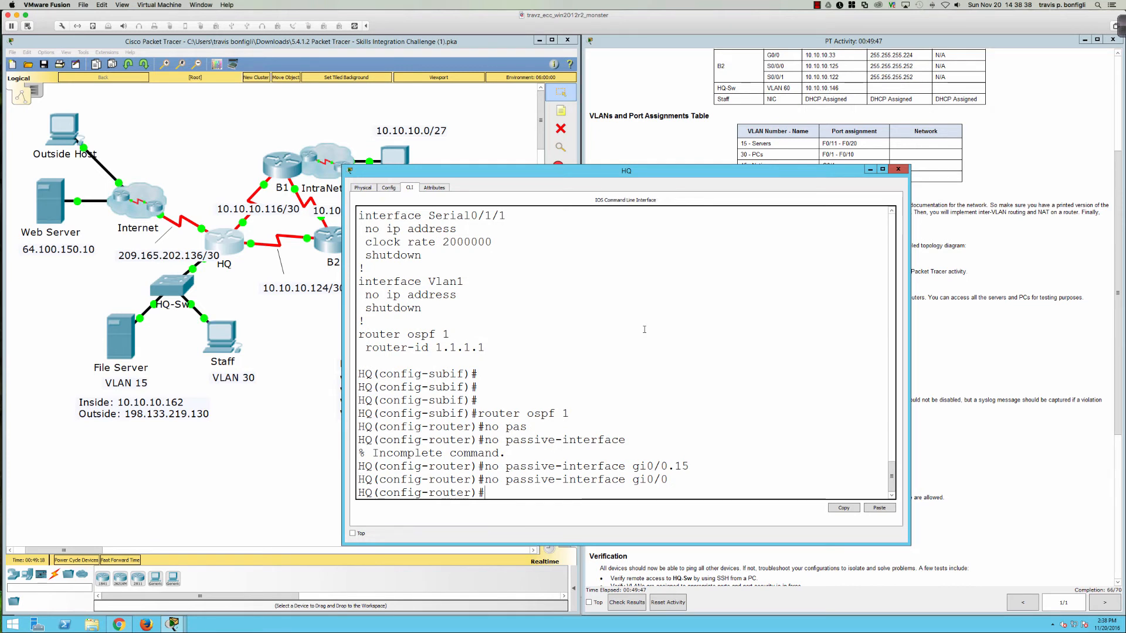
{"action": "key", "text": "Up"}
{"action": "type", "text": ".30"}
{"action": "key", "text": "Return"}
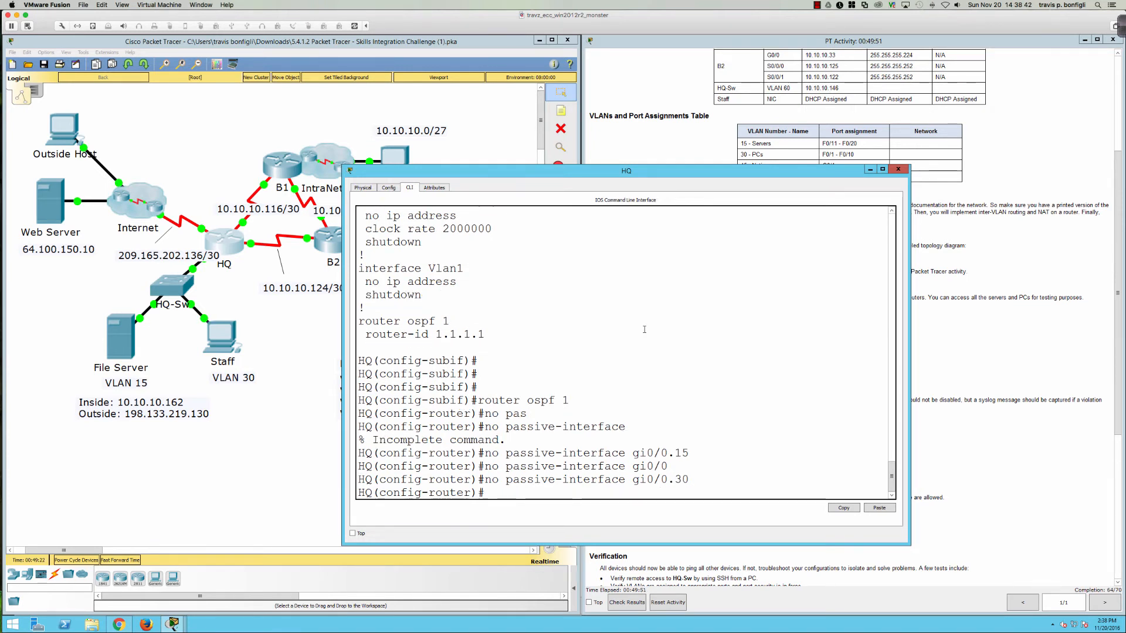
Step: Make gi0/0.15, gi0/0 and gi0/0.30 passive in OSPF 1 and close HQ's window
{"action": "key", "text": "Up"}
{"action": "key", "text": "BackSpace"}
{"action": "key", "text": "BackSpace"}
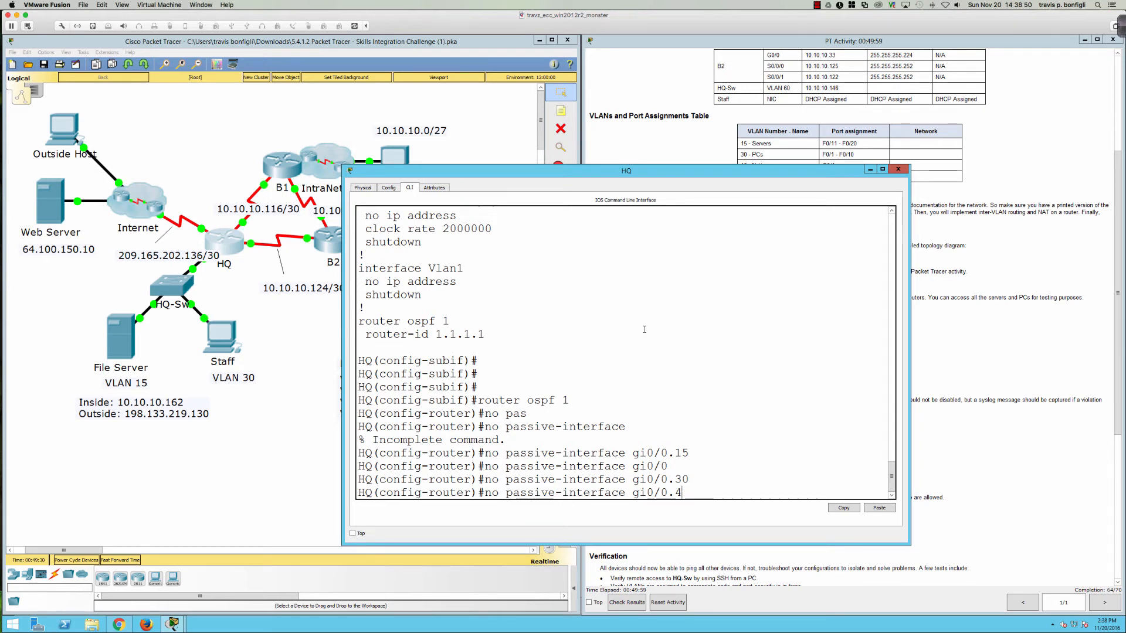
{"action": "key", "text": "BackSpace"}
{"action": "key", "text": "BackSpace"}
{"action": "key", "text": "BackSpace"}
{"action": "key", "text": "BackSpace"}
{"action": "key", "text": "BackSpace"}
{"action": "key", "text": "BackSpace"}
{"action": "key", "text": "BackSpace"}
{"action": "key", "text": "BackSpace"}
{"action": "key", "text": "BackSpace"}
{"action": "key", "text": "BackSpace"}
{"action": "key", "text": "BackSpace"}
{"action": "key", "text": "BackSpace"}
{"action": "key", "text": "BackSpace"}
{"action": "key", "text": "BackSpace"}
{"action": "key", "text": "BackSpace"}
{"action": "key", "text": "BackSpace"}
{"action": "key", "text": "BackSpace"}
{"action": "key", "text": "BackSpace"}
{"action": "key", "text": "BackSpace"}
{"action": "key", "text": "BackSpace"}
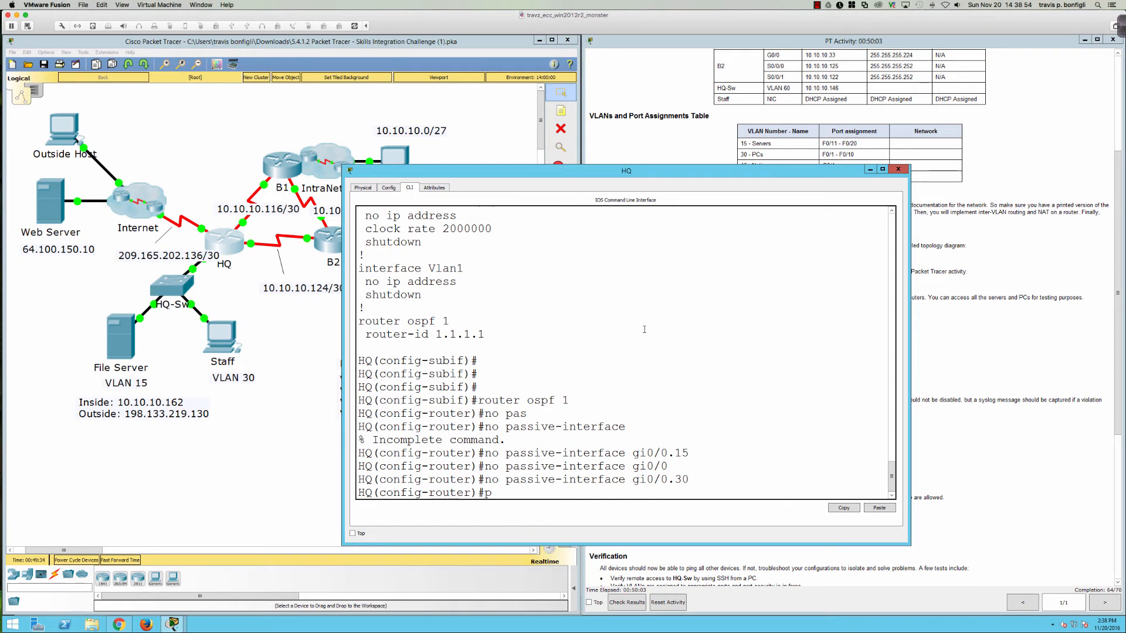
{"action": "type", "text": "pas"}
{"action": "key", "text": "Tab"}
{"action": "type", "text": "gi0/0.15"}
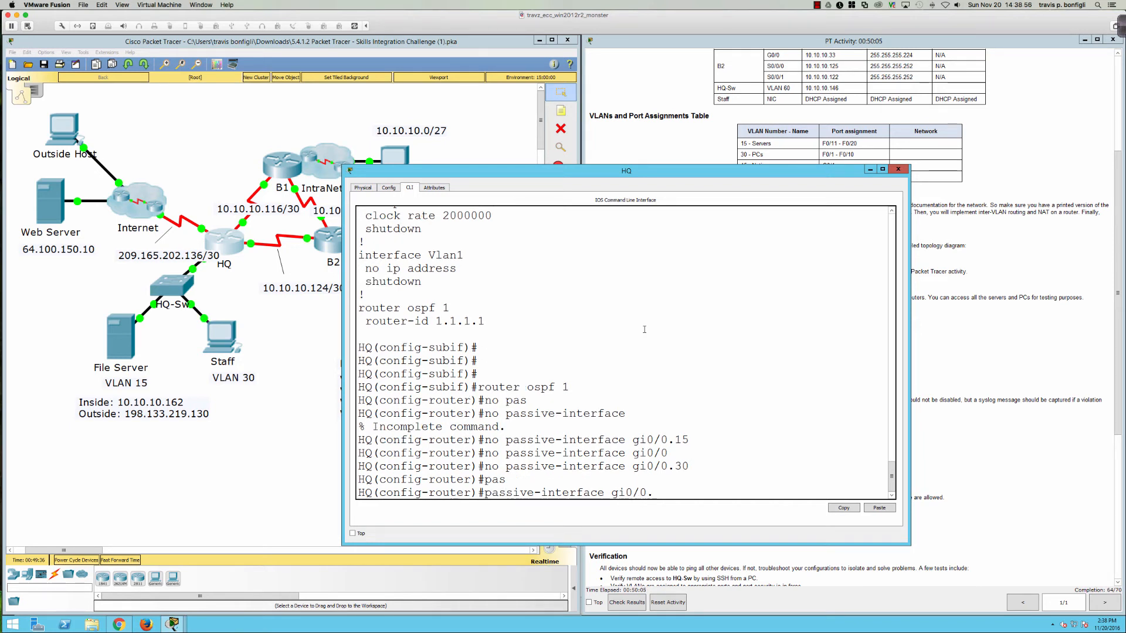
{"action": "key", "text": "Return"}
{"action": "type", "text": "pas"}
{"action": "key", "text": "Tab"}
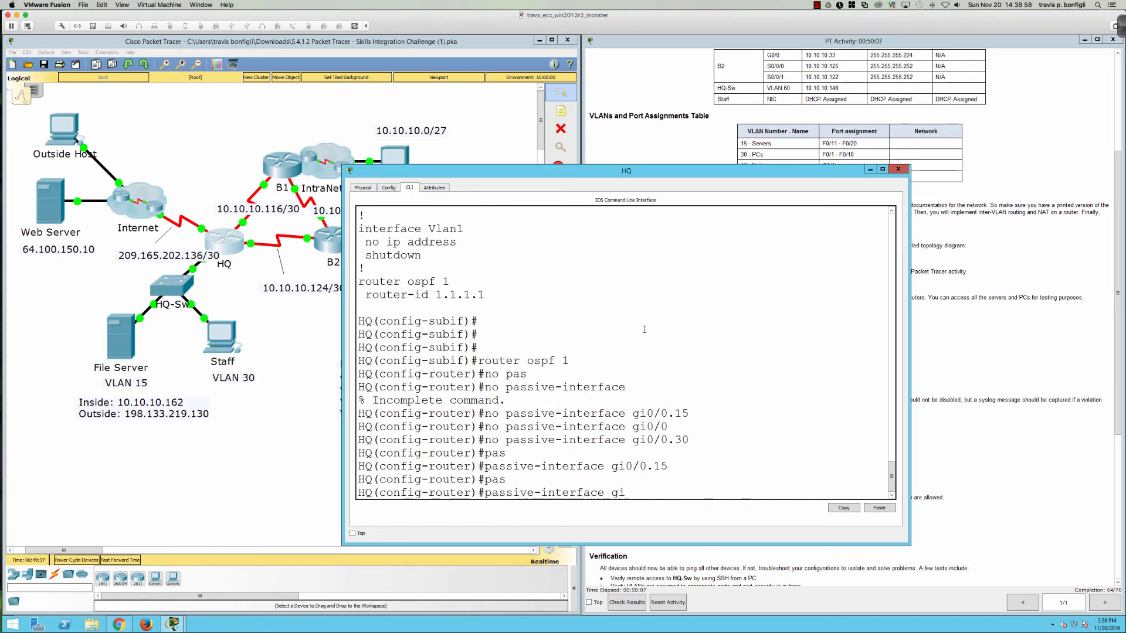
{"action": "type", "text": "gi0/0"}
{"action": "key", "text": "Return"}
{"action": "type", "text": "pas"}
{"action": "key", "text": "Tab"}
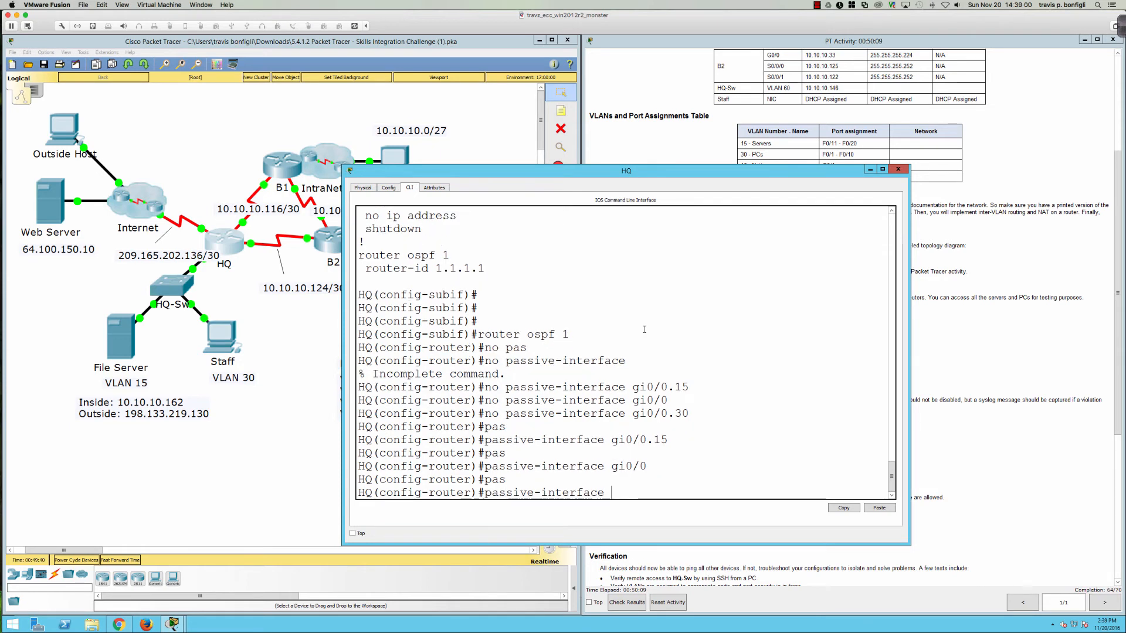
{"action": "type", "text": "gi0/0.30"}
{"action": "key", "text": "Return"}
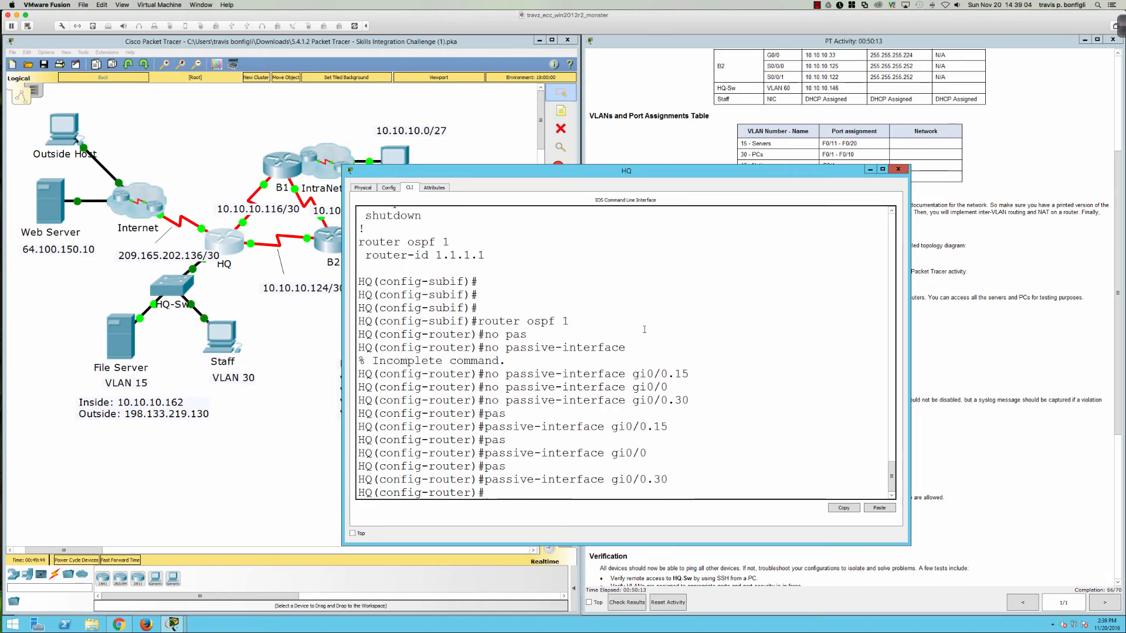
{"action": "key", "text": "Return"}
{"action": "key", "text": "Return"}
{"action": "key", "text": "Return"}
{"action": "key", "text": "Return"}
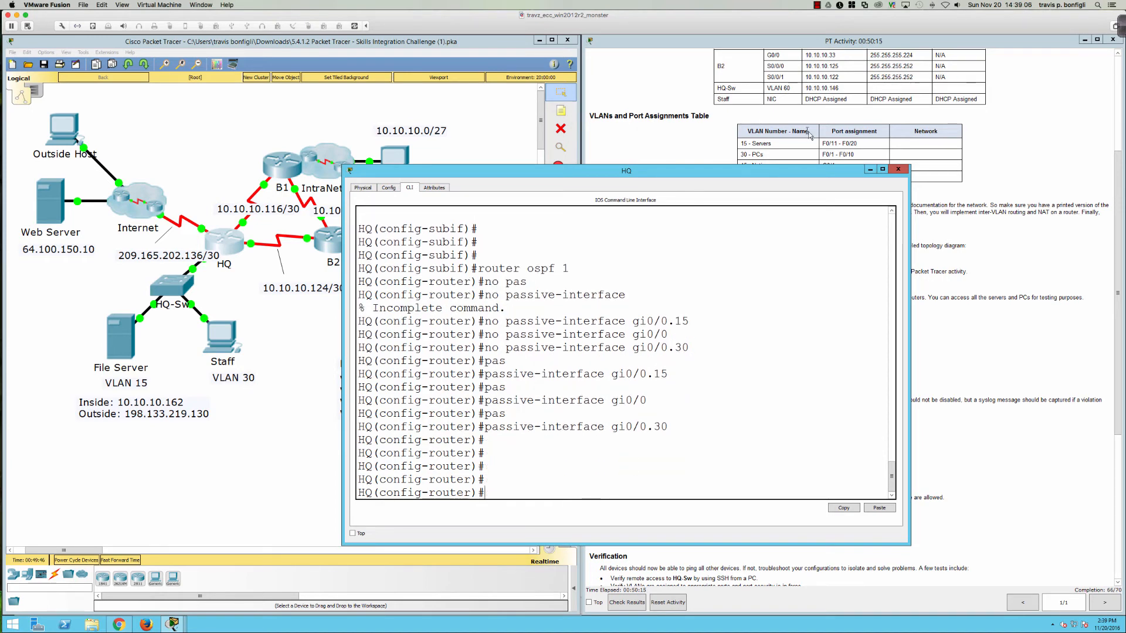
{"action": "left_click", "coordinate": [897, 170]}
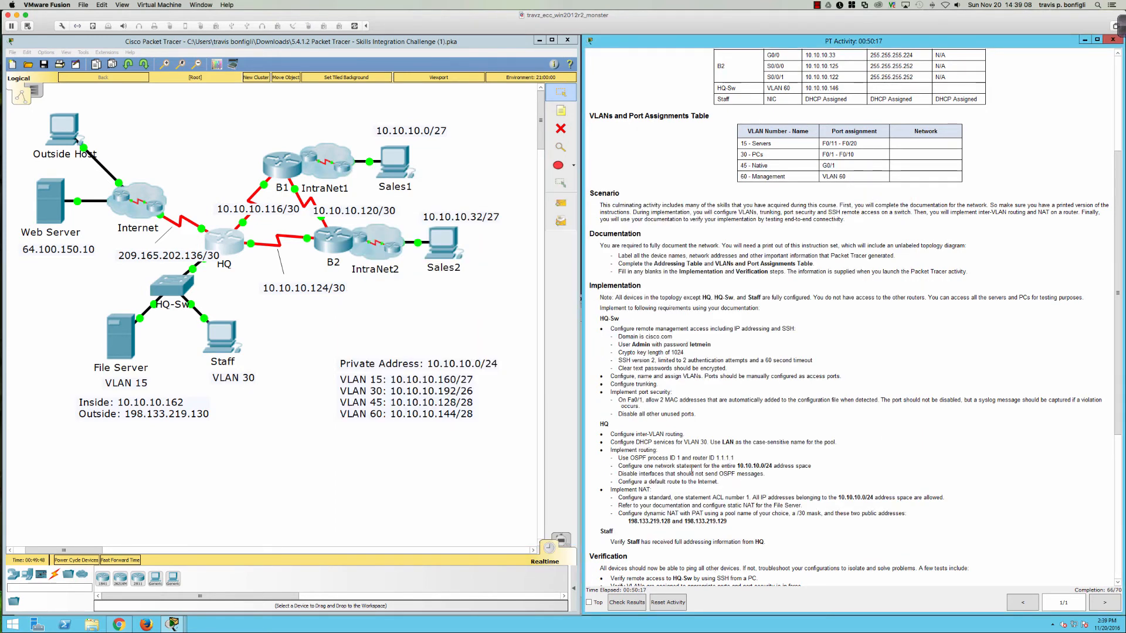
{"action": "scroll", "coordinate": [691, 470], "scroll_direction": "down", "scroll_amount": 5}
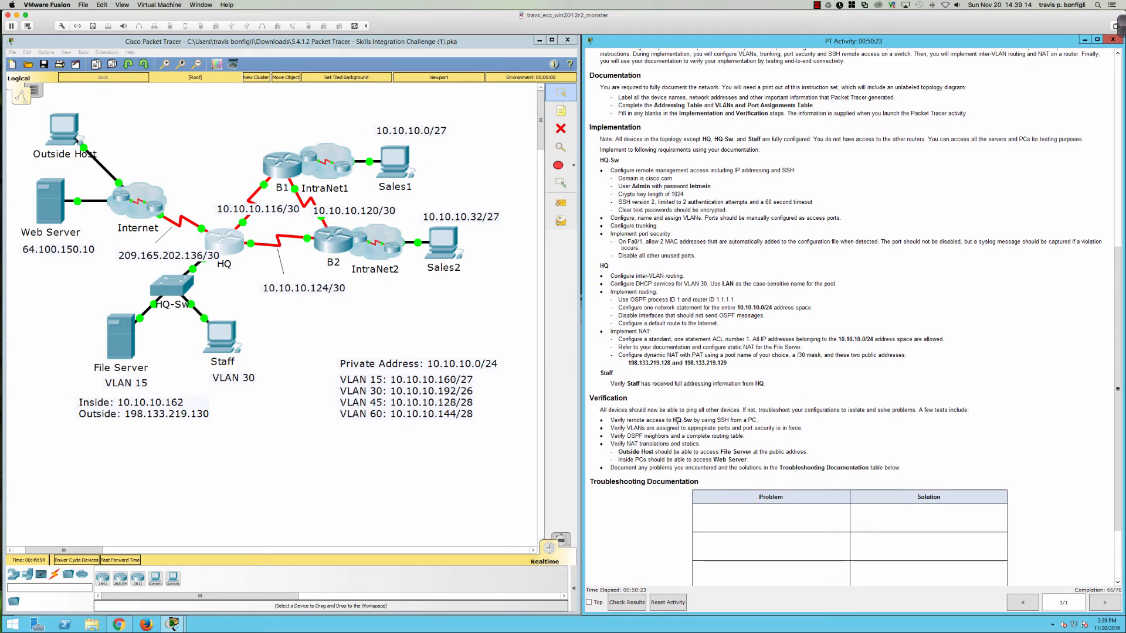
{"action": "scroll", "coordinate": [676, 420], "scroll_direction": "down", "scroll_amount": 2}
{"action": "scroll", "coordinate": [665, 415], "scroll_direction": "down", "scroll_amount": 1}
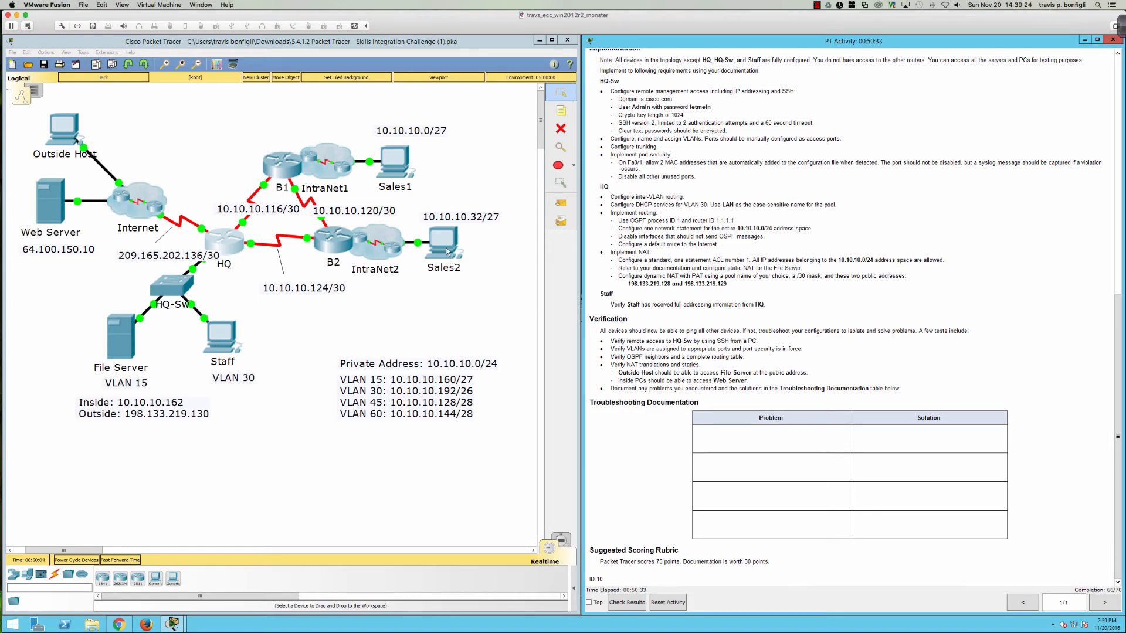
Step: Show Sales2's Desktop applications, after briefly checking its Terminal and Config tabs
{"action": "left_click", "coordinate": [447, 252]}
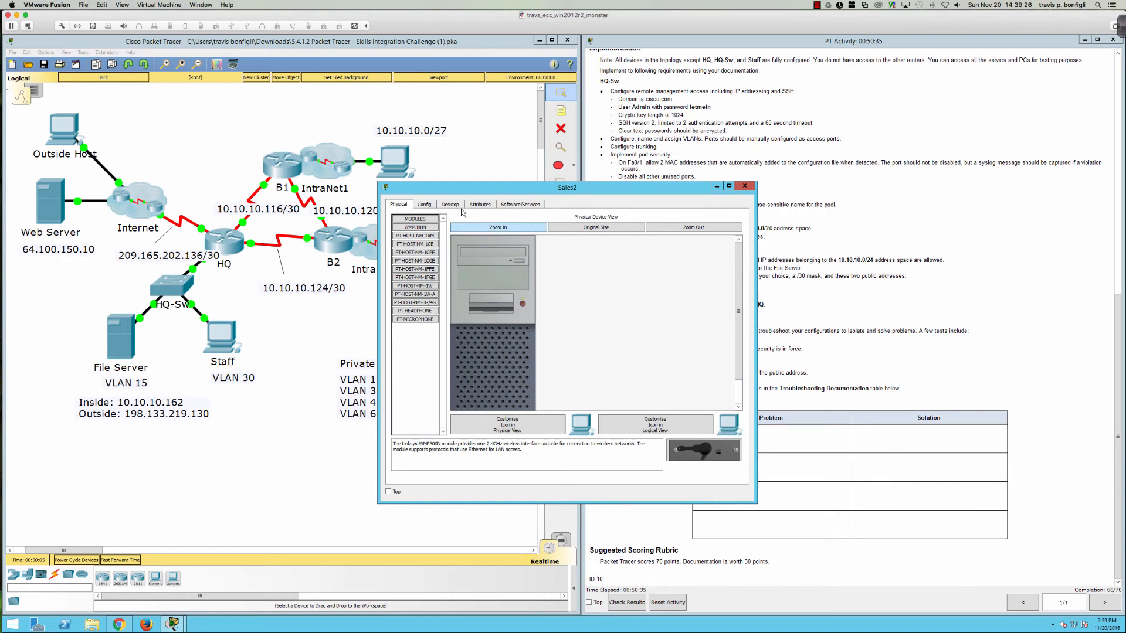
{"action": "left_click", "coordinate": [456, 206]}
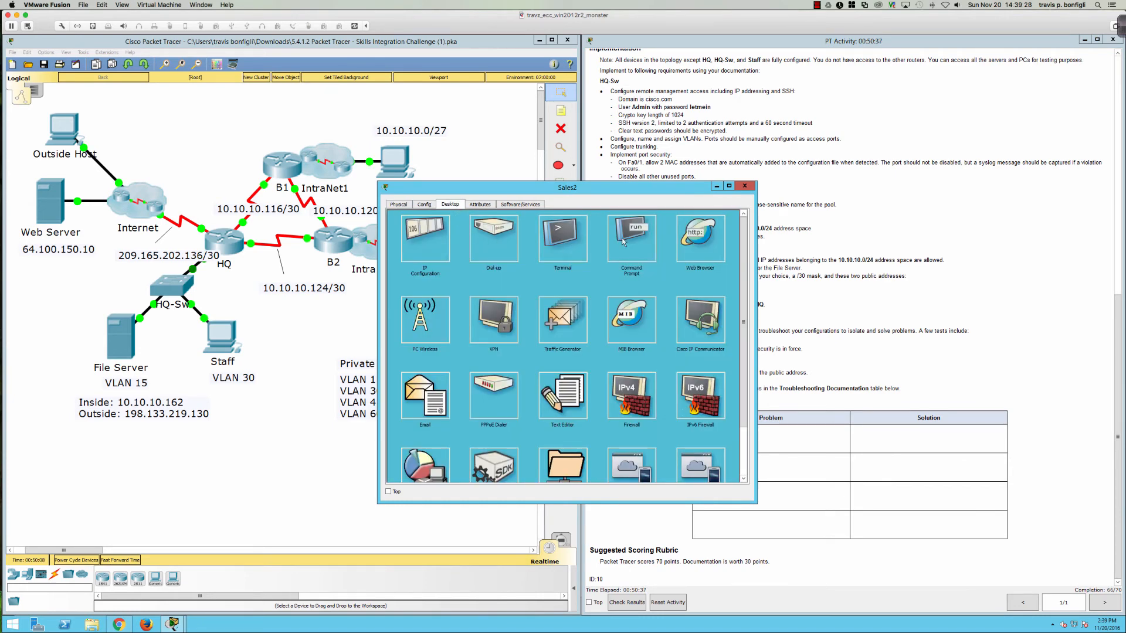
{"action": "left_click", "coordinate": [577, 243]}
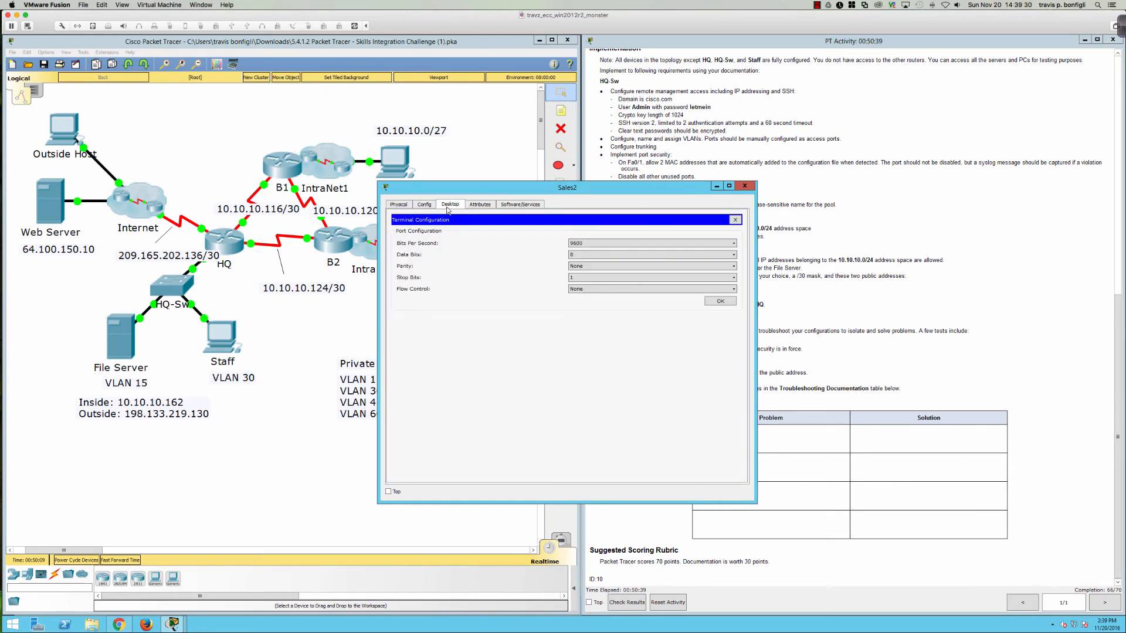
{"action": "left_click", "coordinate": [424, 204]}
{"action": "left_click", "coordinate": [313, 339]}
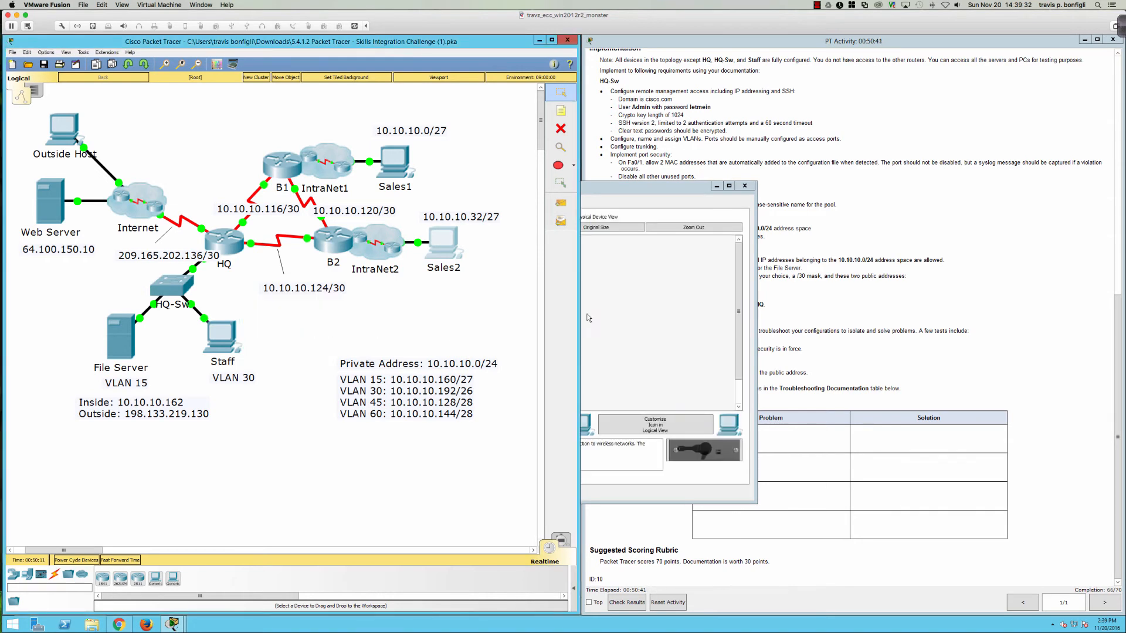
{"action": "left_click", "coordinate": [453, 205]}
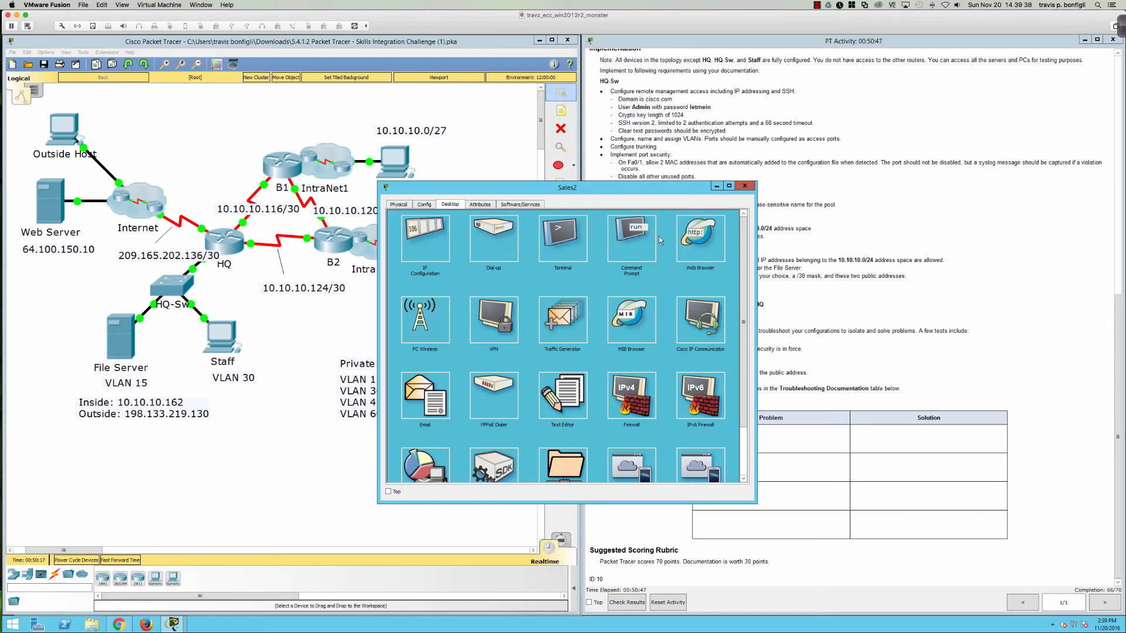
Step: From Sales2's Command Prompt, try 'ssh 10.10.10.146' without a login name
{"action": "left_click", "coordinate": [630, 237]}
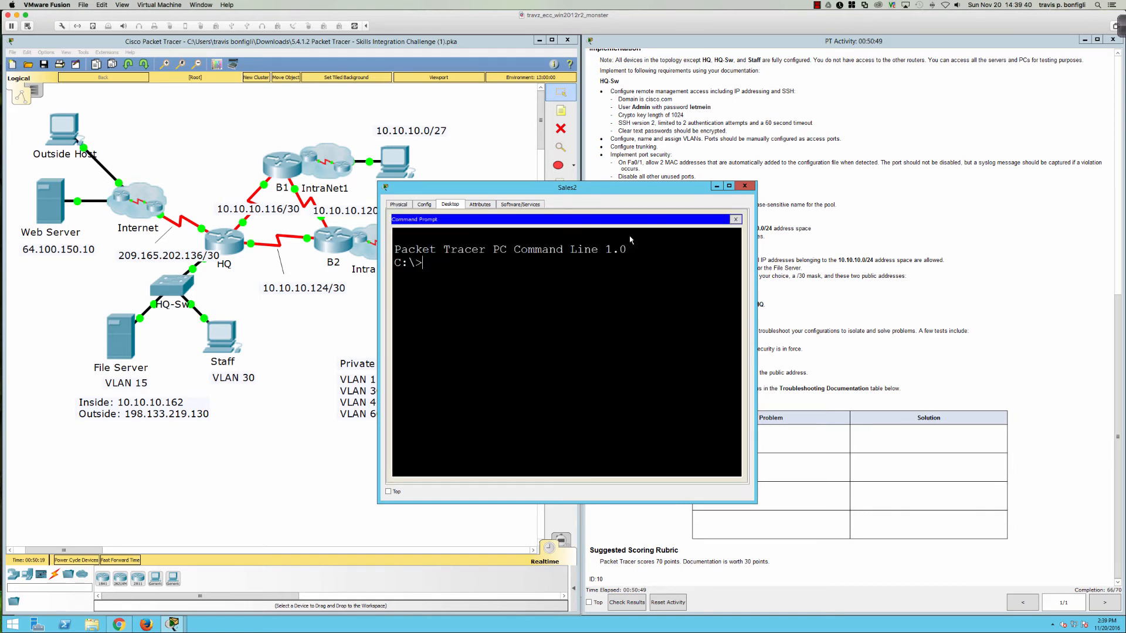
{"action": "type", "text": "ssh 10.10.10."}
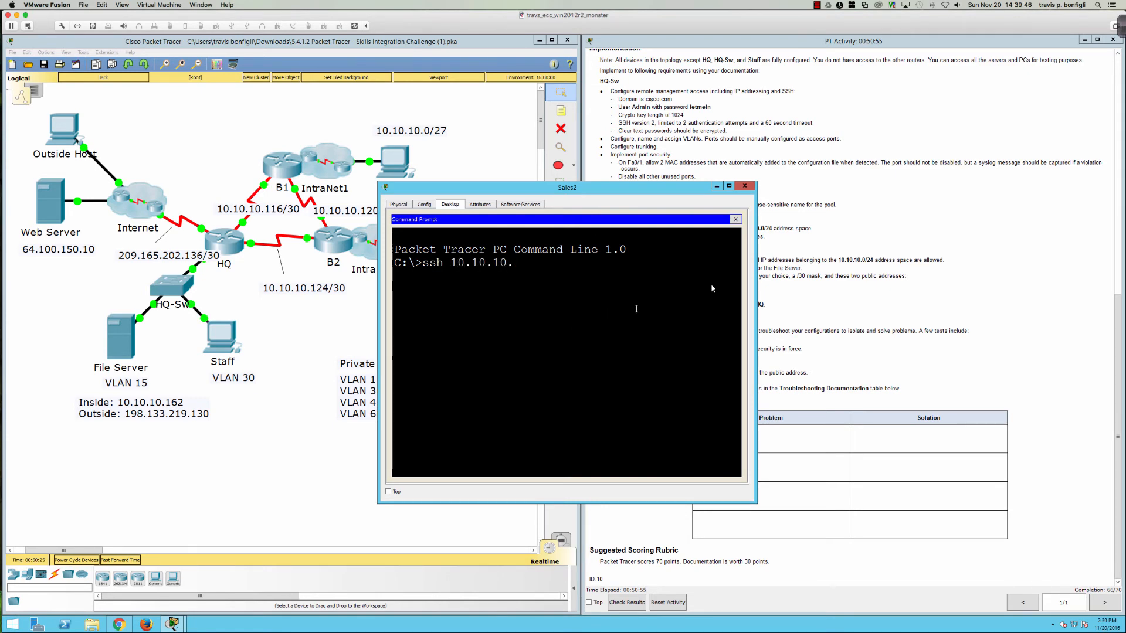
{"action": "scroll", "coordinate": [966, 246], "scroll_direction": "up", "scroll_amount": 10}
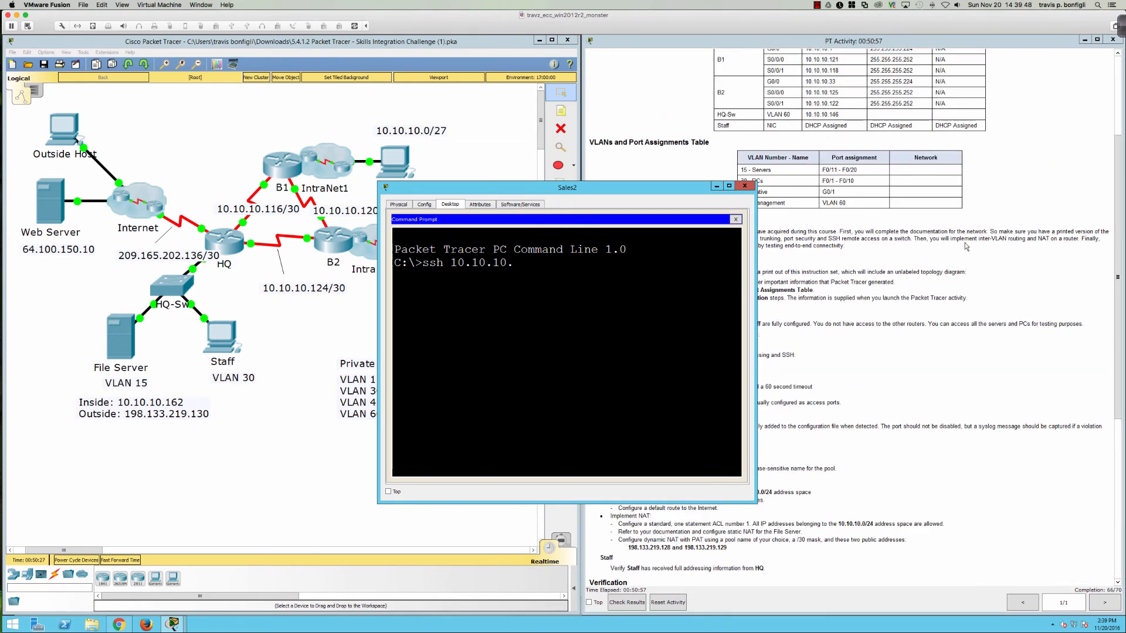
{"action": "scroll", "coordinate": [966, 246], "scroll_direction": "down", "scroll_amount": 9}
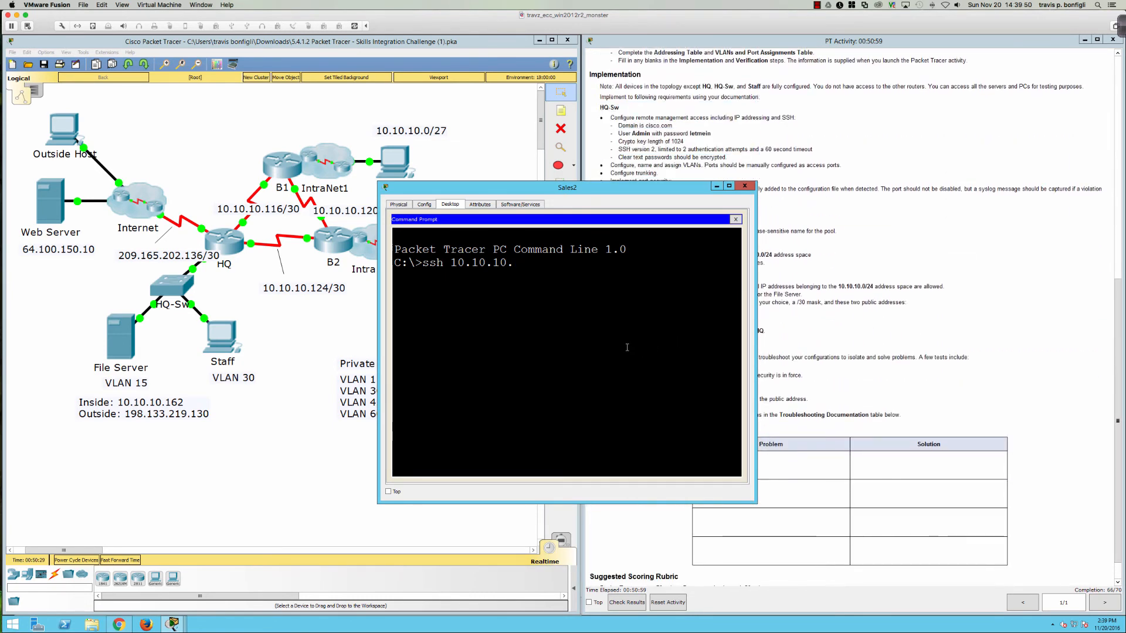
{"action": "type", "text": "146"}
{"action": "key", "text": "Return"}
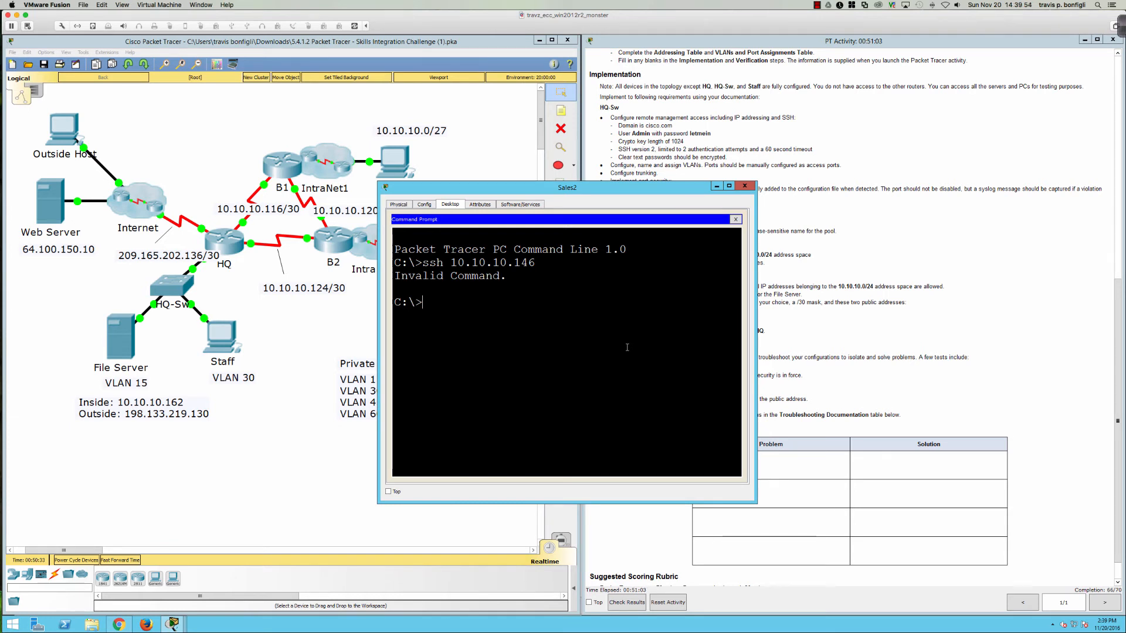
Step: Look up the PC's supported commands and the ssh usage options with help and 'ssh ?'
{"action": "type", "text": "?\\"}
{"action": "key", "text": "BackSpace"}
{"action": "type", "text": "help"}
{"action": "key", "text": "Return"}
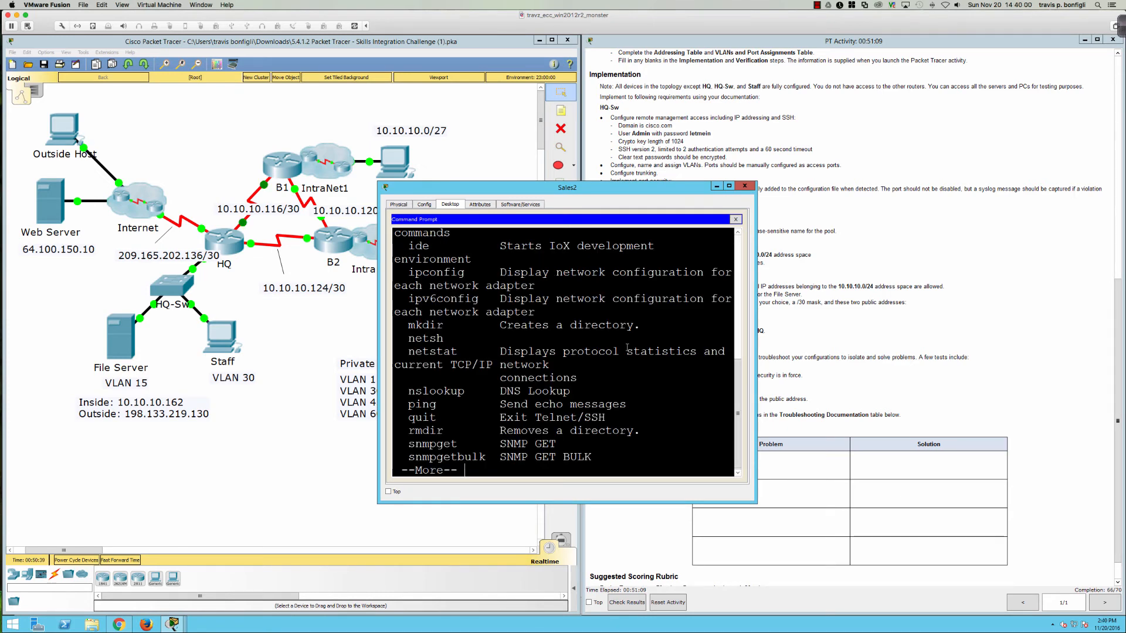
{"action": "key", "text": "space"}
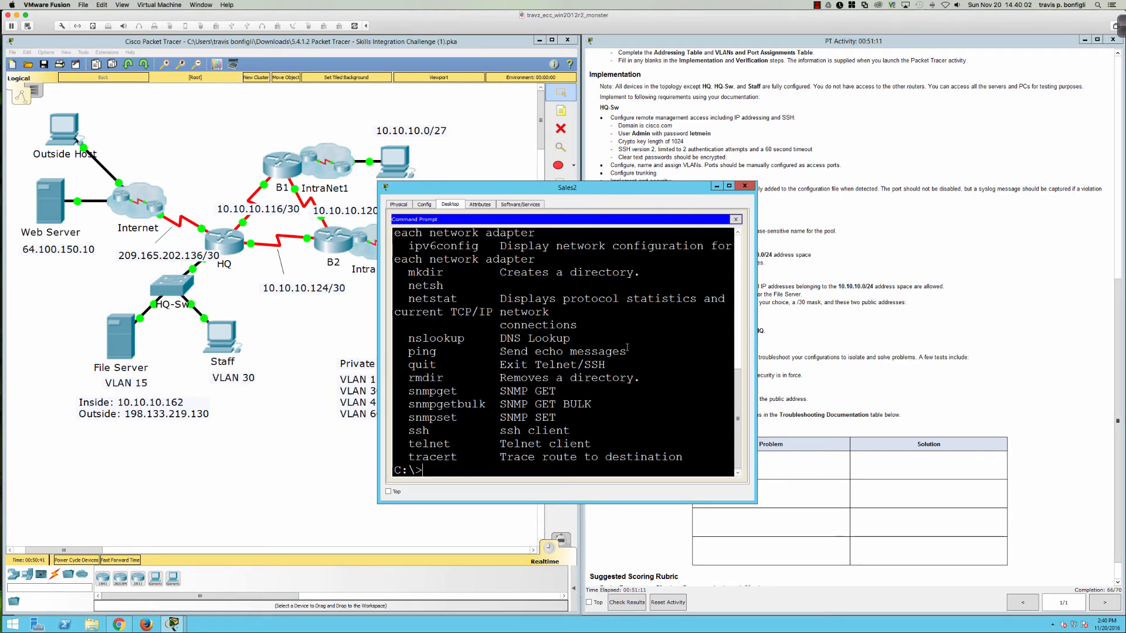
{"action": "type", "text": "help ssh"}
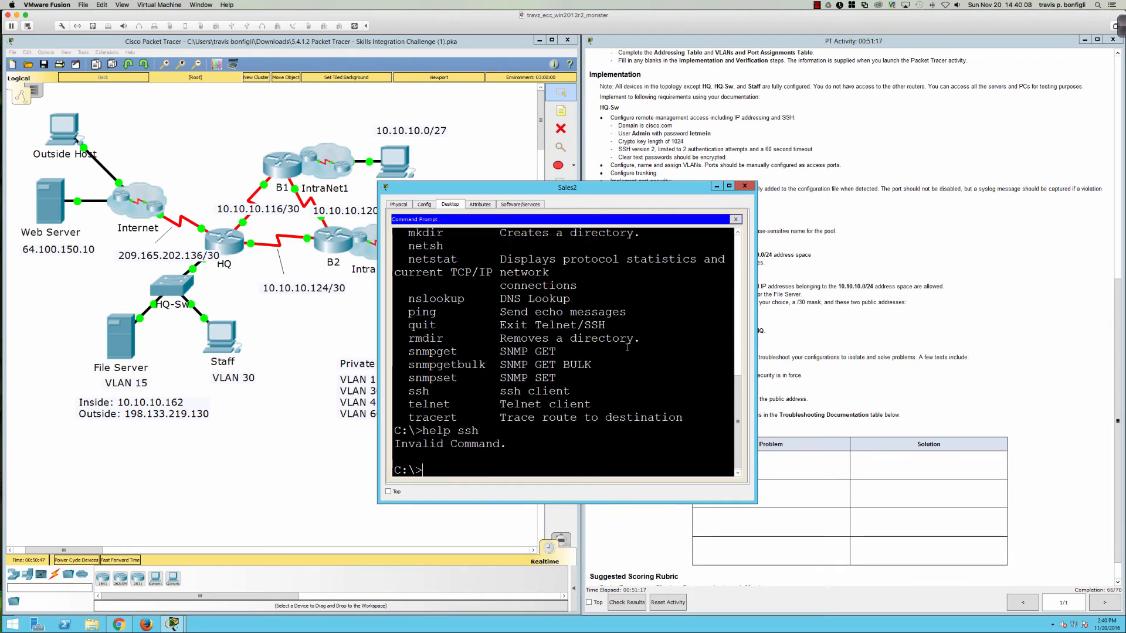
{"action": "key", "text": "Return"}
{"action": "type", "text": "ssh ?"}
{"action": "key", "text": "Return"}
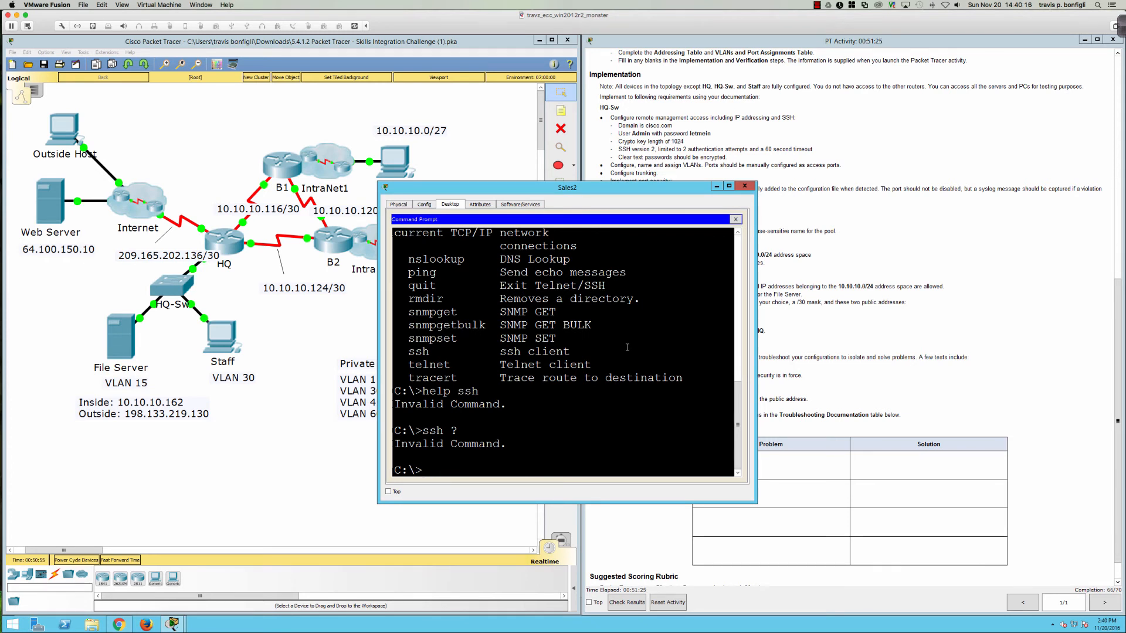
Step: Run 'ssh -l Admin 10.10.10.146', which times out, and start typing a ping to it
{"action": "type", "text": "ssh -l"}
{"action": "key", "text": "BackSpace"}
{"action": "type", "text": "l Admin"}
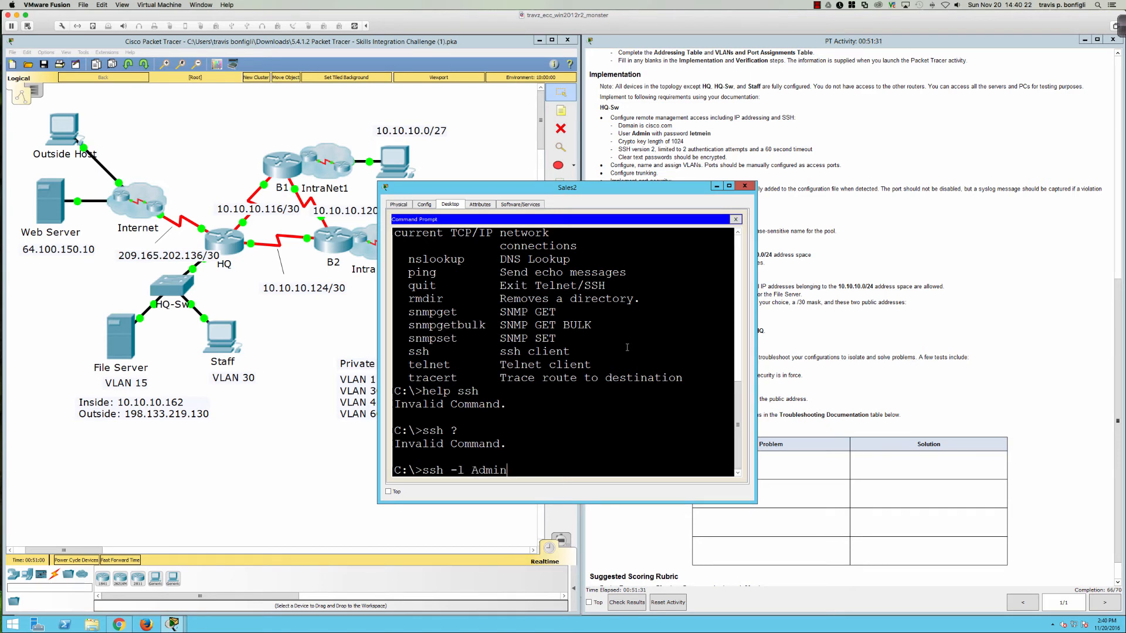
{"action": "type", "text": " 10.10.10.146"}
{"action": "key", "text": "Return"}
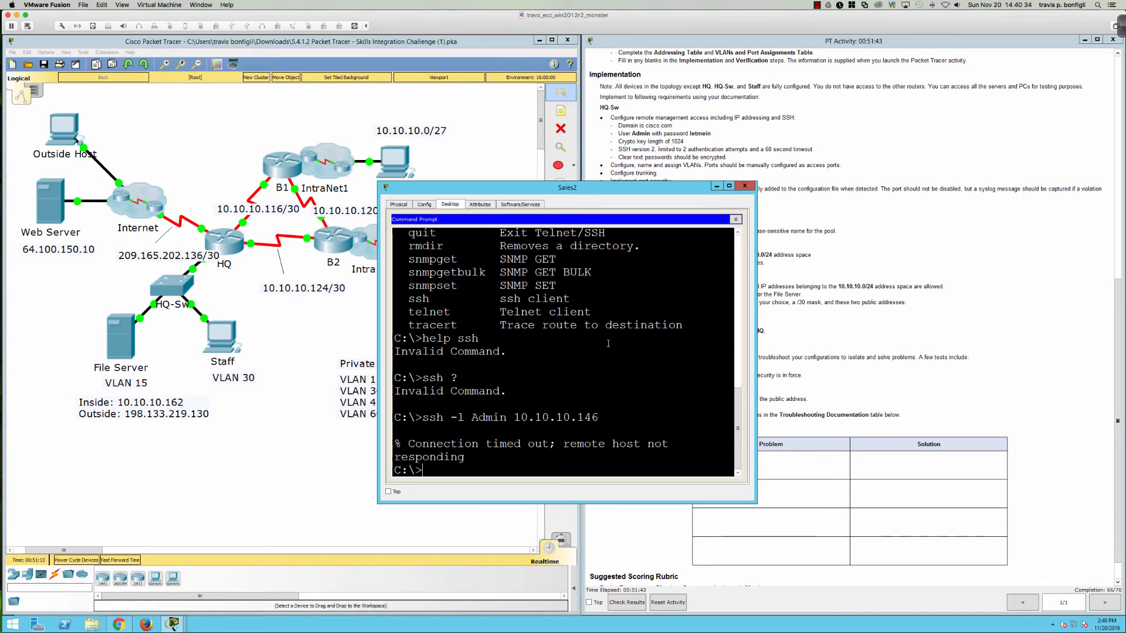
{"action": "type", "text": "ping 10.10.10.1"}
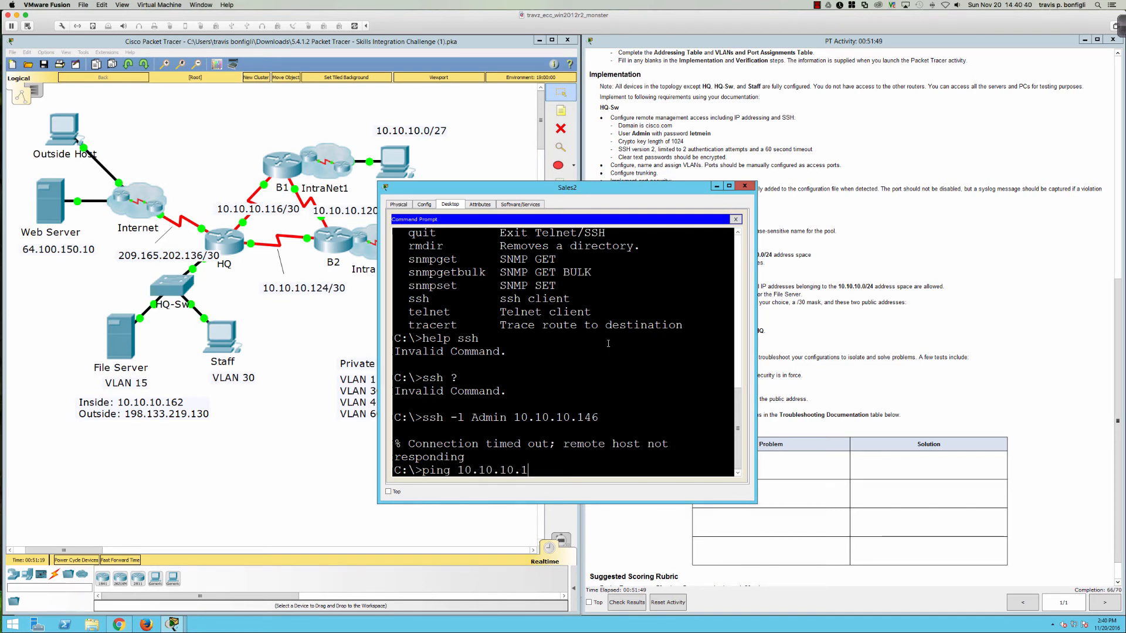
{"action": "type", "text": "46"}
Step: Ping 10.10.10.146 from Sales2, losing all 4 packets, and check the activity's Addressing Table
{"action": "key", "text": "Return"}
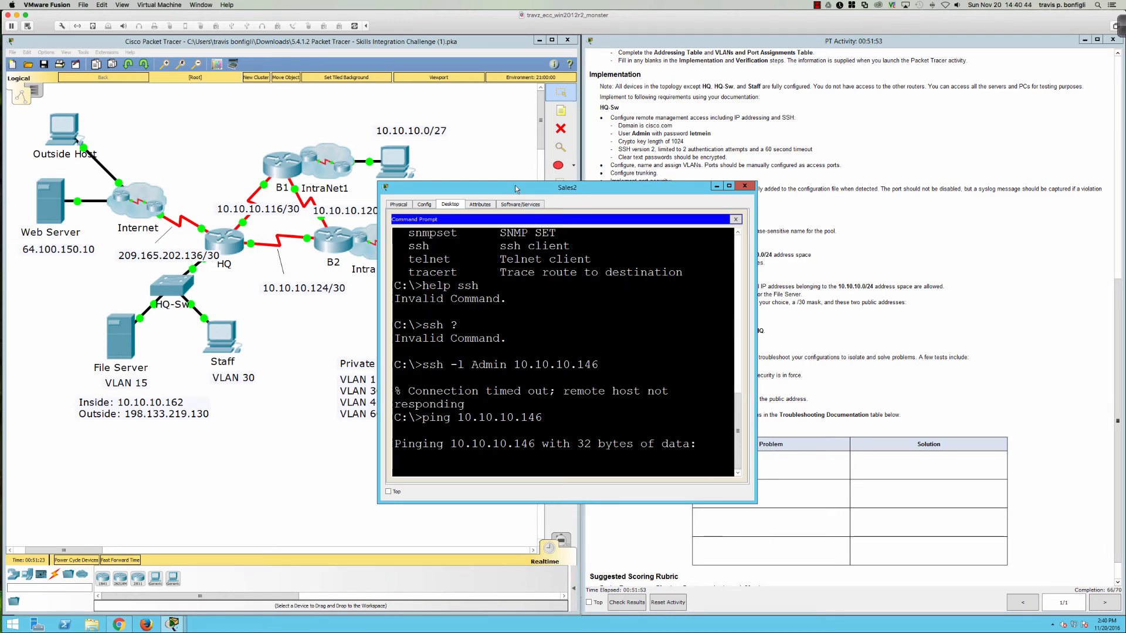
{"action": "left_click_drag", "start_coordinate": [515, 190], "coordinate": [580, 218]}
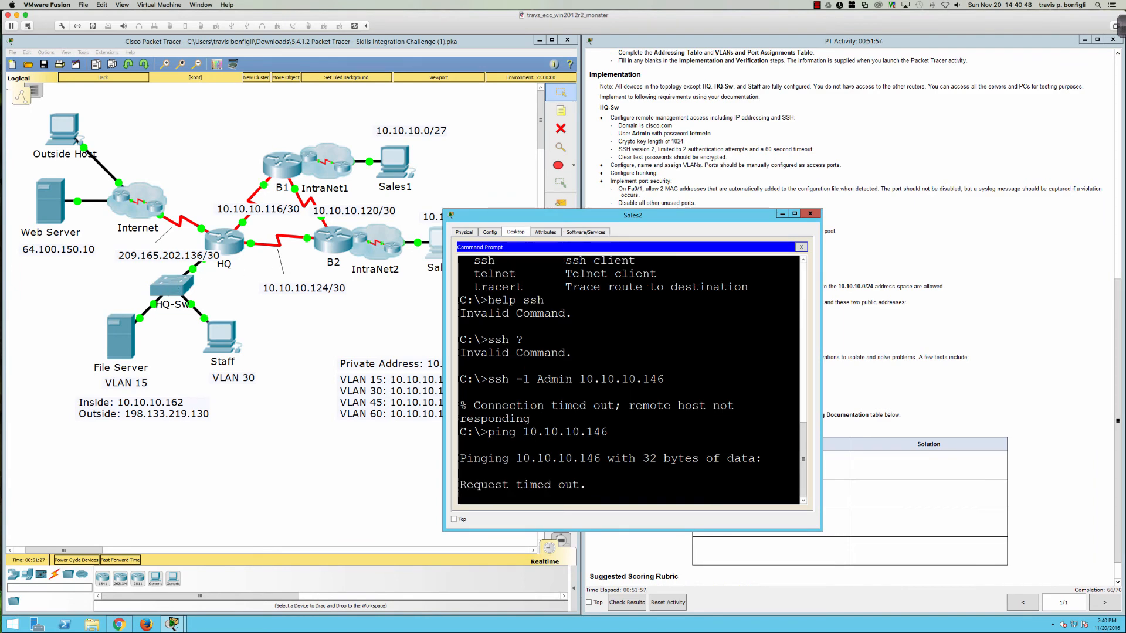
{"action": "left_click", "coordinate": [903, 353]}
{"action": "scroll", "coordinate": [879, 356], "scroll_direction": "up", "scroll_amount": 5}
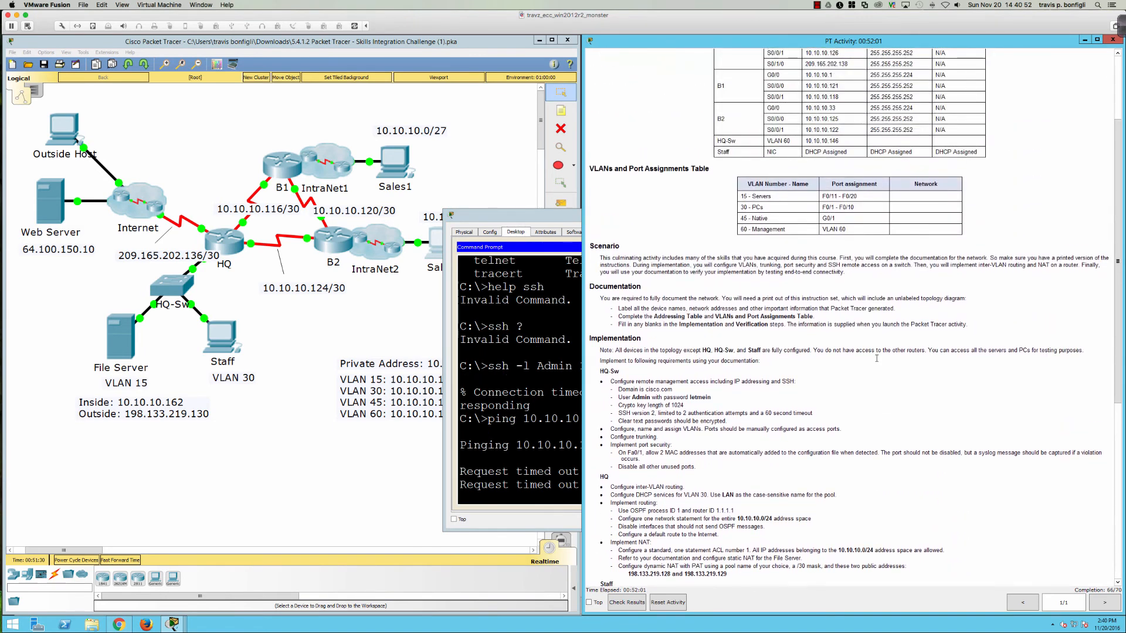
{"action": "scroll", "coordinate": [877, 358], "scroll_direction": "up", "scroll_amount": 3}
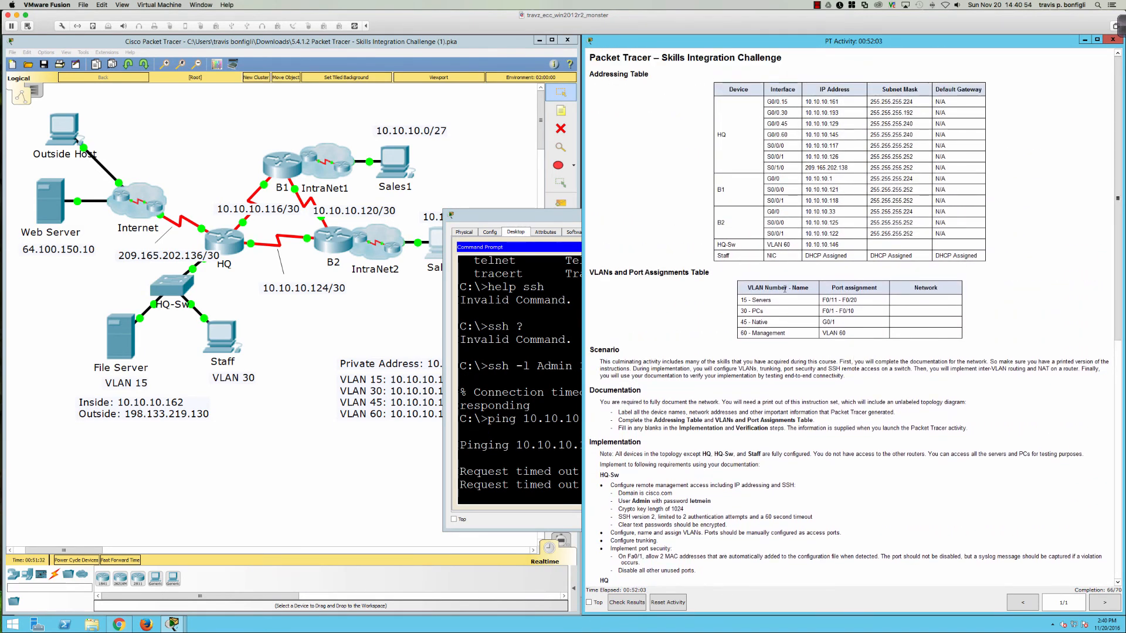
{"action": "left_click", "coordinate": [479, 439]}
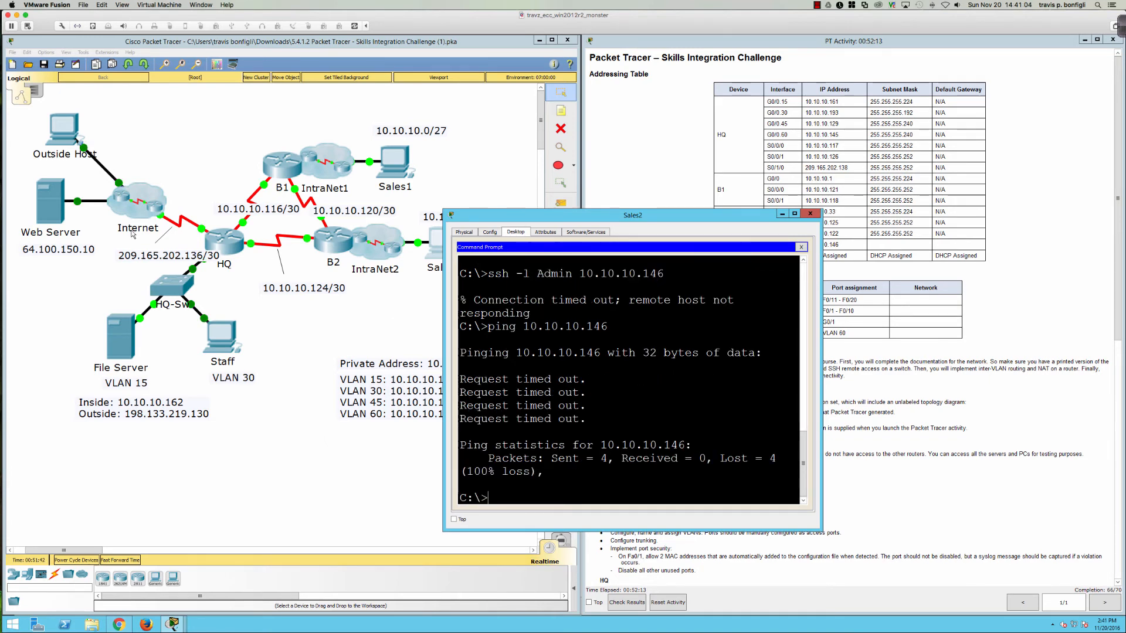
Step: On HQ-Sw's CLI, enter privileged mode and run 'sh run'
{"action": "left_click", "coordinate": [168, 286]}
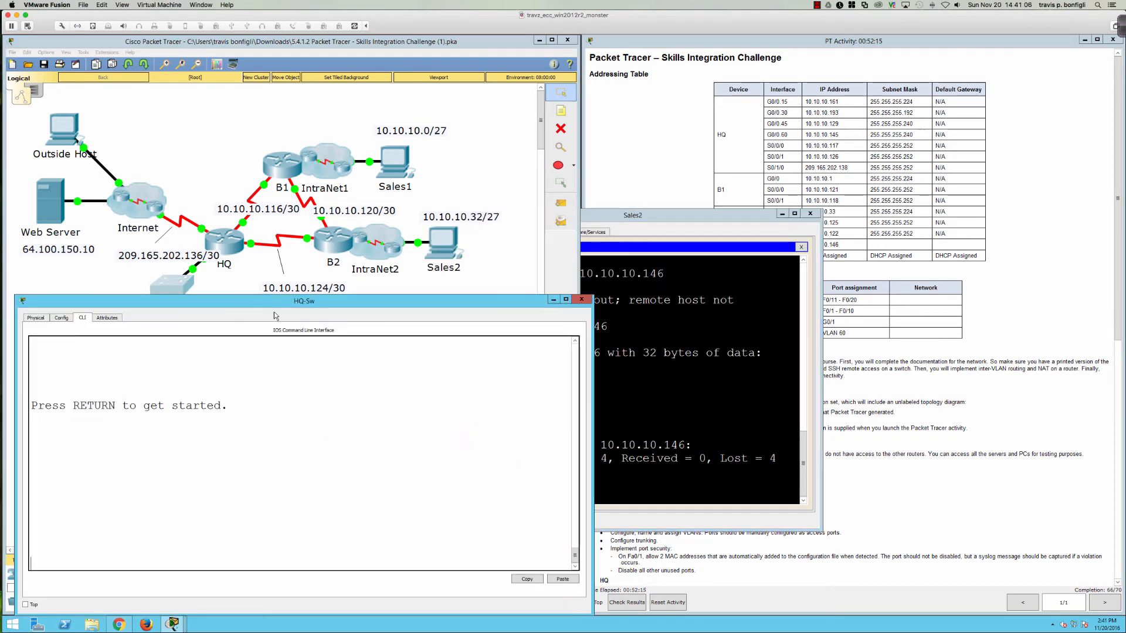
{"action": "key", "text": "Return"}
{"action": "key", "text": "Return"}
{"action": "key", "text": "Return"}
{"action": "key", "text": "Return"}
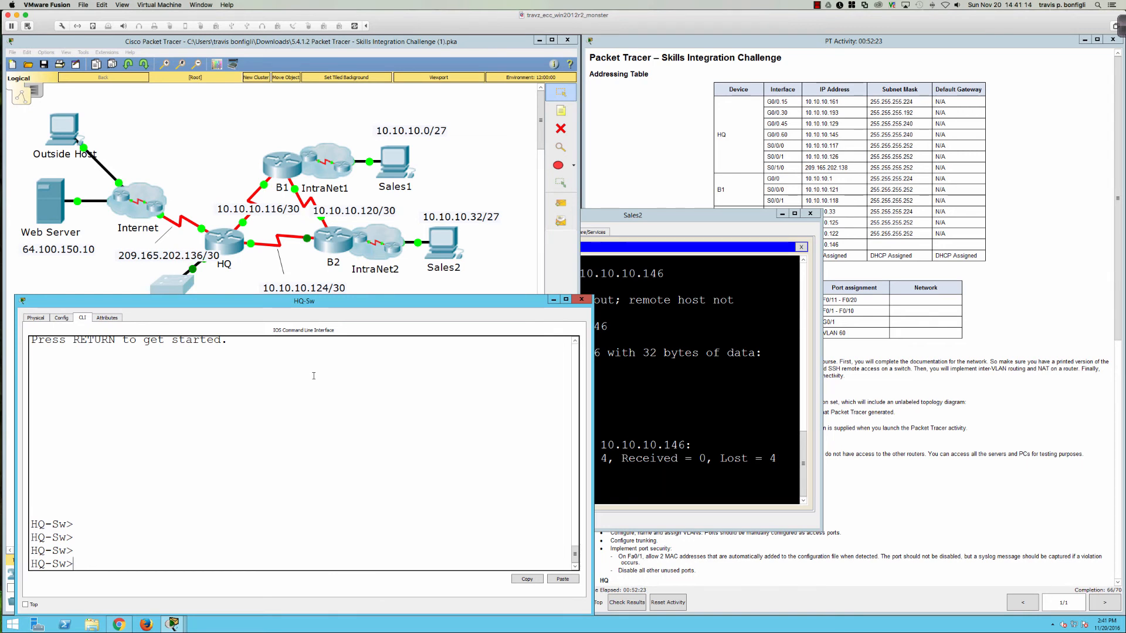
{"action": "key", "text": "Return"}
{"action": "key", "text": "Return"}
{"action": "type", "text": "en"}
{"action": "key", "text": "Return"}
{"action": "key", "text": "Return"}
{"action": "key", "text": "Return"}
{"action": "key", "text": "Return"}
{"action": "key", "text": "Return"}
{"action": "key", "text": "Return"}
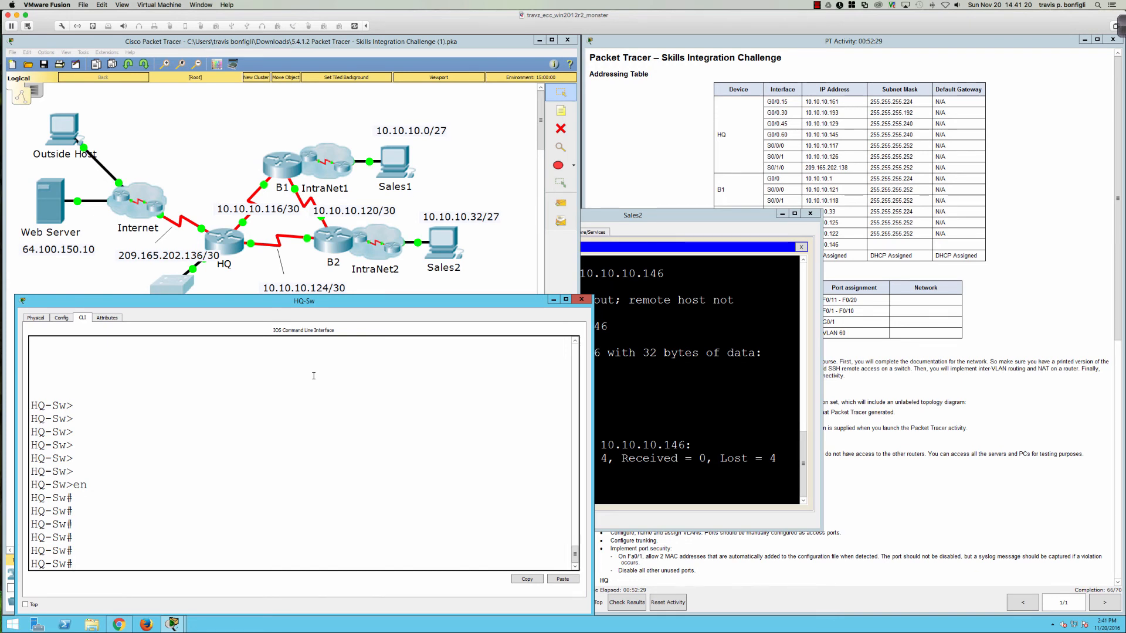
{"action": "key", "text": "Return"}
{"action": "key", "text": "Return"}
{"action": "key", "text": "Return"}
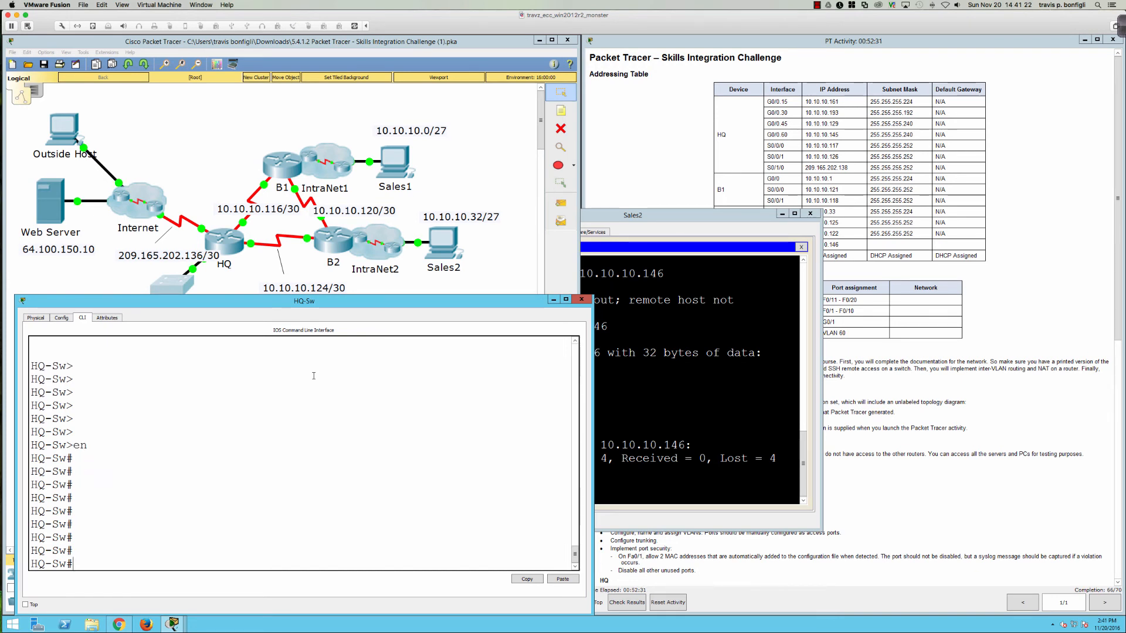
{"action": "type", "text": "sh run"}
{"action": "key", "text": "Return"}
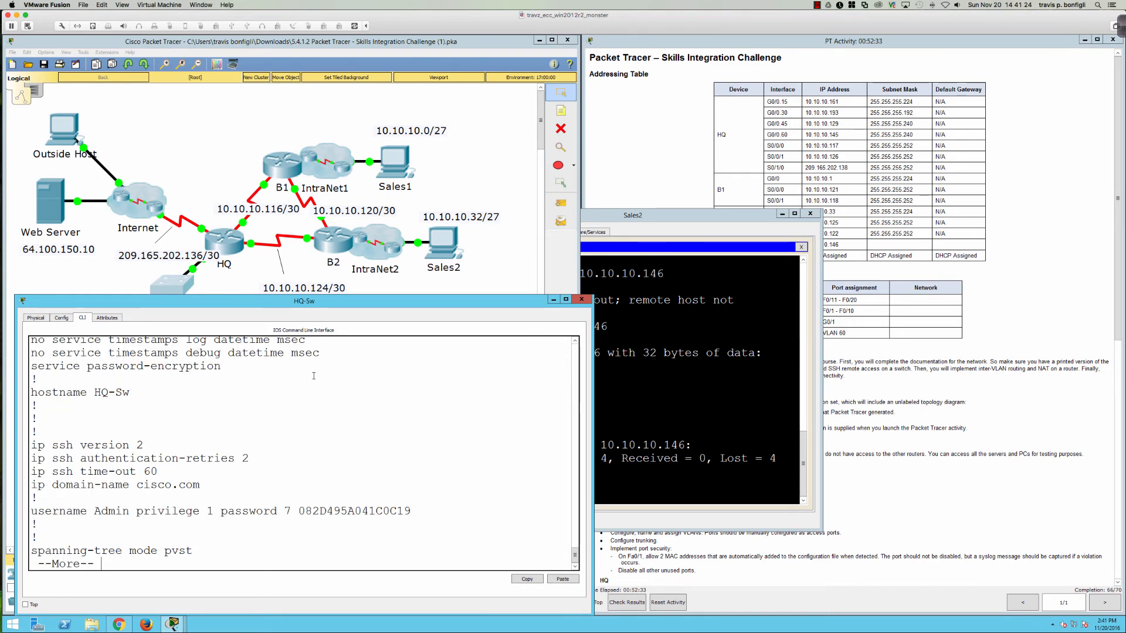
Step: Page through the configuration to its end, showing Vlan60 at 10.10.10.146 and vty login lines
{"action": "key", "text": "Return"}
{"action": "key", "text": "Return"}
{"action": "key", "text": "Return"}
{"action": "key", "text": "Return"}
{"action": "key", "text": "Return"}
{"action": "key", "text": "Return"}
{"action": "key", "text": "Return"}
{"action": "key", "text": "Return"}
{"action": "key", "text": "Return"}
{"action": "key", "text": "Return"}
{"action": "key", "text": "Return"}
{"action": "key", "text": "Return"}
{"action": "key", "text": "Return"}
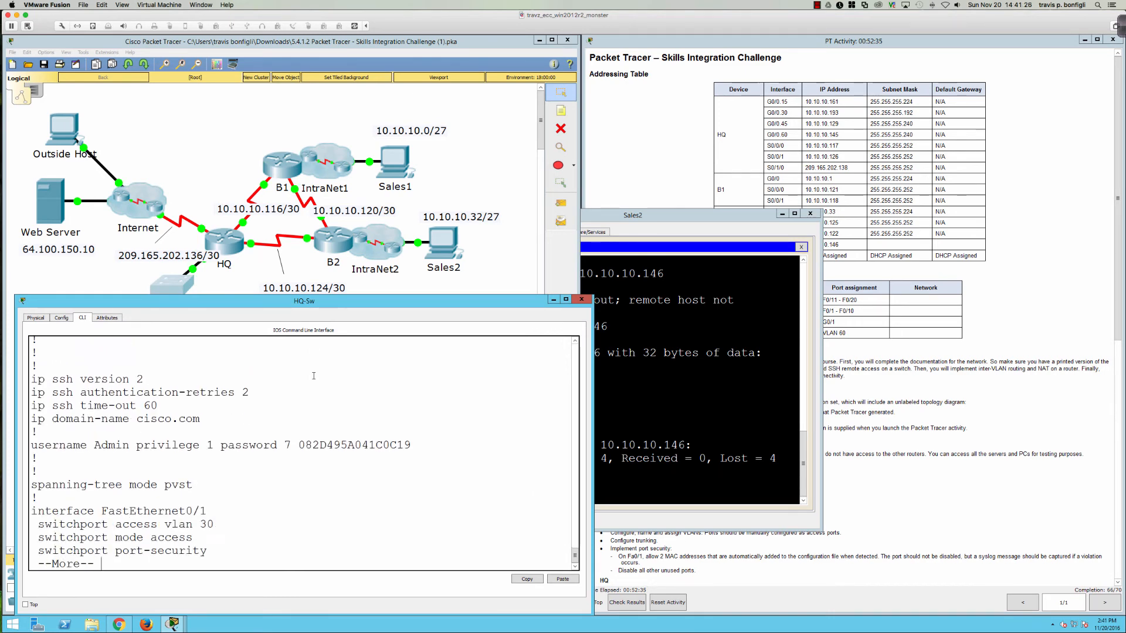
{"action": "key", "text": "Return"}
{"action": "key", "text": "Return"}
{"action": "key", "text": "Return"}
{"action": "key", "text": "Return"}
{"action": "key", "text": "Return"}
{"action": "key", "text": "Return"}
{"action": "key", "text": "Return"}
{"action": "key", "text": "Return"}
{"action": "key", "text": "Return"}
{"action": "key", "text": "Return"}
{"action": "key", "text": "Return"}
{"action": "key", "text": "Return"}
{"action": "key", "text": "Return"}
{"action": "key", "text": "Return"}
{"action": "key", "text": "Return"}
{"action": "key", "text": "Return"}
{"action": "key", "text": "Return"}
{"action": "key", "text": "Return"}
{"action": "key", "text": "Return"}
{"action": "key", "text": "Return"}
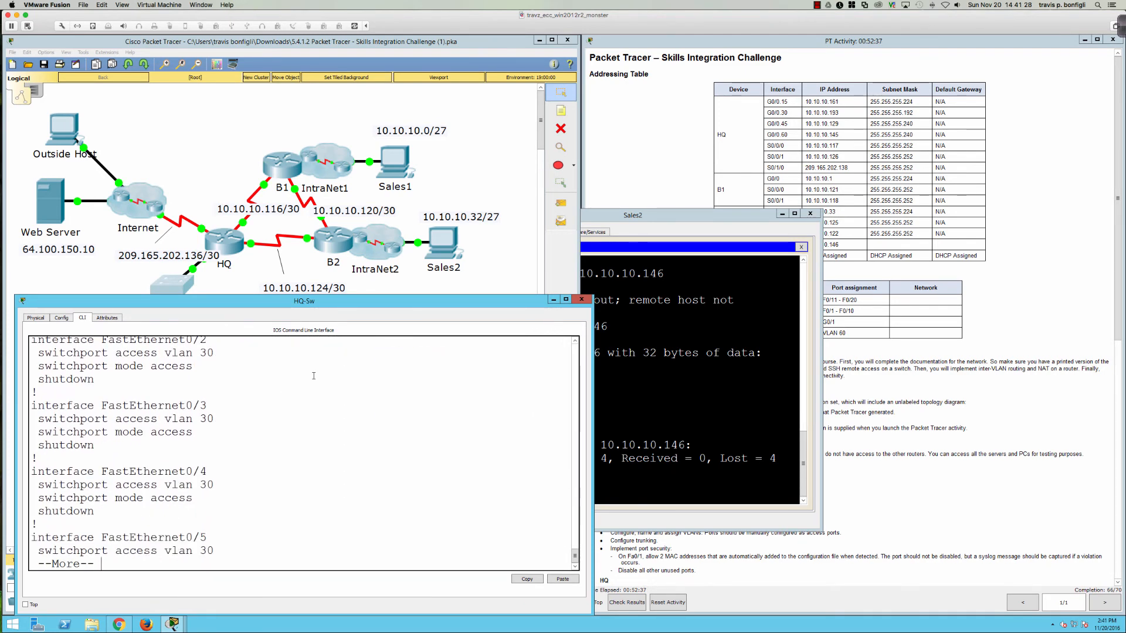
{"action": "key", "text": "Return"}
{"action": "key", "text": "Return"}
{"action": "key", "text": "Return"}
{"action": "key", "text": "Return"}
{"action": "key", "text": "Return"}
{"action": "key", "text": "Return"}
{"action": "key", "text": "Return"}
{"action": "key", "text": "Return"}
{"action": "key", "text": "Return"}
{"action": "key", "text": "Return"}
{"action": "key", "text": "Return"}
{"action": "key", "text": "Return"}
{"action": "key", "text": "Return"}
{"action": "key", "text": "Return"}
{"action": "key", "text": "Return"}
{"action": "key", "text": "Return"}
{"action": "key", "text": "Return"}
{"action": "key", "text": "Return"}
{"action": "key", "text": "Return"}
{"action": "key", "text": "Return"}
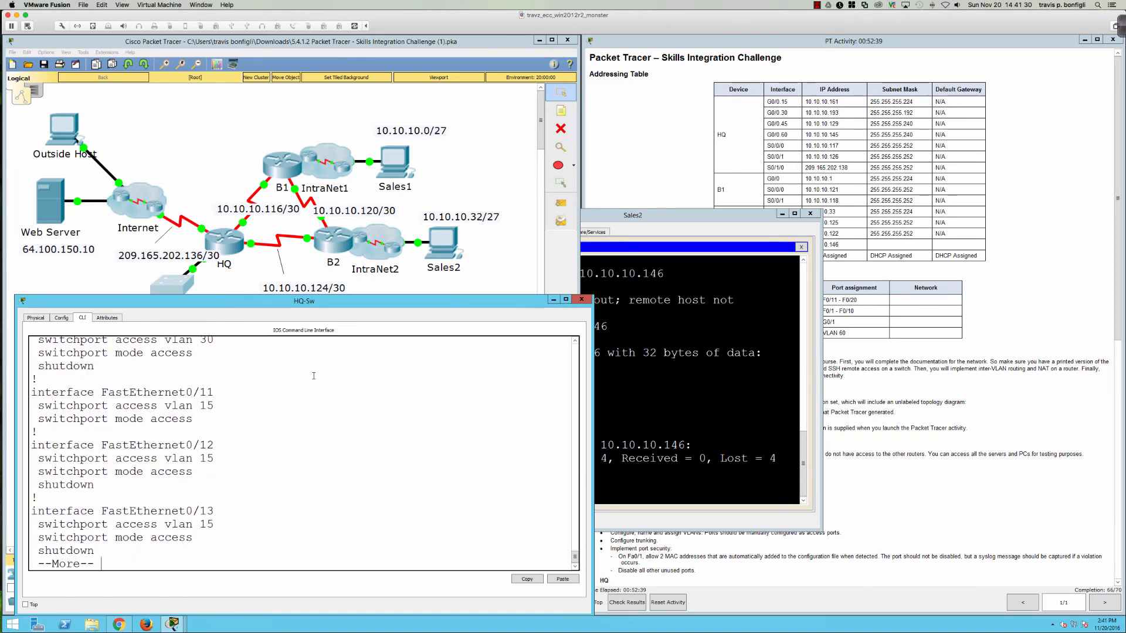
{"action": "key", "text": "Return"}
{"action": "key", "text": "Return"}
{"action": "key", "text": "Return"}
{"action": "key", "text": "Return"}
{"action": "key", "text": "Return"}
{"action": "key", "text": "Return"}
{"action": "key", "text": "Return"}
{"action": "key", "text": "Return"}
{"action": "key", "text": "Return"}
{"action": "key", "text": "Return"}
{"action": "key", "text": "Return"}
{"action": "key", "text": "Return"}
{"action": "key", "text": "Return"}
{"action": "key", "text": "Return"}
{"action": "key", "text": "Return"}
{"action": "key", "text": "Return"}
{"action": "key", "text": "Return"}
{"action": "key", "text": "Return"}
{"action": "key", "text": "Return"}
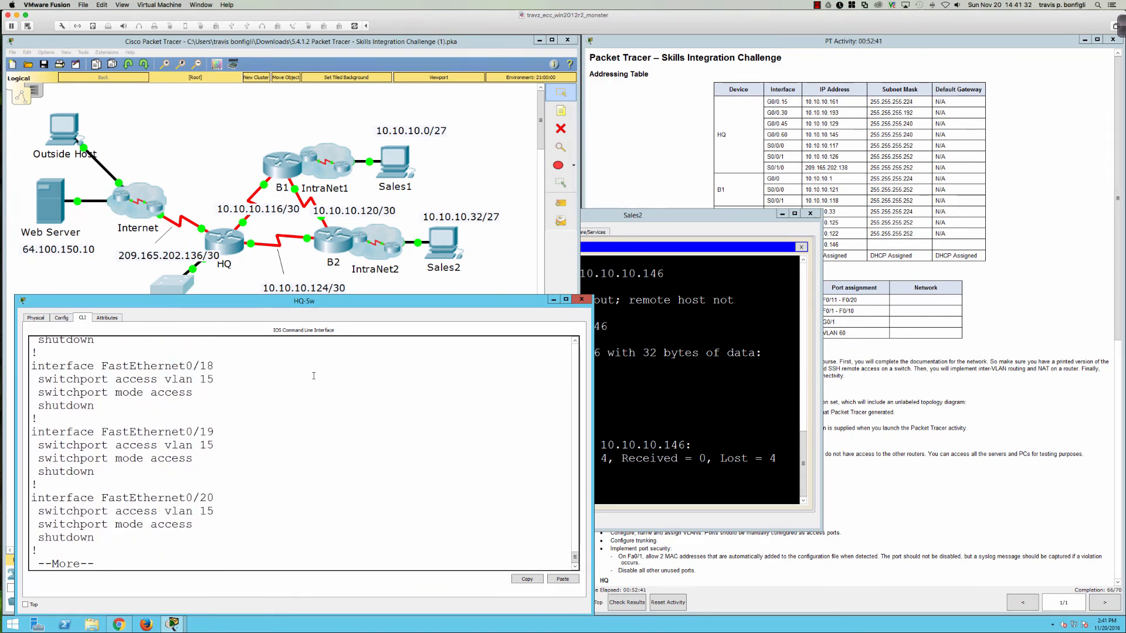
{"action": "key", "text": "Return"}
{"action": "key", "text": "Return"}
{"action": "key", "text": "Return"}
{"action": "key", "text": "Return"}
{"action": "key", "text": "Return"}
{"action": "key", "text": "Return"}
{"action": "key", "text": "Return"}
{"action": "key", "text": "Return"}
{"action": "key", "text": "Return"}
{"action": "key", "text": "Return"}
{"action": "key", "text": "Return"}
{"action": "key", "text": "Return"}
{"action": "key", "text": "Return"}
{"action": "key", "text": "Return"}
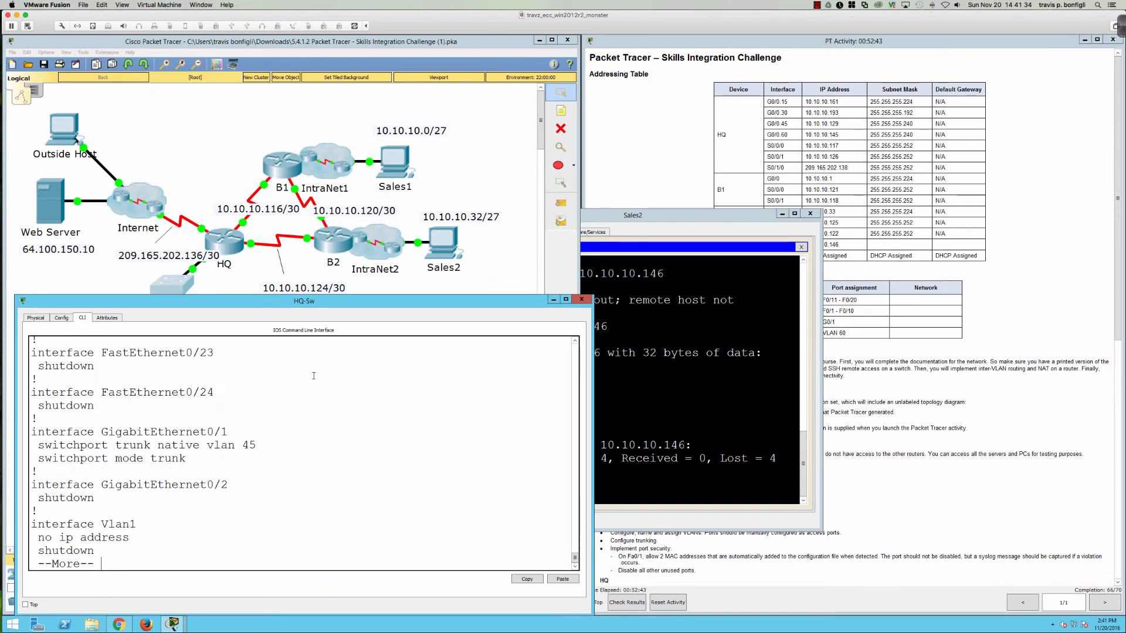
{"action": "key", "text": "Return"}
{"action": "key", "text": "Return"}
{"action": "key", "text": "Return"}
{"action": "key", "text": "Return"}
{"action": "key", "text": "Return"}
{"action": "key", "text": "Return"}
{"action": "key", "text": "Return"}
{"action": "key", "text": "Return"}
{"action": "key", "text": "Return"}
{"action": "key", "text": "Return"}
{"action": "key", "text": "Return"}
{"action": "key", "text": "Return"}
{"action": "key", "text": "Return"}
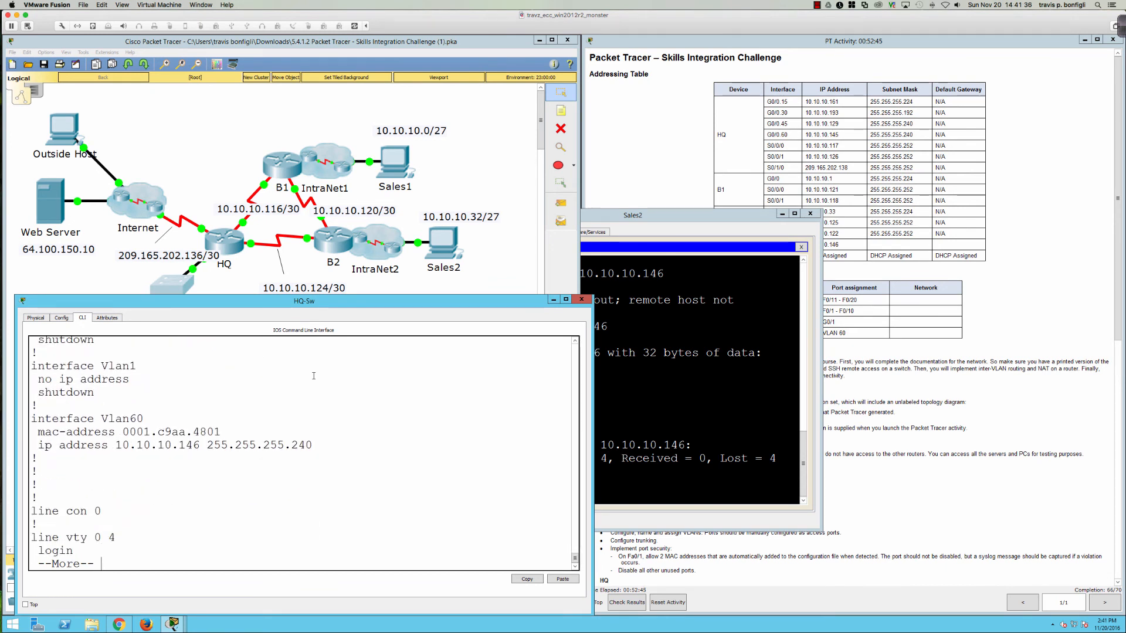
{"action": "key", "text": "Return"}
{"action": "key", "text": "Return"}
{"action": "key", "text": "Return"}
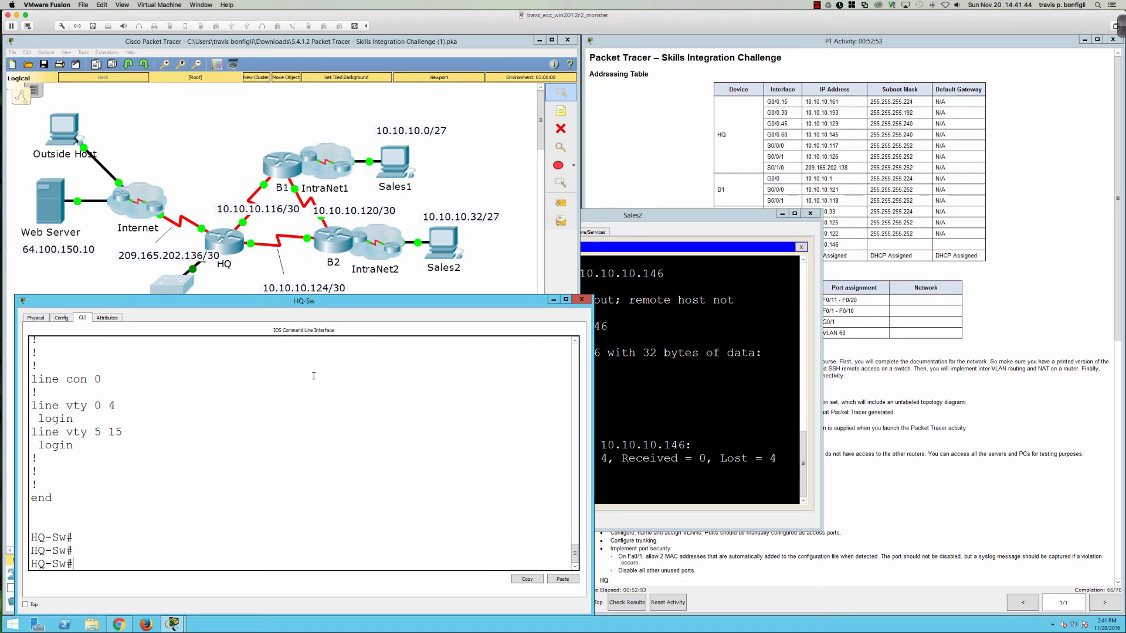
Step: Close Sales2 and review Sales1's IP Configuration
{"action": "type", "text": "ping 10.10.10."}
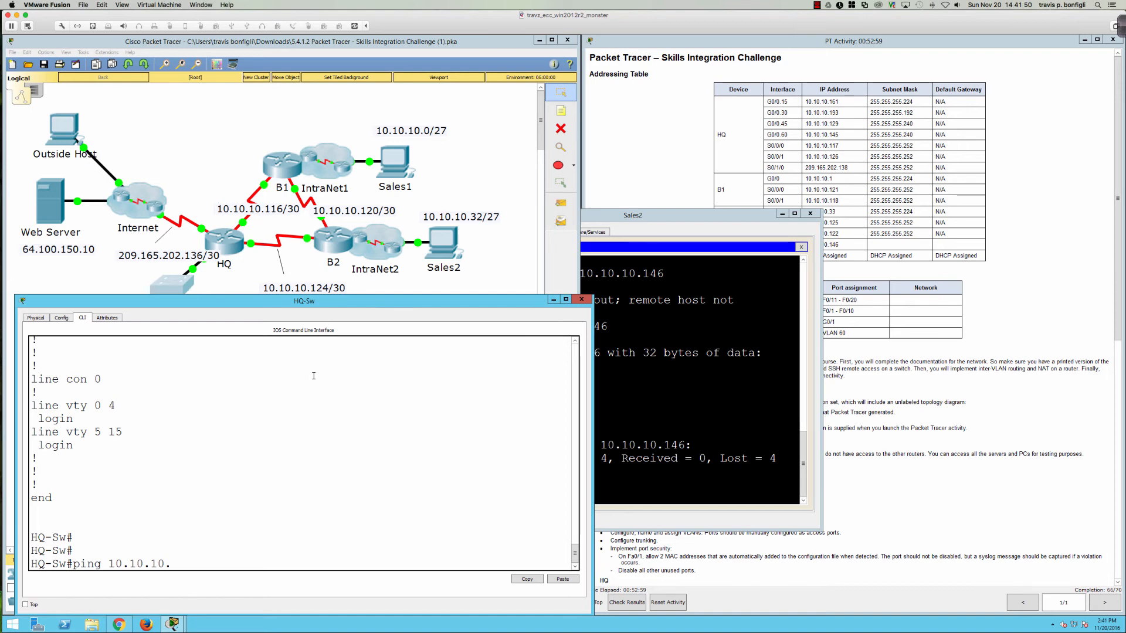
{"action": "left_click", "coordinate": [809, 214]}
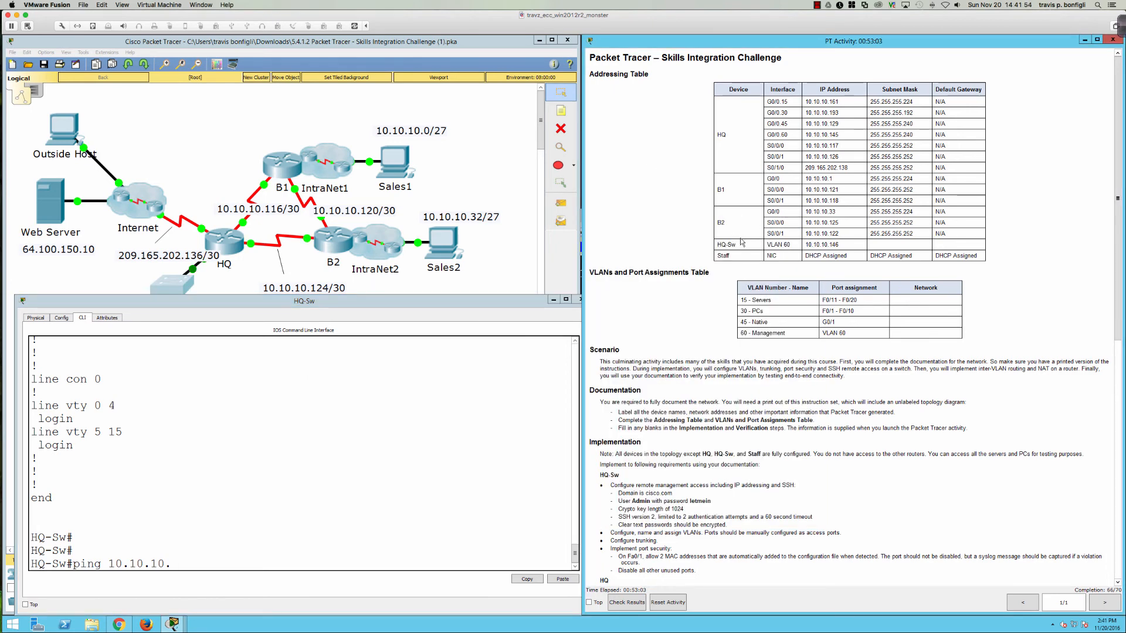
{"action": "left_click", "coordinate": [397, 164]}
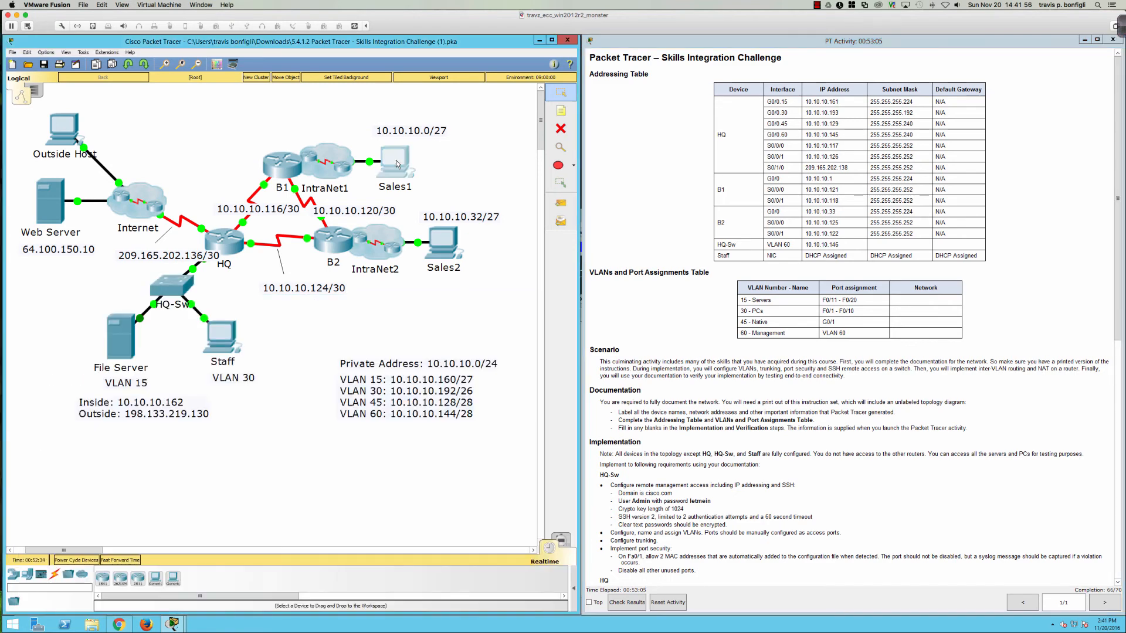
{"action": "left_click", "coordinate": [449, 204]}
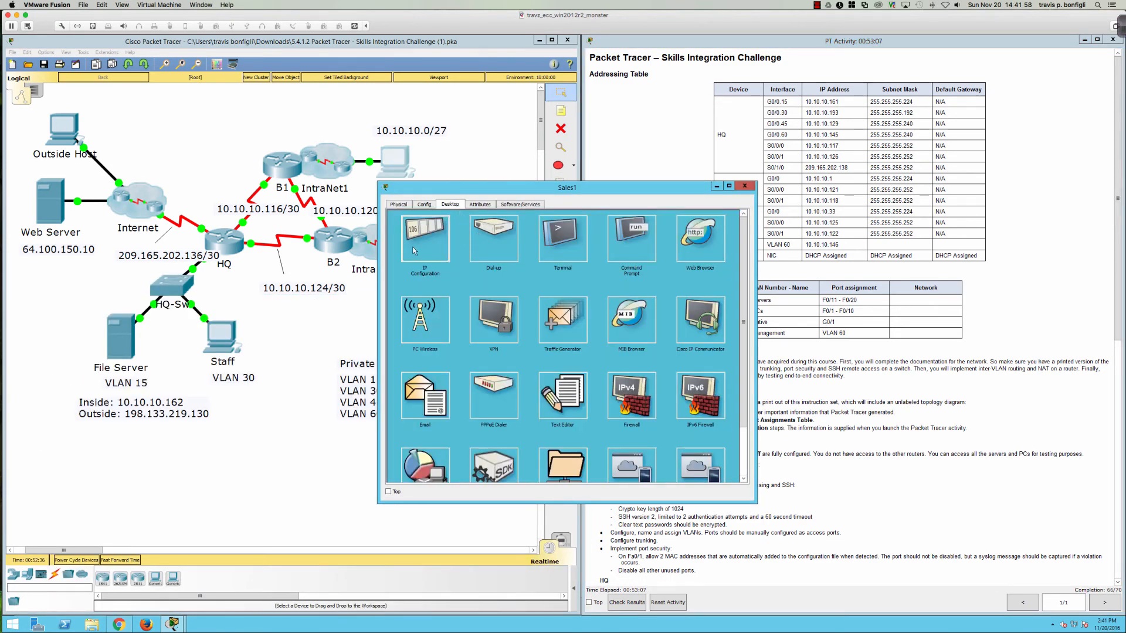
{"action": "left_click", "coordinate": [425, 236]}
{"action": "left_click", "coordinate": [744, 186]}
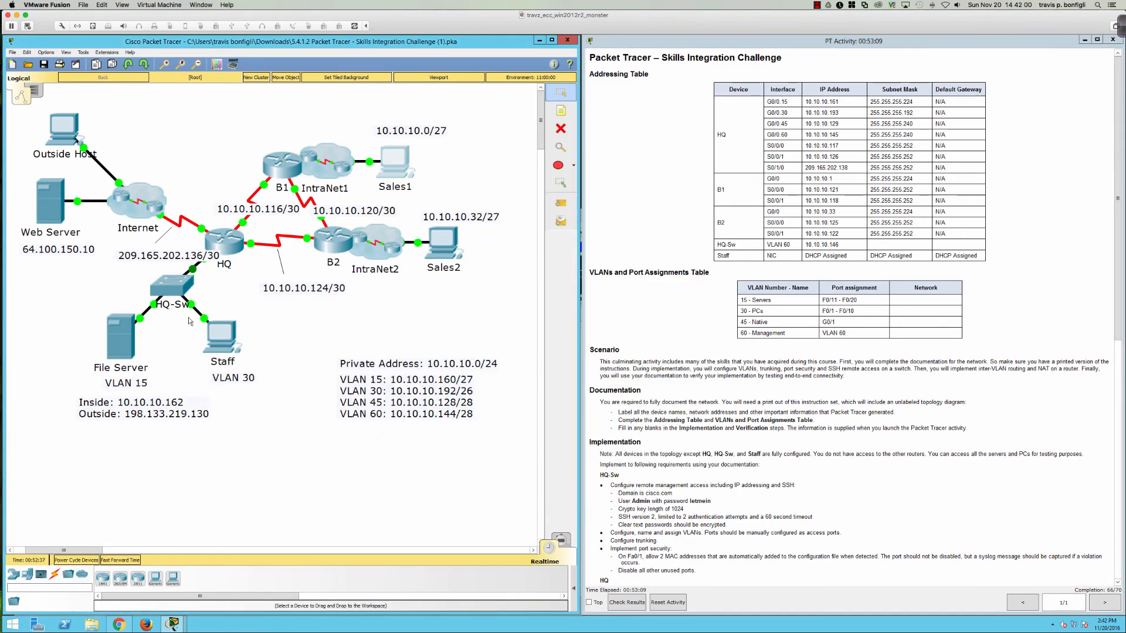
Step: Ping 10.10.10.10 from HQ-Sw, which times out, then open and widen HQ's CLI
{"action": "left_click", "coordinate": [187, 280]}
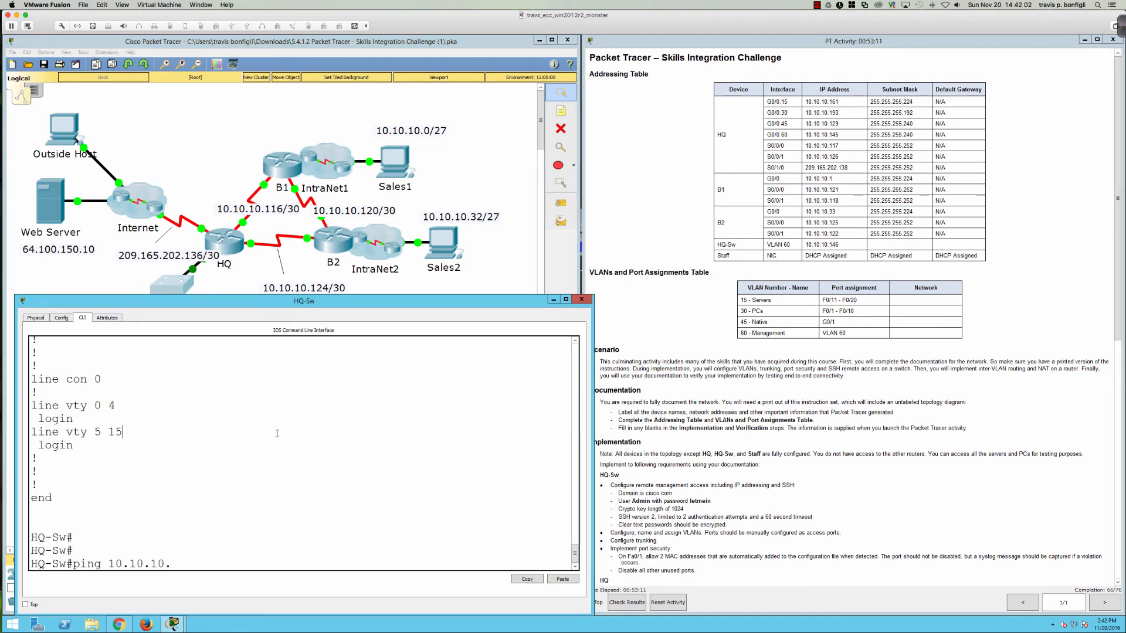
{"action": "type", "text": "10"}
{"action": "key", "text": "Return"}
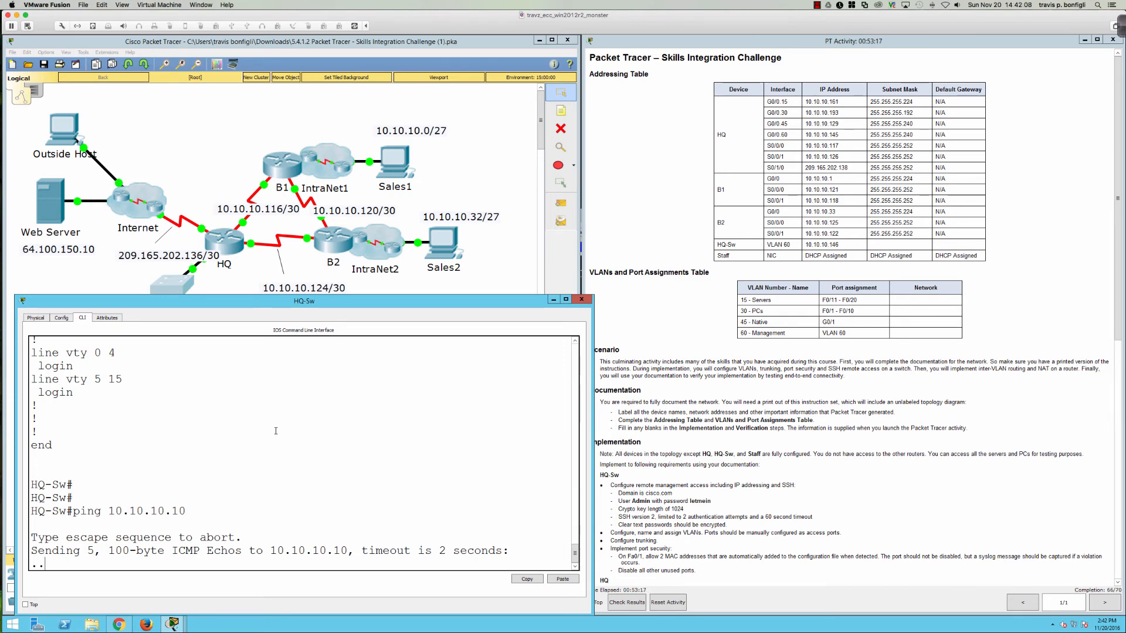
{"action": "left_click", "coordinate": [226, 226]}
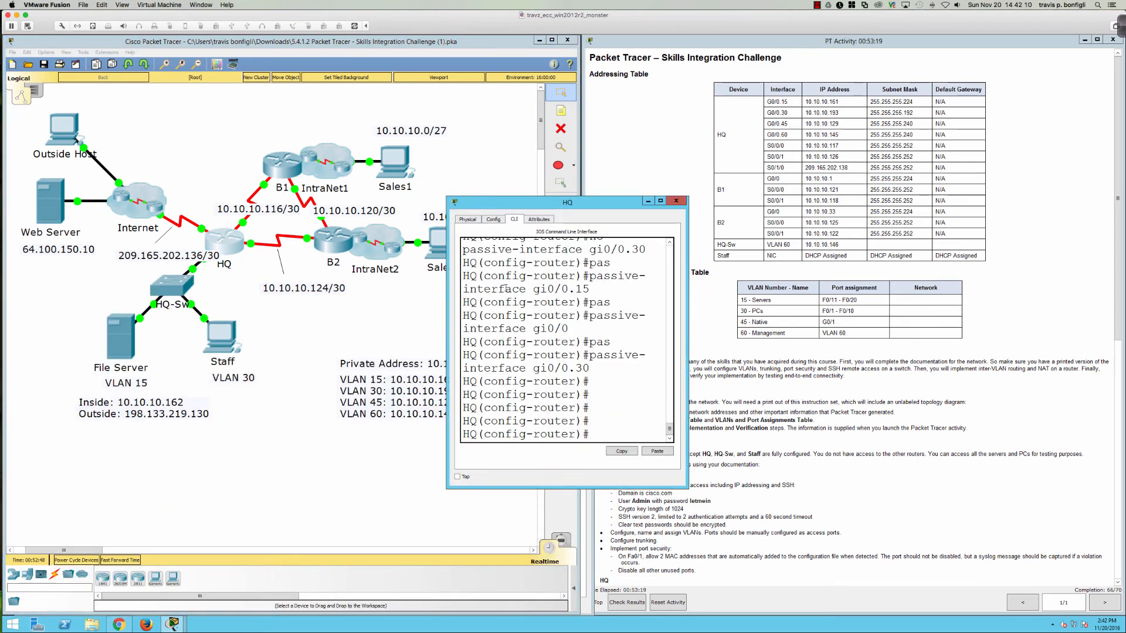
{"action": "left_click_drag", "start_coordinate": [447, 288], "coordinate": [29, 288]}
Step: Run 'do sh ip route ospf' on HQ, showing routes to 10.10.10.0, 10.10.10.32 and 10.10.10.120
{"action": "key", "text": "Return"}
{"action": "type", "text": "do shi p"}
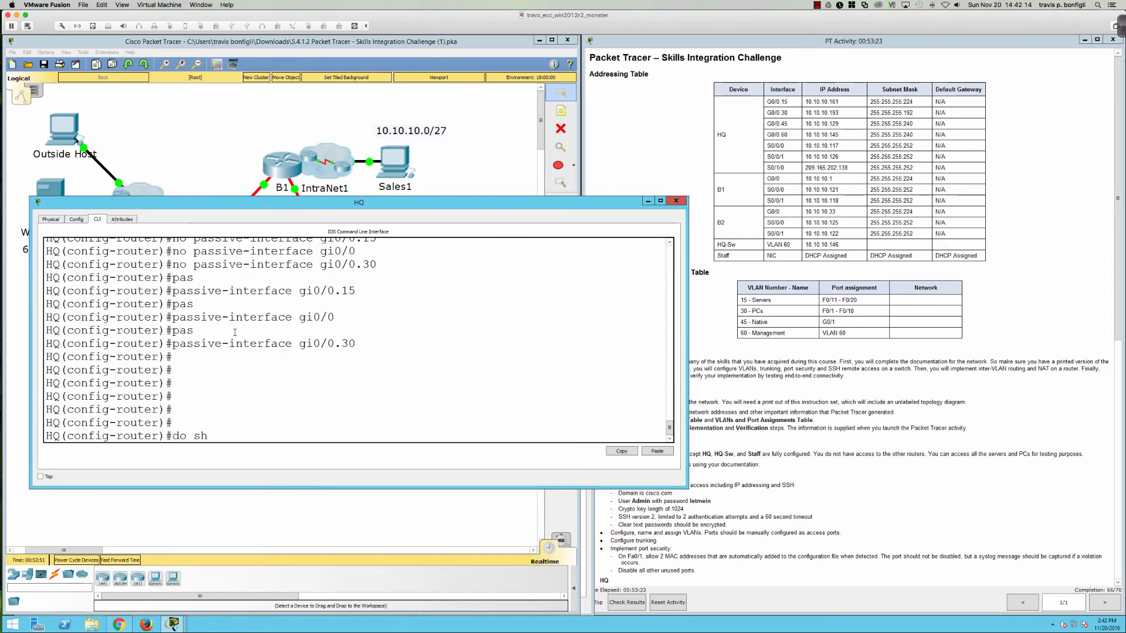
{"action": "key", "text": "BackSpace"}
{"action": "key", "text": "BackSpace"}
{"action": "key", "text": "BackSpace"}
{"action": "type", "text": "ip route ospf"}
{"action": "key", "text": "Return"}
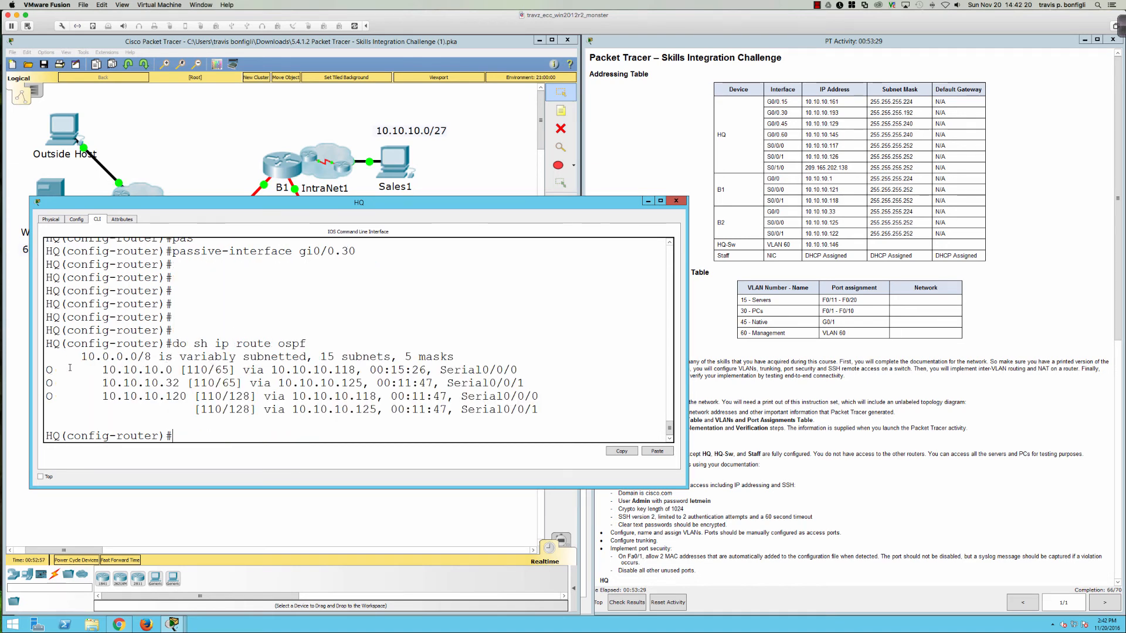
{"action": "left_click_drag", "start_coordinate": [70, 367], "coordinate": [569, 399]}
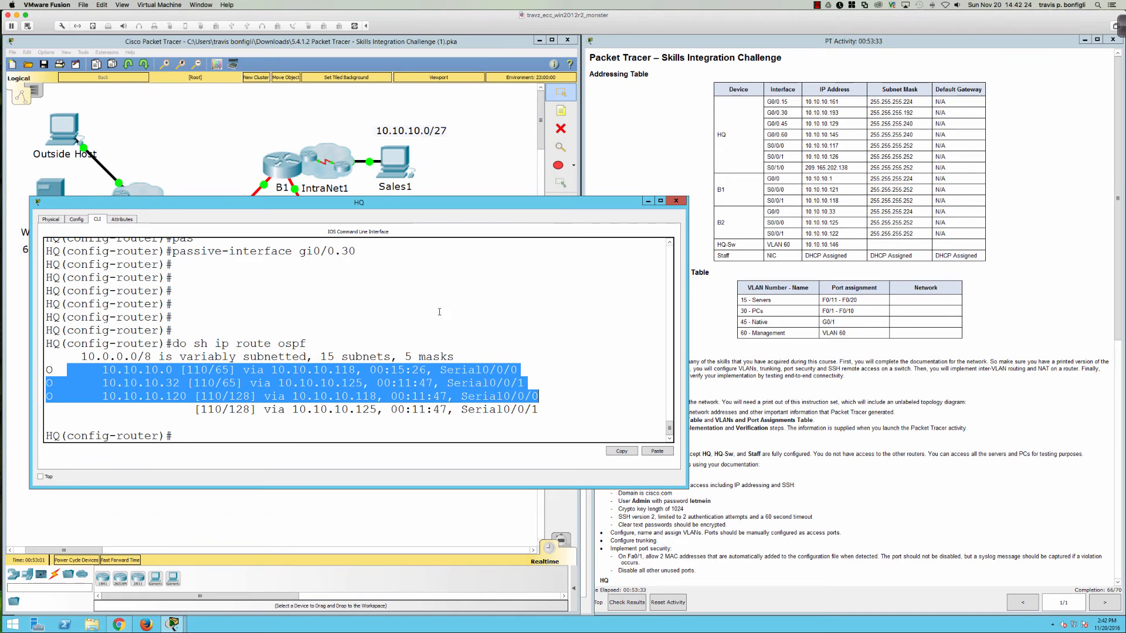
{"action": "left_click", "coordinate": [351, 498]}
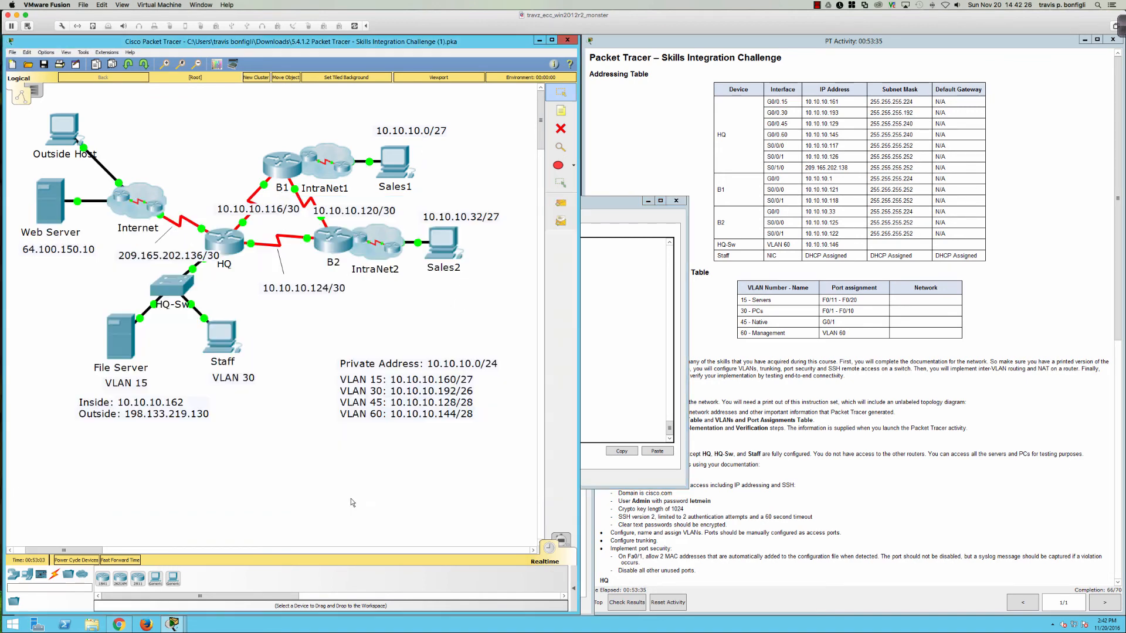
Step: Enter 'conf t' on HQ-Sw and look up HQ's VLAN 60 address 10.10.10.145 with 'do sh ip int bri'
{"action": "left_click", "coordinate": [161, 296]}
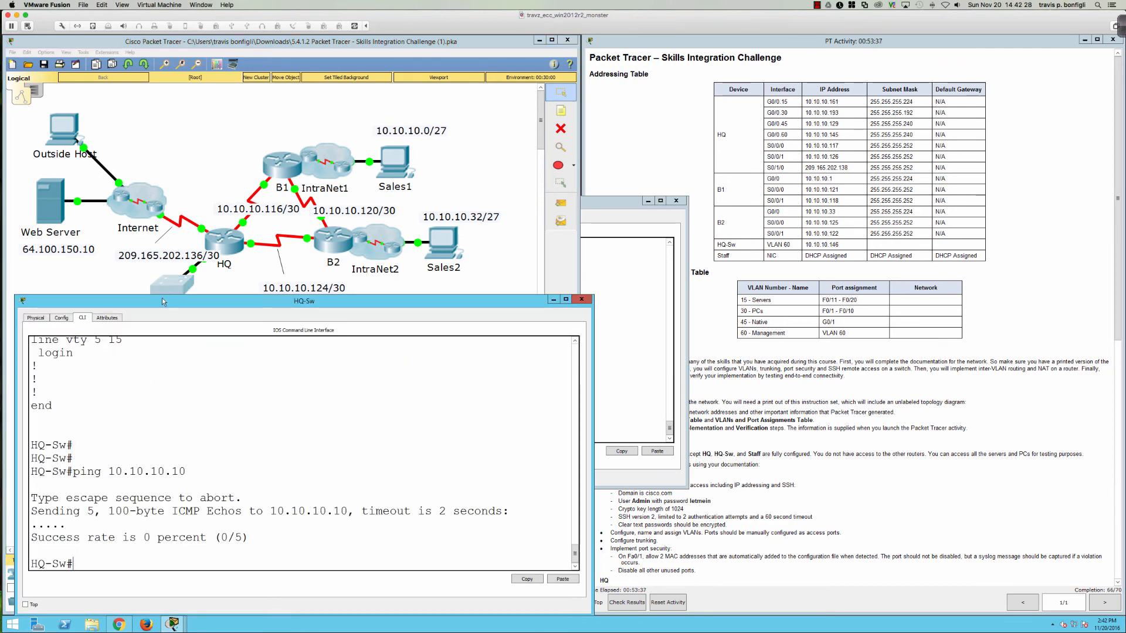
{"action": "left_click", "coordinate": [321, 435]}
{"action": "type", "text": "conf t"}
{"action": "key", "text": "Return"}
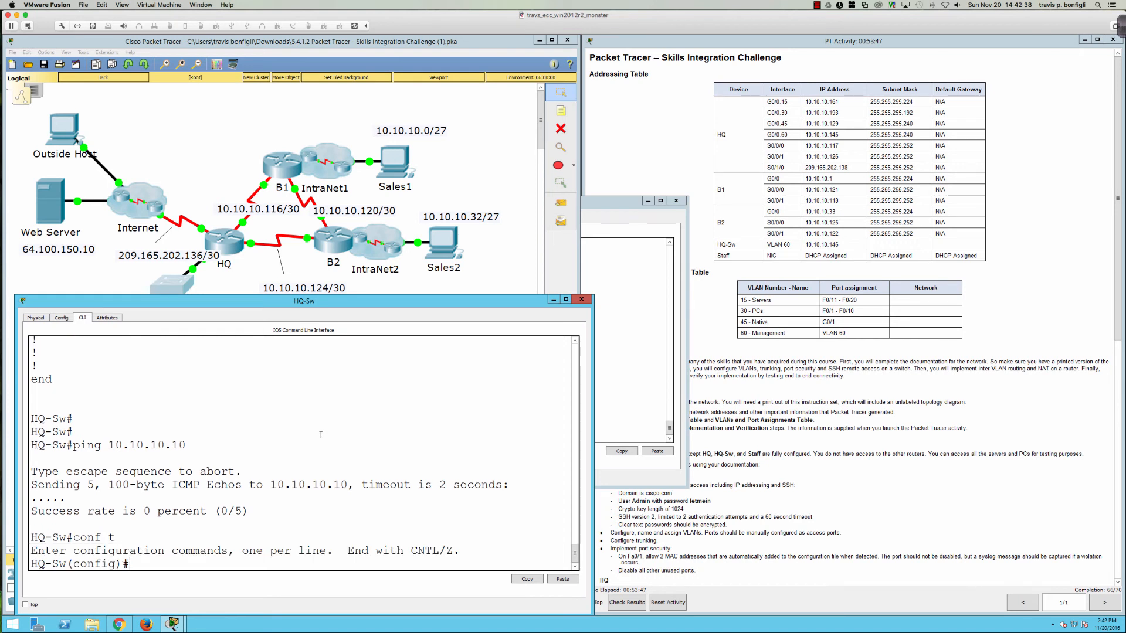
{"action": "type", "text": "ip def"}
{"action": "key", "text": "Tab"}
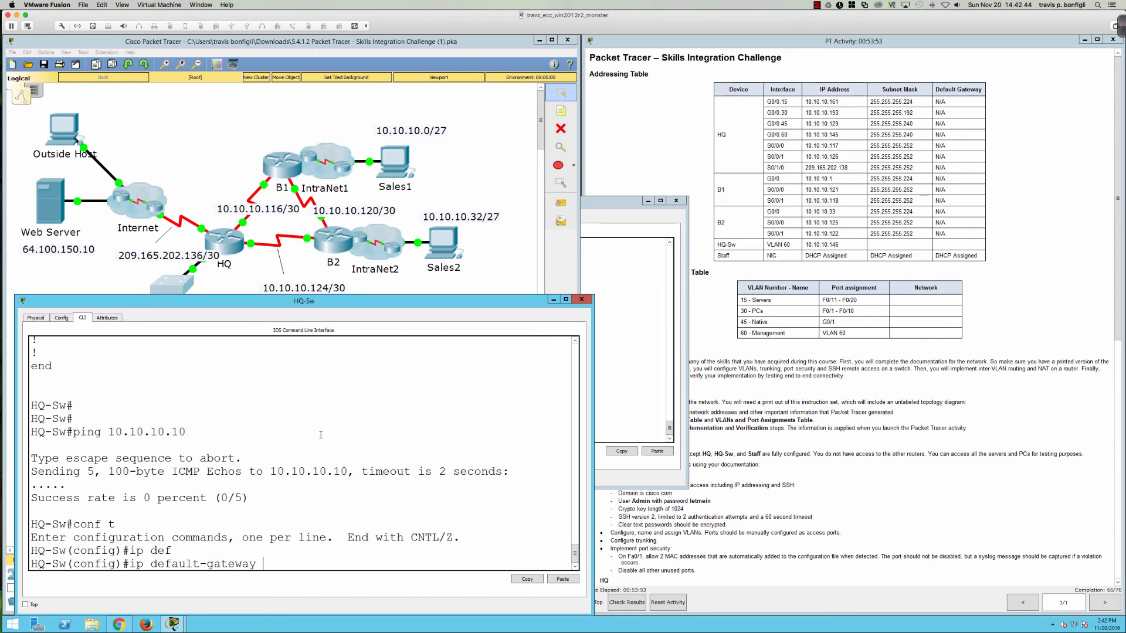
{"action": "left_click", "coordinate": [644, 350]}
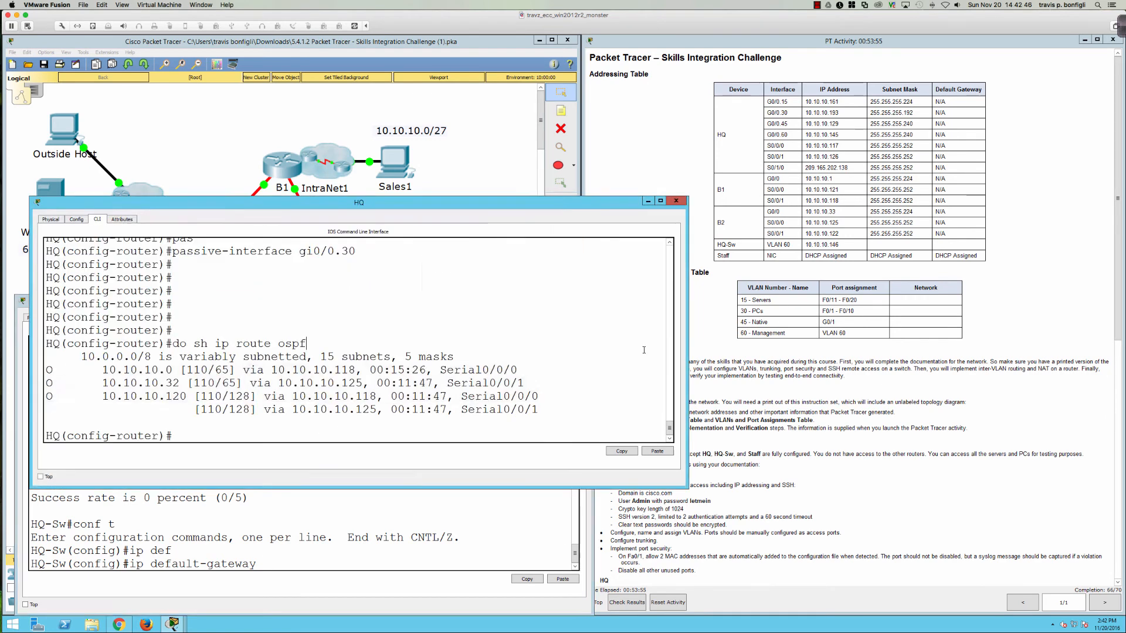
{"action": "type", "text": "do sh ip int bri"}
{"action": "key", "text": "Return"}
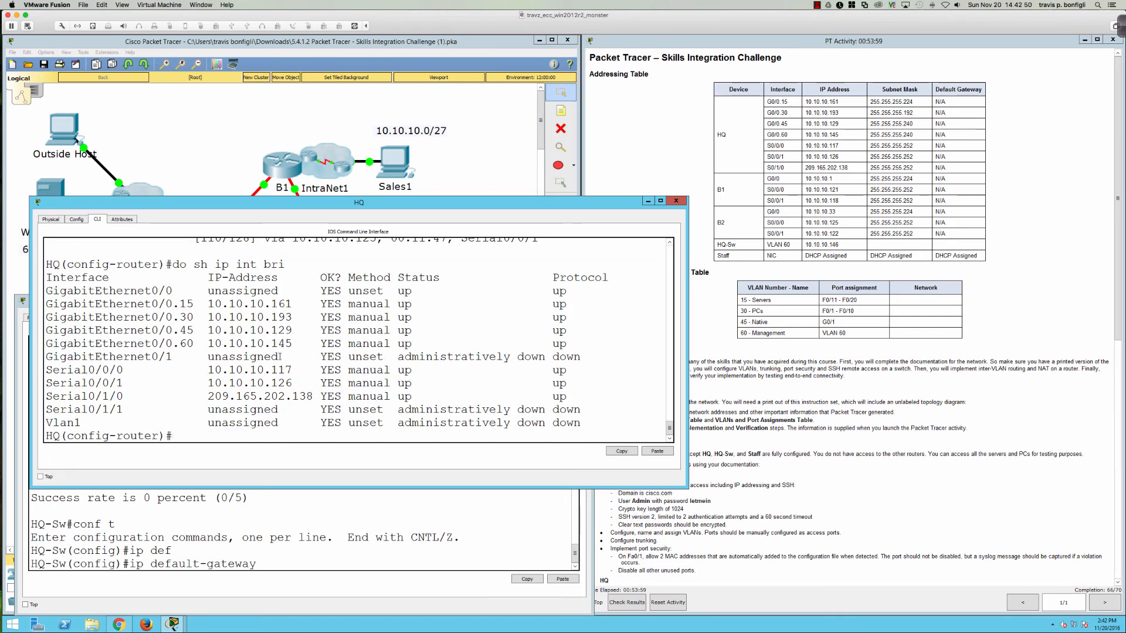
{"action": "mouse_move", "coordinate": [227, 356]}
{"action": "left_mouse_down"}
{"action": "mouse_move", "coordinate": [296, 344]}
{"action": "mouse_move", "coordinate": [242, 345]}
{"action": "left_mouse_up"}
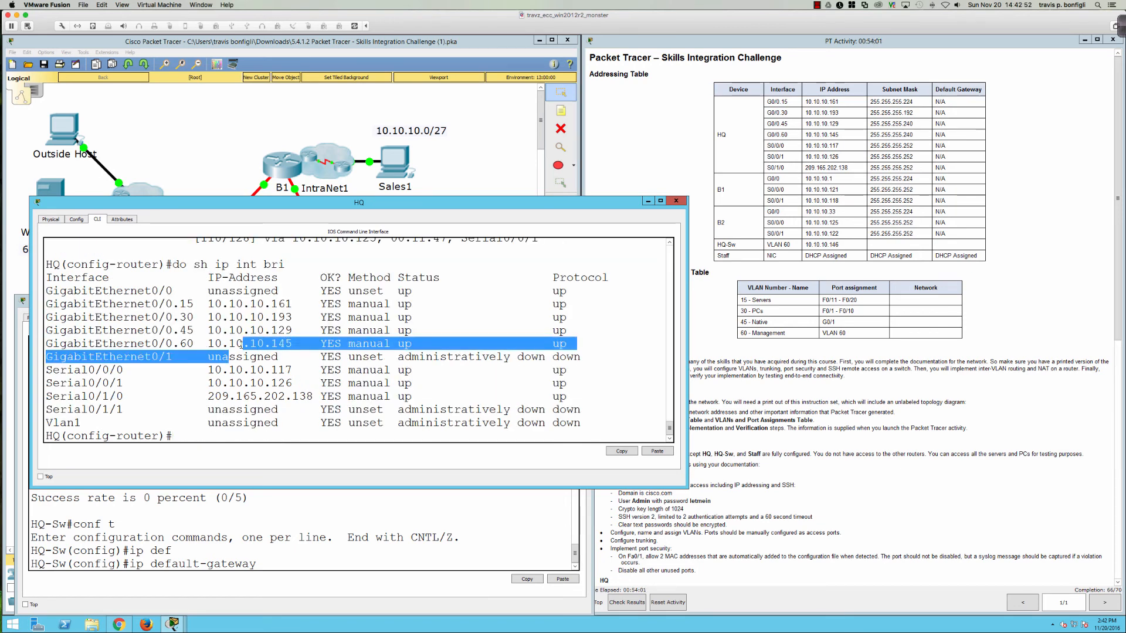
{"action": "left_click", "coordinate": [321, 506]}
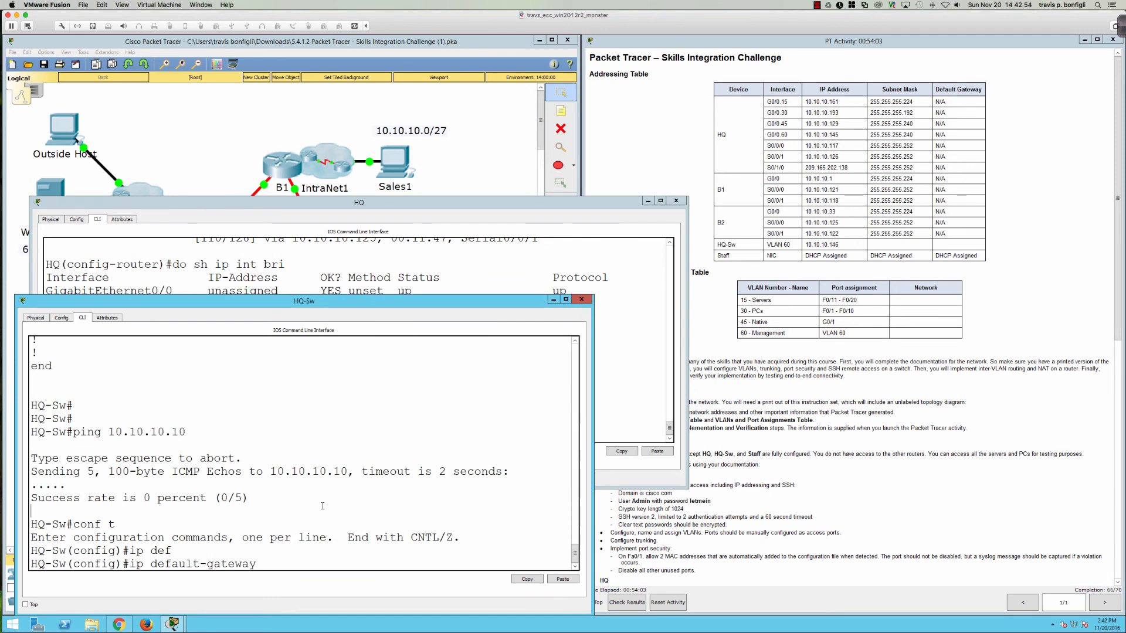
Step: Set 'ip default-gateway 10.10.10.145' and ping 10.10.10.10 twice, reaching 5/5 success
{"action": "type", "text": ".10.10.145"}
{"action": "key", "text": "Return"}
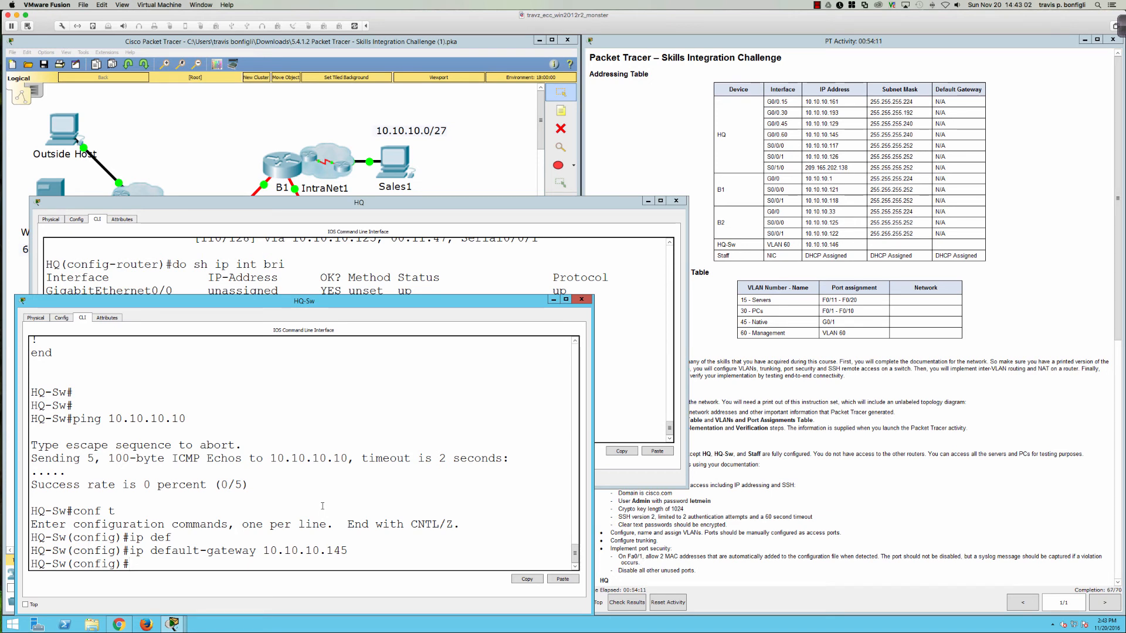
{"action": "key", "text": "Return"}
{"action": "key", "text": "Return"}
{"action": "key", "text": "Return"}
{"action": "type", "text": "do pin"}
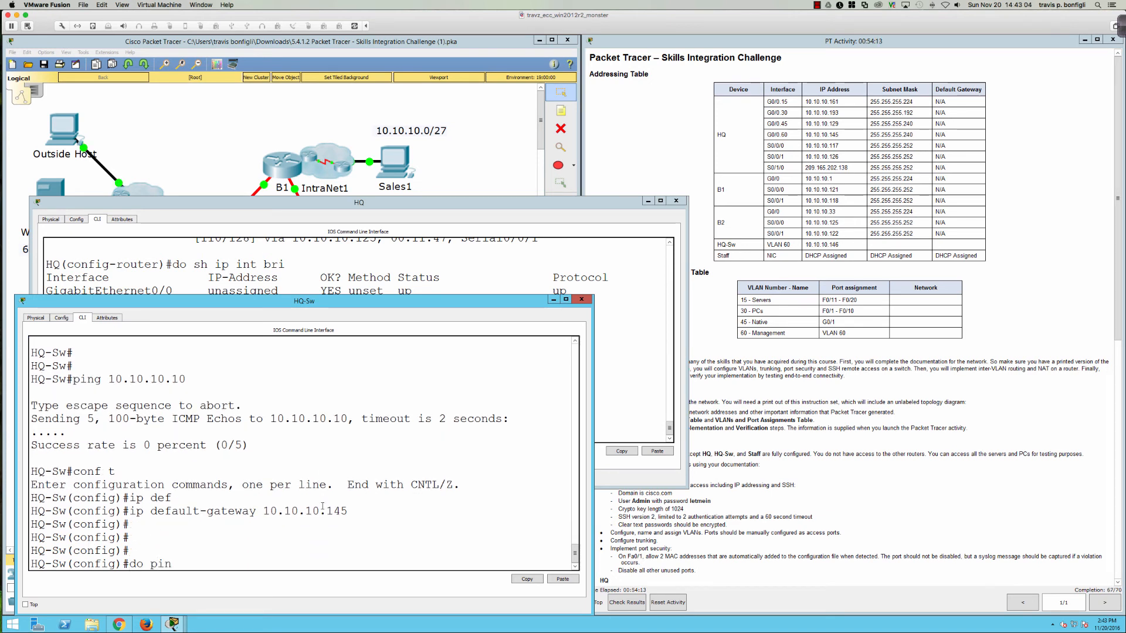
{"action": "type", "text": "g 10.10.10.10"}
{"action": "key", "text": "Return"}
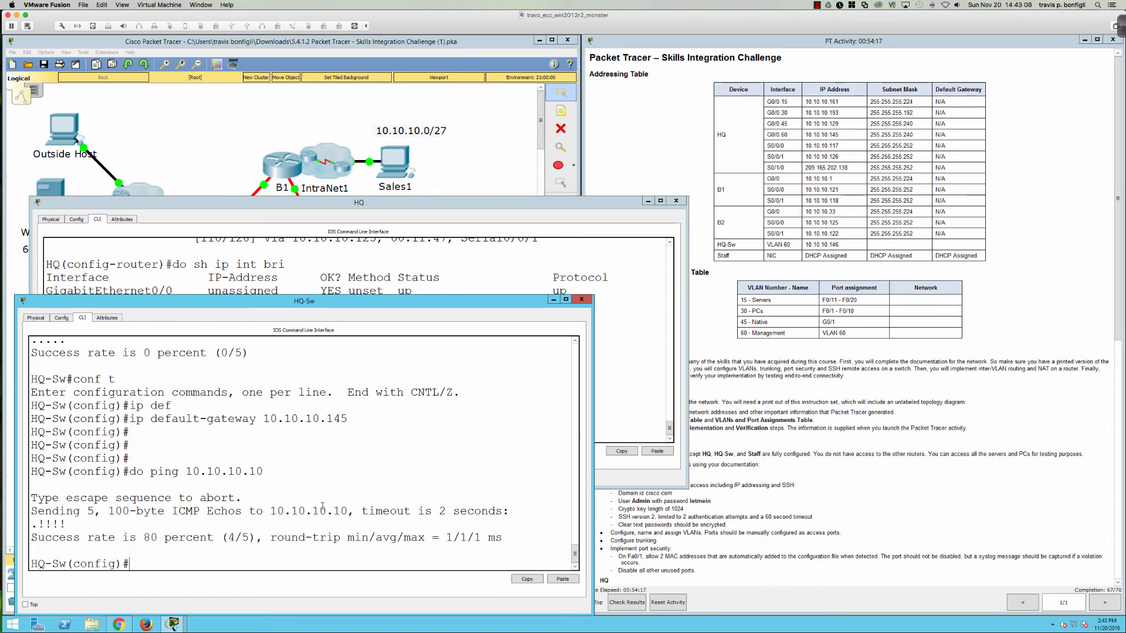
{"action": "key", "text": "Up"}
{"action": "key", "text": "Return"}
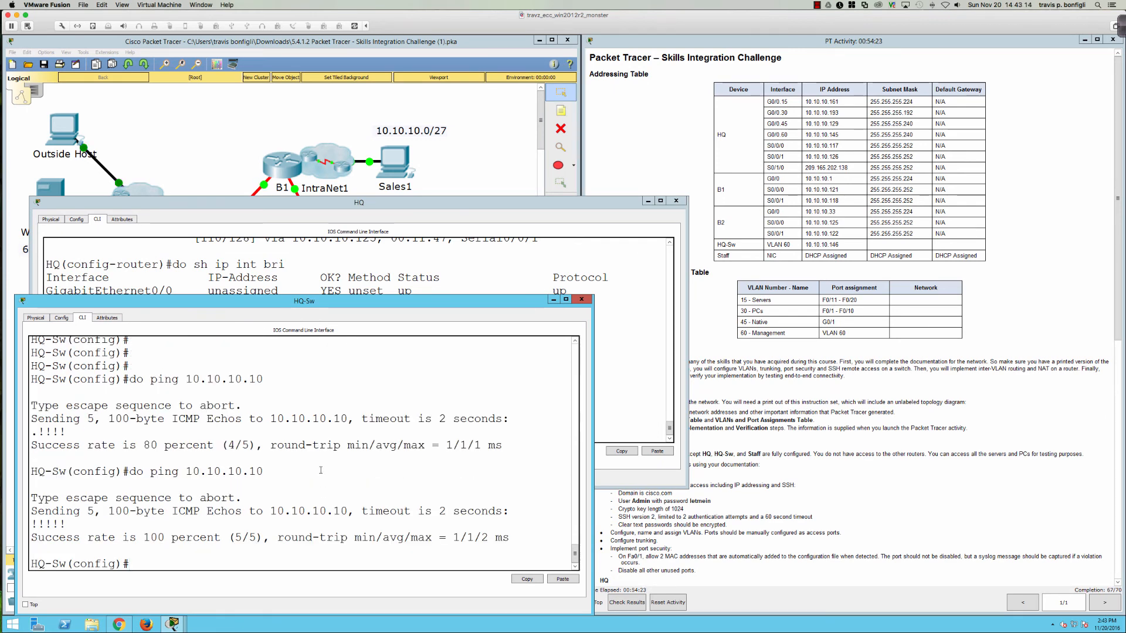
Step: Rerun the ping to 10.10.10.146 from Sales2, now with 0% loss
{"action": "left_click", "coordinate": [696, 502]}
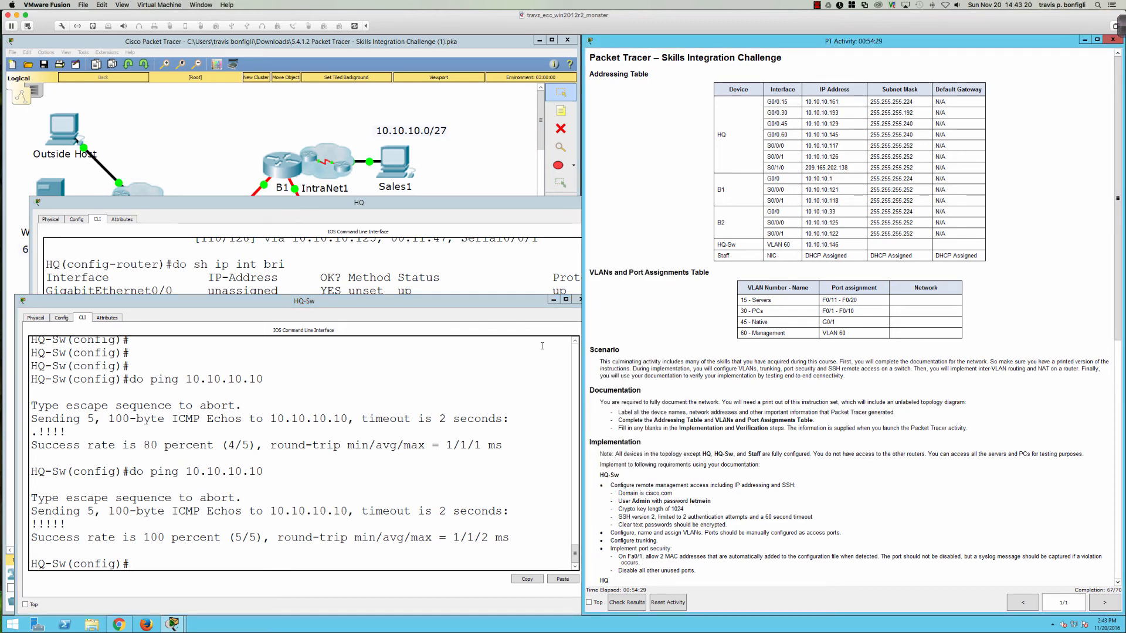
{"action": "left_click", "coordinate": [488, 170]}
{"action": "left_click", "coordinate": [445, 245]}
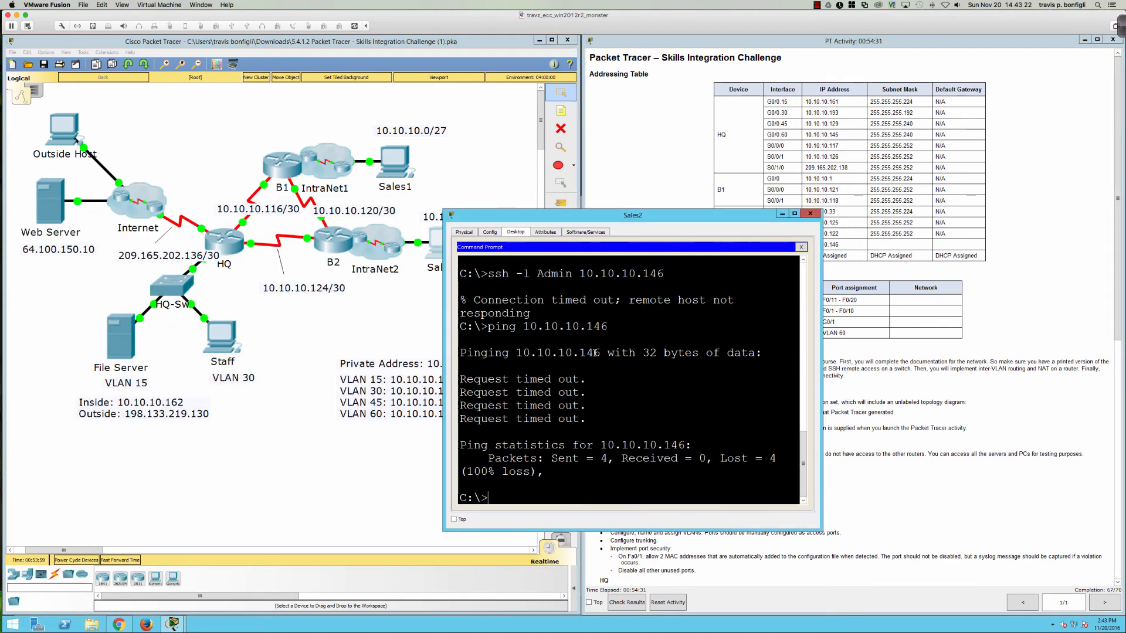
{"action": "key", "text": "Up"}
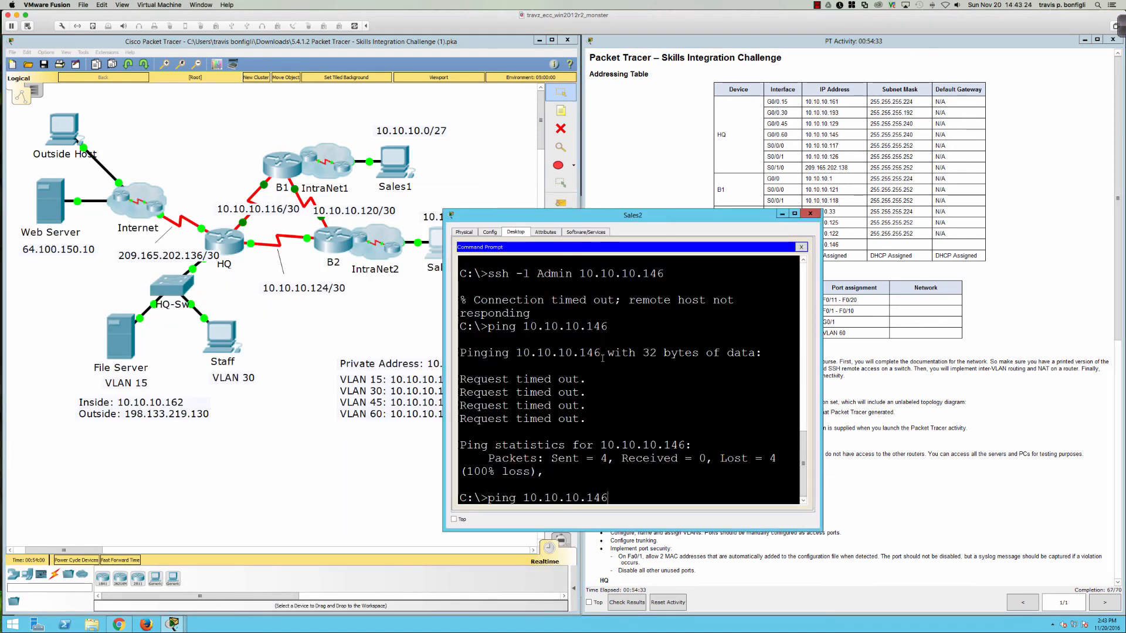
{"action": "key", "text": "Return"}
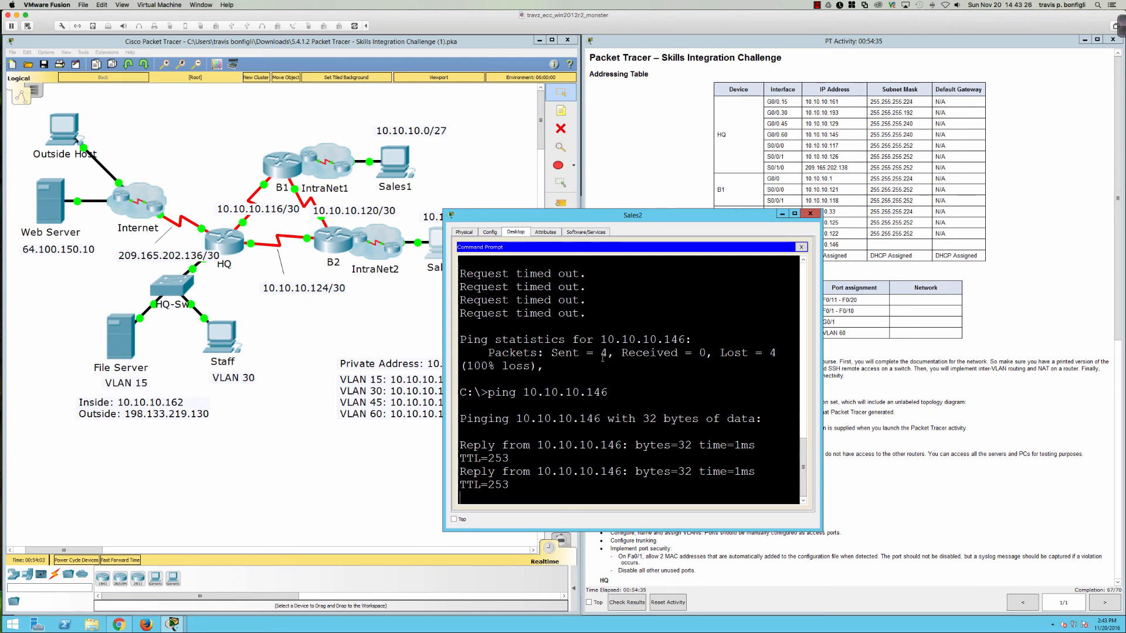
Step: Retry 'ssh -l Admin 10.10.10.146' twice; each session closes after the password prompts
{"action": "key", "text": "Up"}
{"action": "key", "text": "Up"}
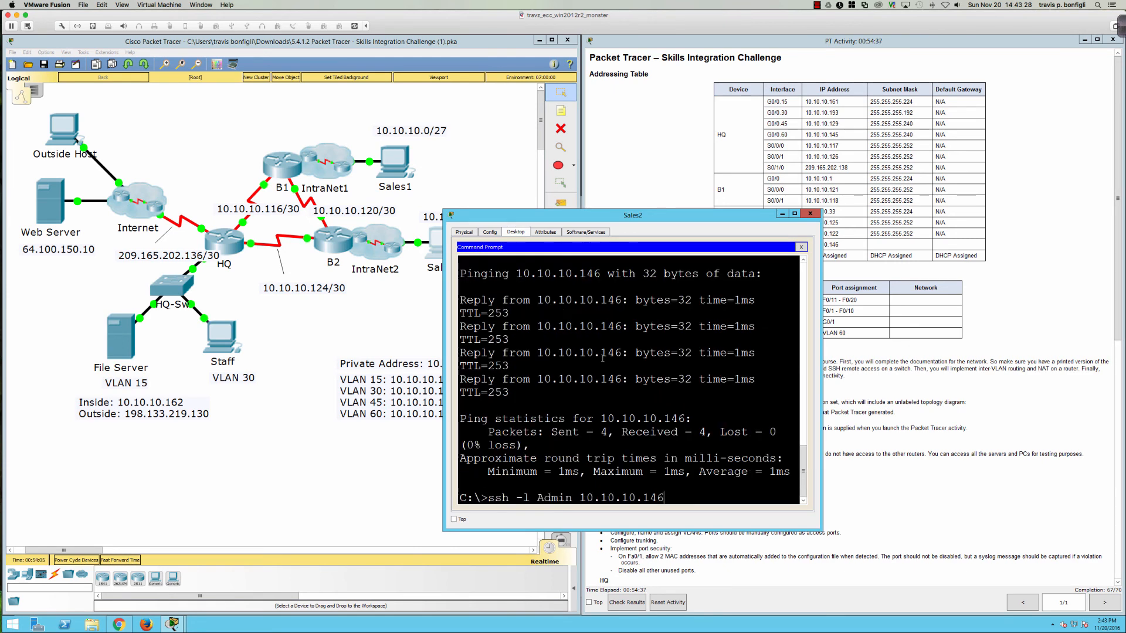
{"action": "key", "text": "Return"}
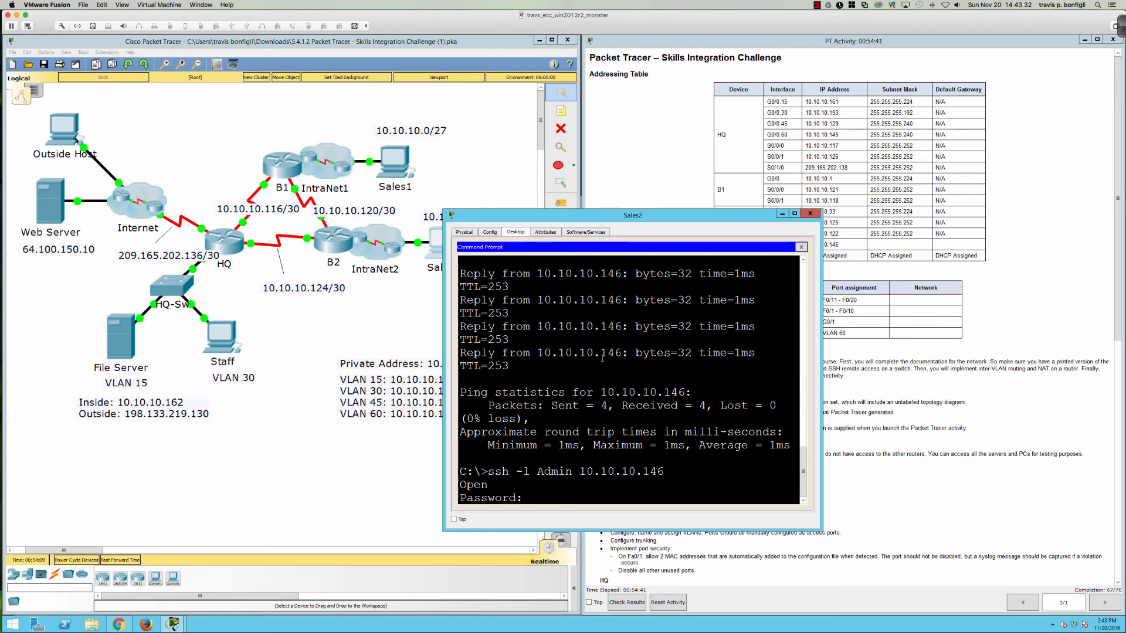
{"action": "key", "text": "Return"}
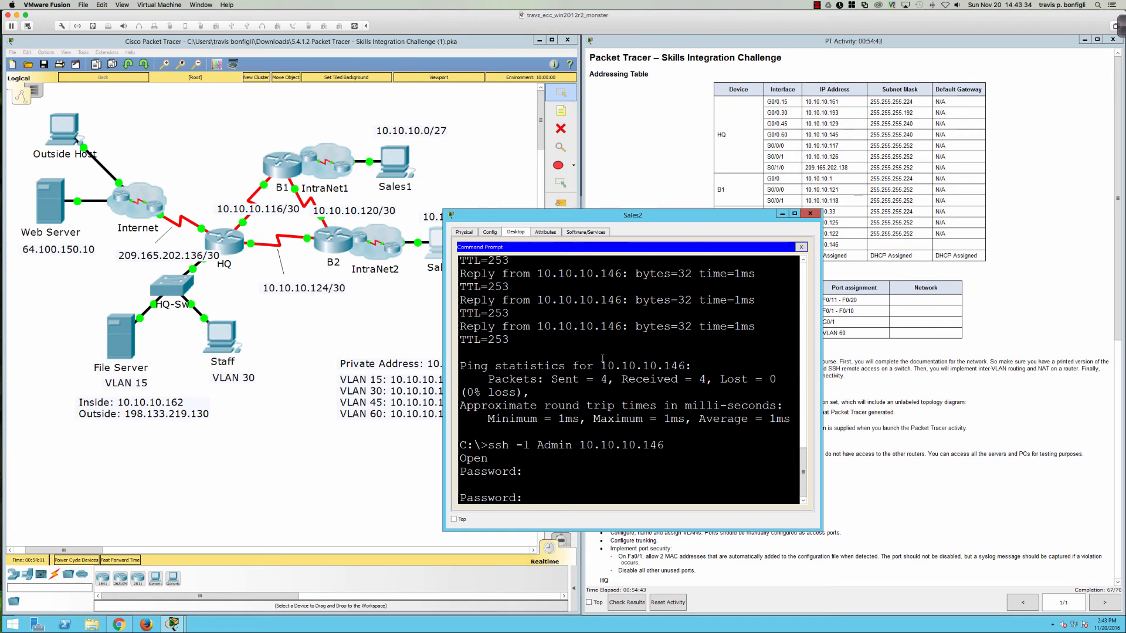
{"action": "key", "text": "Return"}
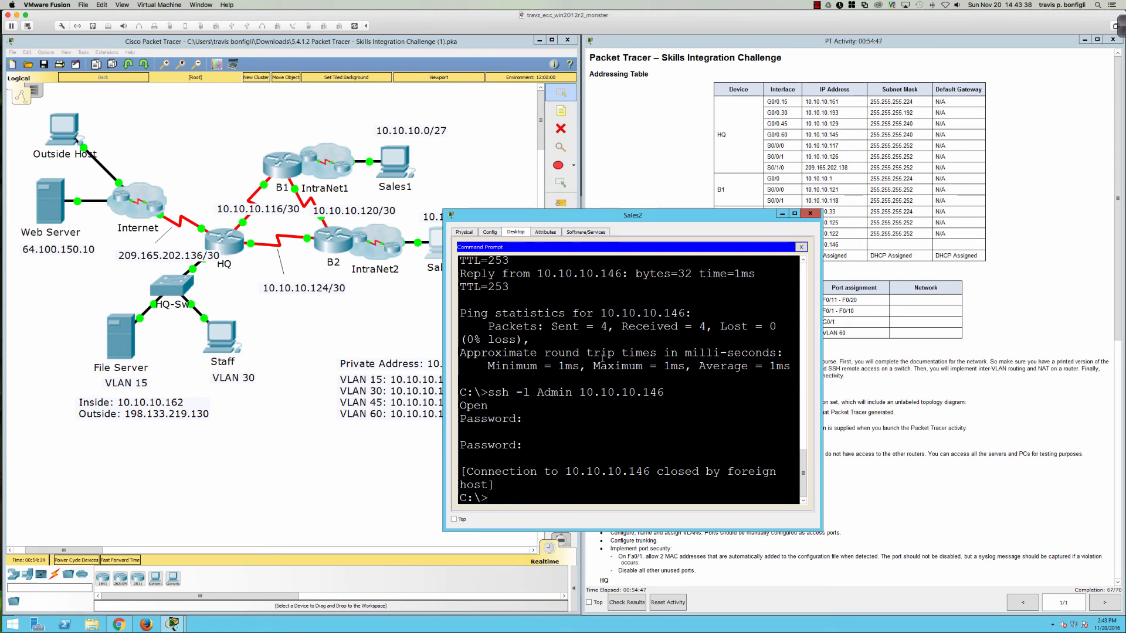
{"action": "key", "text": "Up"}
{"action": "key", "text": "Return"}
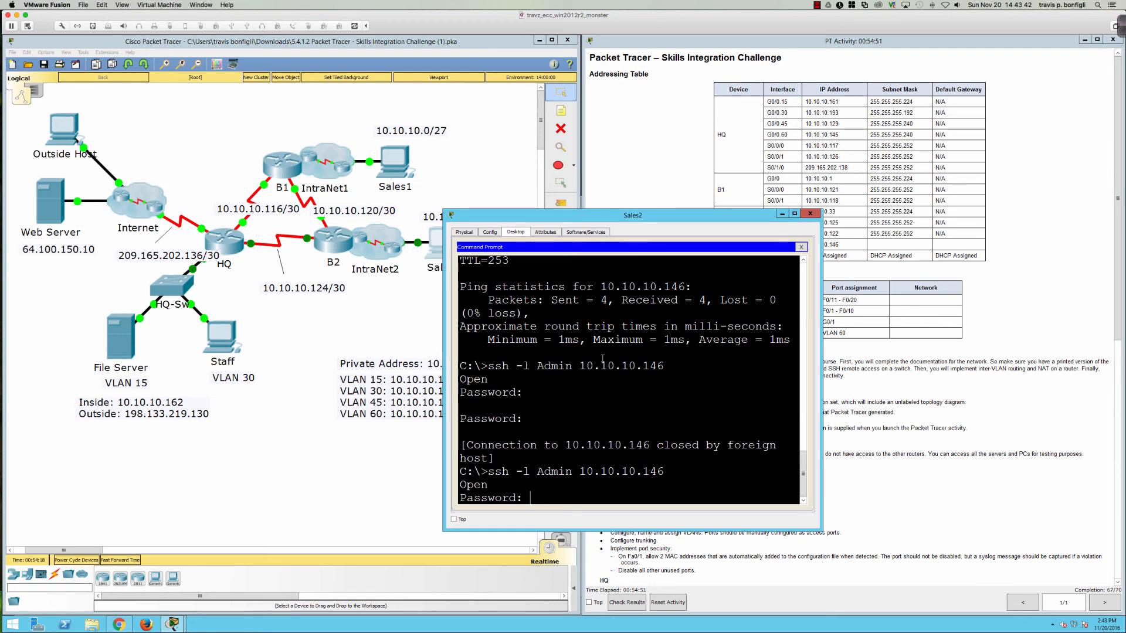
{"action": "key", "text": "Return"}
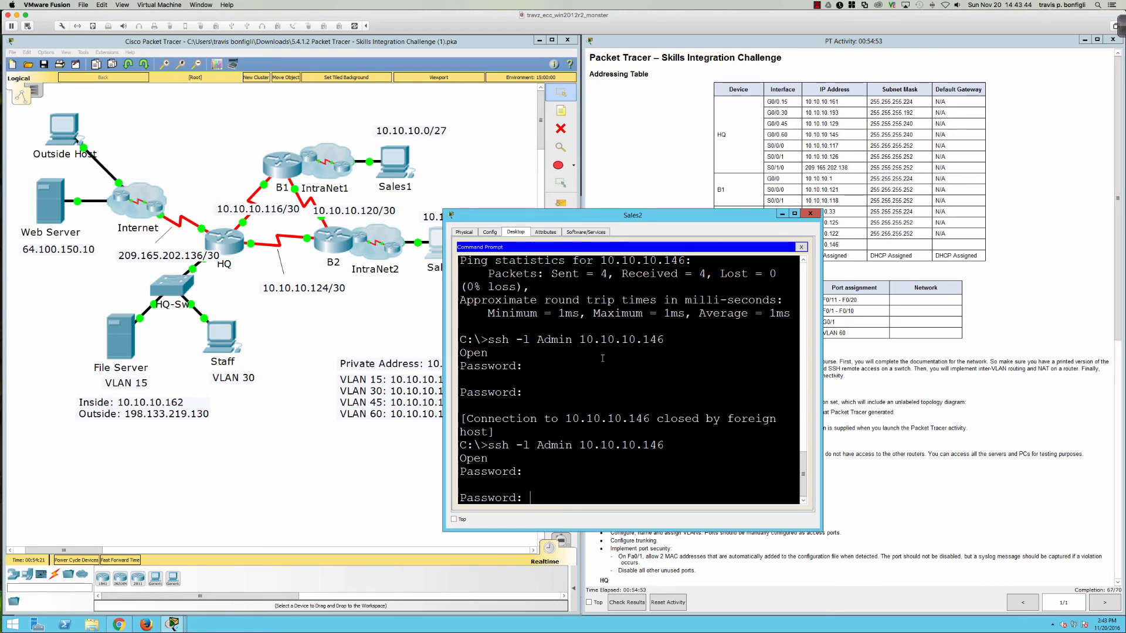
{"action": "key", "text": "Return"}
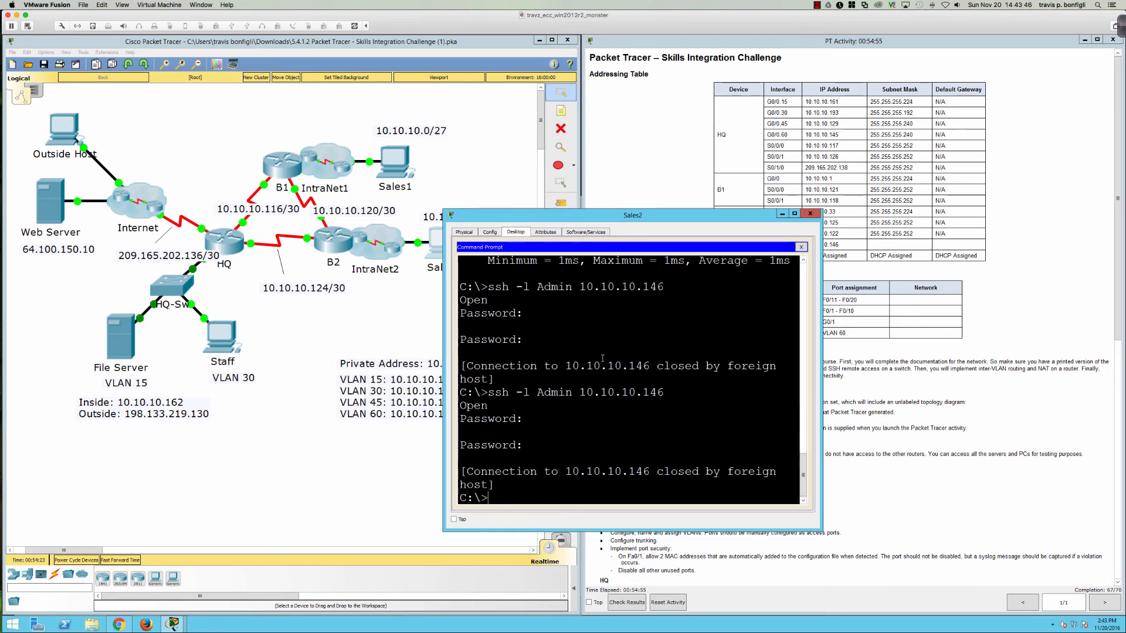
{"action": "key", "text": "Return"}
{"action": "key", "text": "Return"}
{"action": "key", "text": "Return"}
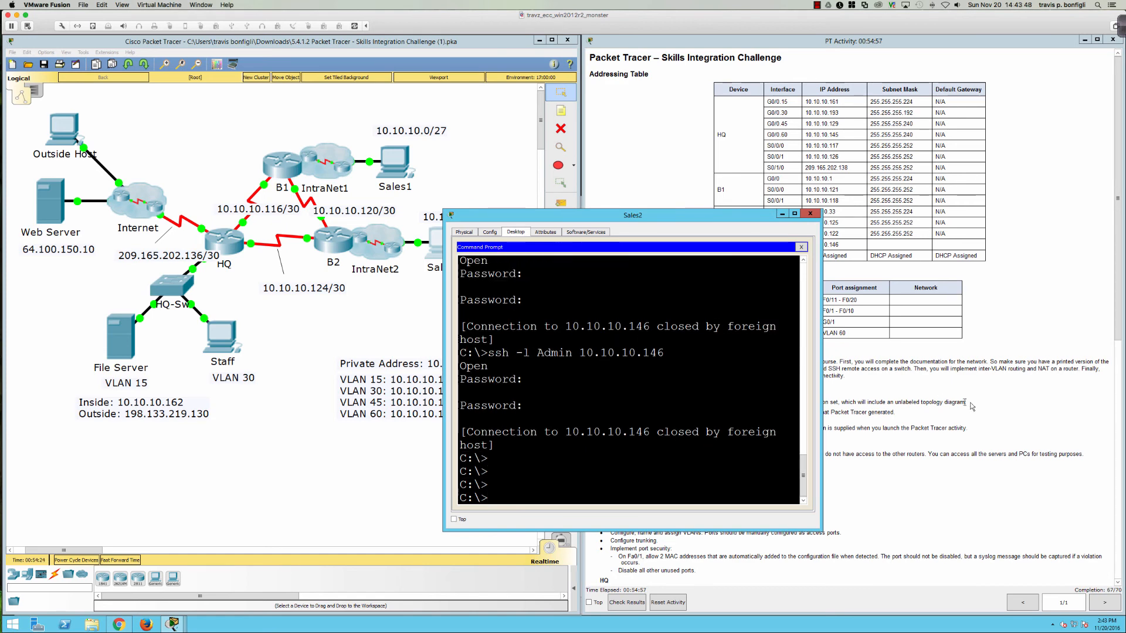
{"action": "left_click", "coordinate": [891, 406]}
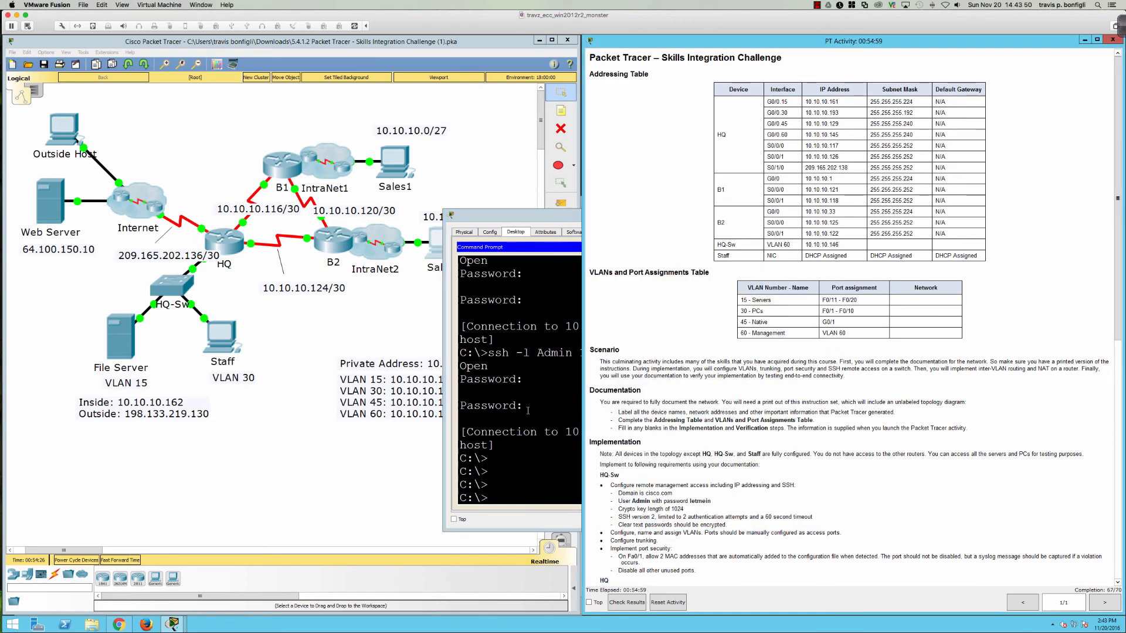
Step: Scroll the activity instructions down to the Verification section, then select the Sales2 PC
{"action": "left_click", "coordinate": [527, 410]}
{"action": "left_click", "coordinate": [881, 476]}
{"action": "scroll", "coordinate": [666, 545], "scroll_direction": "down", "scroll_amount": 3}
{"action": "scroll", "coordinate": [667, 545], "scroll_direction": "down", "scroll_amount": 4}
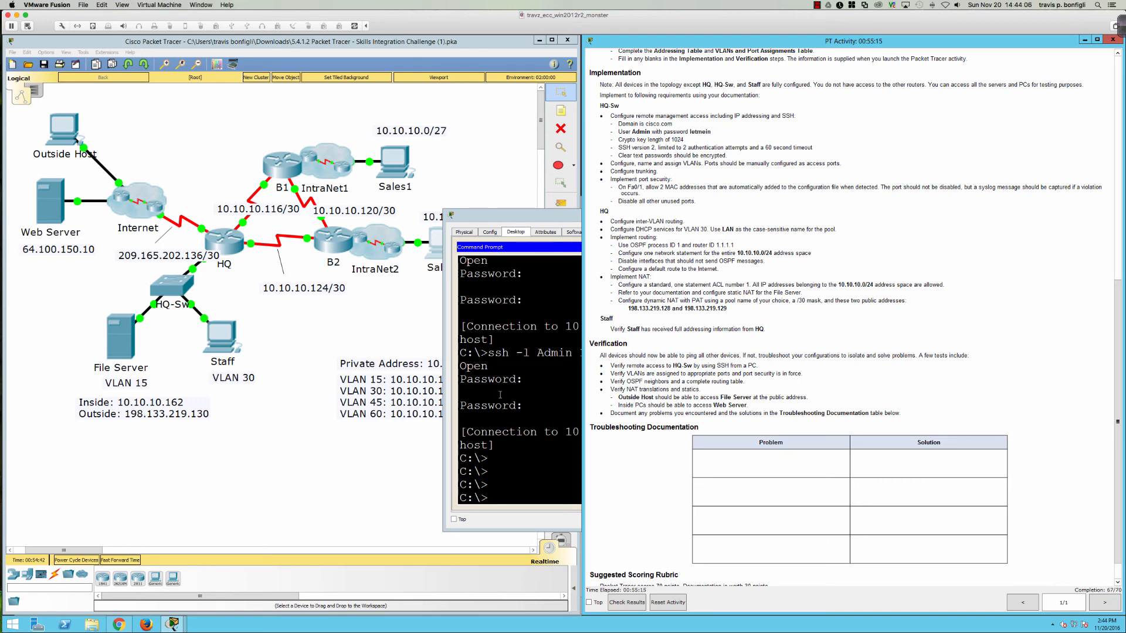
{"action": "left_click", "coordinate": [389, 397]}
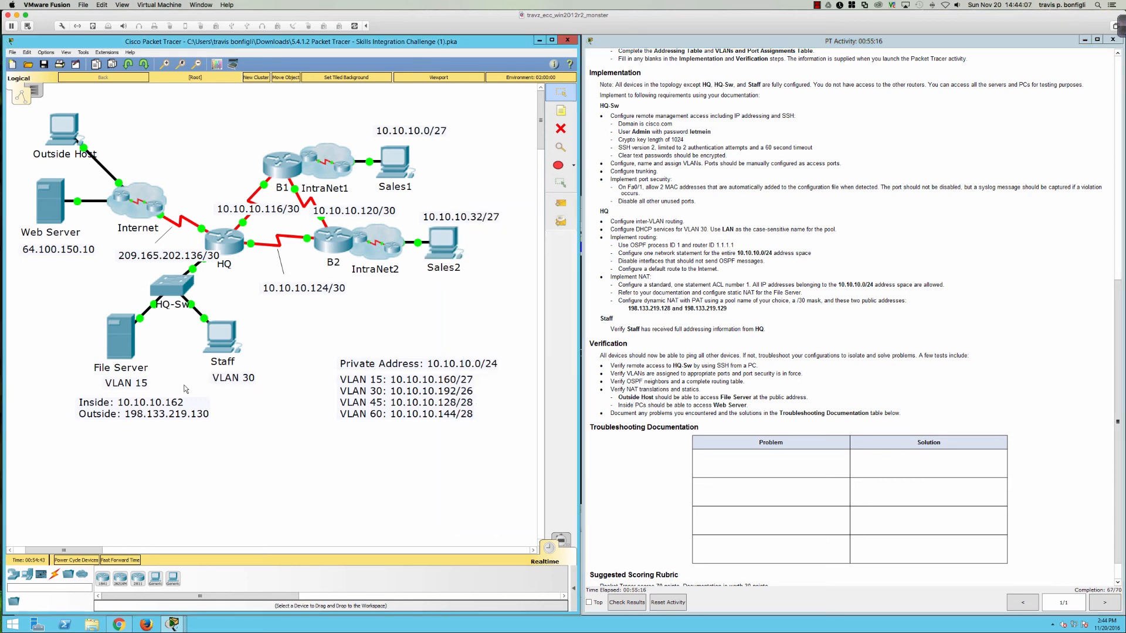
{"action": "left_click", "coordinate": [437, 249]}
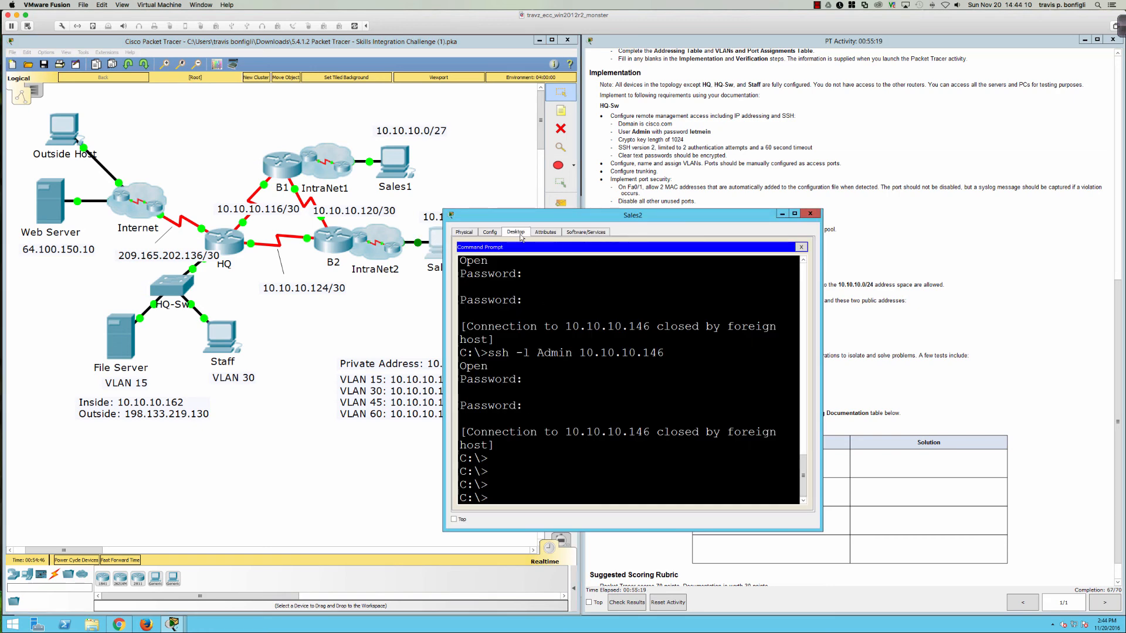
Step: Load 64.100.150.10 in Sales2's web browser, then show Outside Host's Desktop tools
{"action": "left_click", "coordinate": [801, 247]}
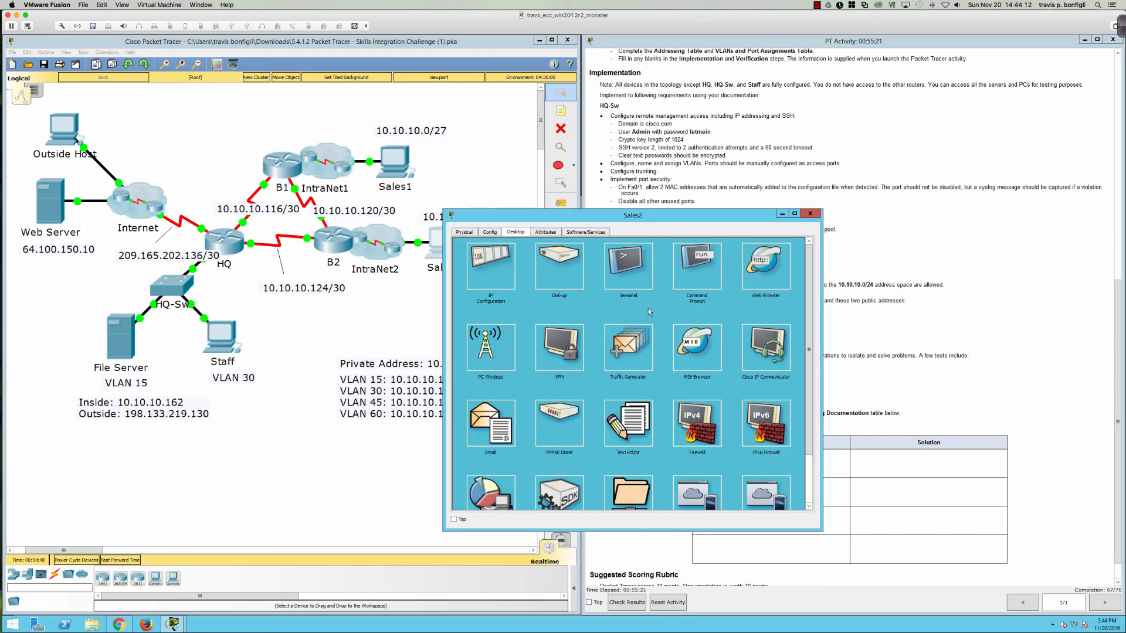
{"action": "left_click", "coordinate": [524, 255]}
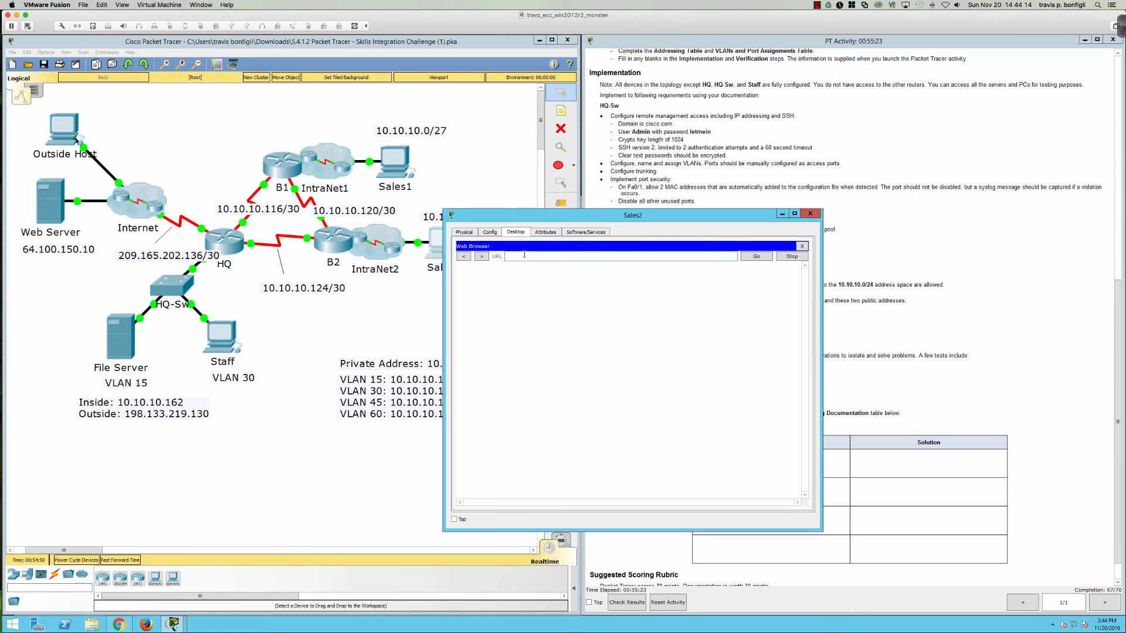
{"action": "type", "text": "64.100.150.10"}
{"action": "key", "text": "Return"}
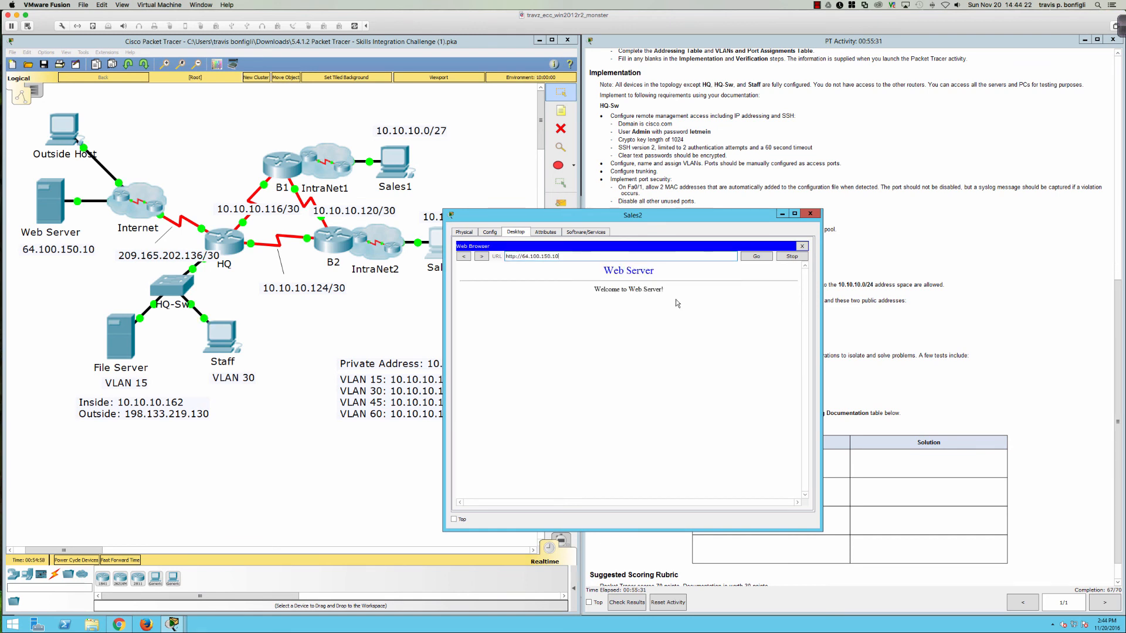
{"action": "left_click", "coordinate": [63, 129]}
{"action": "left_click", "coordinate": [449, 204]}
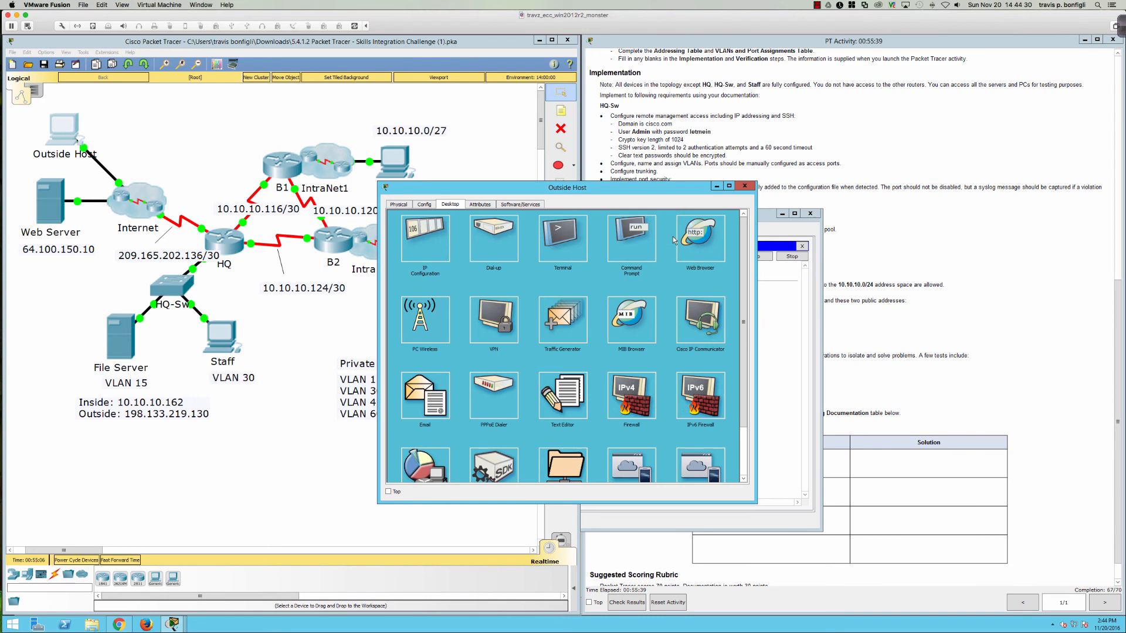
Step: Ping 198.133.219.130 from Outside Host's Command Prompt and get replies, then bring up HQ's CLI
{"action": "left_click", "coordinate": [625, 238]}
{"action": "type", "text": "ping"}
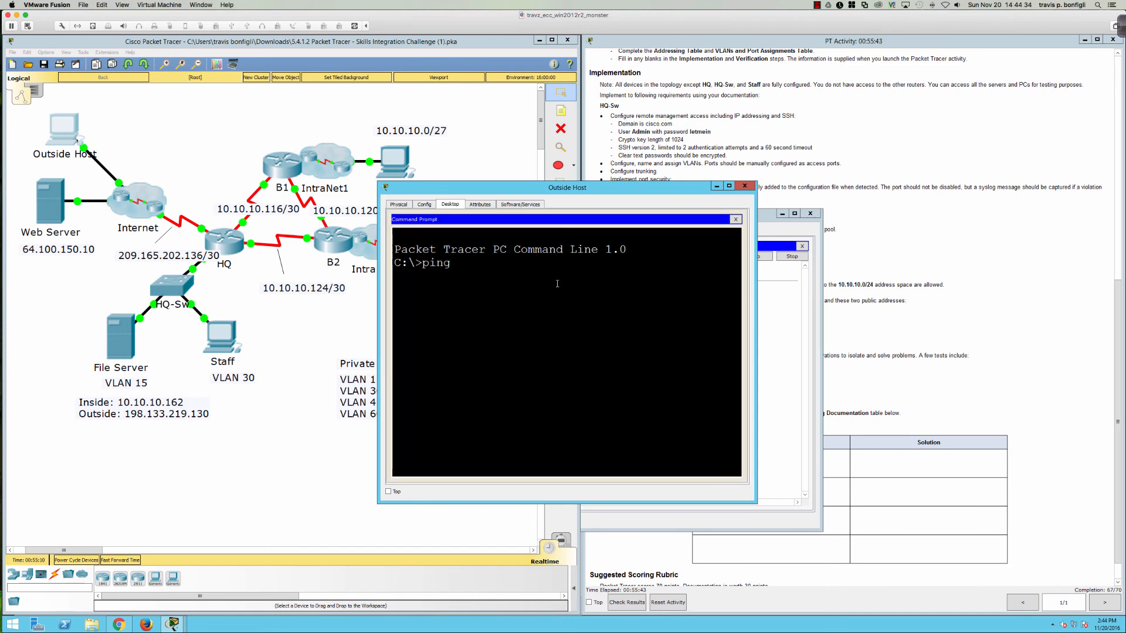
{"action": "type", "text": " 198.133.219.130"}
{"action": "key", "text": "Return"}
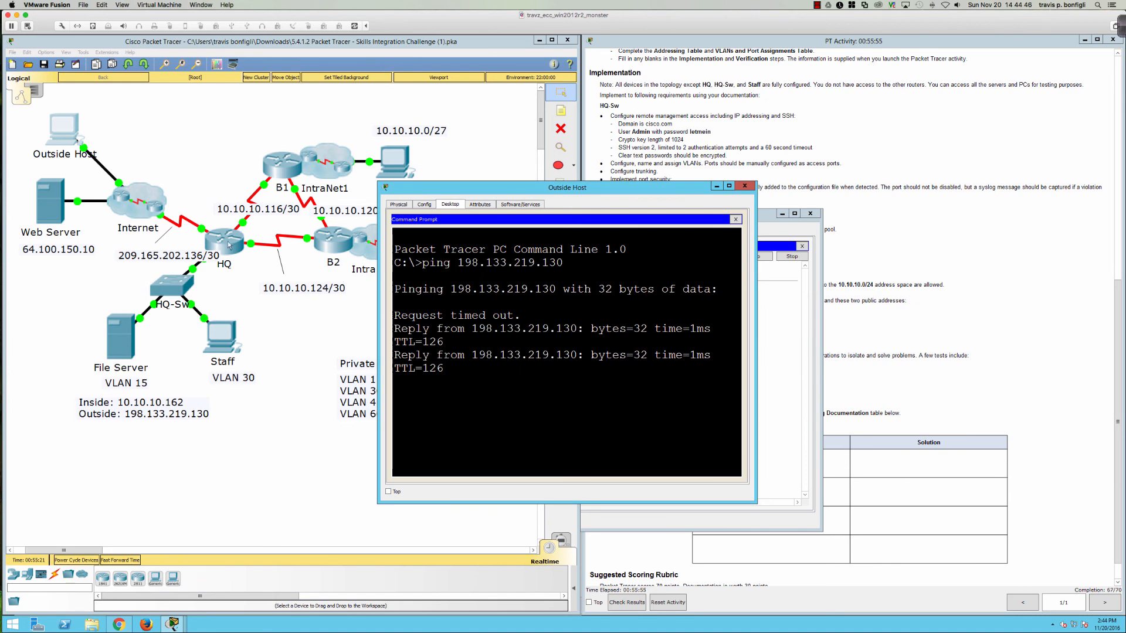
{"action": "left_click", "coordinate": [229, 245]}
{"action": "left_click", "coordinate": [421, 331]}
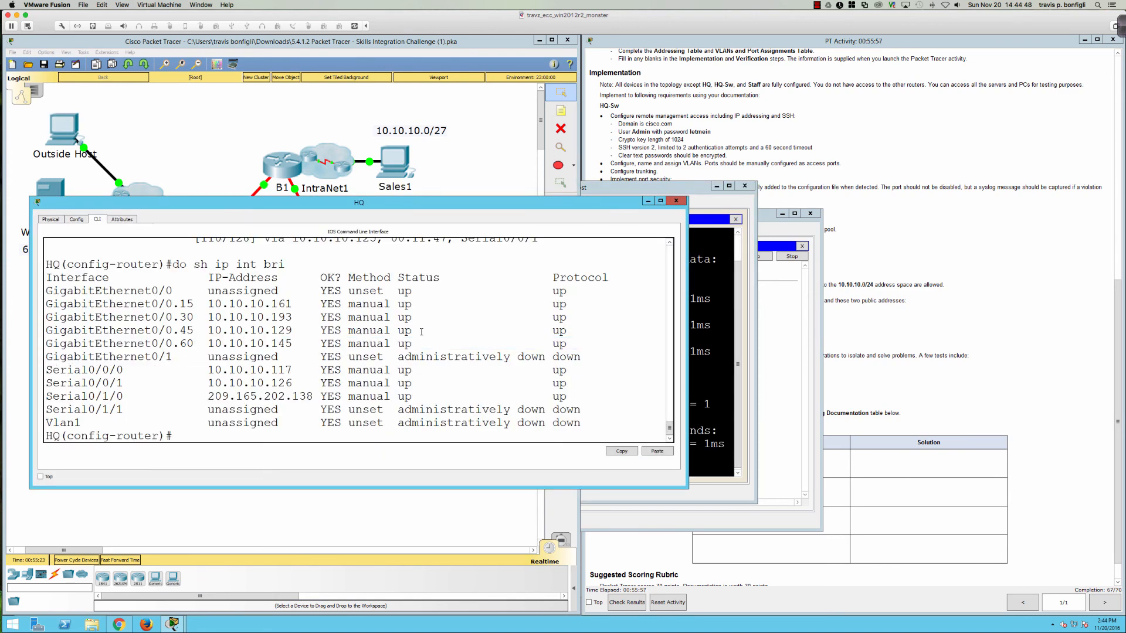
Step: Display HQ's NAT statistics with do show ip nat statistics
{"action": "type", "text": "do sh ip nat sta"}
{"action": "key", "text": "Tab"}
{"action": "key", "text": "Return"}
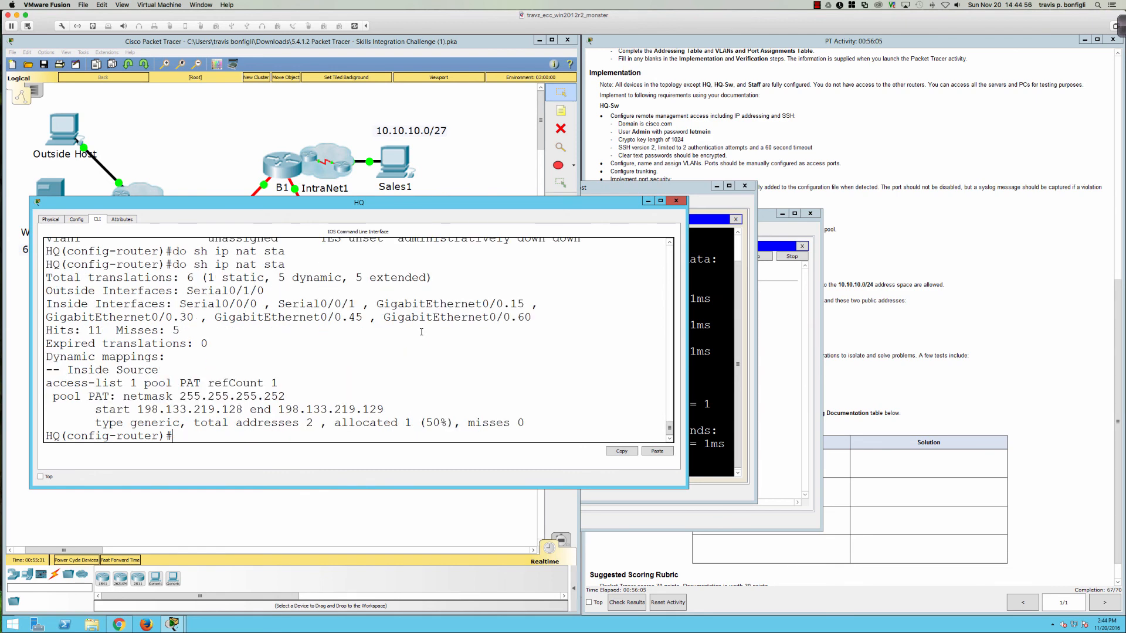
Step: List HQ's NAT translations and highlight the tcp entry's outside addresses to 64.100.150.10:80
{"action": "type", "text": "do shi p"}
{"action": "key", "text": "BackSpace"}
{"action": "key", "text": "BackSpace"}
{"action": "type", "text": "ip nat tran"}
{"action": "key", "text": "Return"}
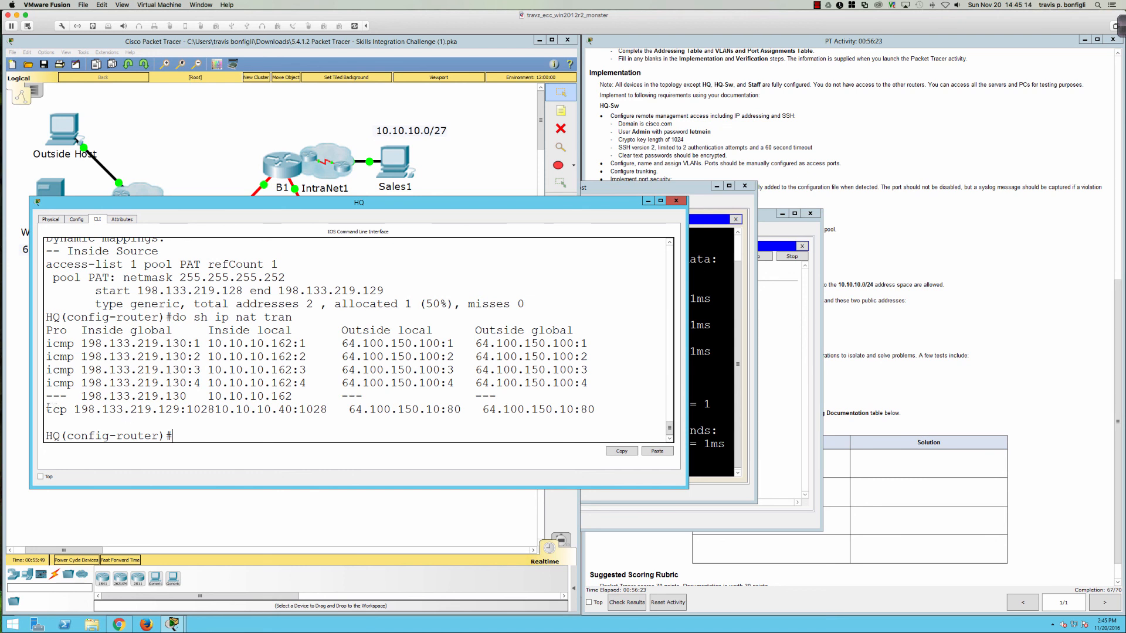
{"action": "left_click_drag", "start_coordinate": [49, 408], "coordinate": [607, 408]}
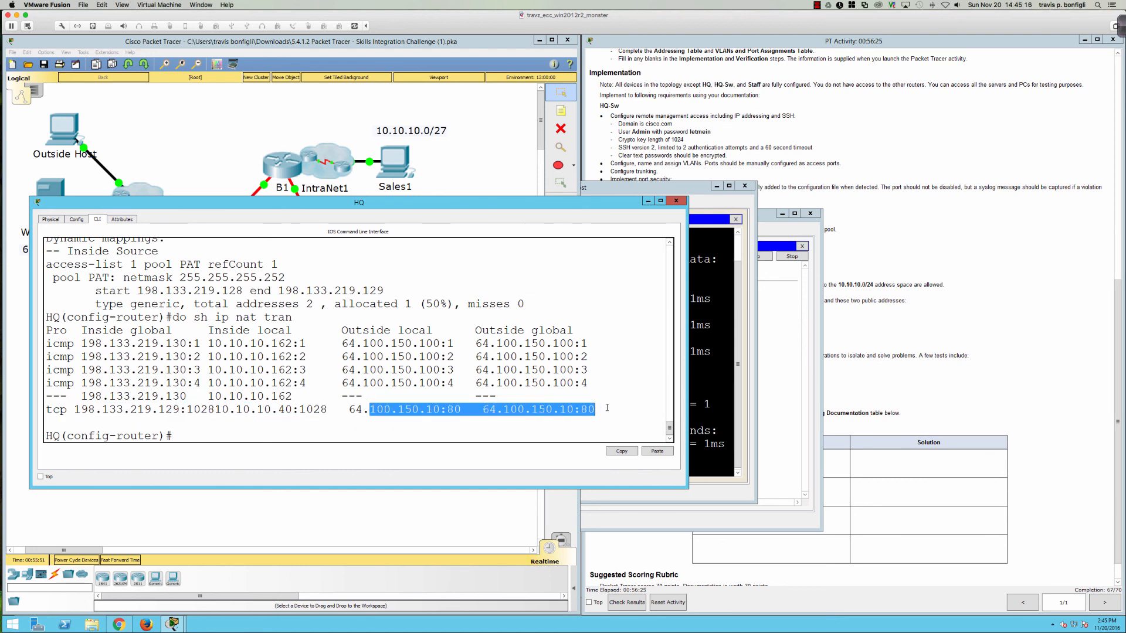
{"action": "left_click", "coordinate": [370, 408]}
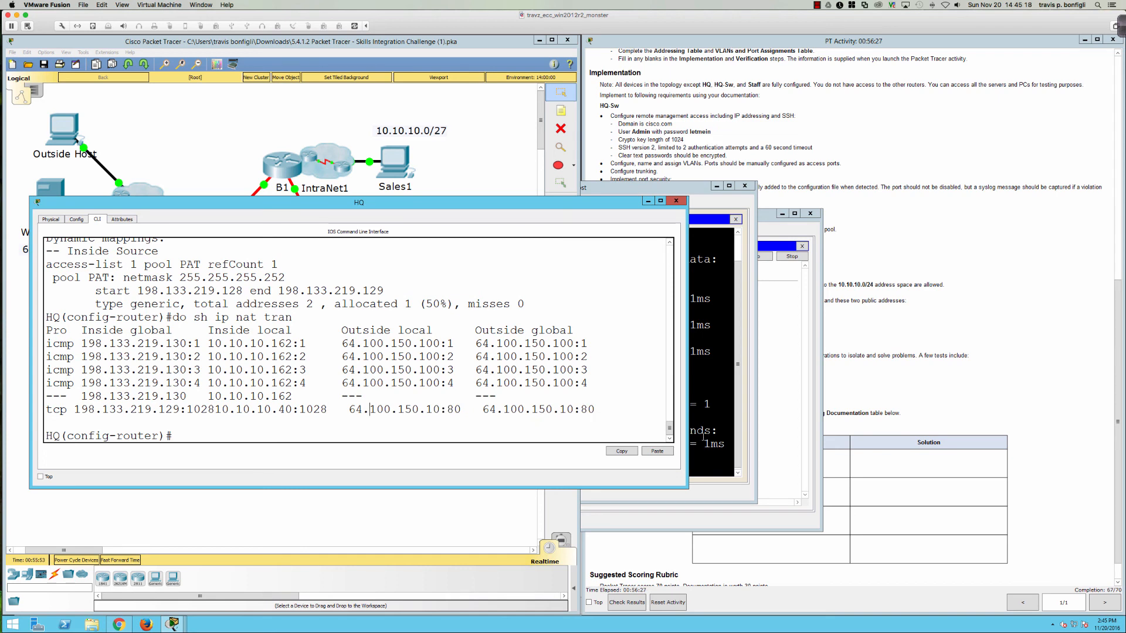
Step: Review the assessment items at 67/70, finding HQ Native VLAN and HQ-Sw VTY login incorrect
{"action": "left_click", "coordinate": [625, 603]}
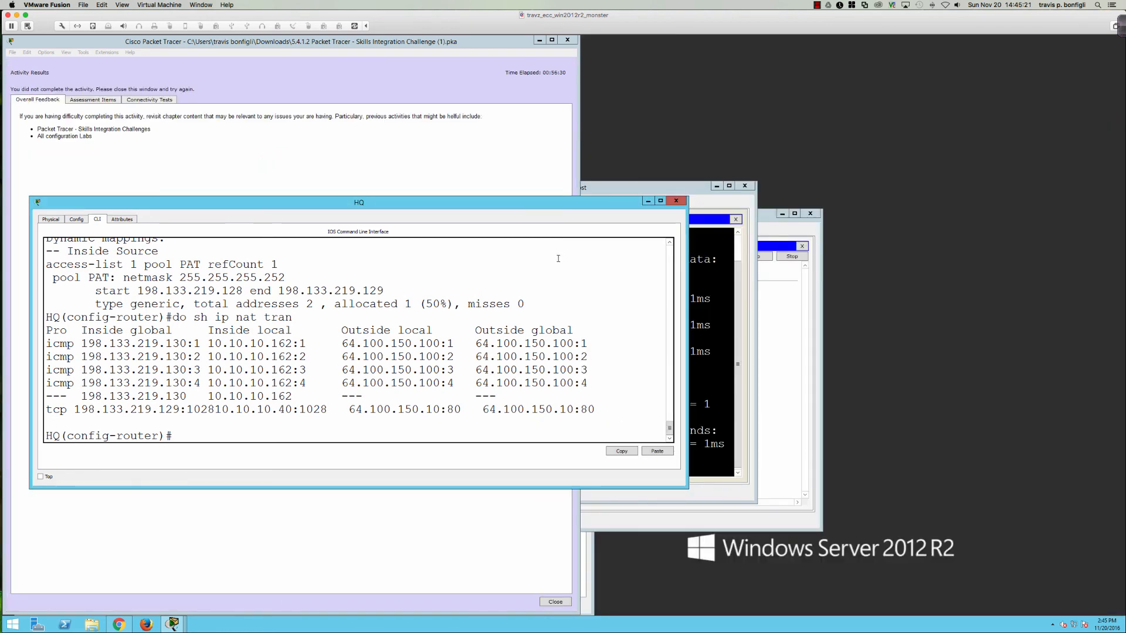
{"action": "left_click", "coordinate": [92, 101]}
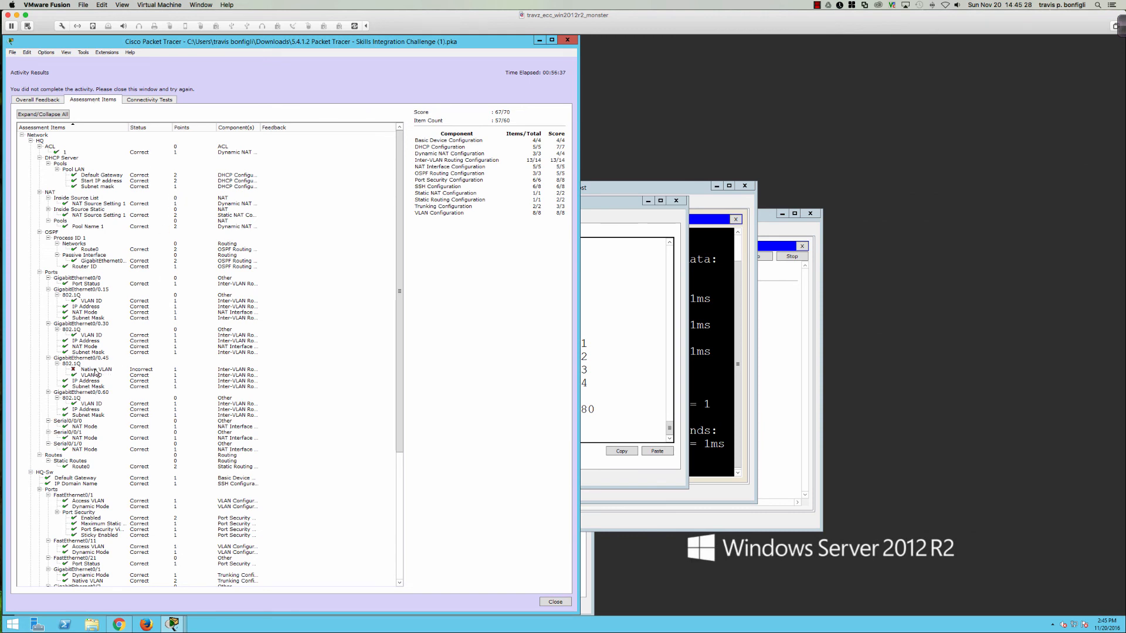
{"action": "scroll", "coordinate": [96, 372], "scroll_direction": "down", "scroll_amount": 10}
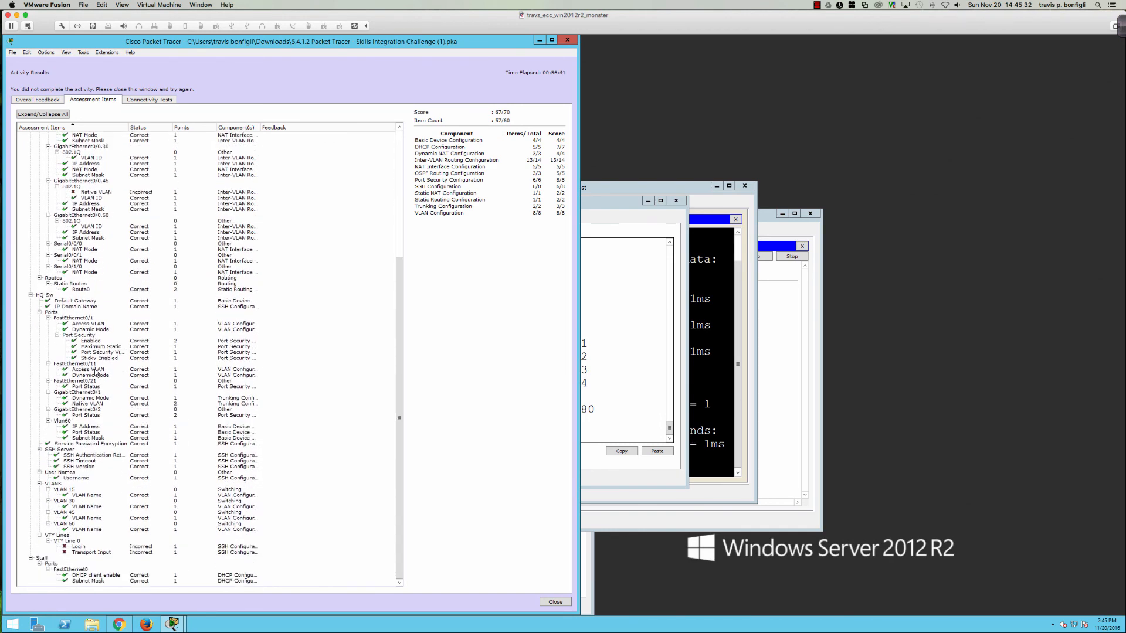
{"action": "scroll", "coordinate": [97, 373], "scroll_direction": "up", "scroll_amount": 10}
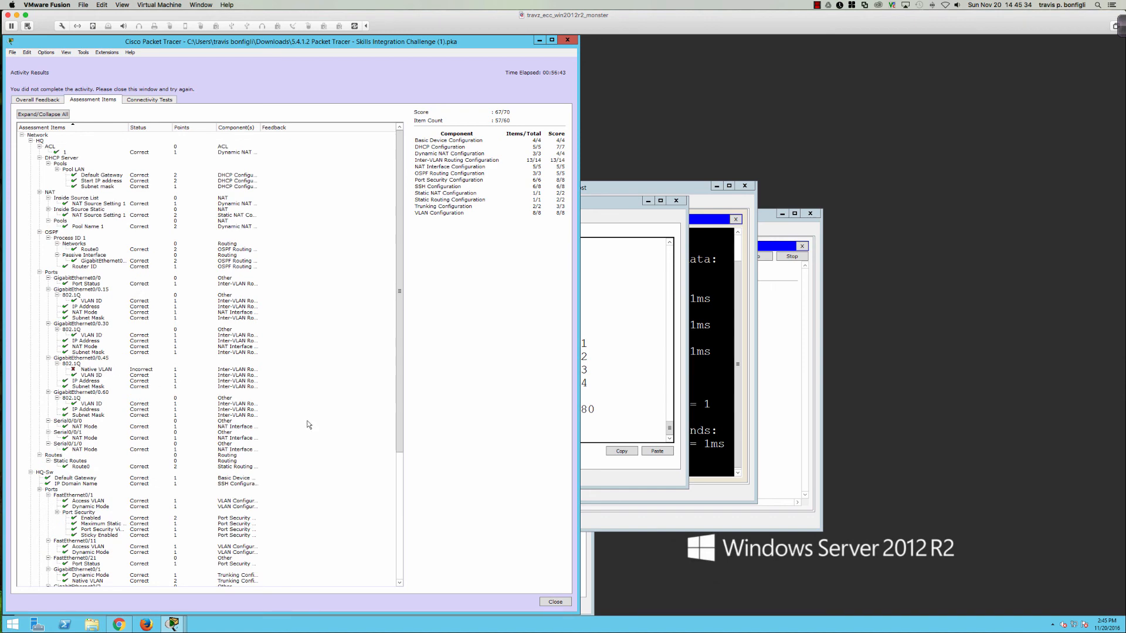
Step: Close the results and page through HQ's running configuration with do sh run
{"action": "left_click", "coordinate": [565, 40]}
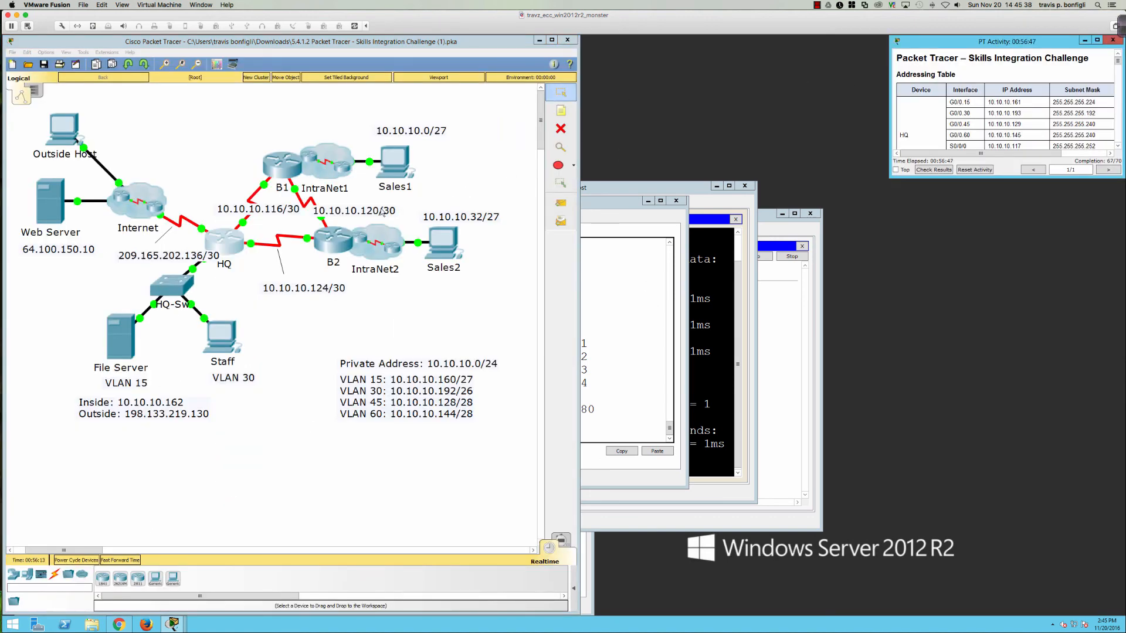
{"action": "left_click", "coordinate": [226, 237]}
{"action": "double_click", "coordinate": [414, 330]}
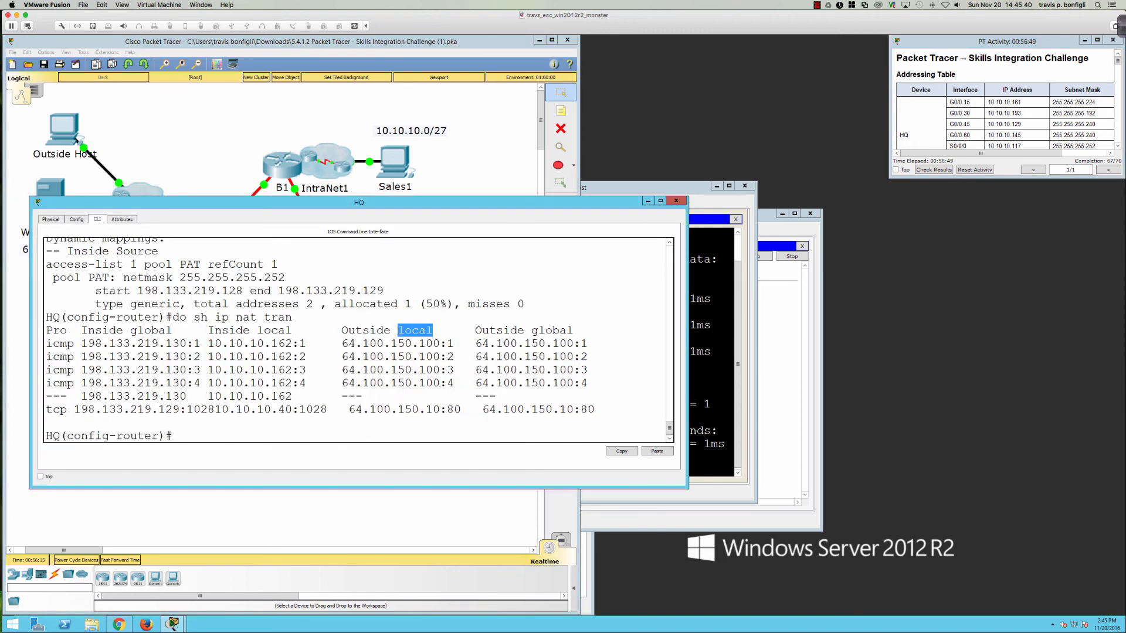
{"action": "key", "text": "Return"}
{"action": "key", "text": "Return"}
{"action": "key", "text": "Return"}
{"action": "type", "text": "do sh ru"}
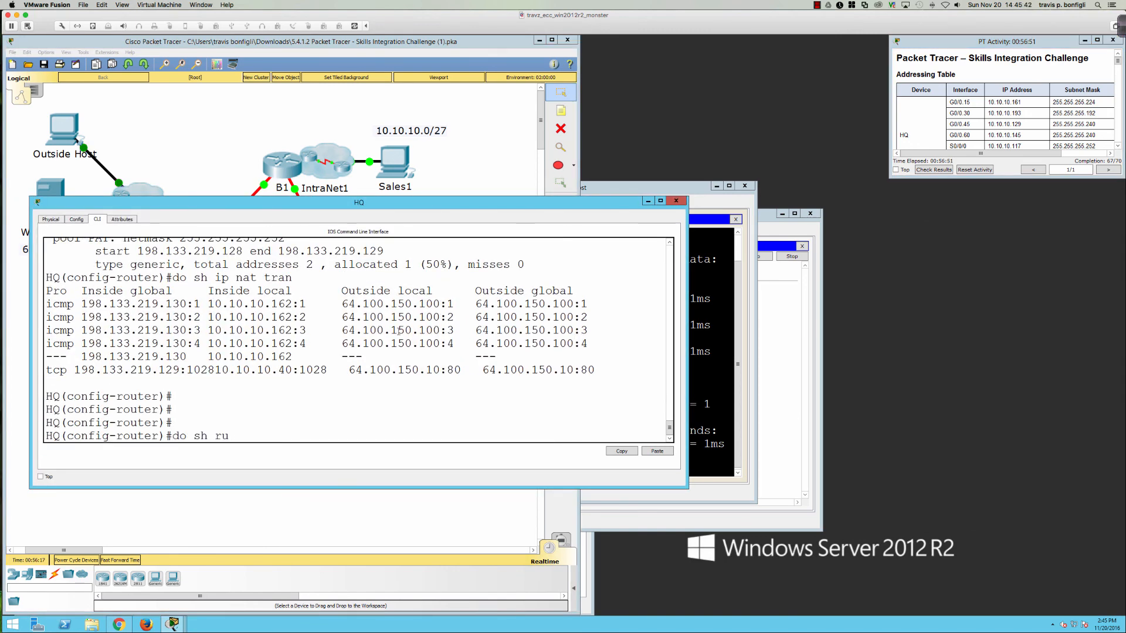
{"action": "key", "text": "Return"}
{"action": "key", "text": "space"}
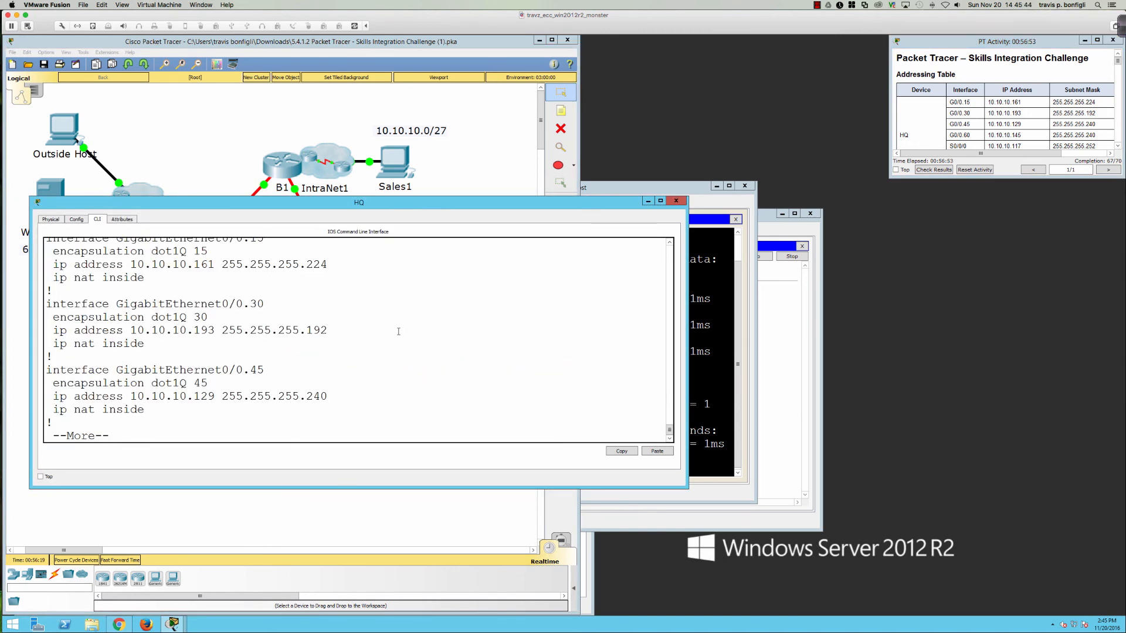
{"action": "key", "text": "Return"}
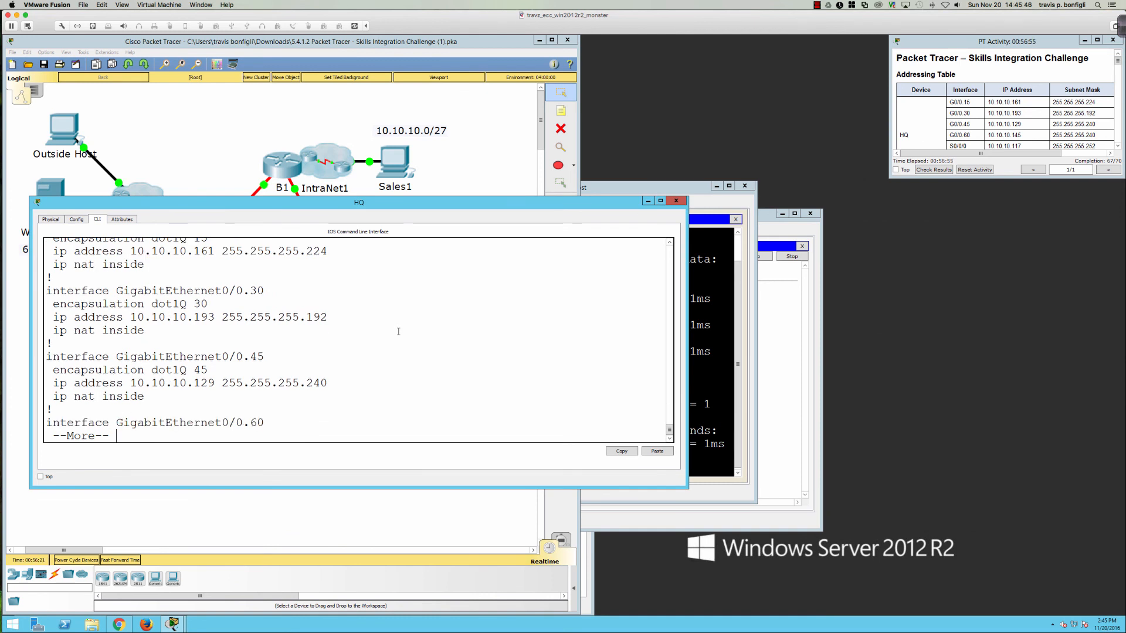
Step: On subinterface gi0/0.45, apply encapsulation dot1Q 45 native
{"action": "type", "text": "qint gi0/0.09"}
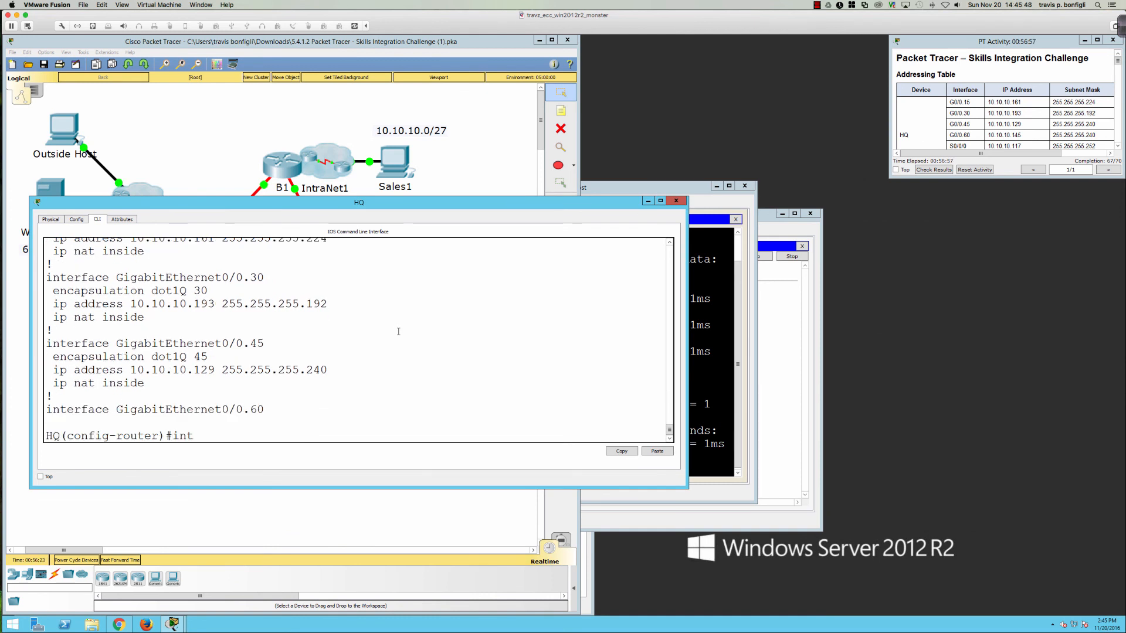
{"action": "key", "text": "BackSpace"}
{"action": "key", "text": "BackSpace"}
{"action": "type", "text": "45"}
{"action": "key", "text": "Return"}
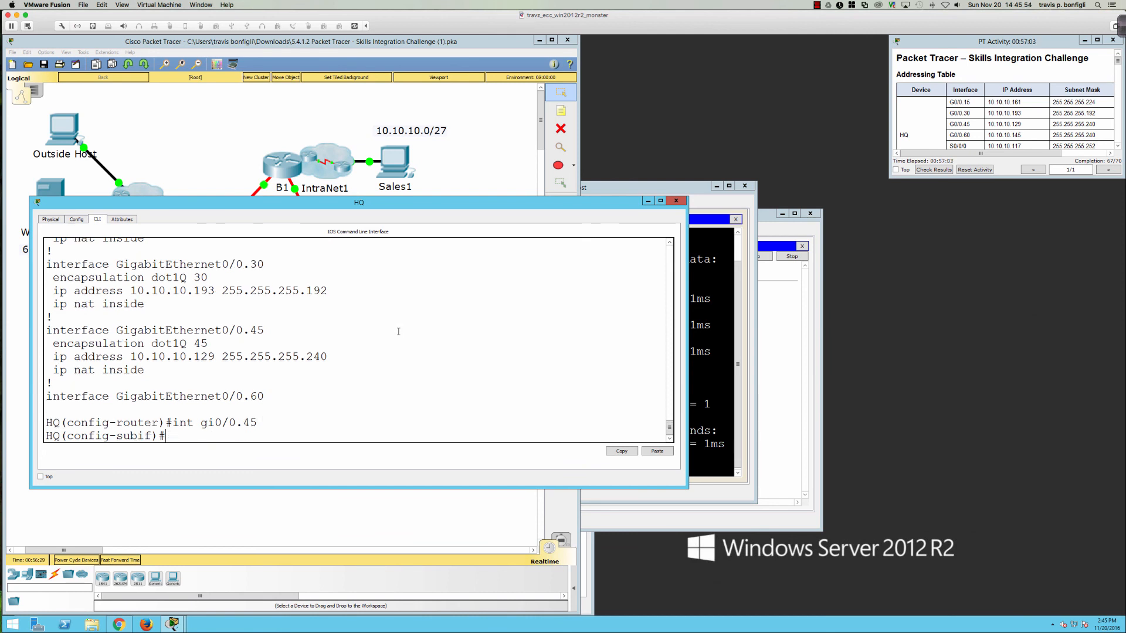
{"action": "type", "text": "en"}
{"action": "key", "text": "Tab"}
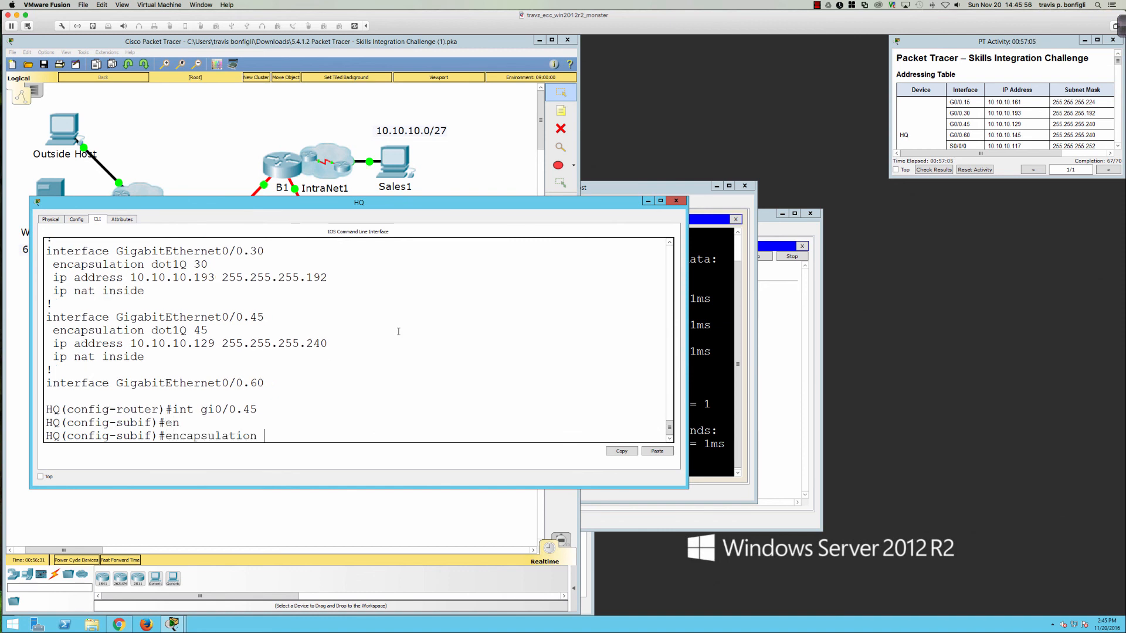
{"action": "type", "text": "do"}
{"action": "key", "text": "Tab"}
{"action": "type", "text": "45 n"}
{"action": "key", "text": "Tab"}
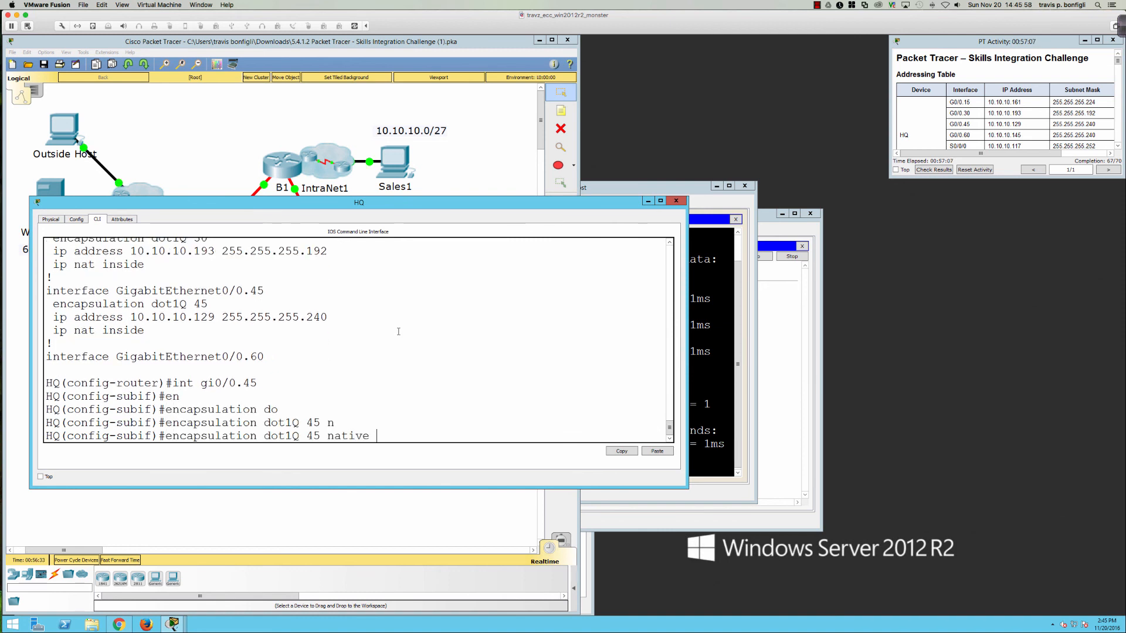
{"action": "key", "text": "Return"}
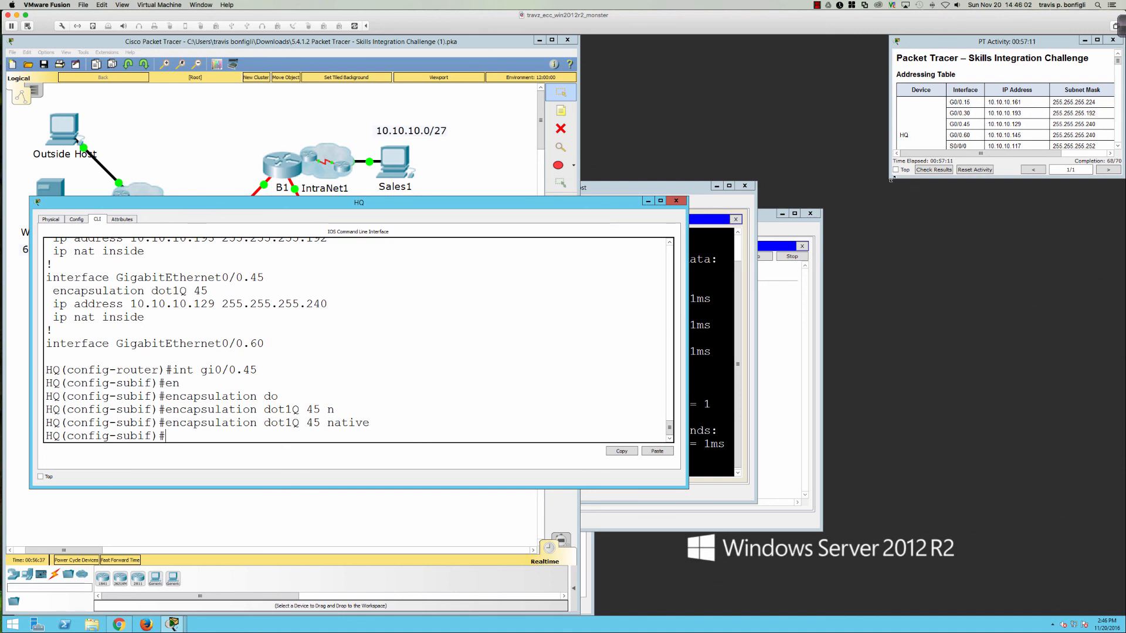
Step: Enlarge the activity instructions window and scroll down to the Implementation/Verification section
{"action": "left_click_drag", "start_coordinate": [883, 191], "coordinate": [837, 436]}
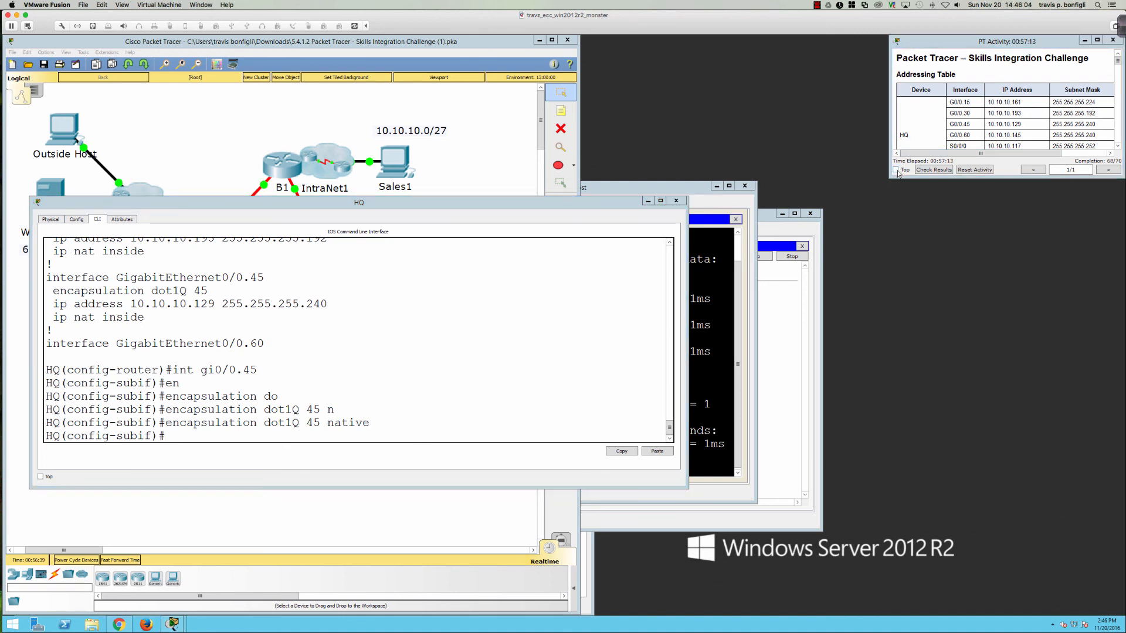
{"action": "left_click_drag", "start_coordinate": [889, 179], "coordinate": [723, 612]}
{"action": "scroll", "coordinate": [792, 478], "scroll_direction": "down", "scroll_amount": 3}
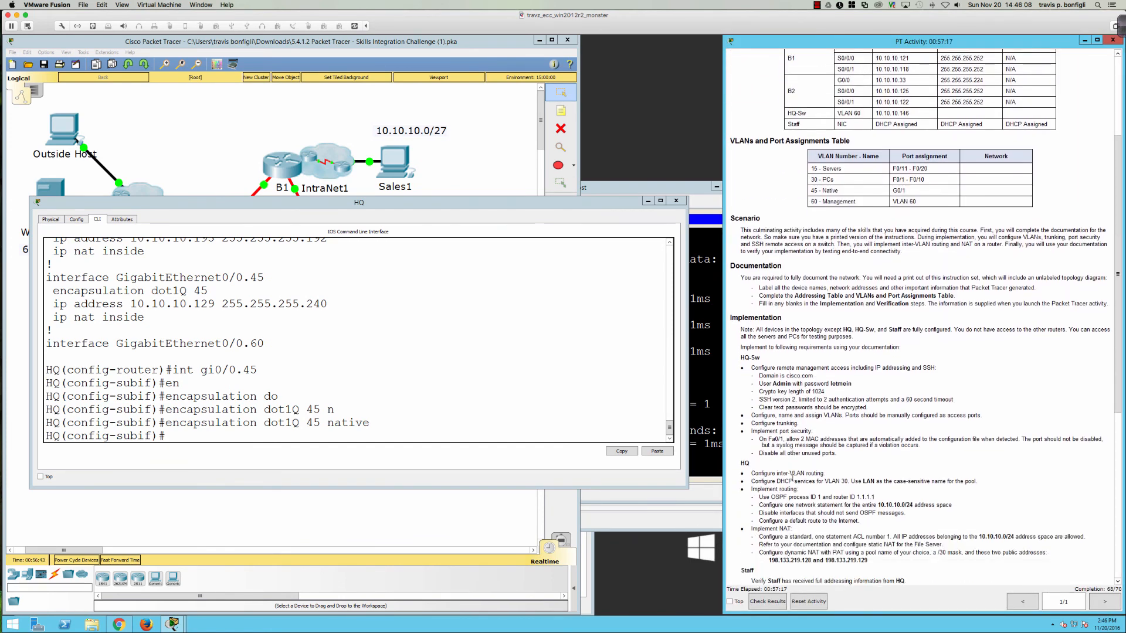
{"action": "scroll", "coordinate": [811, 439], "scroll_direction": "down", "scroll_amount": 4}
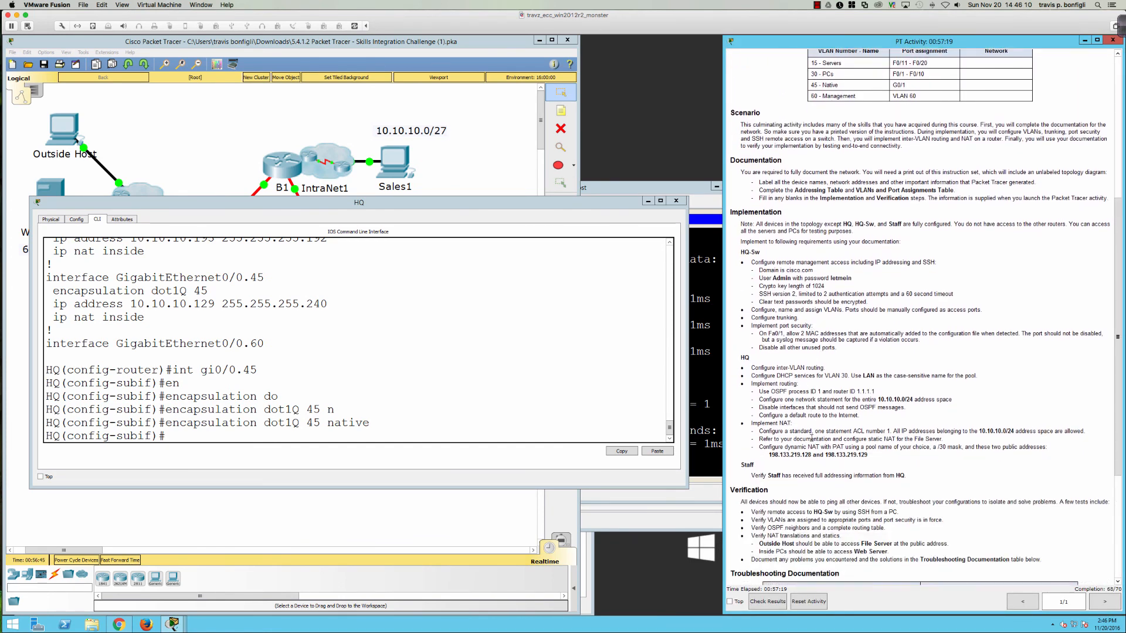
{"action": "scroll", "coordinate": [811, 439], "scroll_direction": "down", "scroll_amount": 2}
Step: Highlight the HQ-Sw SSH version and timeout requirement, then close HQ's window
{"action": "left_click", "coordinate": [493, 369]}
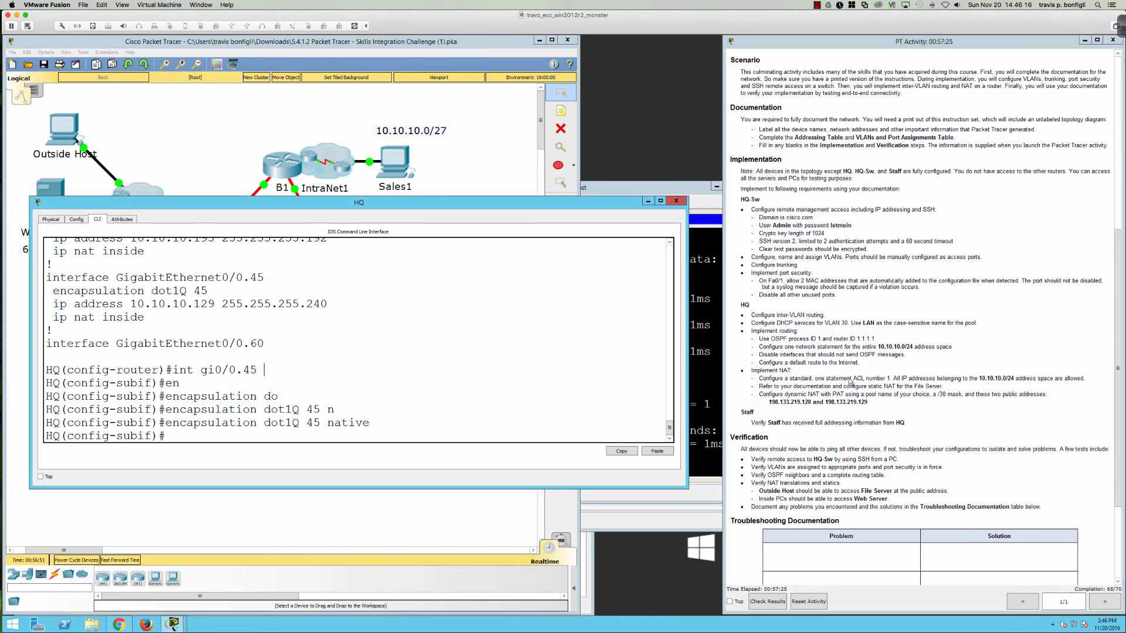
{"action": "left_click_drag", "start_coordinate": [777, 241], "coordinate": [912, 238]}
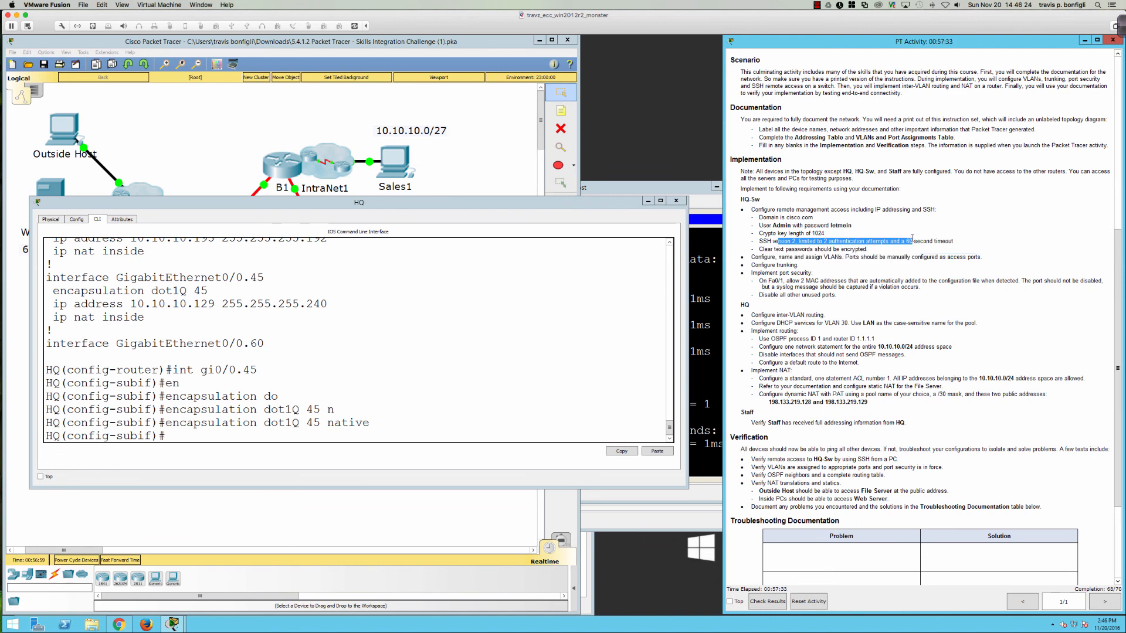
{"action": "left_click", "coordinate": [666, 202]}
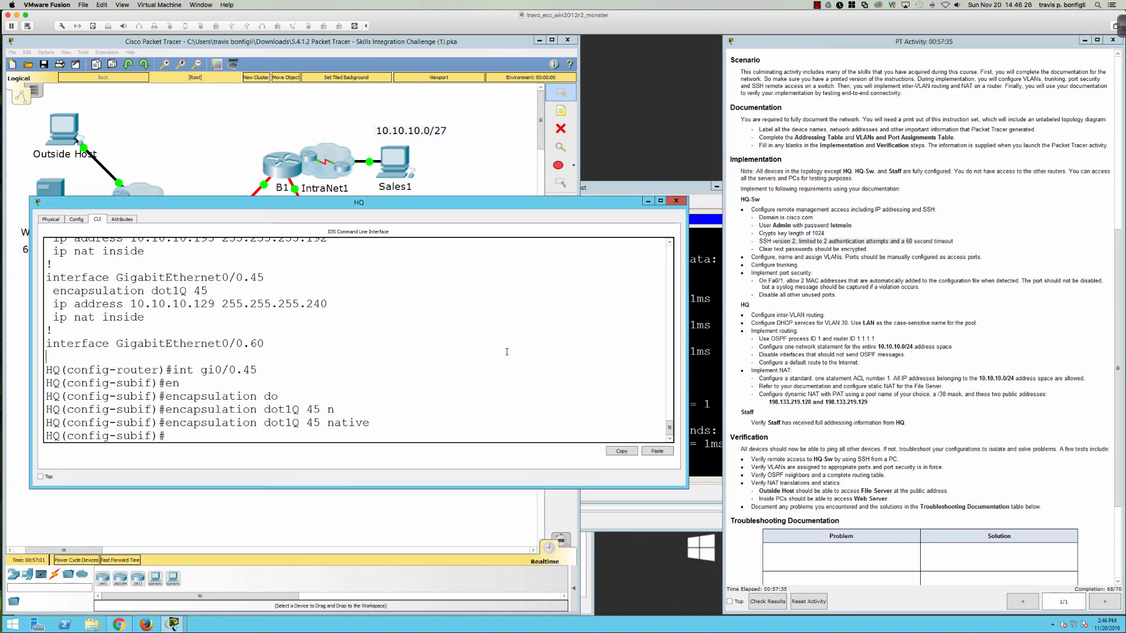
{"action": "left_click", "coordinate": [649, 200]}
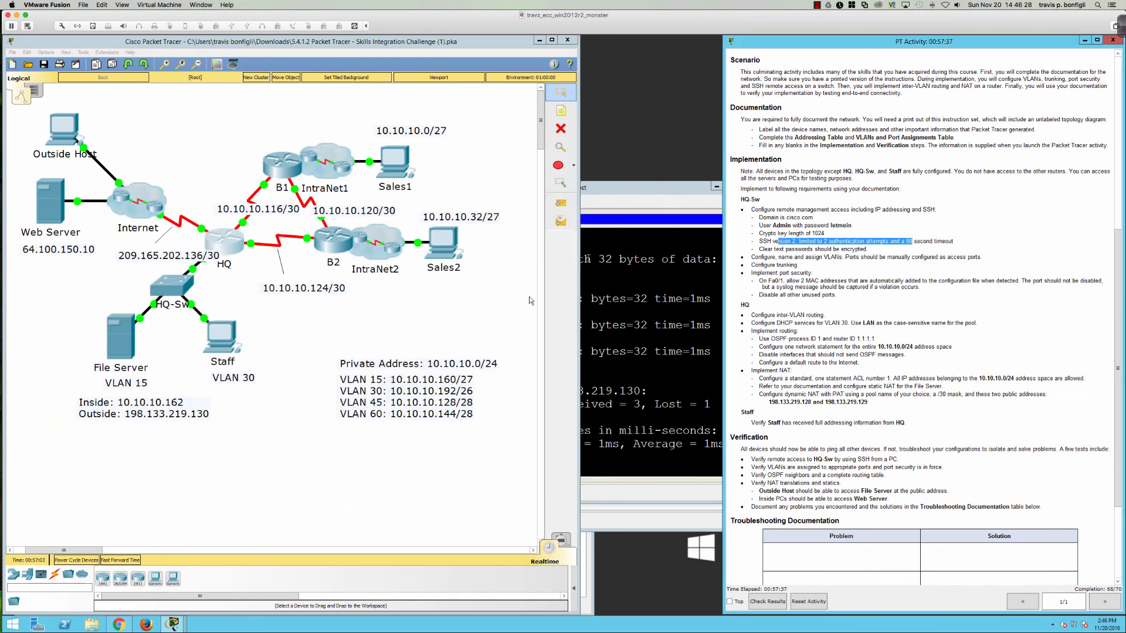
Step: On HQ-Sw, enter line vty 0 15 and set login local
{"action": "left_click", "coordinate": [164, 286]}
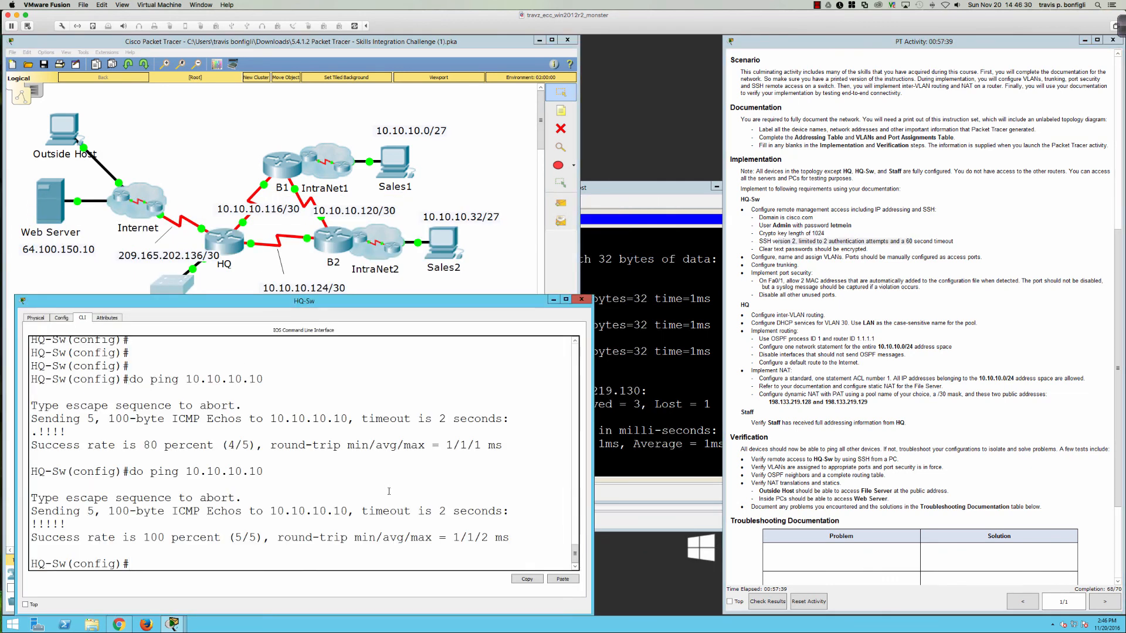
{"action": "key", "text": "Return"}
{"action": "key", "text": "Return"}
{"action": "type", "text": "in"}
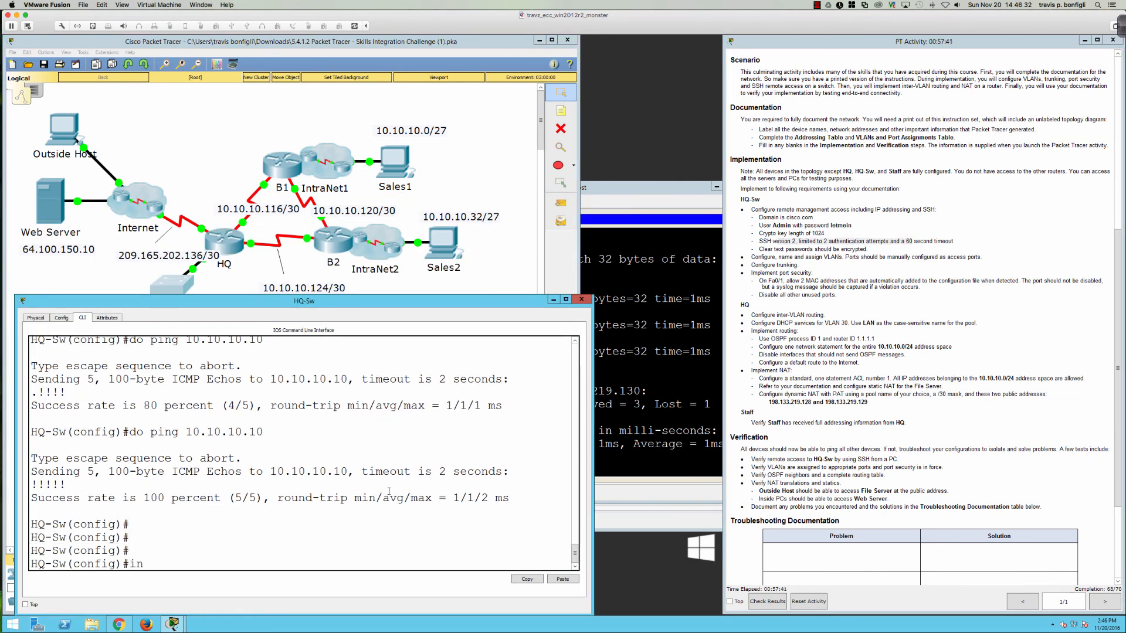
{"action": "key", "text": "BackSpace"}
{"action": "key", "text": "BackSpace"}
{"action": "type", "text": "line vty 0 15"}
{"action": "key", "text": "Return"}
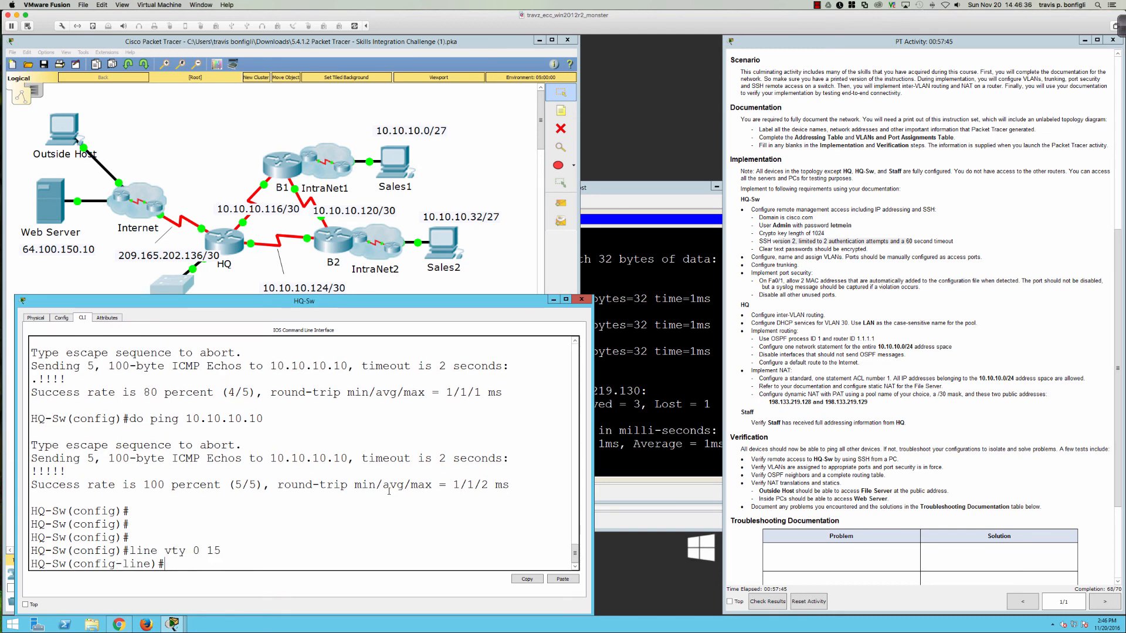
{"action": "type", "text": "login local"}
{"action": "key", "text": "Return"}
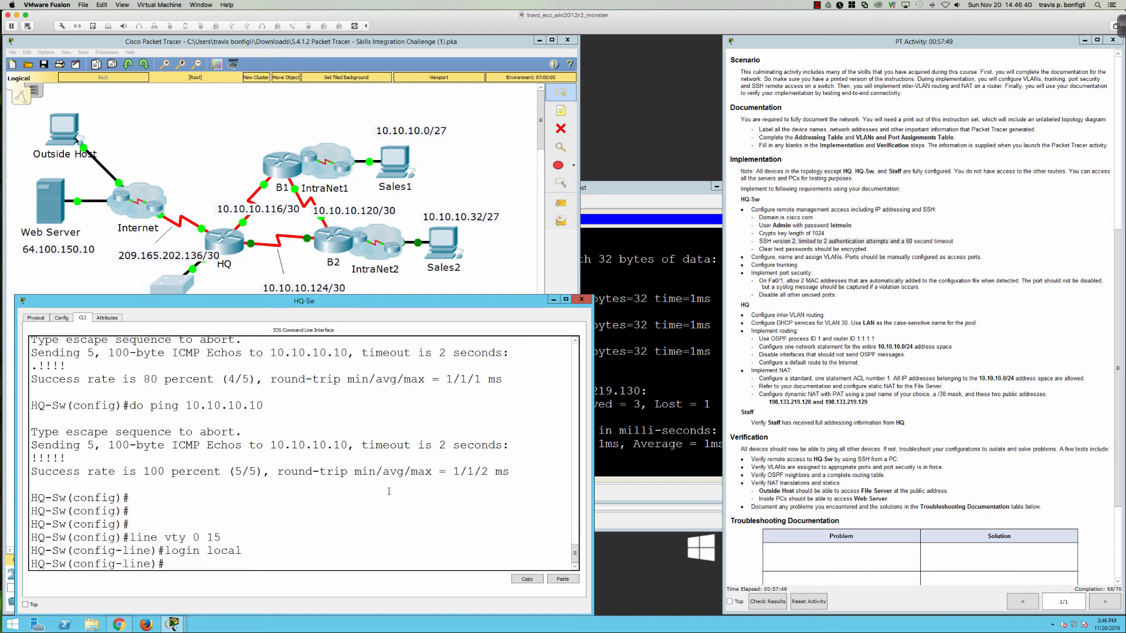
Step: Restrict the VTY lines to SSH with transport input ssh and transport output ssh
{"action": "type", "text": "trans"}
{"action": "key", "text": "Tab"}
{"action": "type", "text": "in"}
{"action": "key", "text": "Tab"}
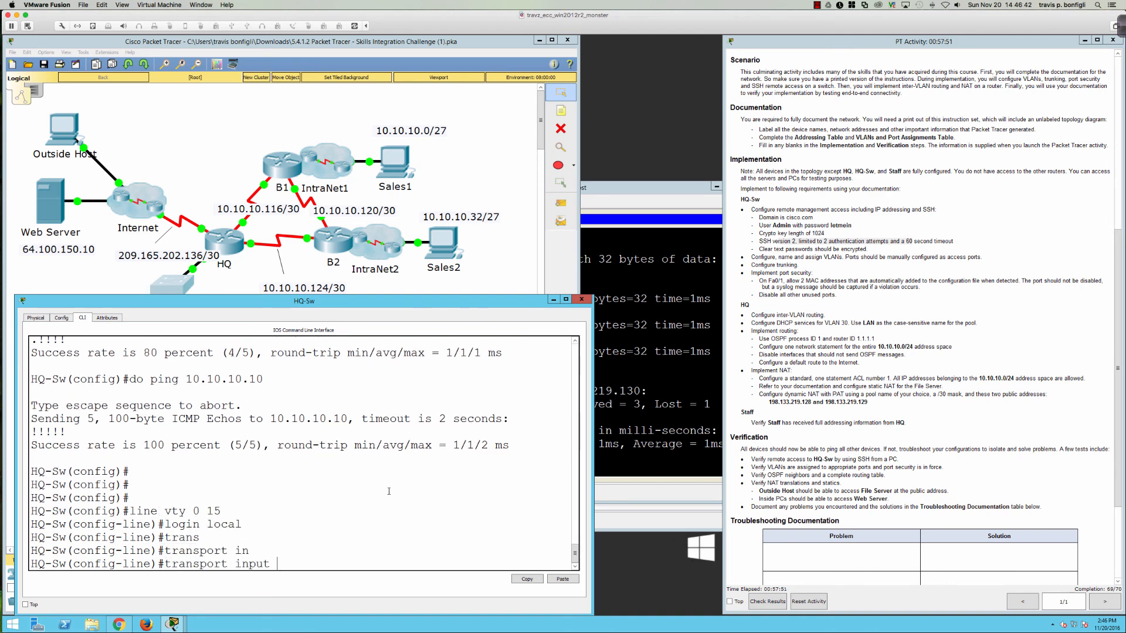
{"action": "type", "text": "ssh"}
{"action": "key", "text": "Return"}
{"action": "type", "text": "trans"}
{"action": "key", "text": "Tab"}
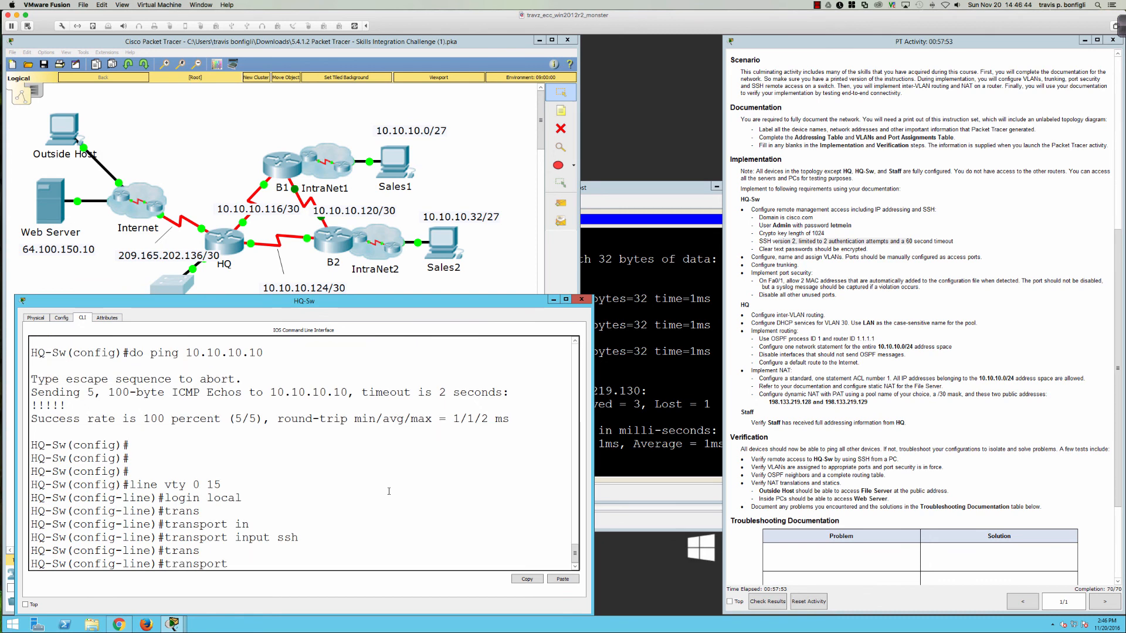
{"action": "type", "text": "output ssh"}
{"action": "key", "text": "Return"}
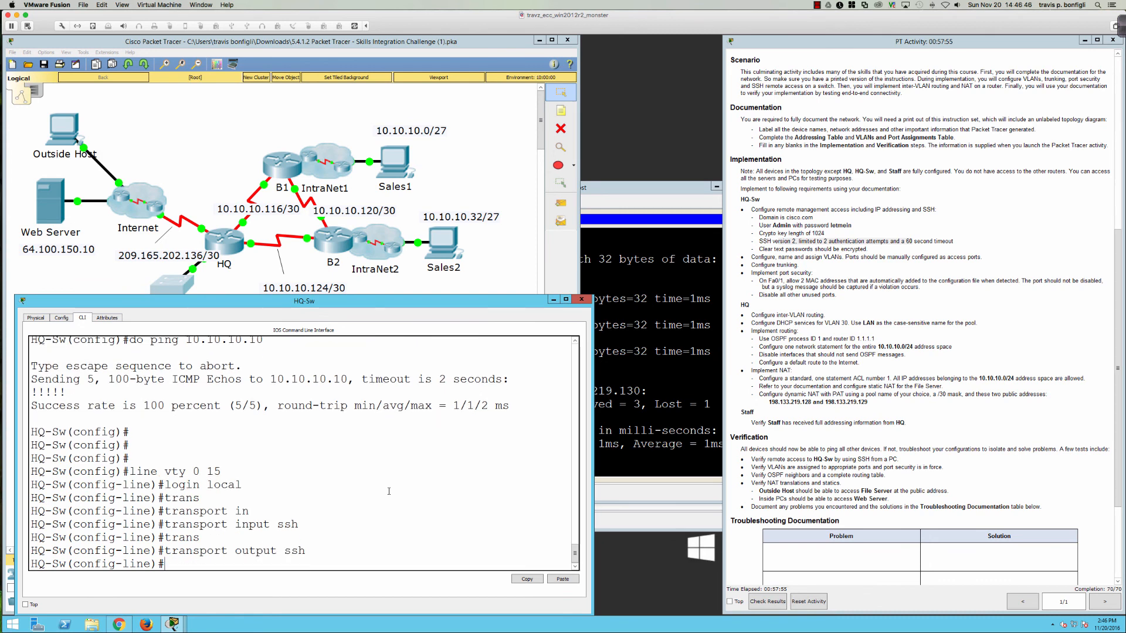
{"action": "key", "text": "Return"}
{"action": "key", "text": "Return"}
{"action": "key", "text": "Return"}
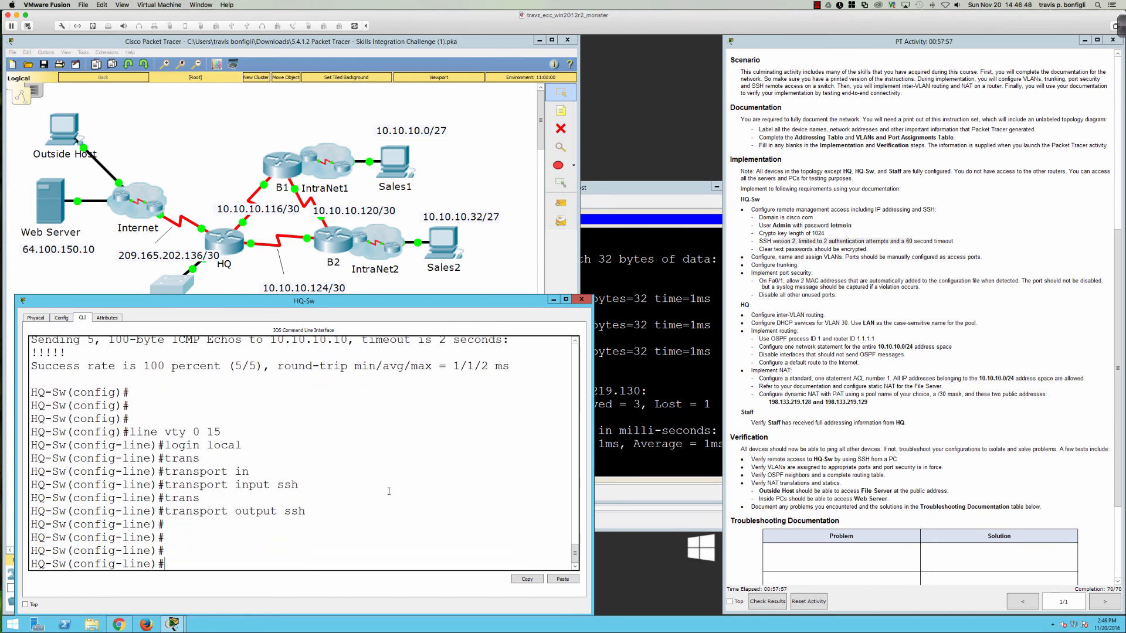
{"action": "left_click", "coordinate": [445, 258]}
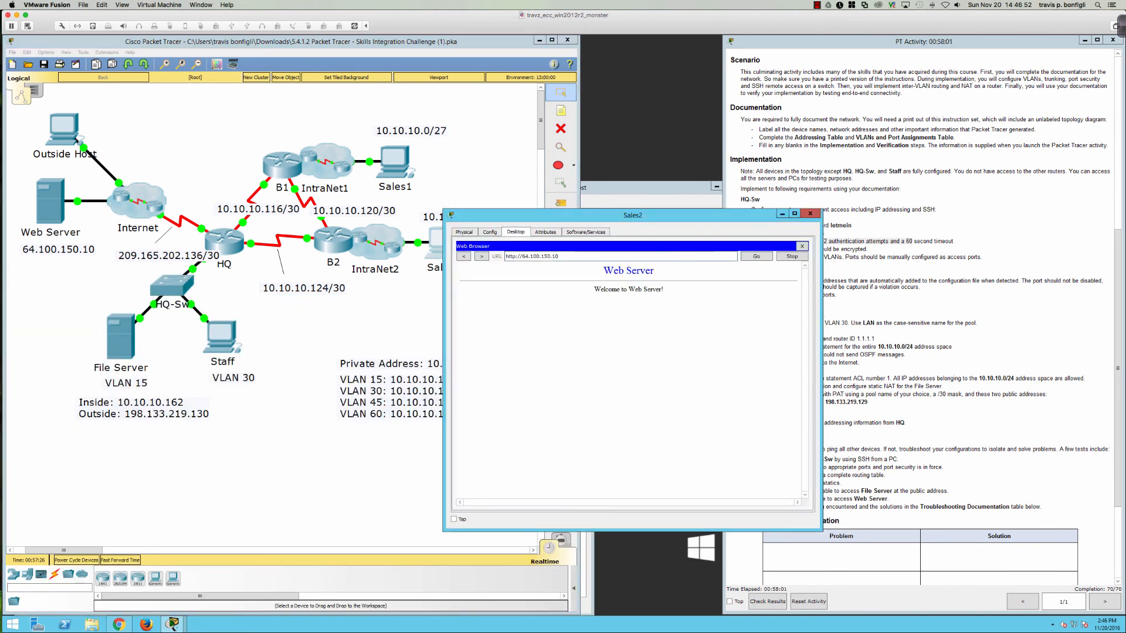
Step: From Sales2's Command Prompt, rerun ssh -l Admin 10.10.10.146 and log in with the password
{"action": "left_click", "coordinate": [800, 247]}
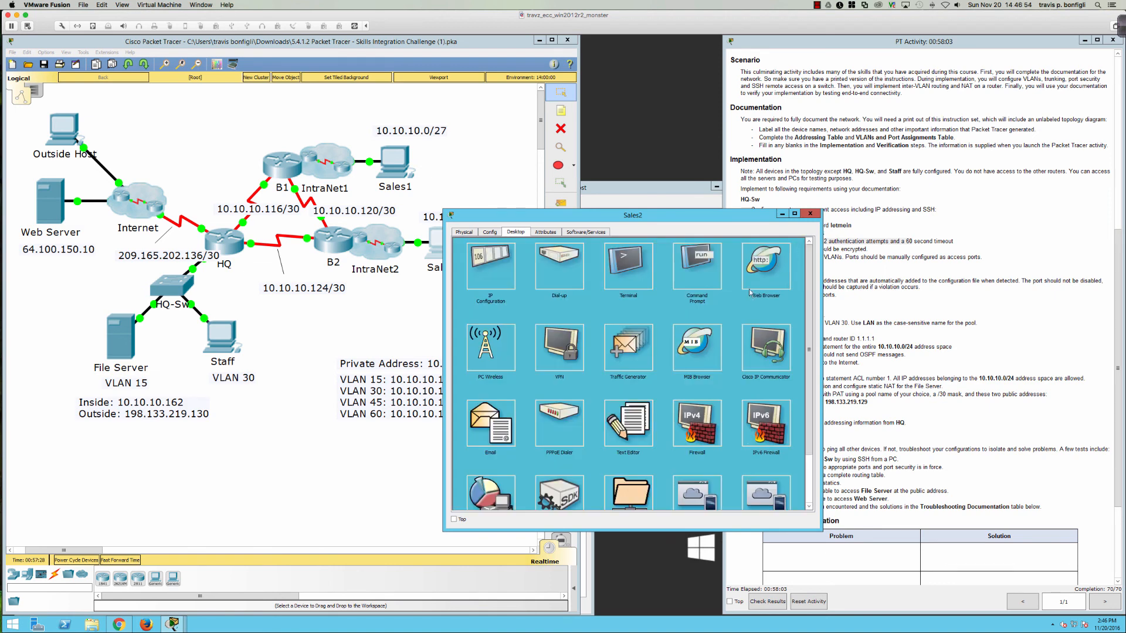
{"action": "left_click", "coordinate": [683, 303]}
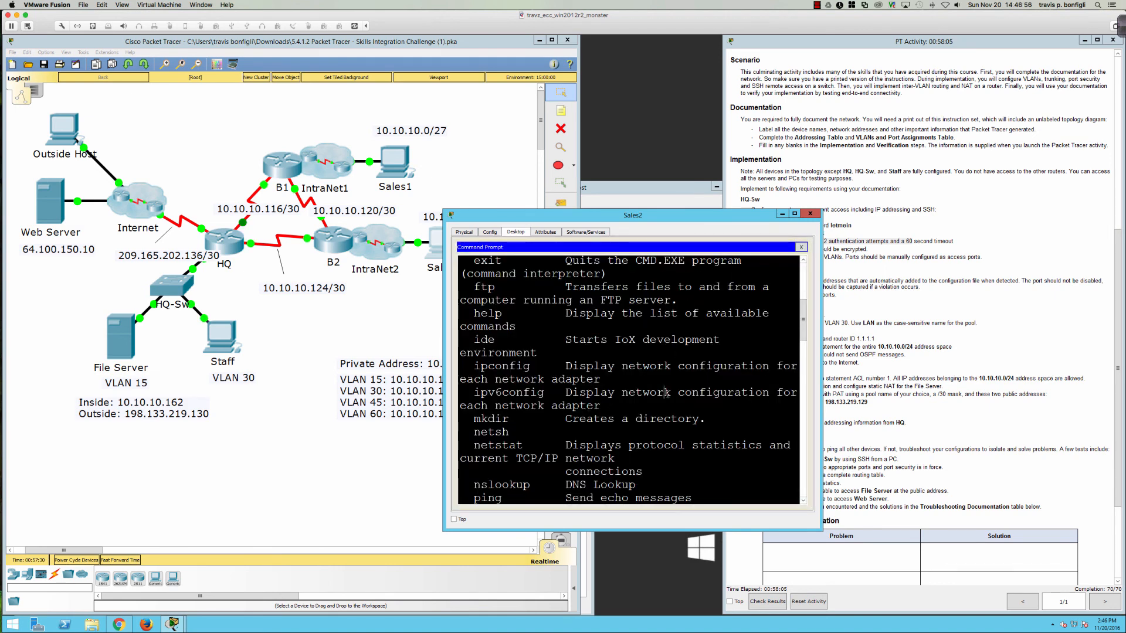
{"action": "key", "text": "Return"}
{"action": "key", "text": "Up"}
{"action": "key", "text": "Return"}
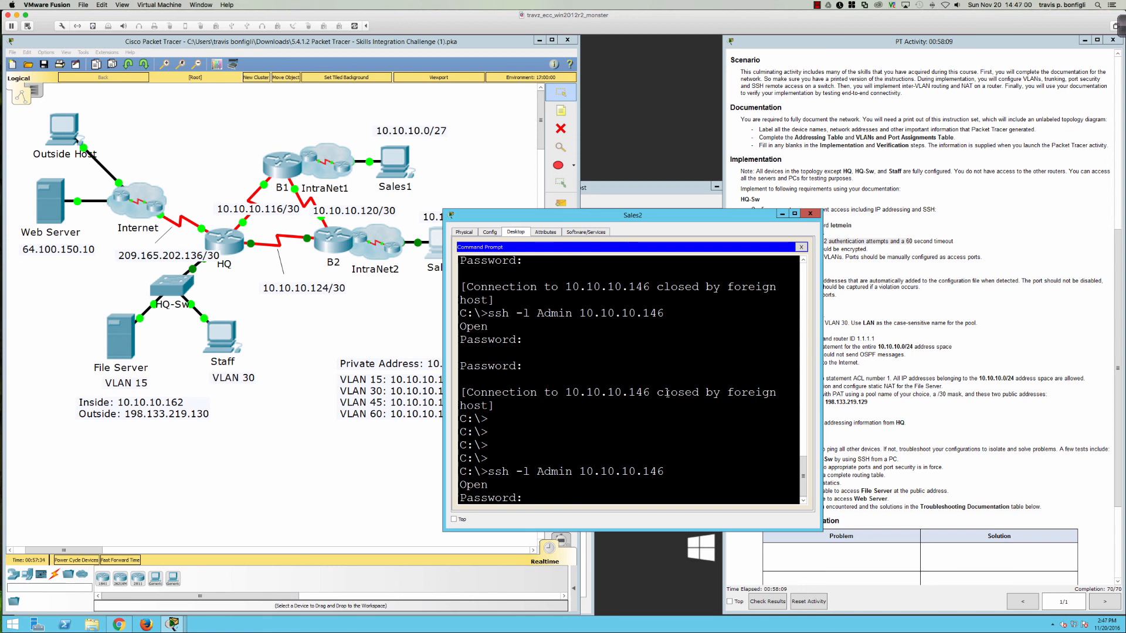
{"action": "key", "text": "Return"}
{"action": "key", "text": "Return"}
{"action": "key", "text": "Return"}
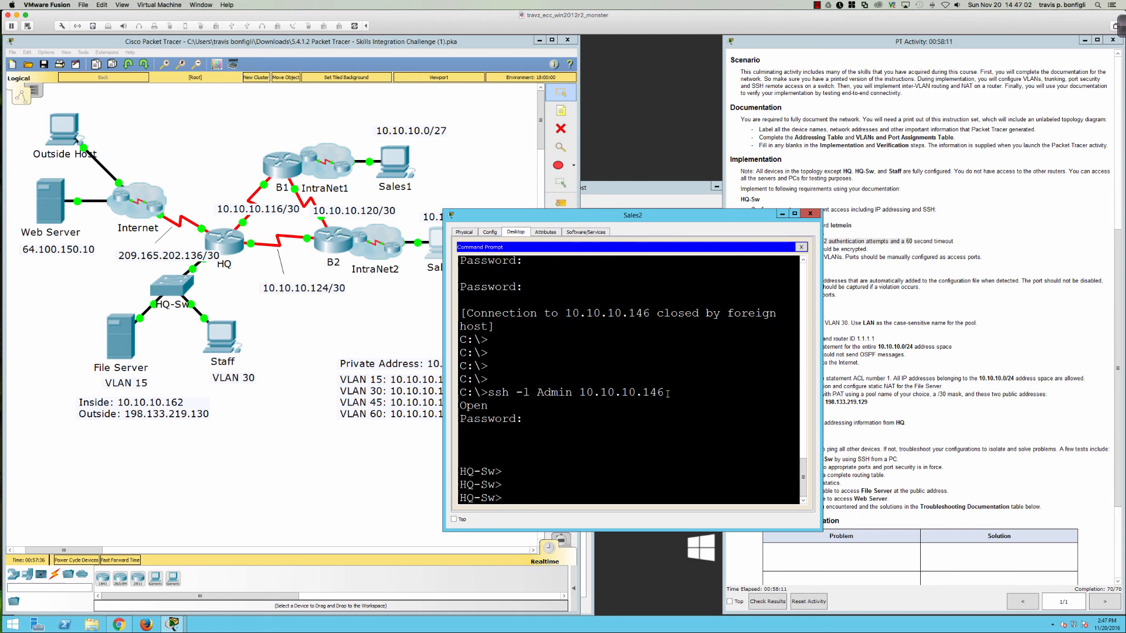
{"action": "key", "text": "Return"}
{"action": "key", "text": "Return"}
{"action": "key", "text": "Return"}
{"action": "key", "text": "Return"}
{"action": "key", "text": "Return"}
{"action": "key", "text": "Return"}
{"action": "key", "text": "Return"}
{"action": "key", "text": "Return"}
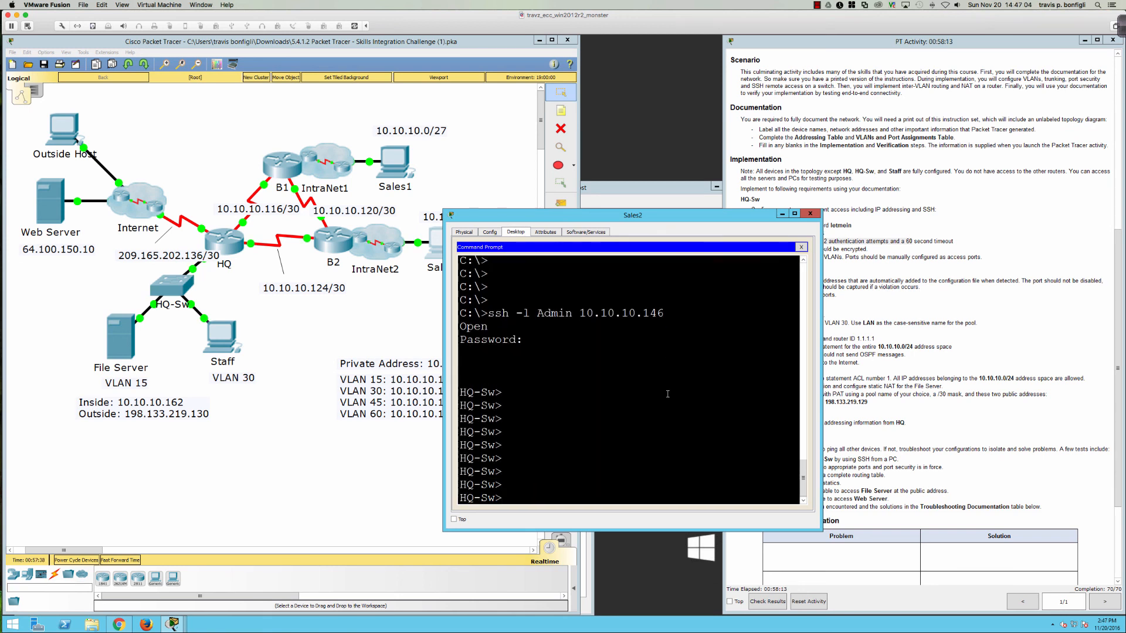
Step: Run show version over the SSH session, showing HQ-Sw as a WS-C2960-24TT on IOS 12.2
{"action": "key", "text": "Return"}
{"action": "key", "text": "Return"}
{"action": "key", "text": "Return"}
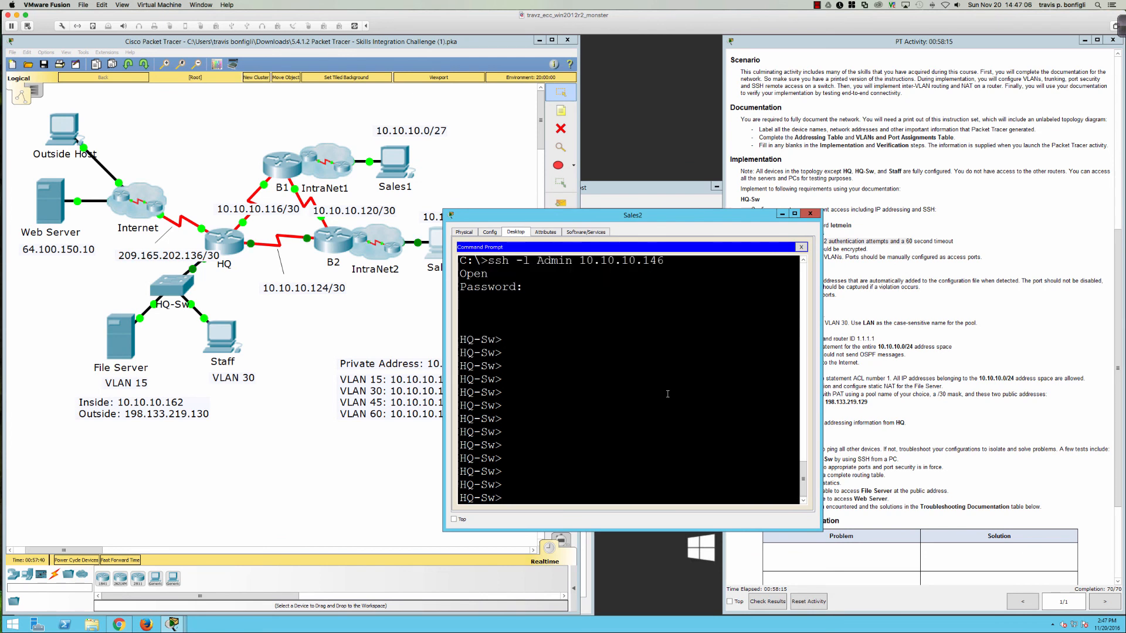
{"action": "type", "text": "en"}
{"action": "key", "text": "Return"}
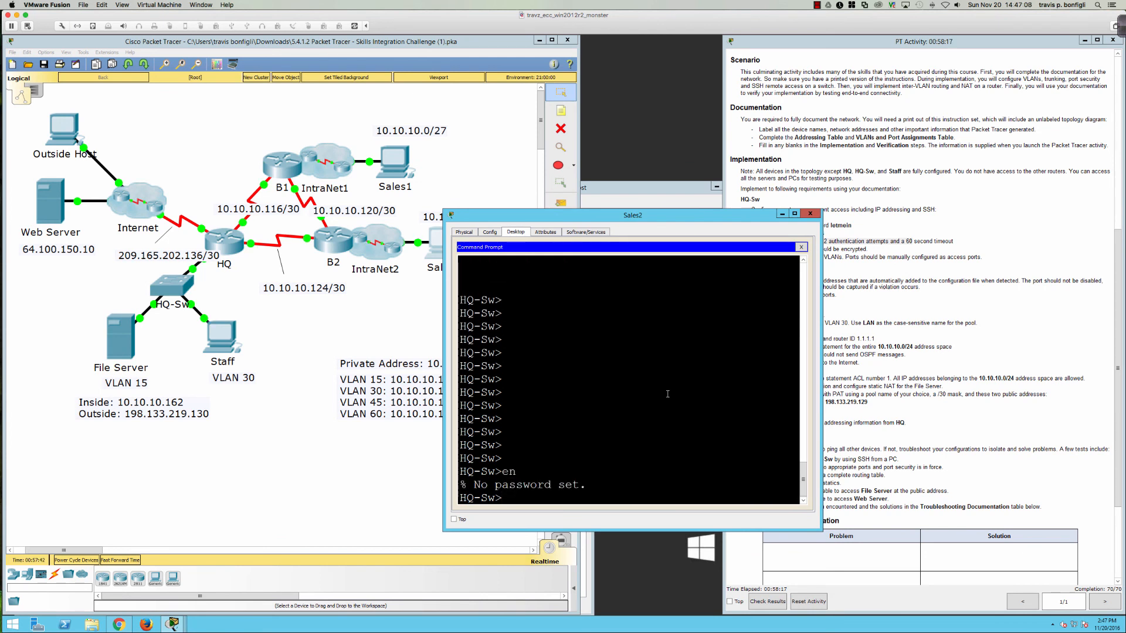
{"action": "key", "text": "Return"}
{"action": "key", "text": "Return"}
{"action": "key", "text": "Return"}
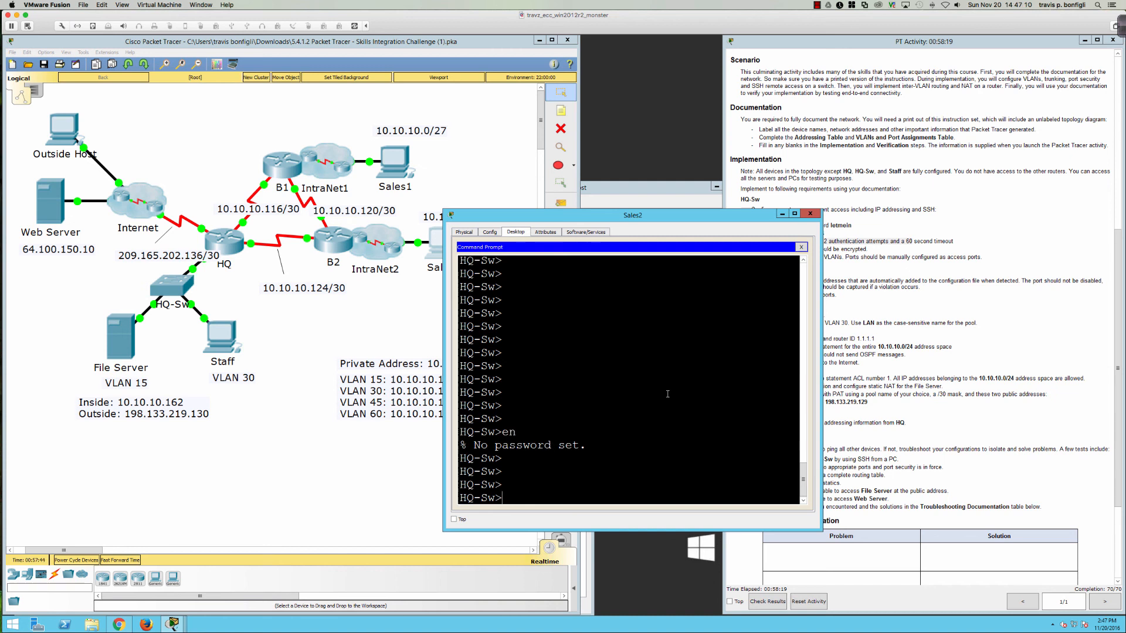
{"action": "key", "text": "Return"}
{"action": "key", "text": "Return"}
{"action": "key", "text": "Return"}
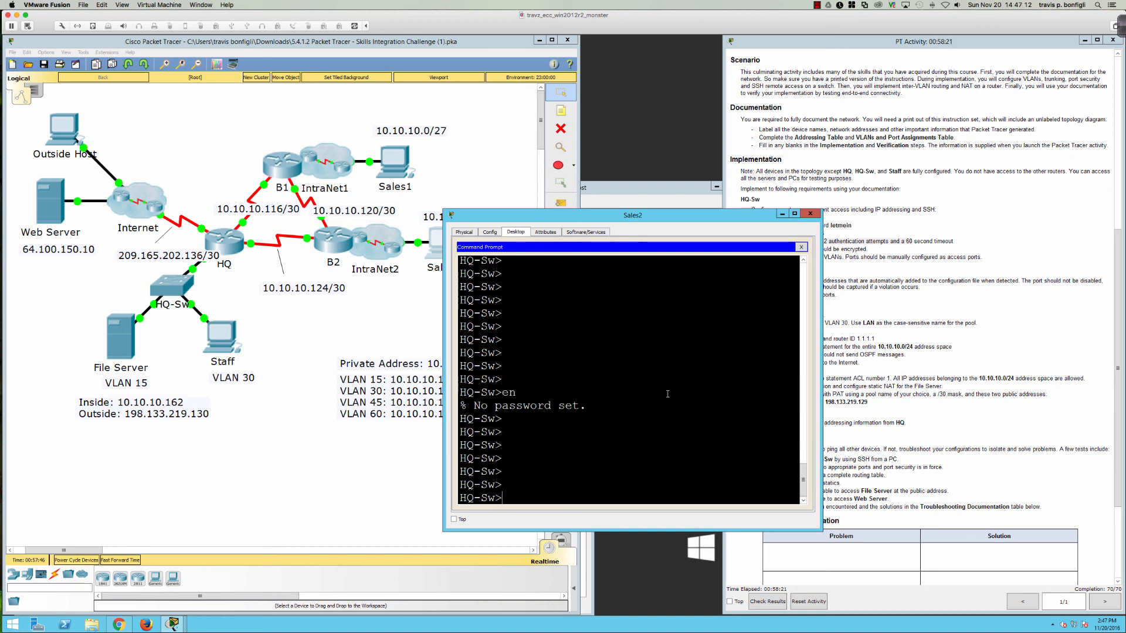
{"action": "type", "text": "show ?"}
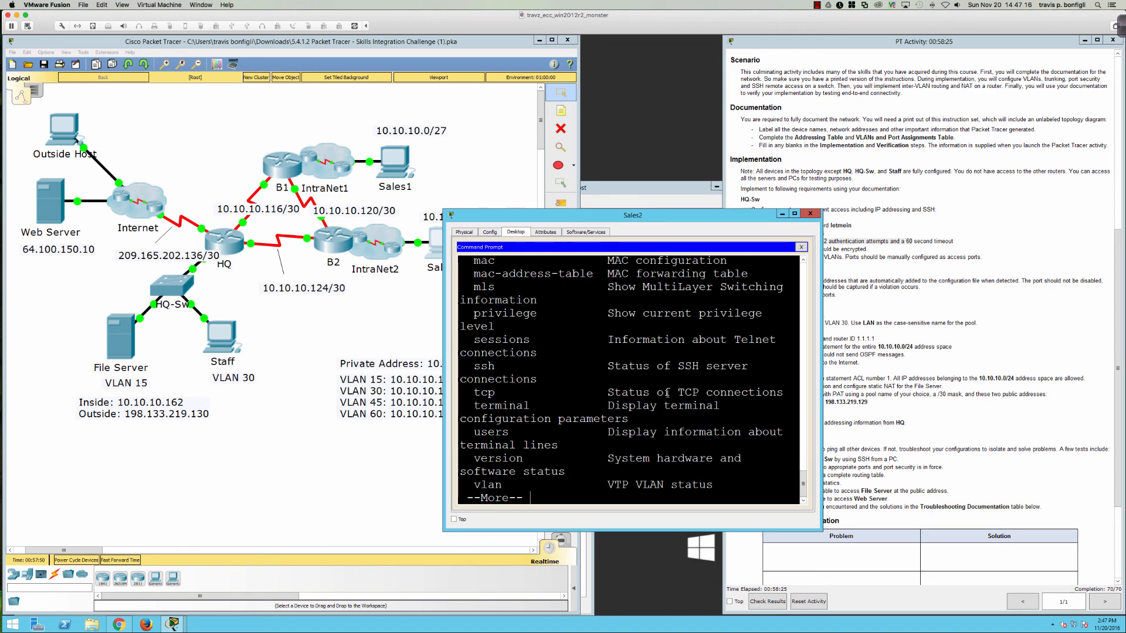
{"action": "key", "text": "space"}
{"action": "type", "text": "version"}
{"action": "key", "text": "Return"}
{"action": "key", "text": "space"}
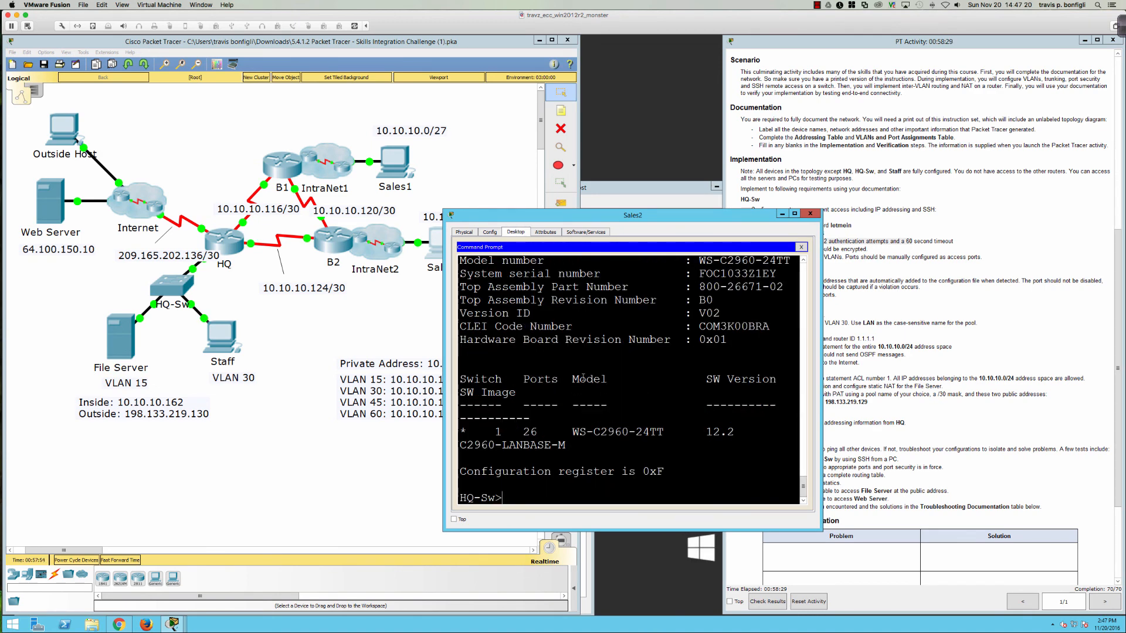
{"action": "left_click_drag", "start_coordinate": [674, 216], "coordinate": [563, 213]}
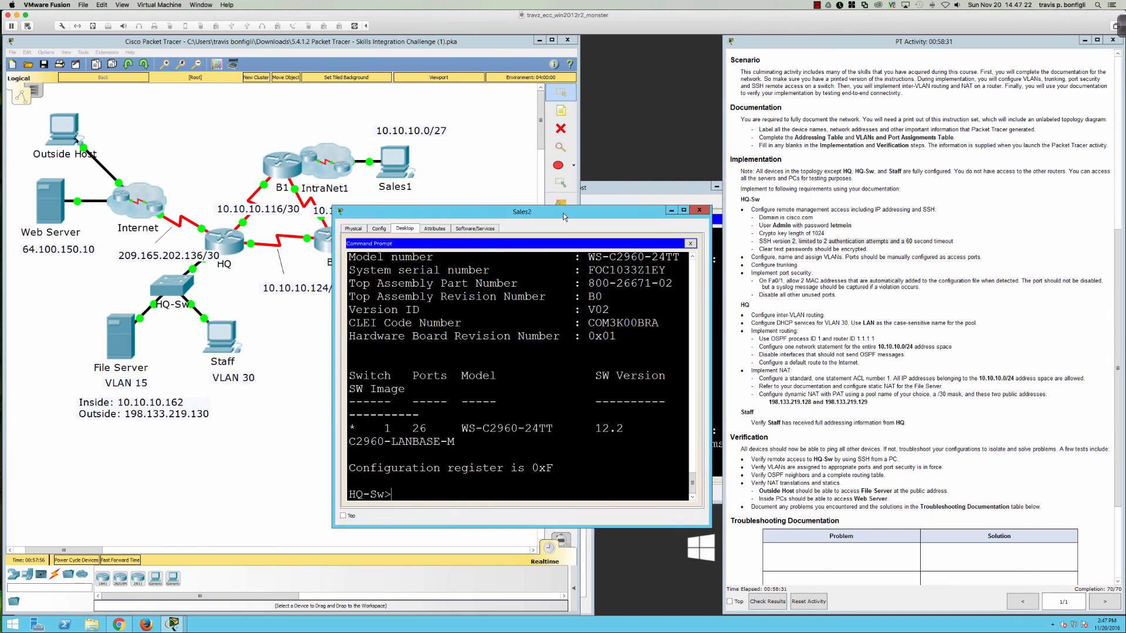